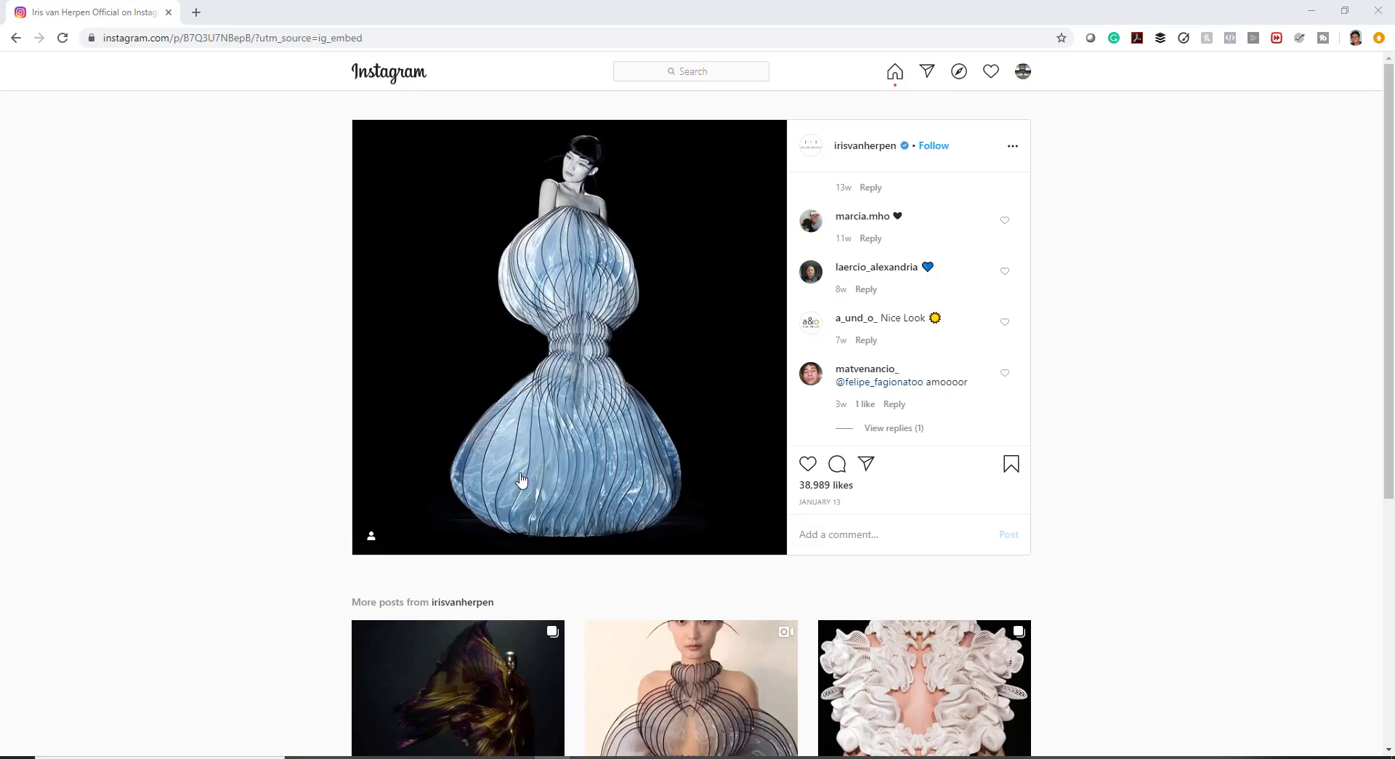
# Switch to Rhino and turn on the Reference Picture layer to show the dress photo behind the mannequin.
pyautogui.hotkey('alt', 'Tab')
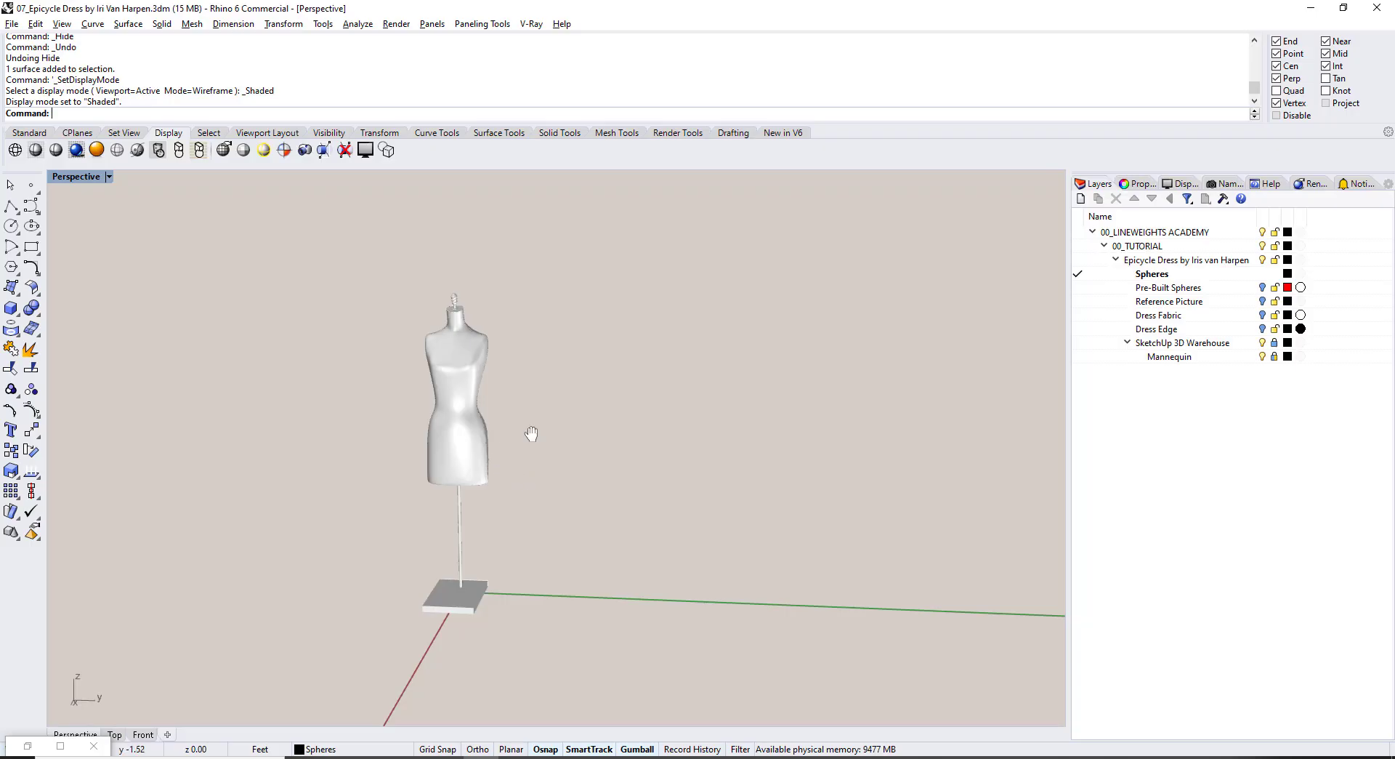
pyautogui.keyDown('shift'); pyautogui.moveTo(532, 434); pyautogui.dragTo(591, 436, button='right'); pyautogui.keyUp('shift')
pyautogui.moveTo(488, 462); pyautogui.dragTo(581, 438, button='right')
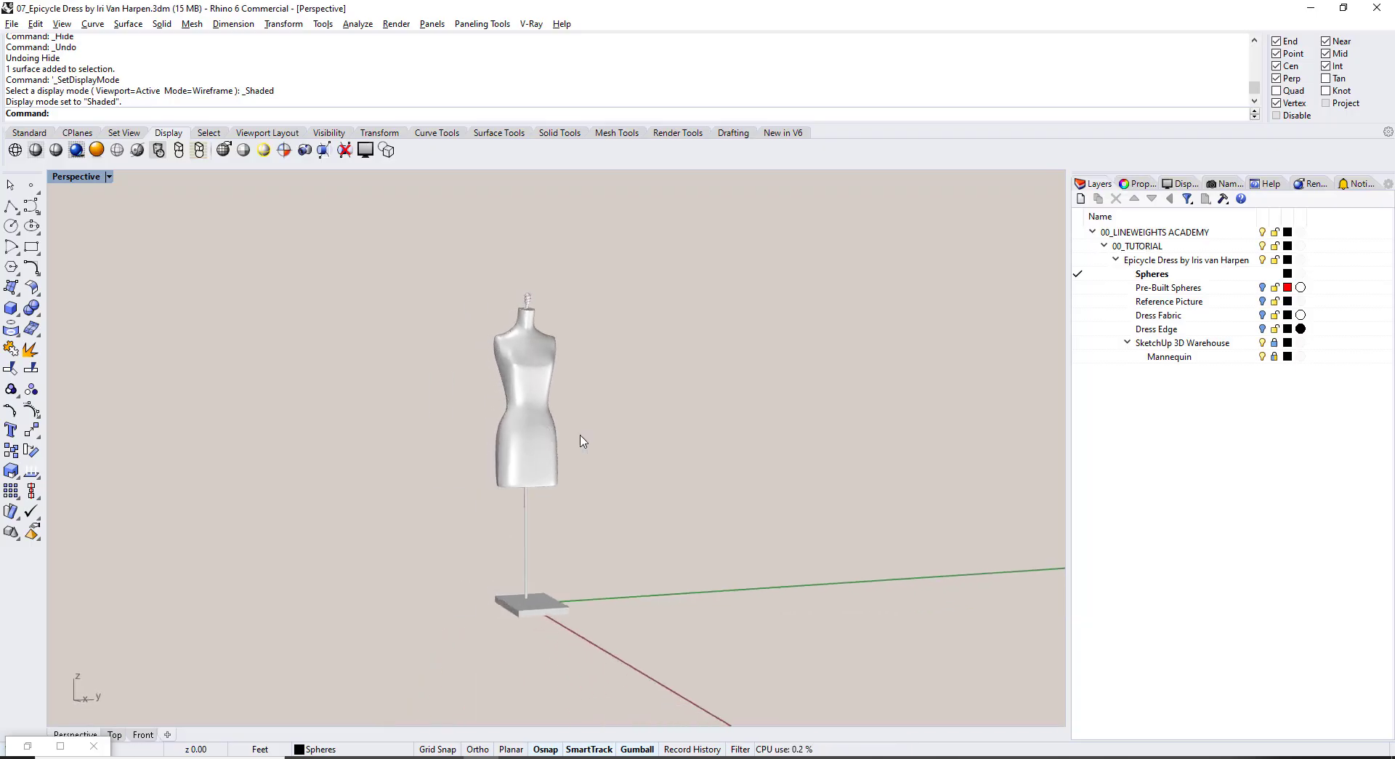
pyautogui.click(1164, 345)
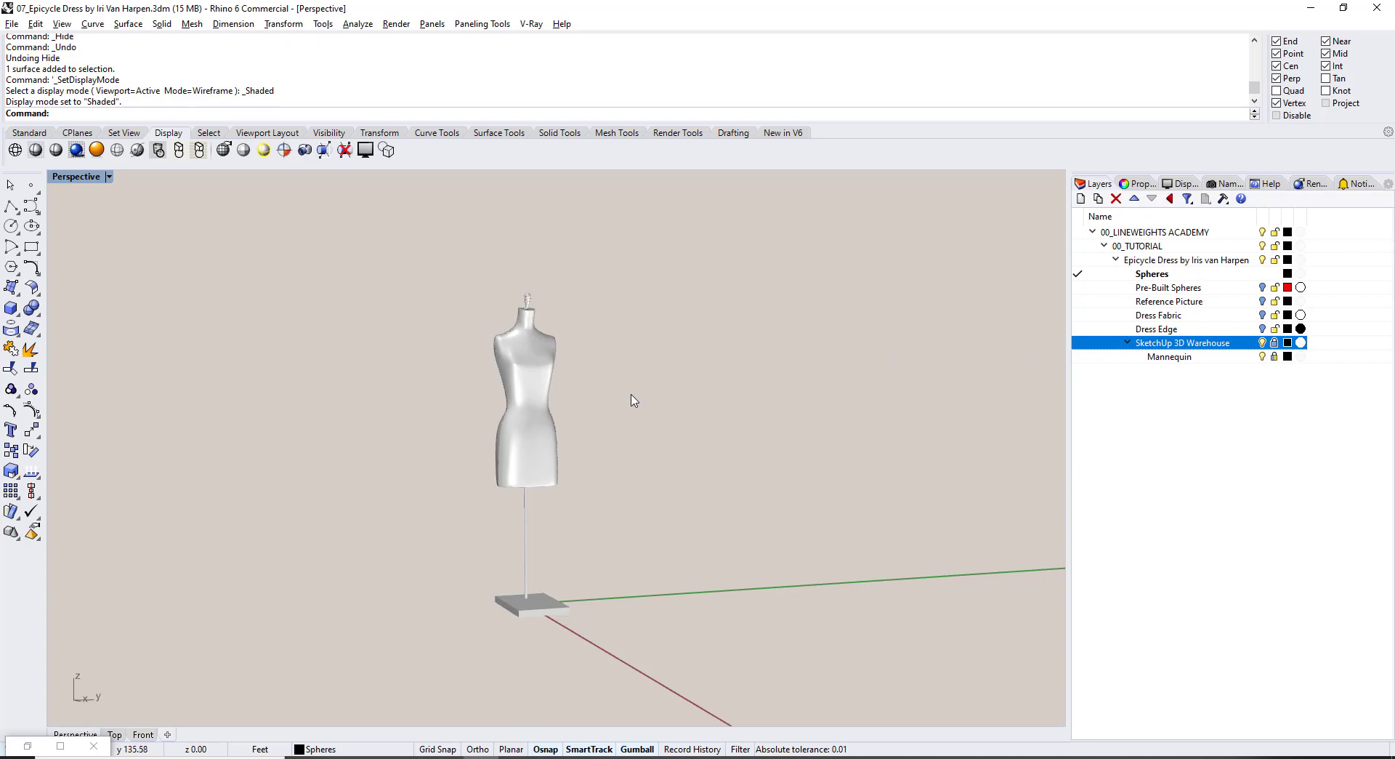
pyautogui.moveTo(557, 388); pyautogui.dragTo(506, 393, button='right')
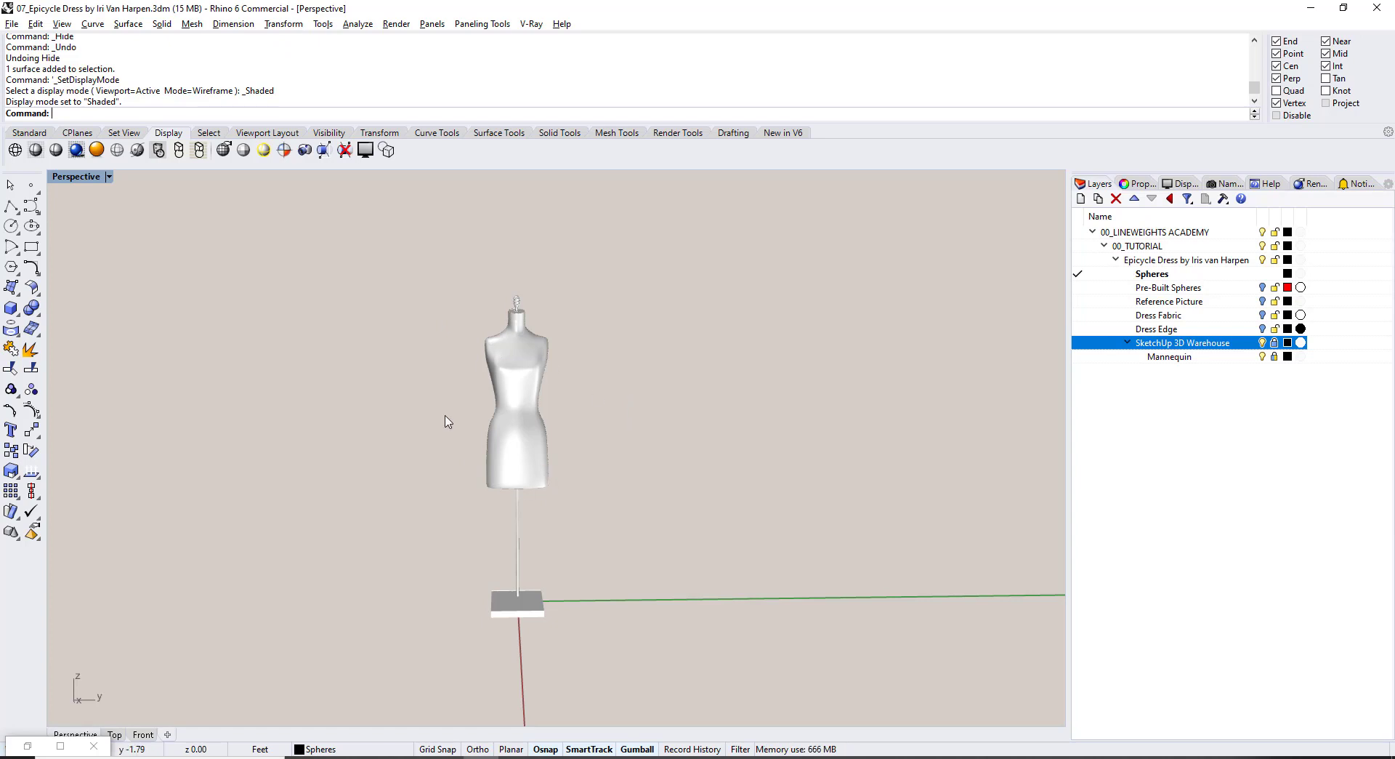
pyautogui.moveTo(445, 419); pyautogui.dragTo(481, 452, button='right')
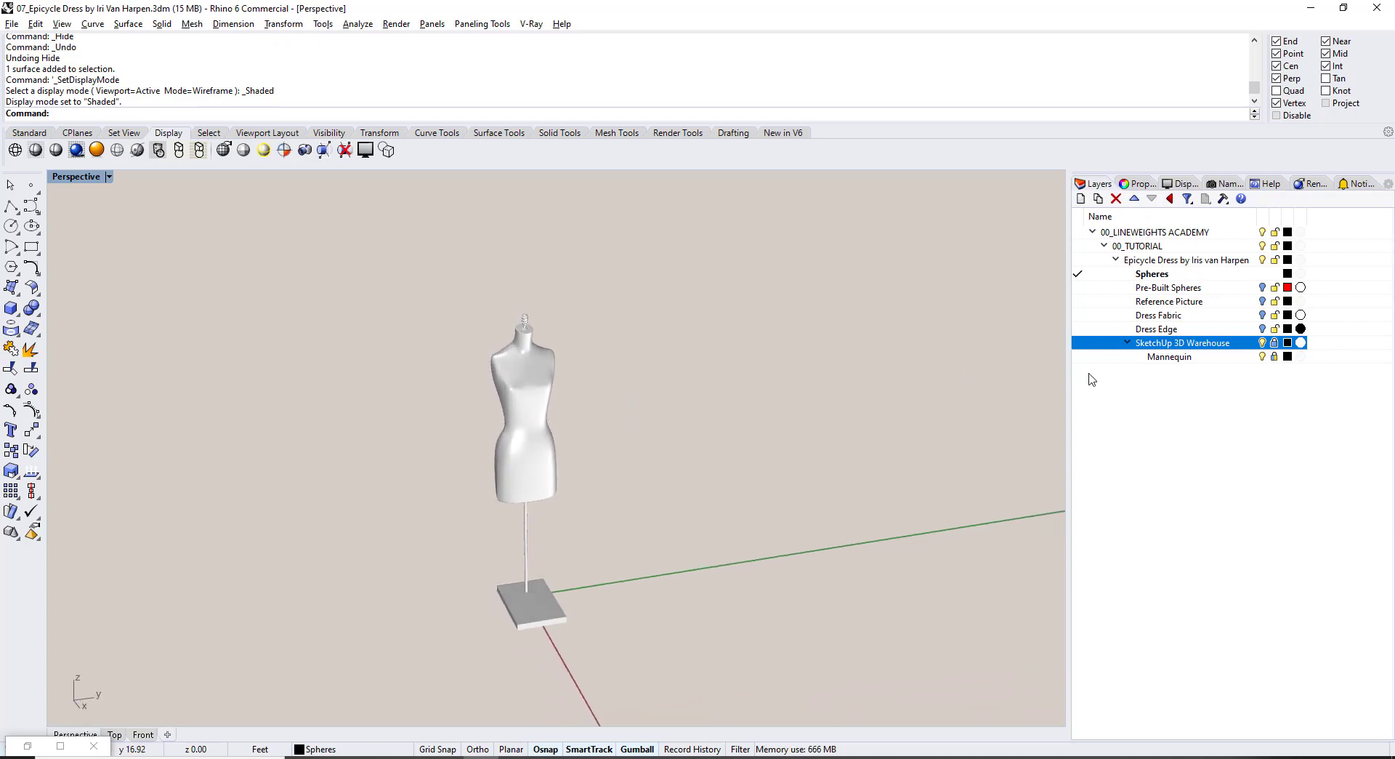
pyautogui.click(1263, 303)
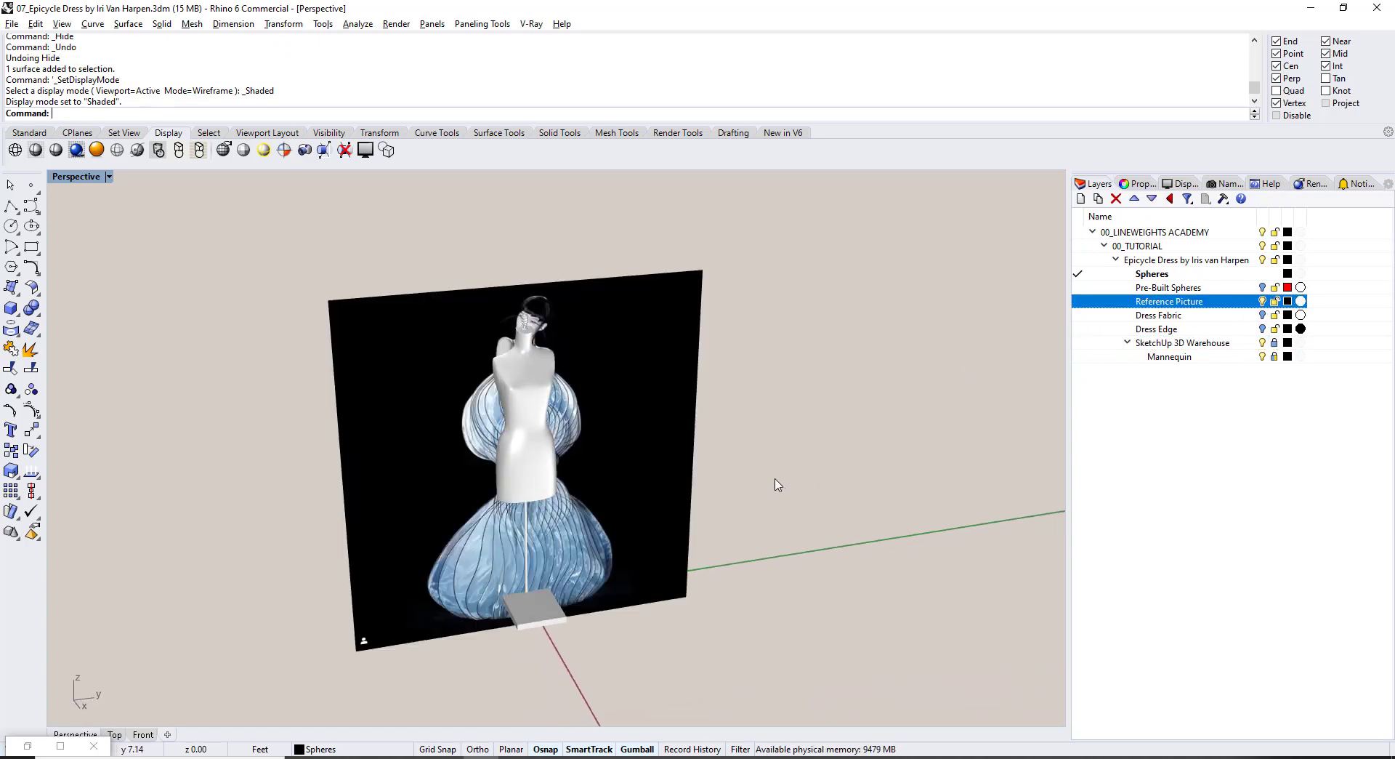
# Set the Perspective view to Wireframe display and examine the dress photo through the mannequin from head to hem.
pyautogui.moveTo(775, 395); pyautogui.dragTo(698, 429, button='right')
pyautogui.scroll(5, 560, 378)
pyautogui.hotkey('ctrl', 'alt', 'w')
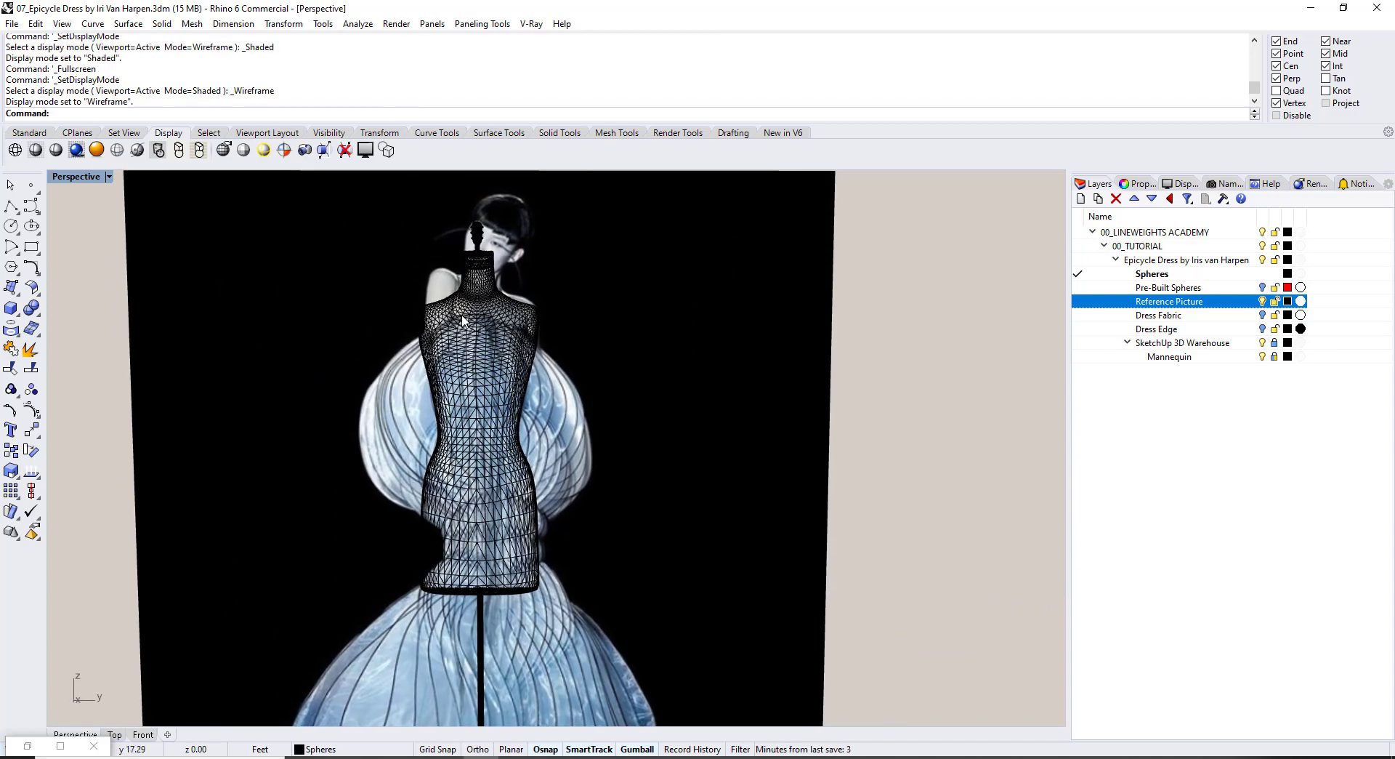
pyautogui.keyDown('shift'); pyautogui.moveTo(489, 565); pyautogui.dragTo(496, 496, button='right'); pyautogui.keyUp('shift')
pyautogui.keyDown('shift'); pyautogui.moveTo(509, 349); pyautogui.dragTo(521, 434, button='right'); pyautogui.keyUp('shift')
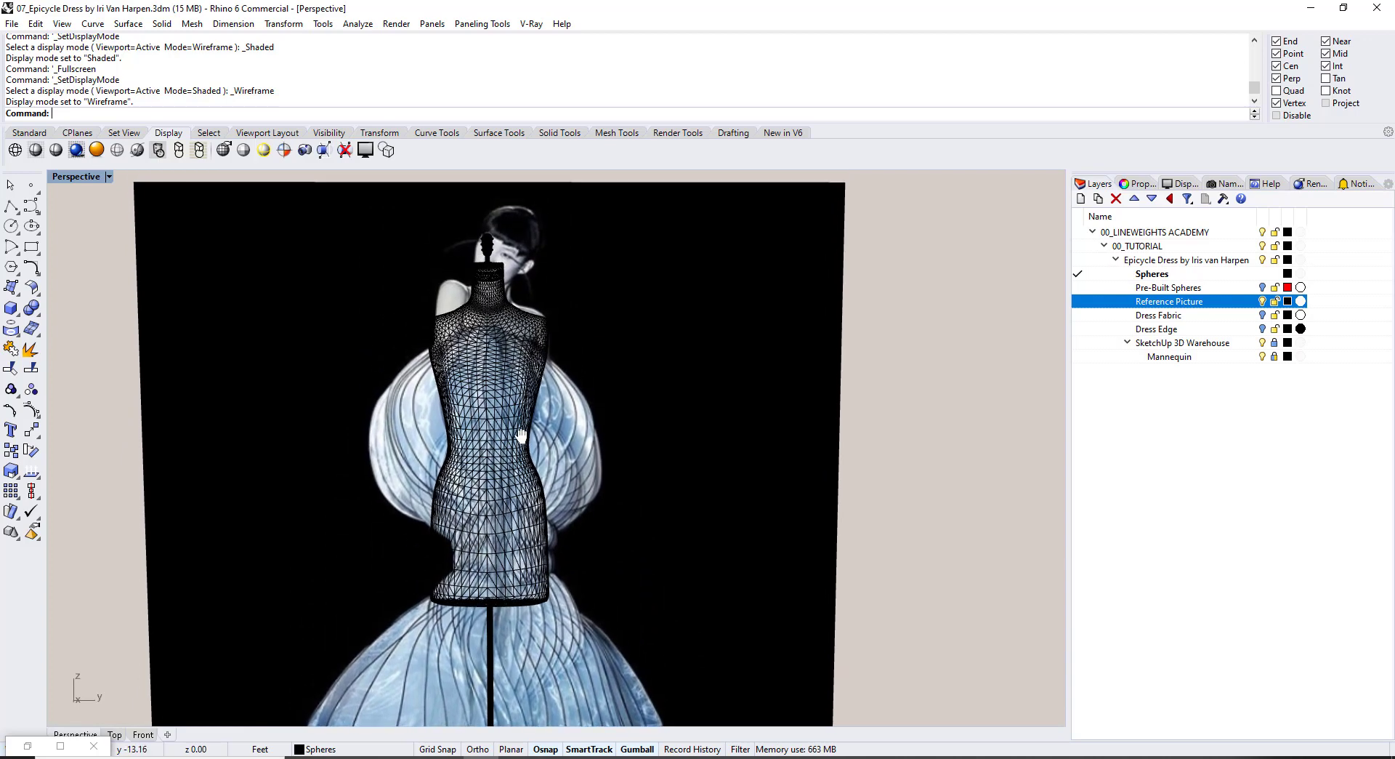
pyautogui.keyDown('shift'); pyautogui.moveTo(529, 586); pyautogui.dragTo(522, 495, button='right'); pyautogui.keyUp('shift')
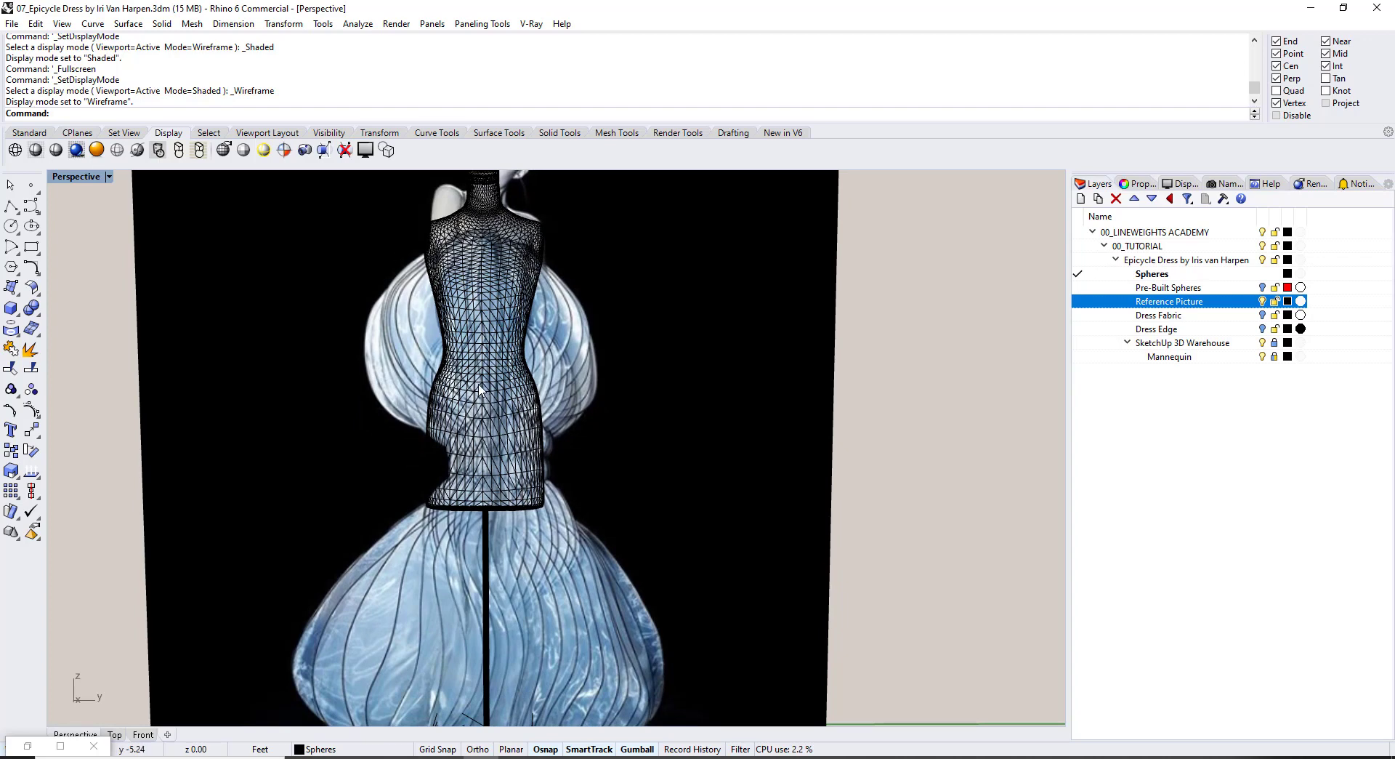
pyautogui.keyDown('shift'); pyautogui.moveTo(446, 513); pyautogui.dragTo(462, 444, button='right'); pyautogui.keyUp('shift')
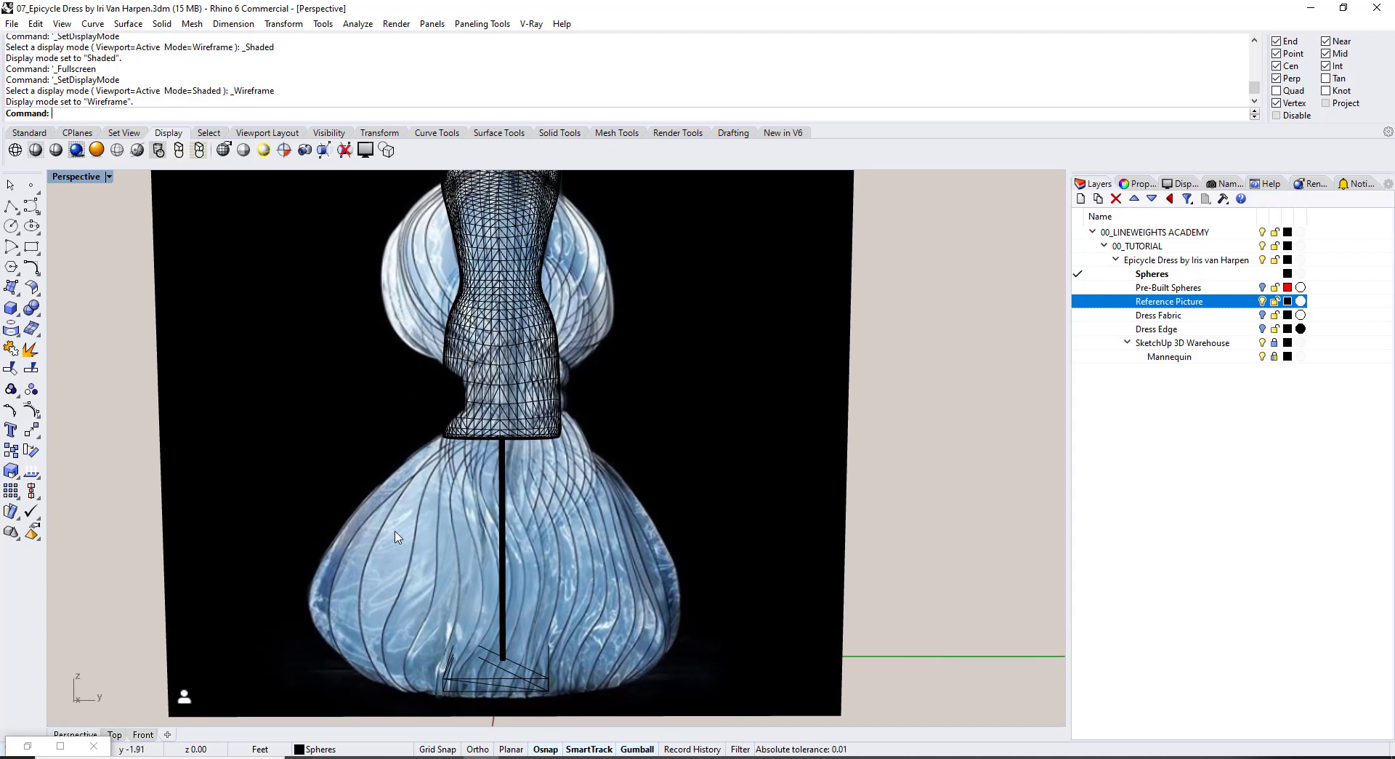
# Show the Top view, zoom it to all selectable objects and clear the selection.
pyautogui.click(120, 734)
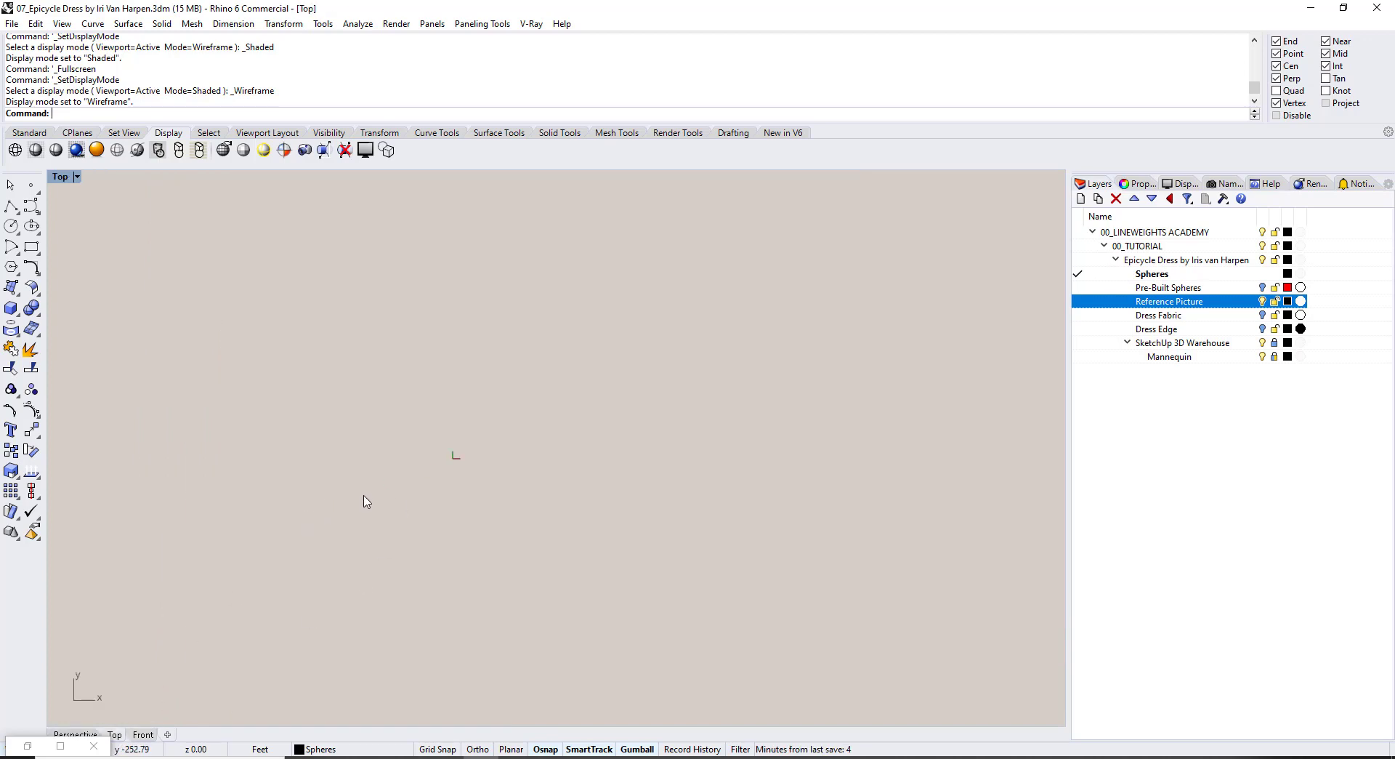
pyautogui.hotkey('ctrl', 'a')
pyautogui.write('zs')
pyautogui.press('Return')
pyautogui.press('Escape')
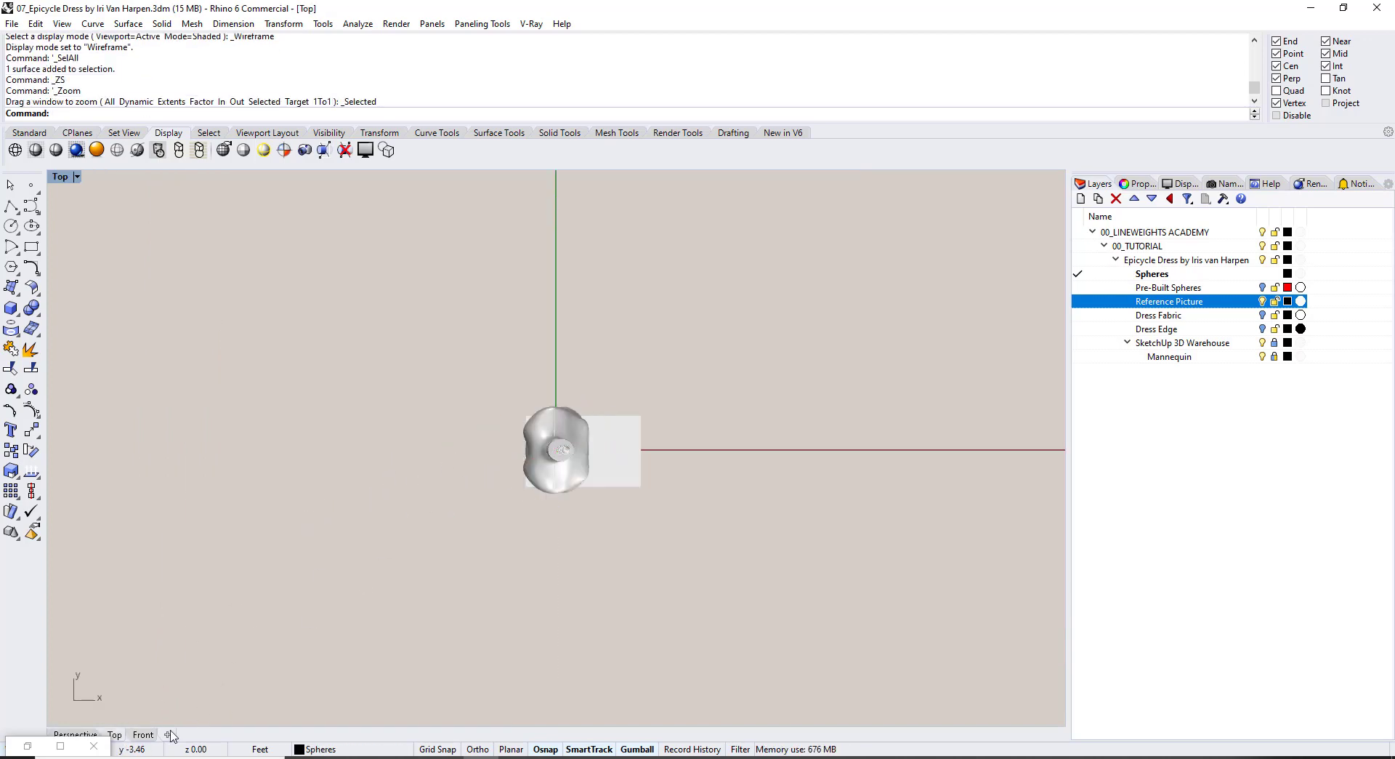
# Zoom the Front viewport to all selectable objects and change that viewport to the Right view.
pyautogui.click(143, 735)
pyautogui.hotkey('ctrl', 'a')
pyautogui.write('zs')
pyautogui.press('Return')
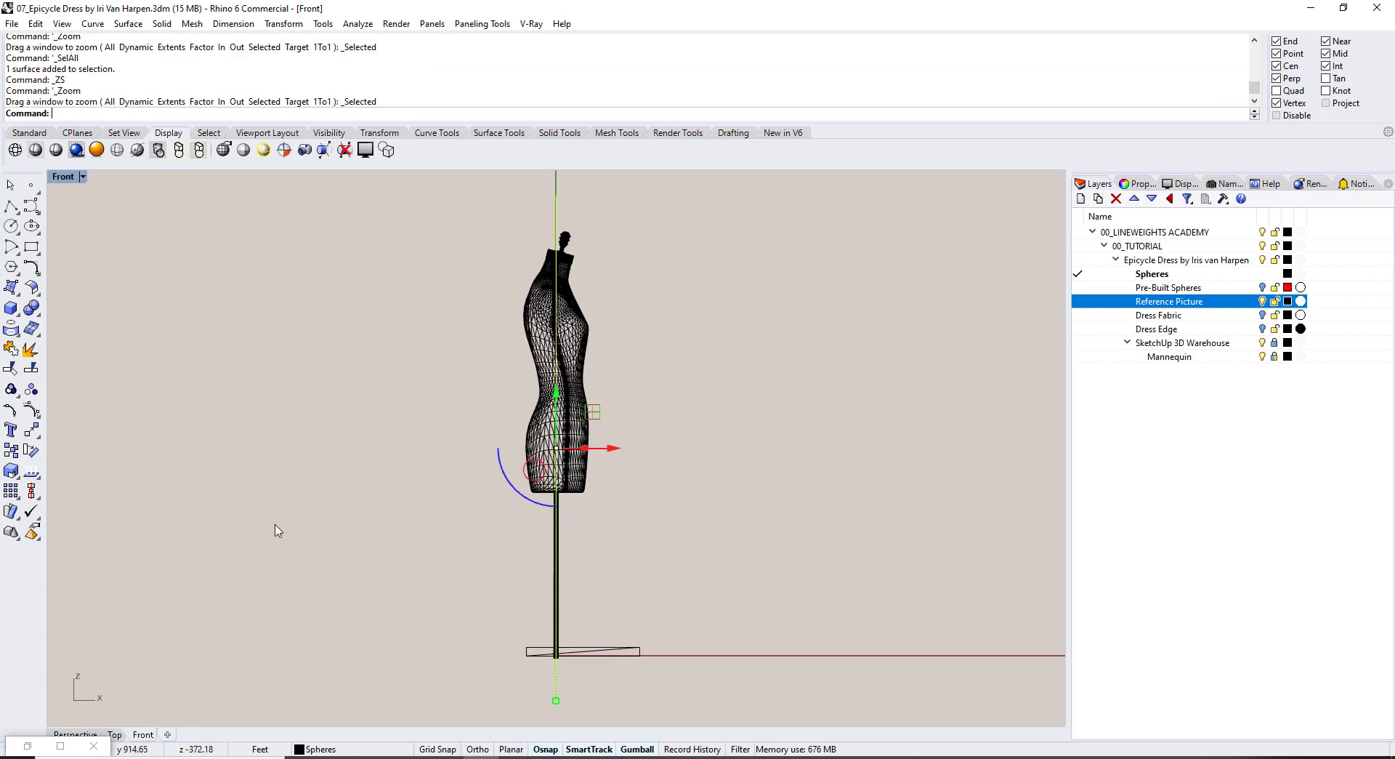
pyautogui.press('Escape')
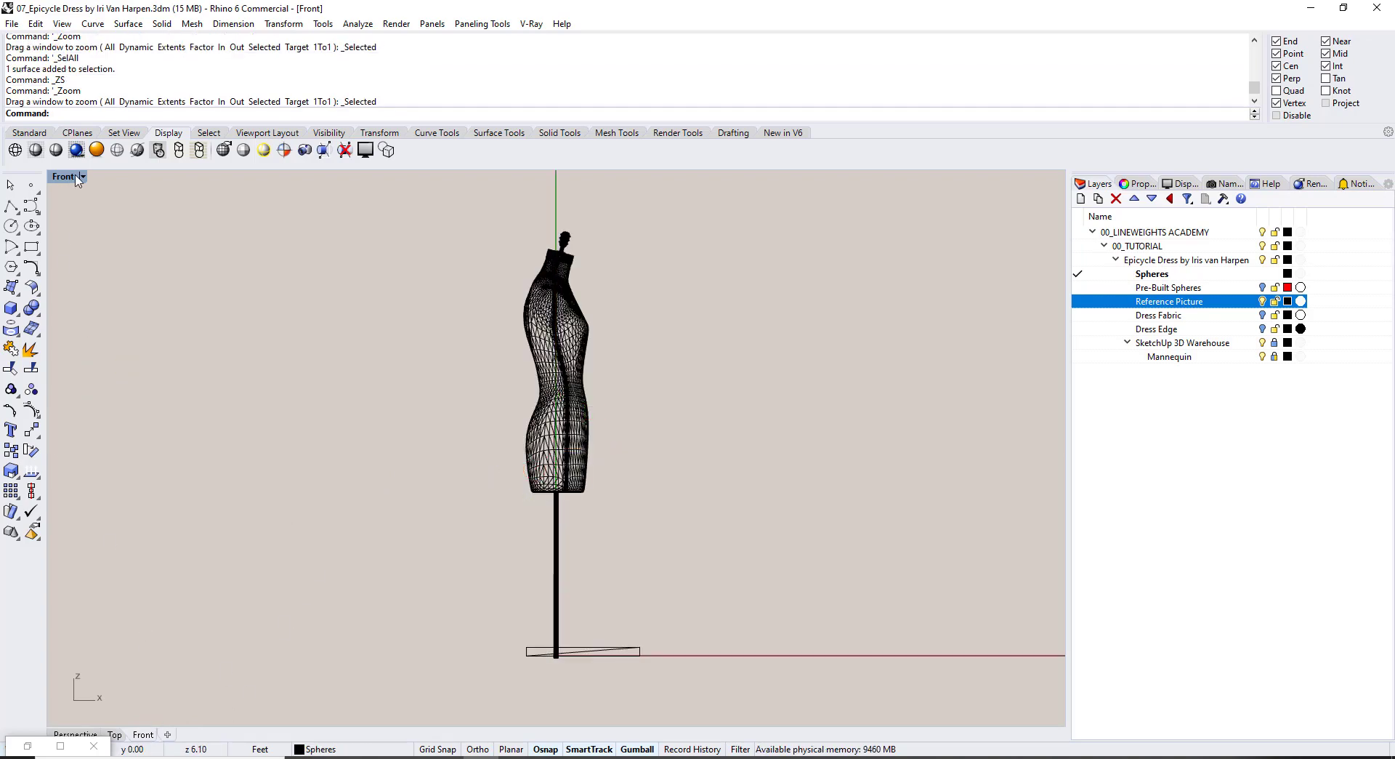
pyautogui.click(78, 179)
pyautogui.moveTo(187, 534)
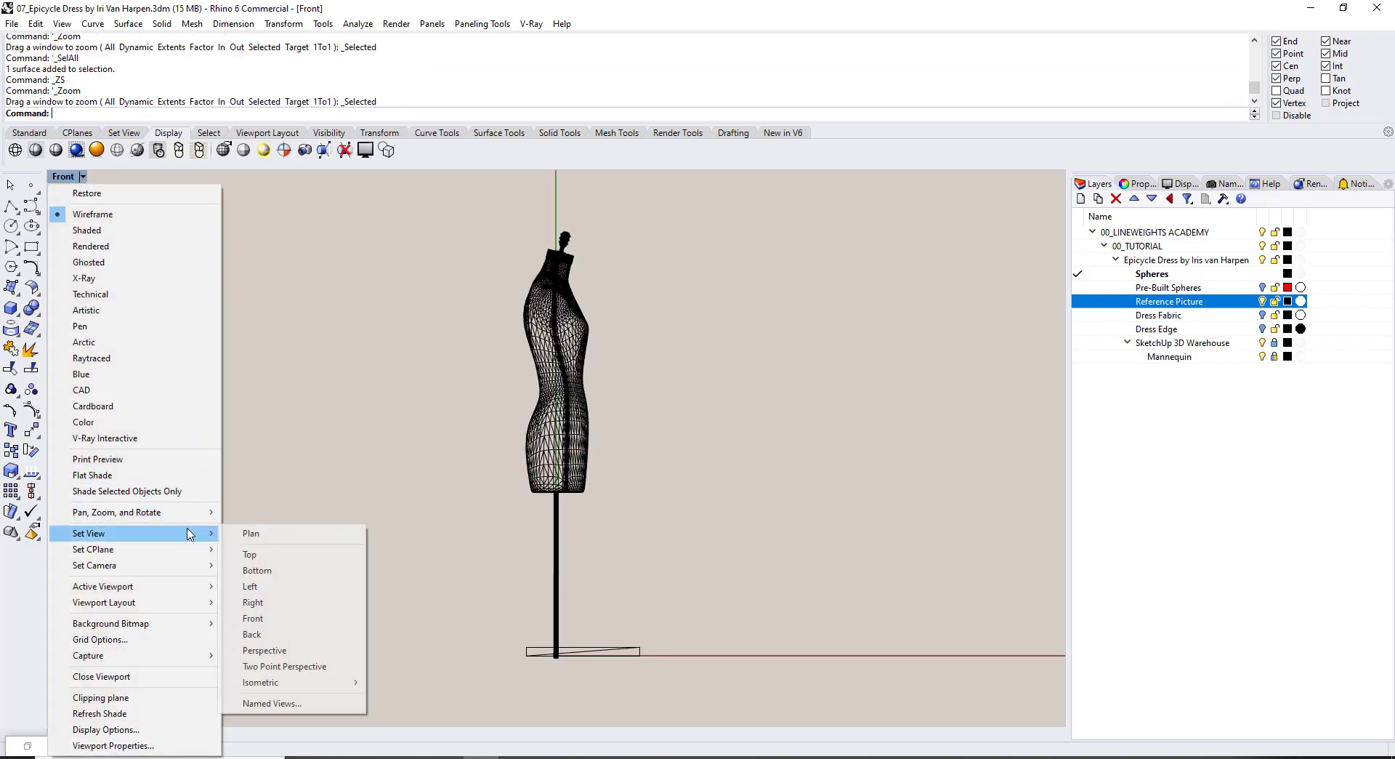
pyautogui.click(275, 604)
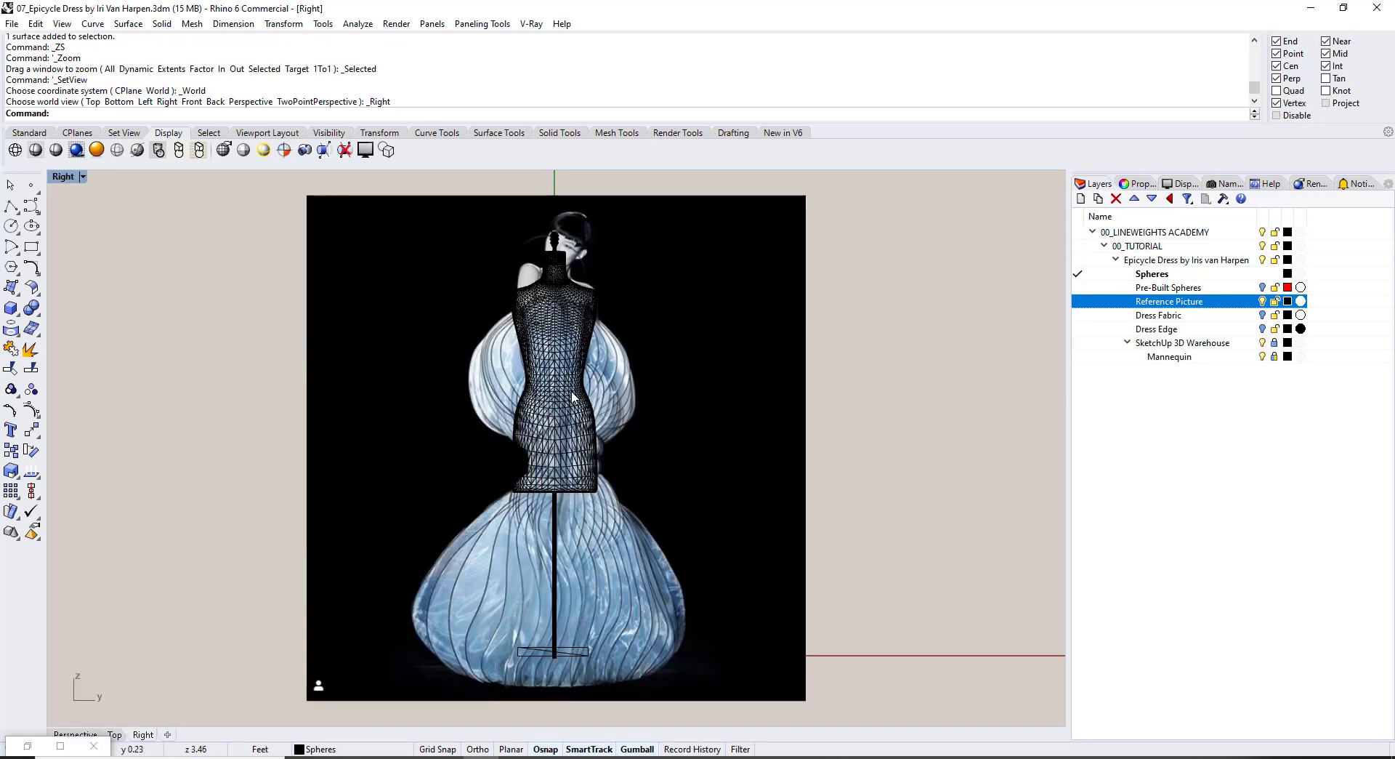
pyautogui.moveTo(574, 396); pyautogui.dragTo(540, 399, button='right')
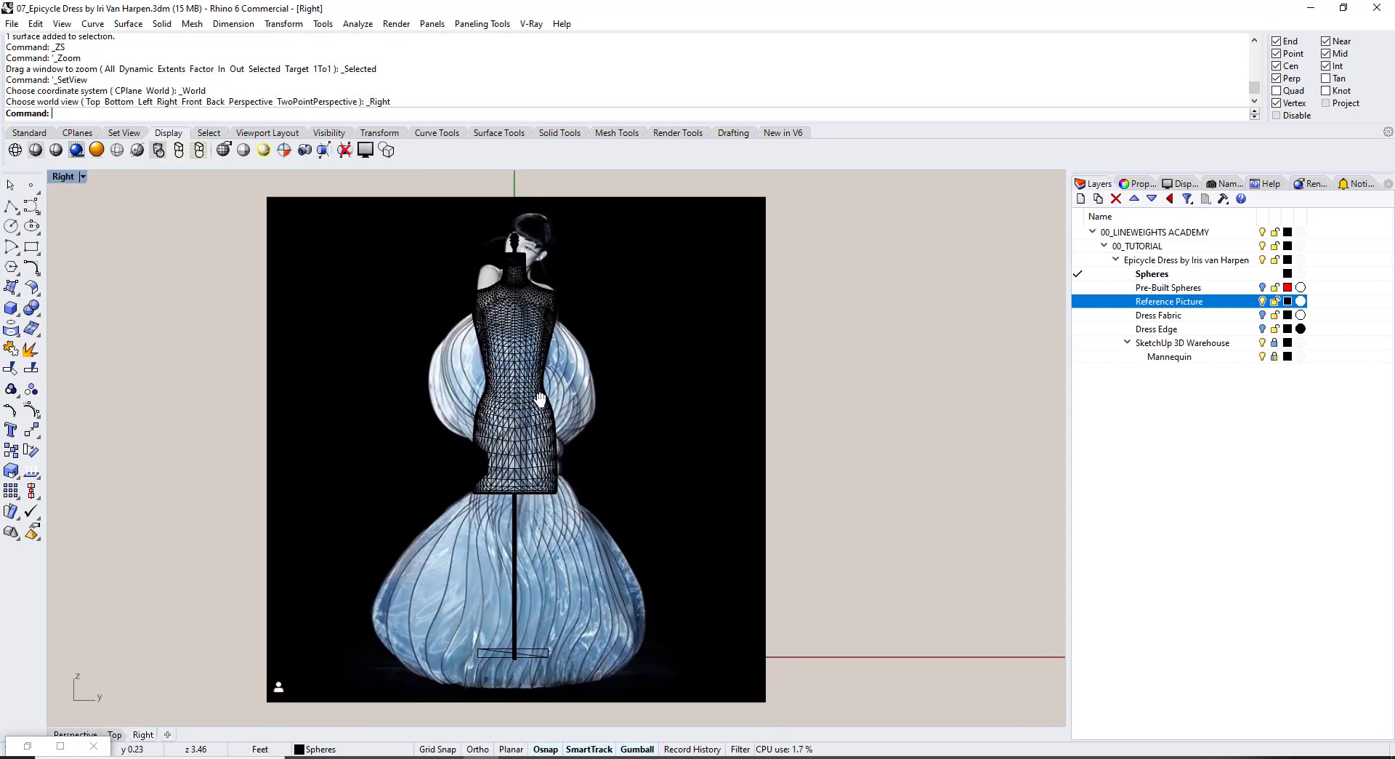
# Check that the dress photo can be selected, deselect it and lock the Reference Picture layer.
pyautogui.click(528, 314)
pyautogui.click(811, 361)
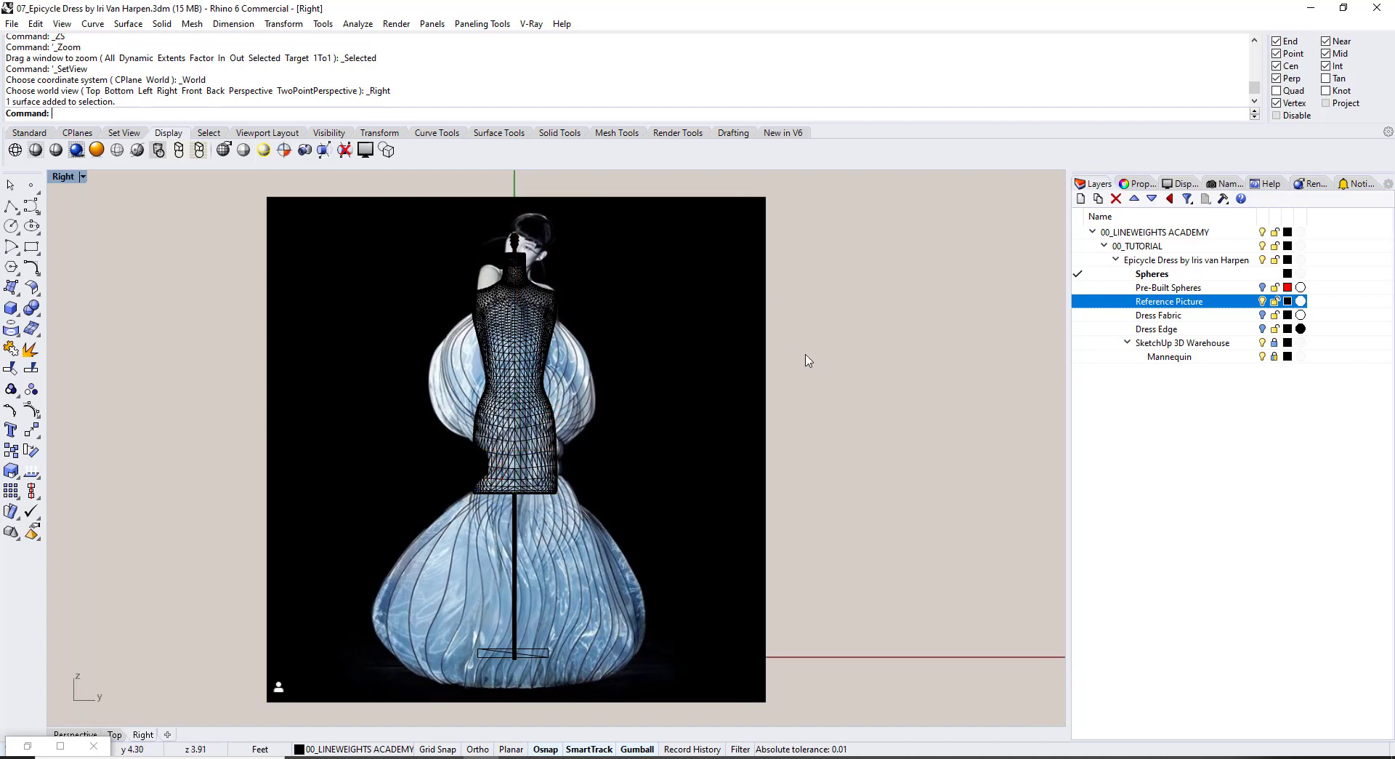
pyautogui.click(525, 383)
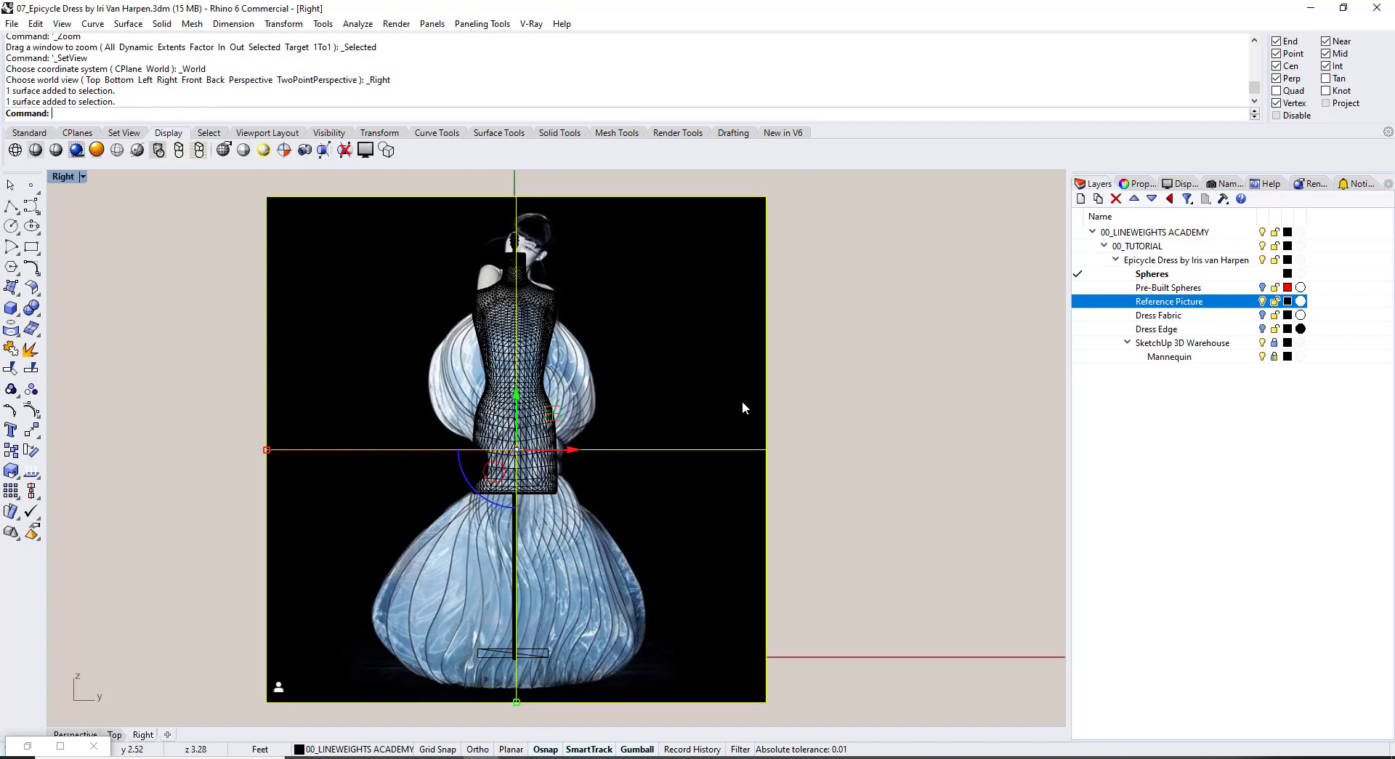
pyautogui.press('Escape')
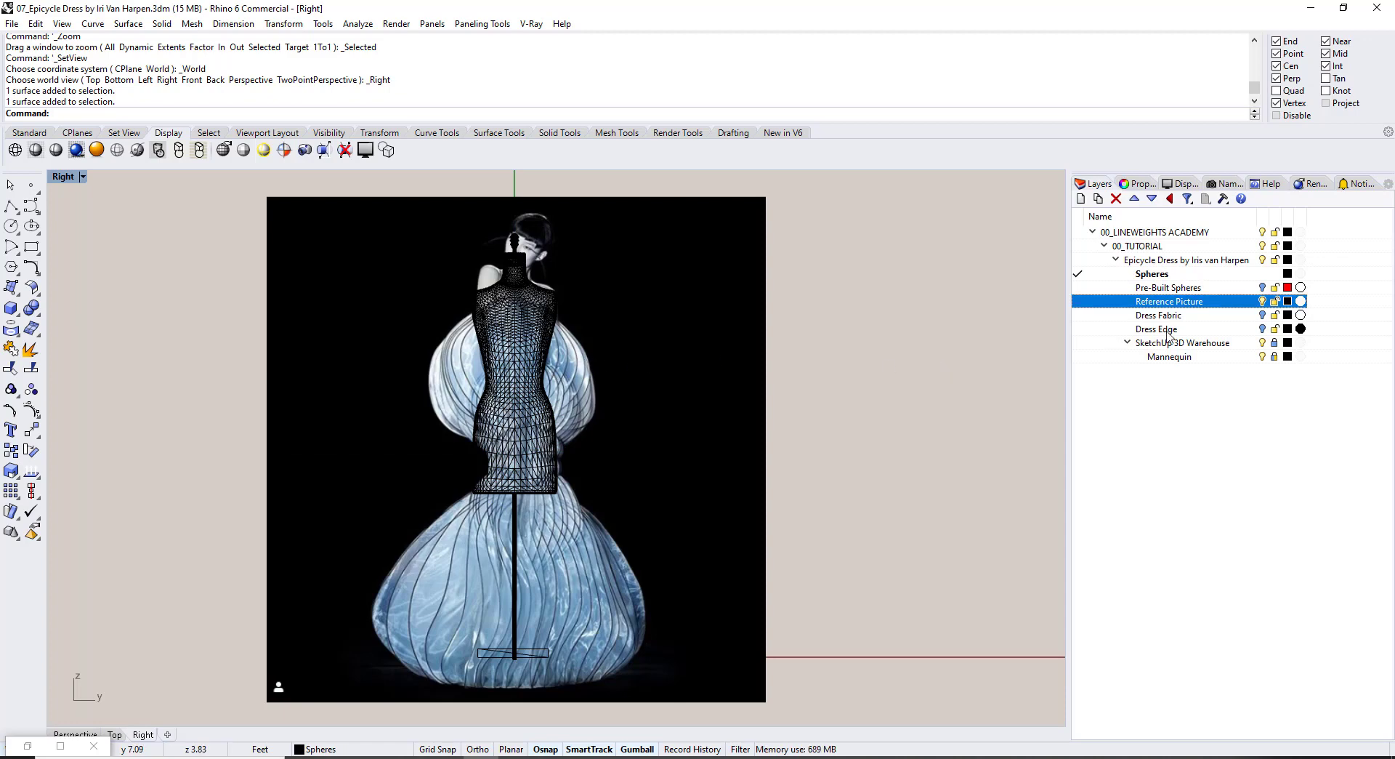
pyautogui.click(1275, 301)
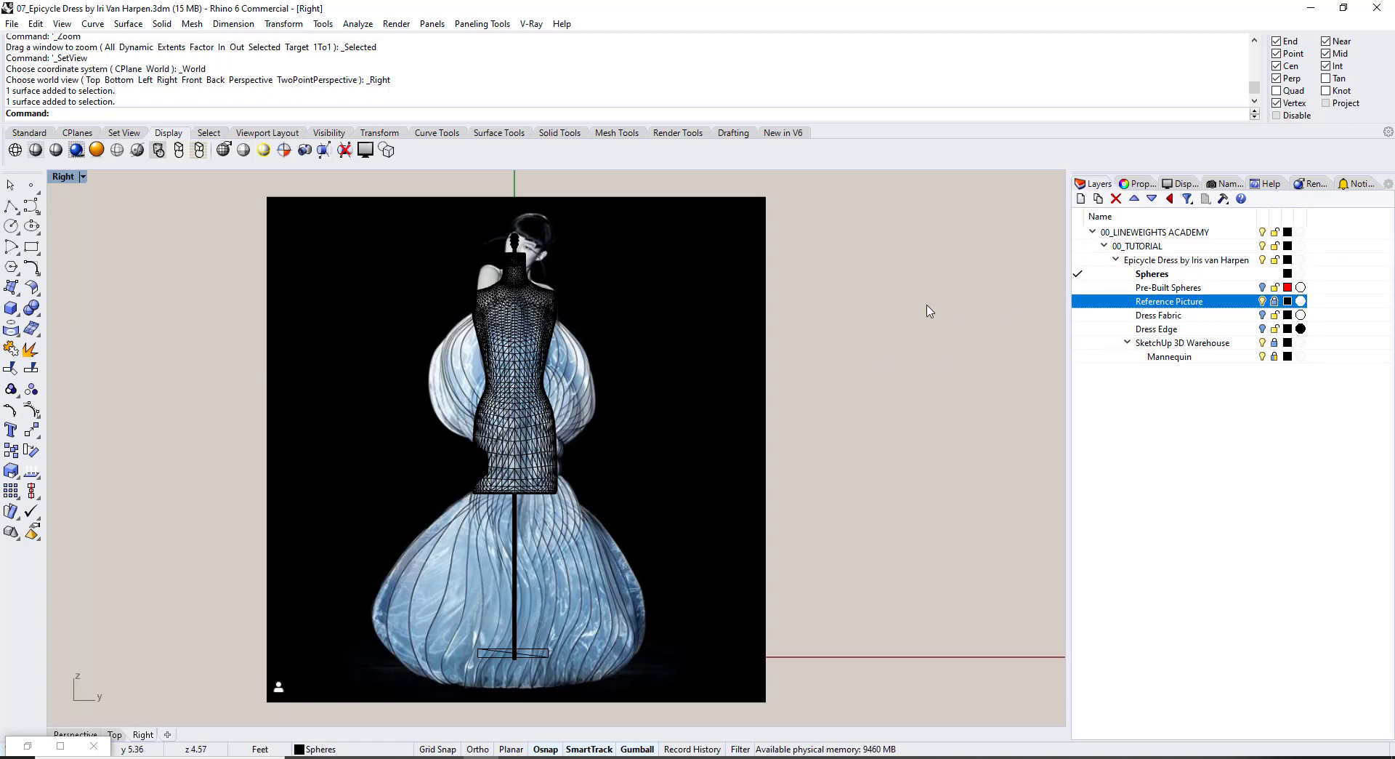
# Set the Spheres layer's colour to Red.
pyautogui.click(1159, 280)
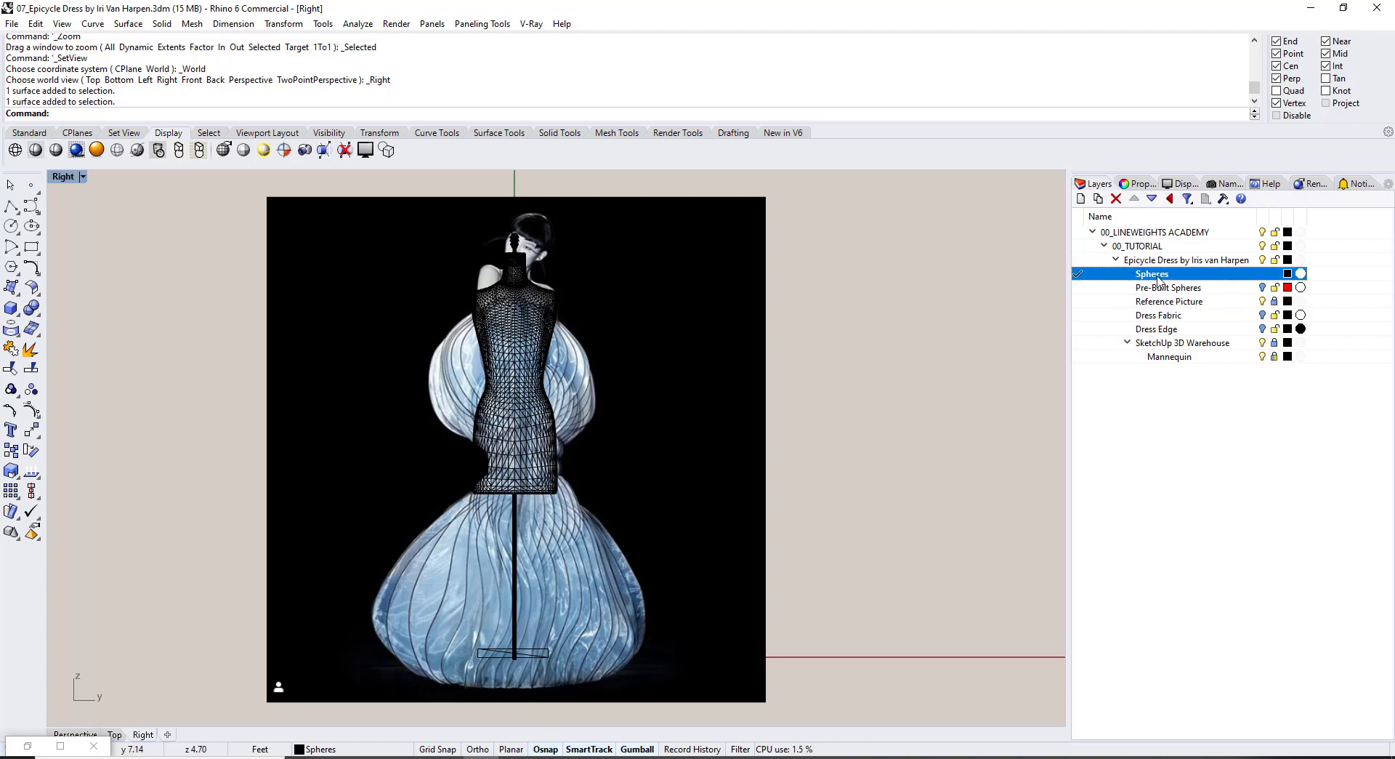
pyautogui.click(1301, 274)
pyautogui.click(769, 421)
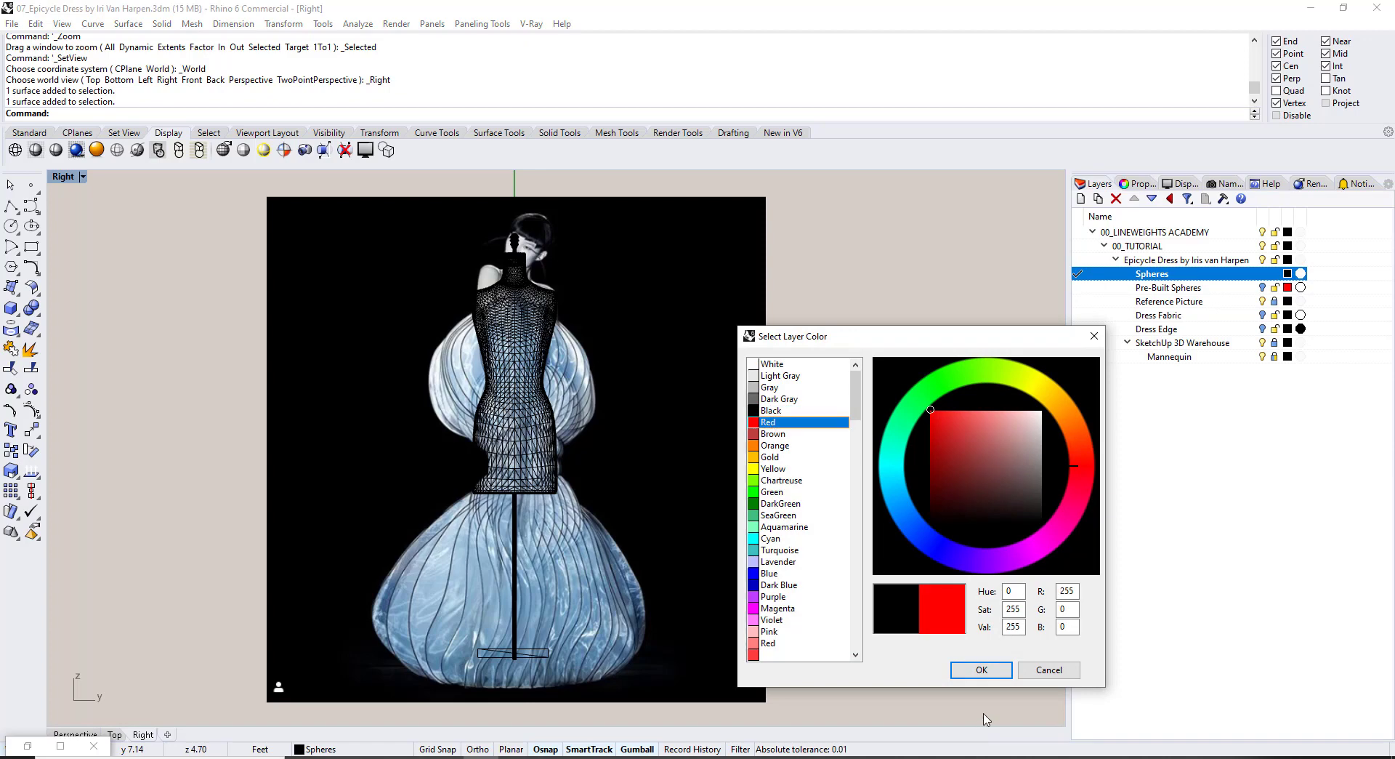
pyautogui.click(981, 669)
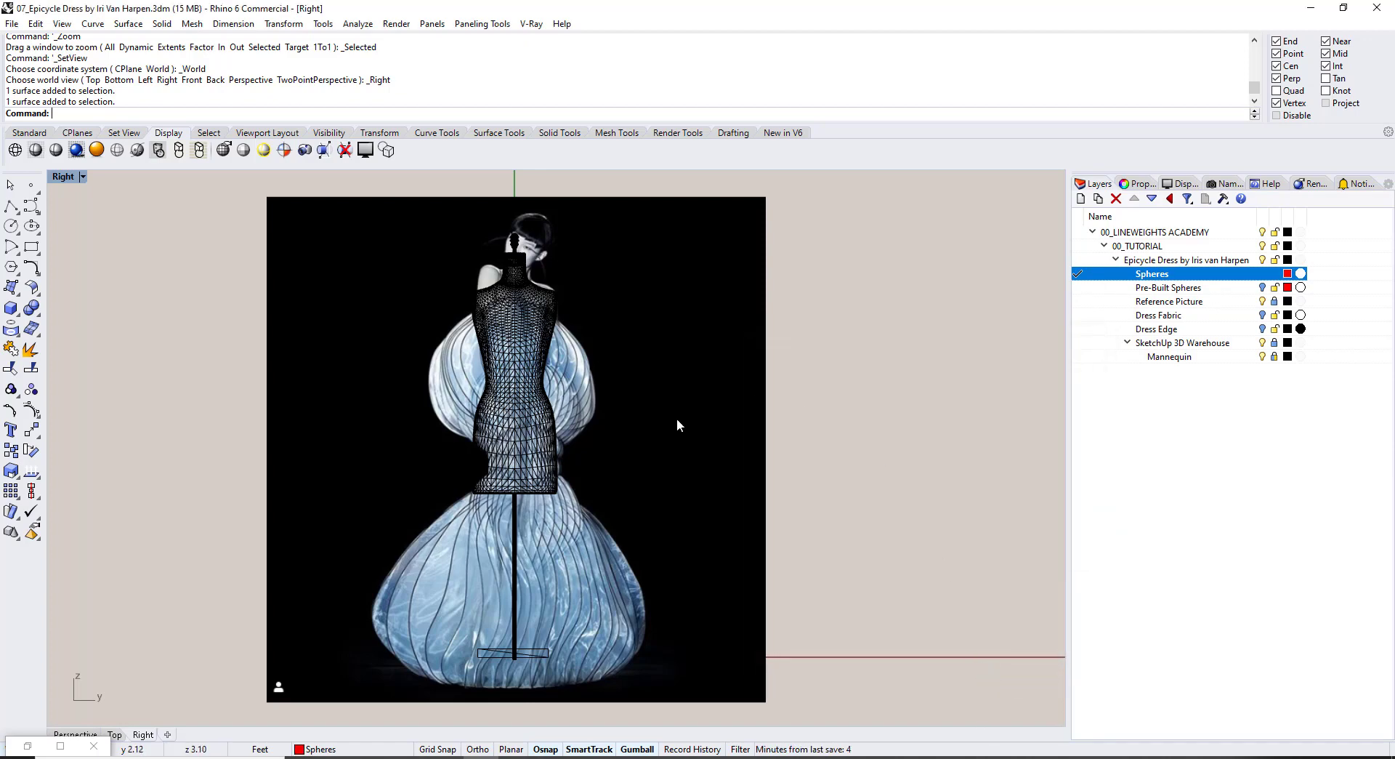
# Create a sphere centred on the origin (0) with a radius of about 1.53 ft, measured straight down in the Right view.
pyautogui.scroll(5, 516, 393)
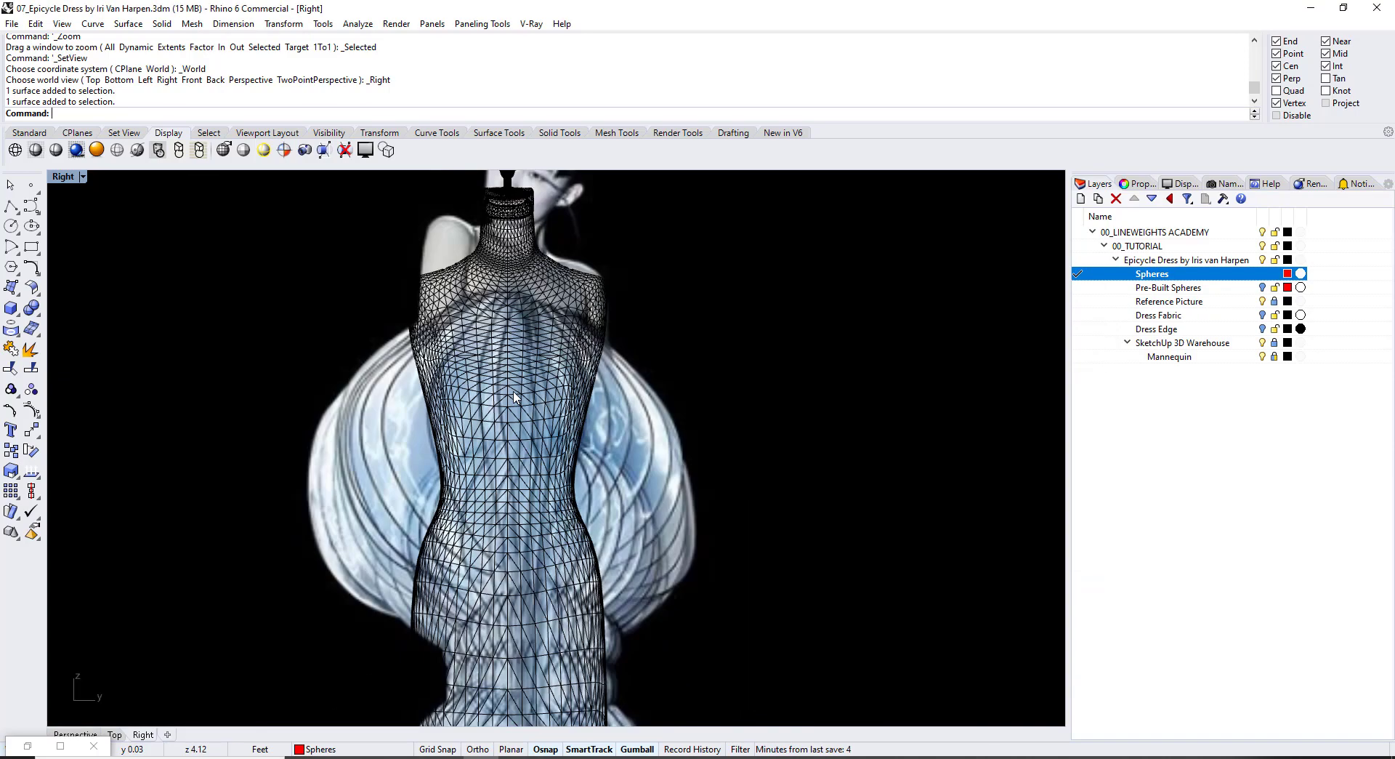
pyautogui.moveTo(515, 396); pyautogui.dragTo(507, 365, button='right')
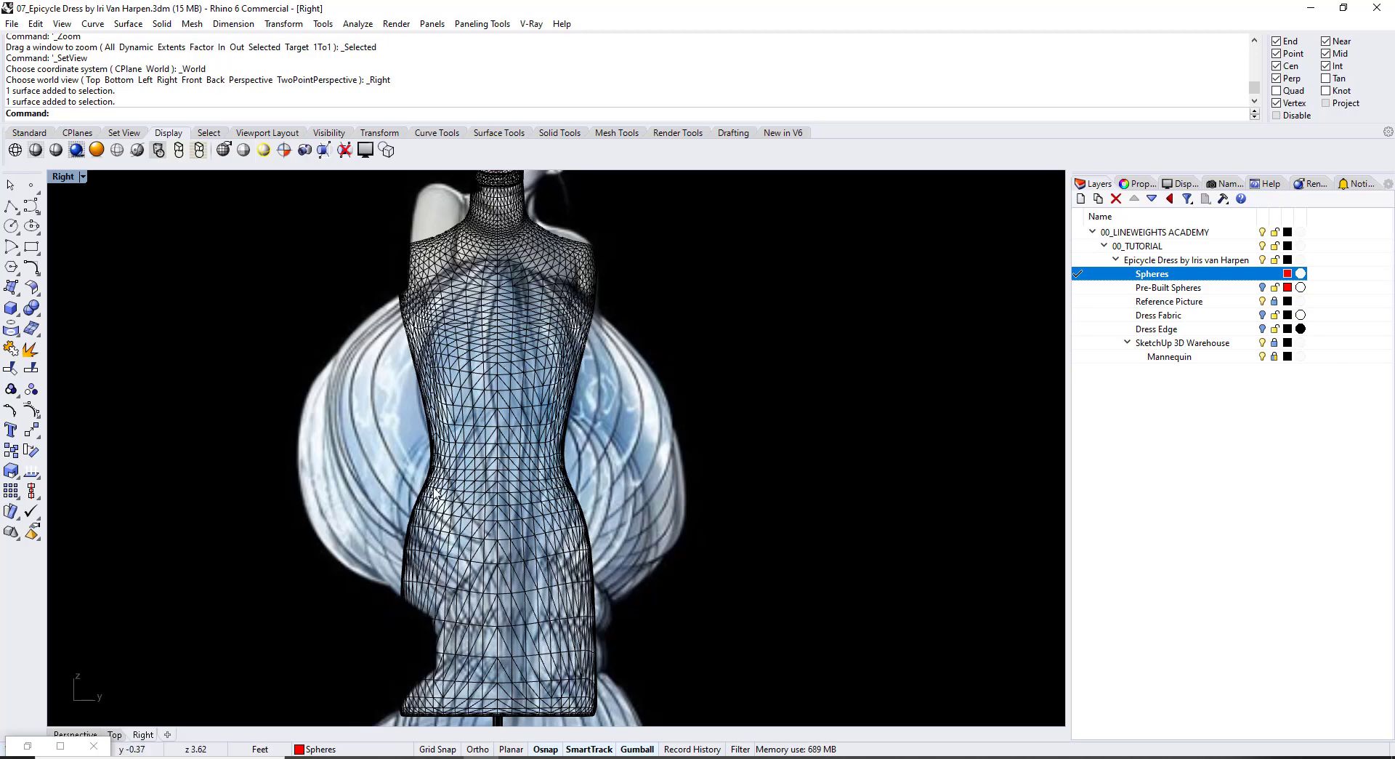
pyautogui.moveTo(471, 527); pyautogui.dragTo(466, 455, button='right')
pyautogui.click(16, 313)
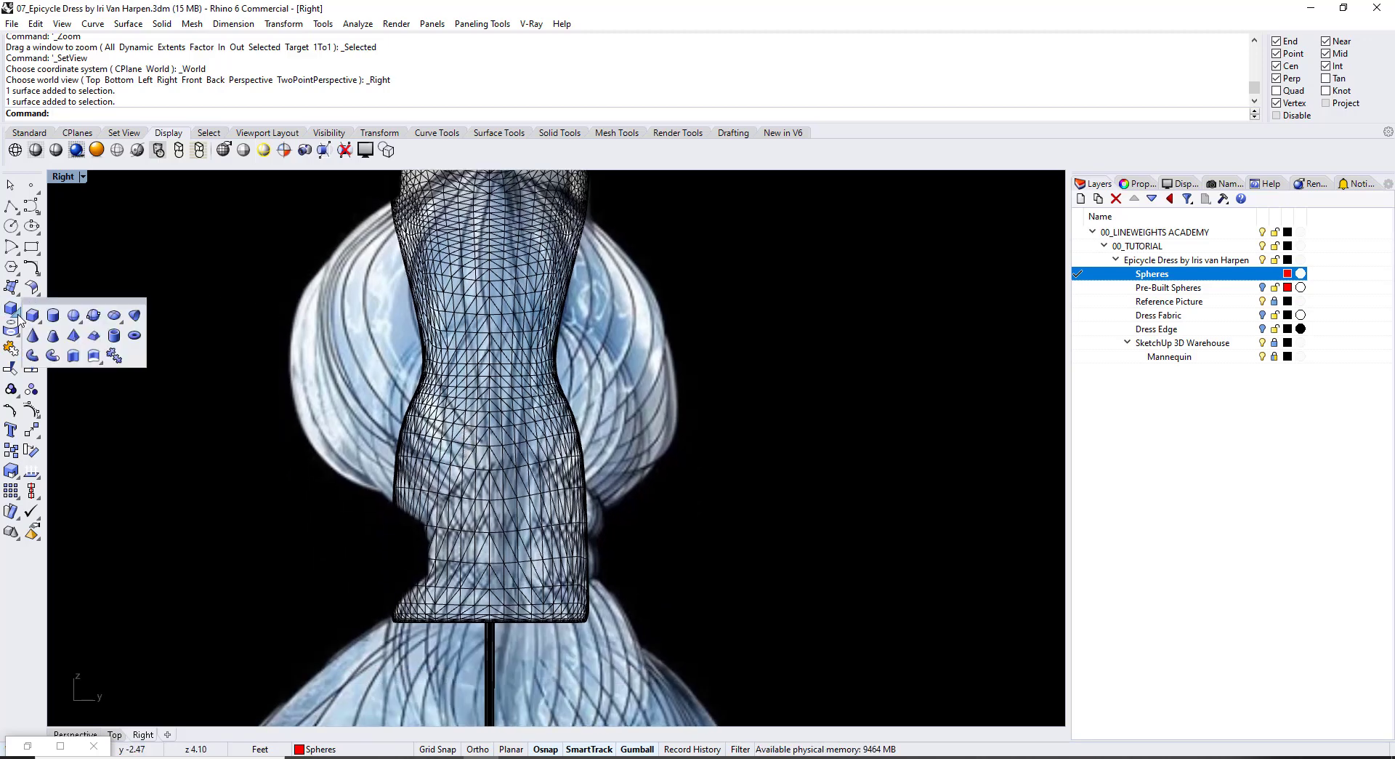
pyautogui.click(74, 316)
pyautogui.scroll(-6, 72, 317)
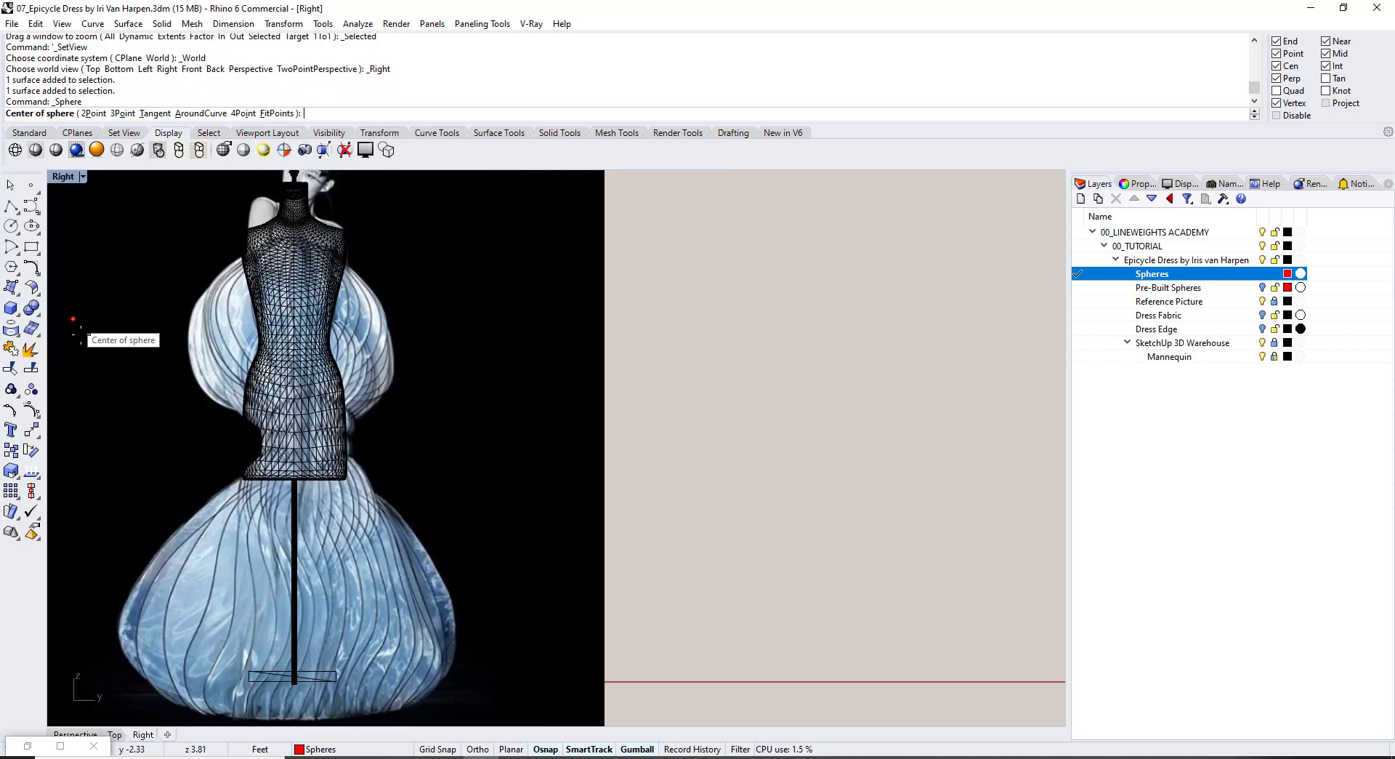
pyautogui.moveTo(308, 641); pyautogui.dragTo(346, 448, button='right')
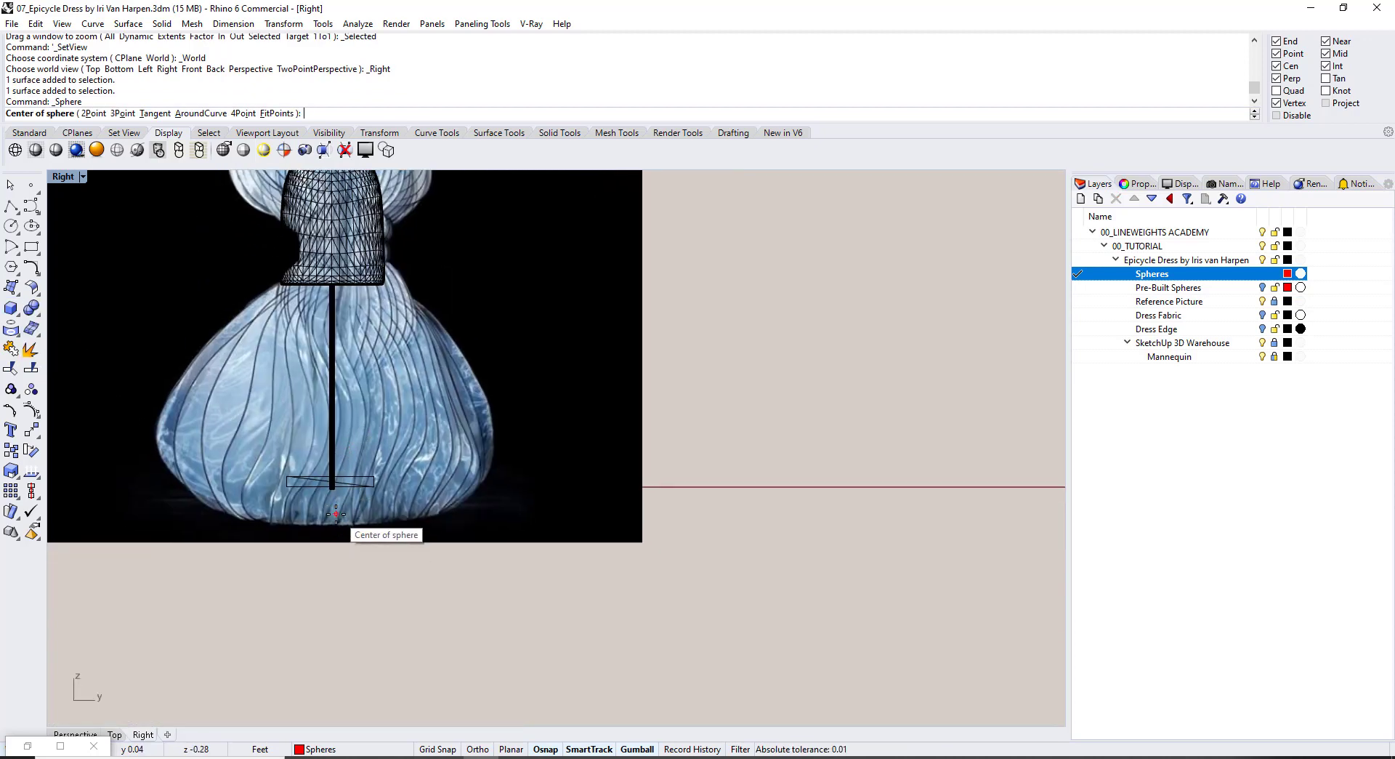
pyautogui.write('0')
pyautogui.press('Return')
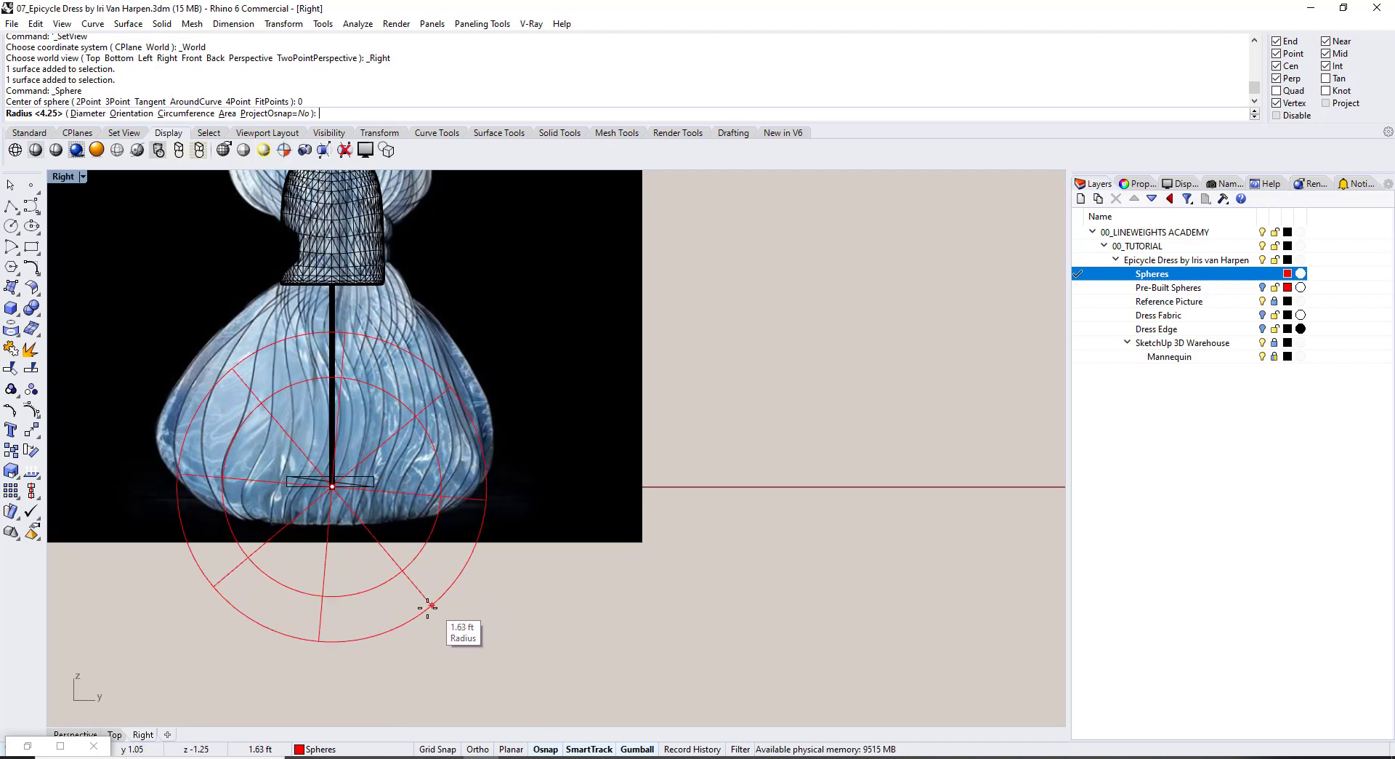
pyautogui.press('shift')
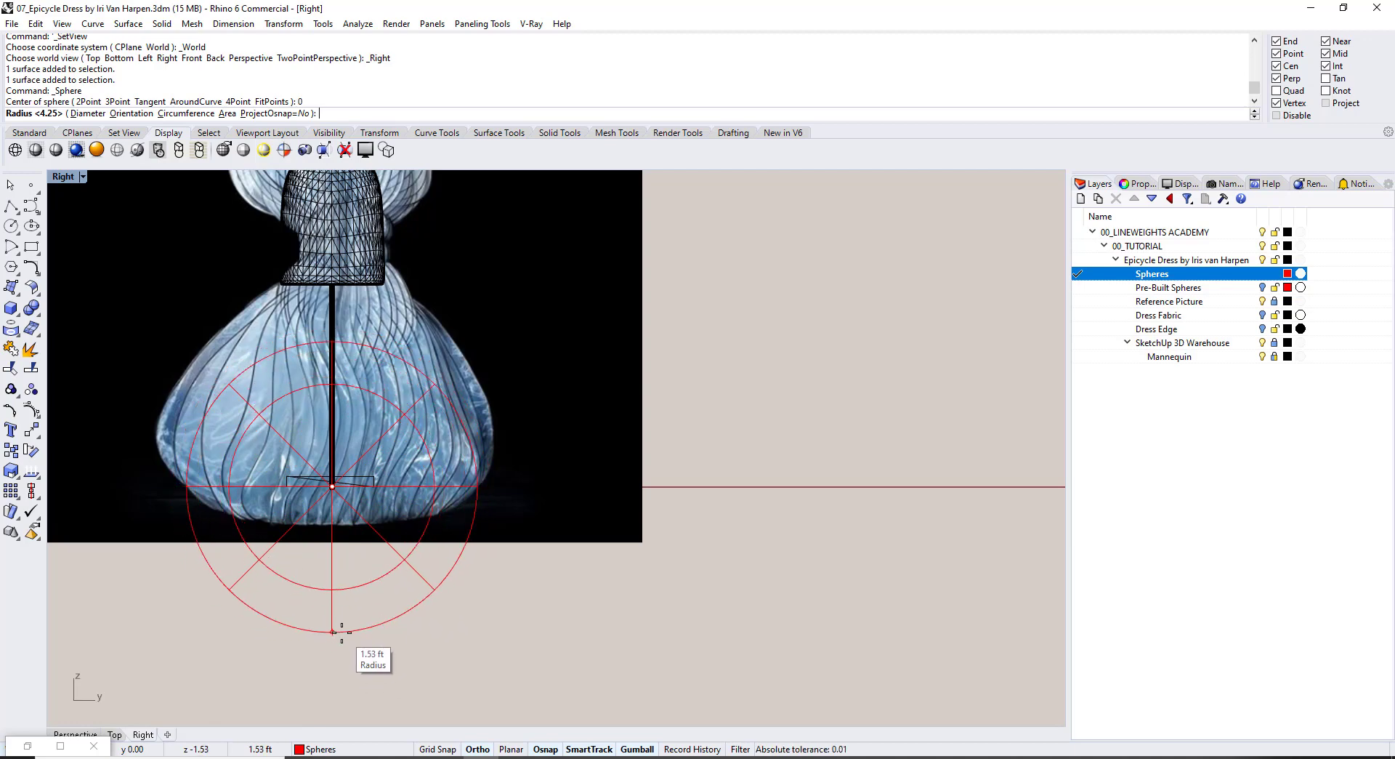
pyautogui.press('Escape')
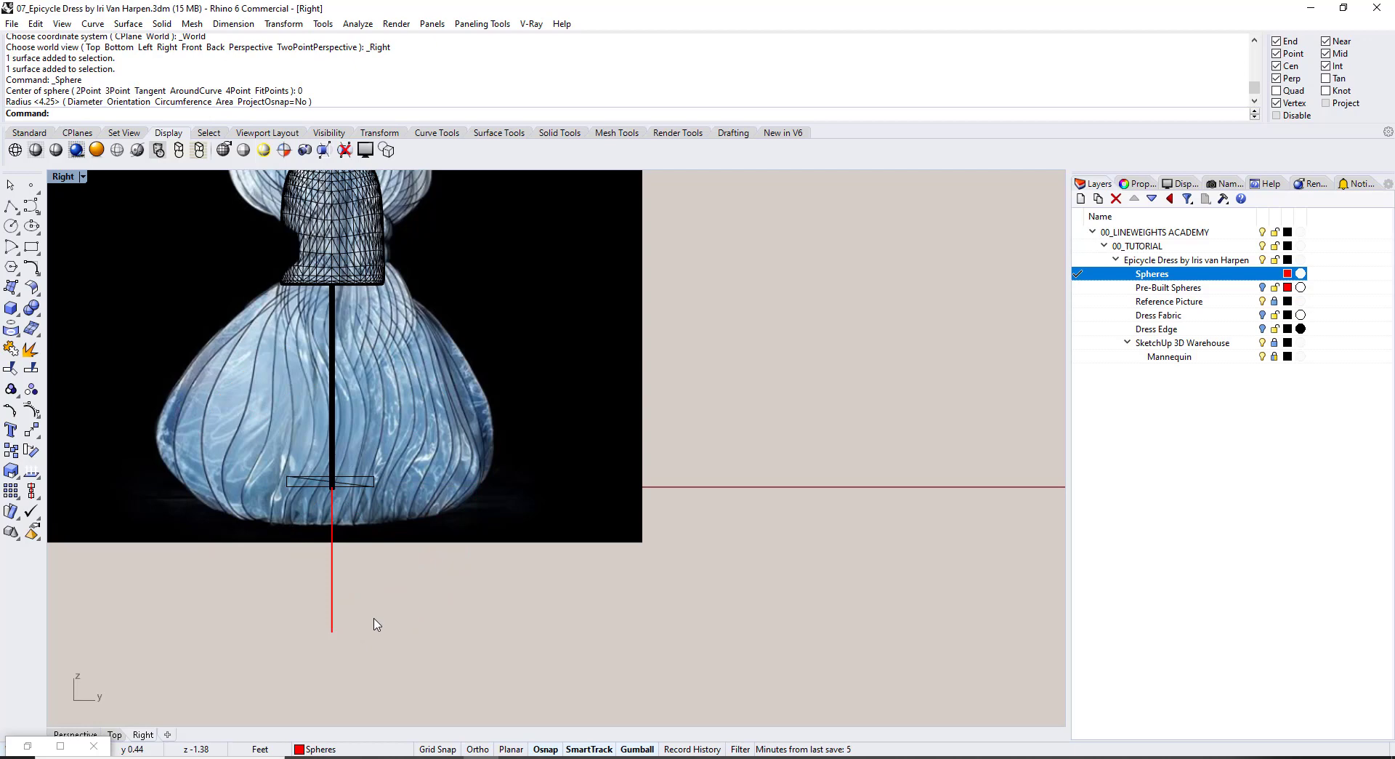
# Set the Right view to Shaded display to show the sphere as a solid against the dress photo.
pyautogui.moveTo(353, 446); pyautogui.dragTo(427, 485, button='right')
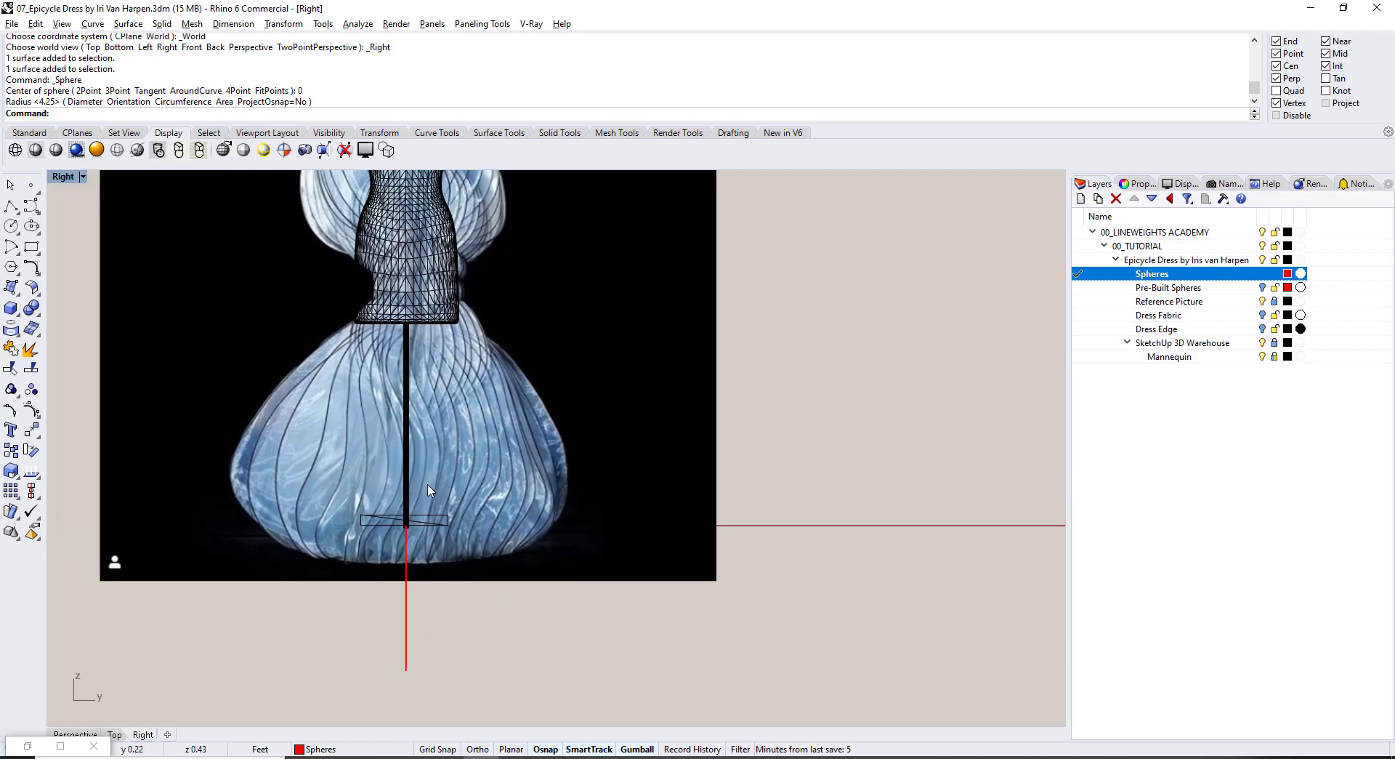
pyautogui.hotkey('ctrl', 'alt', 's')
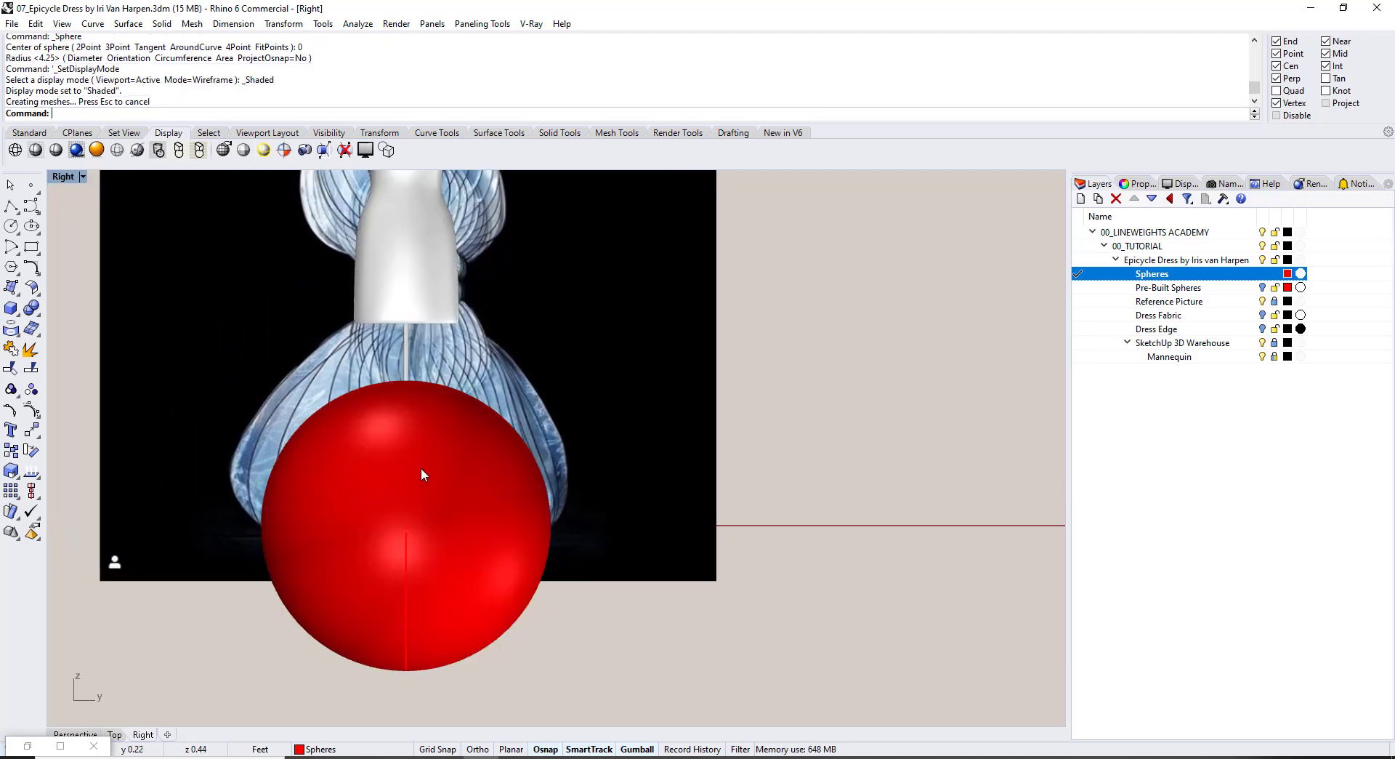
pyautogui.moveTo(418, 469); pyautogui.dragTo(426, 521, button='right')
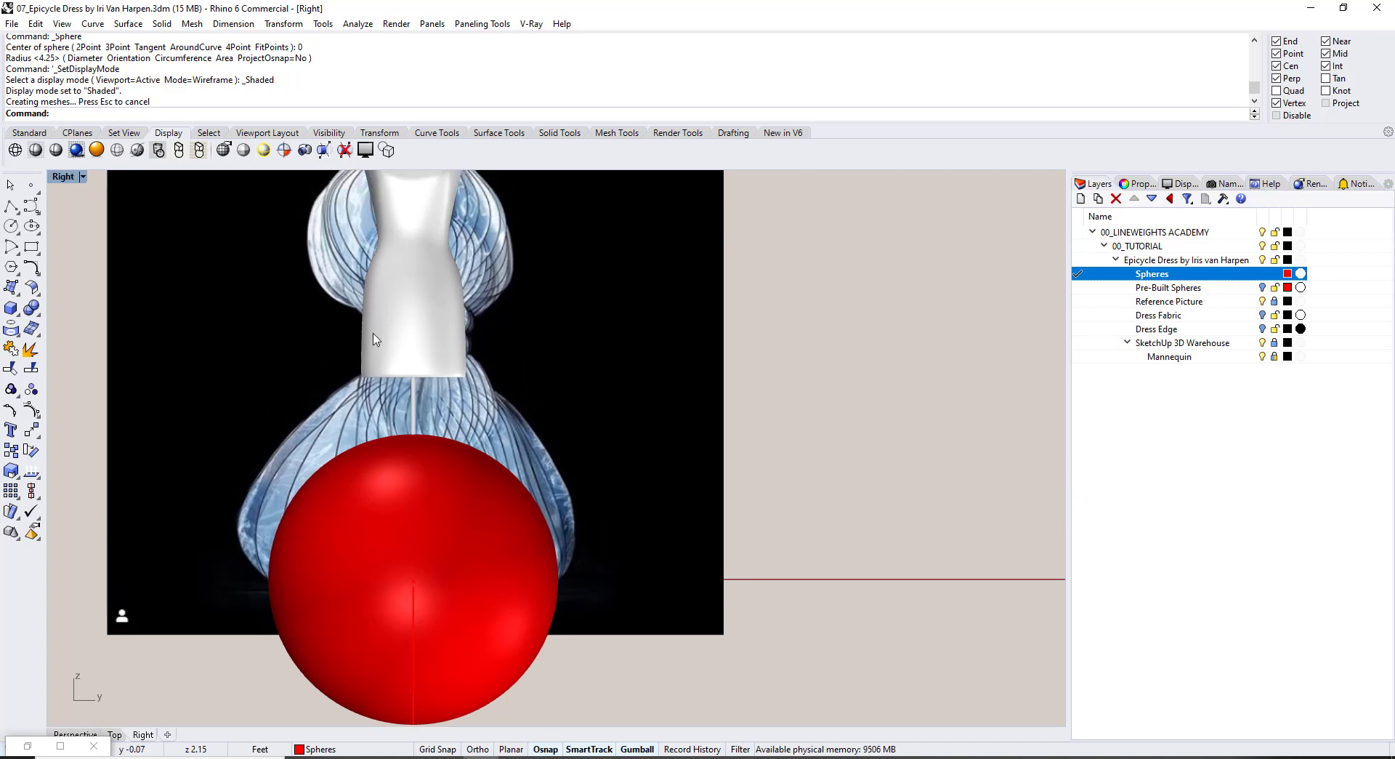
# Hide the mannequin's SketchUp 3D Warehouse layer and set the Right view to Ghosted display.
pyautogui.click(1261, 345)
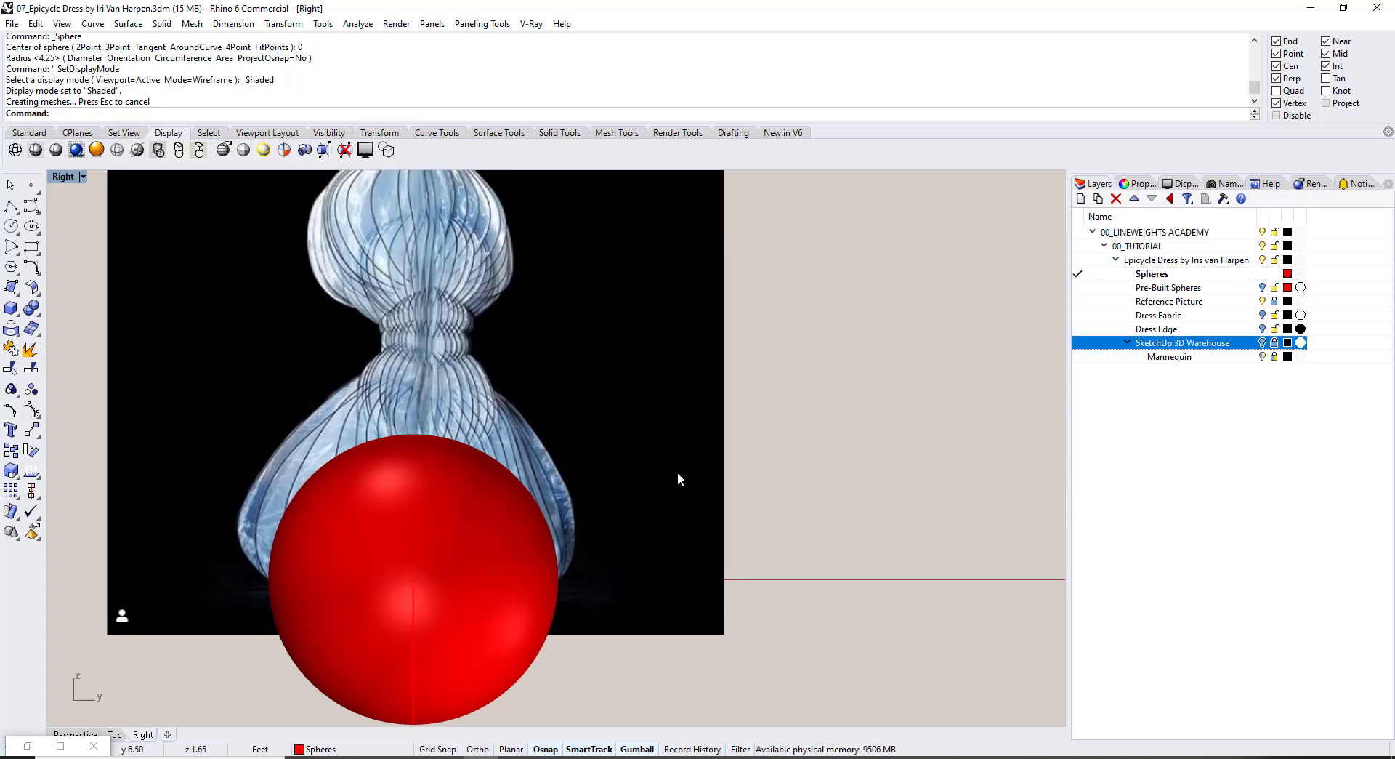
pyautogui.moveTo(495, 462); pyautogui.dragTo(498, 493, button='right')
pyautogui.click(425, 553)
pyautogui.hotkey('ctrl', 'alt', 'g')
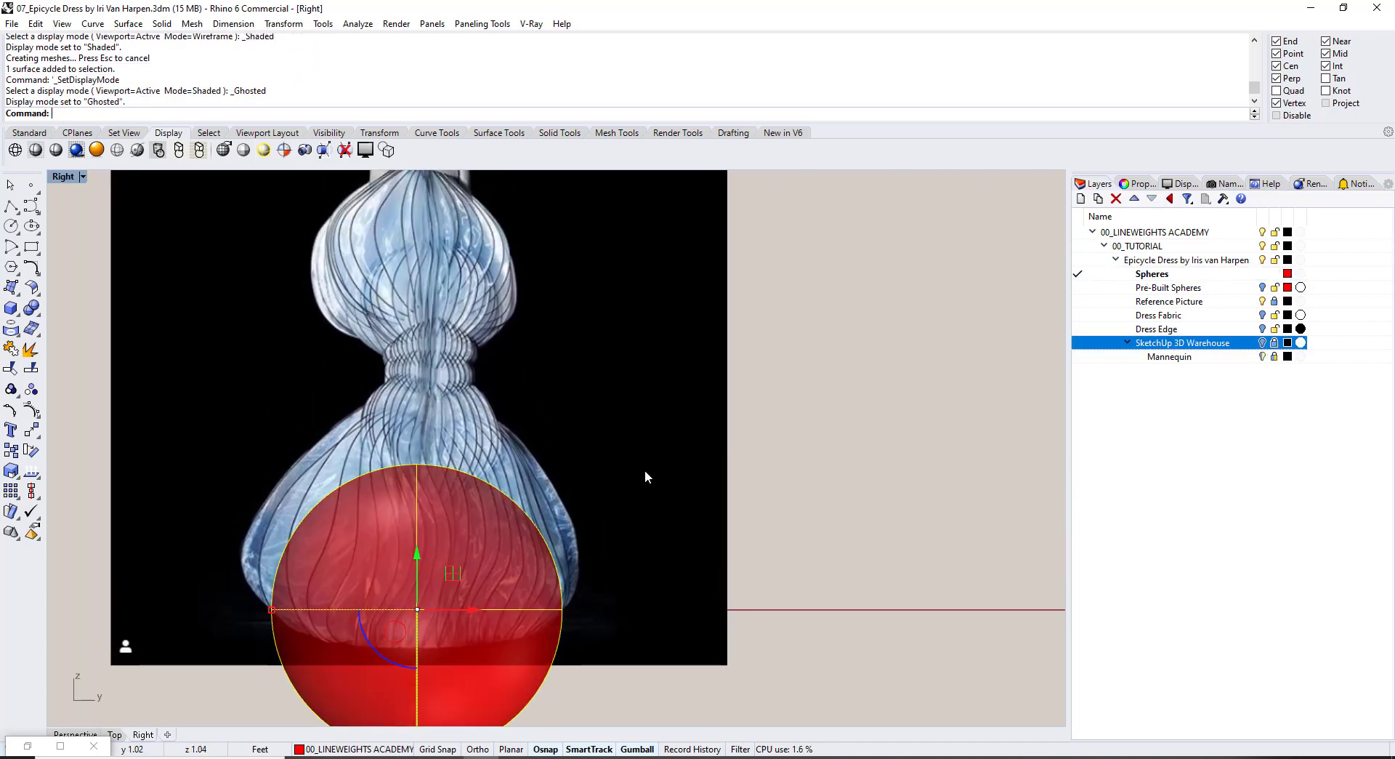
pyautogui.click(807, 410)
# Move the sphere straight up onto the dress's upper volume and scale it down uniformly to fit between neckline and waist.
pyautogui.click(475, 573)
pyautogui.moveTo(428, 501); pyautogui.dragTo(477, 461, button='right')
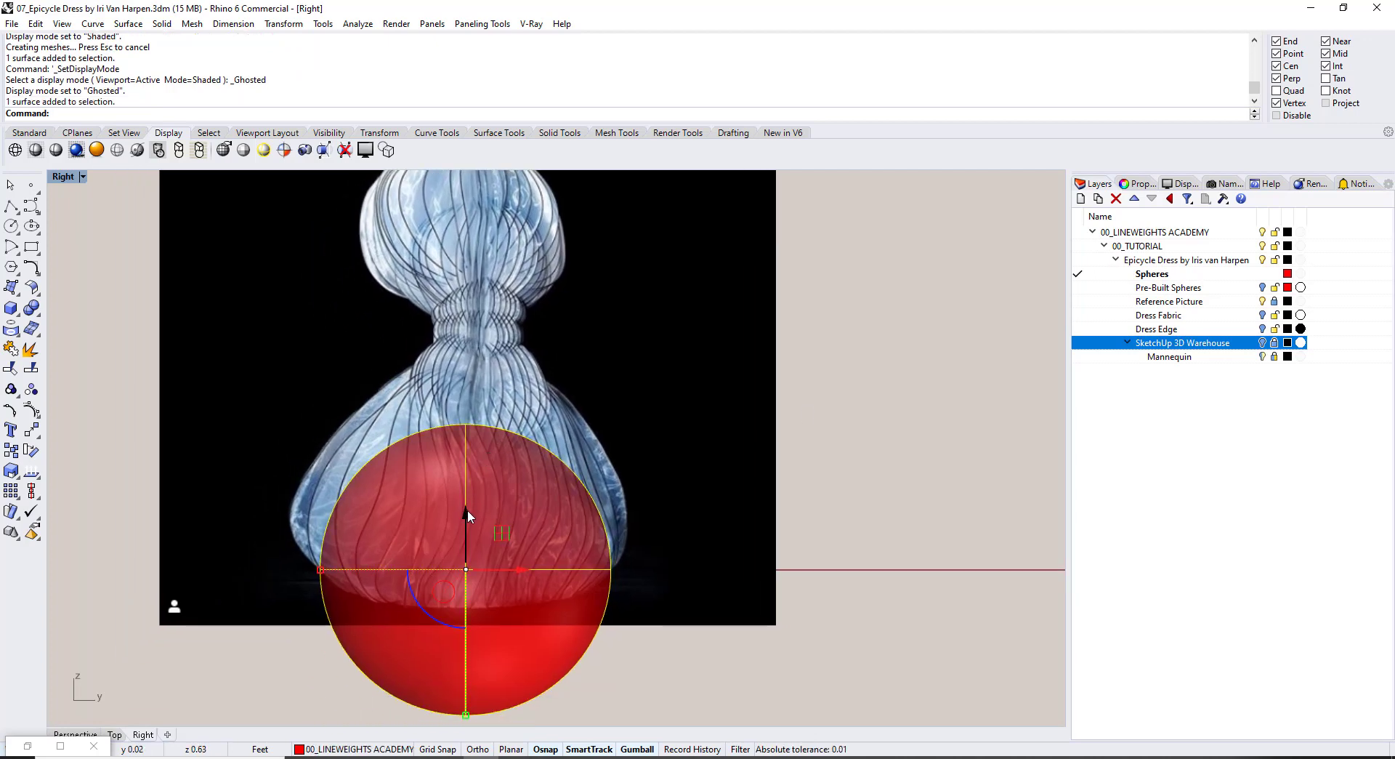
pyautogui.moveTo(468, 508); pyautogui.dragTo(468, 268)
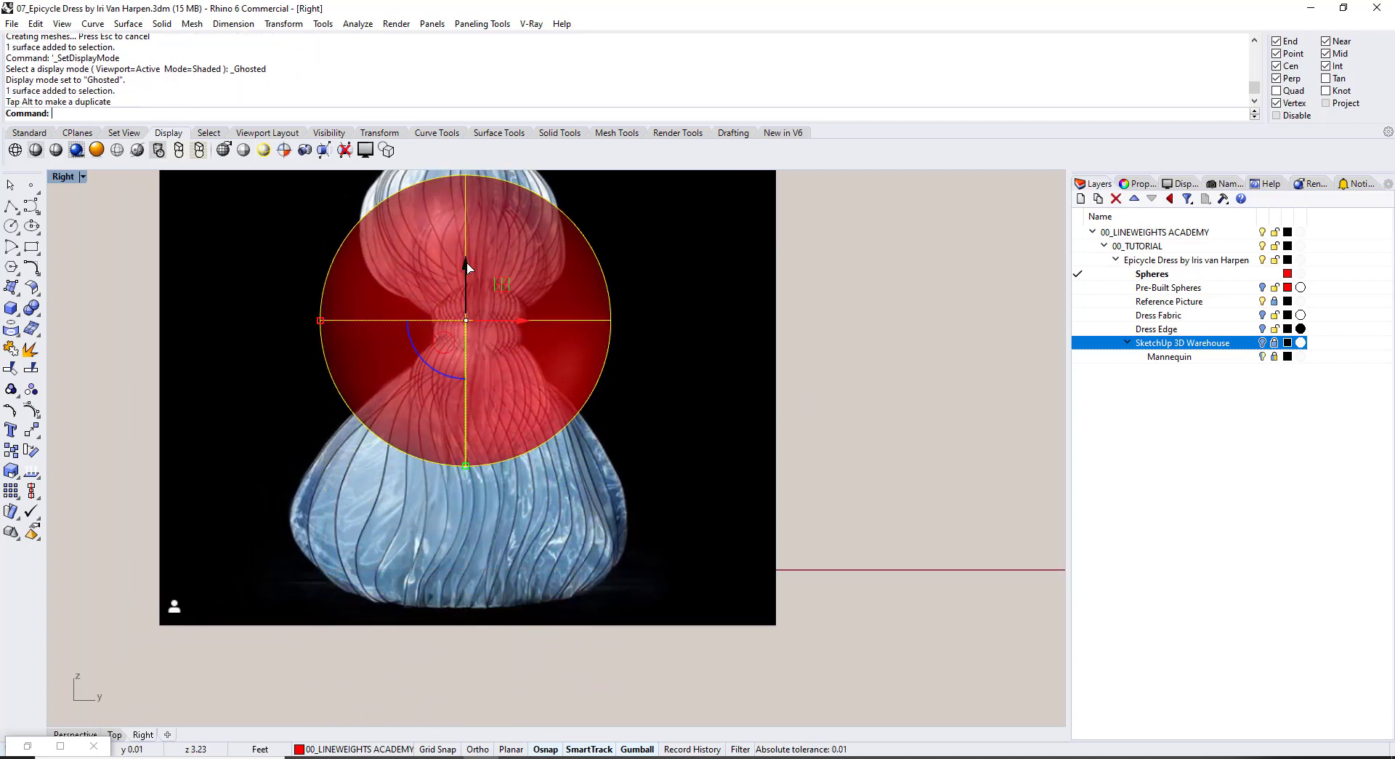
pyautogui.moveTo(474, 338); pyautogui.dragTo(476, 440, button='right')
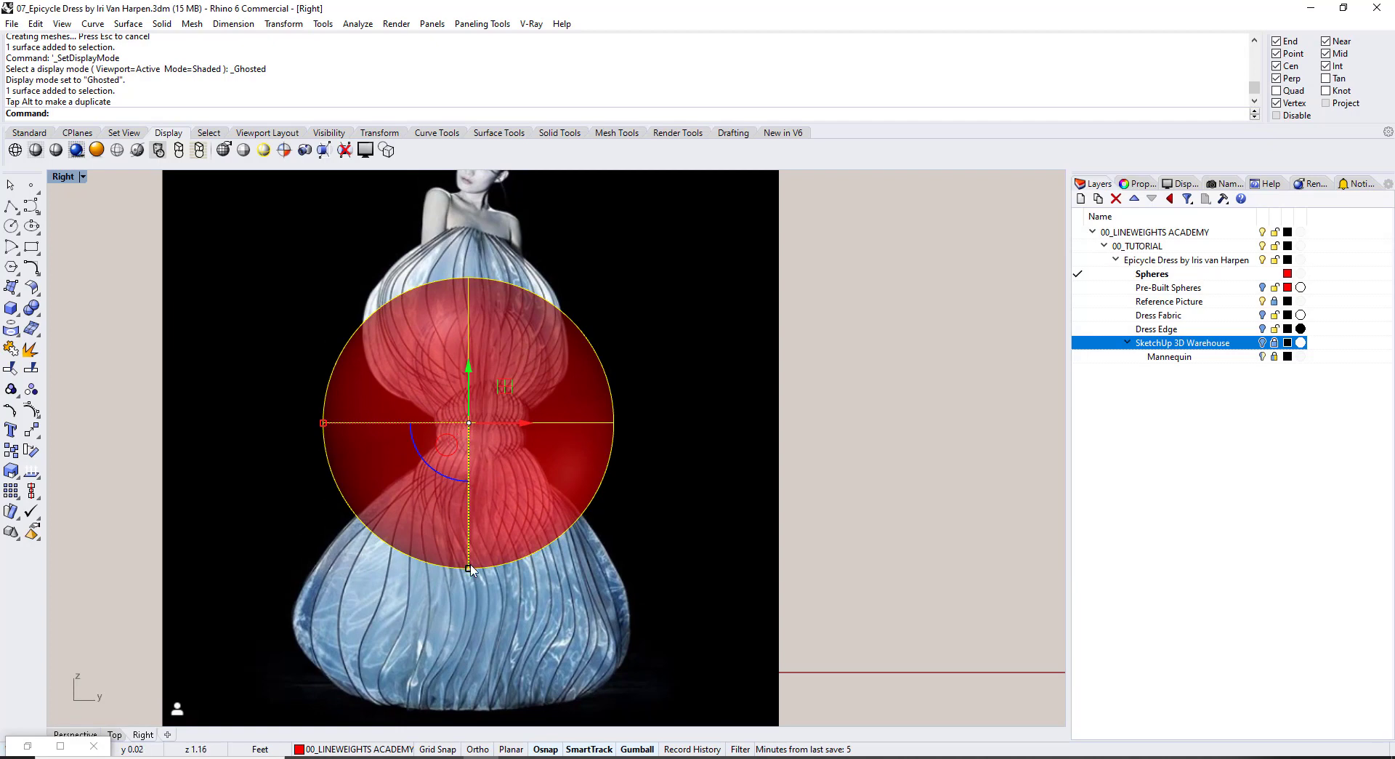
pyautogui.moveTo(470, 572); pyautogui.dragTo(471, 522)
pyautogui.moveTo(458, 394); pyautogui.dragTo(460, 446, button='right')
pyautogui.moveTo(468, 422); pyautogui.dragTo(468, 376)
pyautogui.scroll(4, 468, 378)
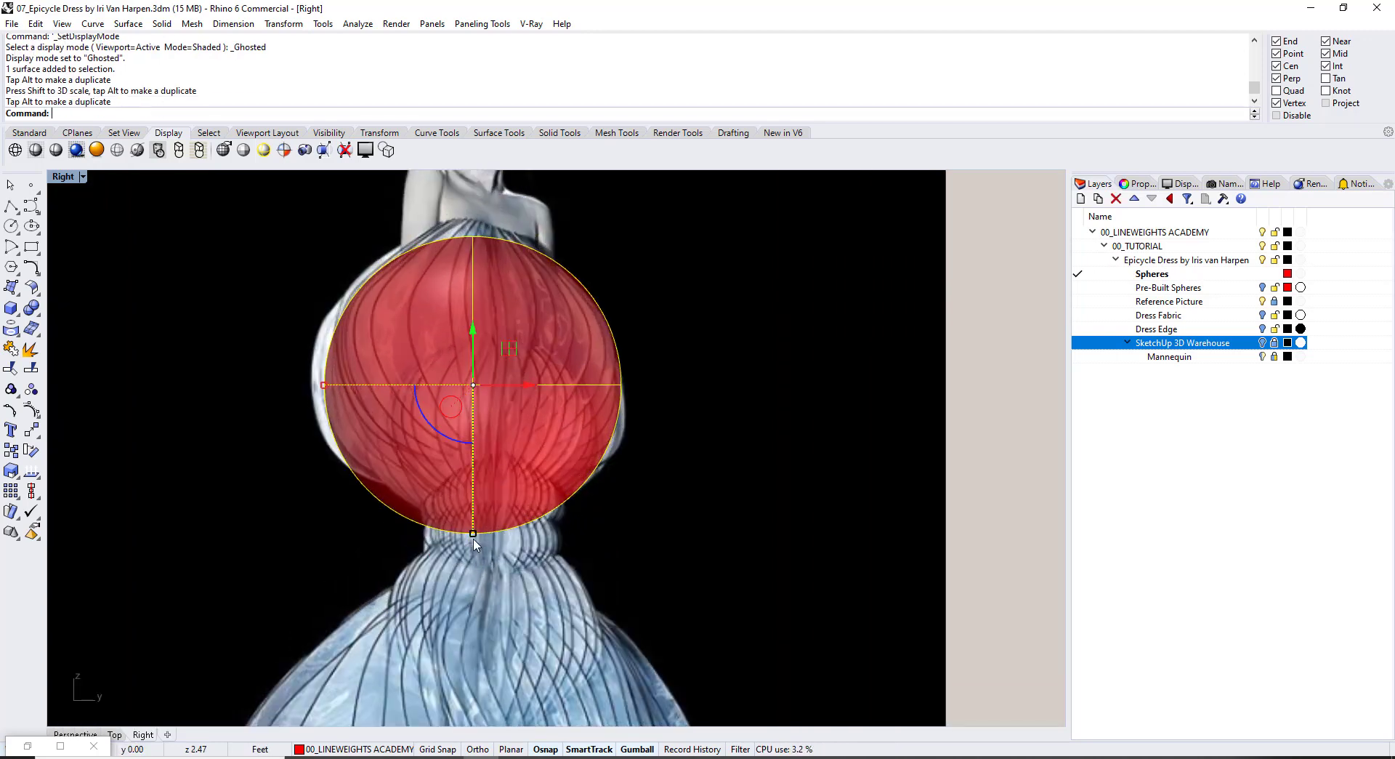
pyautogui.moveTo(474, 539)
pyautogui.mouseDown()
pyautogui.moveTo(474, 508)
pyautogui.moveTo(477, 538)
pyautogui.mouseUp()
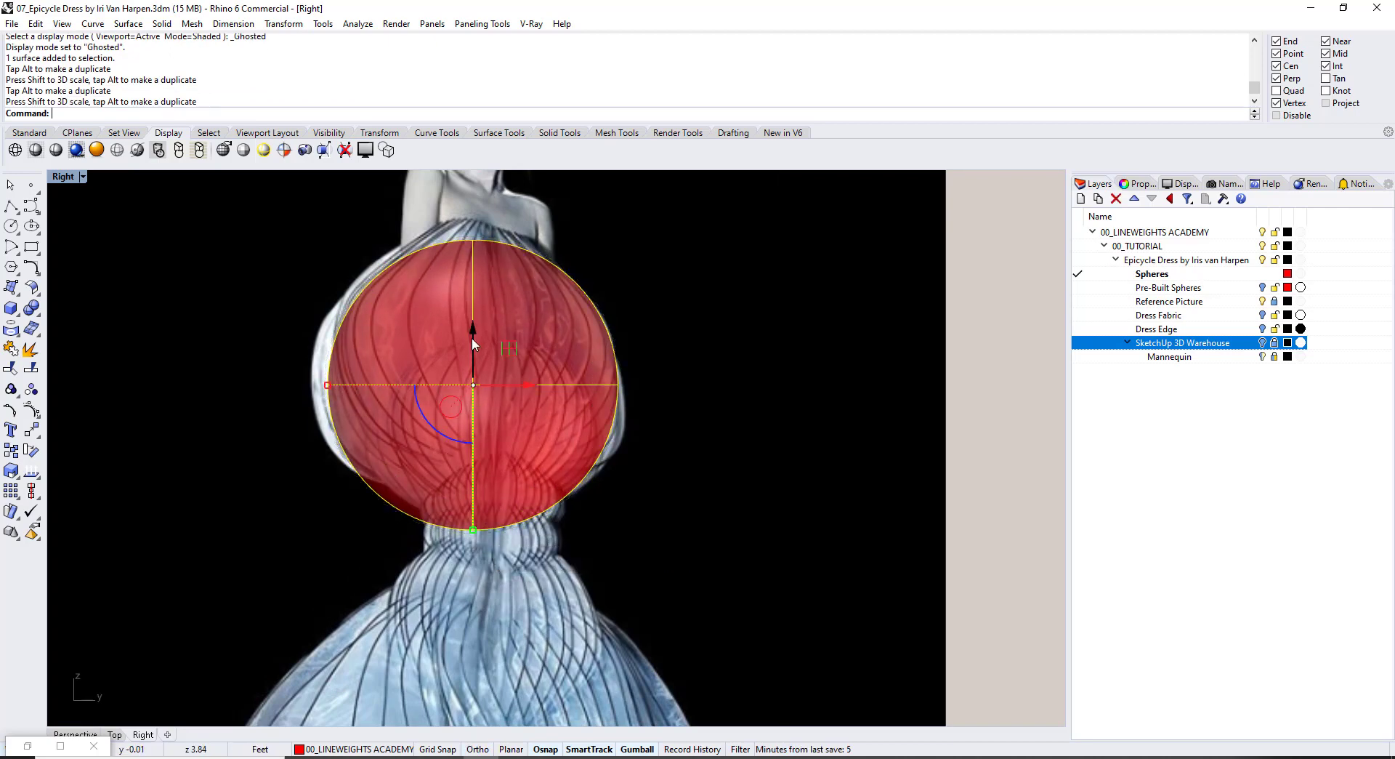
# Shrink the sphere further and place it in the lower half of the bodice, with its base near the waist.
pyautogui.moveTo(473, 340); pyautogui.dragTo(521, 658)
pyautogui.moveTo(475, 619); pyautogui.dragTo(478, 517)
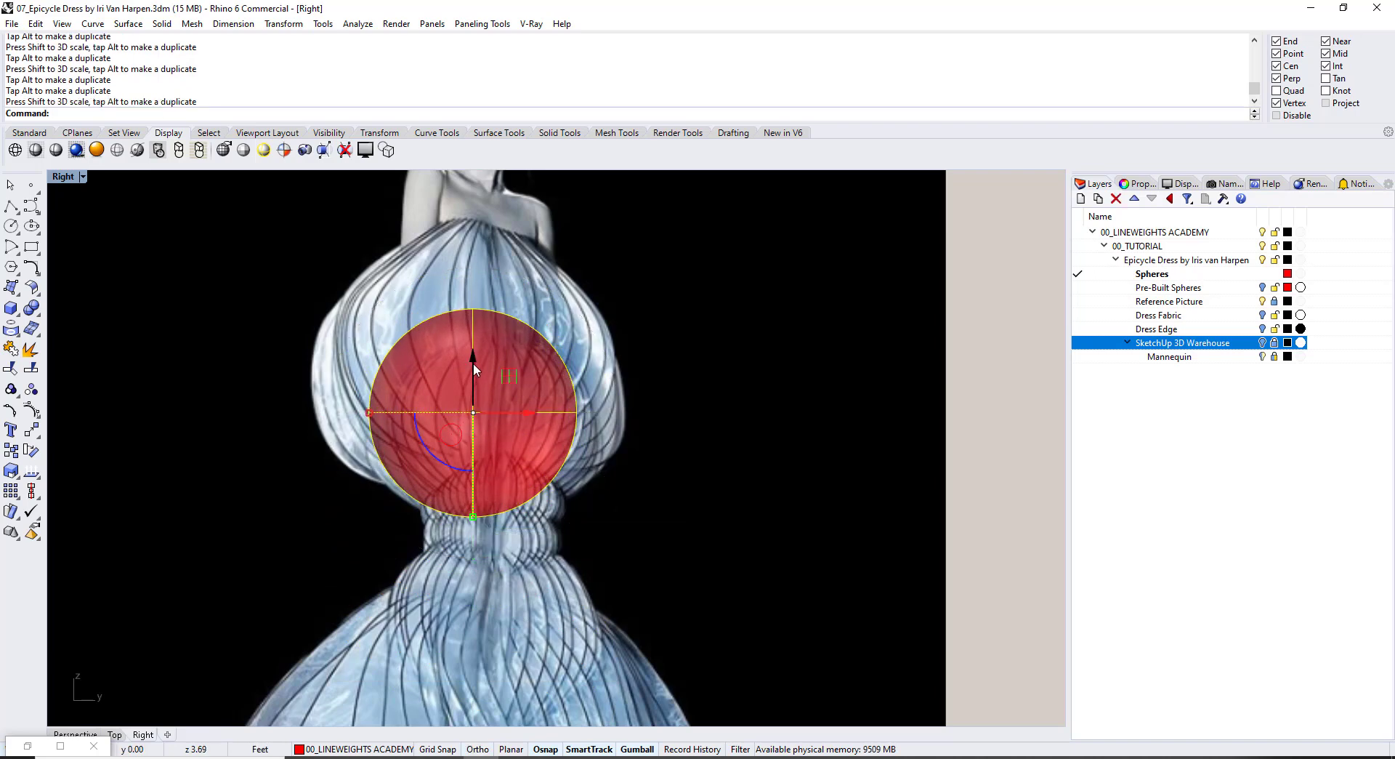
pyautogui.moveTo(473, 363); pyautogui.dragTo(474, 382)
pyautogui.click(1010, 444)
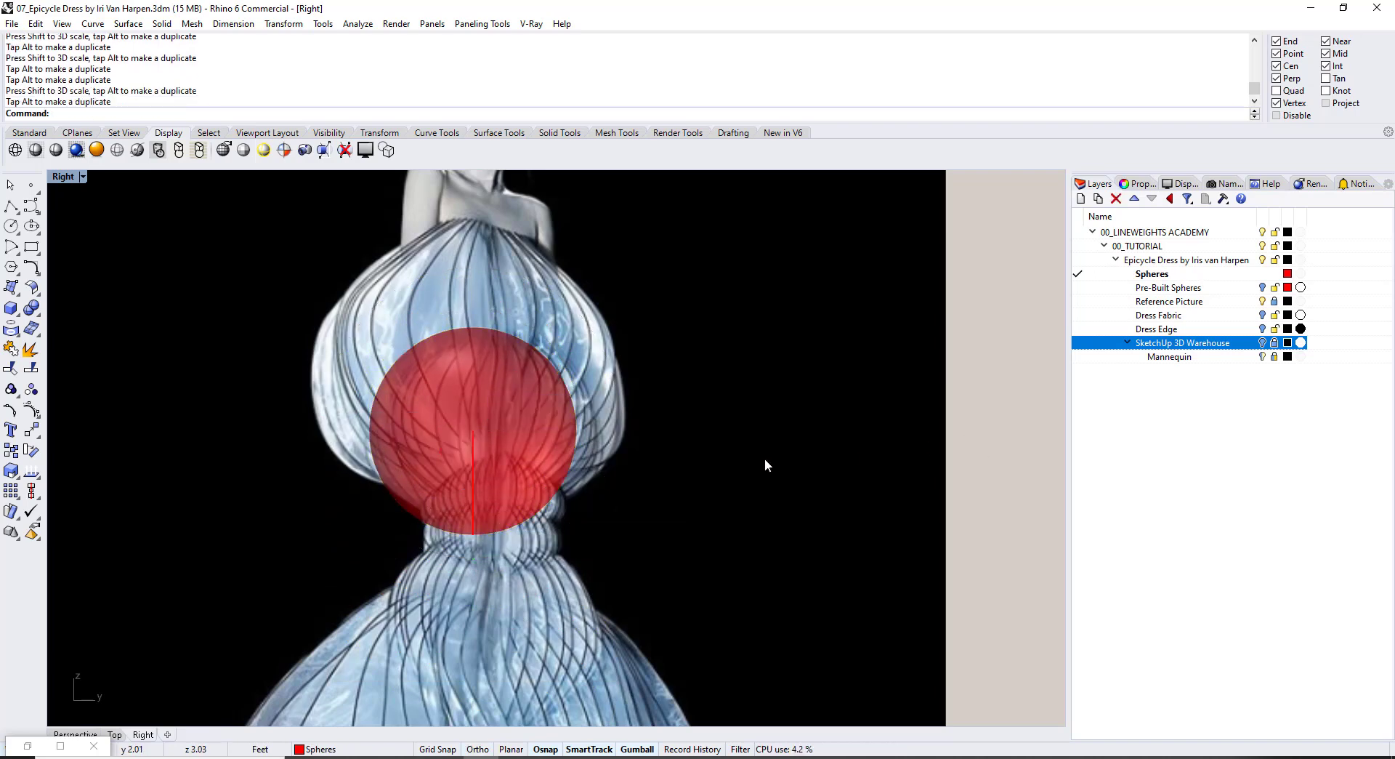
# Duplicate the sphere straight upward so the copy overlaps it and reaches towards the neckline.
pyautogui.click(477, 460)
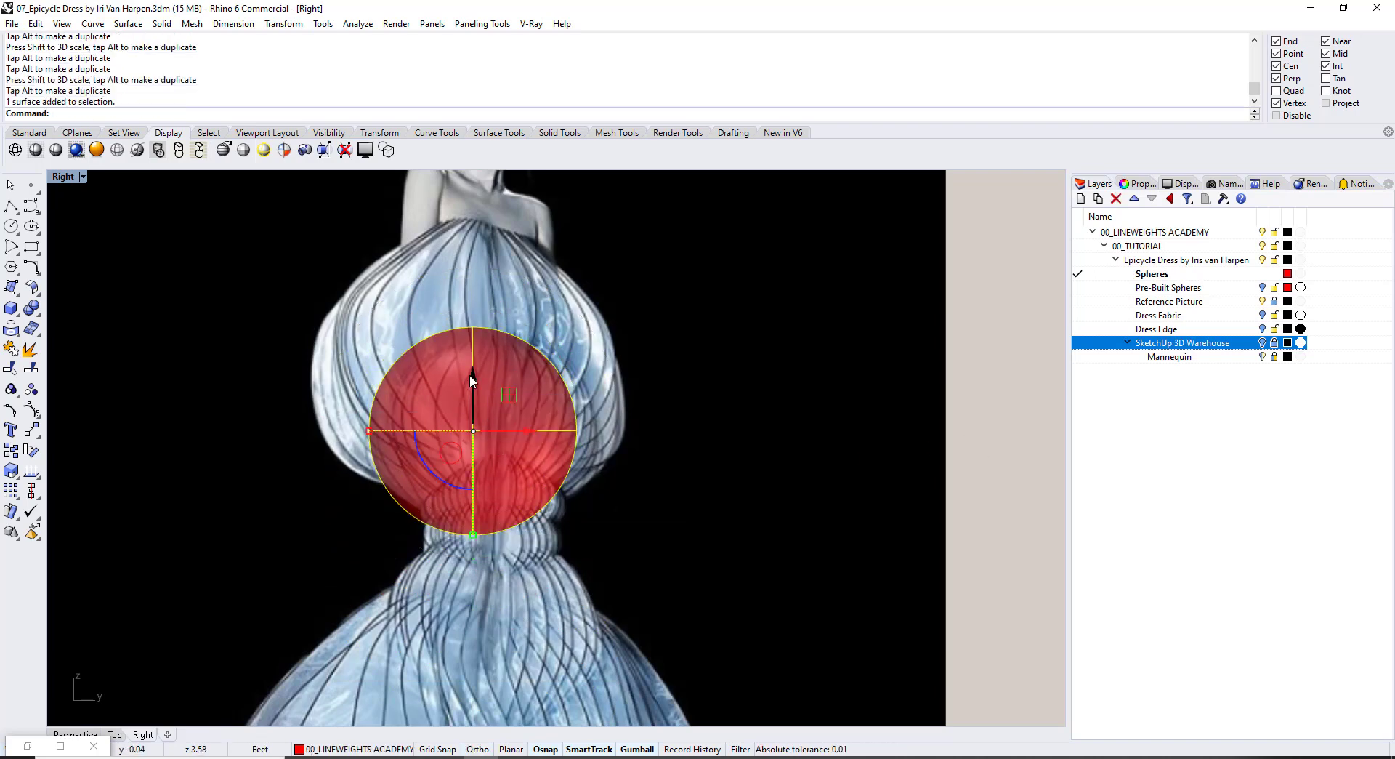
pyautogui.moveTo(474, 377); pyautogui.dragTo(473, 294)
pyautogui.press('alt')
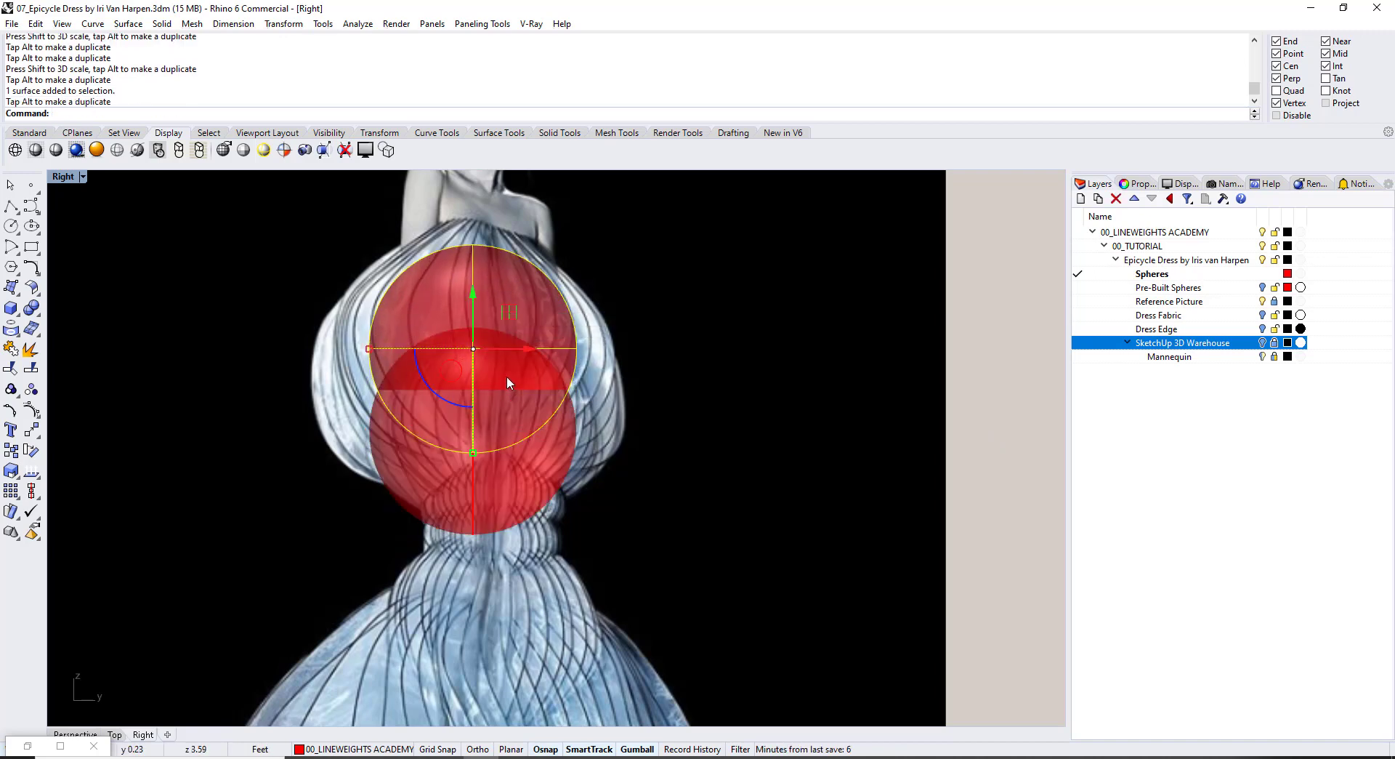
# Show the Perspective view framed on the new sphere with the Selected zoom (ZS) and set it to Ghosted display.
pyautogui.click(79, 736)
pyautogui.write('ZS')
pyautogui.press('Return')
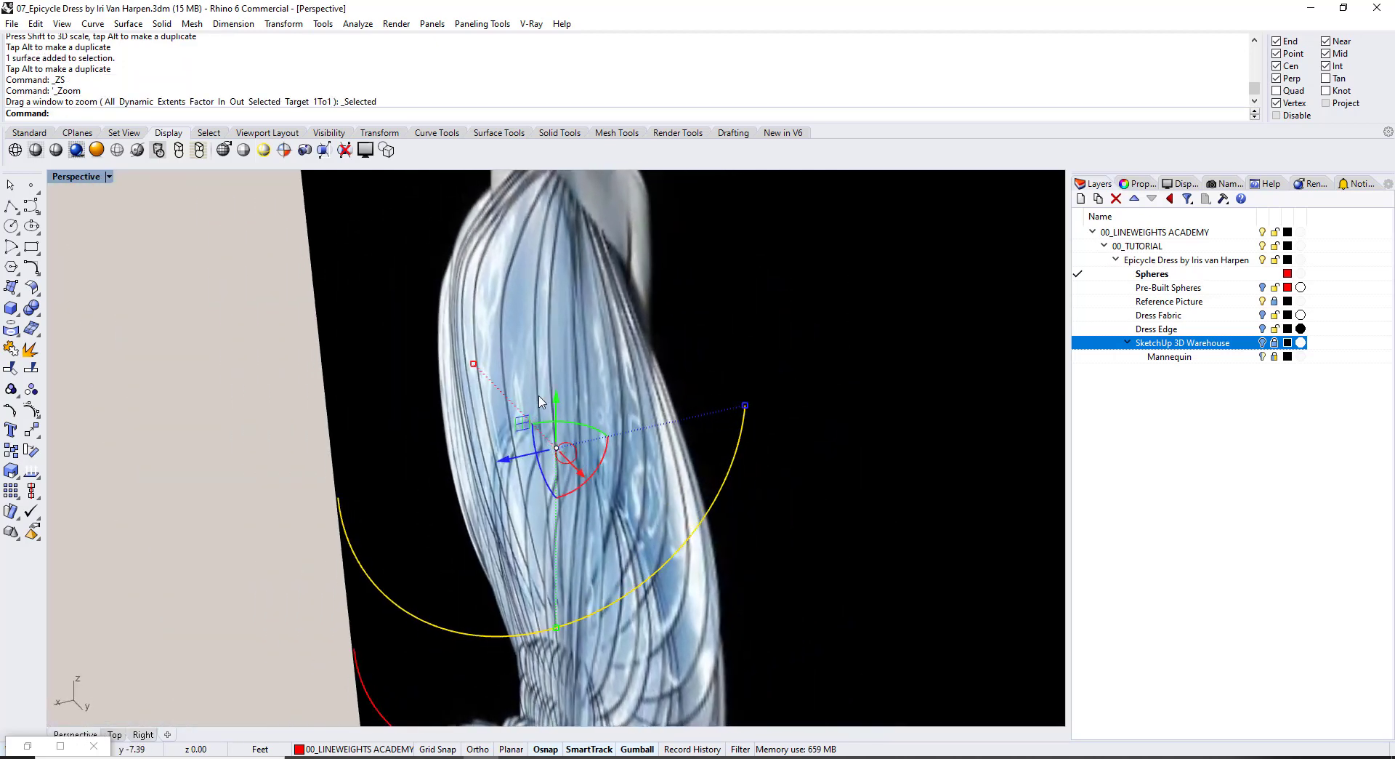
pyautogui.scroll(-10, 538, 398)
pyautogui.click(932, 306)
pyautogui.hotkey('ctrl', 'alt', 'g')
pyautogui.moveTo(905, 358); pyautogui.dragTo(838, 361, button='right')
# Rebuild the upper sphere with point counts U 12 and V 10 and degree 3 in both directions, deleting the input.
pyautogui.click(483, 386)
pyautogui.moveTo(483, 386); pyautogui.dragTo(620, 397, button='right')
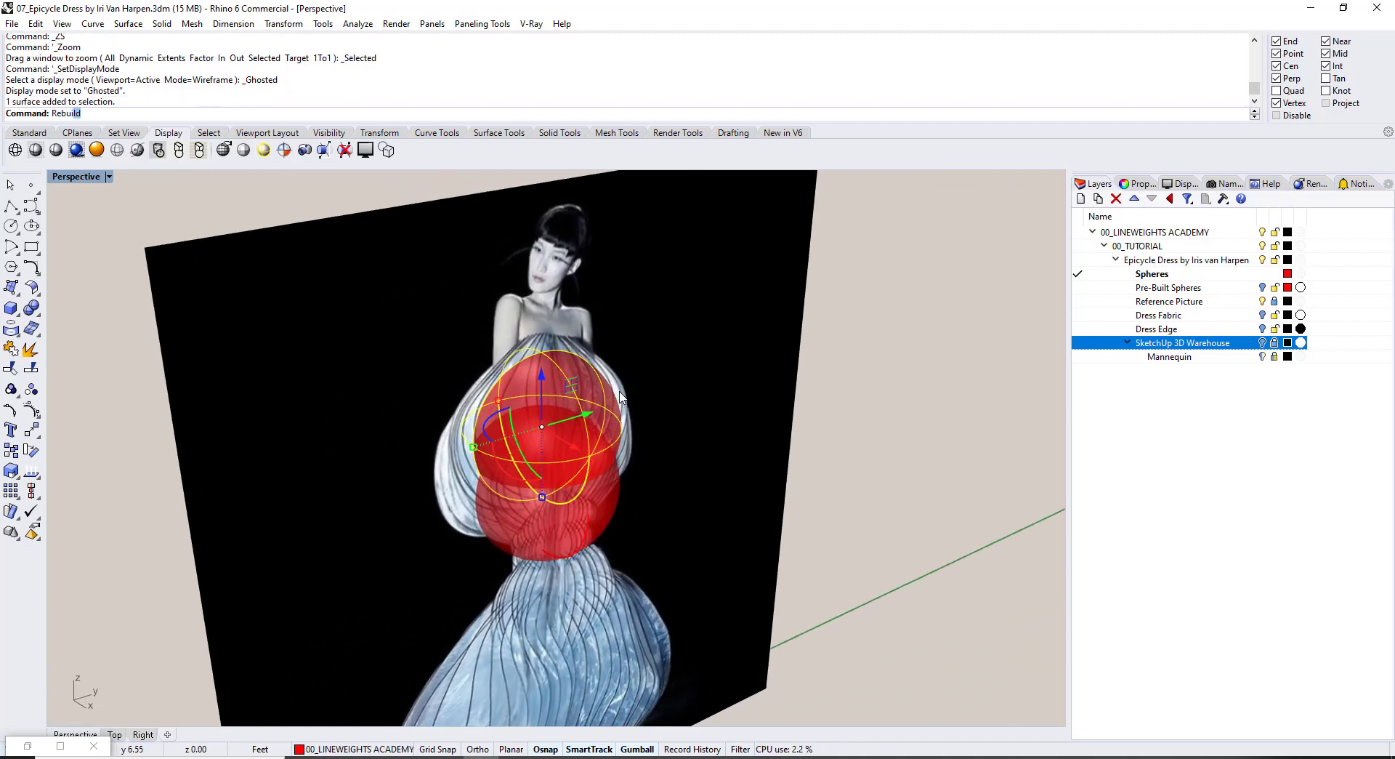
pyautogui.press('Return')
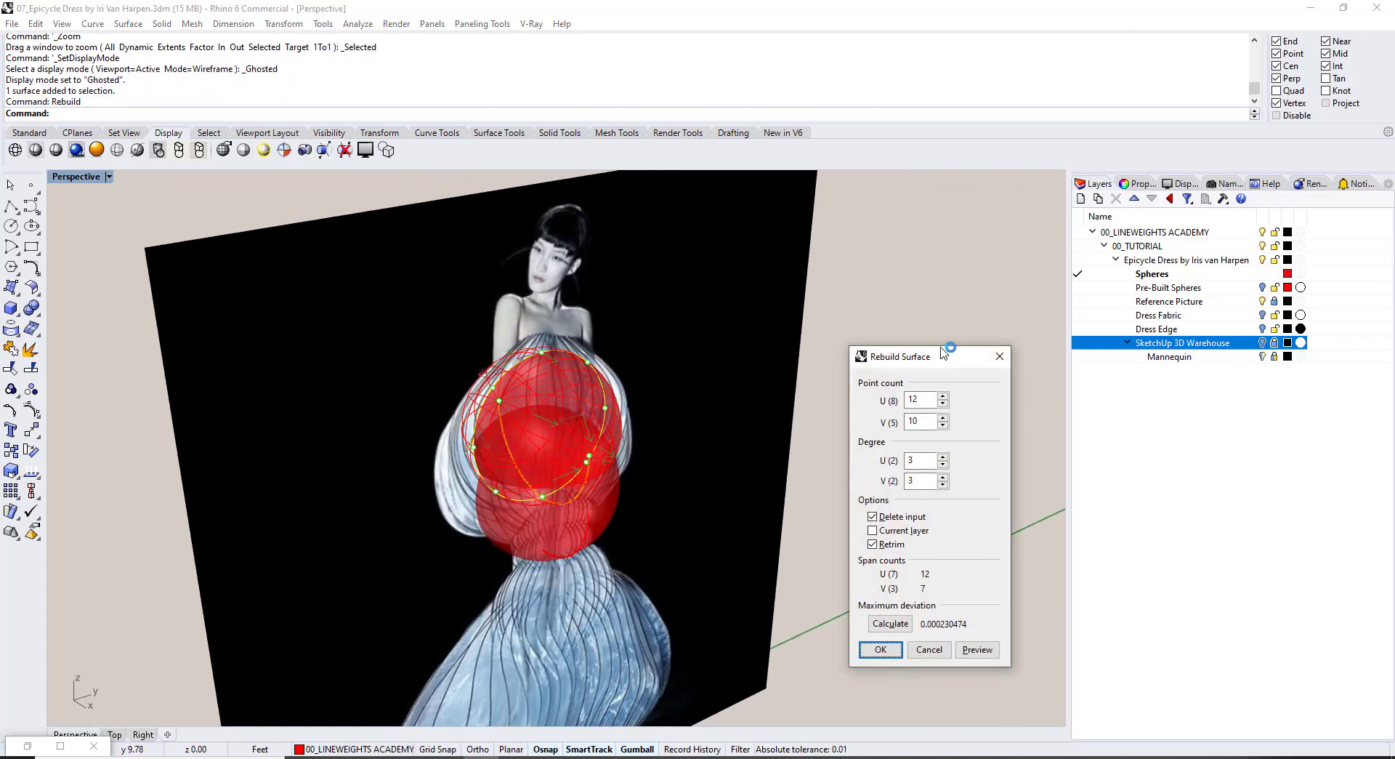
pyautogui.moveTo(944, 354); pyautogui.dragTo(855, 311)
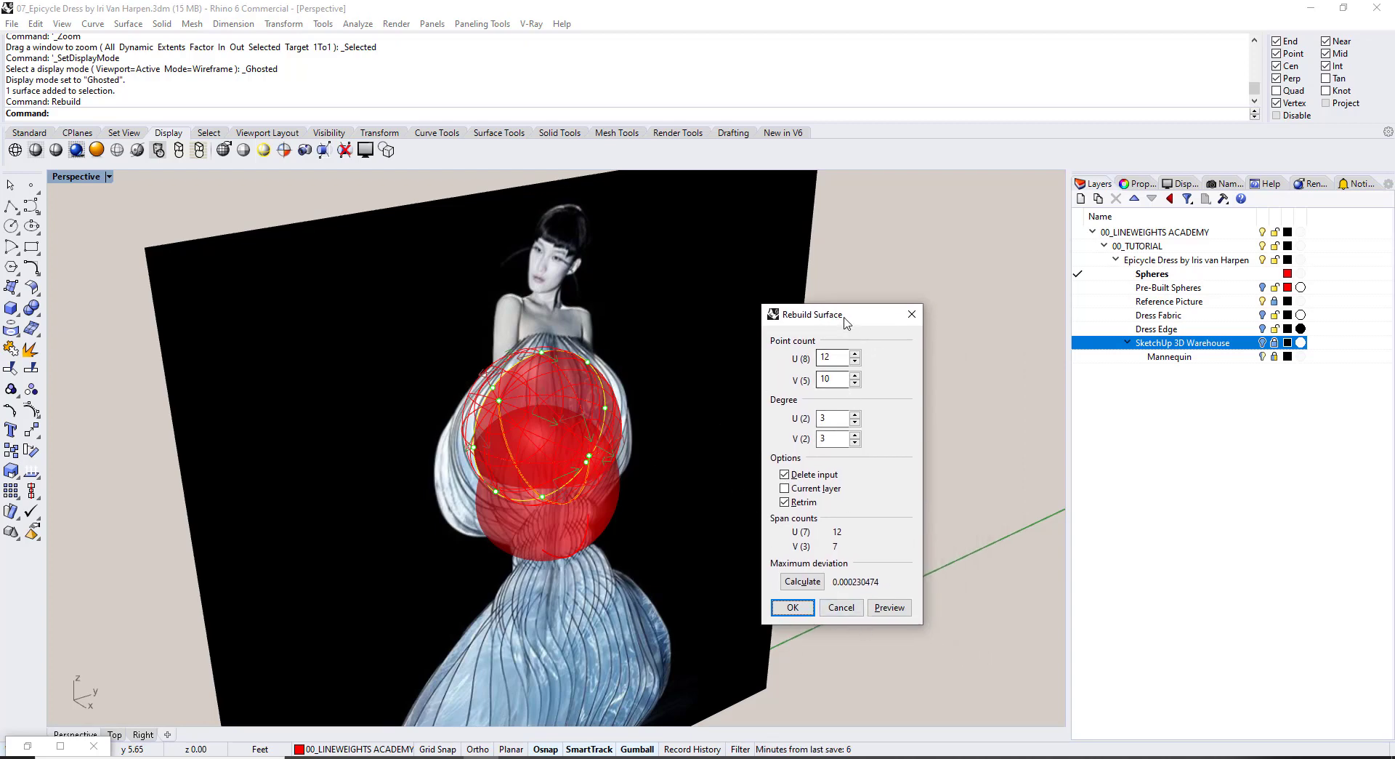
pyautogui.moveTo(819, 314); pyautogui.dragTo(952, 221)
pyautogui.moveTo(855, 327); pyautogui.dragTo(508, 400, button='right')
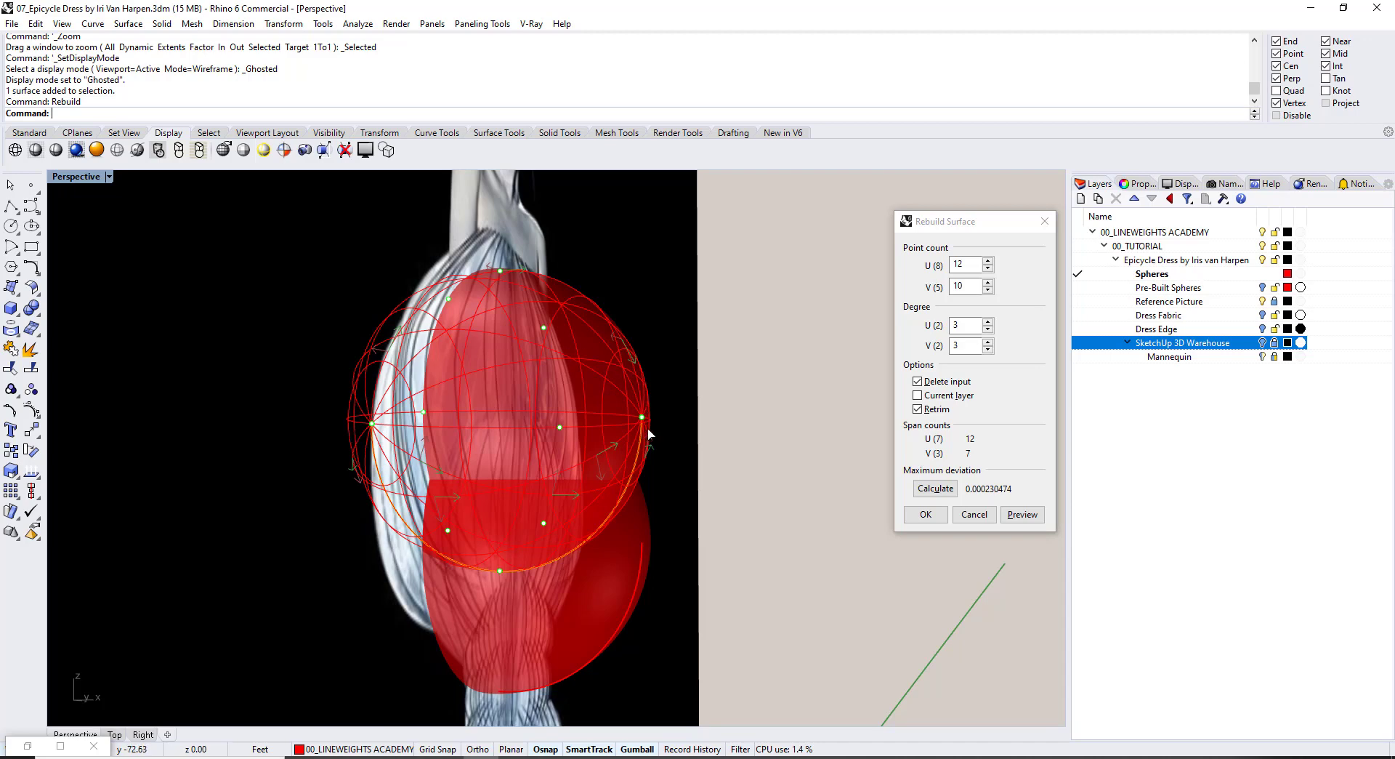
pyautogui.moveTo(602, 404); pyautogui.dragTo(608, 439, button='right')
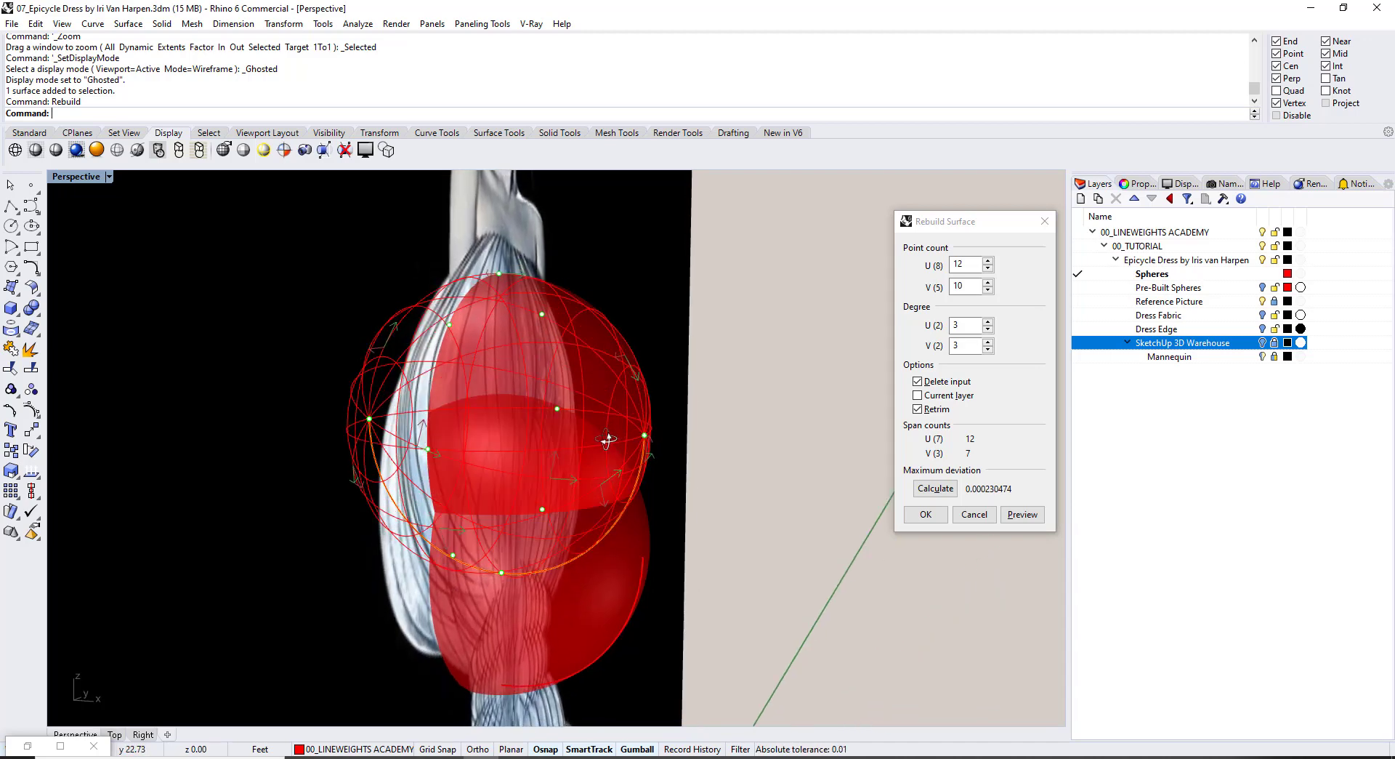
pyautogui.click(924, 514)
# Rotate the rebuilt upper sphere a quarter turn in the side view so its seam runs from top to bottom.
pyautogui.click(592, 463)
pyautogui.moveTo(592, 462); pyautogui.dragTo(632, 446, button='right')
pyautogui.click(477, 456)
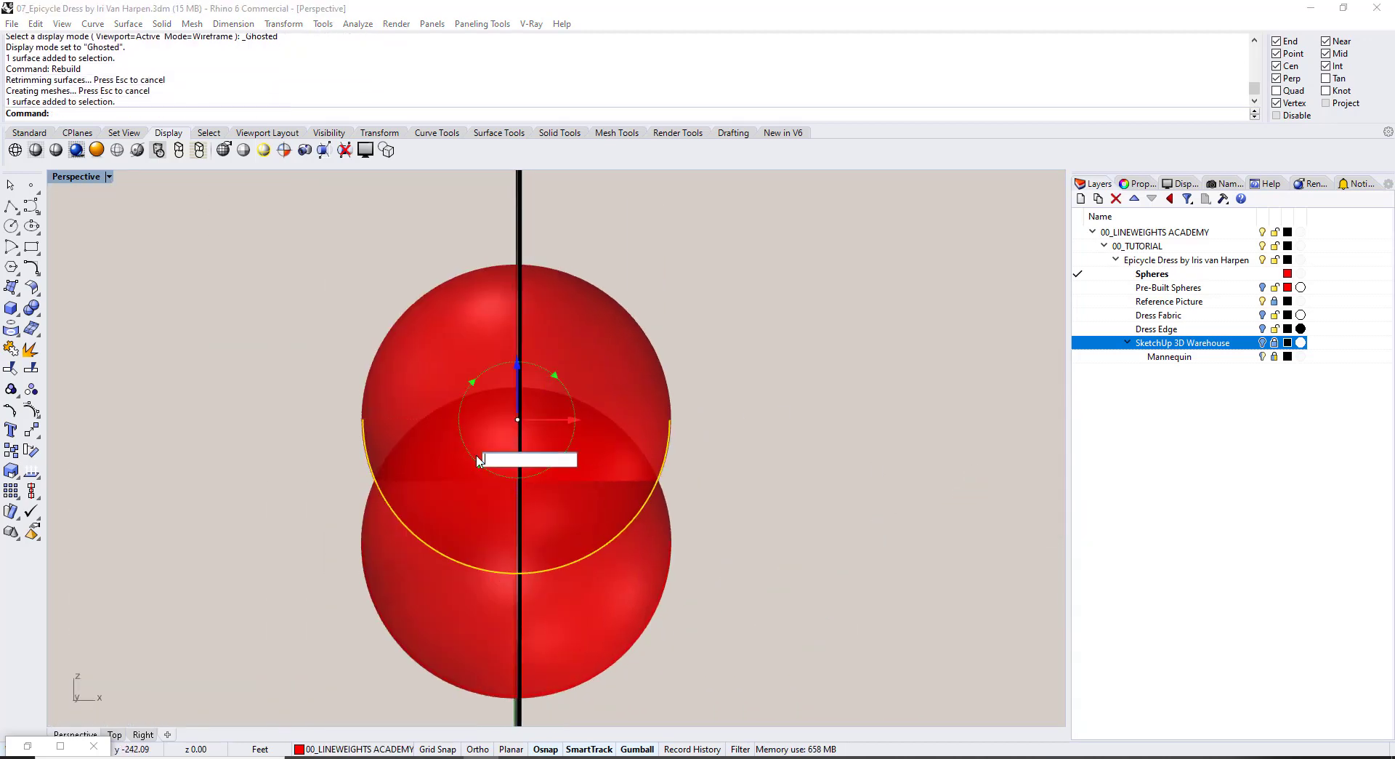
pyautogui.press('Return')
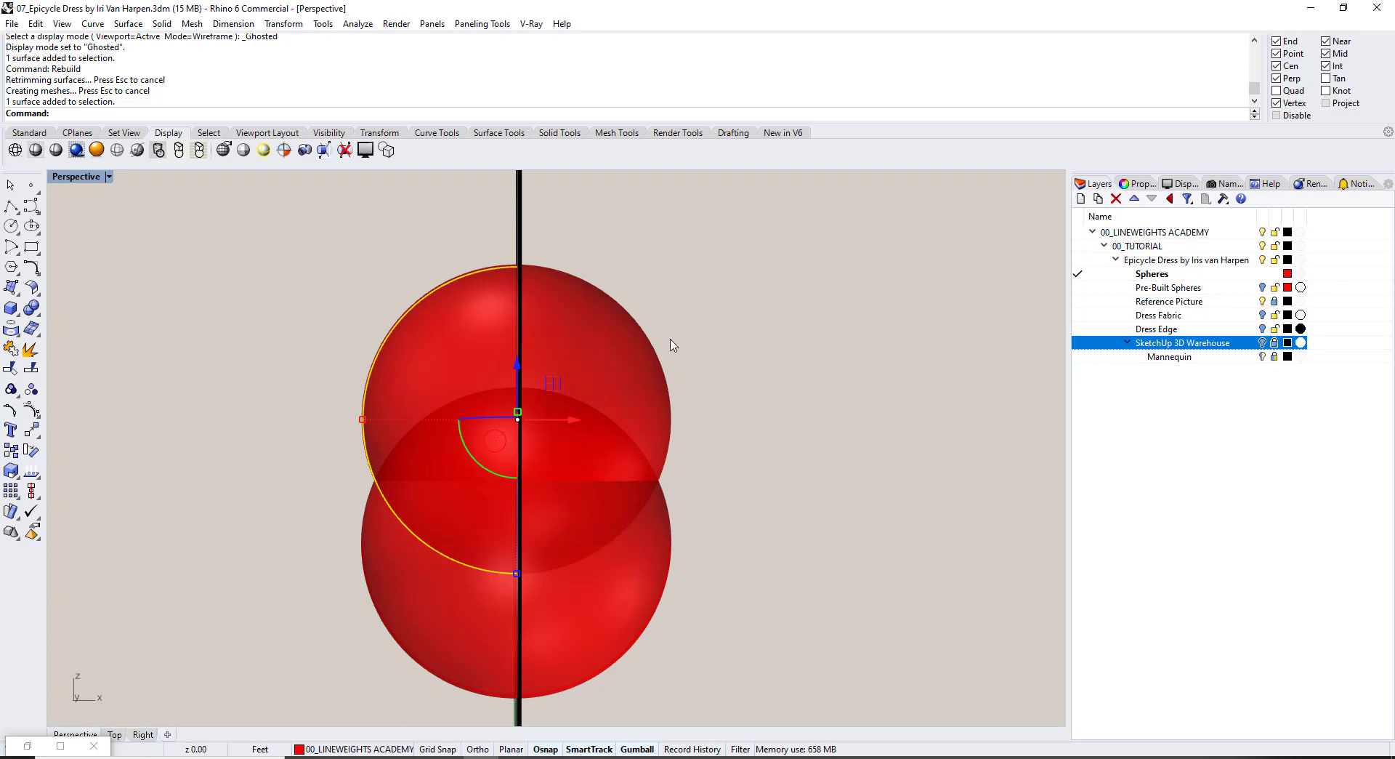
# Turn on the control points of the rebuilt upper sphere.
pyautogui.moveTo(514, 405); pyautogui.dragTo(537, 377, button='right')
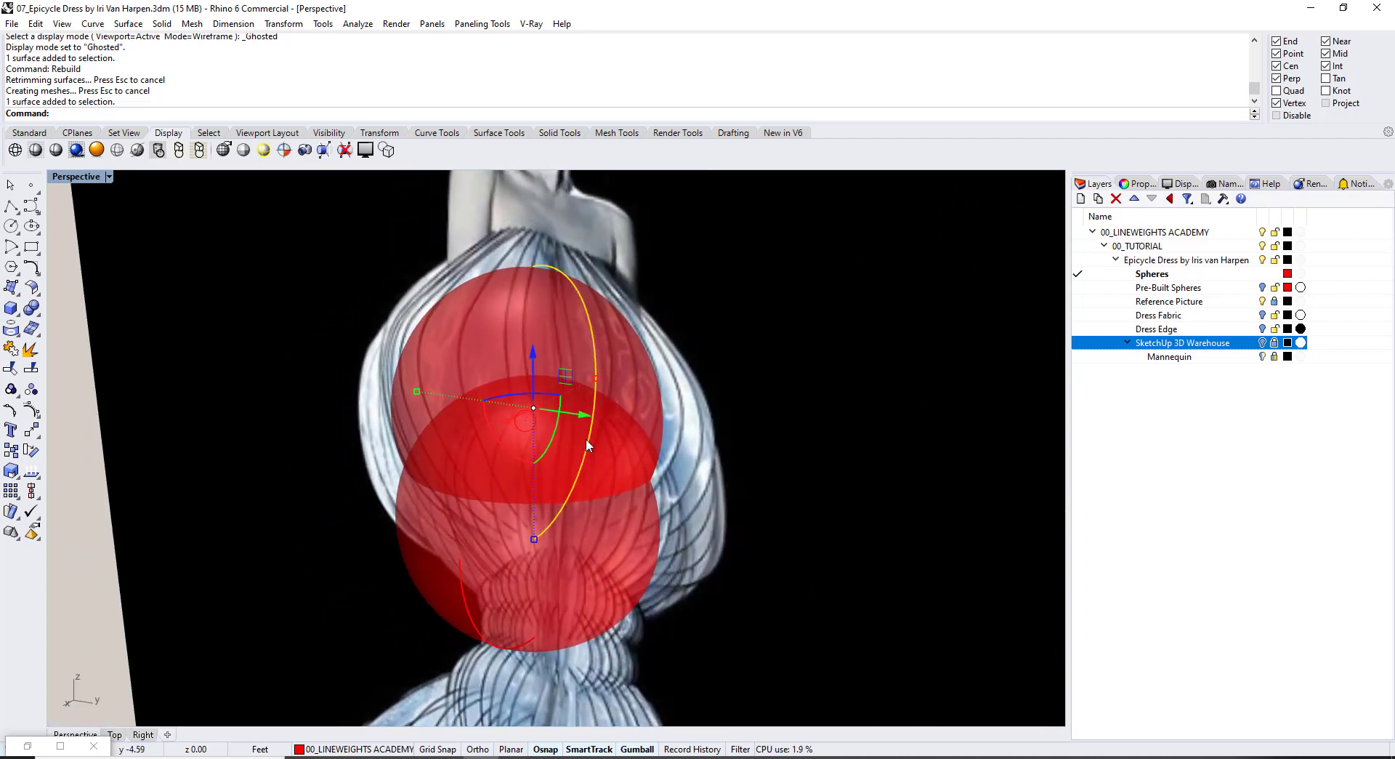
pyautogui.moveTo(596, 394); pyautogui.dragTo(586, 404, button='right')
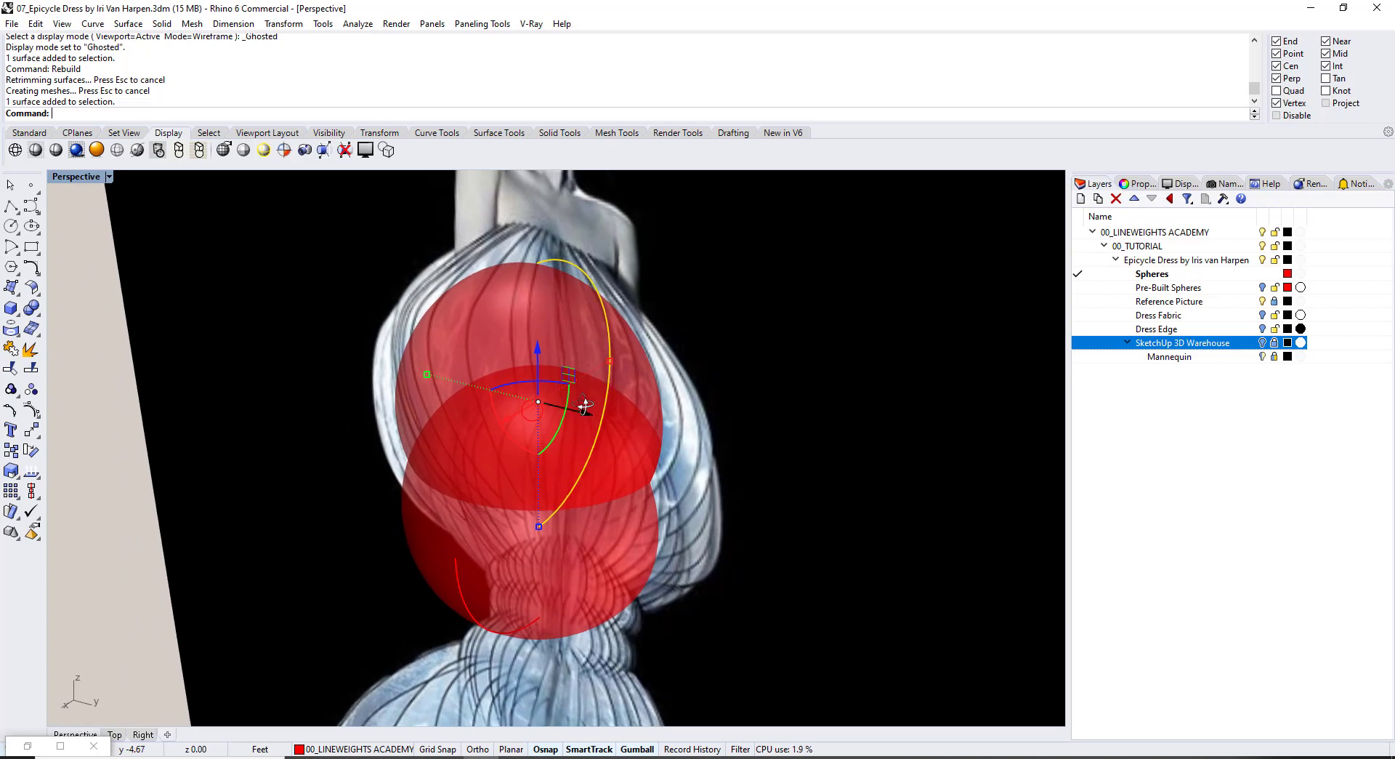
pyautogui.press('F10')
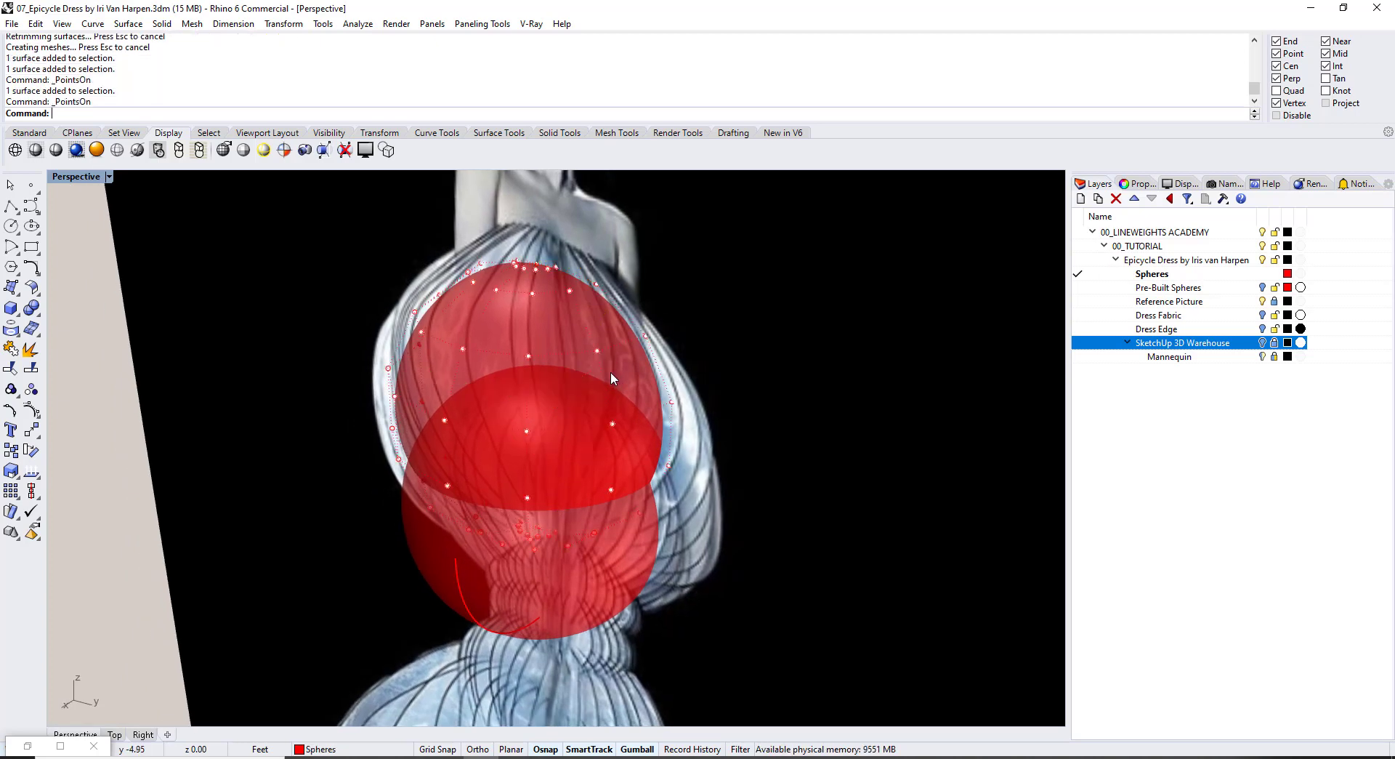
# Select the control points around the upper sphere's top pole and raise them to the dress's neckline.
pyautogui.moveTo(611, 372); pyautogui.dragTo(609, 325, button='right')
pyautogui.moveTo(454, 369); pyautogui.dragTo(472, 325, button='right')
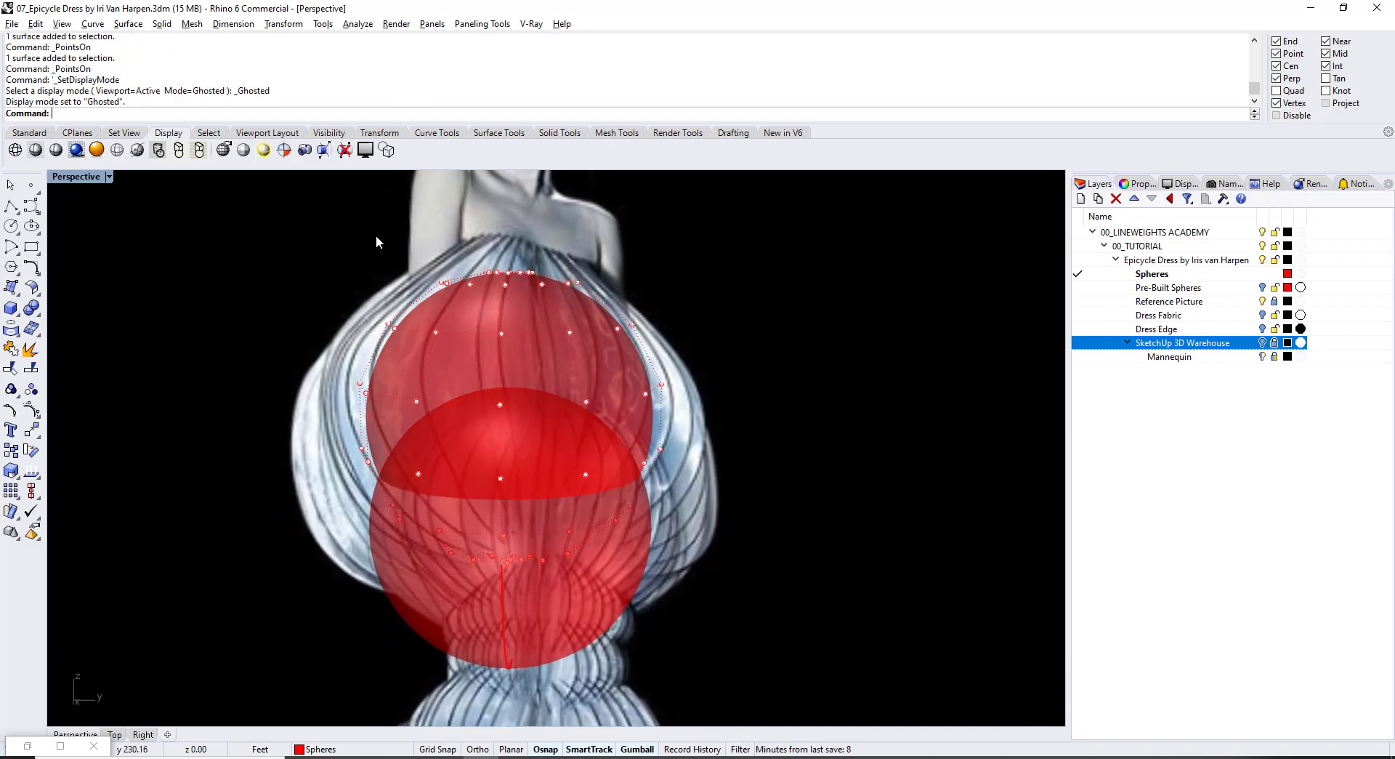
pyautogui.moveTo(327, 213); pyautogui.dragTo(640, 306)
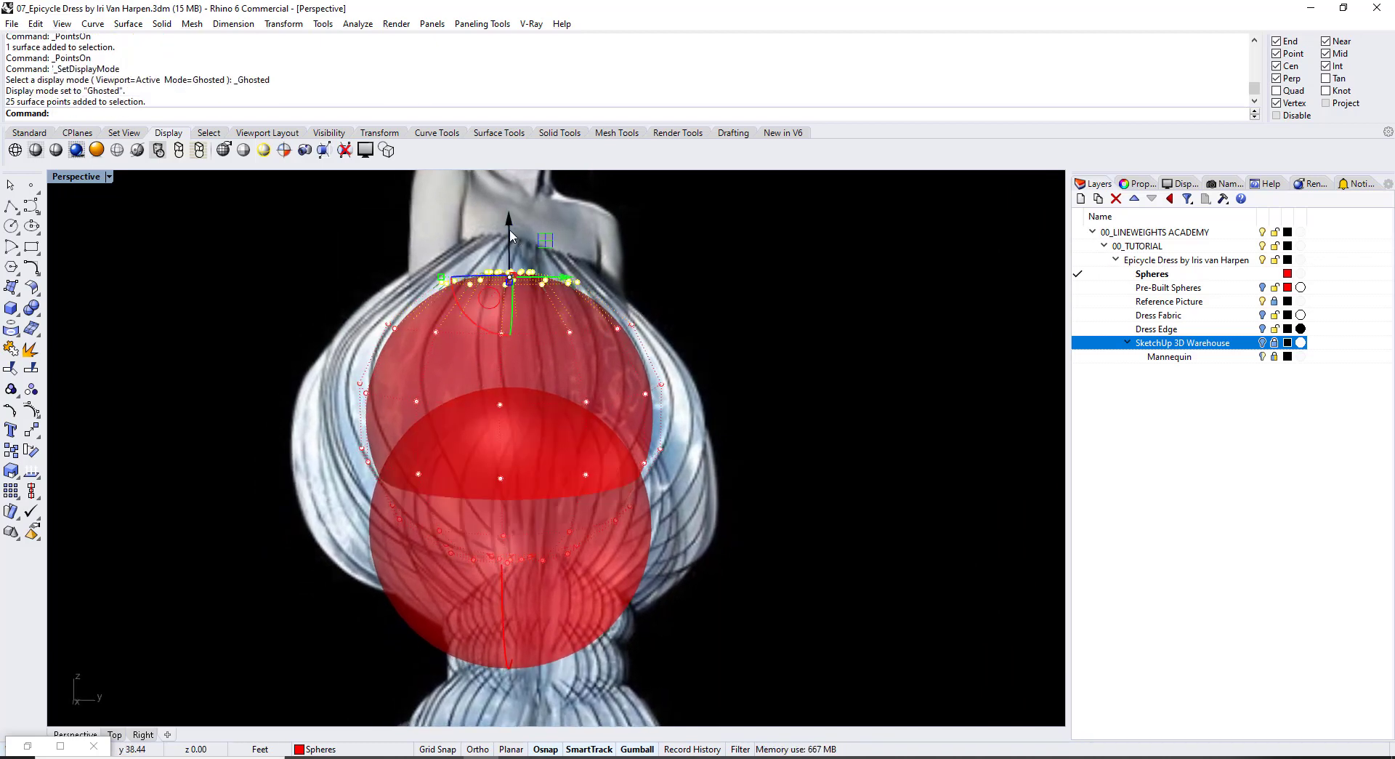
pyautogui.moveTo(509, 228); pyautogui.dragTo(512, 197)
# Scale the top control points uniformly inward to narrow the sphere's top to the neckline's width.
pyautogui.moveTo(587, 266); pyautogui.dragTo(424, 313, button='right')
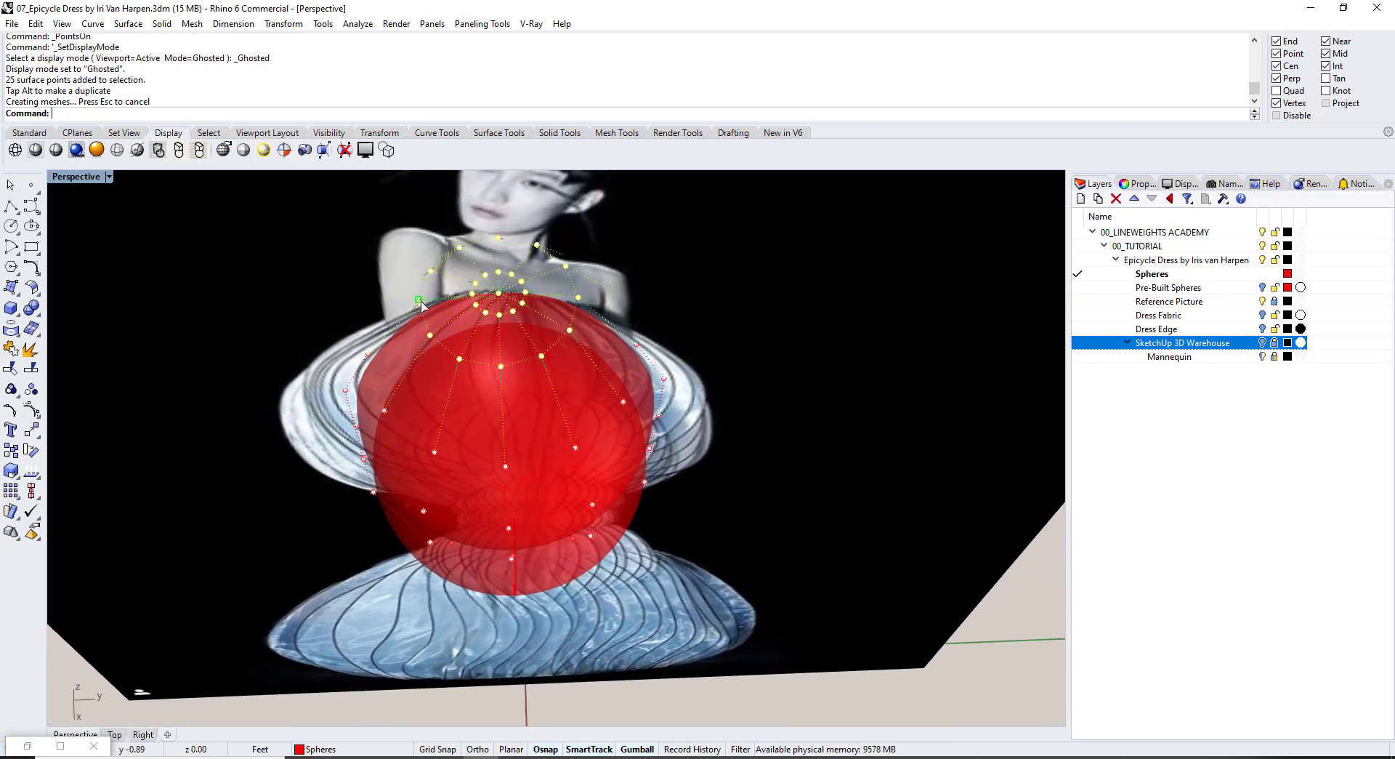
pyautogui.moveTo(420, 298); pyautogui.dragTo(451, 301)
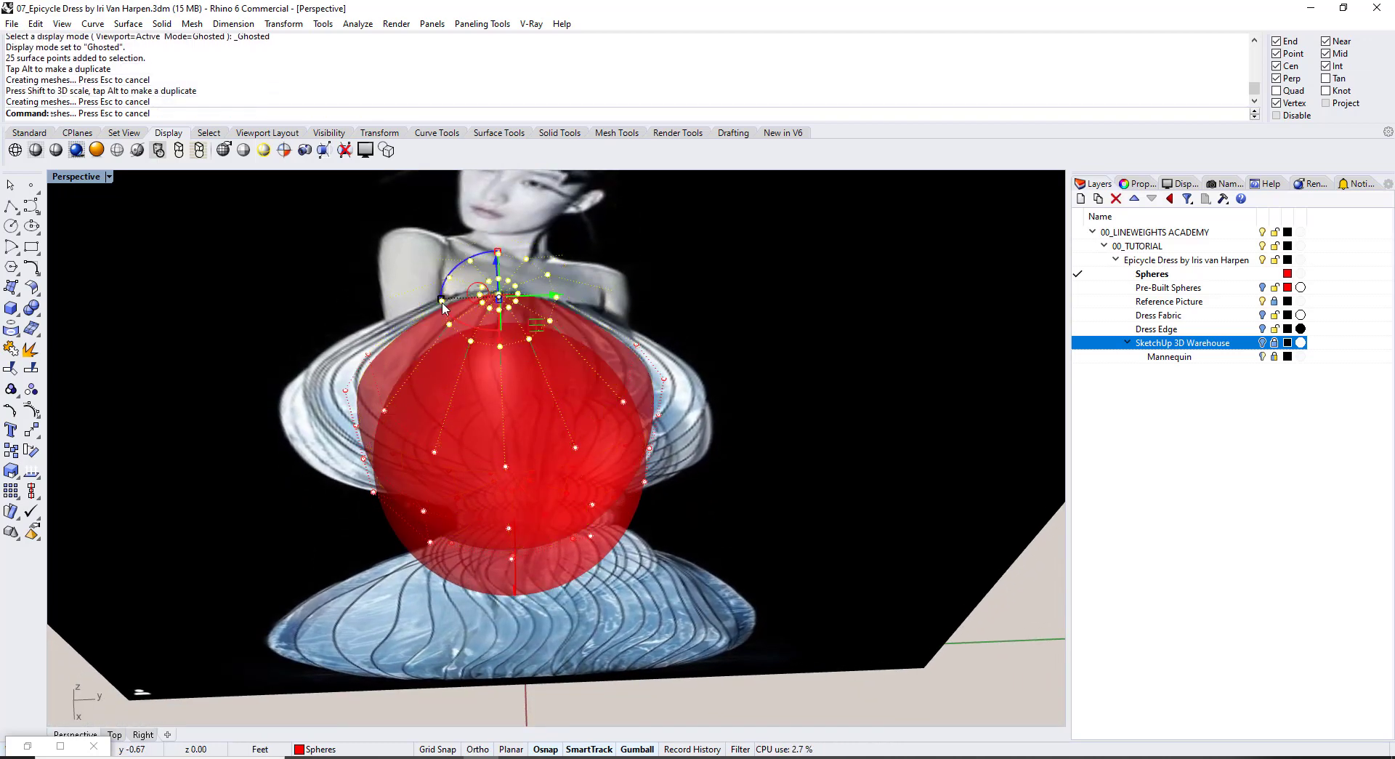
pyautogui.moveTo(462, 319); pyautogui.dragTo(473, 264, button='right')
pyautogui.keyDown('shift'); pyautogui.moveTo(453, 243); pyautogui.dragTo(446, 246); pyautogui.keyUp('shift')
# Select the full row of control points just below the neckline points.
pyautogui.moveTo(449, 343); pyautogui.dragTo(445, 308, button='right')
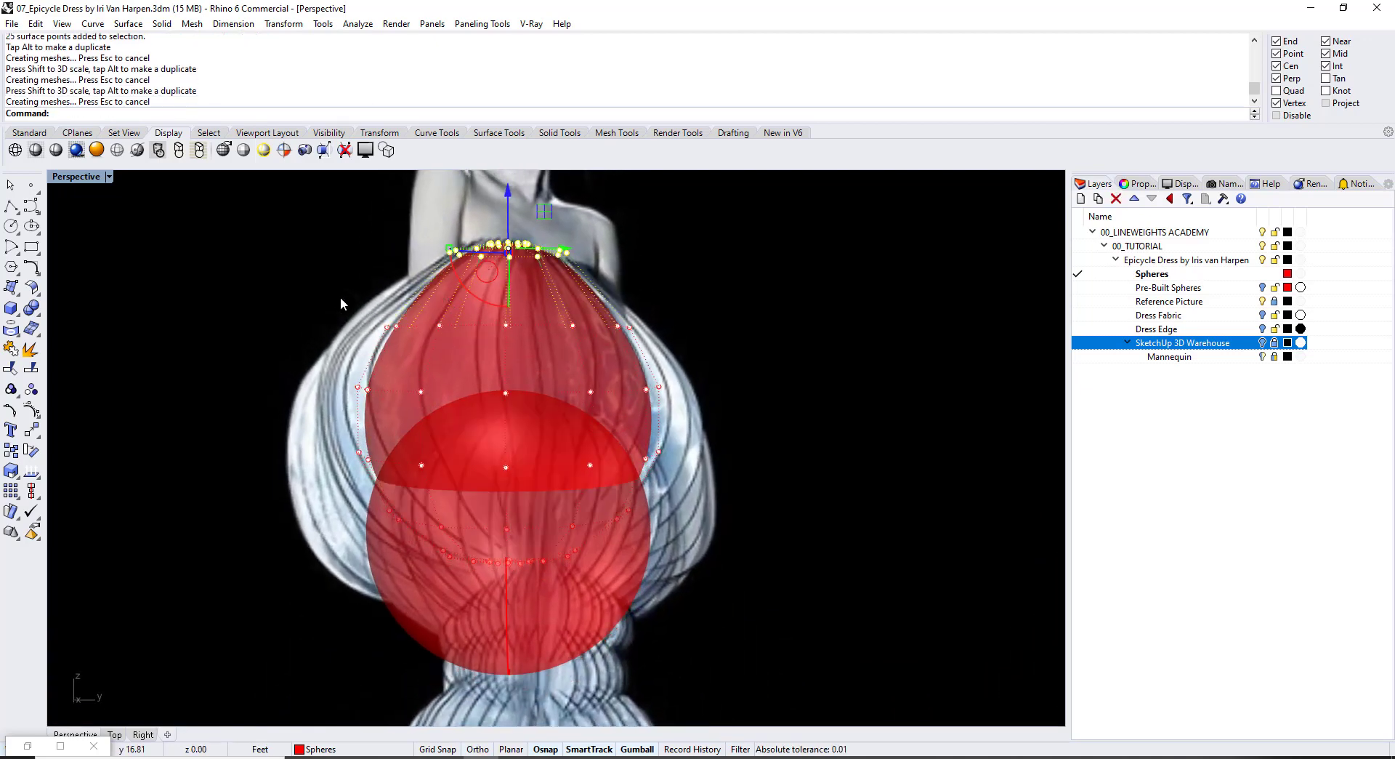
pyautogui.moveTo(340, 298); pyautogui.dragTo(644, 340)
pyautogui.moveTo(480, 324); pyautogui.dragTo(469, 421, button='right')
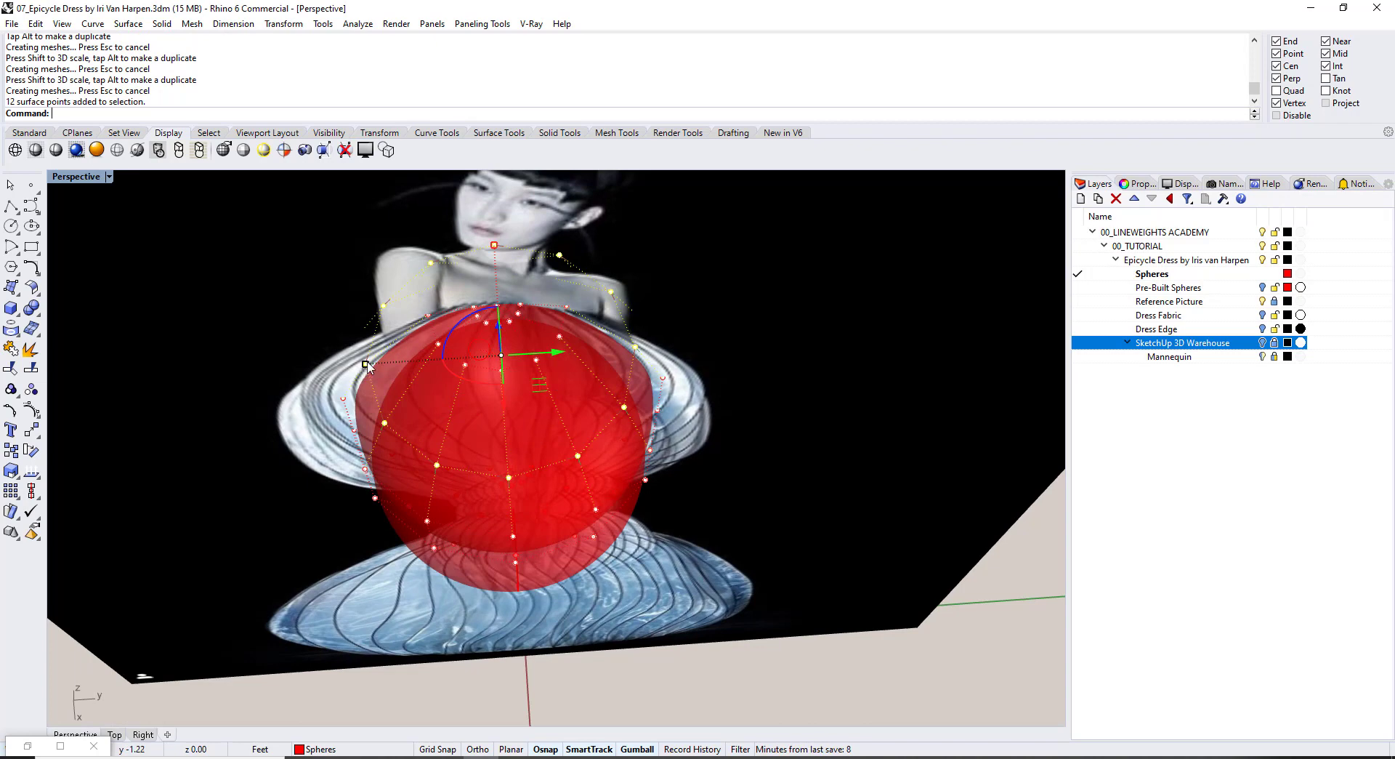
pyautogui.moveTo(367, 364); pyautogui.dragTo(70, 372)
pyautogui.moveTo(303, 351); pyautogui.dragTo(372, 341, button='right')
pyautogui.hotkey('ctrl', 'z')
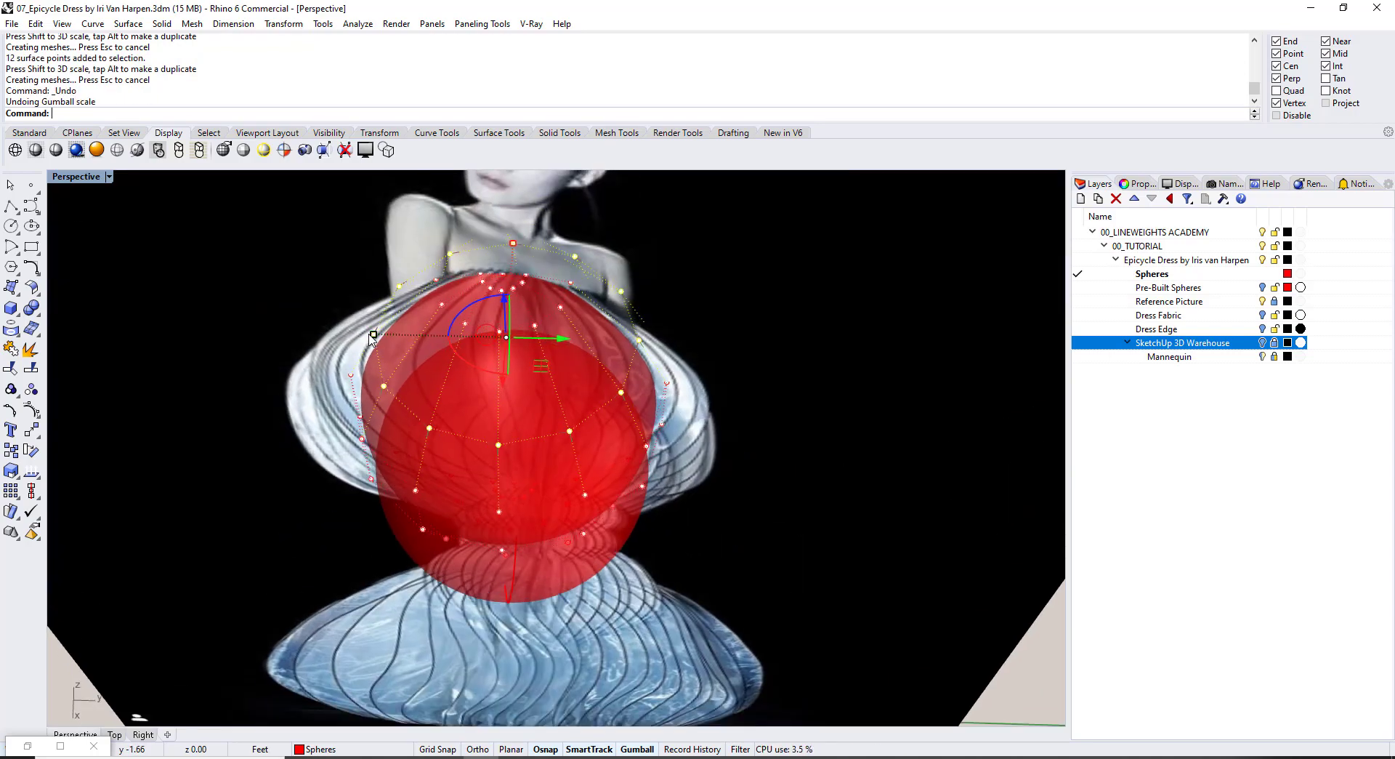
# Scale the selected row of control points uniformly outward to follow the dress's shoulder outline in the photo.
pyautogui.moveTo(372, 336); pyautogui.dragTo(298, 347)
pyautogui.moveTo(373, 413); pyautogui.dragTo(338, 353, button='right')
pyautogui.scroll(-2, 399, 342)
# Select the third row of control points, scale it outward to the sleeves' width and move it down.
pyautogui.moveTo(337, 354); pyautogui.dragTo(389, 366)
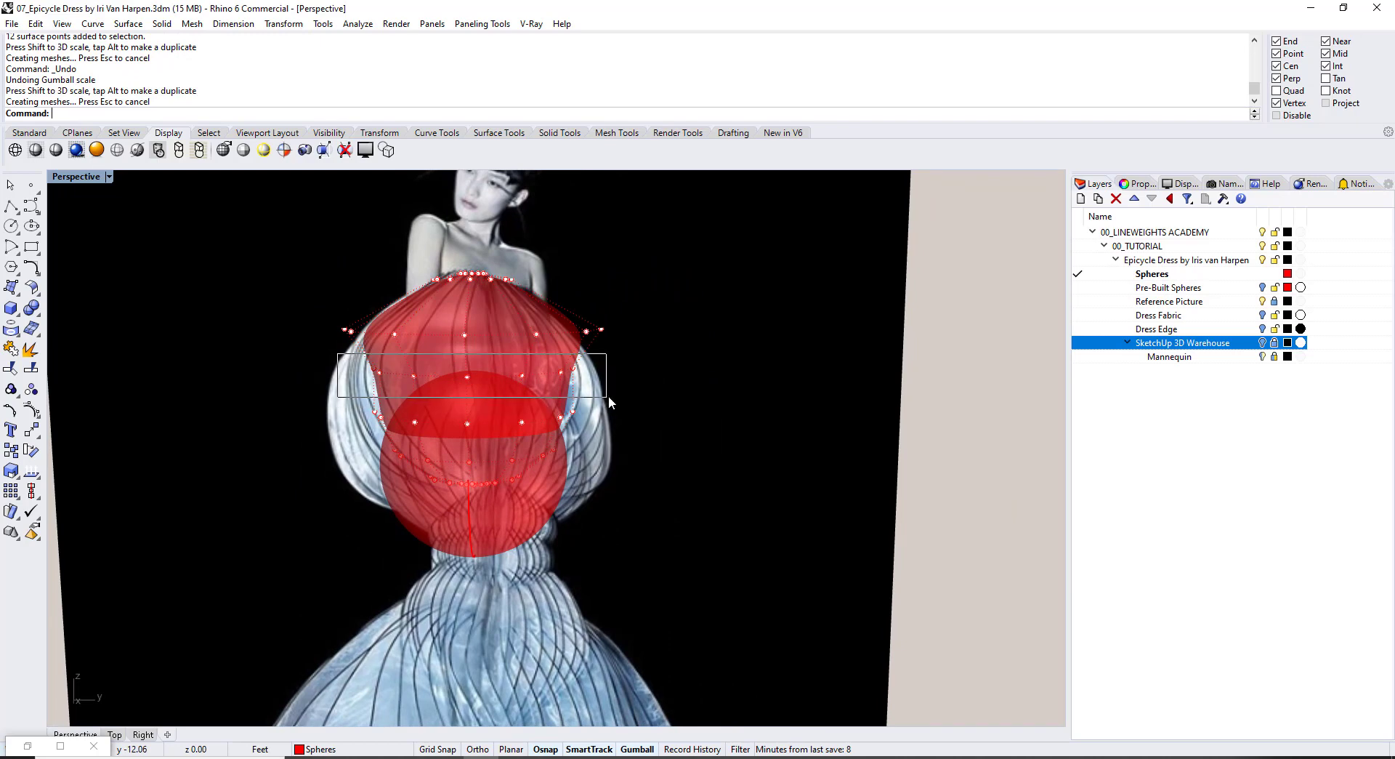
pyautogui.moveTo(608, 396); pyautogui.dragTo(609, 396)
pyautogui.moveTo(370, 375); pyautogui.dragTo(345, 387)
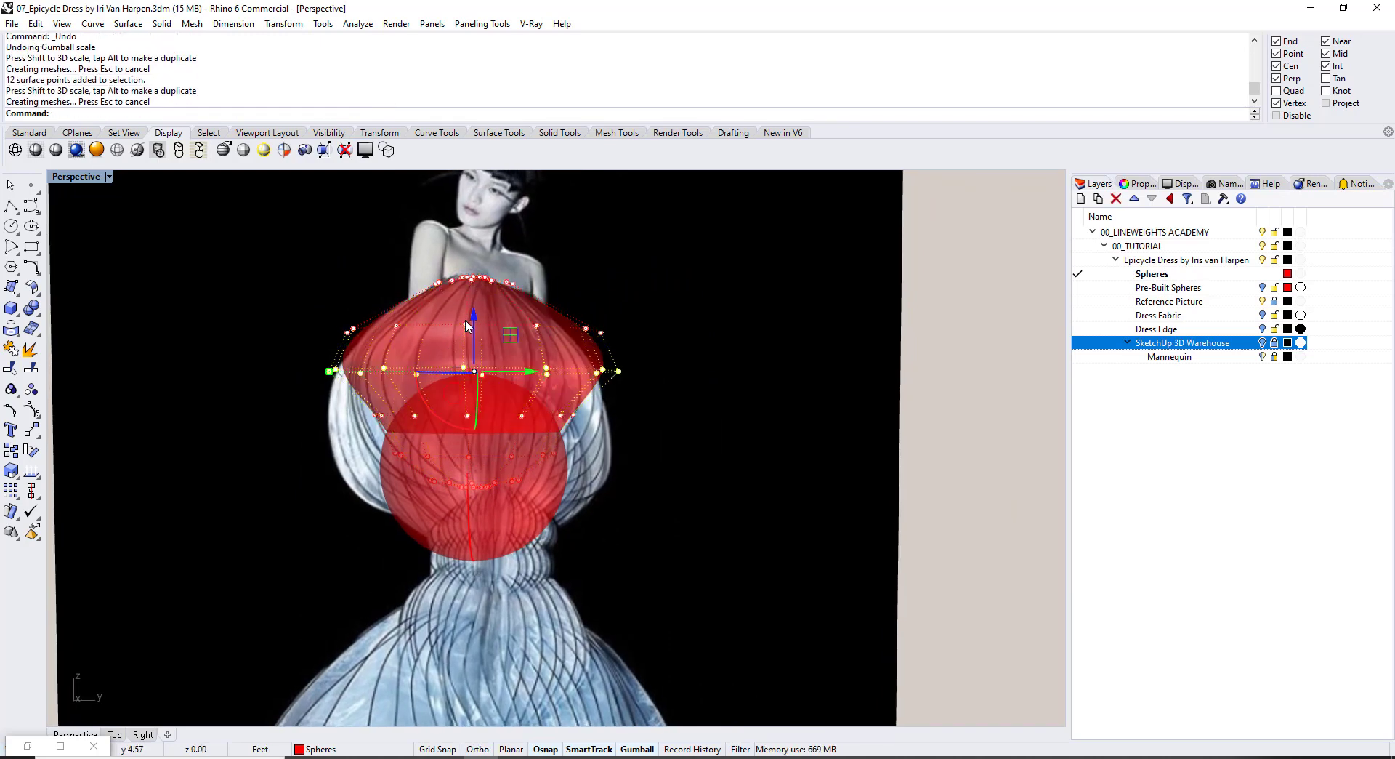
pyautogui.moveTo(467, 327); pyautogui.dragTo(469, 357)
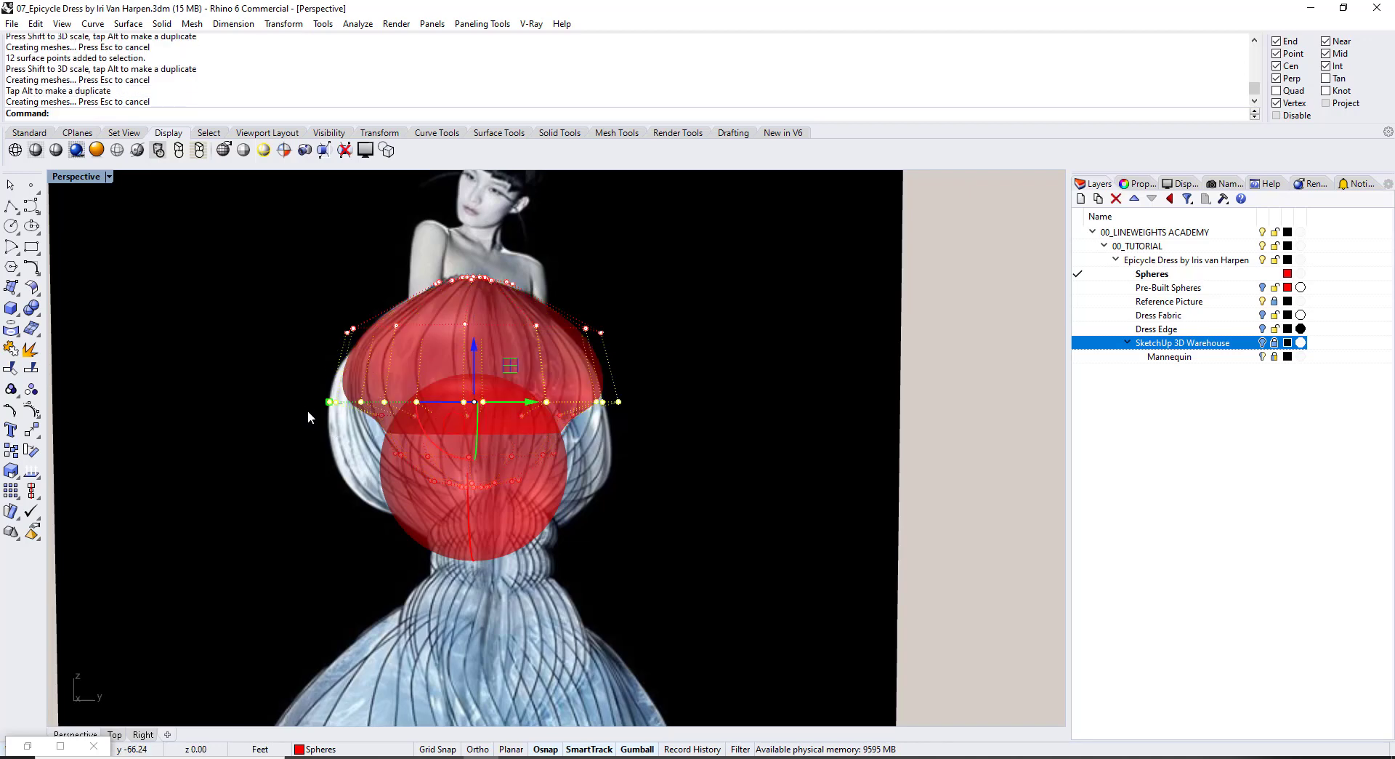
# Lower the next row of control points and scale it outward to match the widest part of the sleeves.
pyautogui.moveTo(303, 404); pyautogui.dragTo(624, 428)
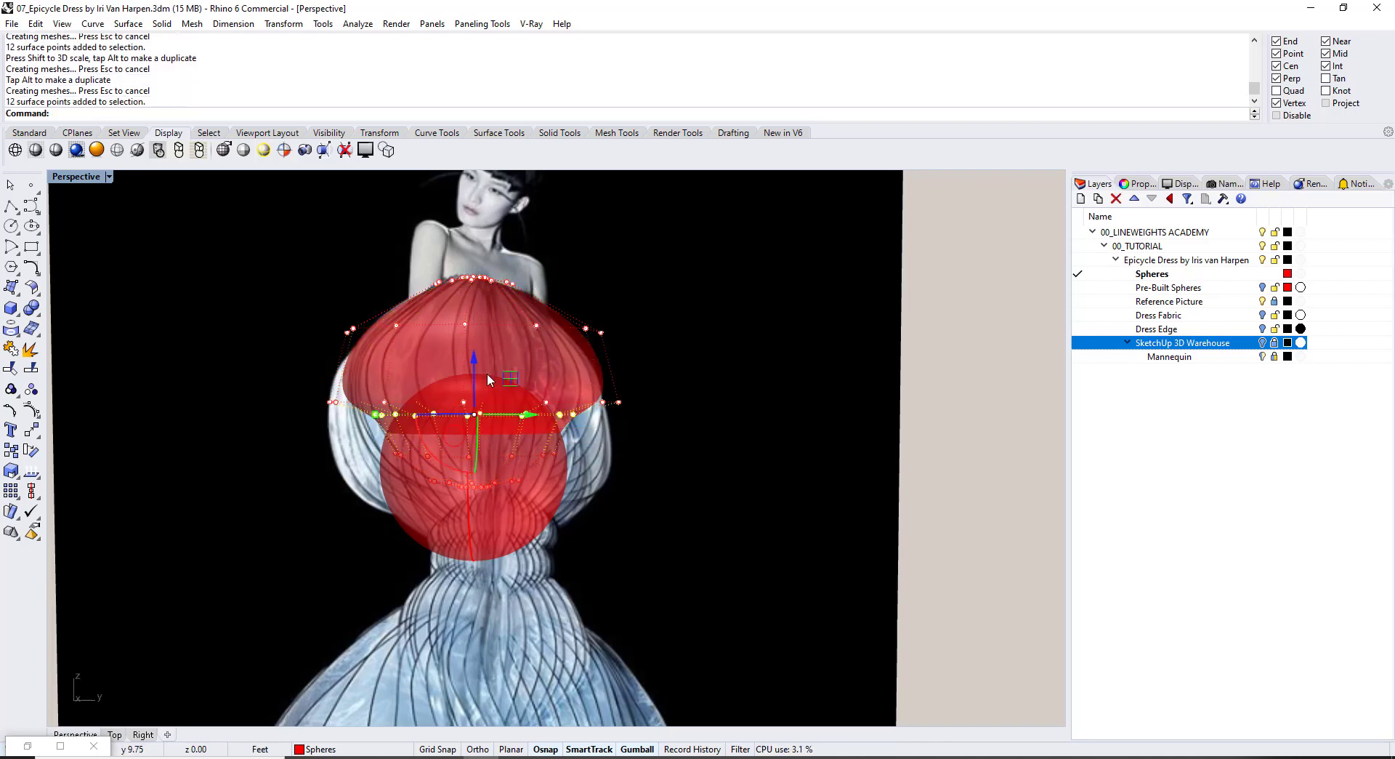
pyautogui.moveTo(474, 361); pyautogui.dragTo(475, 377)
pyautogui.keyDown('shift'); pyautogui.moveTo(377, 431); pyautogui.dragTo(613, 464); pyautogui.keyUp('shift')
# Lower the row of control points below the widest part of the sleeves and scale it outward to match the photo.
pyautogui.click(381, 472)
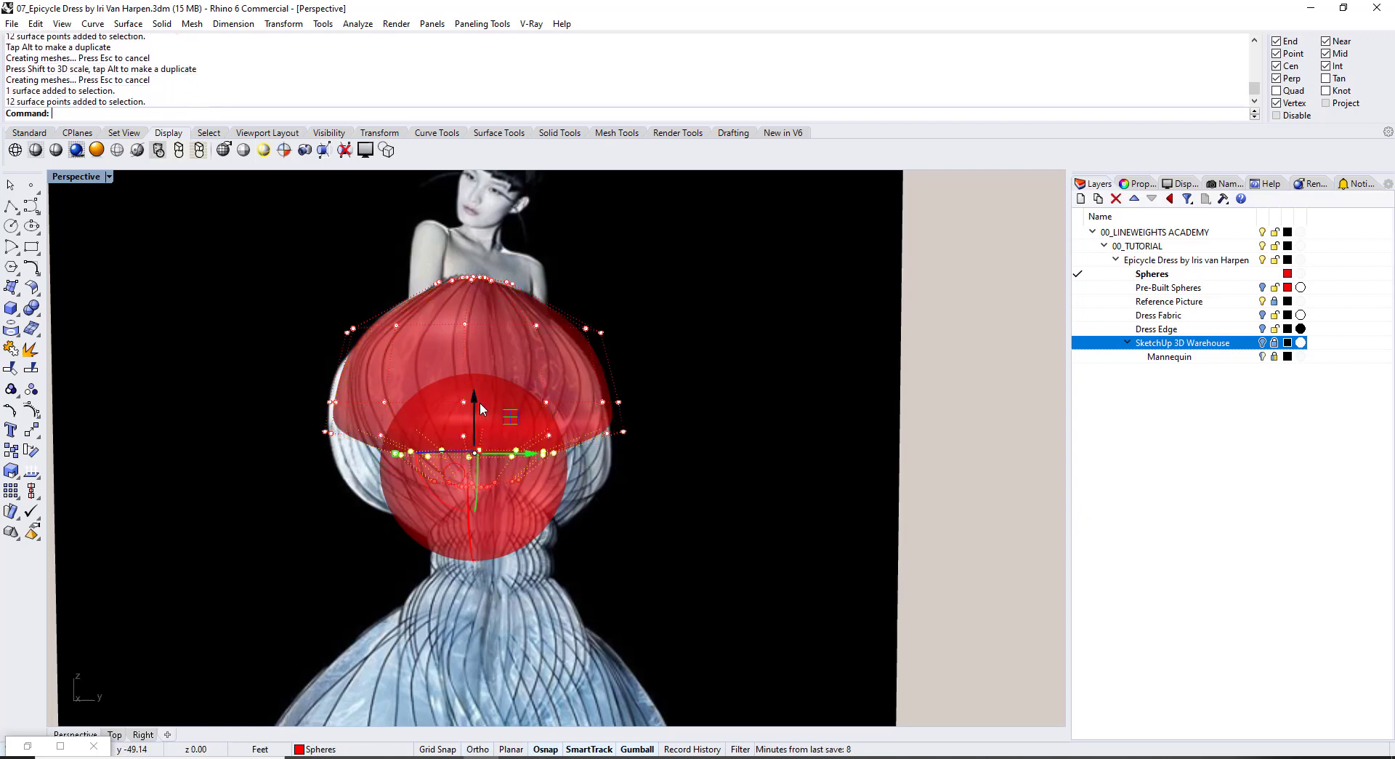
pyautogui.moveTo(480, 409); pyautogui.dragTo(477, 424)
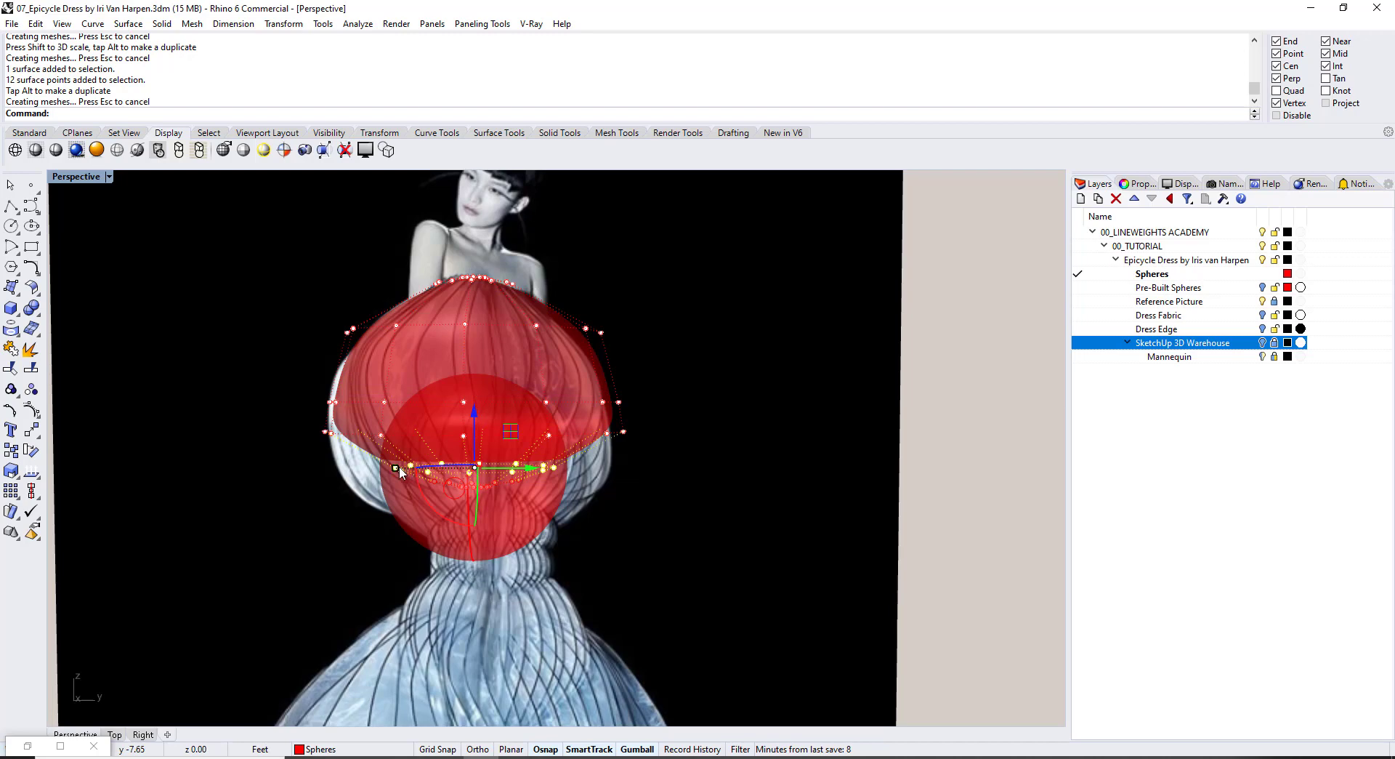
pyautogui.moveTo(401, 473); pyautogui.dragTo(560, 509)
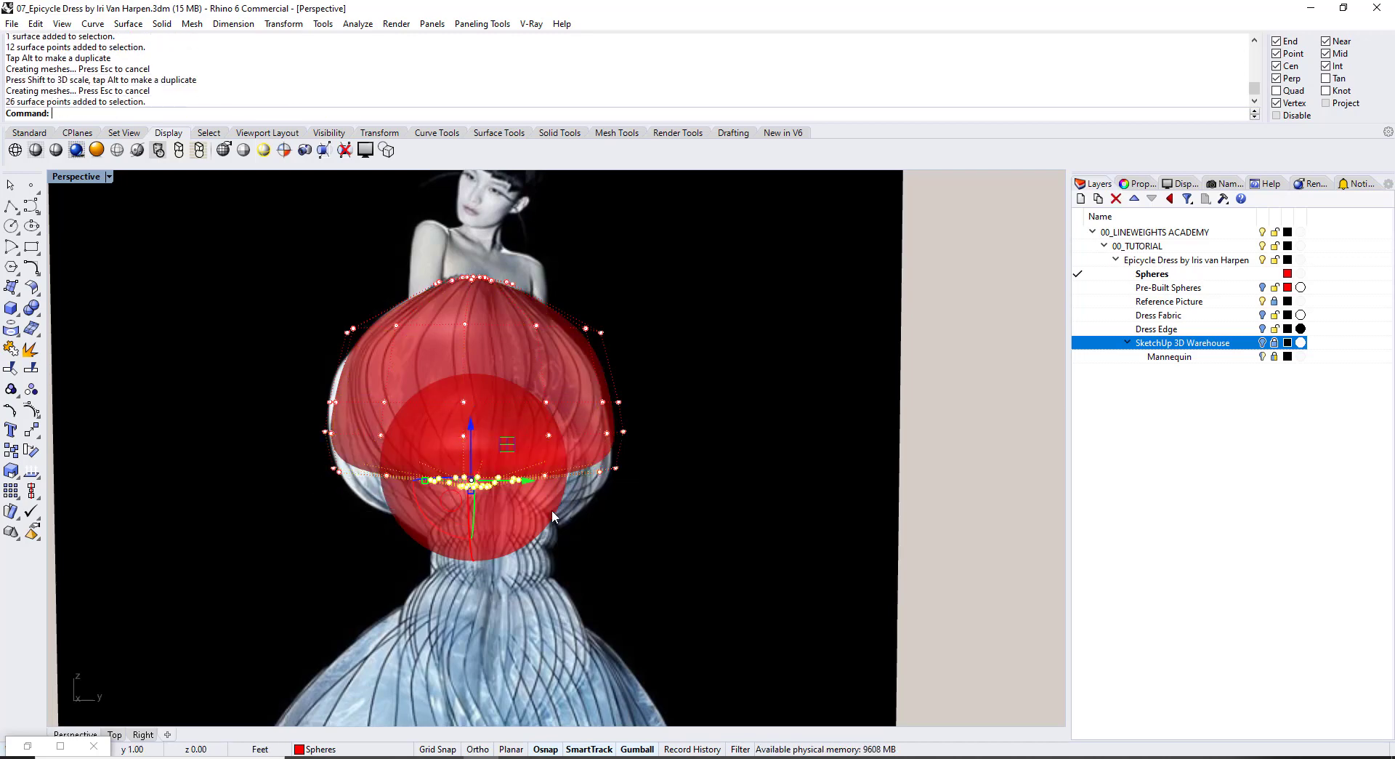
# Try scaling the remaining bottom control points outward and lowering them to the waist, and check the shape from the side.
pyautogui.keyDown('shift'); pyautogui.moveTo(427, 481); pyautogui.dragTo(386, 482); pyautogui.keyUp('shift')
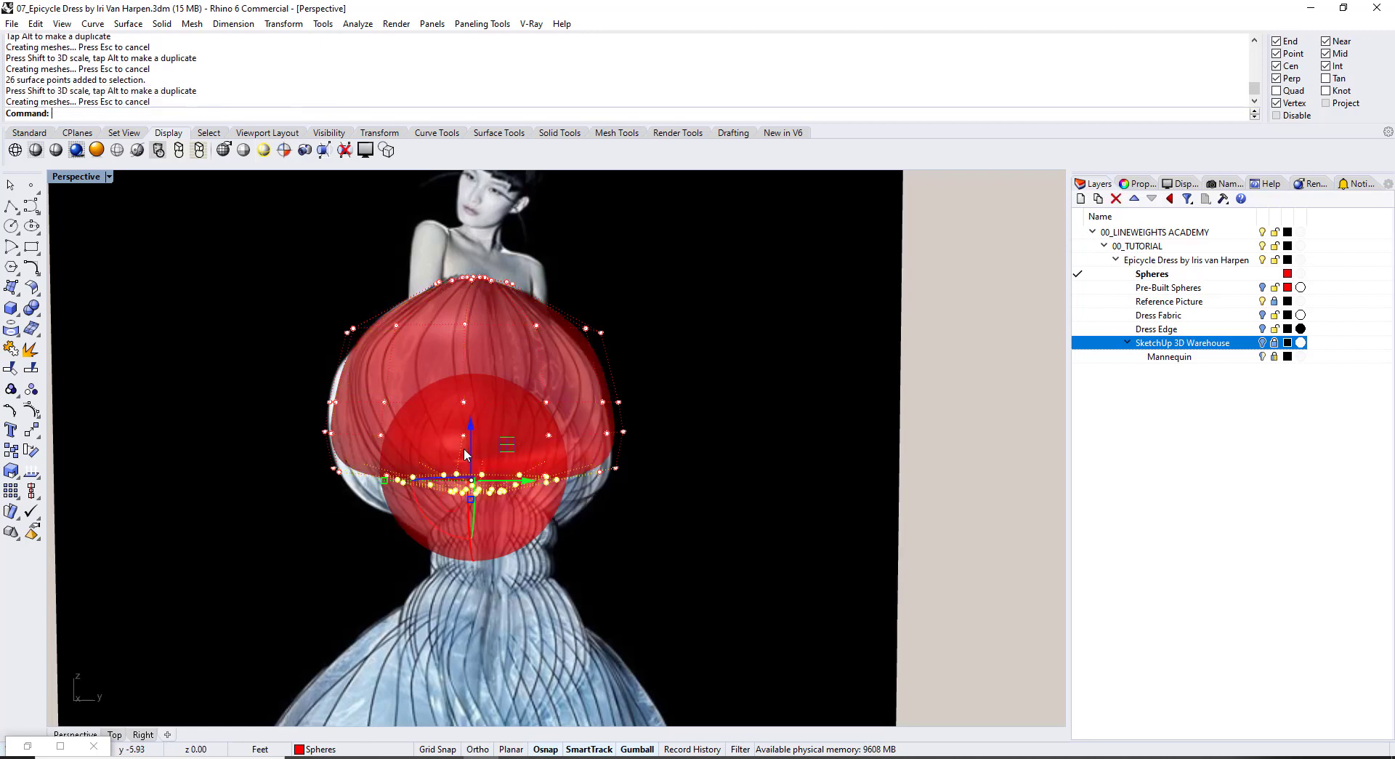
pyautogui.moveTo(472, 429); pyautogui.dragTo(476, 482)
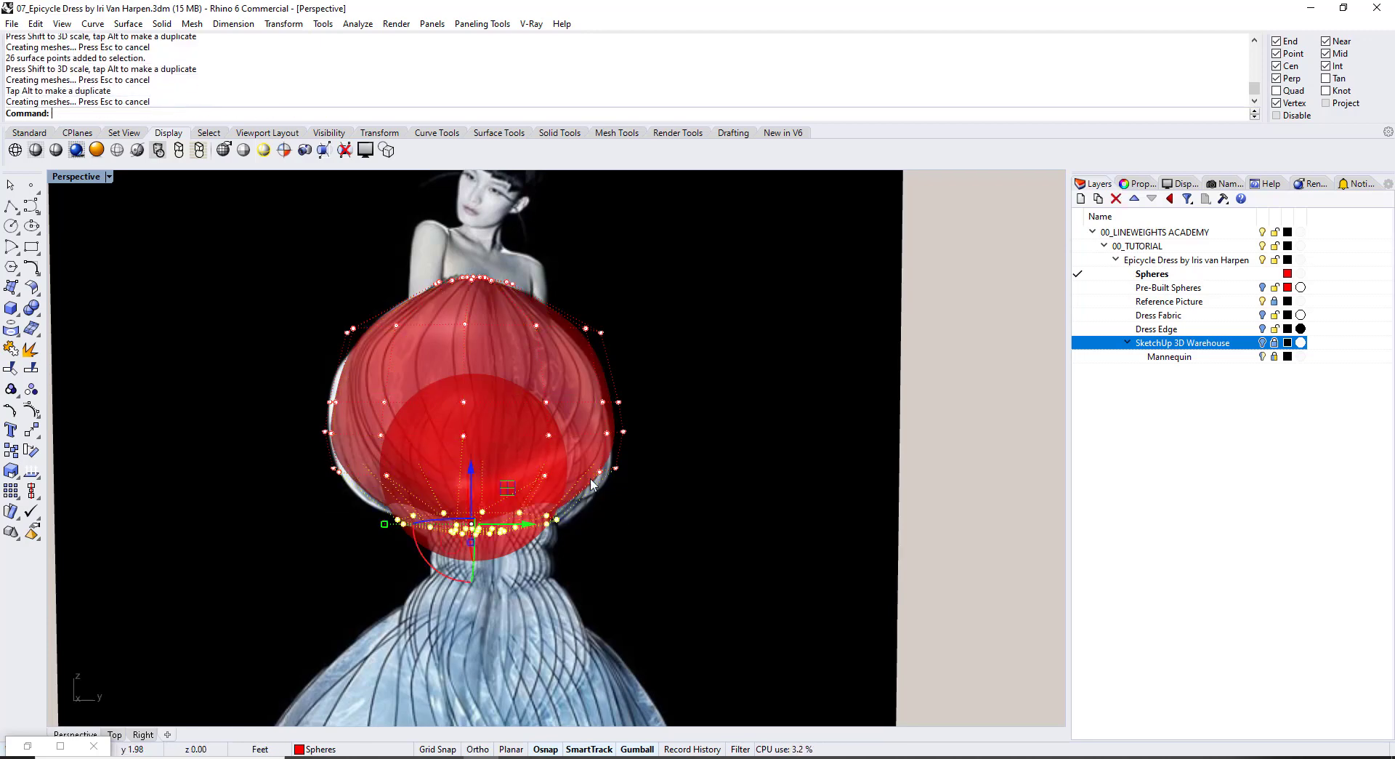
pyautogui.click(708, 441)
pyautogui.moveTo(708, 436); pyautogui.dragTo(406, 409, button='right')
pyautogui.click(545, 370)
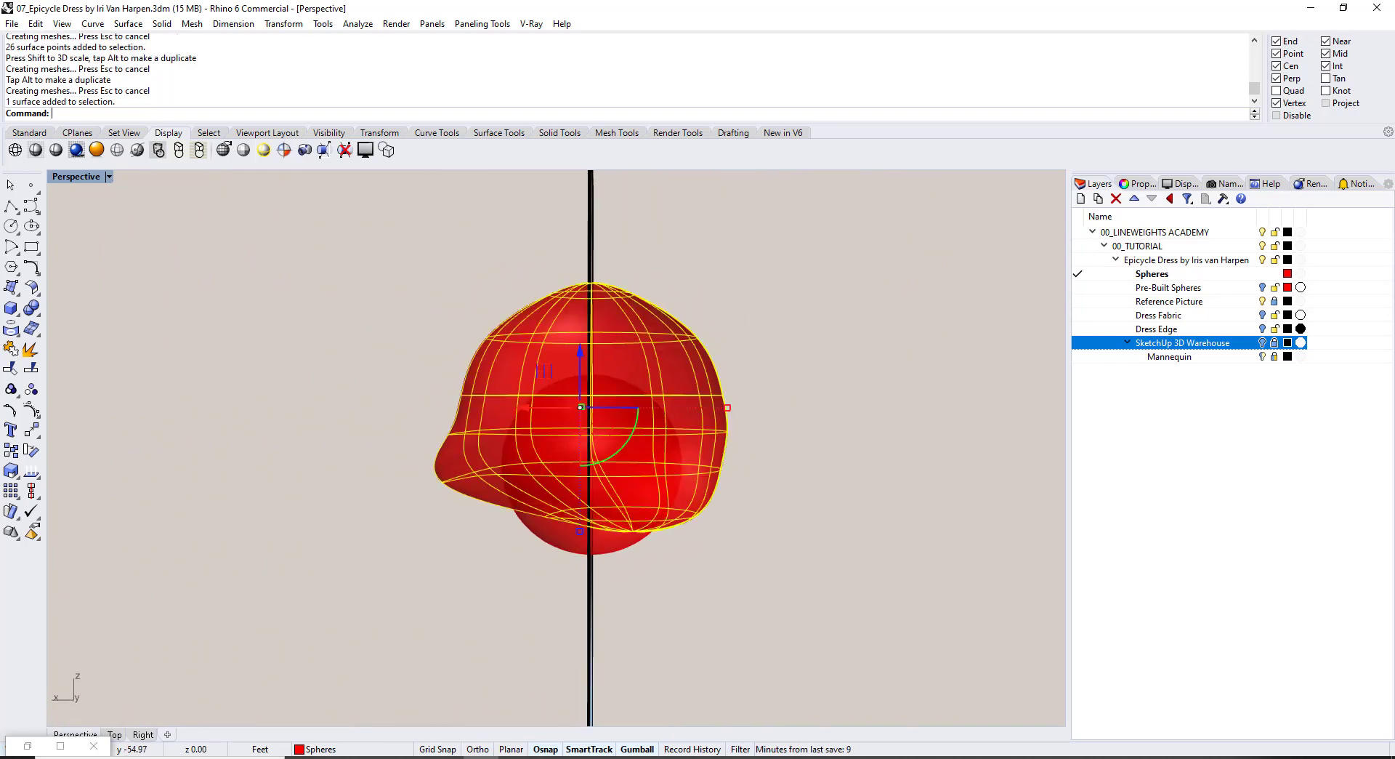
# Undo the last move and scale of the bottom control points.
pyautogui.click(430, 511)
pyautogui.hotkey('ctrl', 'z')
pyautogui.hotkey('ctrl', 'z')
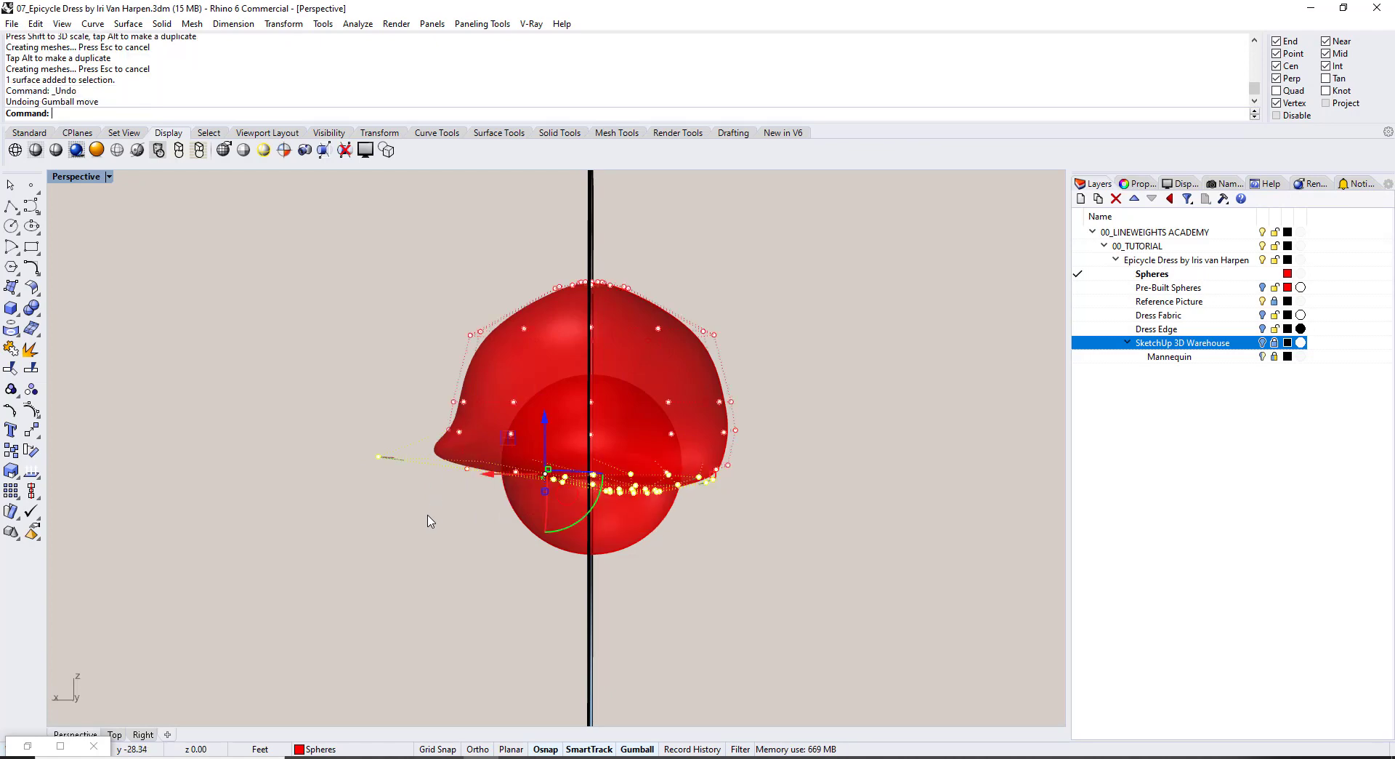
# Make the Pre-Built Spheres layer current and hide the Spheres layer.
pyautogui.moveTo(377, 510); pyautogui.dragTo(628, 412, button='right')
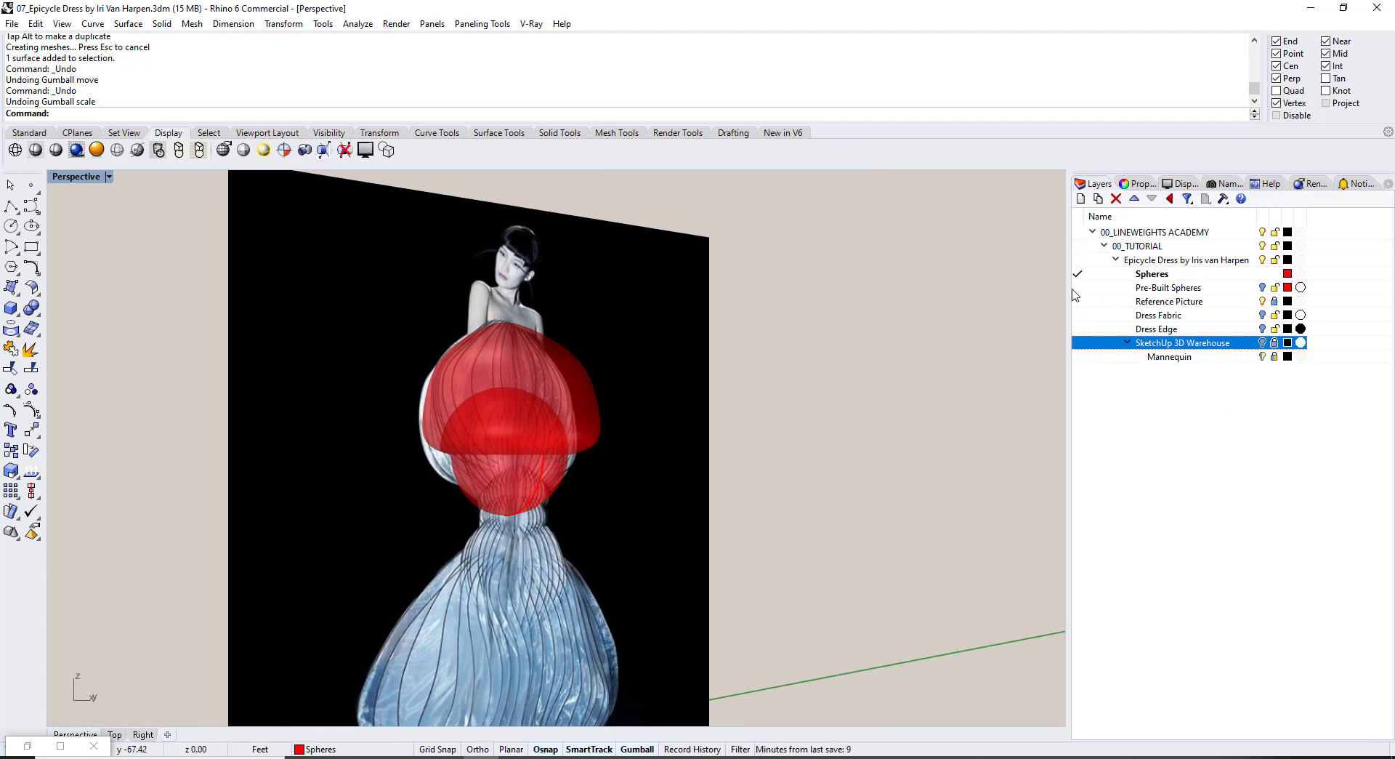
pyautogui.doubleClick(1178, 288)
pyautogui.click(1262, 274)
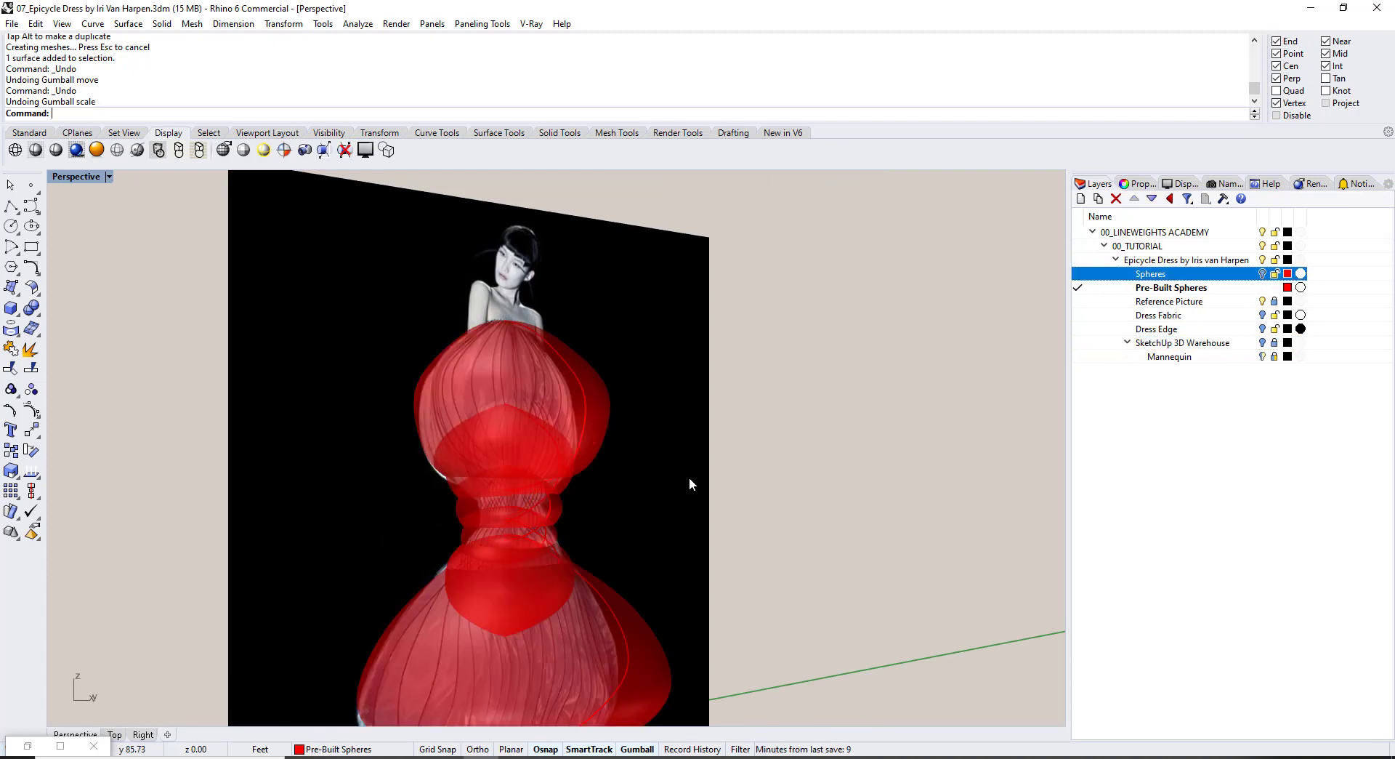
# Examine the individual pre-built spheres from the shoulders to the skirt against the reference photo, and clear the selection.
pyautogui.moveTo(689, 477); pyautogui.dragTo(596, 333, button='right')
pyautogui.click(610, 404)
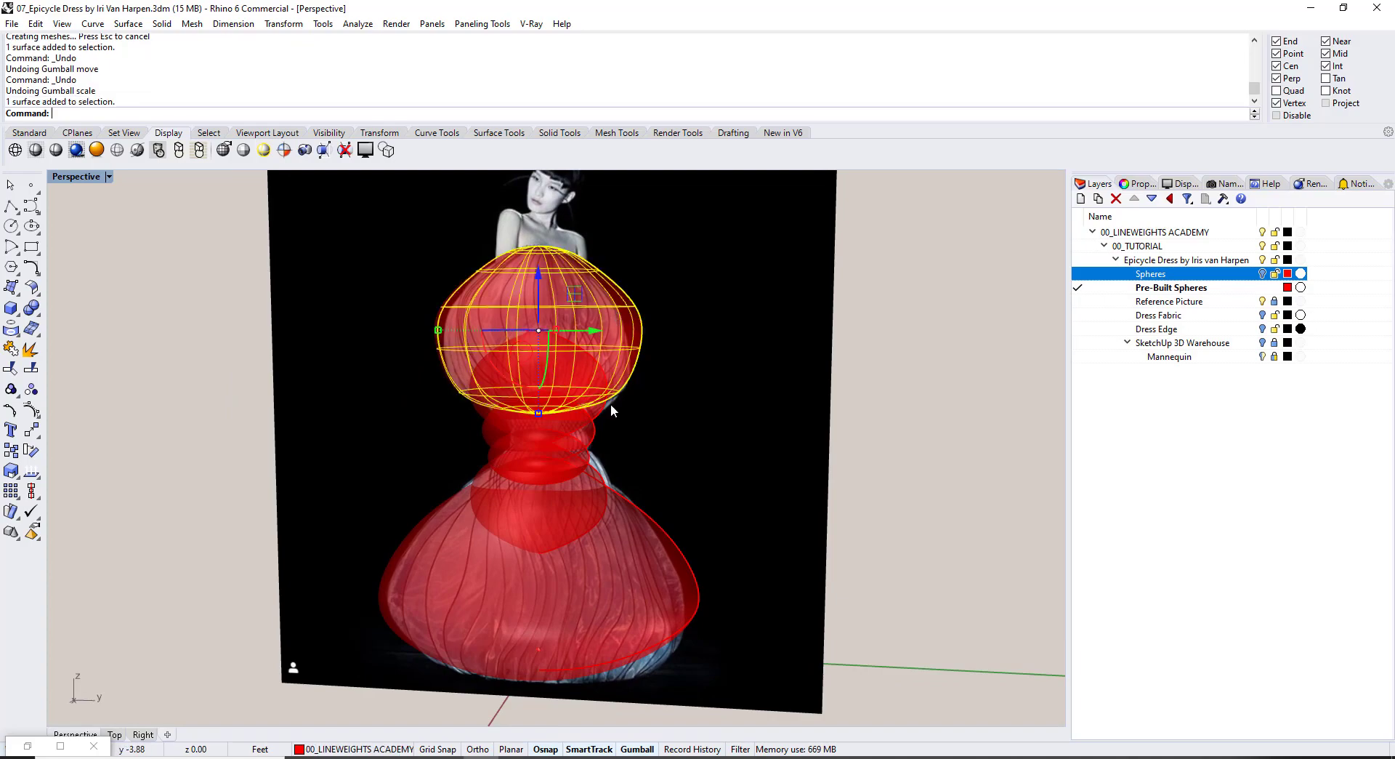
pyautogui.keyDown('shift'); pyautogui.click(604, 409); pyautogui.keyUp('shift')
pyautogui.keyDown('shift'); pyautogui.click(595, 431); pyautogui.keyUp('shift')
pyautogui.keyDown('shift'); pyautogui.click(591, 459); pyautogui.keyUp('shift')
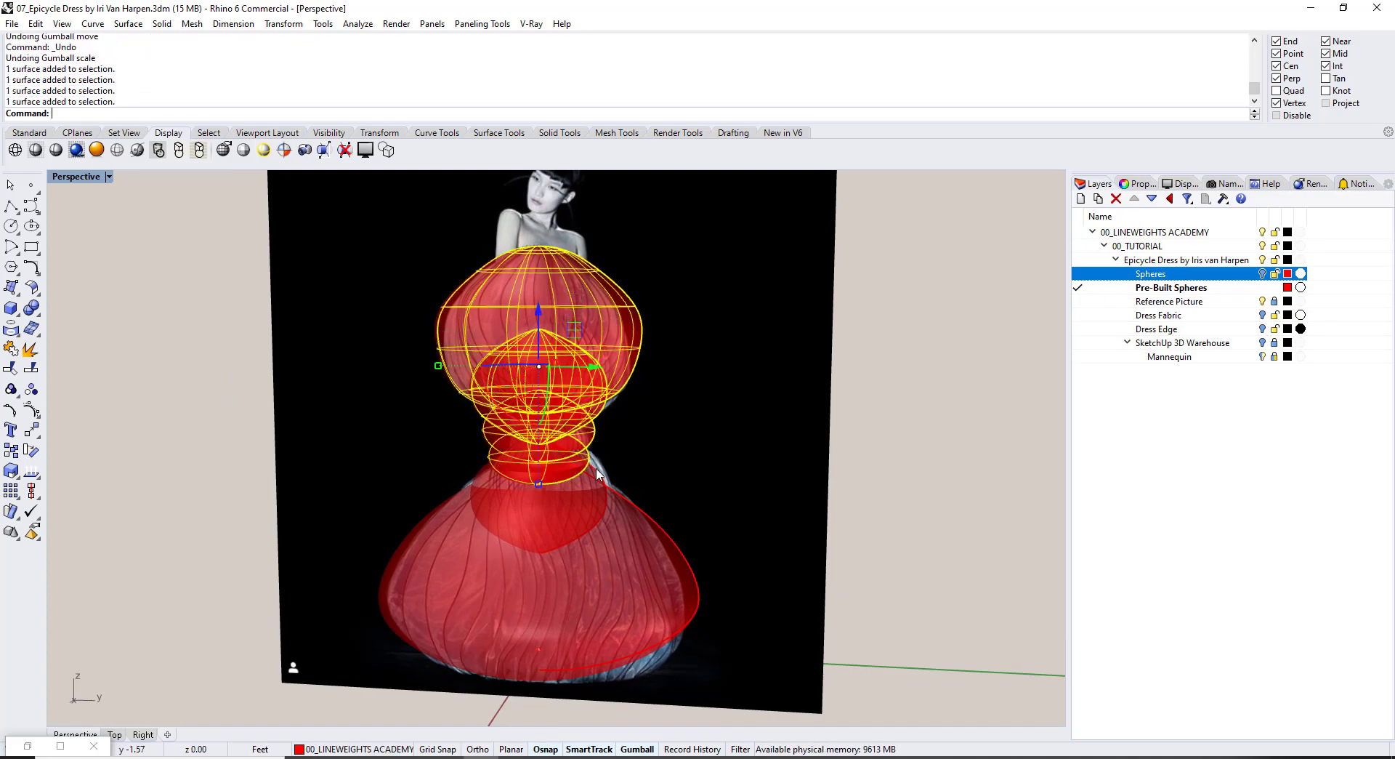
pyautogui.keyDown('shift'); pyautogui.click(609, 503); pyautogui.keyUp('shift')
pyautogui.keyDown('shift'); pyautogui.click(619, 512); pyautogui.keyUp('shift')
pyautogui.moveTo(619, 512); pyautogui.dragTo(807, 461, button='right')
pyautogui.press('Escape')
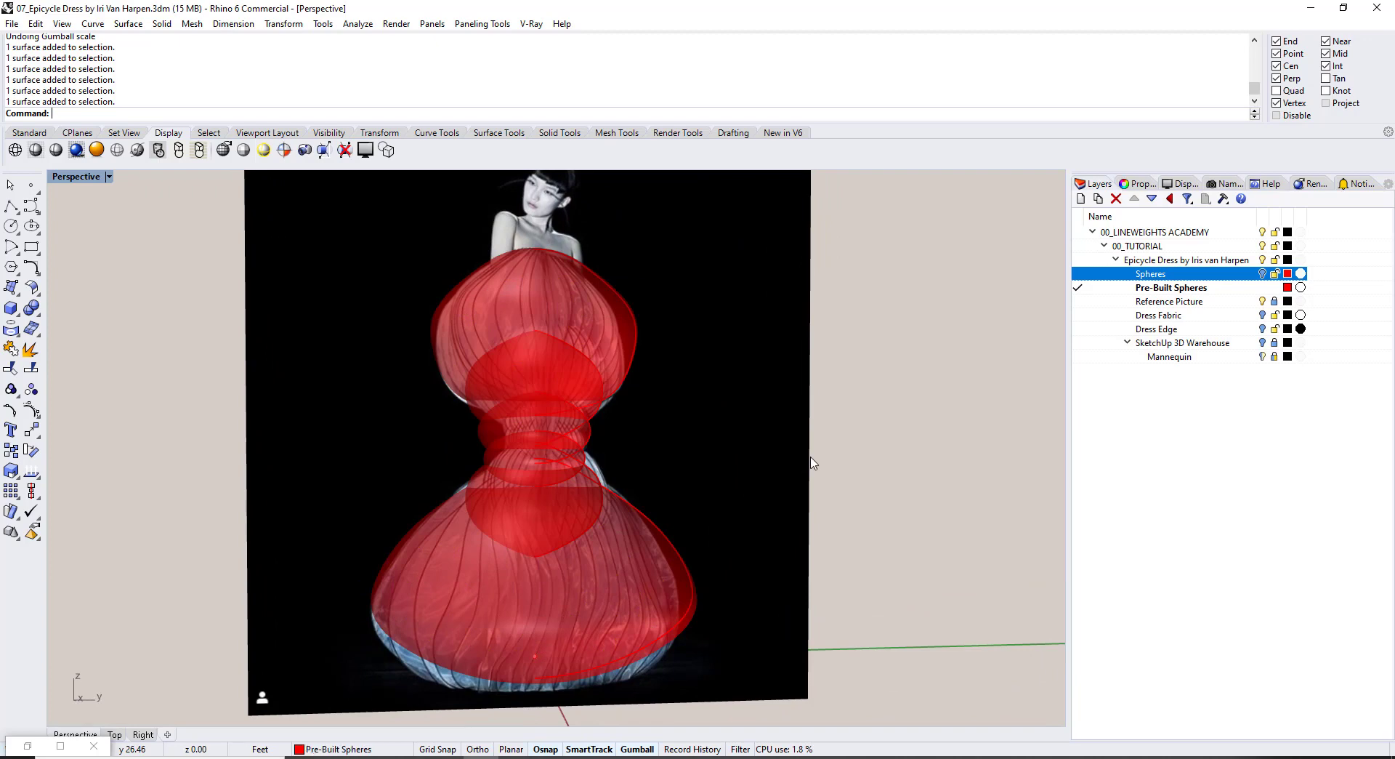
# Show the Rhino viewport full screen and bring up the Grasshopper window beside the dress, with the canvas at its tutorial titles.
pyautogui.moveTo(488, 356); pyautogui.dragTo(348, 388, button='right')
pyautogui.hotkey('ctrl', 'alt', 'f')
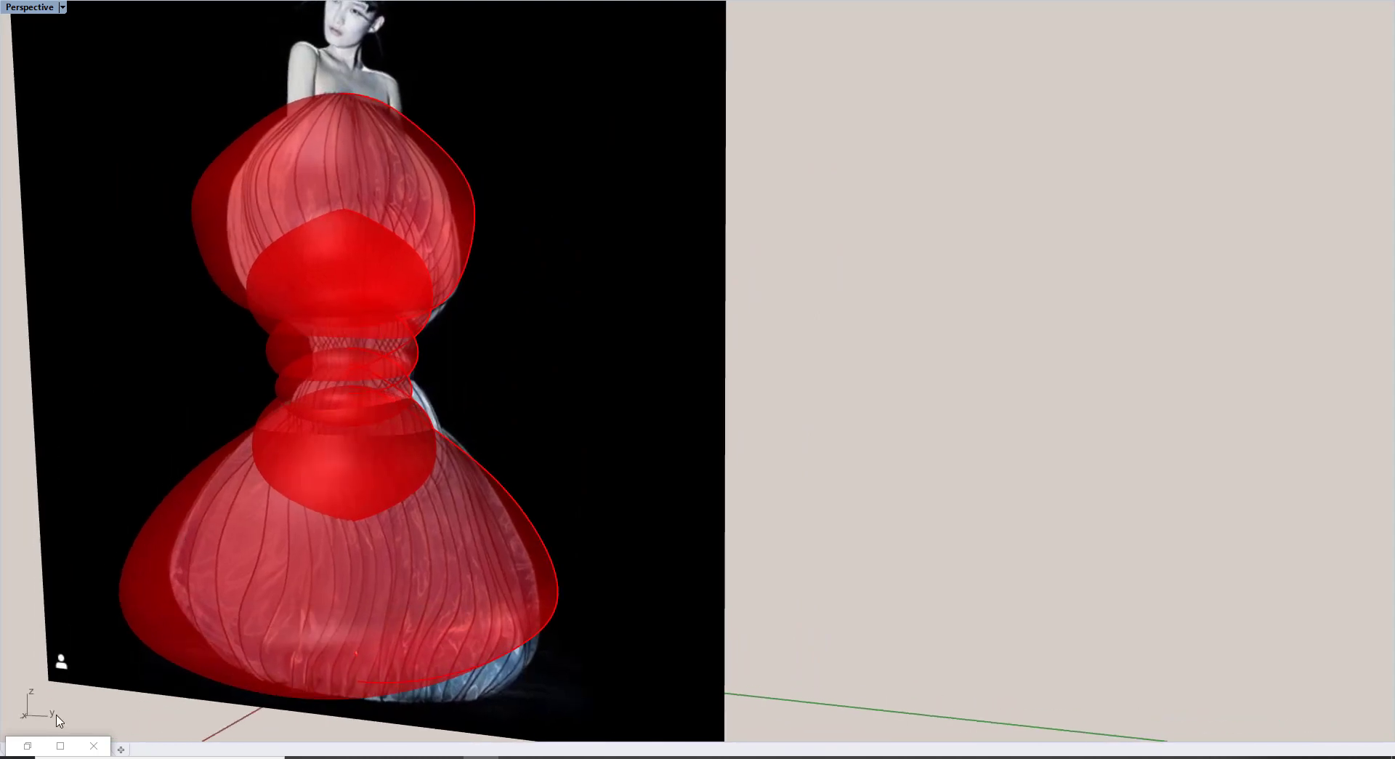
pyautogui.click(24, 745)
pyautogui.moveTo(919, 368); pyautogui.dragTo(910, 624, button='right')
pyautogui.scroll(6, 826, 466)
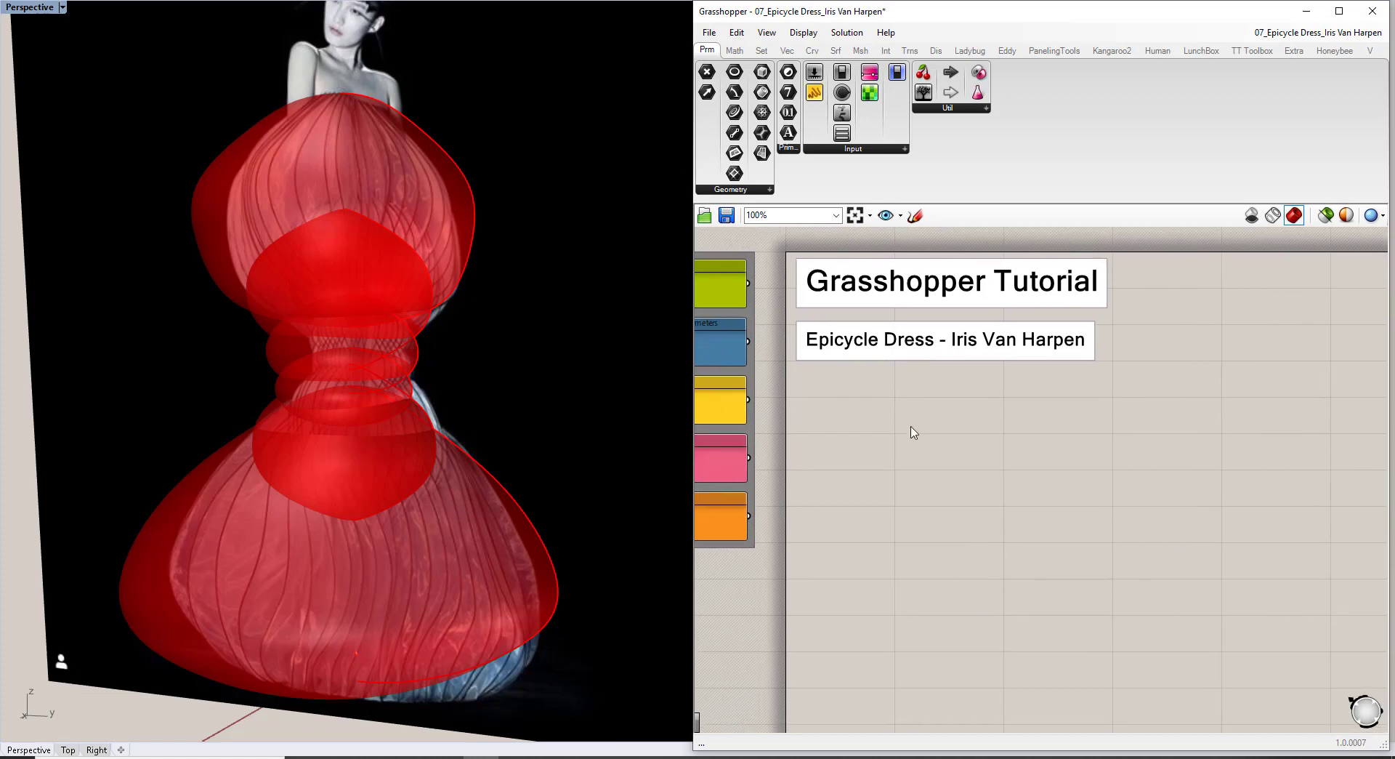
# Add a Brep parameter to the canvas below the Epicycle Dress title.
pyautogui.doubleClick(923, 444)
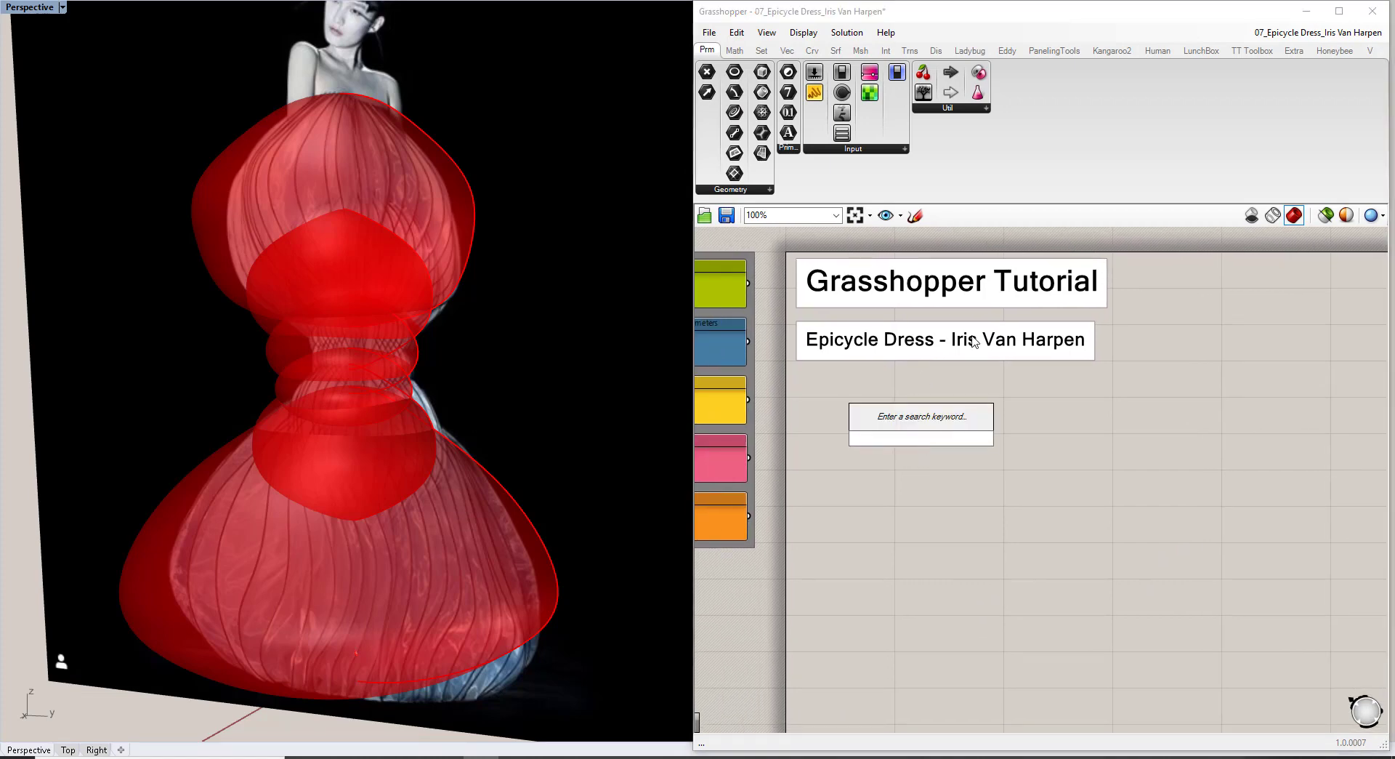
pyautogui.write('brep')
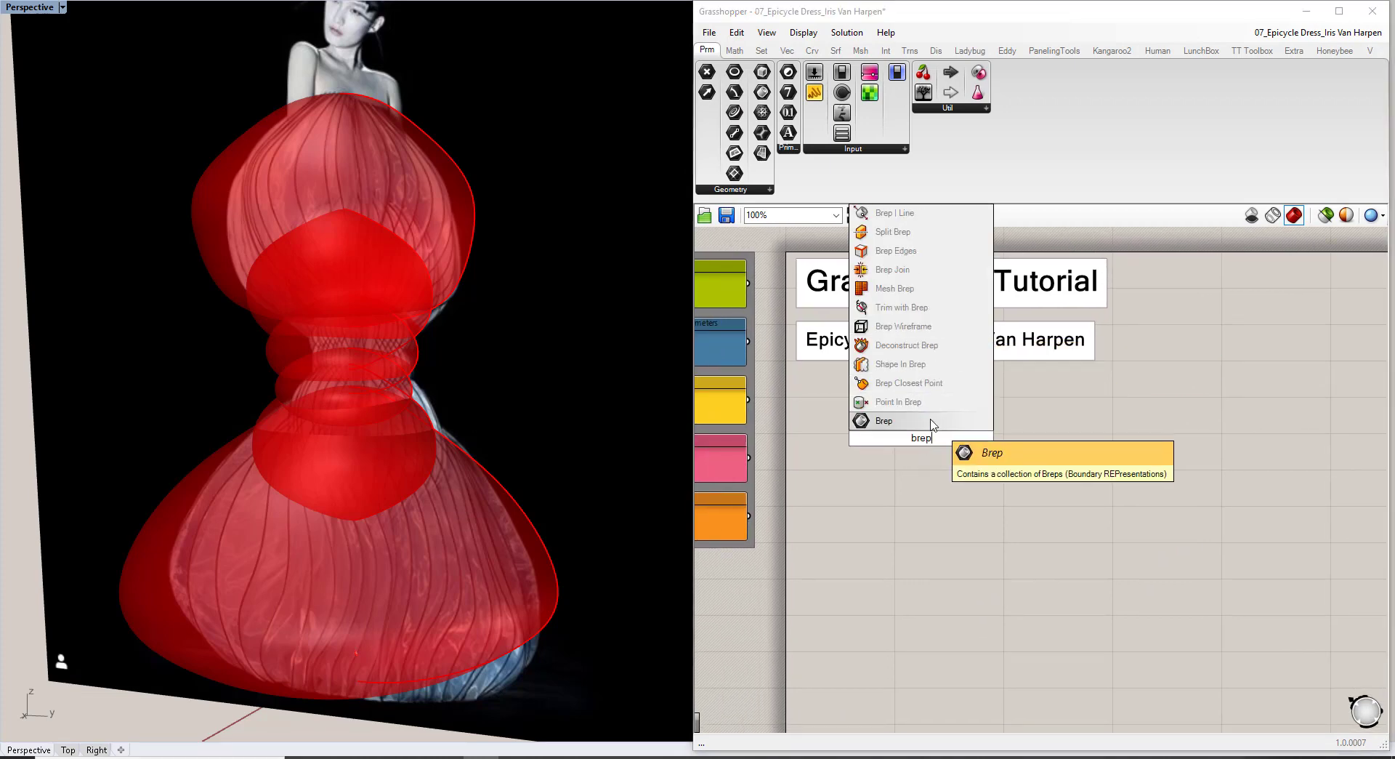
pyautogui.click(934, 422)
pyautogui.moveTo(923, 439); pyautogui.dragTo(852, 424)
# Reference all six pre-built spheres in the Brep parameter as multiple Breps.
pyautogui.rightClick(854, 426)
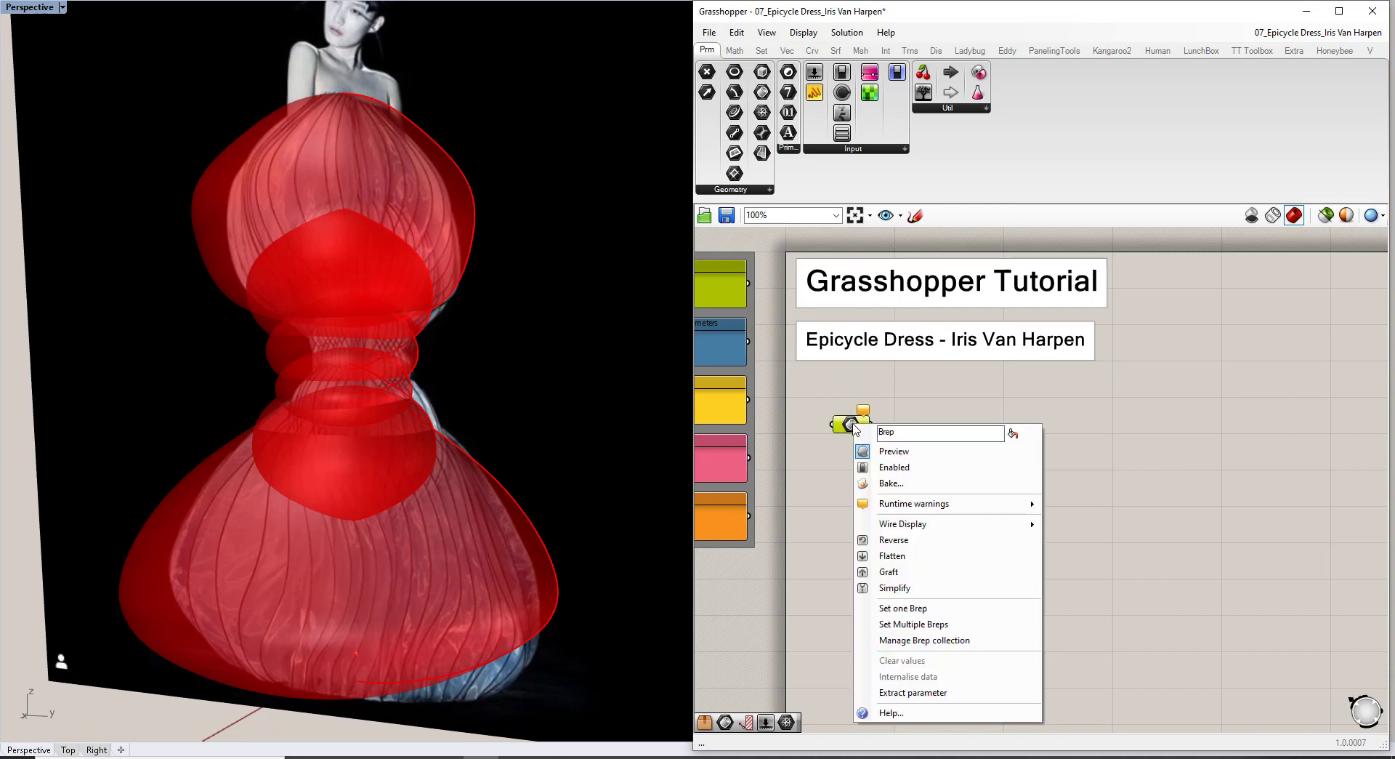
pyautogui.click(914, 625)
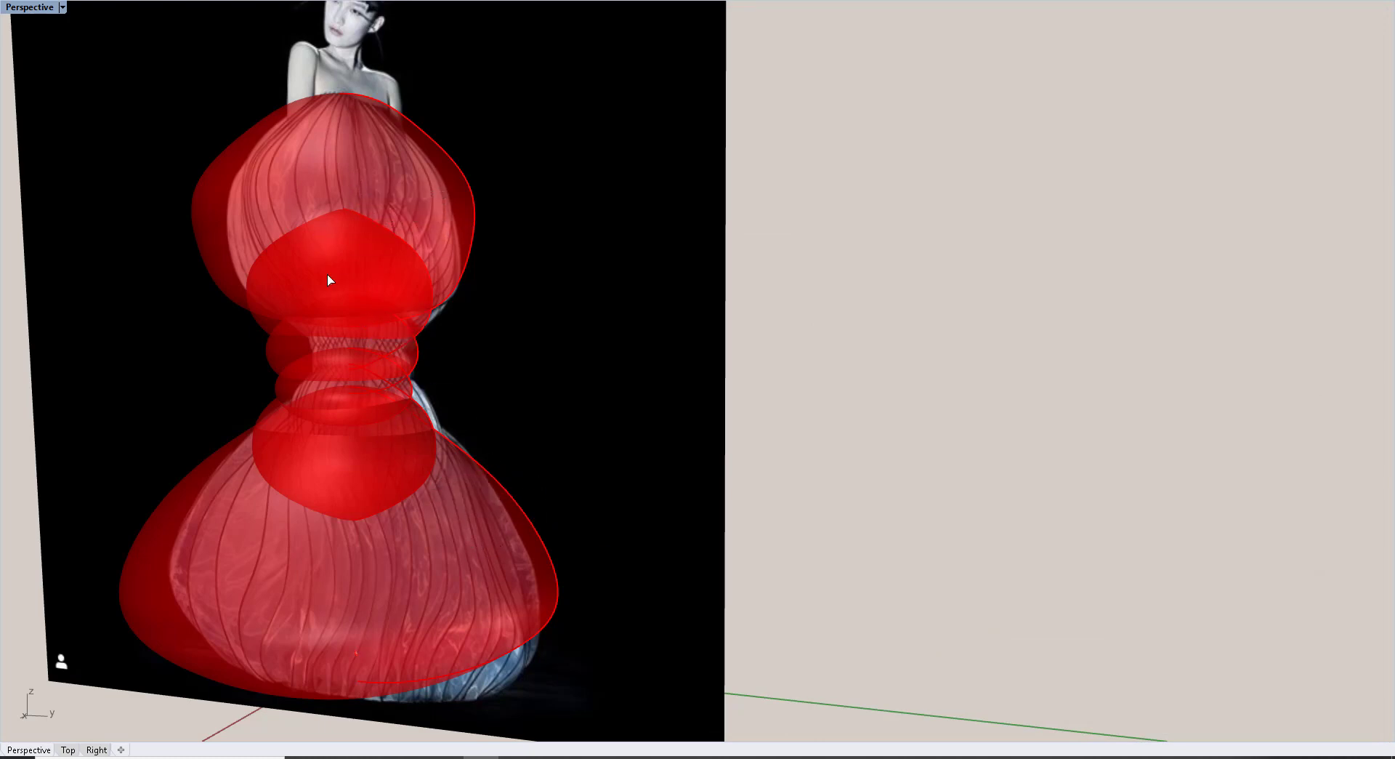
pyautogui.click(467, 474)
pyautogui.click(400, 407)
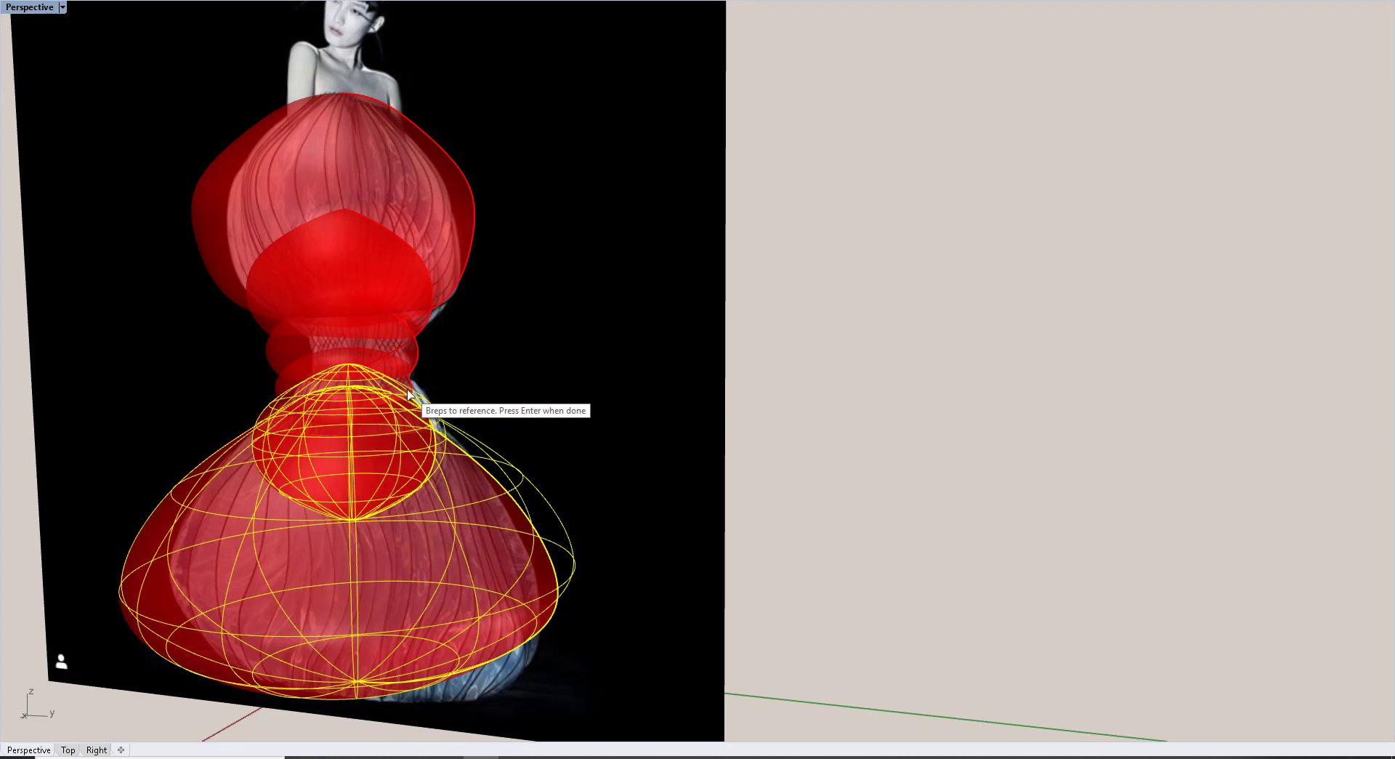
pyautogui.click(407, 384)
pyautogui.click(413, 360)
pyautogui.click(420, 319)
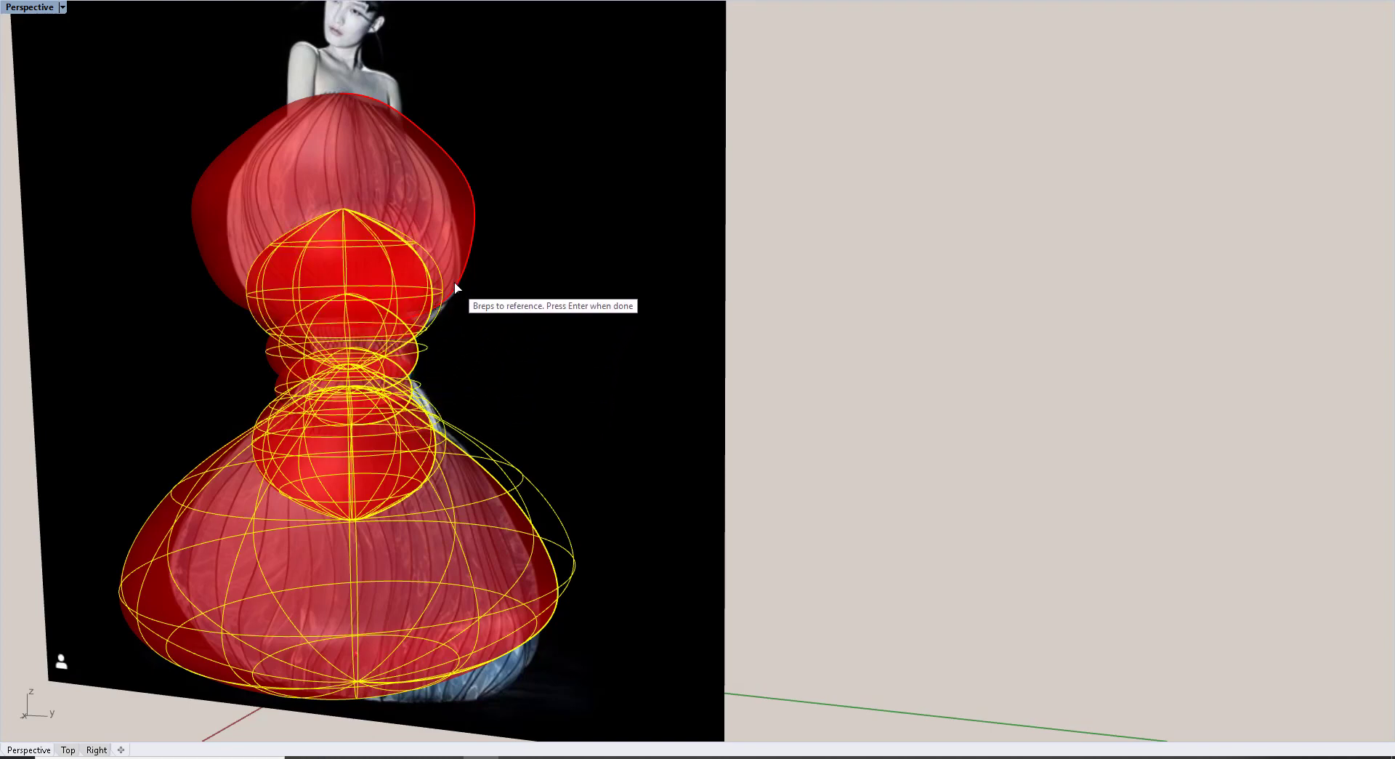
pyautogui.click(457, 287)
pyautogui.press('Return')
pyautogui.click(936, 458)
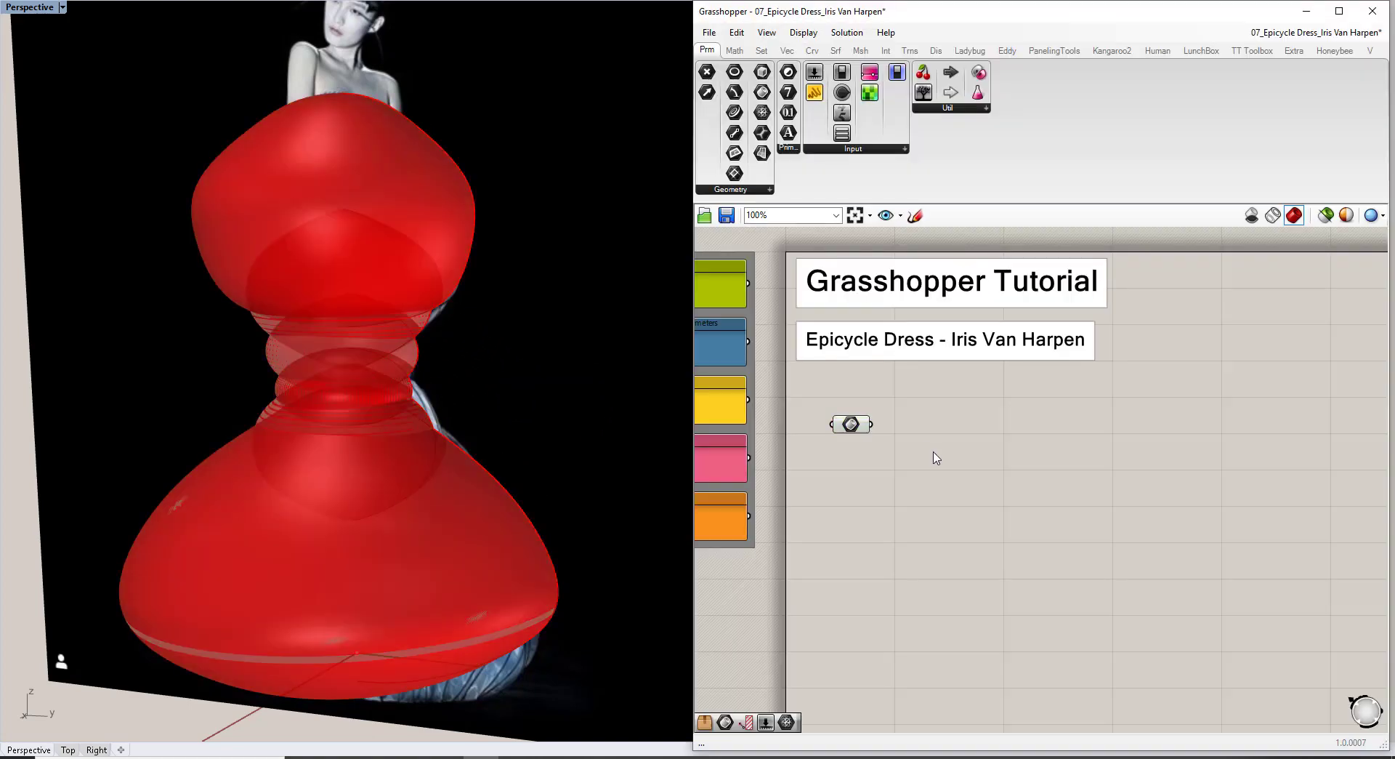
# Rename the Brep parameter as Ref Spheres.
pyautogui.moveTo(560, 321); pyautogui.dragTo(449, 380, button='right')
pyautogui.moveTo(900, 457); pyautogui.dragTo(790, 376)
pyautogui.click(840, 387)
pyautogui.scroll(3, 846, 422)
pyautogui.rightClick(852, 429)
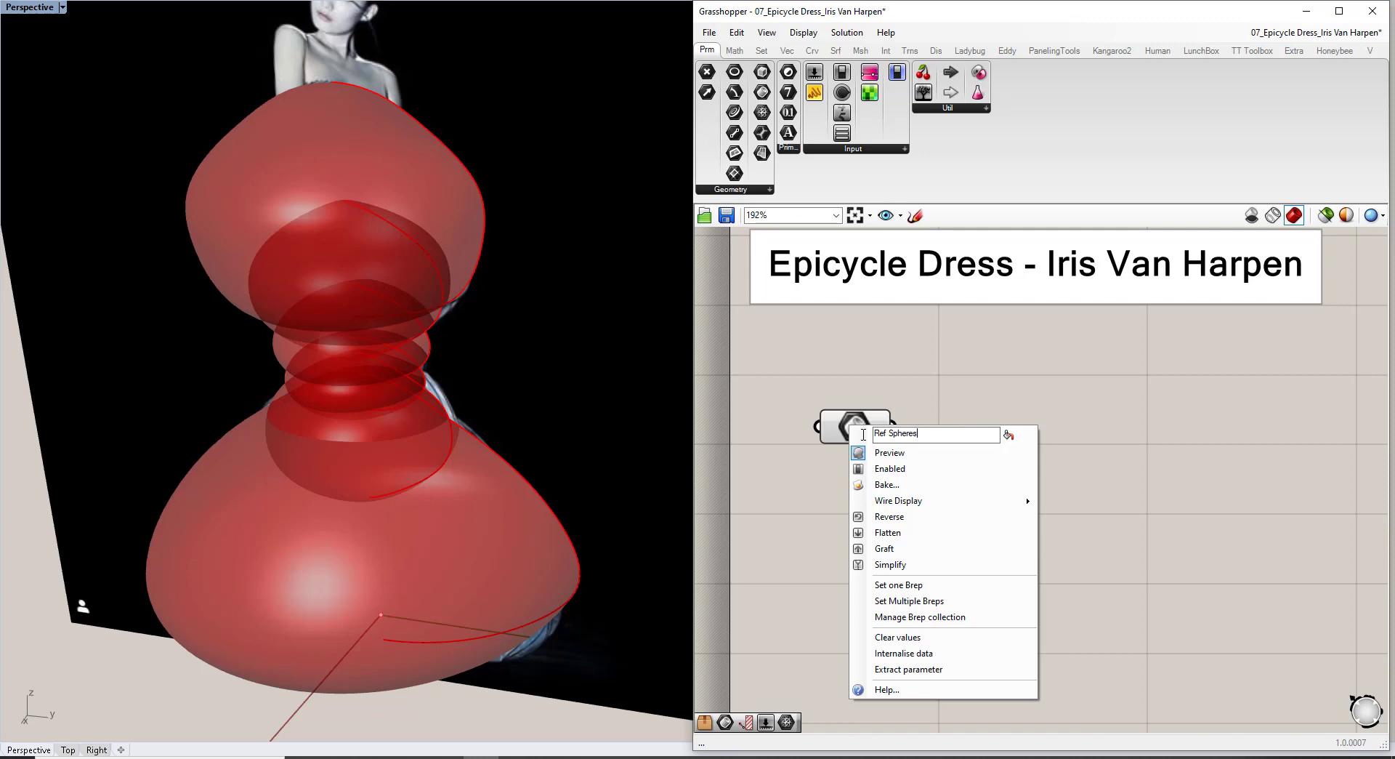
pyautogui.click(1010, 437)
pyautogui.click(1000, 383)
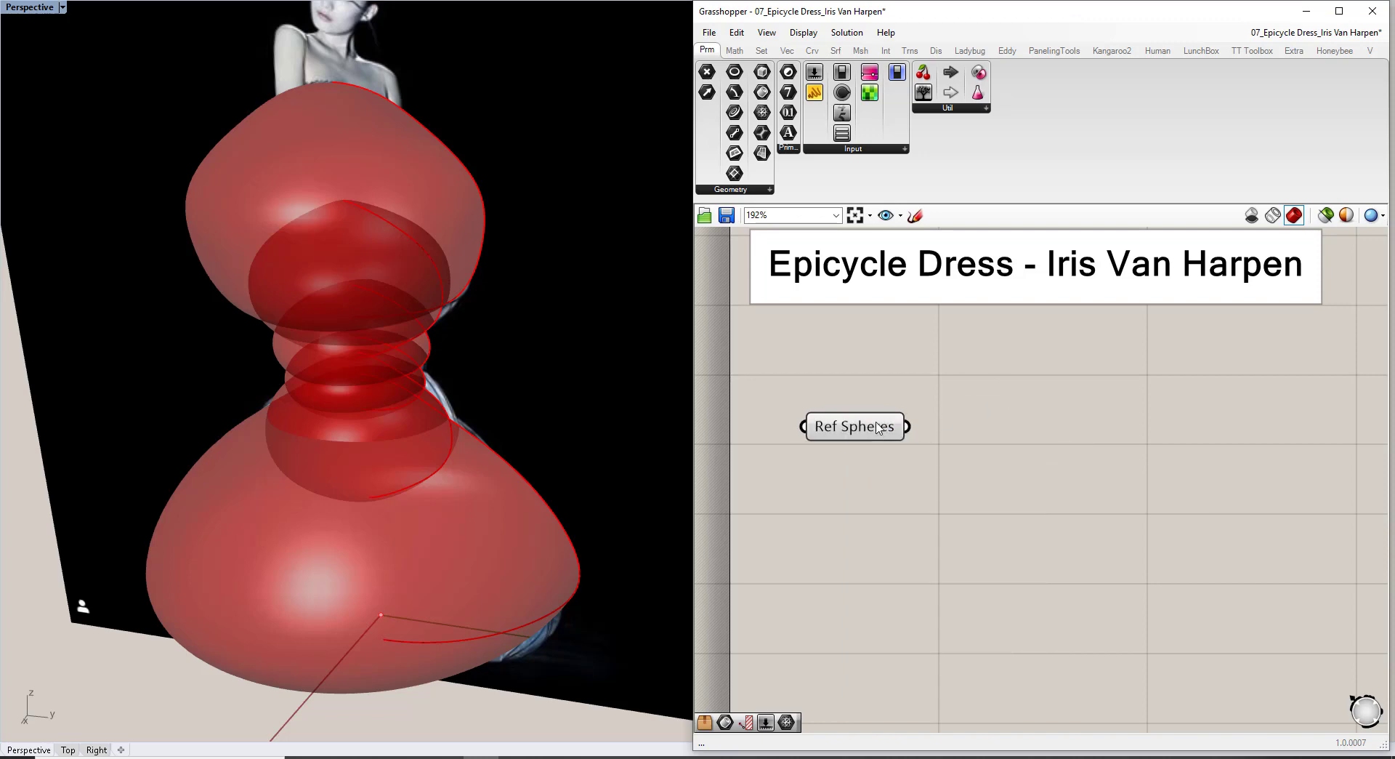
# Put Ref Spheres in a group and give it the green colour of the Geometry Inputs legend.
pyautogui.moveTo(876, 422); pyautogui.dragTo(888, 426)
pyautogui.hotkey('ctrl', 'g')
pyautogui.click(864, 364)
pyautogui.scroll(-4, 1030, 423)
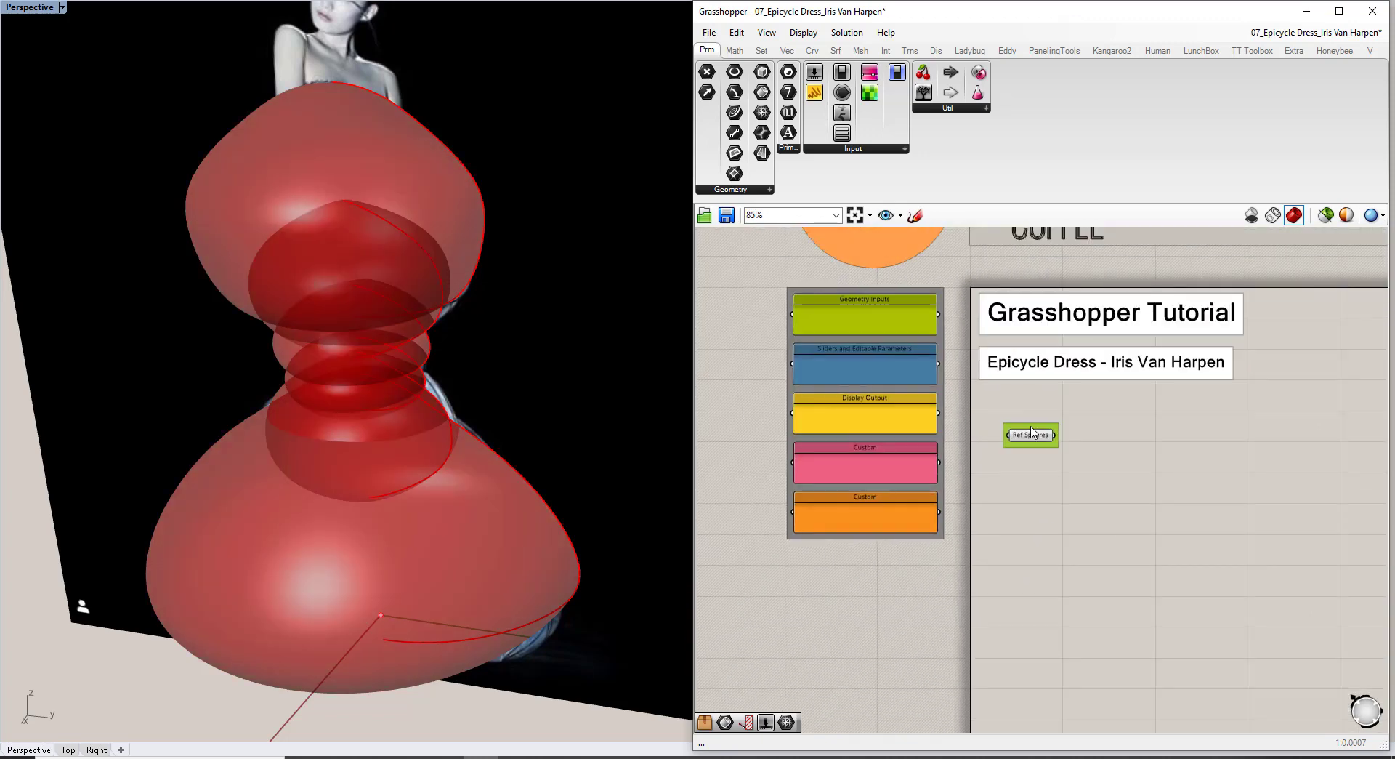
pyautogui.rightClick(1032, 431)
pyautogui.moveTo(1098, 582)
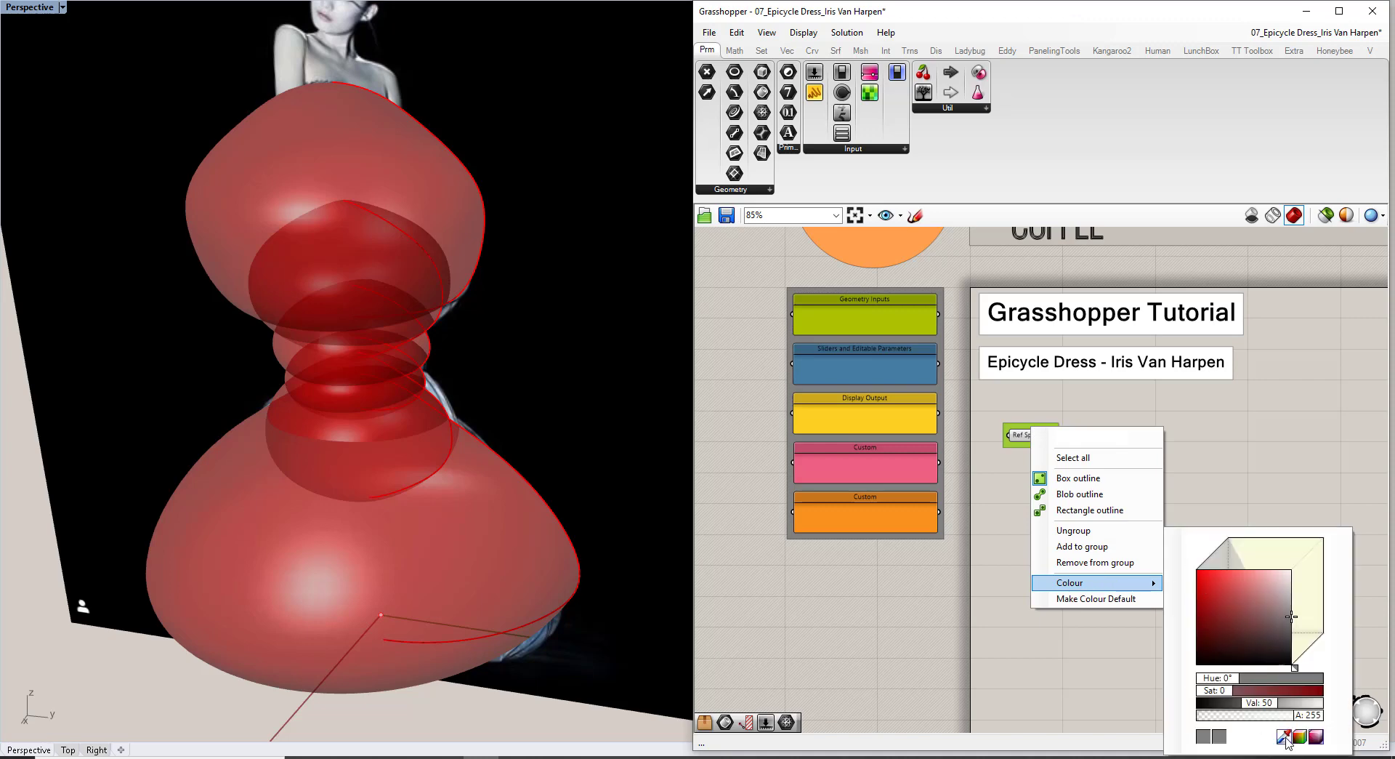
pyautogui.moveTo(1285, 738); pyautogui.dragTo(920, 321)
pyautogui.click(1008, 494)
pyautogui.moveTo(1008, 494); pyautogui.dragTo(837, 482, button='right')
pyautogui.scroll(3, 881, 451)
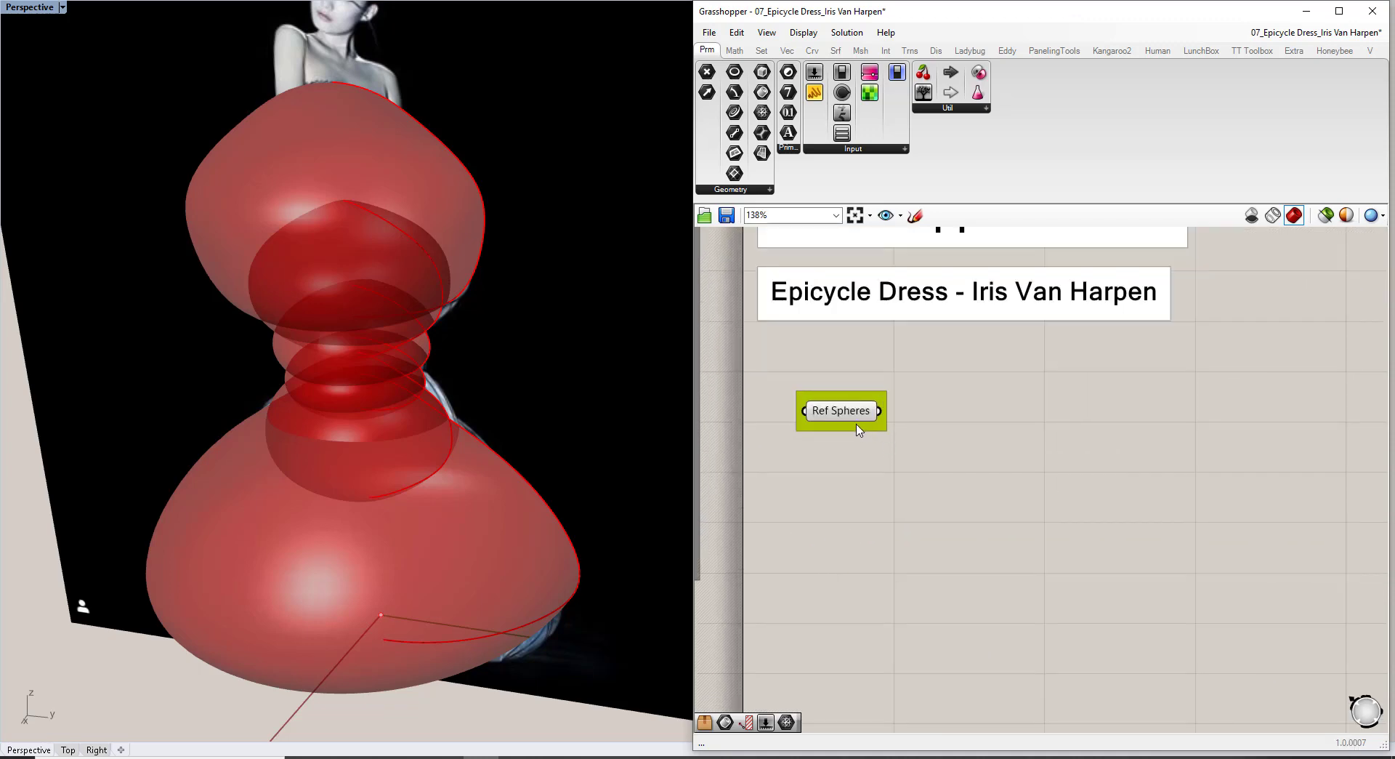
# Inspect the referenced spheres and the point object at the origin inside the skirt's base.
pyautogui.click(857, 423)
pyautogui.click(907, 473)
pyautogui.moveTo(517, 400); pyautogui.dragTo(307, 387, button='right')
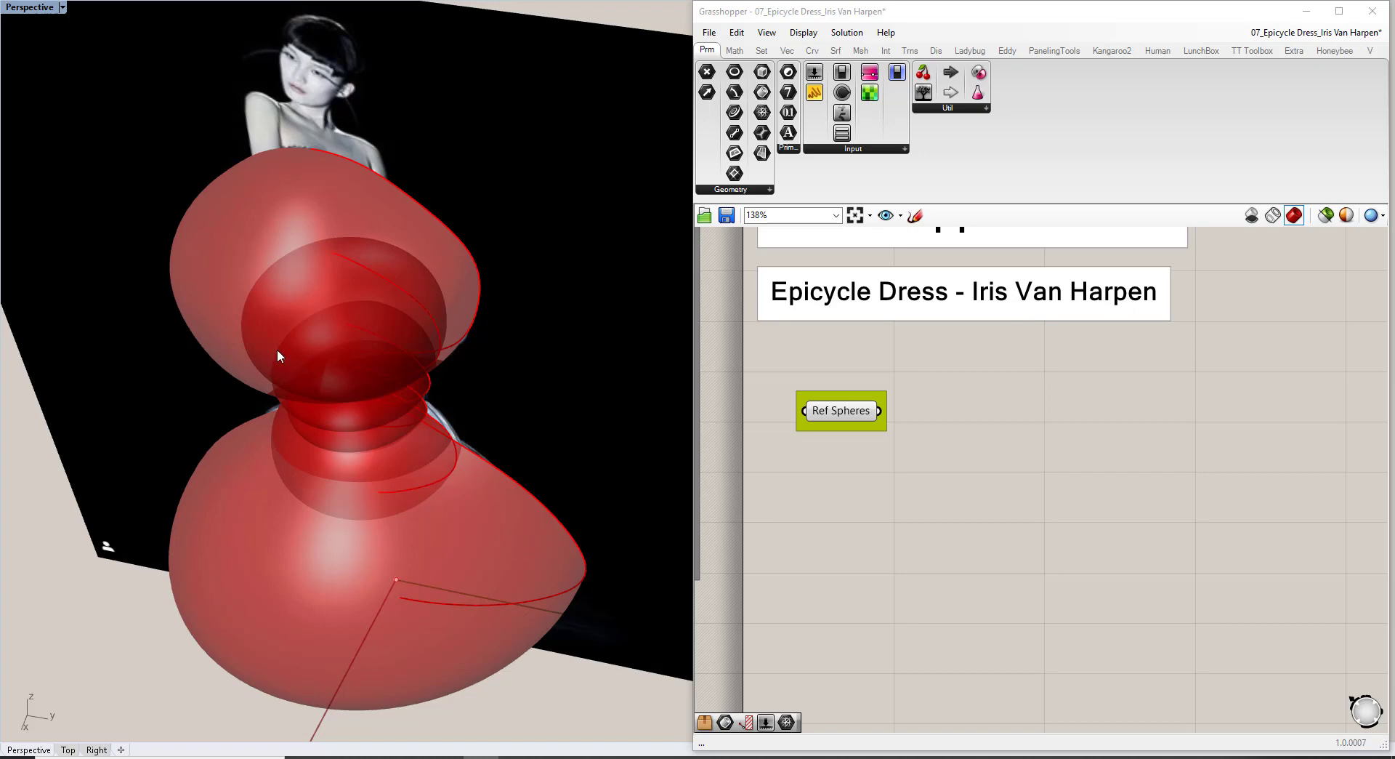
pyautogui.moveTo(272, 381); pyautogui.dragTo(259, 347, button='right')
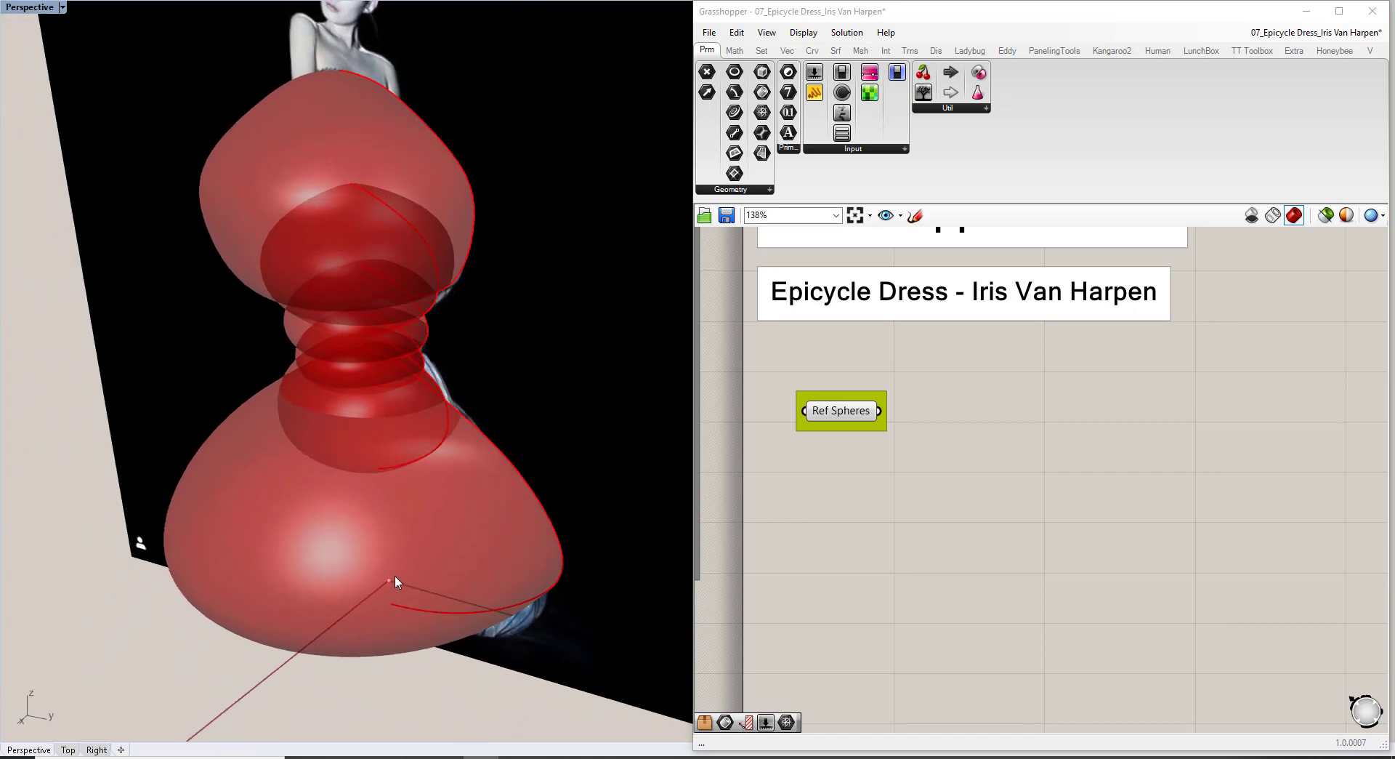
pyautogui.scroll(-3, 395, 575)
pyautogui.click(397, 435)
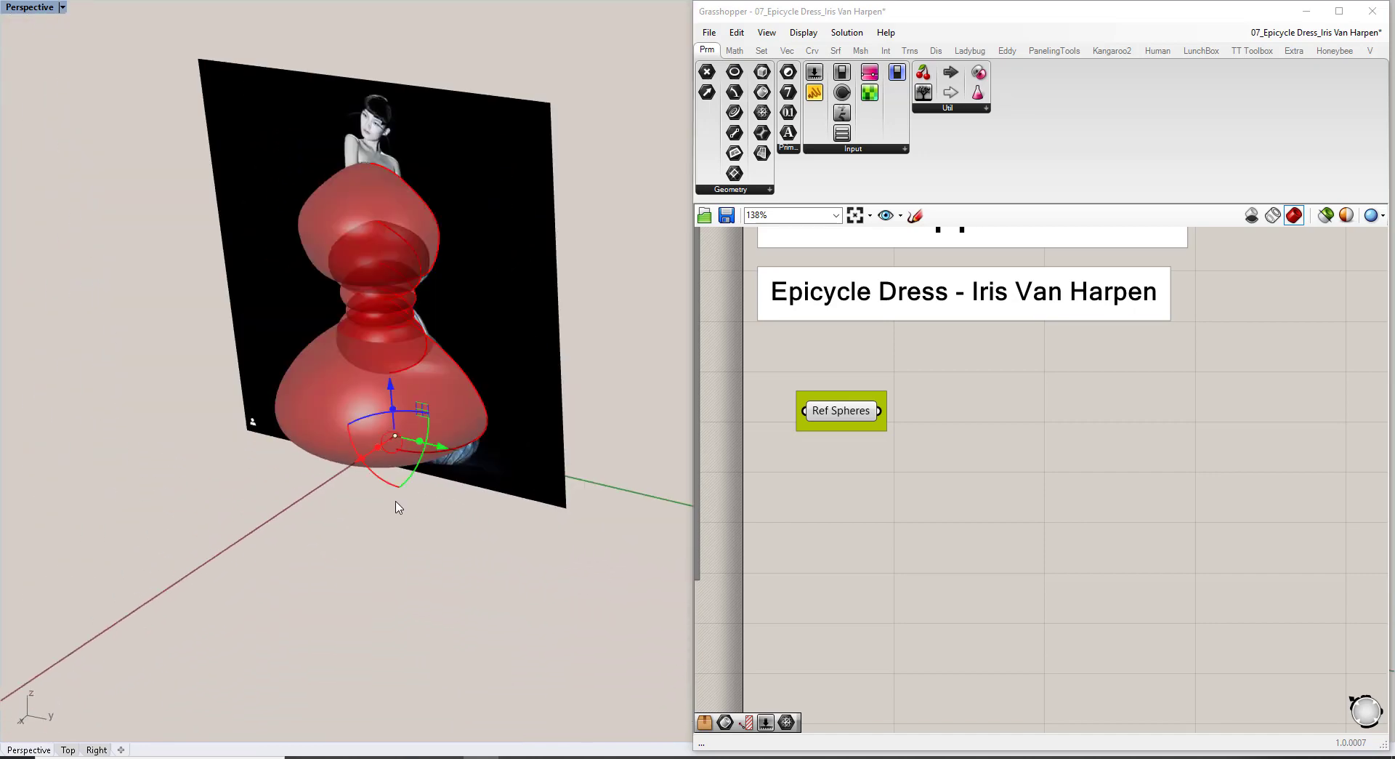
pyautogui.click(419, 524)
# Add a Point parameter below Ref Spheres and reference the point object at the origin in it.
pyautogui.moveTo(883, 545); pyautogui.dragTo(877, 459, button='right')
pyautogui.doubleClick(856, 477)
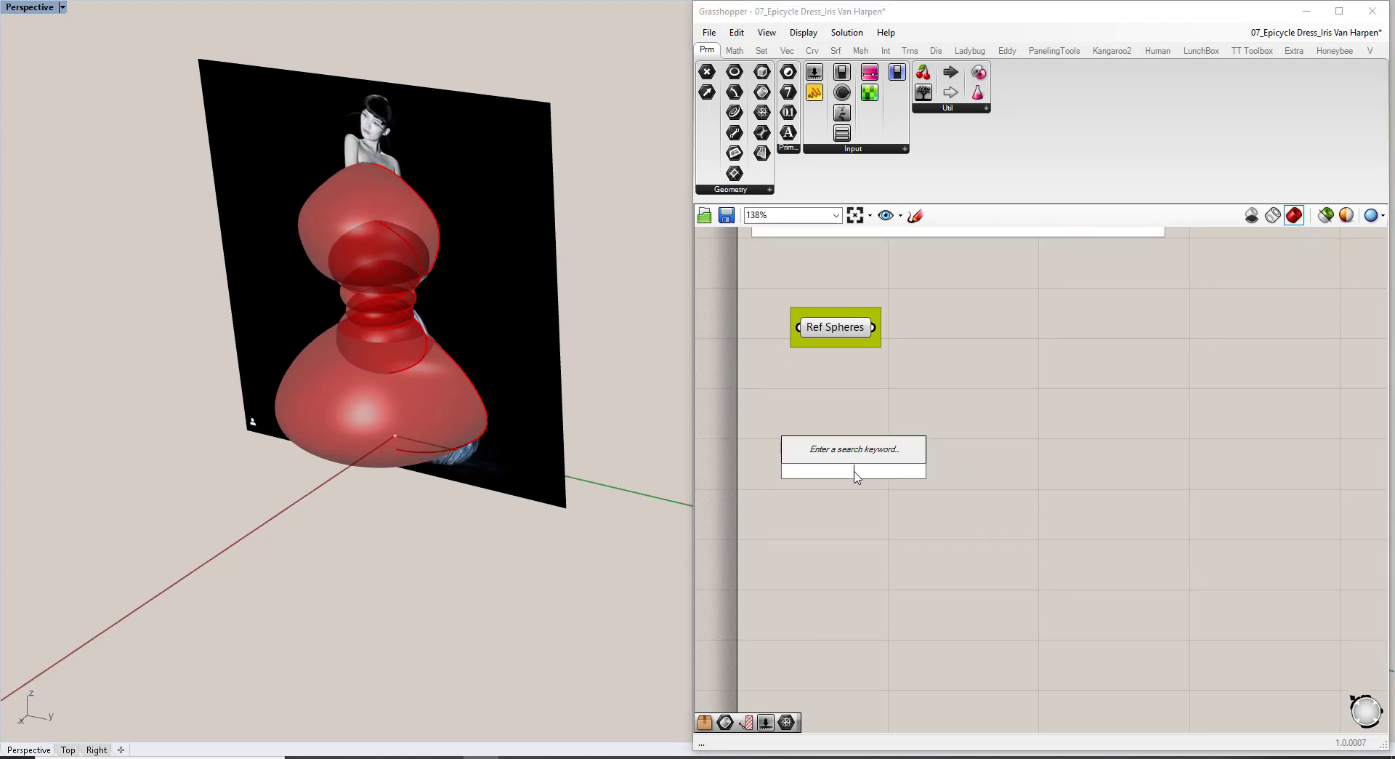
pyautogui.write('point')
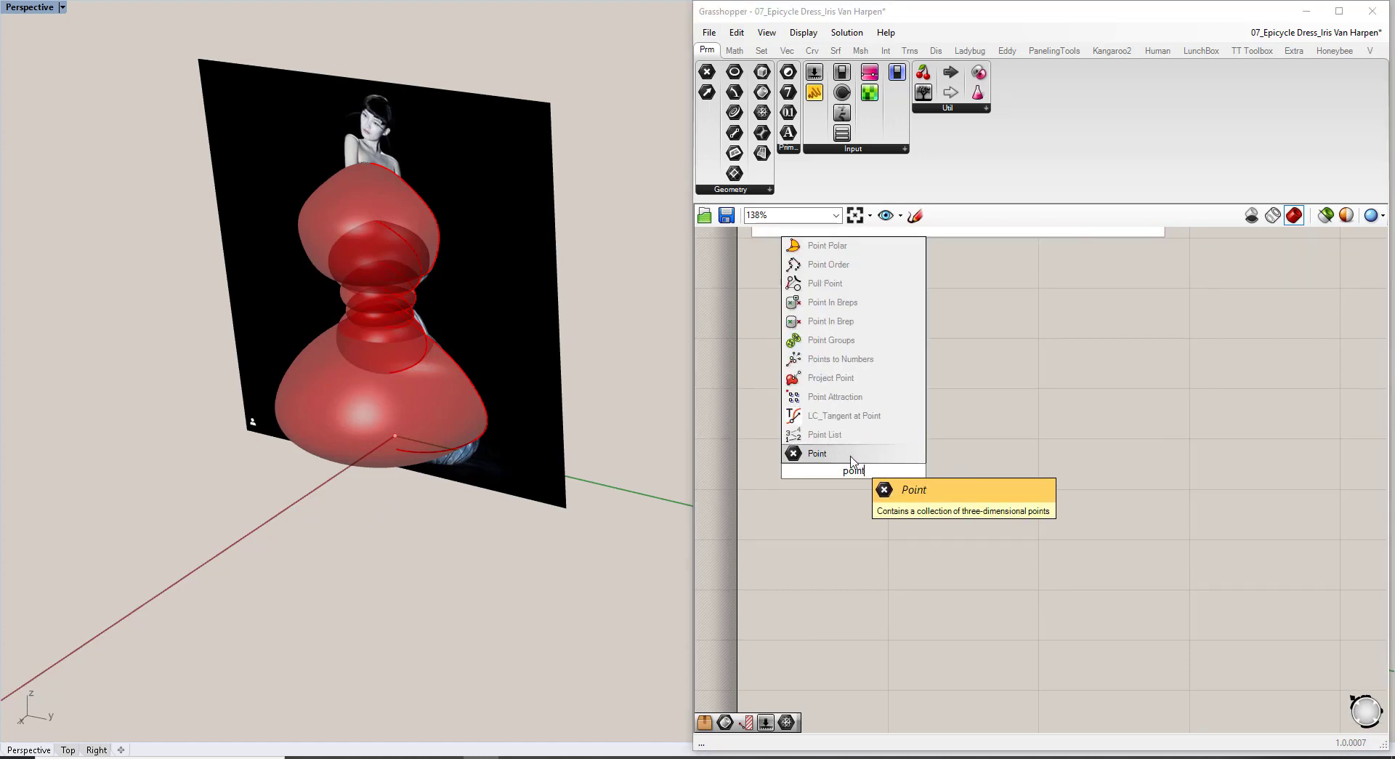
pyautogui.press('Return')
pyautogui.moveTo(850, 469); pyautogui.dragTo(822, 436)
pyautogui.rightClick(822, 436)
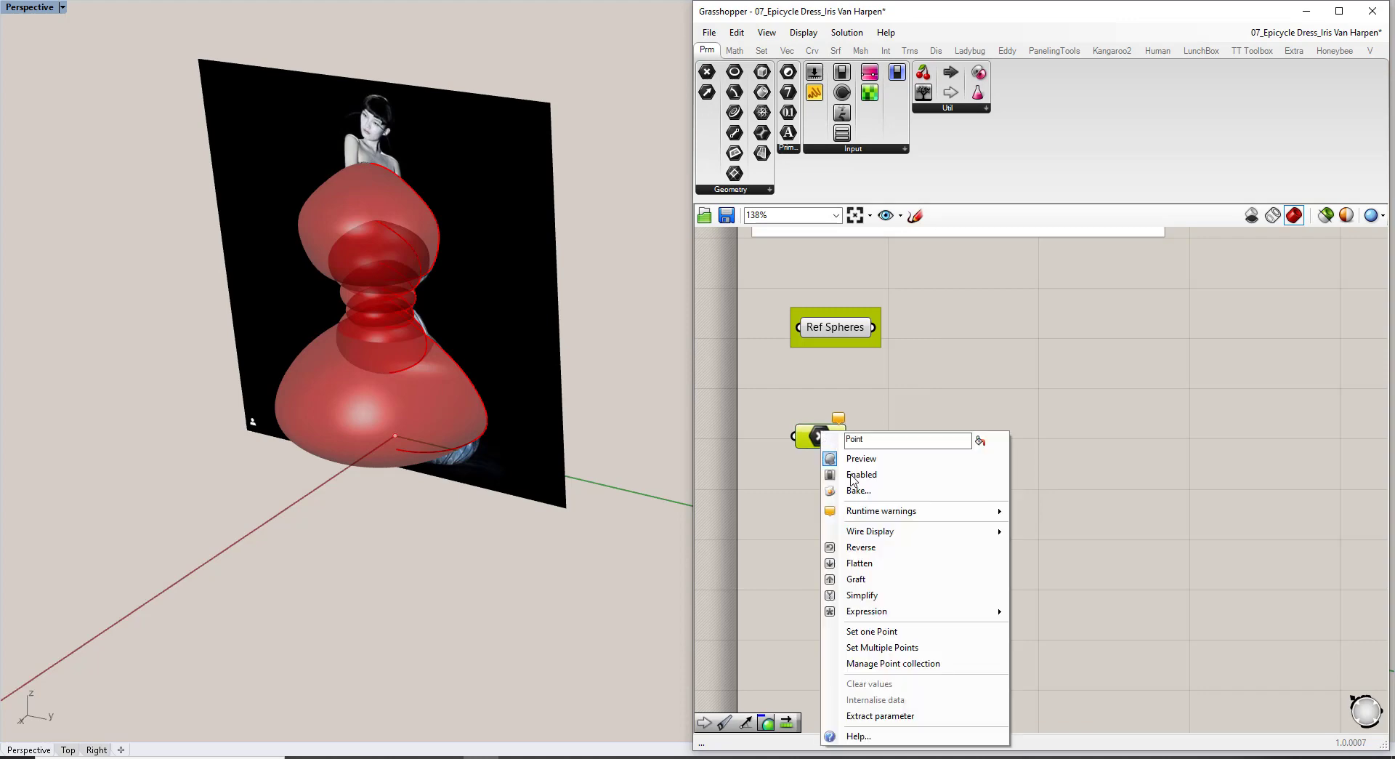
pyautogui.click(883, 632)
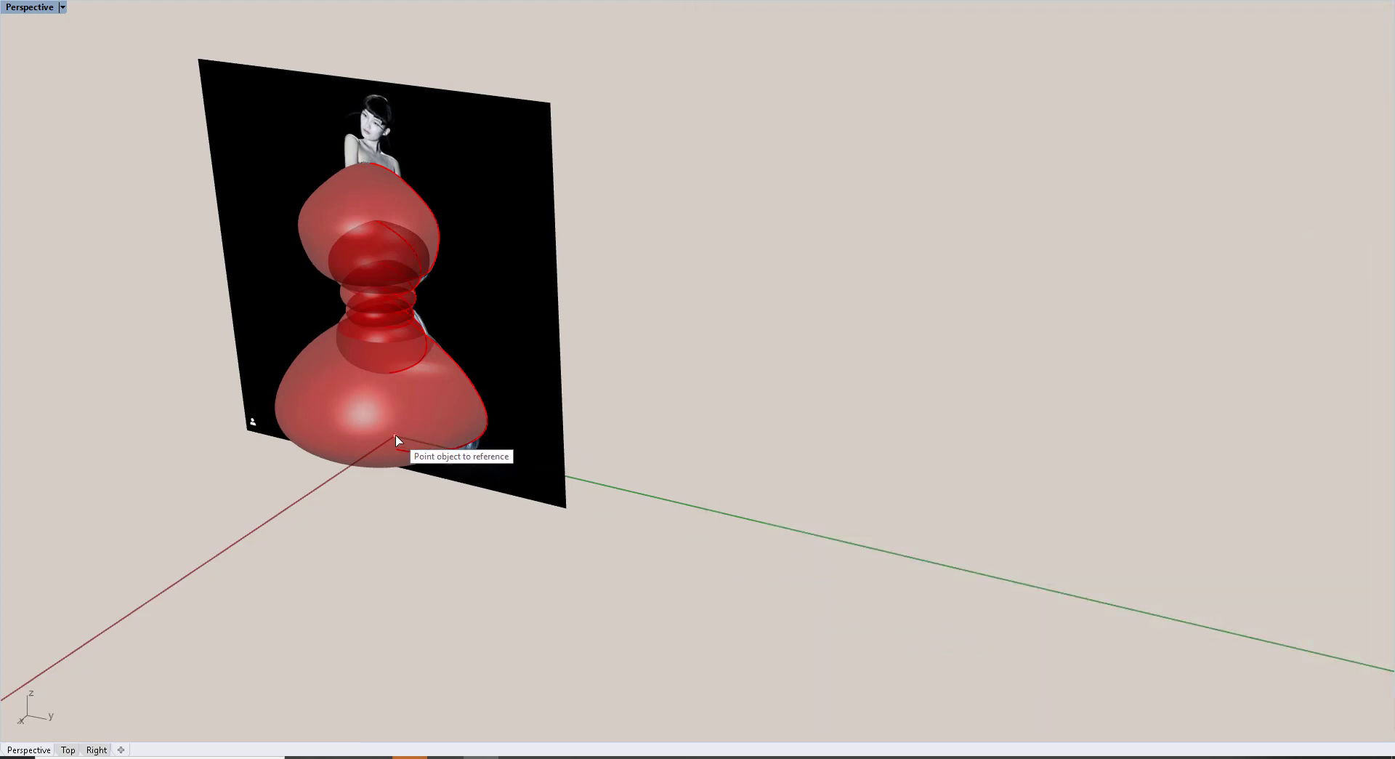
pyautogui.click(395, 435)
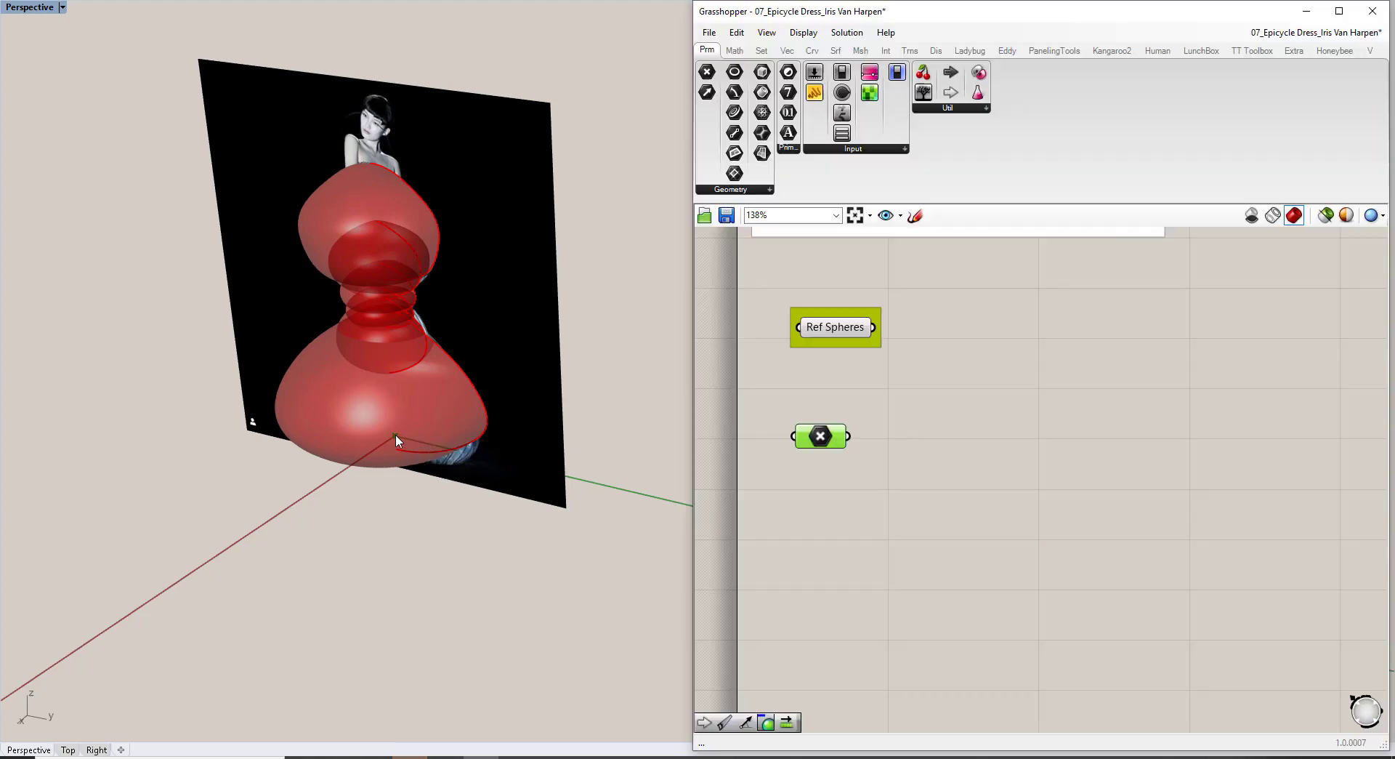
# Rename the Point parameter as Base PT, group it in the Ref Spheres green, and line the group up below Ref Spheres.
pyautogui.rightClick(826, 439)
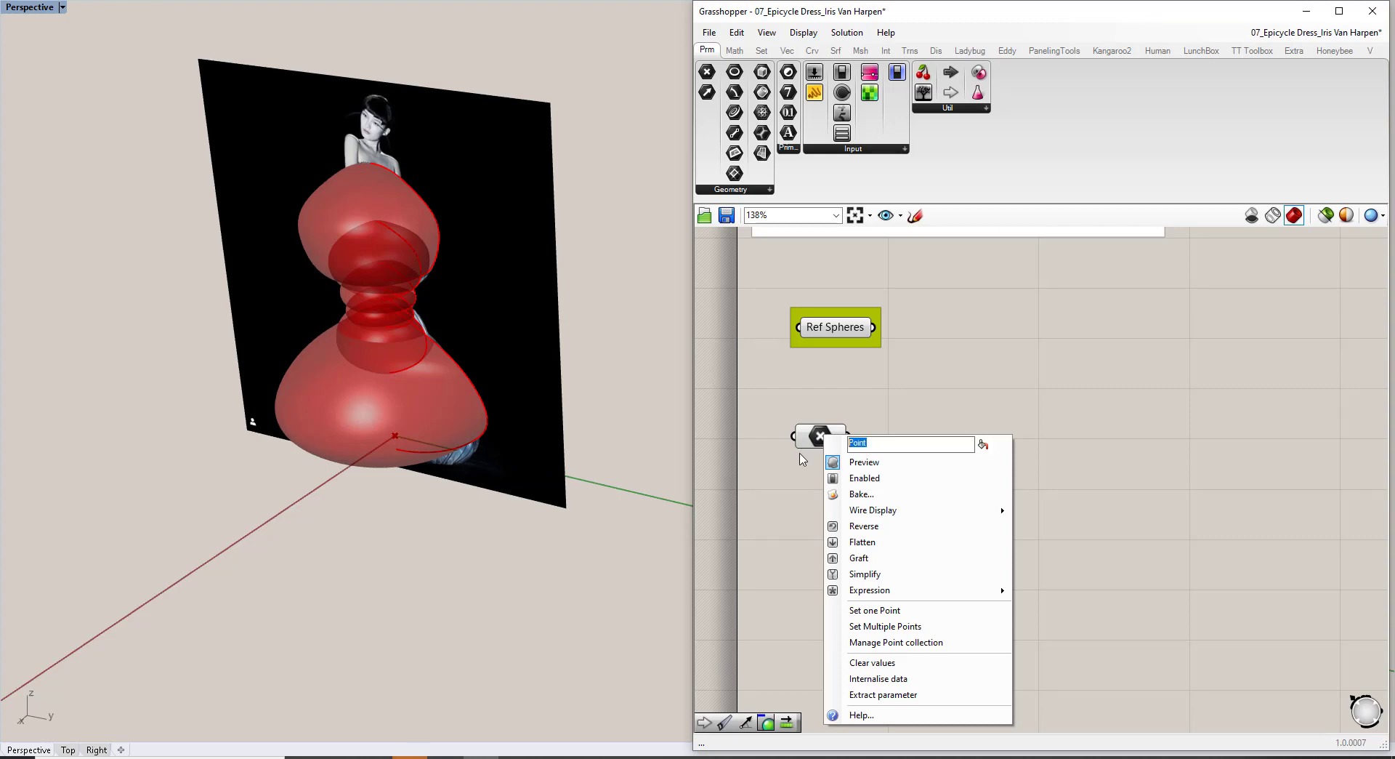
pyautogui.click(831, 434)
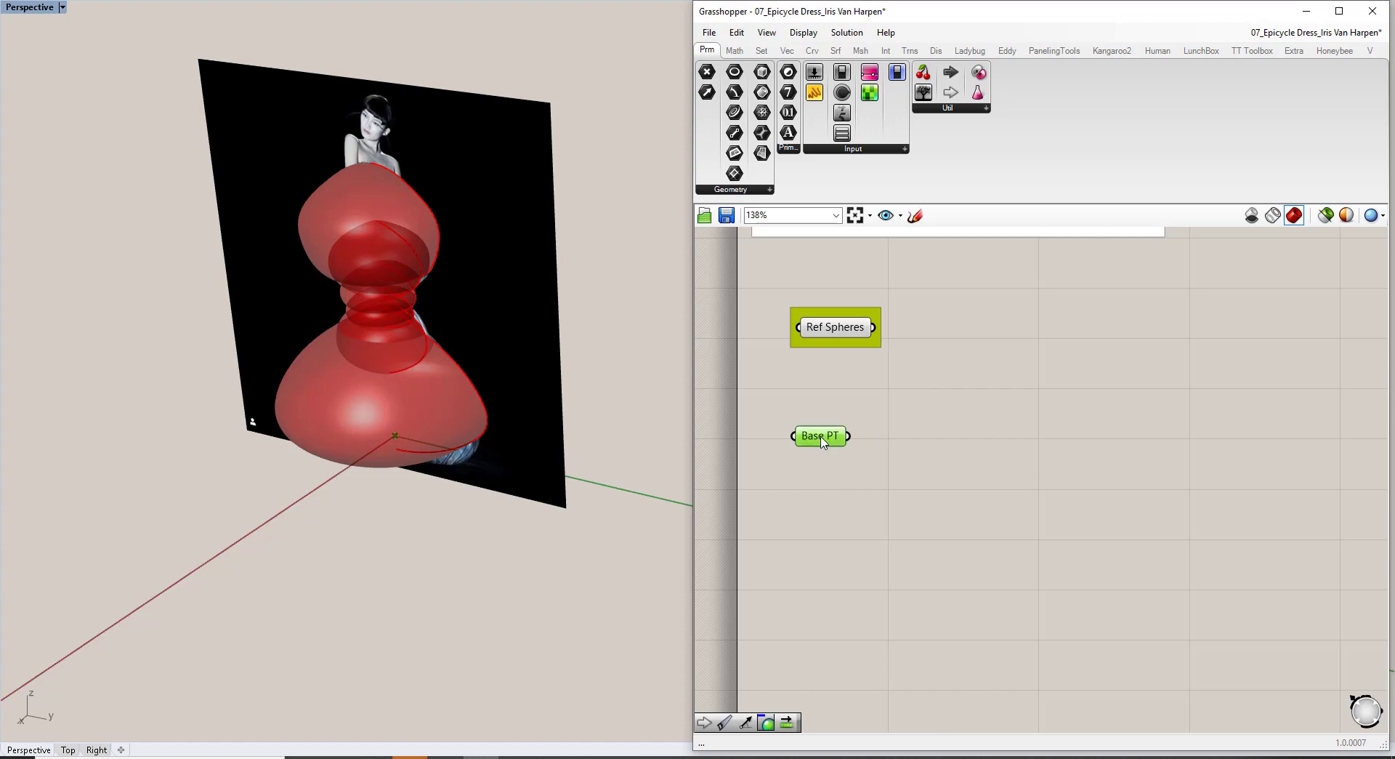
pyautogui.hotkey('ctrl', 'g')
pyautogui.rightClick(827, 421)
pyautogui.moveTo(917, 576)
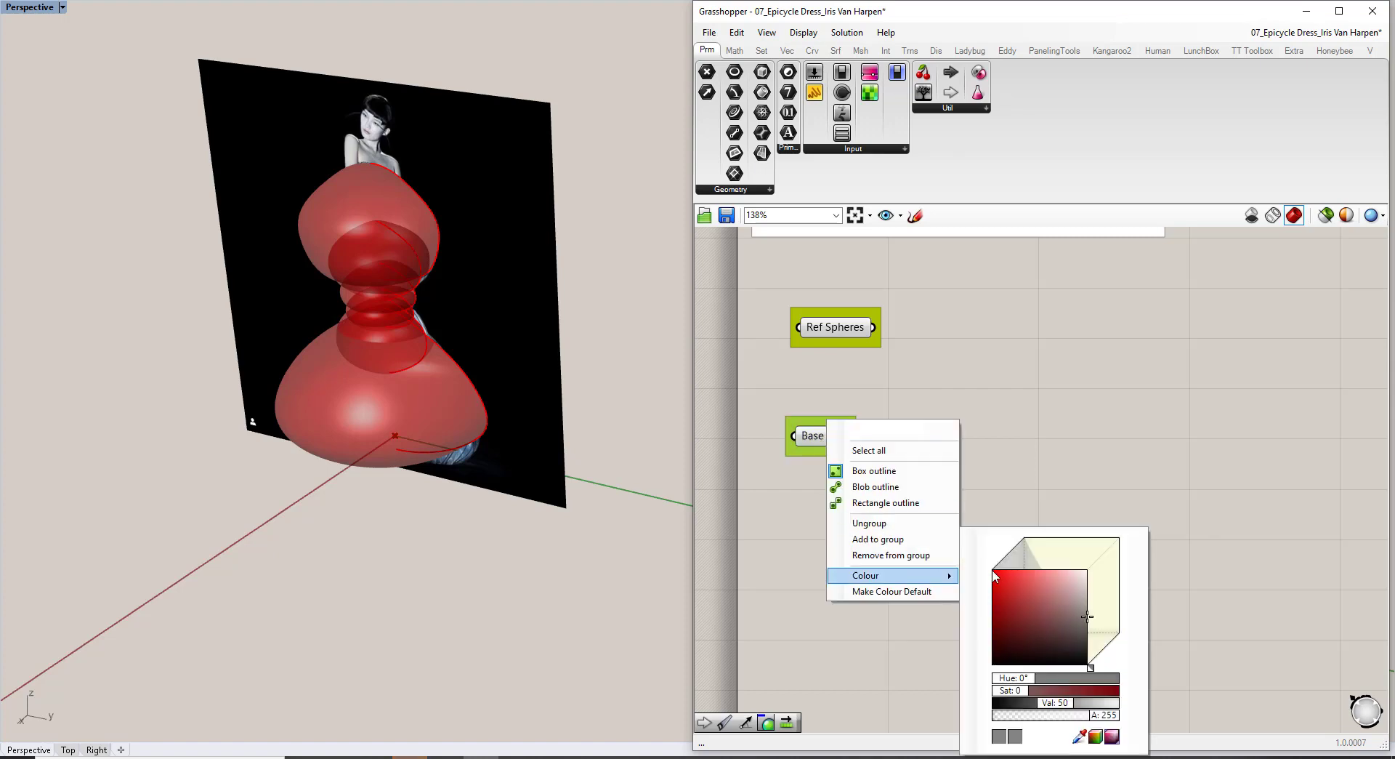
pyautogui.click(1079, 737)
pyautogui.click(852, 333)
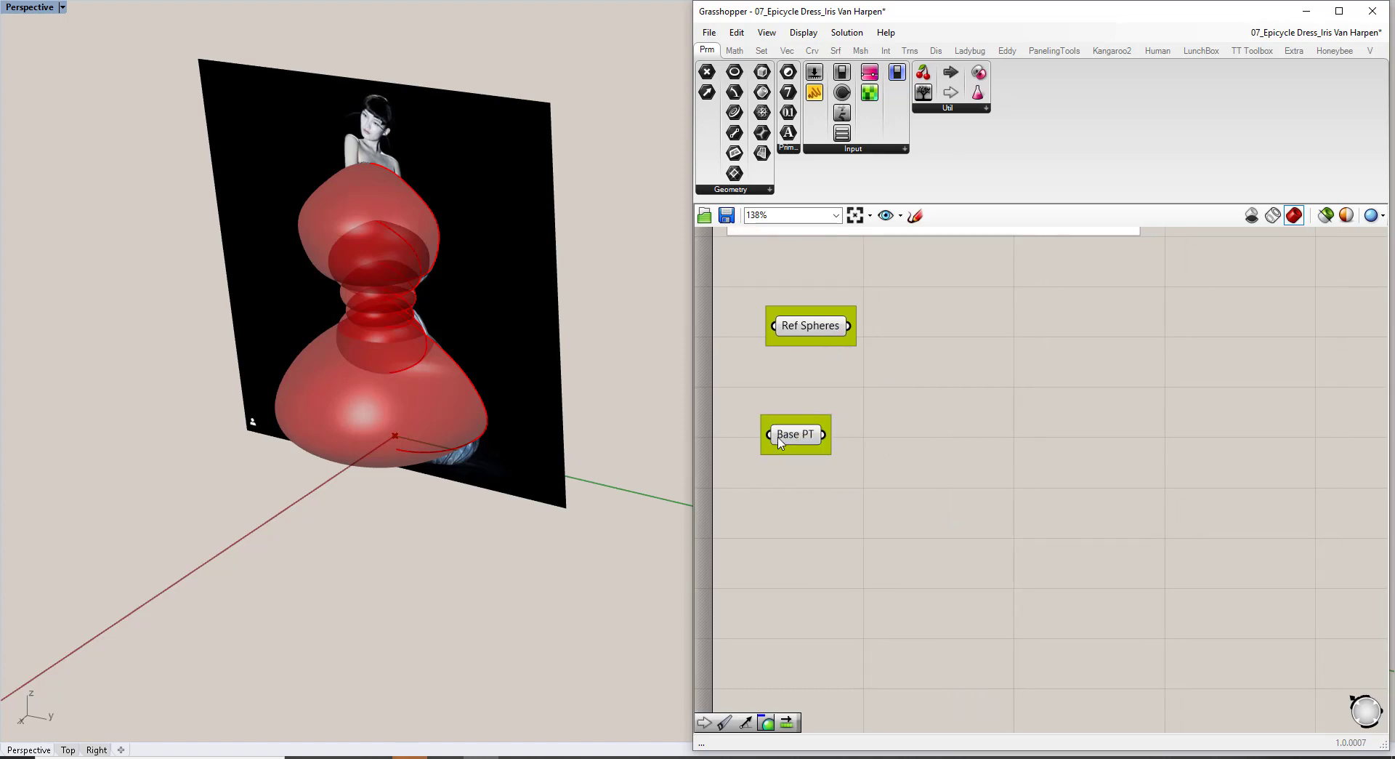
pyautogui.moveTo(779, 442); pyautogui.dragTo(784, 473)
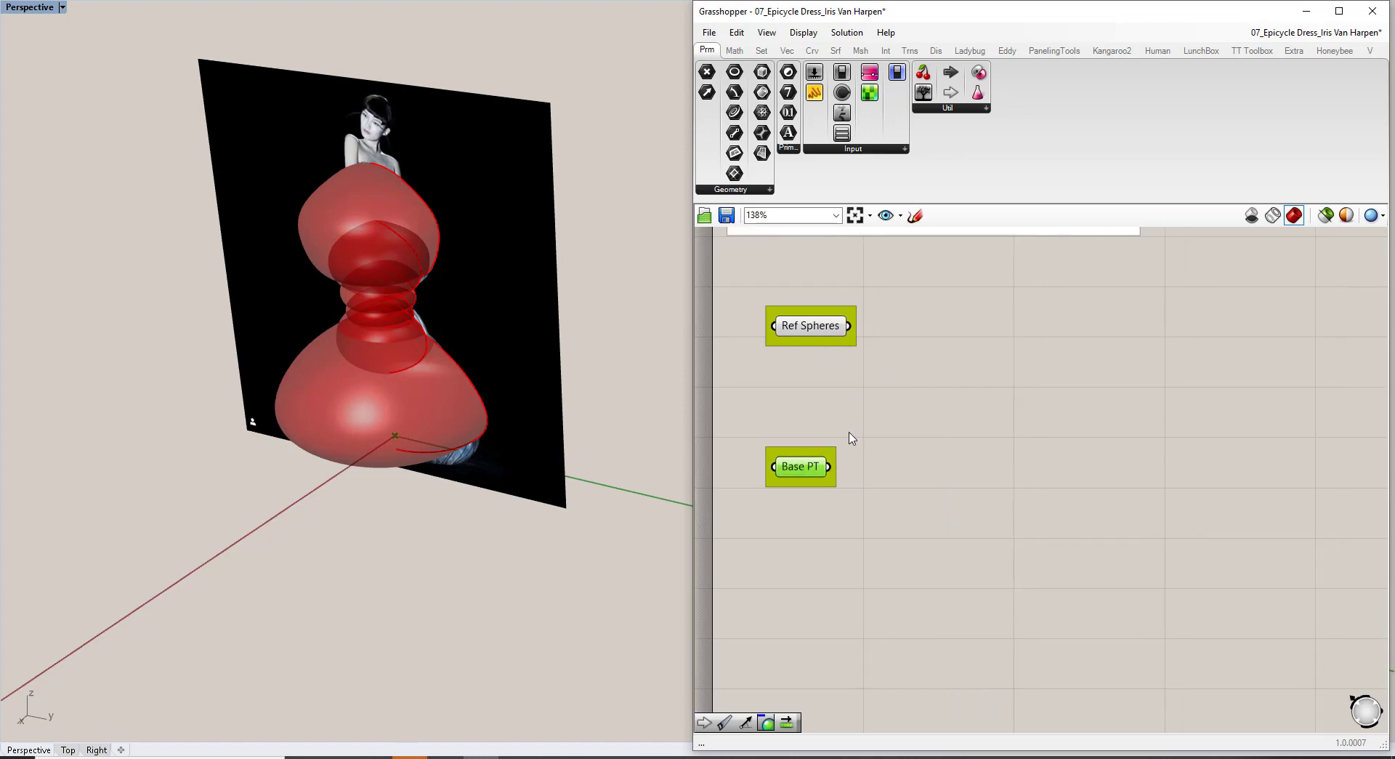
# Add a Line SDL component beside Base PT and connect Base PT to its Start input.
pyautogui.doubleClick(940, 470)
pyautogui.write('line')
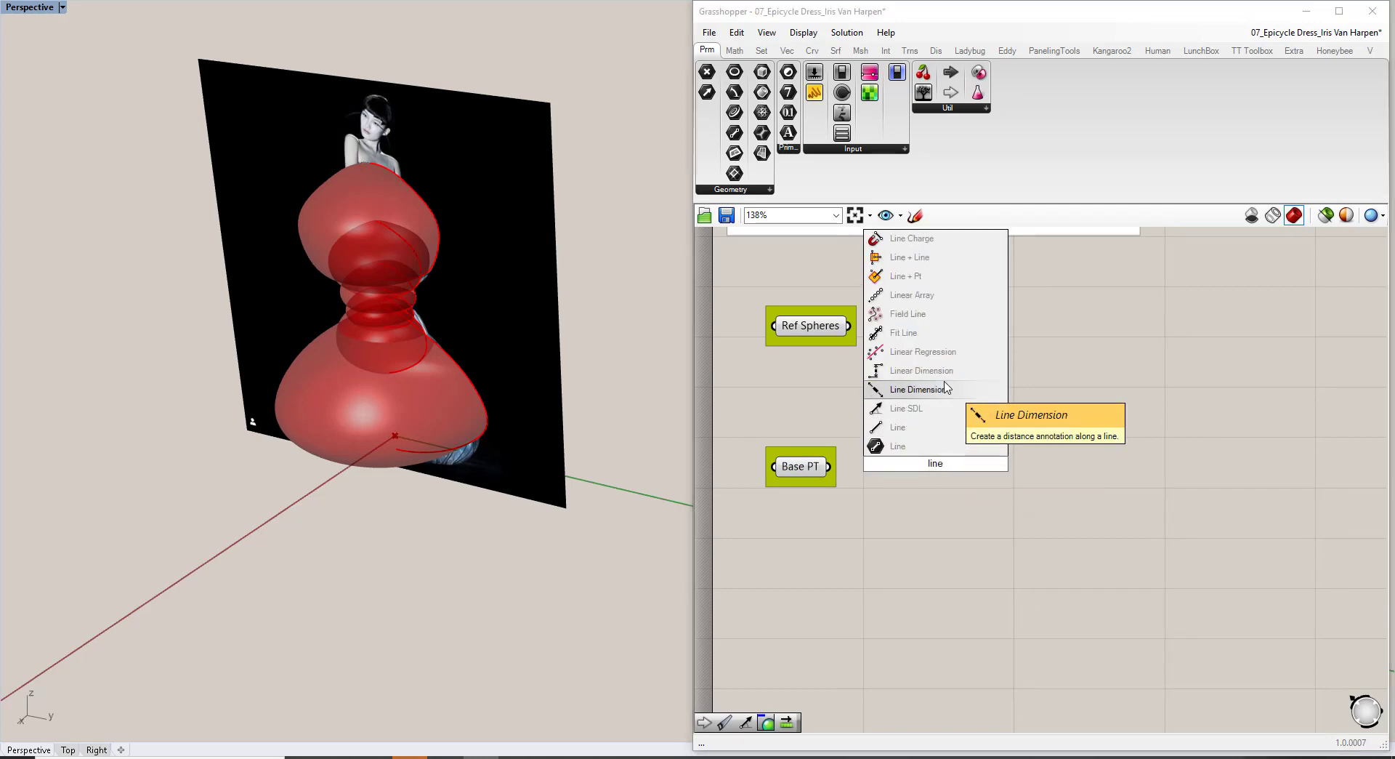
pyautogui.click(906, 408)
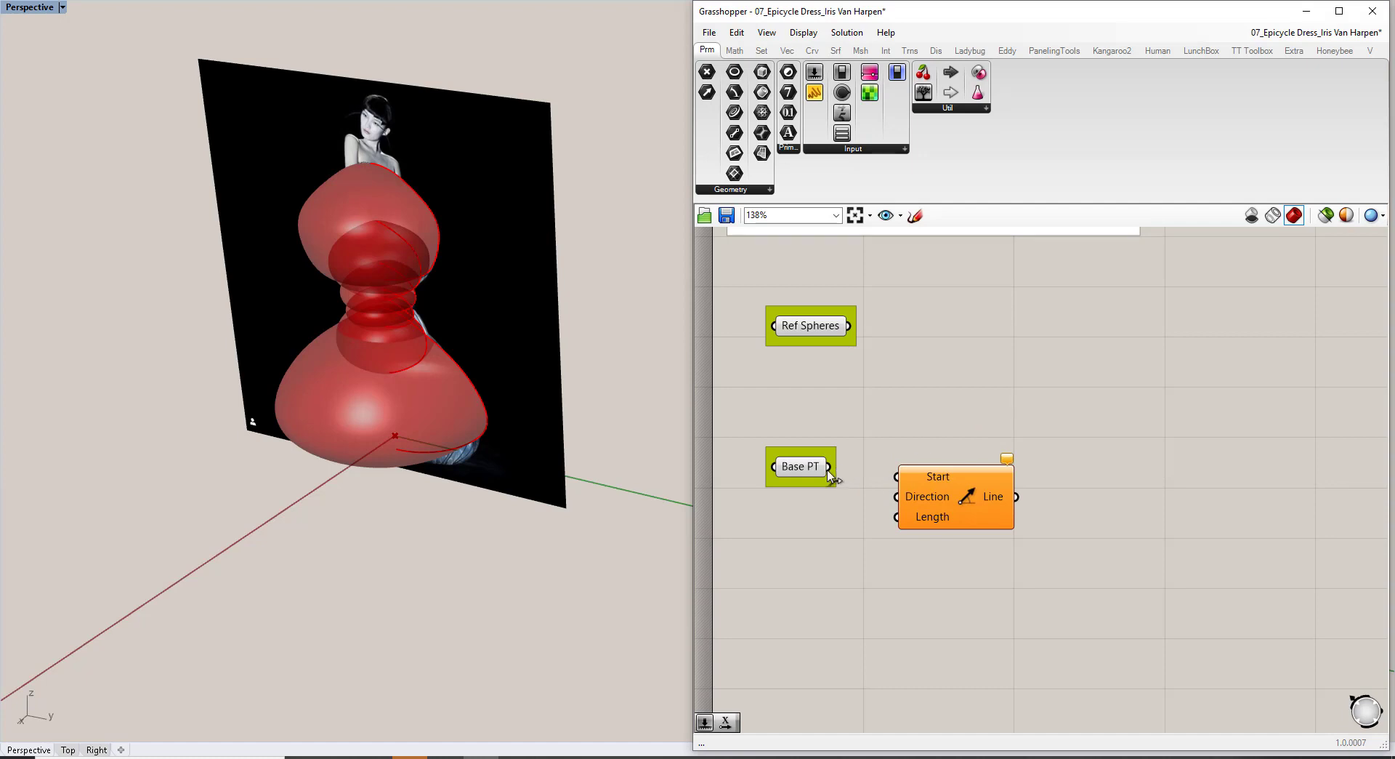
pyautogui.moveTo(828, 466); pyautogui.dragTo(1024, 476)
pyautogui.click(958, 533)
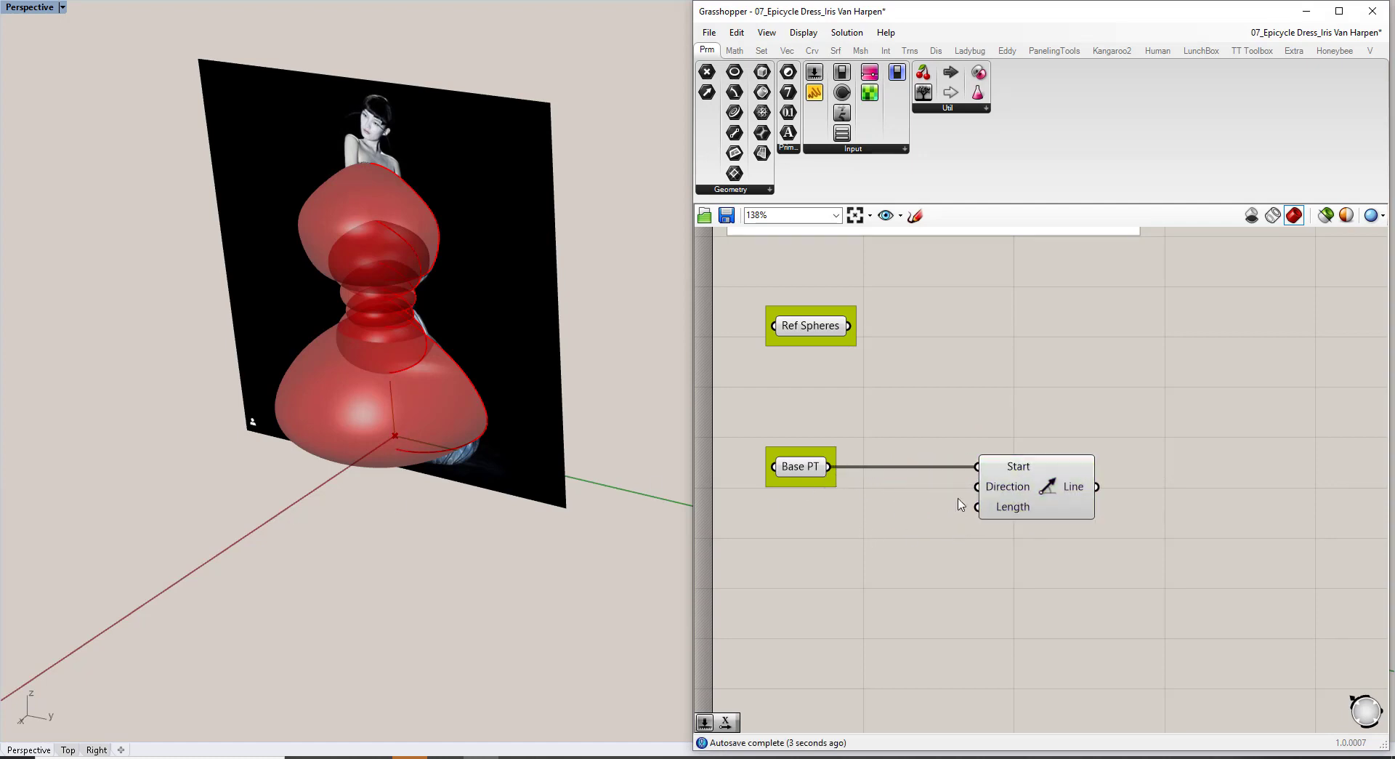
# Add a Unit X vector below Base PT and connect it to the line's Direction input.
pyautogui.doubleClick(862, 534)
pyautogui.write('x')
pyautogui.click(894, 508)
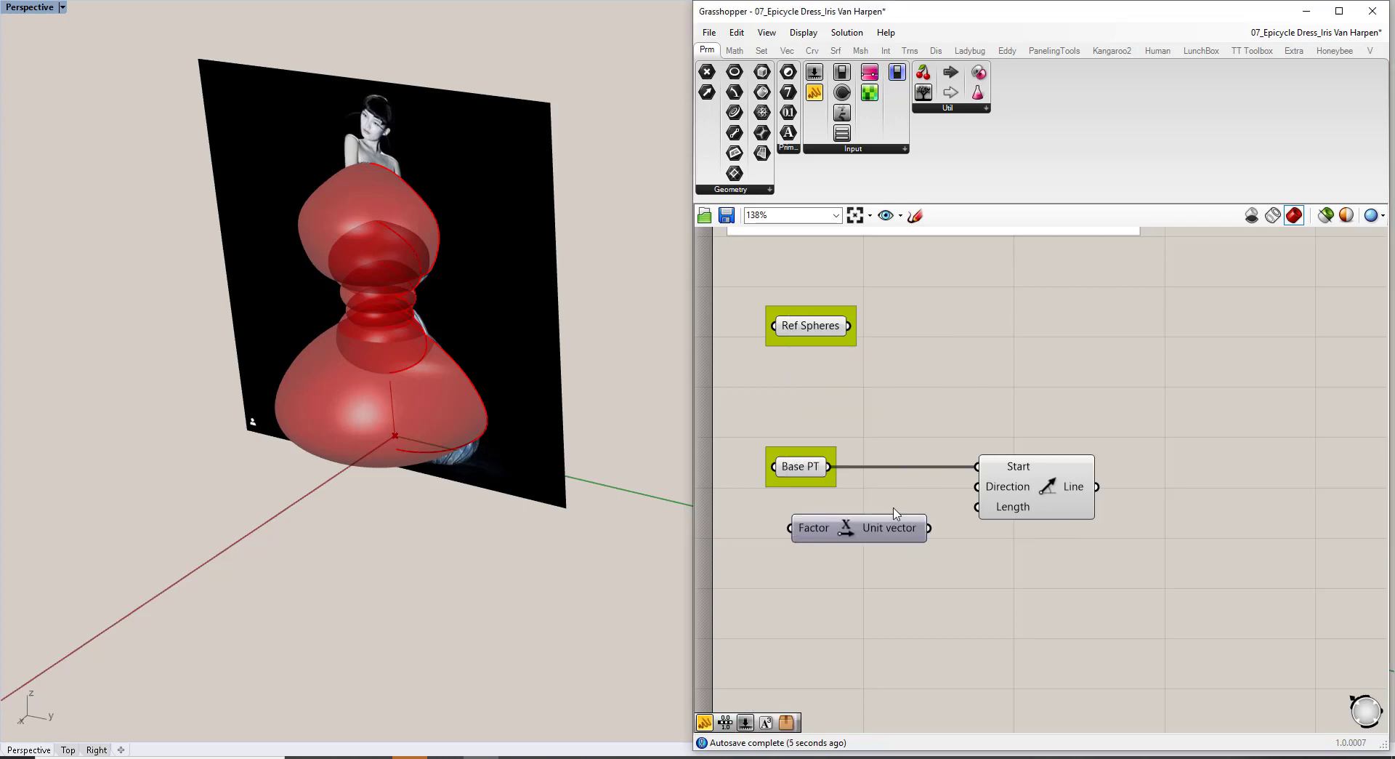
pyautogui.moveTo(930, 528); pyautogui.dragTo(1017, 485)
pyautogui.moveTo(499, 452); pyautogui.dragTo(532, 473, button='right')
pyautogui.moveTo(907, 574); pyautogui.dragTo(907, 530, button='right')
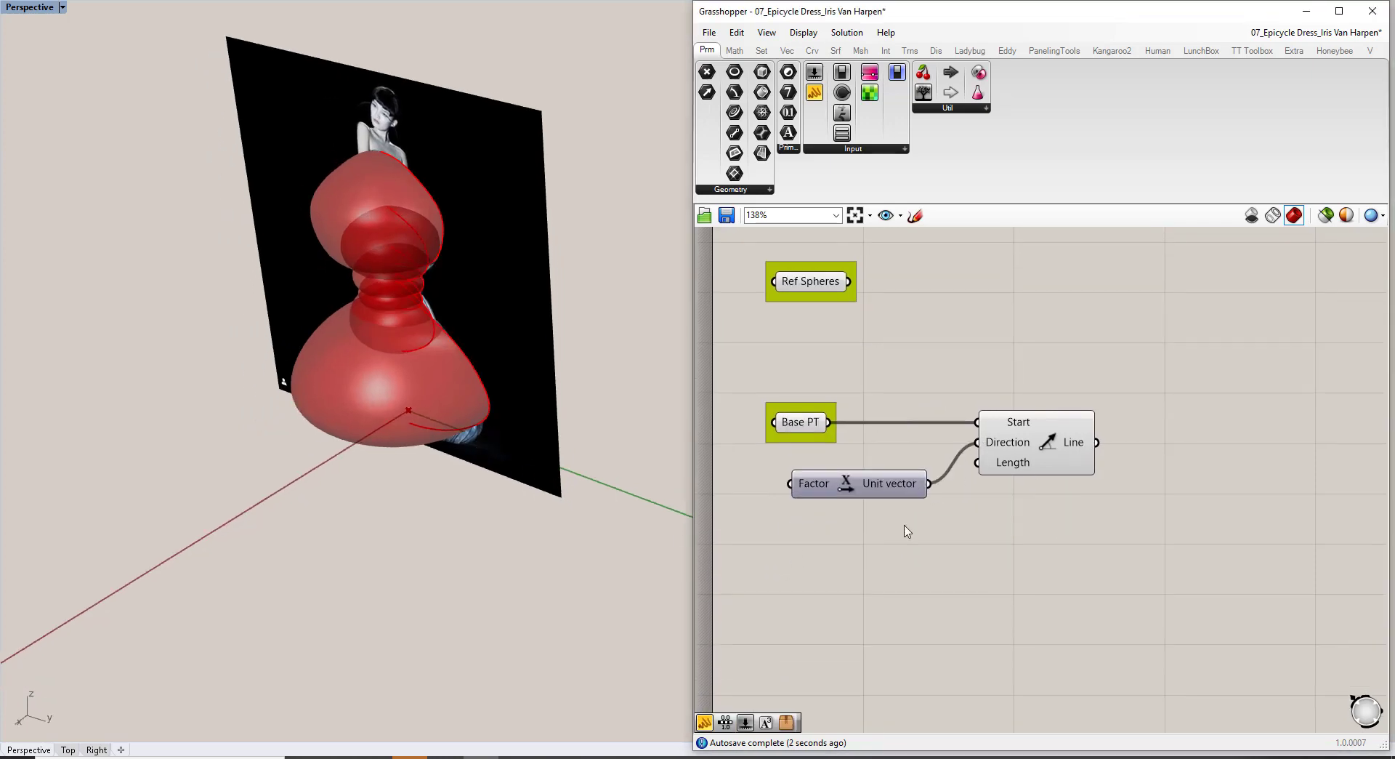
# Add a number slider set to 6 and connect it to the line's Length input.
pyautogui.doubleClick(905, 529)
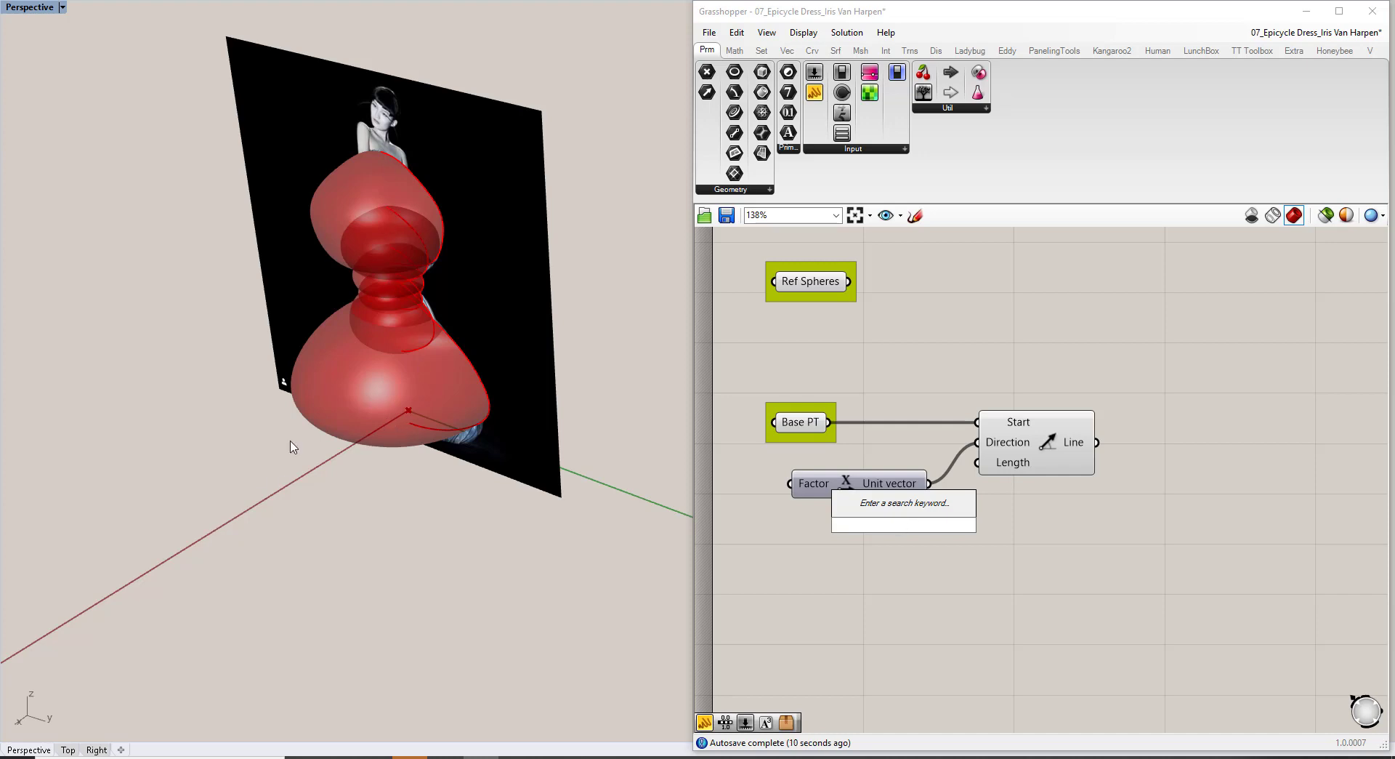
pyautogui.write('6')
pyautogui.press('Return')
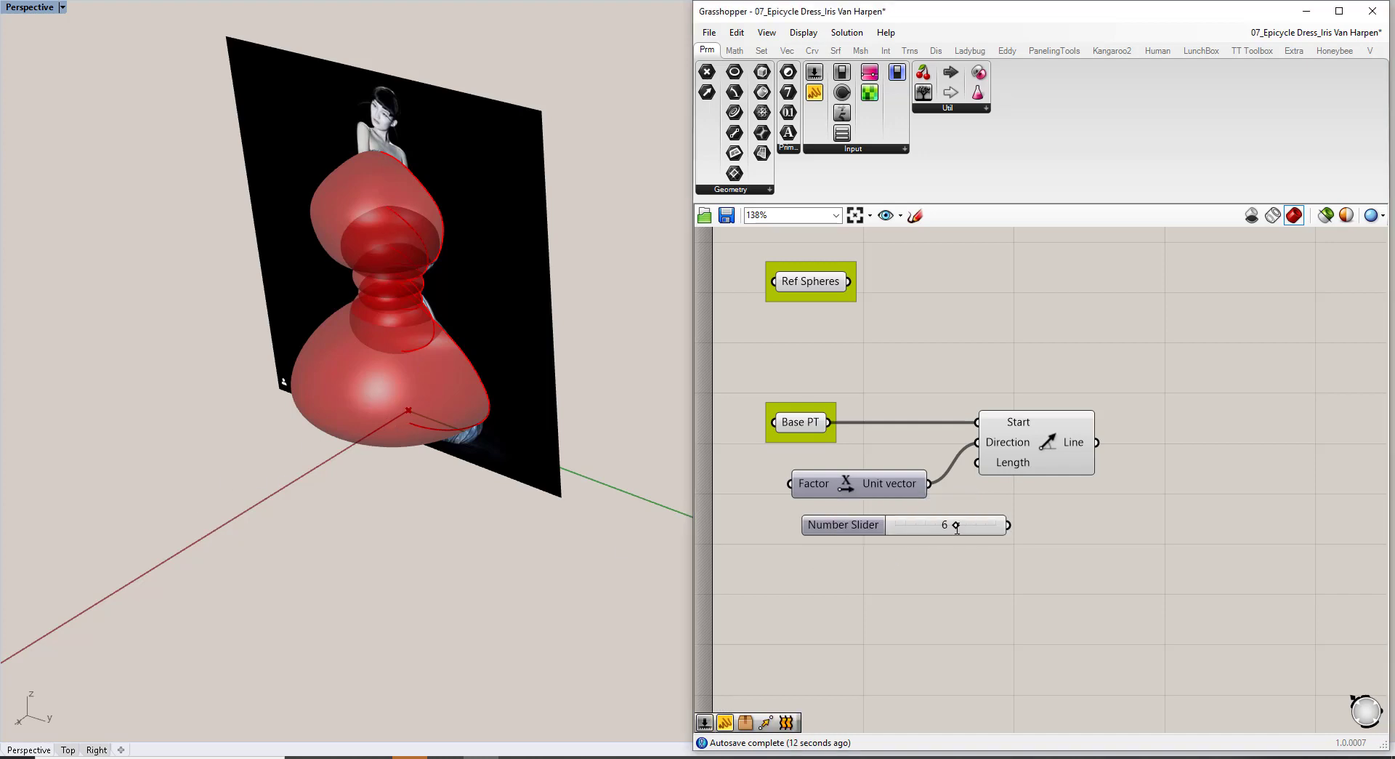
pyautogui.moveTo(957, 533); pyautogui.dragTo(978, 462)
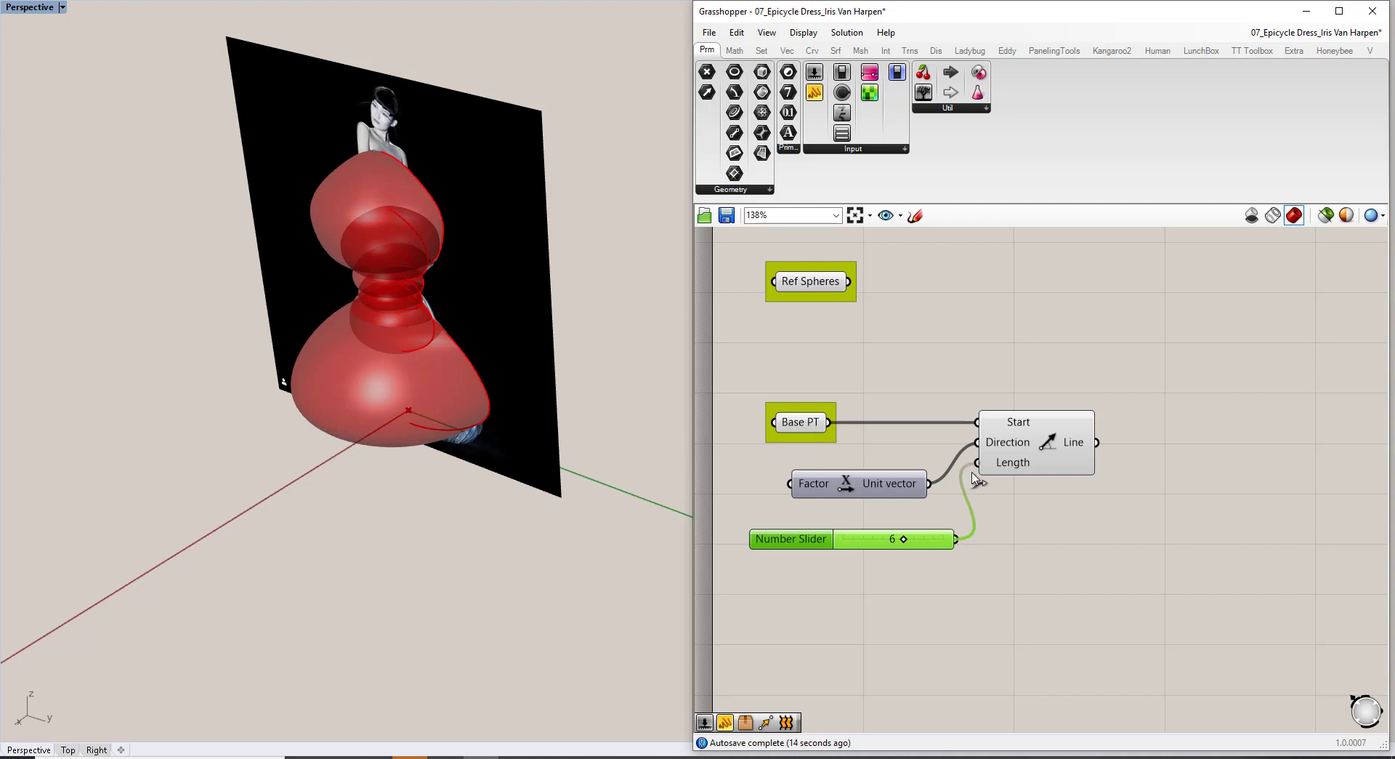
pyautogui.click(1084, 532)
pyautogui.click(1063, 440)
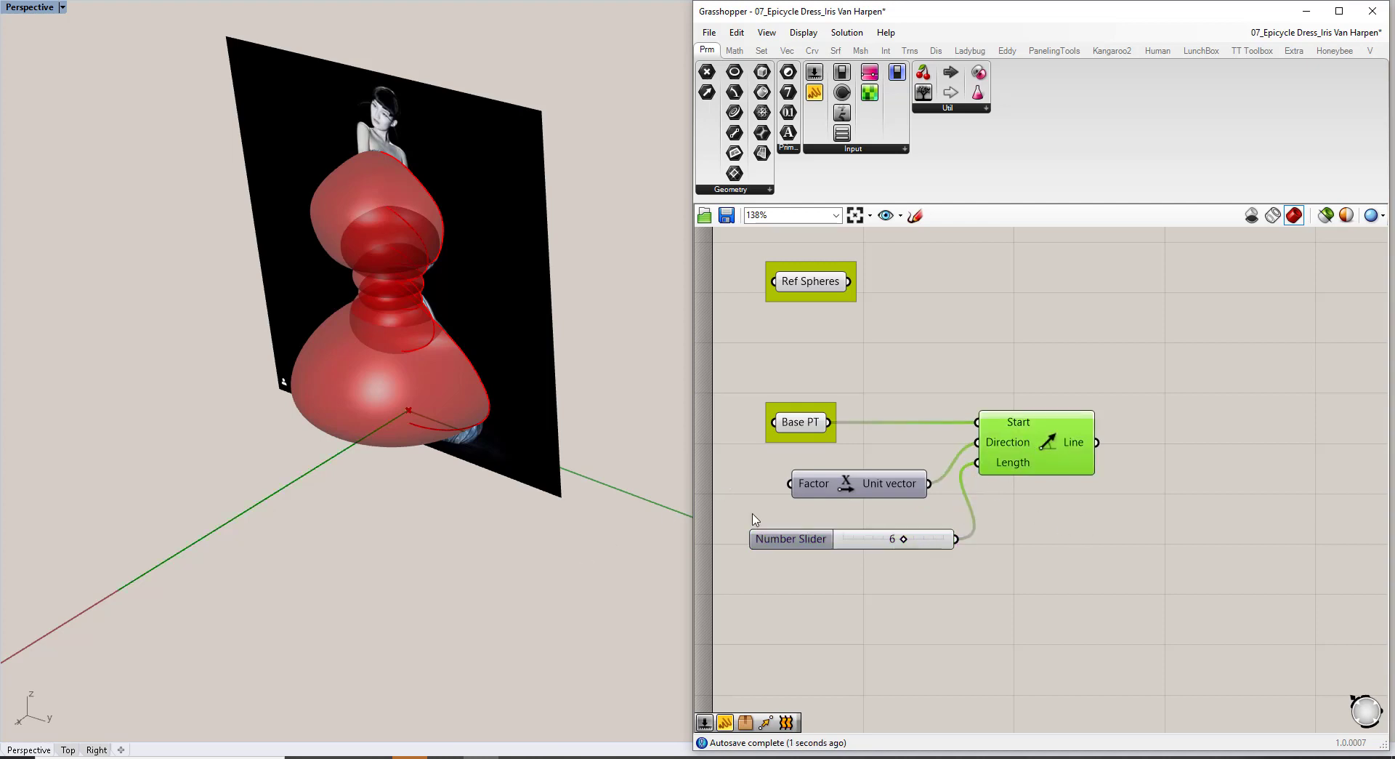
pyautogui.click(1121, 544)
# Add an LC_Redline component above the line component and connect the Line output to its Curves input.
pyautogui.doubleClick(1051, 363)
pyautogui.write('red')
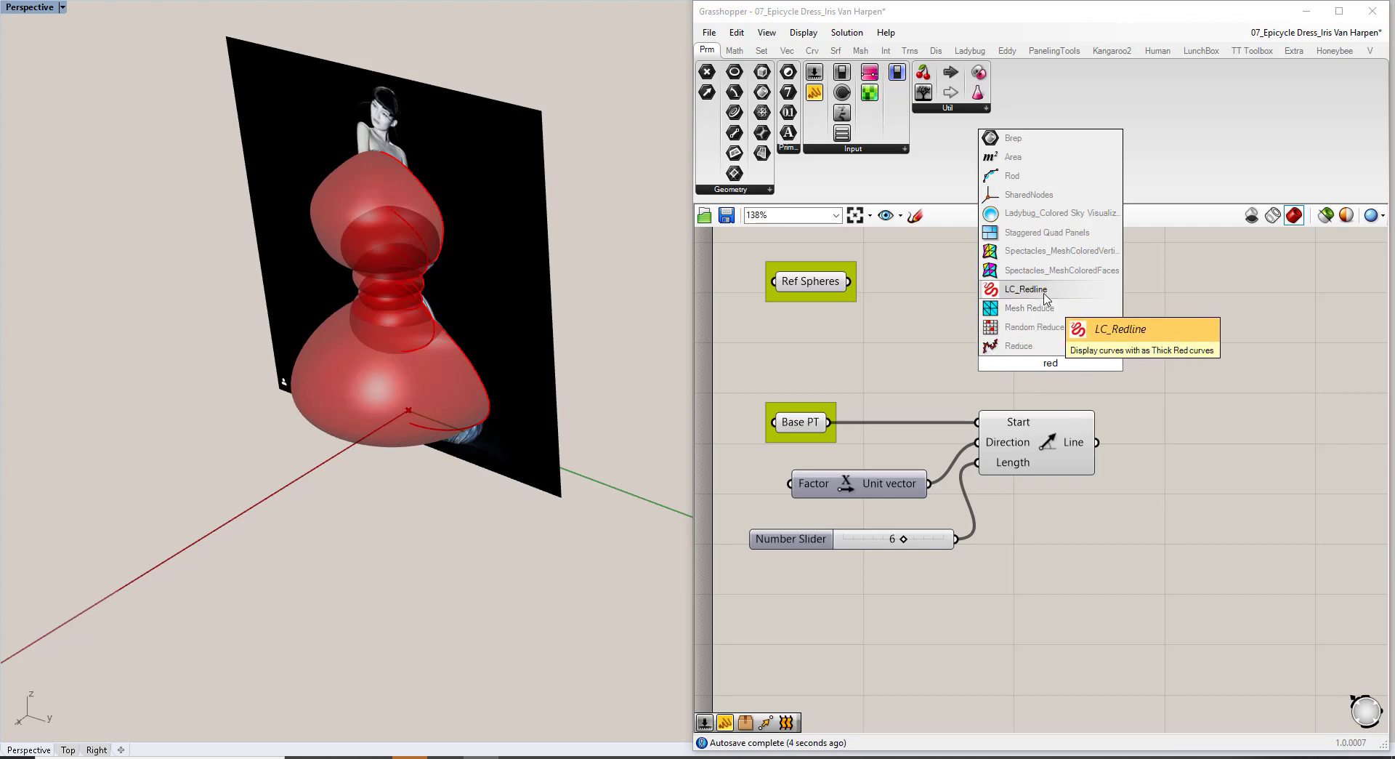
pyautogui.click(1048, 292)
pyautogui.moveTo(1097, 442); pyautogui.dragTo(1133, 332)
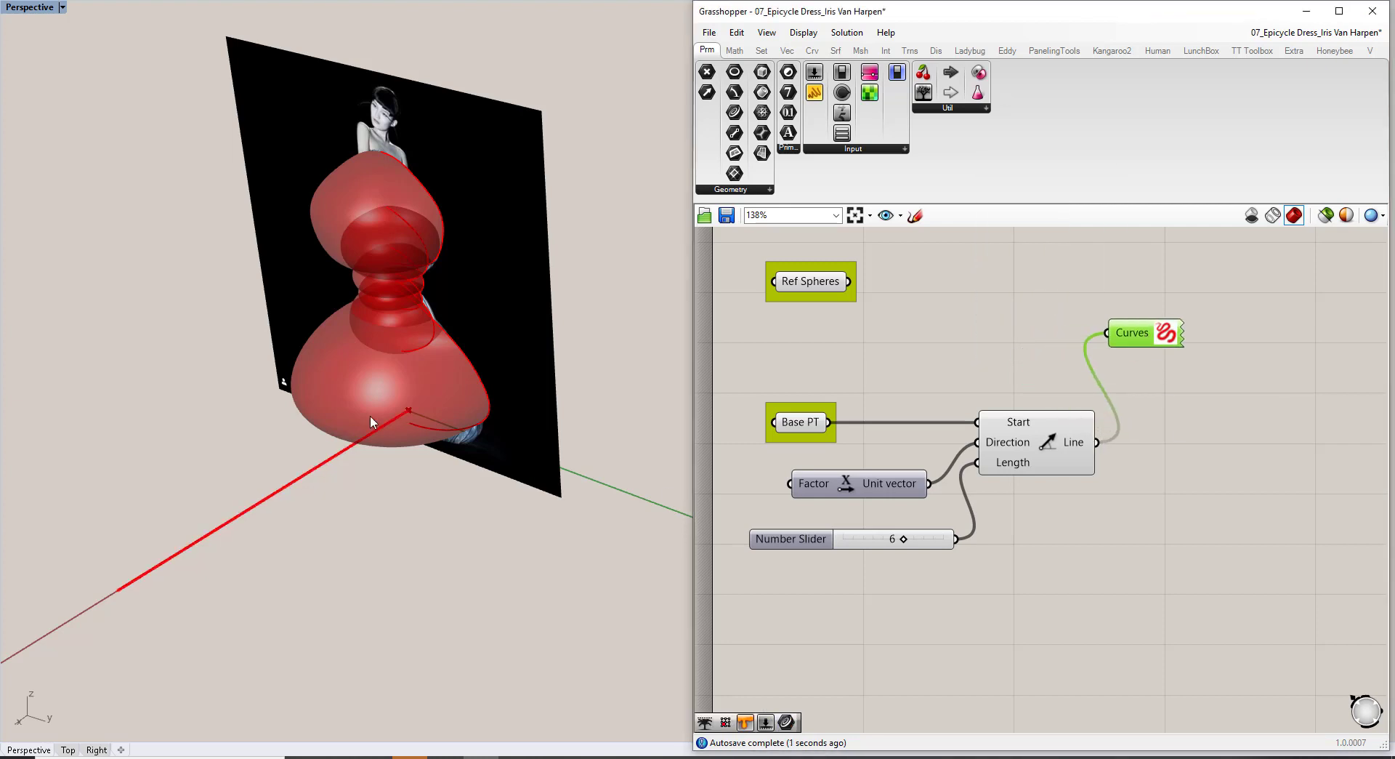
pyautogui.scroll(-5, 372, 421)
pyautogui.moveTo(380, 499)
pyautogui.mouseDown(button='right')
pyautogui.moveTo(392, 443)
pyautogui.moveTo(460, 414)
pyautogui.moveTo(403, 498)
pyautogui.moveTo(381, 498)
pyautogui.mouseUp(button='right')
pyautogui.click(1123, 529)
# Add an Extrude component after the line component and connect the Line output to its Base input.
pyautogui.moveTo(1087, 511); pyautogui.dragTo(991, 494, button='right')
pyautogui.doubleClick(1077, 439)
pyautogui.write('extrude')
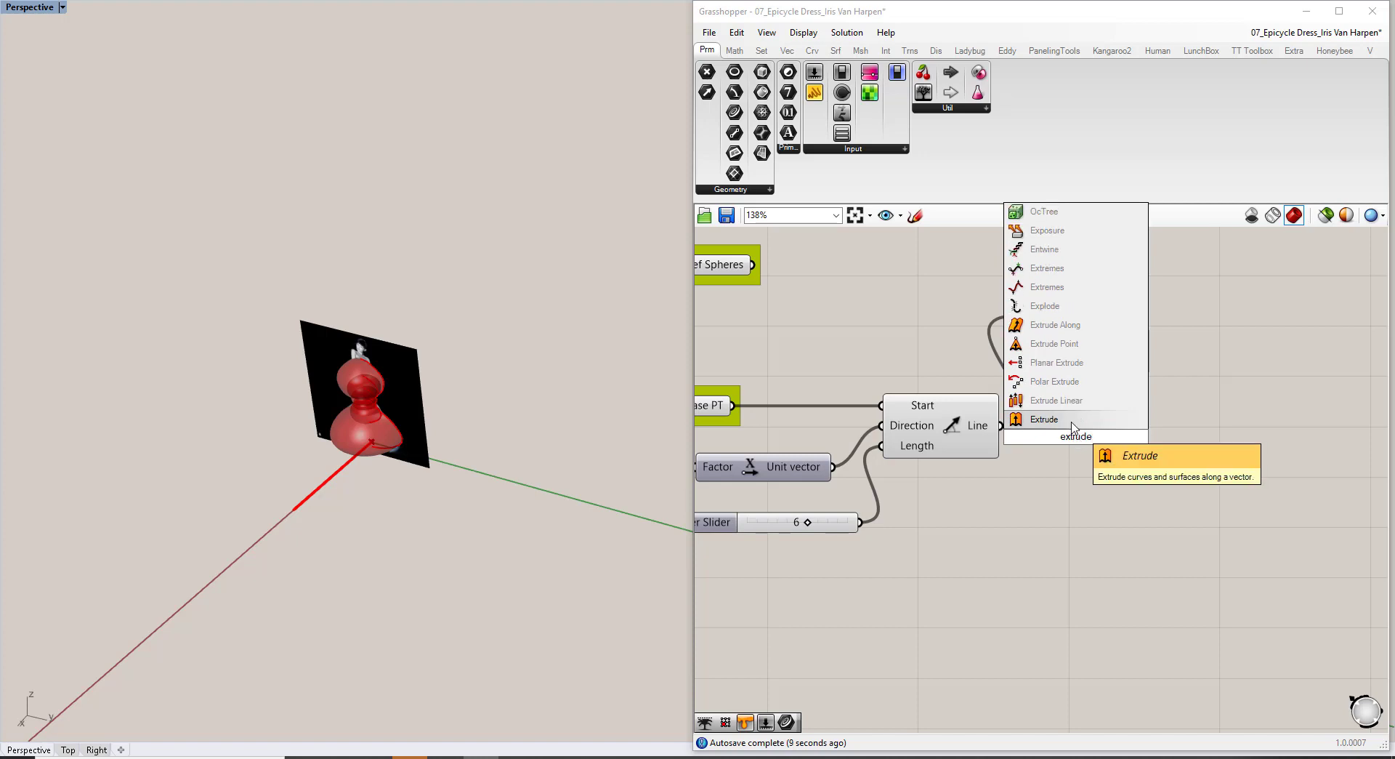
pyautogui.click(1072, 423)
pyautogui.moveTo(1083, 445); pyautogui.dragTo(1190, 449)
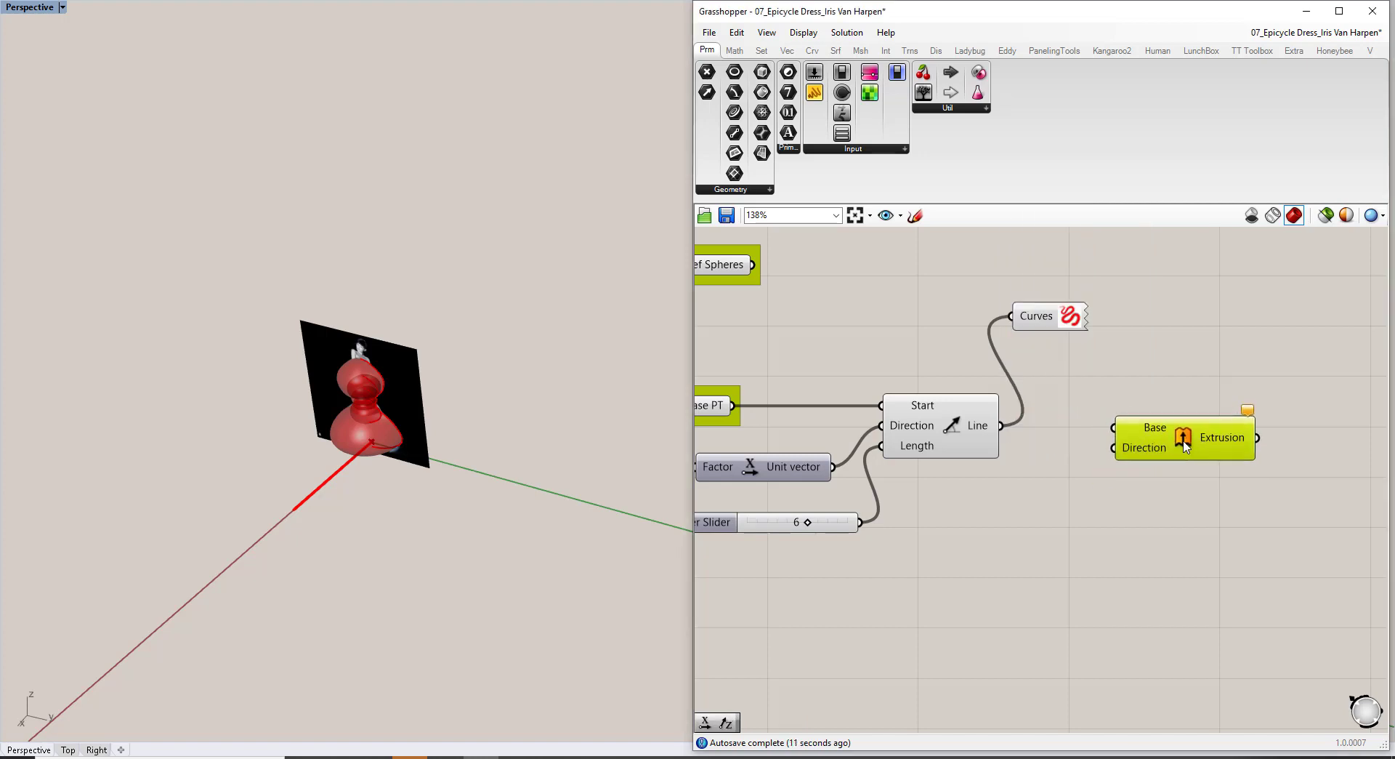
pyautogui.moveTo(1002, 426); pyautogui.dragTo(1161, 434)
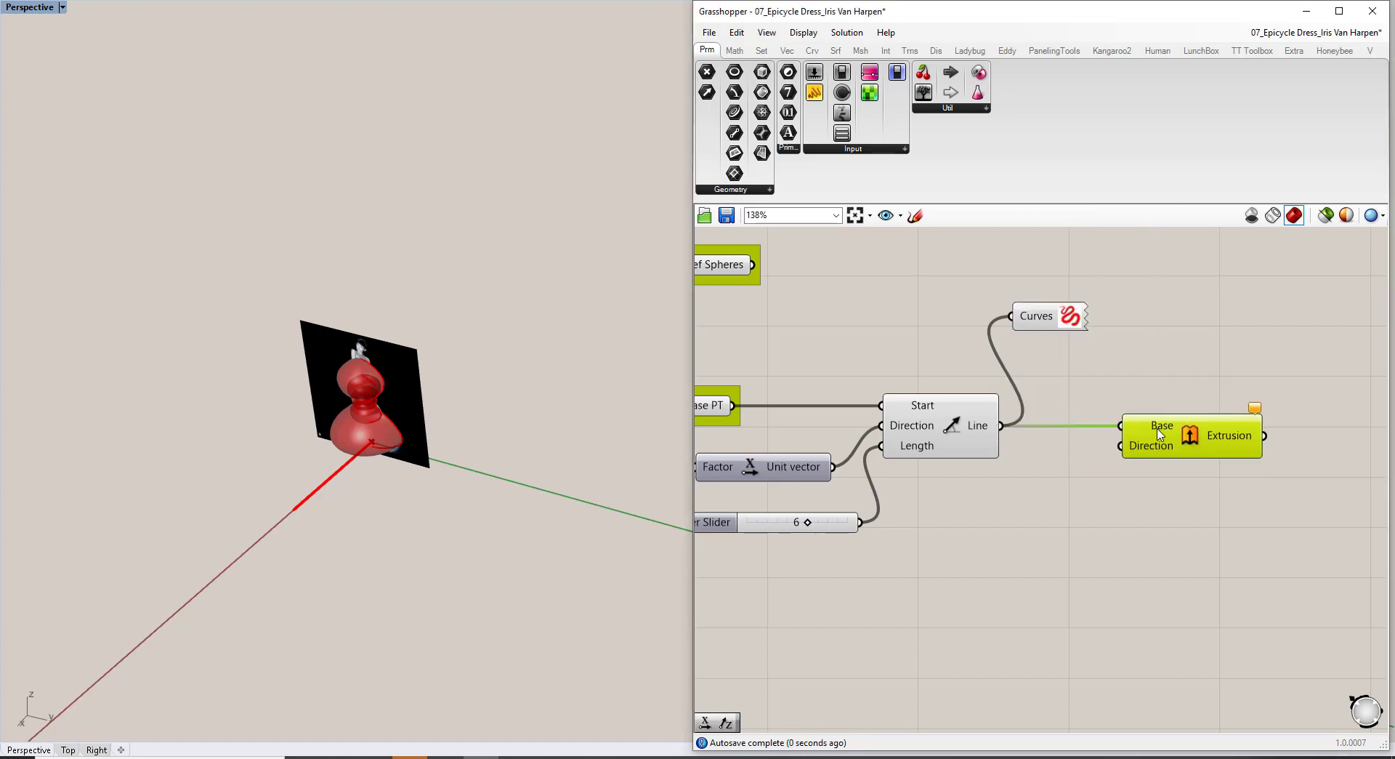
# Add a Unit Z vector as the extrusion's Direction and feed its Factor from the slider set to 6.
pyautogui.doubleClick(1075, 498)
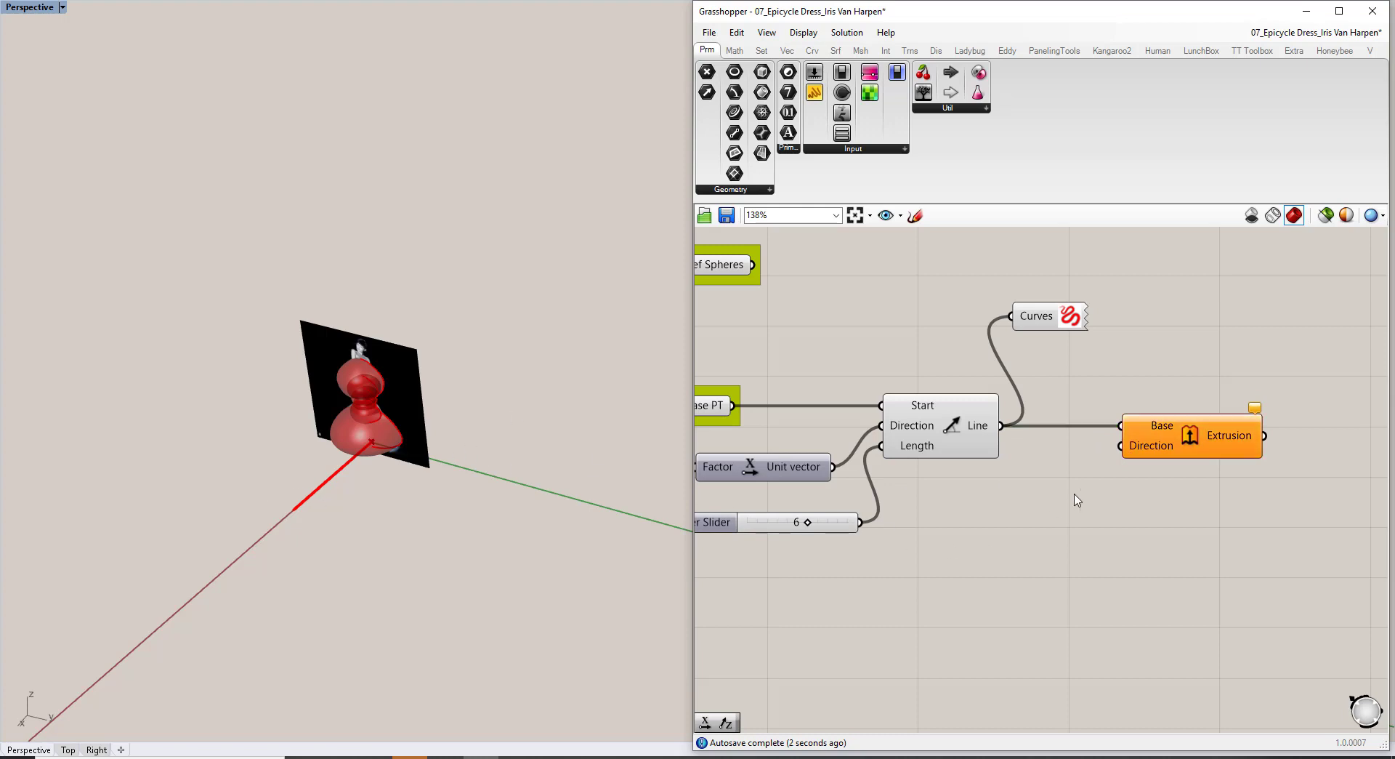
pyautogui.write('z')
pyautogui.click(1071, 483)
pyautogui.moveTo(1145, 493); pyautogui.dragTo(1120, 445)
pyautogui.moveTo(552, 509); pyautogui.dragTo(335, 423, button='right')
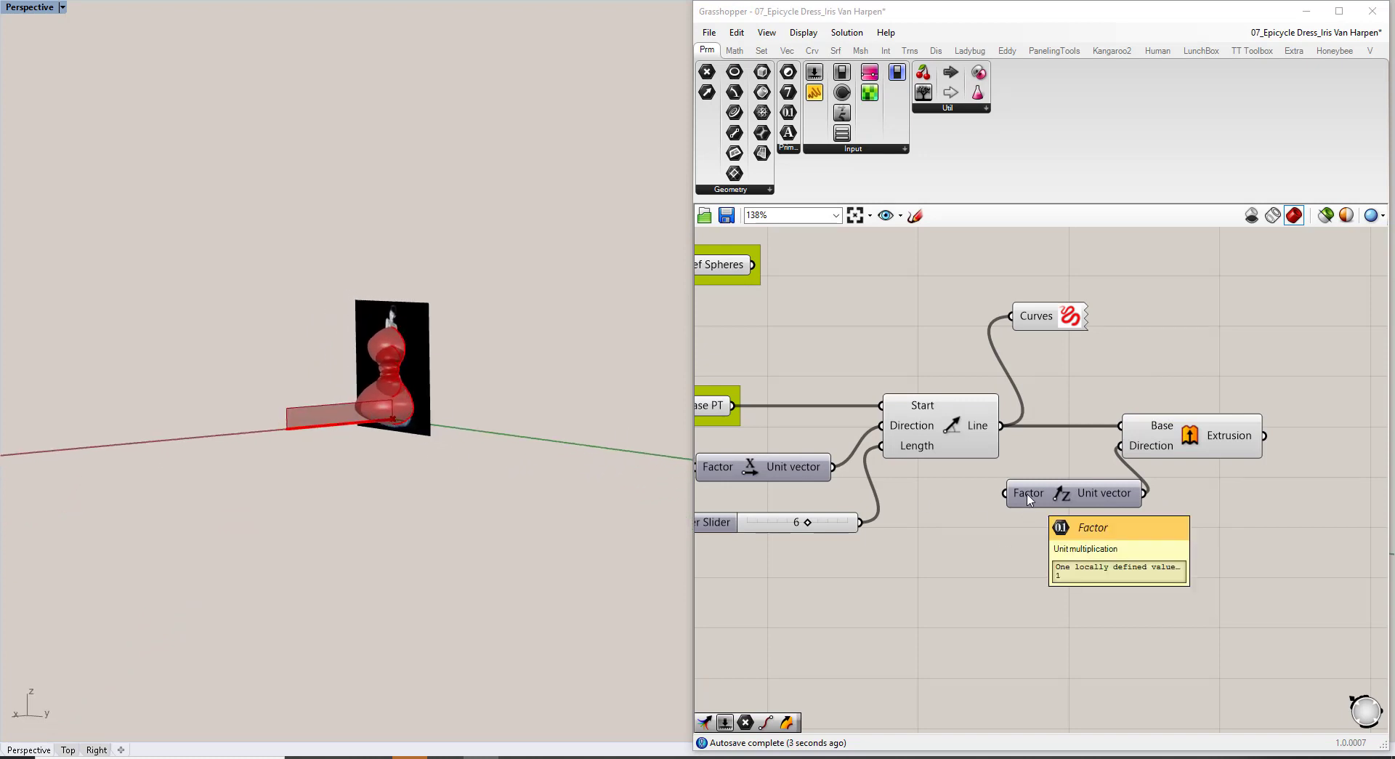
pyautogui.moveTo(1028, 498); pyautogui.dragTo(1020, 536)
pyautogui.moveTo(855, 528); pyautogui.dragTo(994, 535)
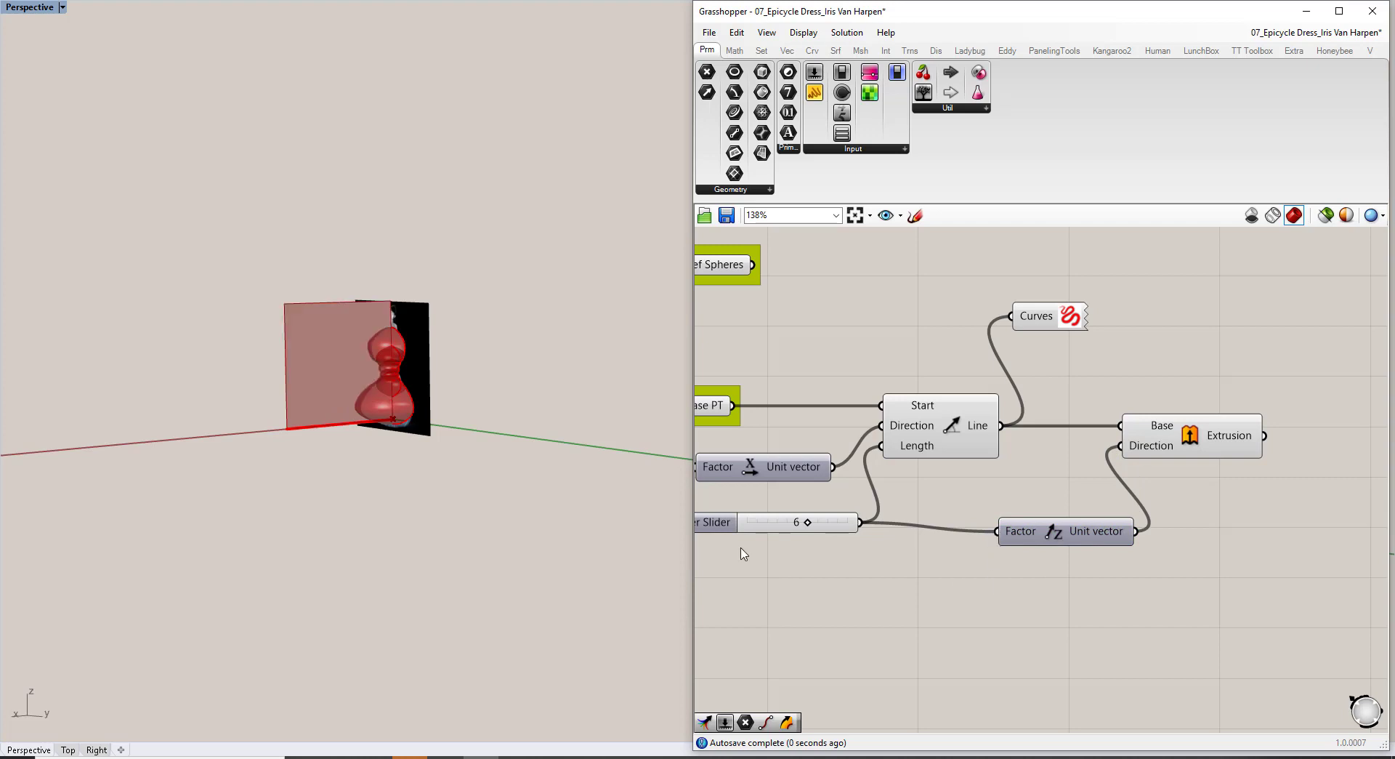
# Move the referenced base point straight down along Z until it sits just below the bottom sphere.
pyautogui.moveTo(402, 390); pyautogui.dragTo(385, 285, button='right')
pyautogui.scroll(3, 354, 364)
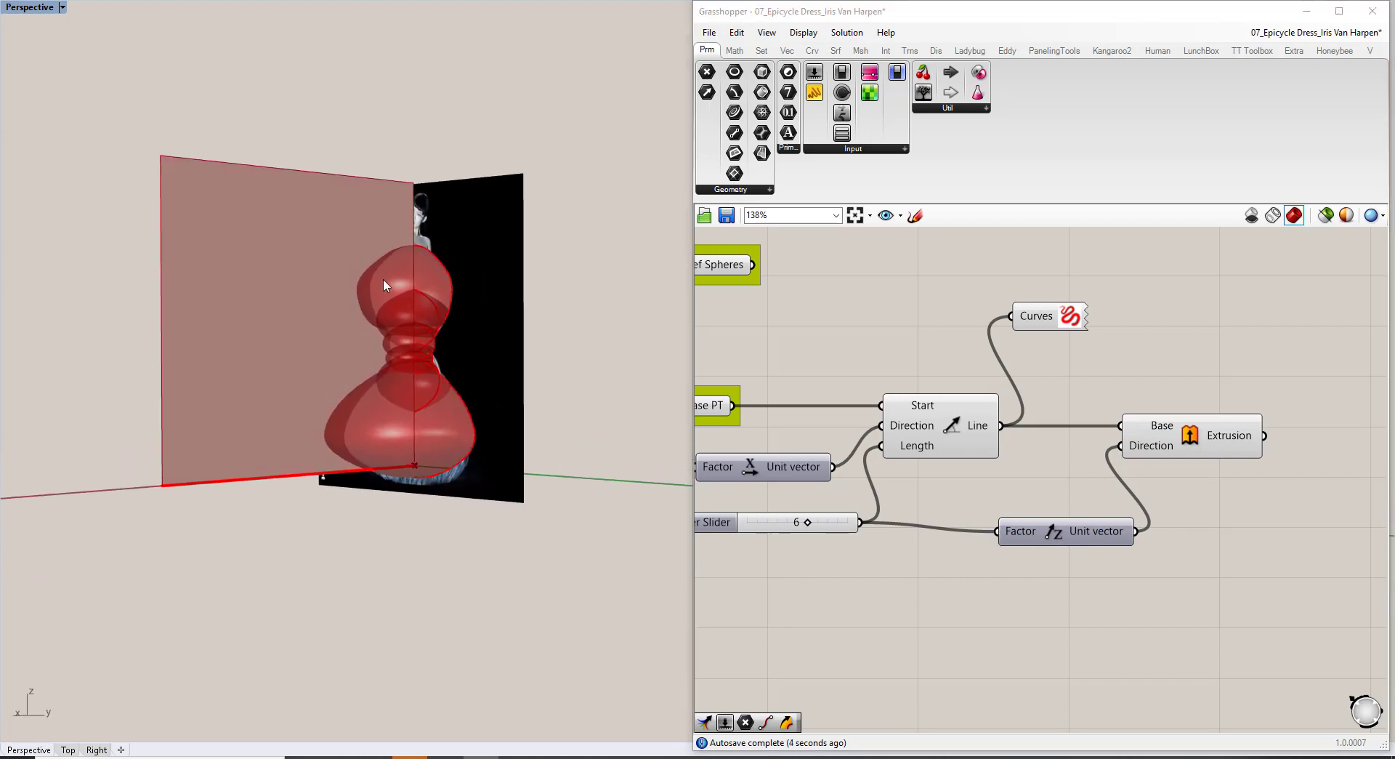
pyautogui.scroll(6, 414, 469)
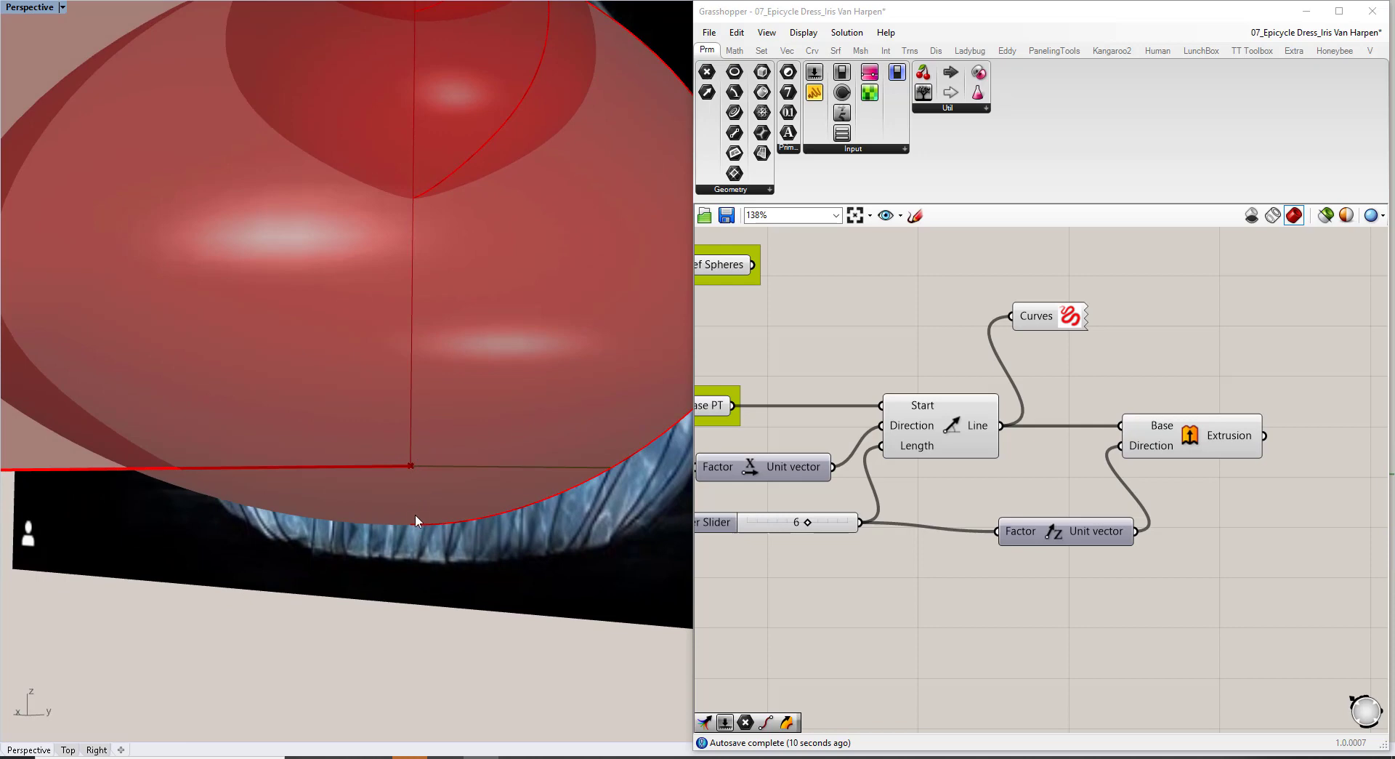
pyautogui.click(412, 467)
pyautogui.scroll(-3, 416, 442)
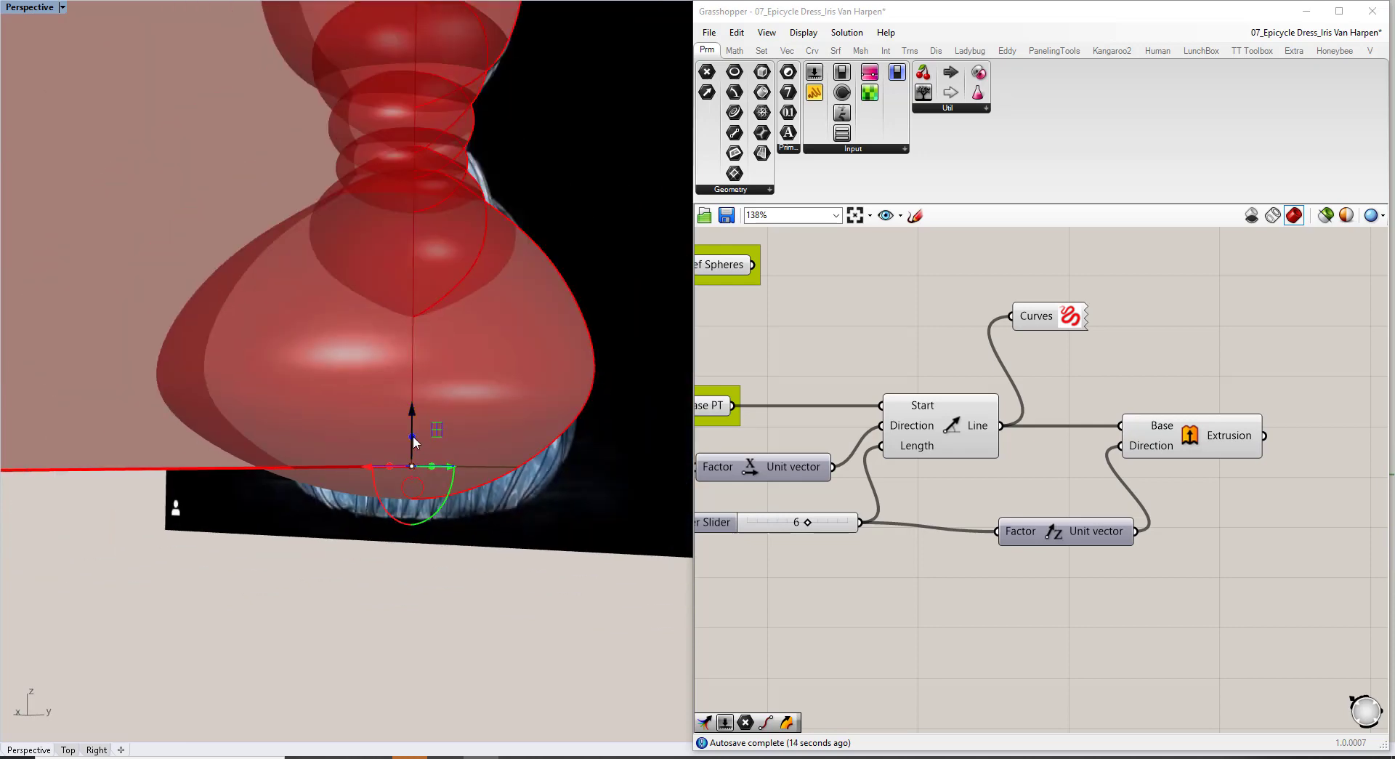
pyautogui.moveTo(413, 414); pyautogui.dragTo(412, 459)
pyautogui.click(452, 558)
pyautogui.moveTo(724, 430); pyautogui.dragTo(811, 426, button='right')
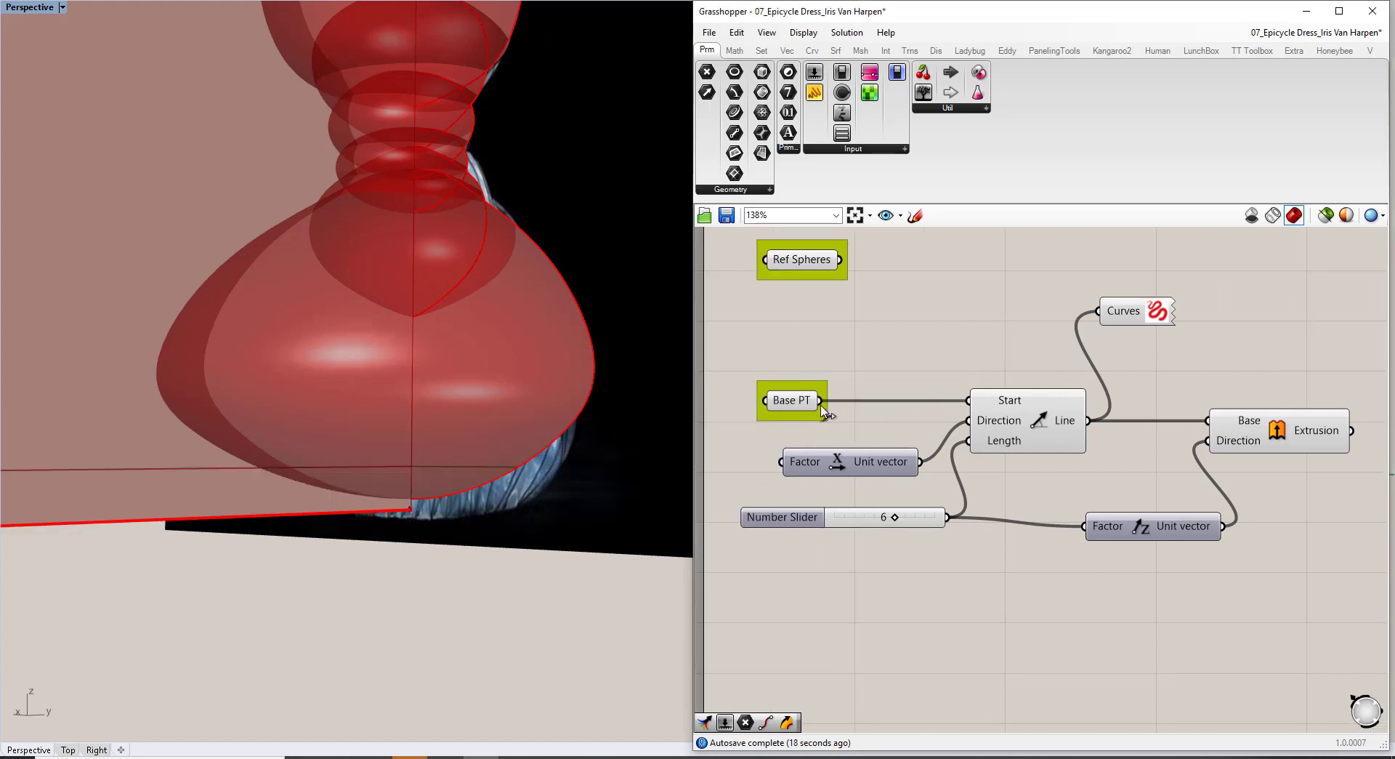
# Highlight Base PT to locate its point in the viewport and lower that point slightly further along Z.
pyautogui.click(796, 402)
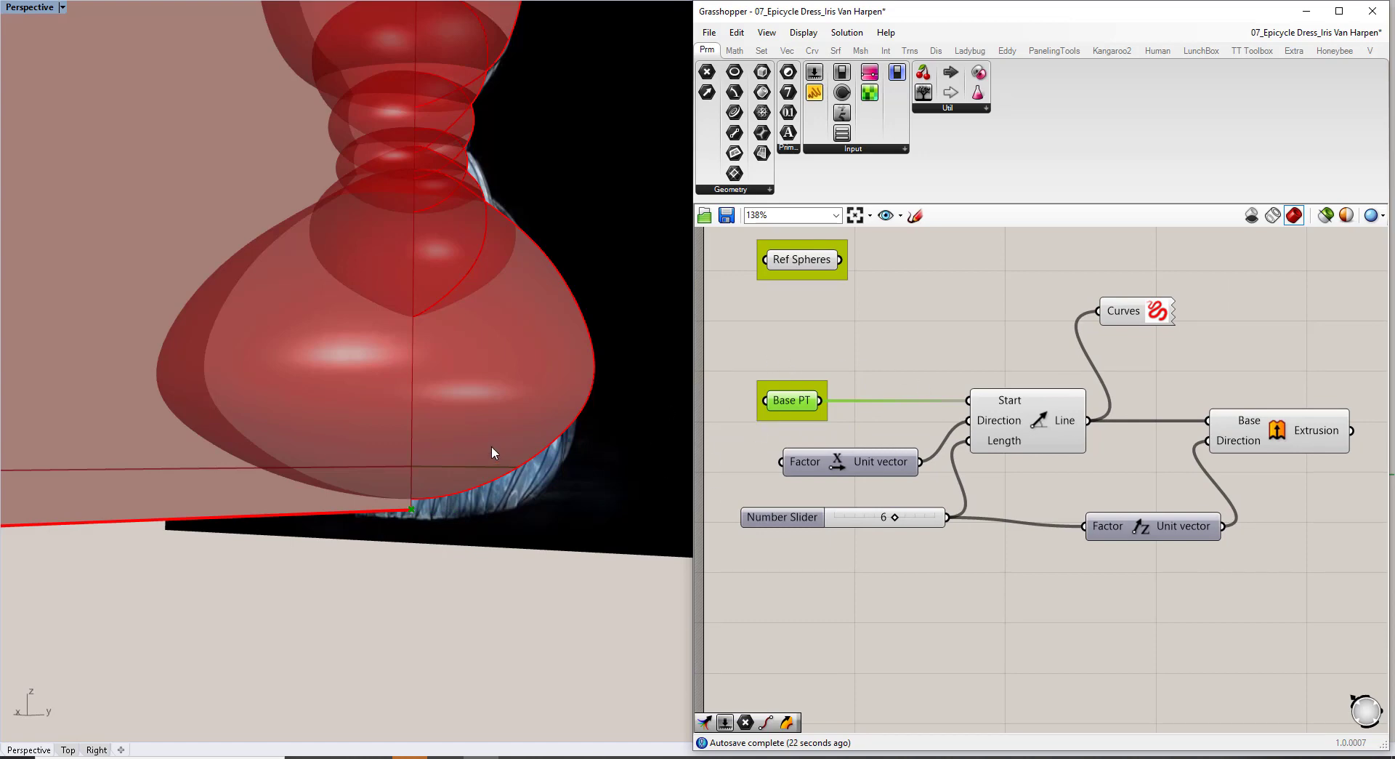
pyautogui.scroll(-5, 492, 452)
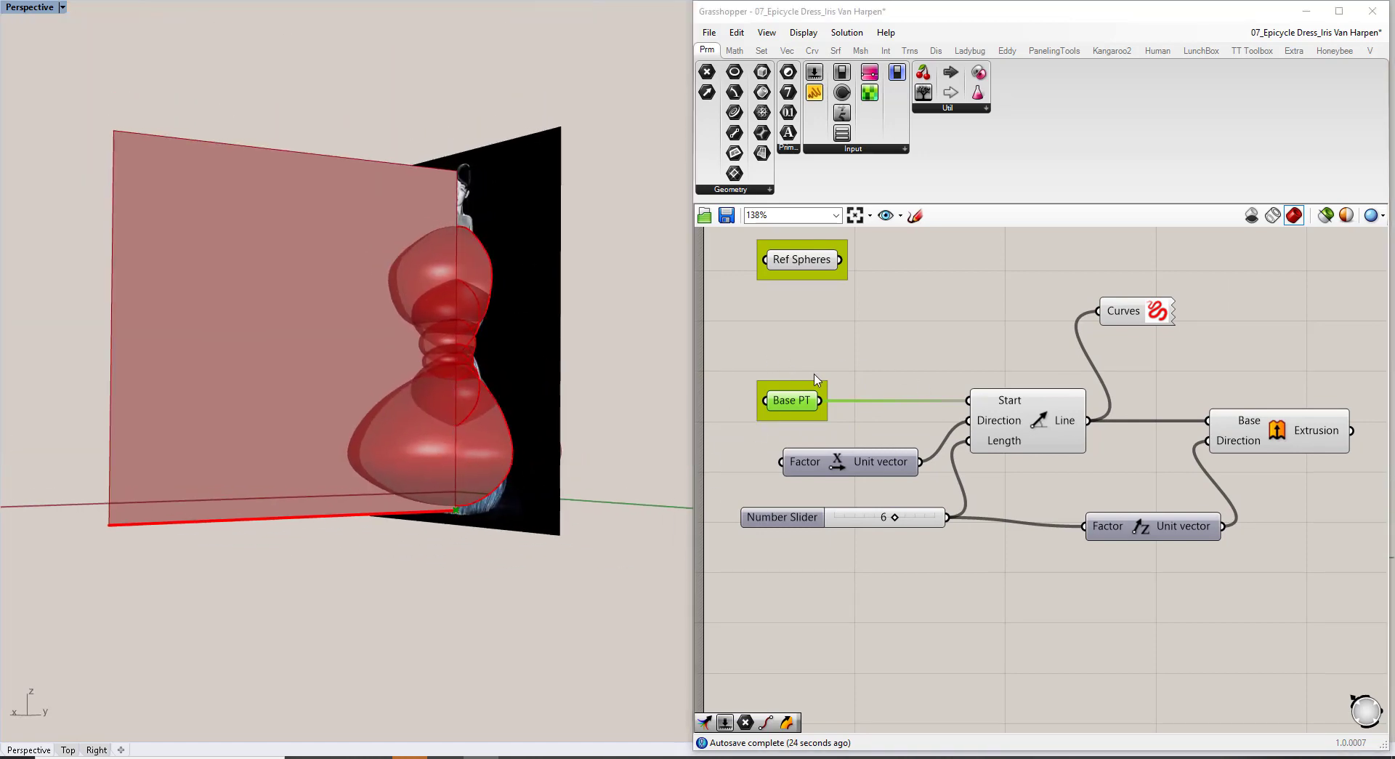
pyautogui.click(815, 375)
pyautogui.click(785, 403)
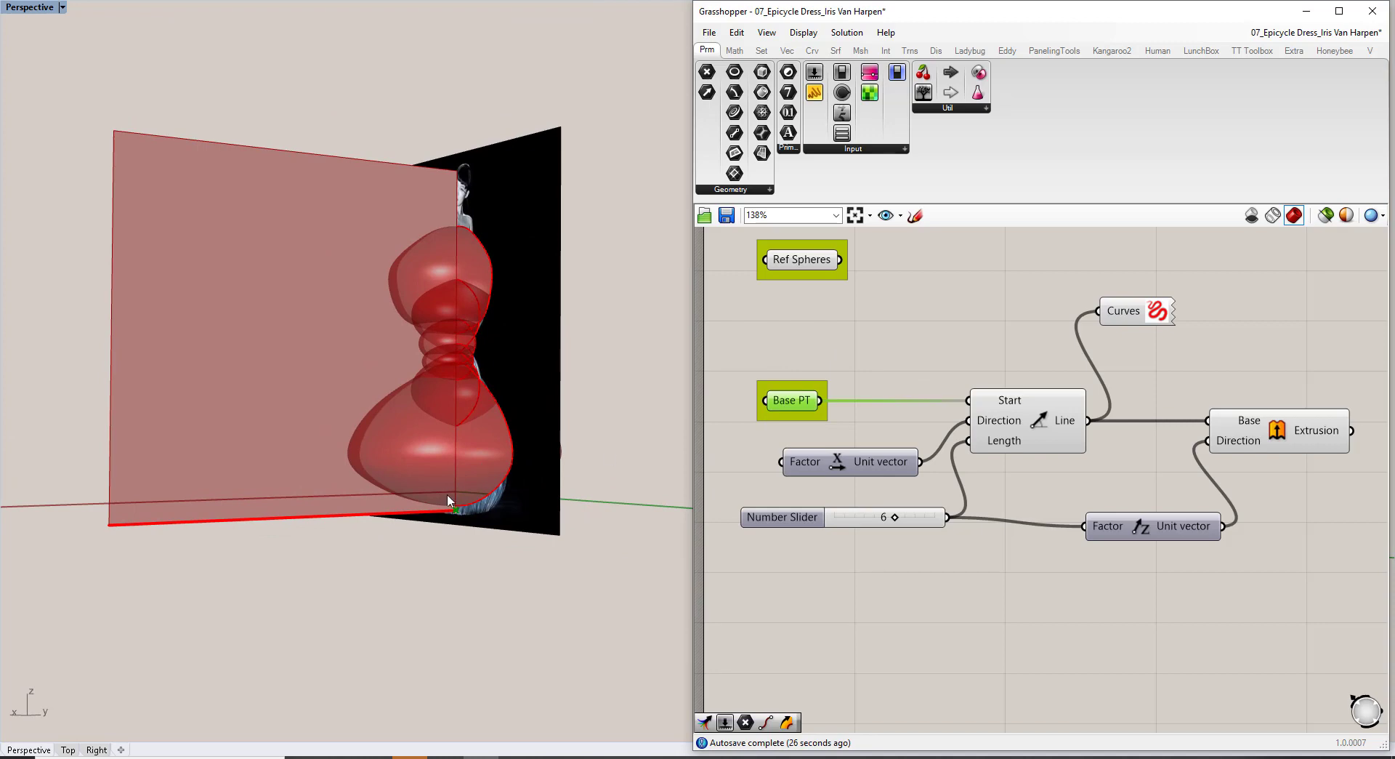
pyautogui.click(465, 536)
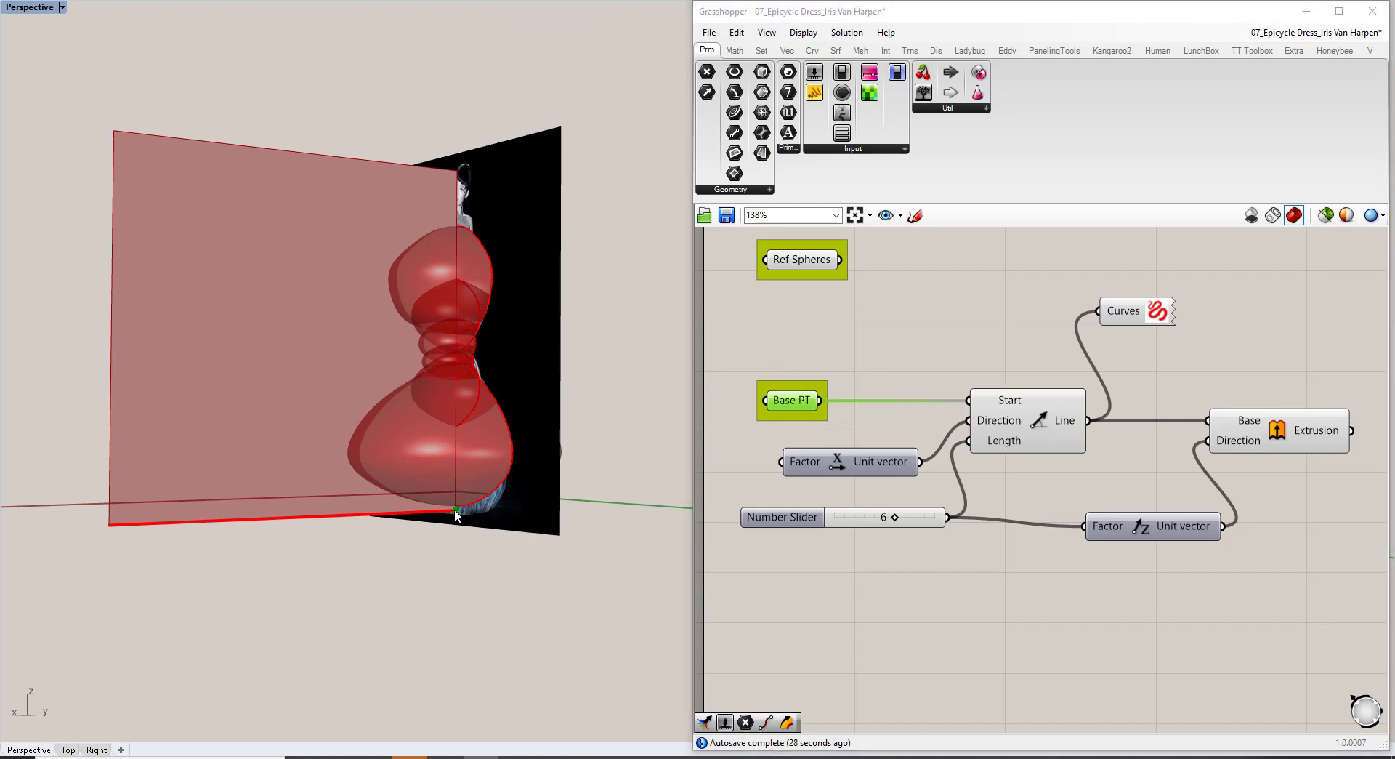
pyautogui.click(455, 510)
pyautogui.moveTo(455, 453); pyautogui.dragTo(455, 477)
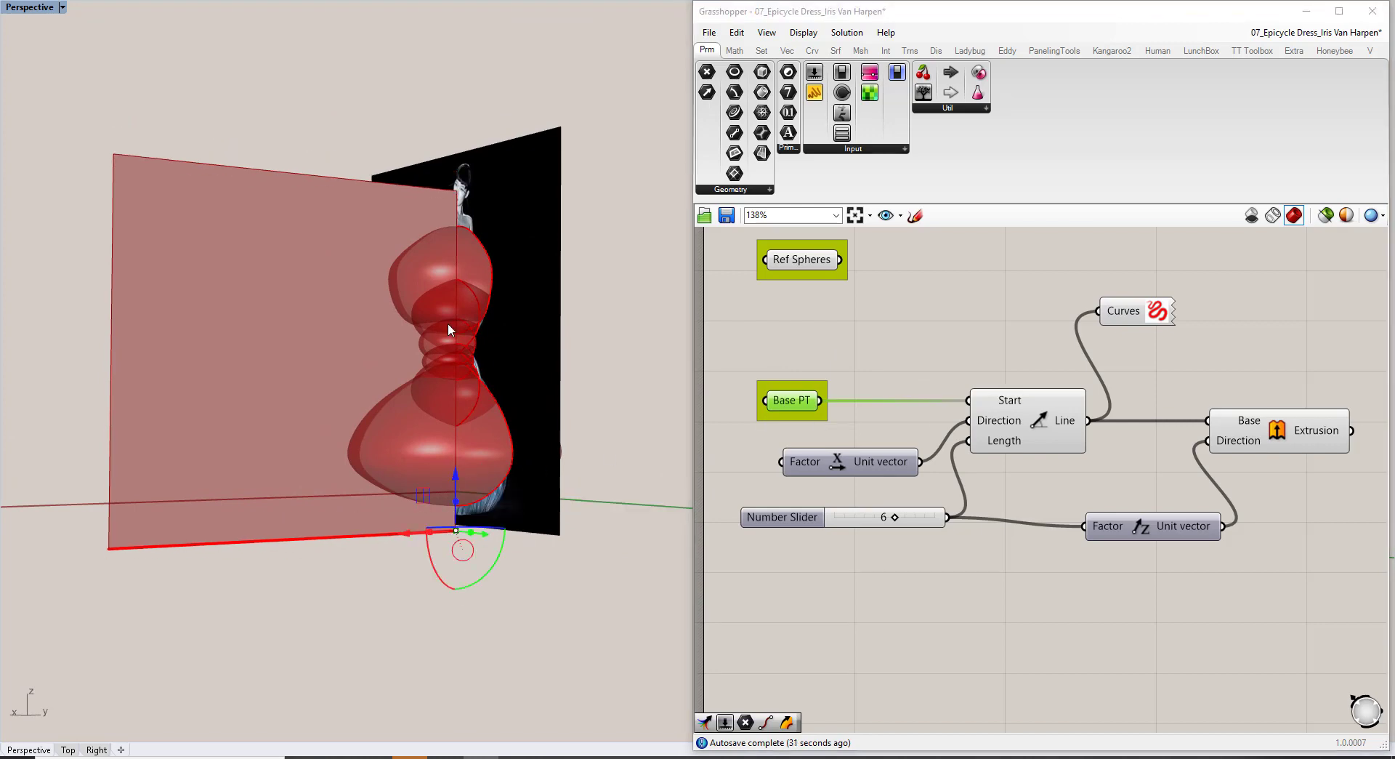
pyautogui.click(593, 592)
pyautogui.moveTo(498, 536); pyautogui.dragTo(478, 635, button='right')
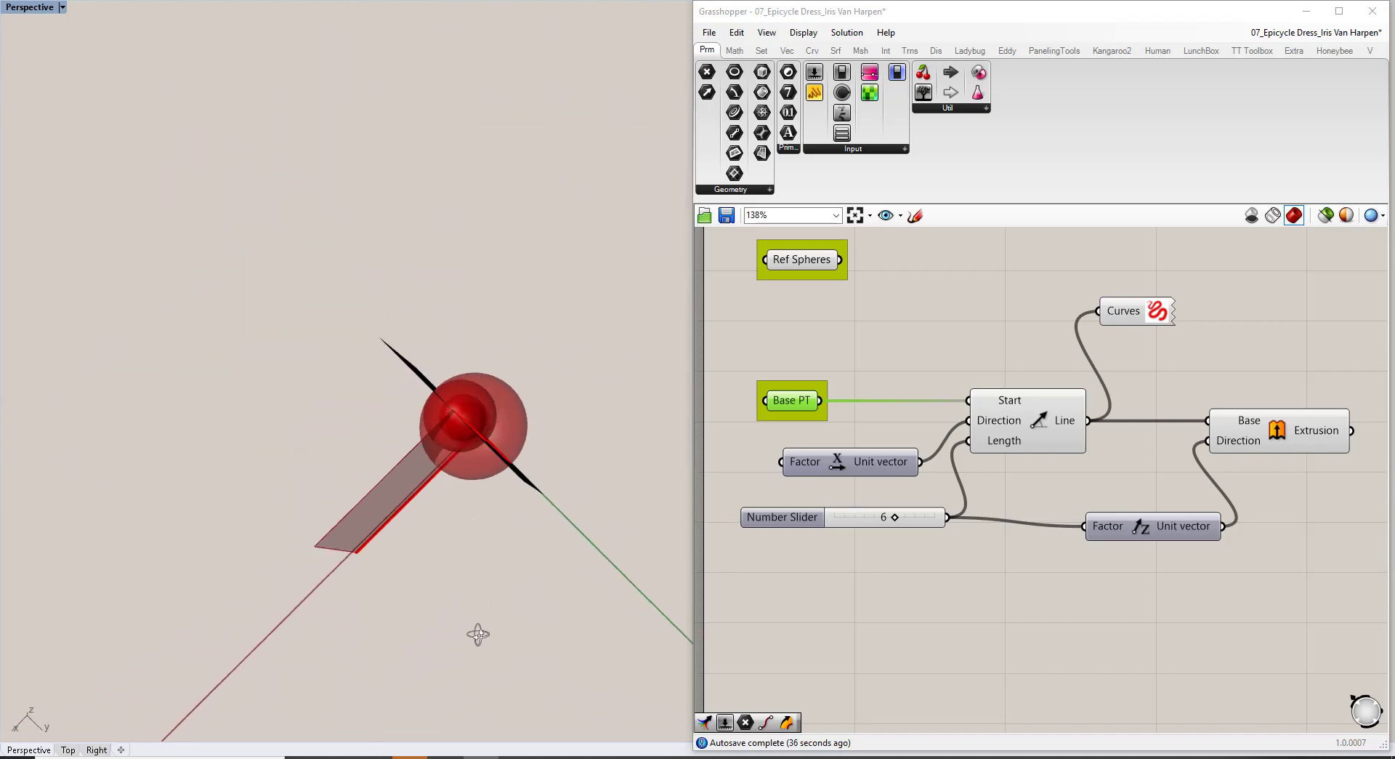
pyautogui.scroll(3, 435, 471)
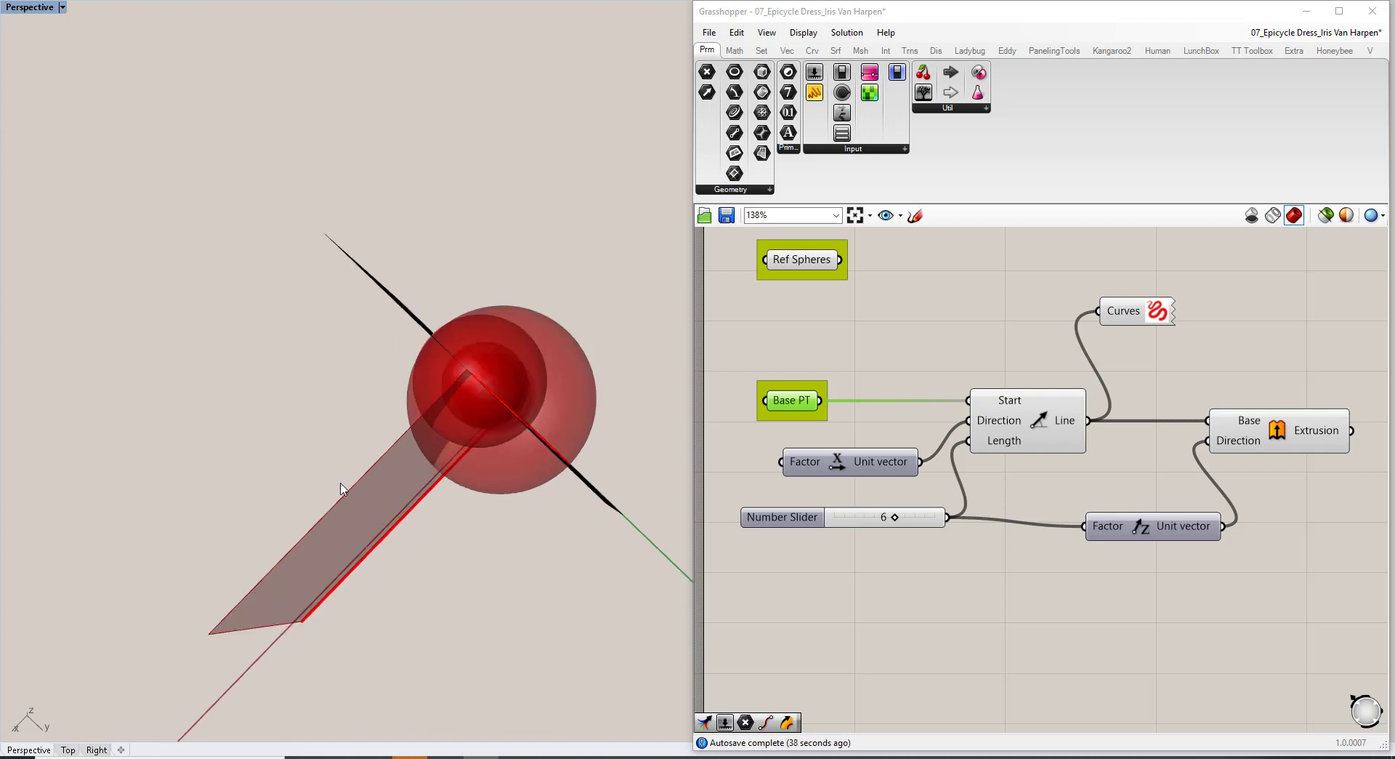
pyautogui.moveTo(458, 536); pyautogui.dragTo(599, 425, button='right')
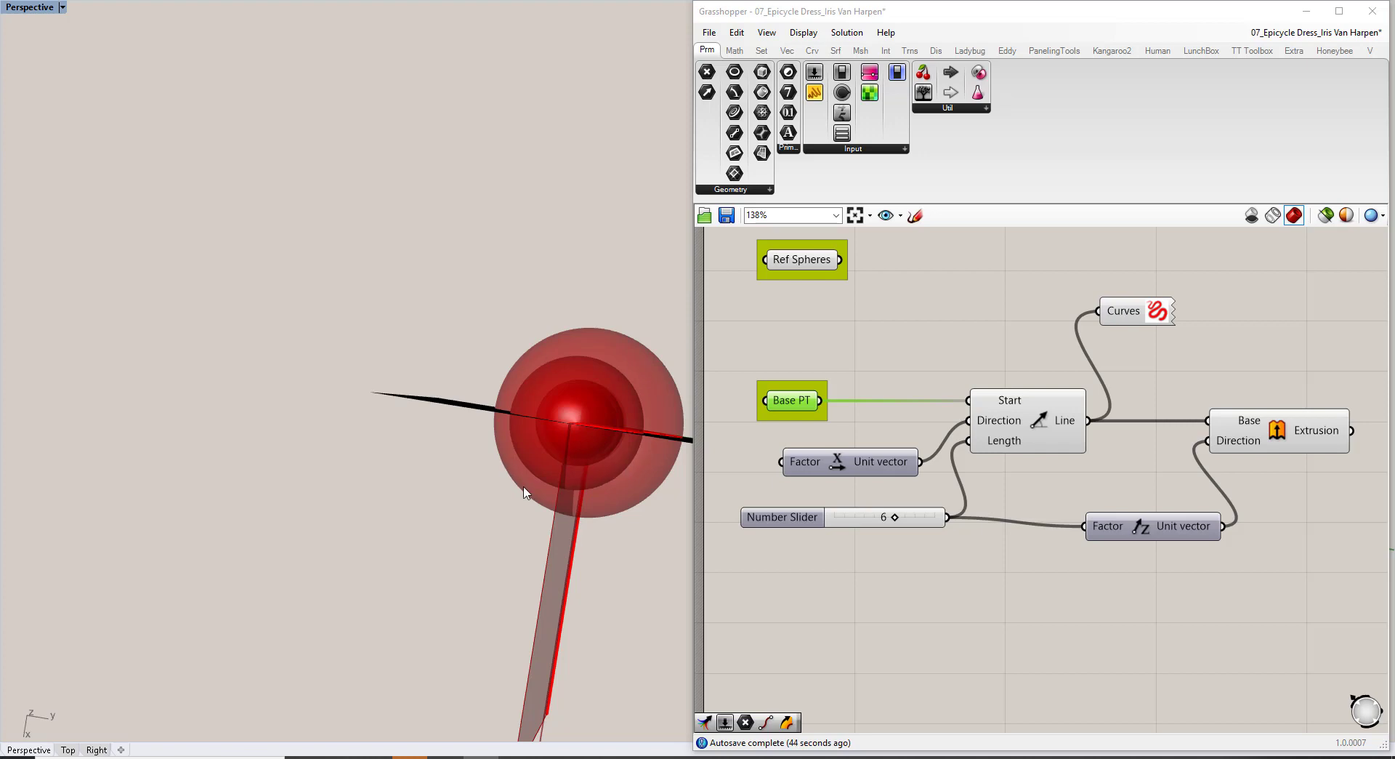
pyautogui.moveTo(585, 502); pyautogui.dragTo(393, 472, button='right')
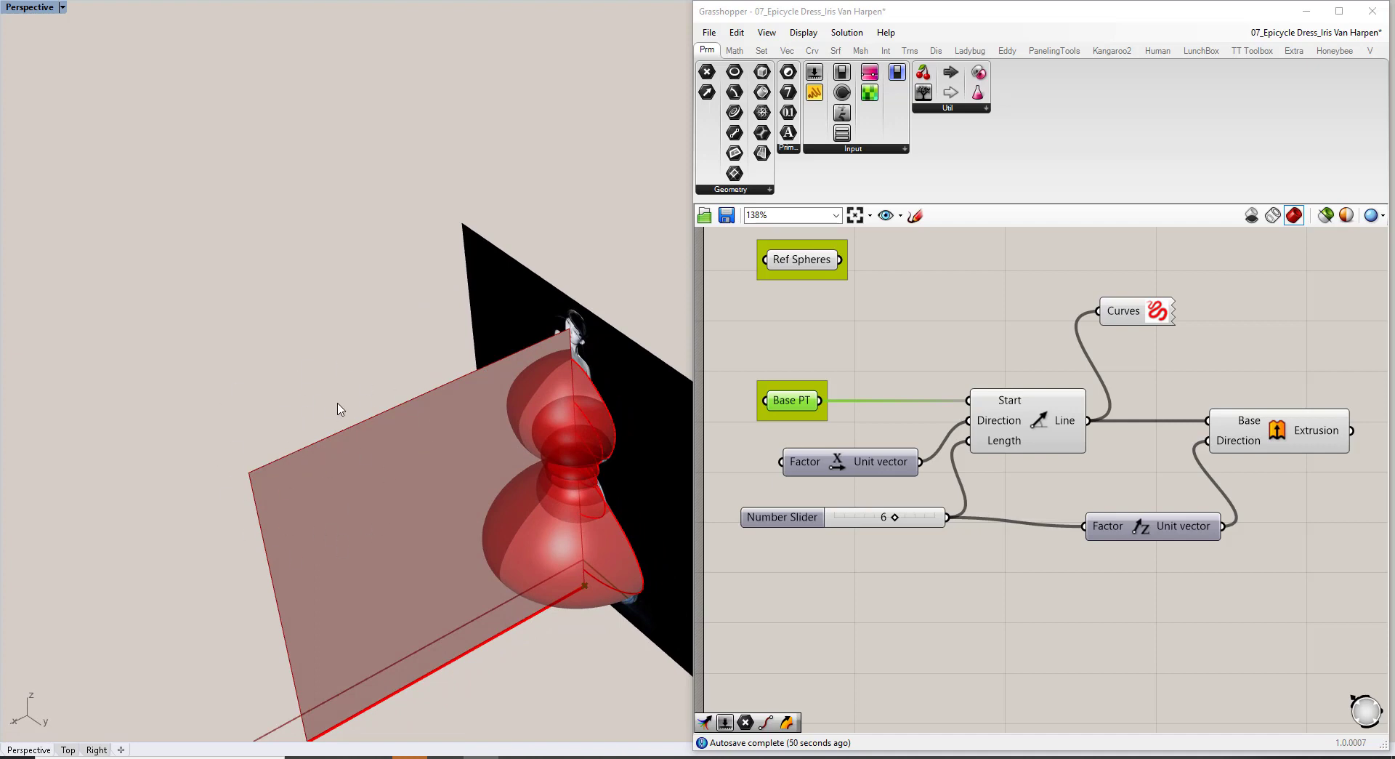
# Exit the full-screen viewport to bring back the Rhino toolbars and command area.
pyautogui.moveTo(393, 525); pyautogui.dragTo(542, 423, button='right')
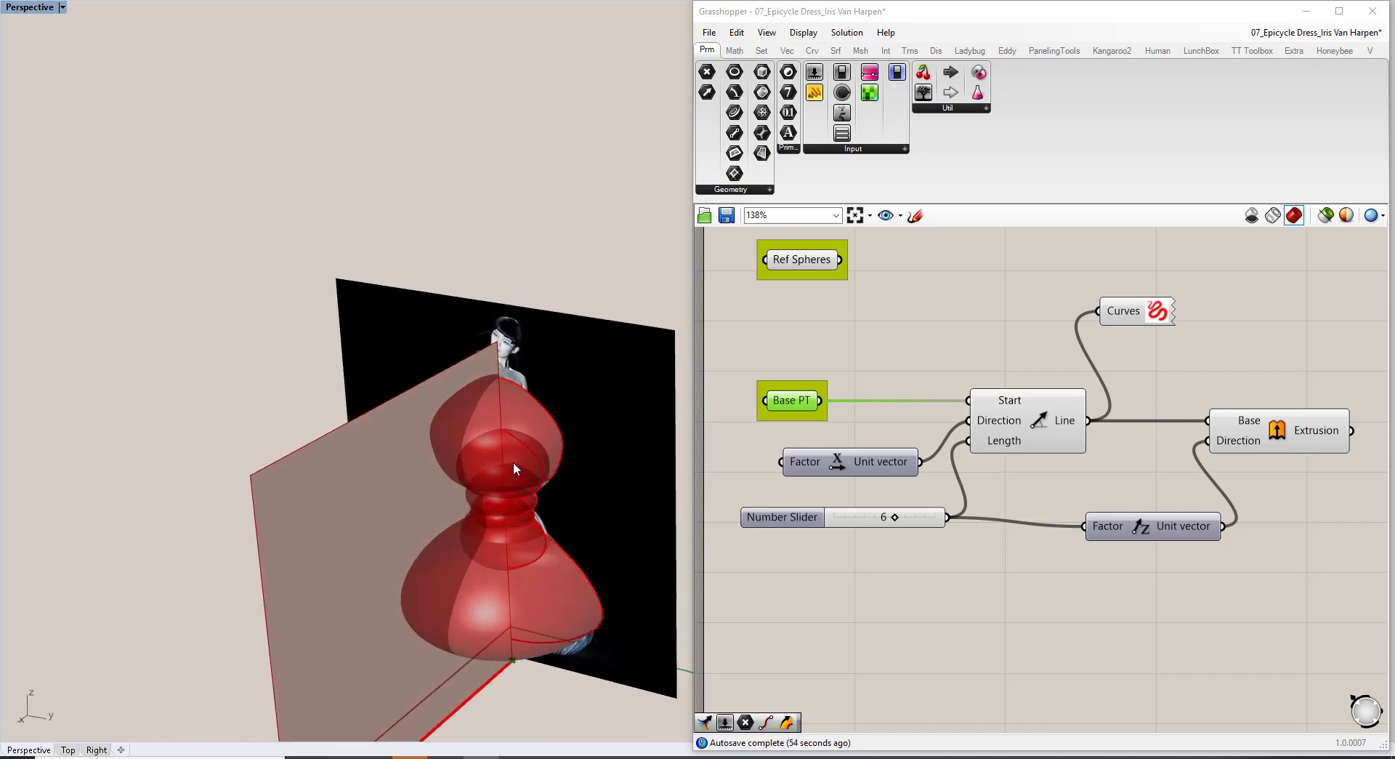
pyautogui.moveTo(513, 474); pyautogui.dragTo(528, 478, button='right')
pyautogui.press('Escape')
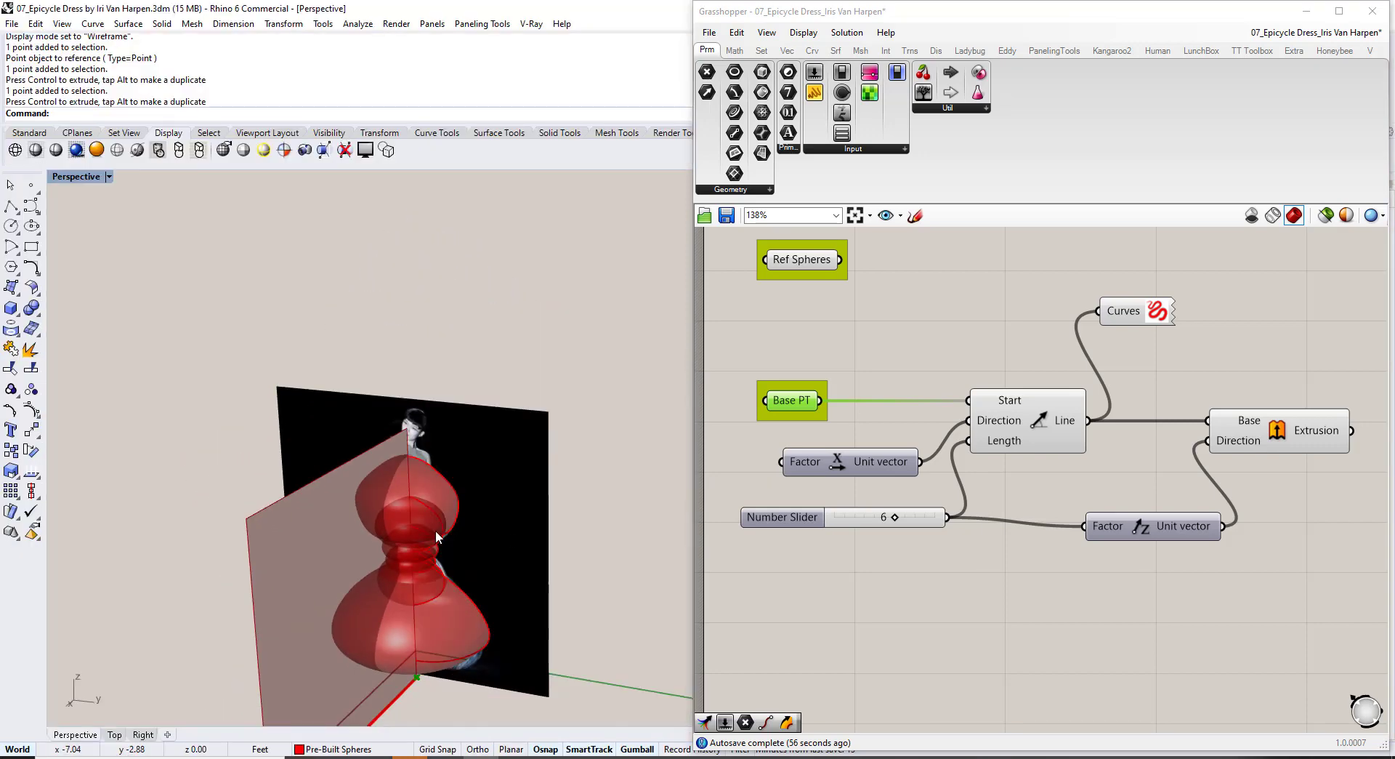
# Try stretching the uppermost referenced sphere sideways along one axis with the gumball scale handle.
pyautogui.click(419, 427)
pyautogui.keyDown('shift'); pyautogui.moveTo(436, 532); pyautogui.dragTo(376, 470, button='right'); pyautogui.keyUp('shift')
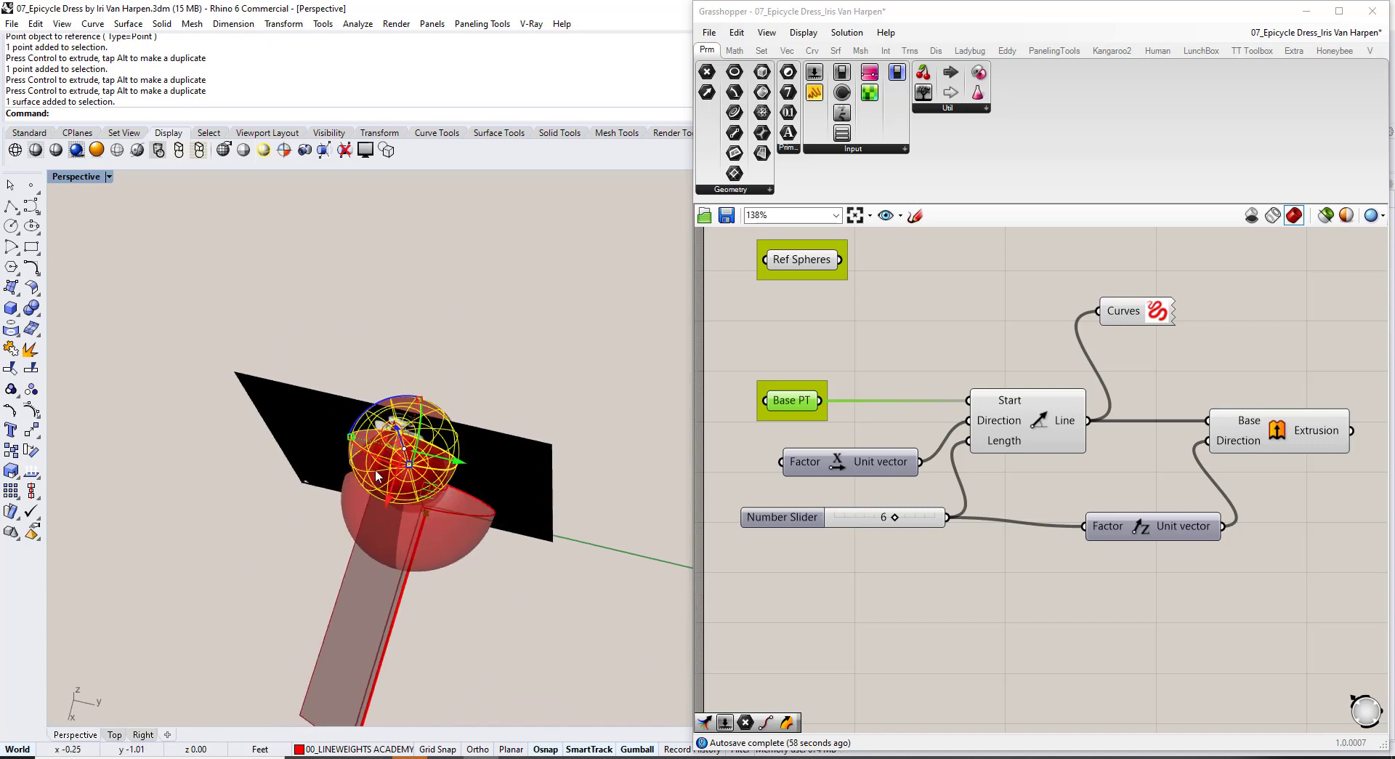
pyautogui.moveTo(351, 437); pyautogui.dragTo(320, 429)
pyautogui.moveTo(392, 525); pyautogui.dragTo(382, 427, button='right')
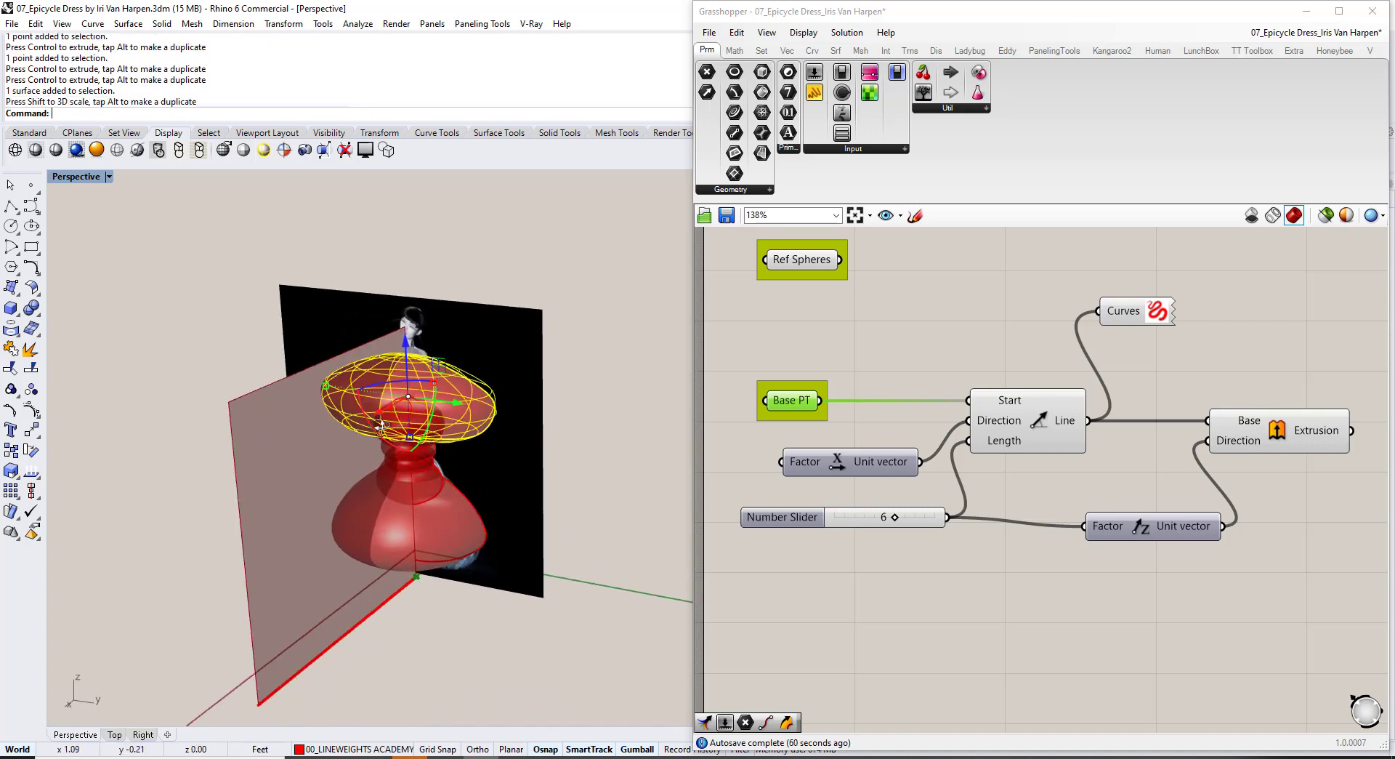
pyautogui.click(592, 375)
pyautogui.moveTo(594, 344); pyautogui.dragTo(550, 408, button='right')
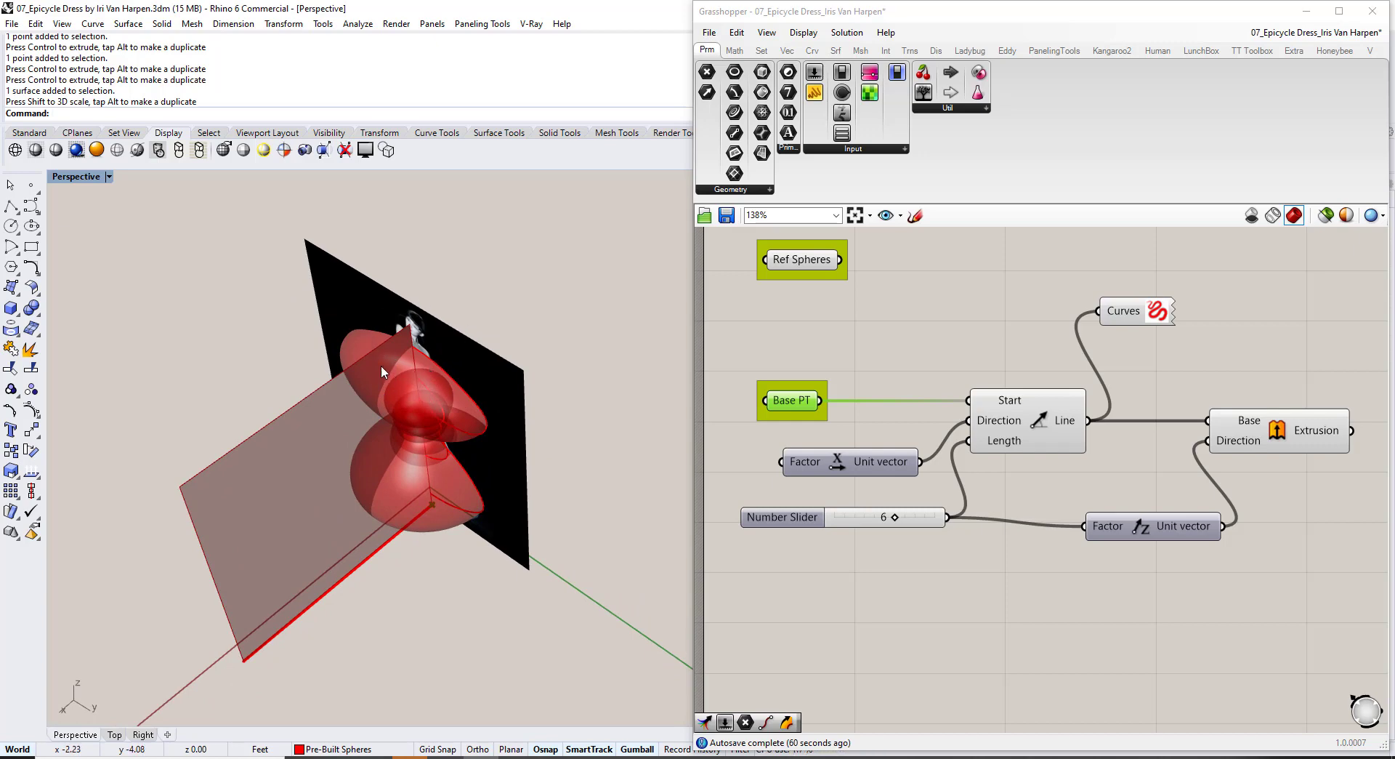
# Undo the gumball scaling of the uppermost sphere.
pyautogui.hotkey('ctrl', 'z')
pyautogui.click(544, 265)
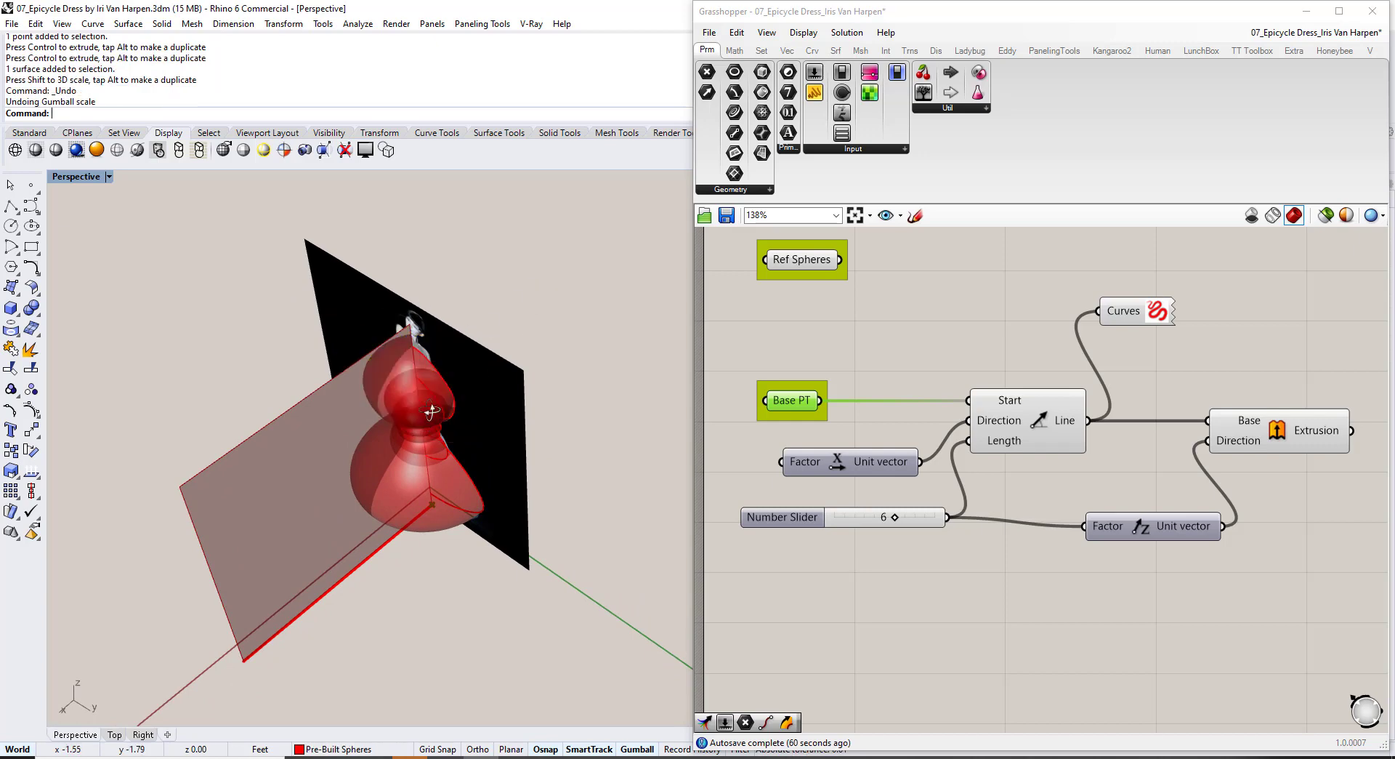
pyautogui.moveTo(436, 418); pyautogui.dragTo(472, 375, button='right')
pyautogui.moveTo(413, 438); pyautogui.dragTo(367, 390, button='right')
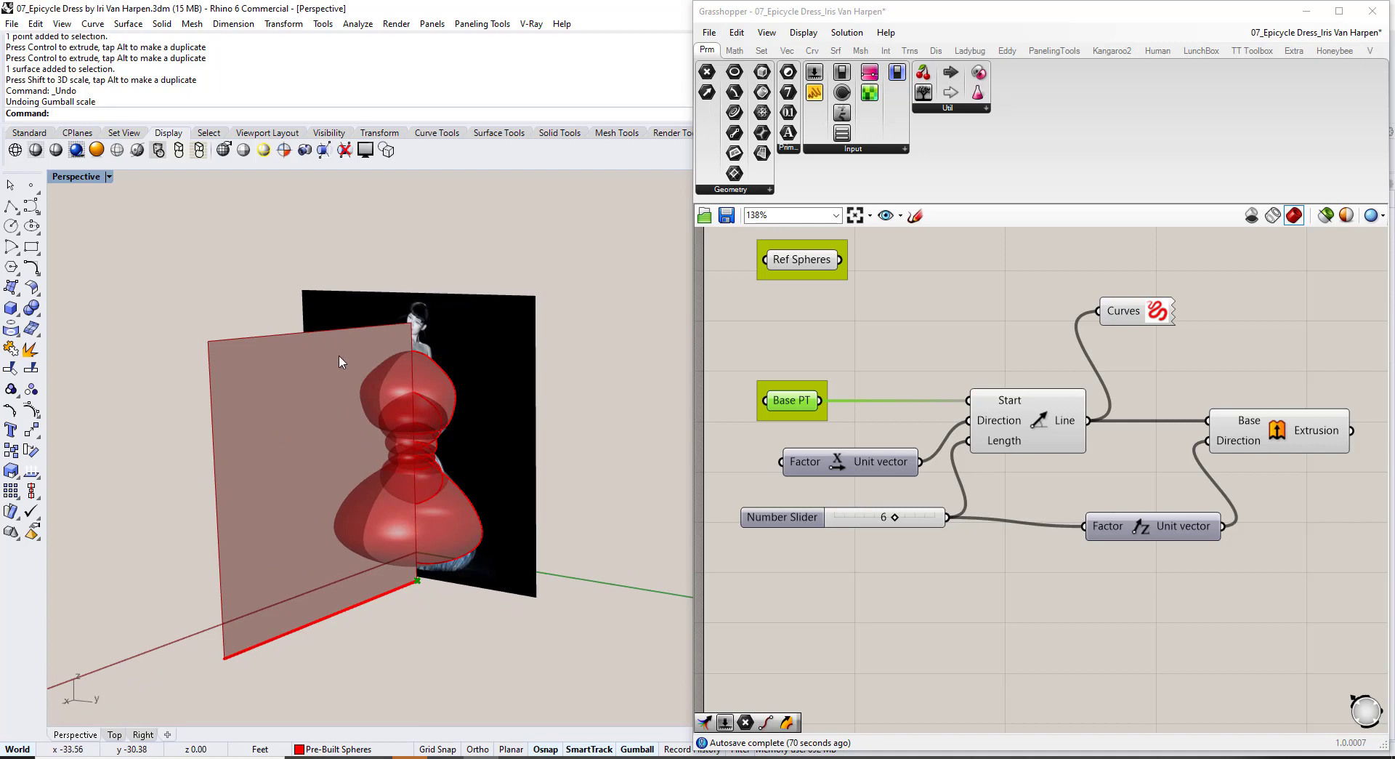
# Add a Polar Array component on the canvas after the Extrusion component.
pyautogui.moveTo(1374, 440); pyautogui.dragTo(971, 434, button='right')
pyautogui.doubleClick(1049, 409)
pyautogui.write('array')
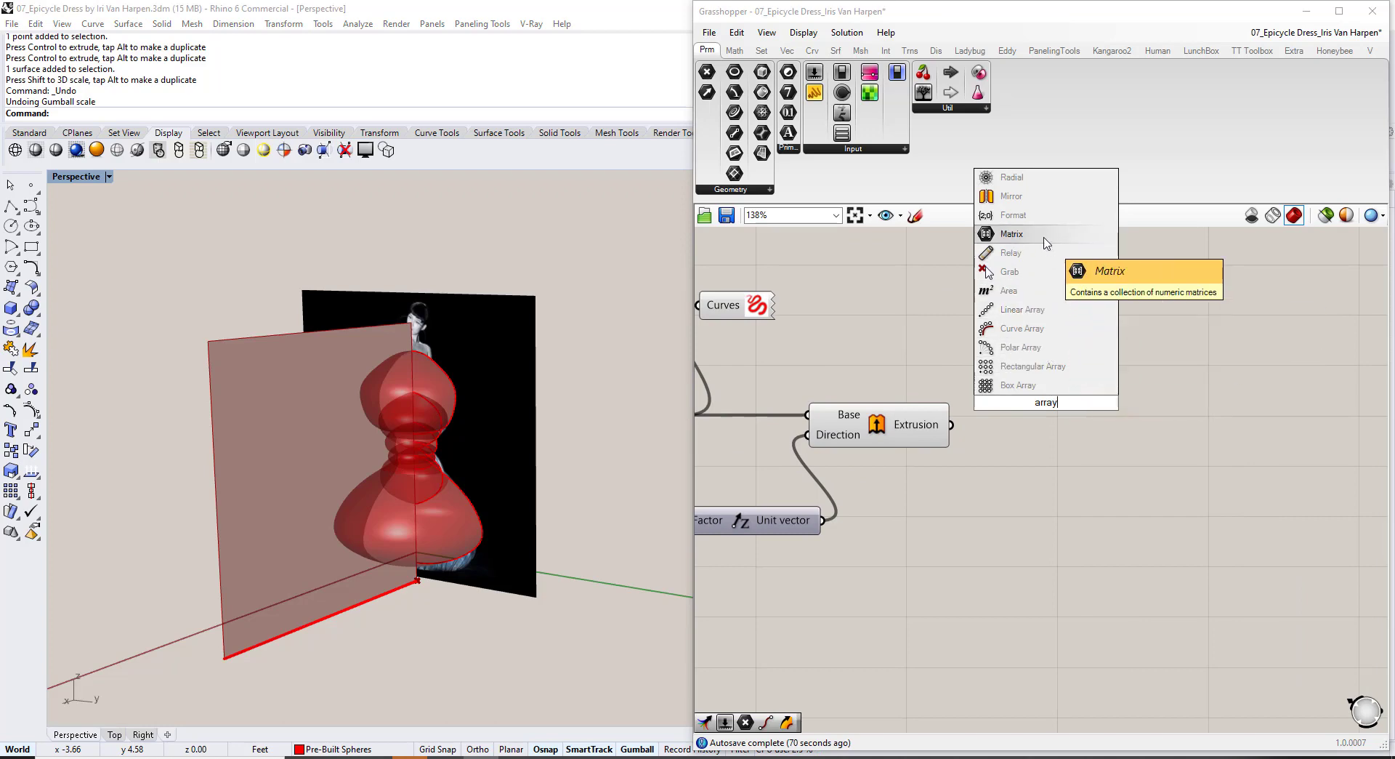
pyautogui.click(1036, 348)
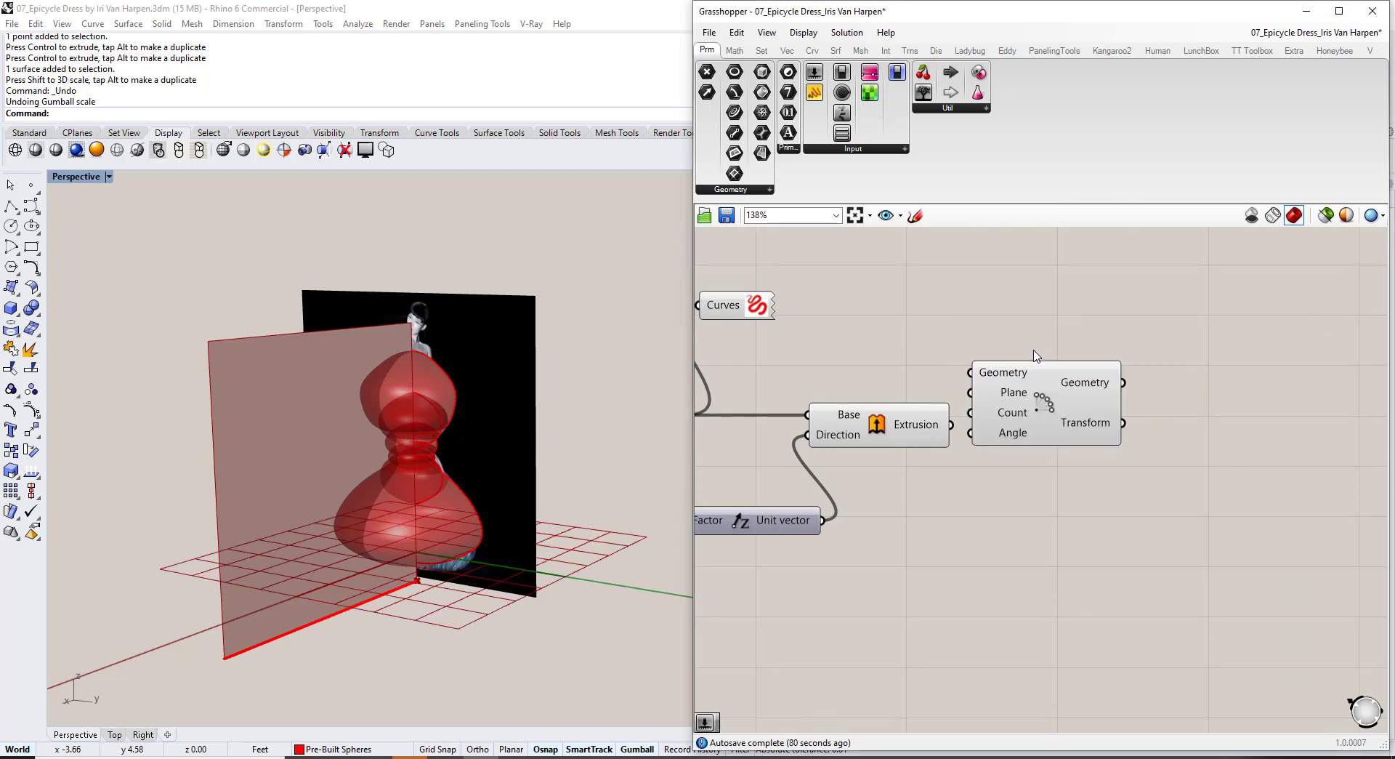
pyautogui.moveTo(1044, 402); pyautogui.dragTo(1152, 447)
pyautogui.scroll(3, 1153, 447)
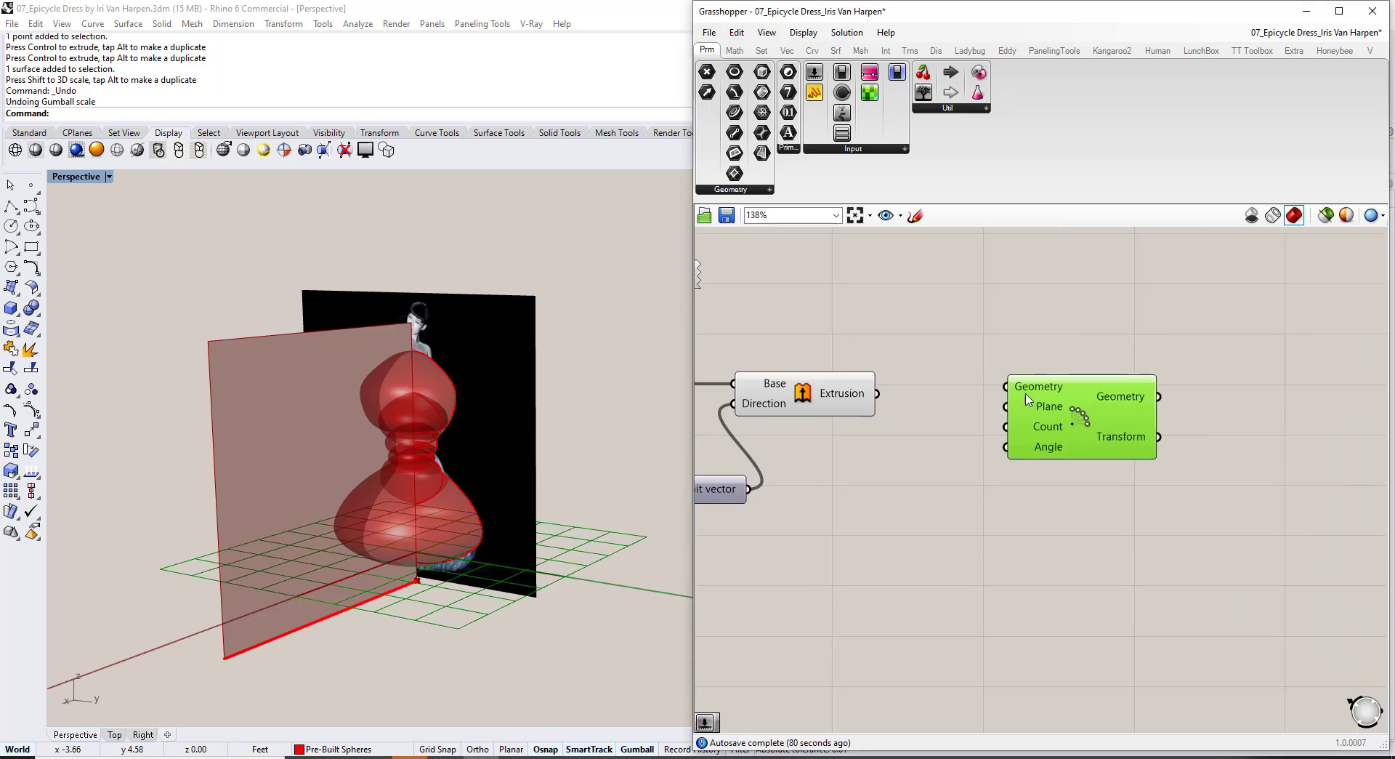
# Connect the Extrusion output to the Polar Array's Geometry input and align the array component with it.
pyautogui.moveTo(1022, 388)
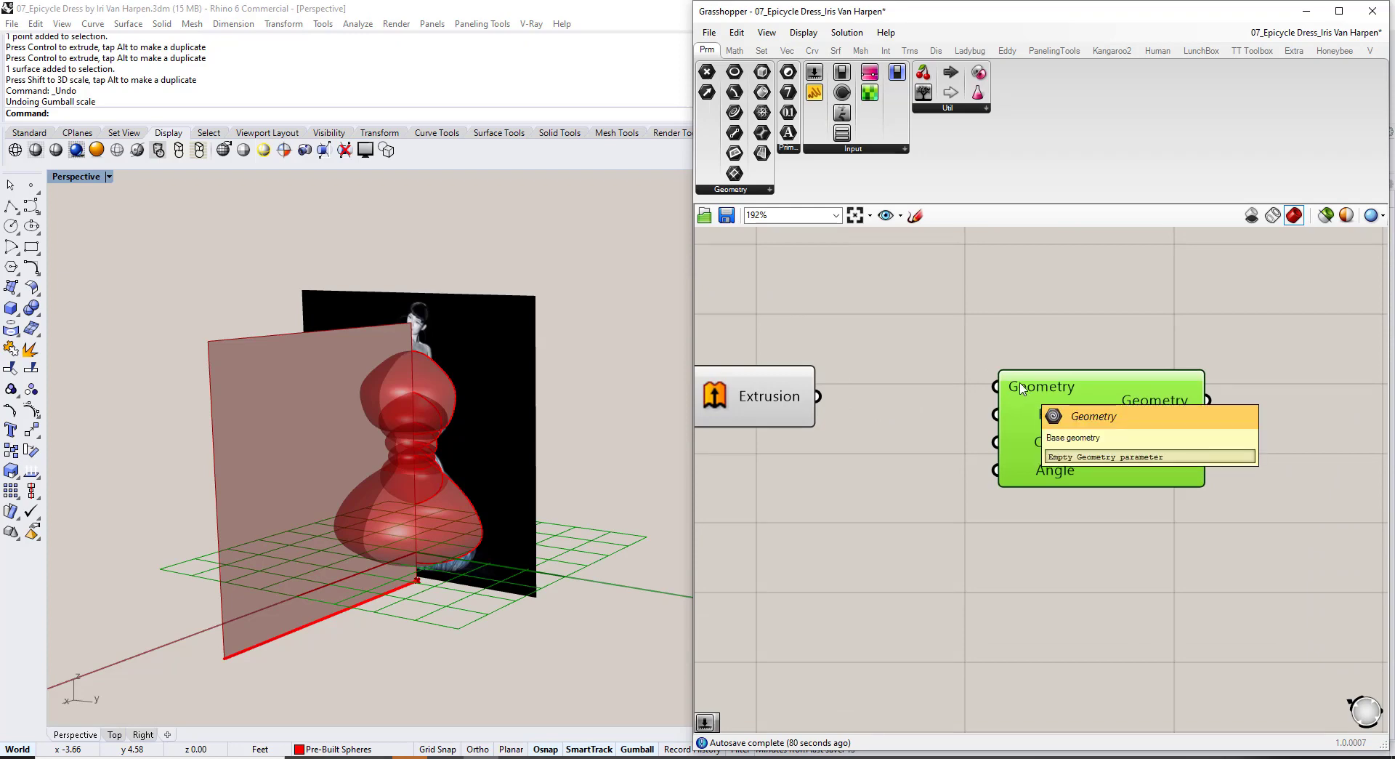
pyautogui.click(810, 401)
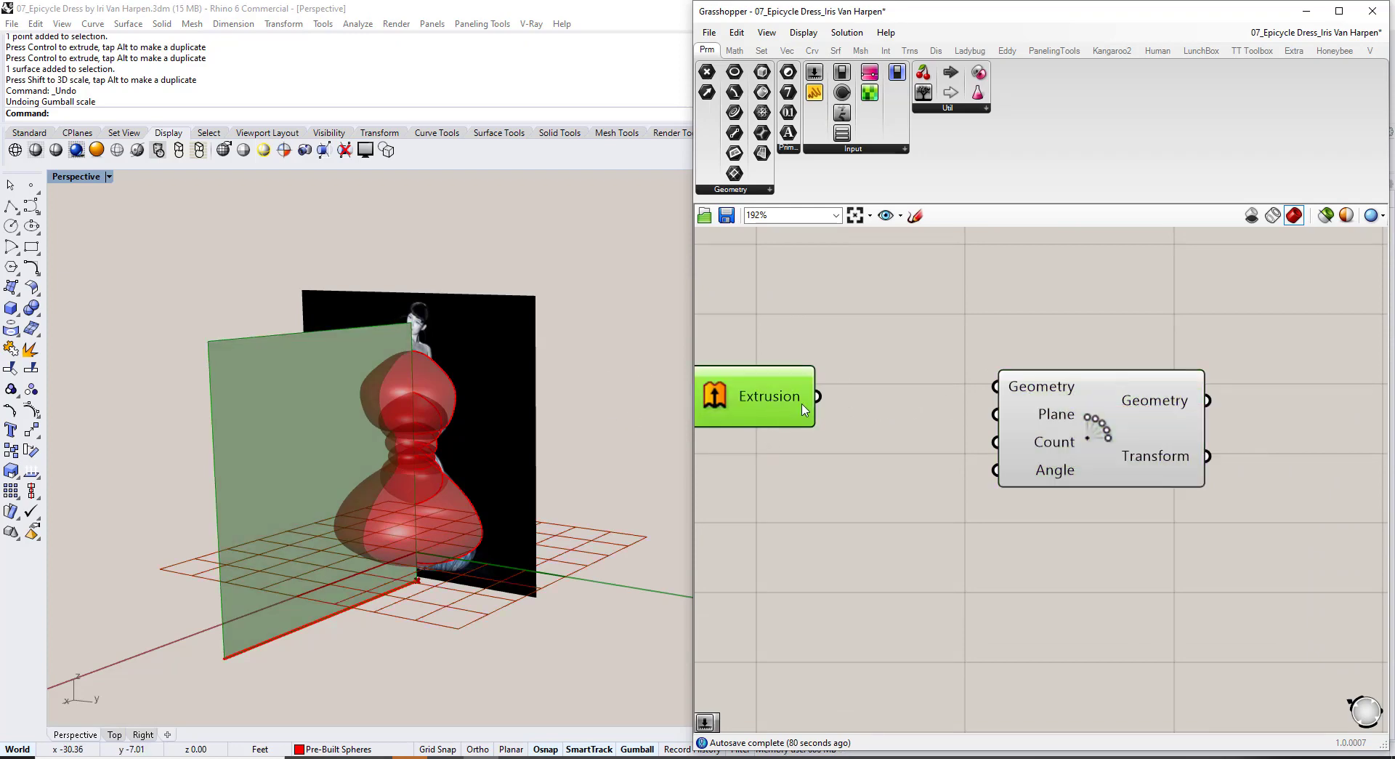
pyautogui.moveTo(817, 396); pyautogui.dragTo(998, 386)
pyautogui.moveTo(1109, 422); pyautogui.dragTo(1072, 432)
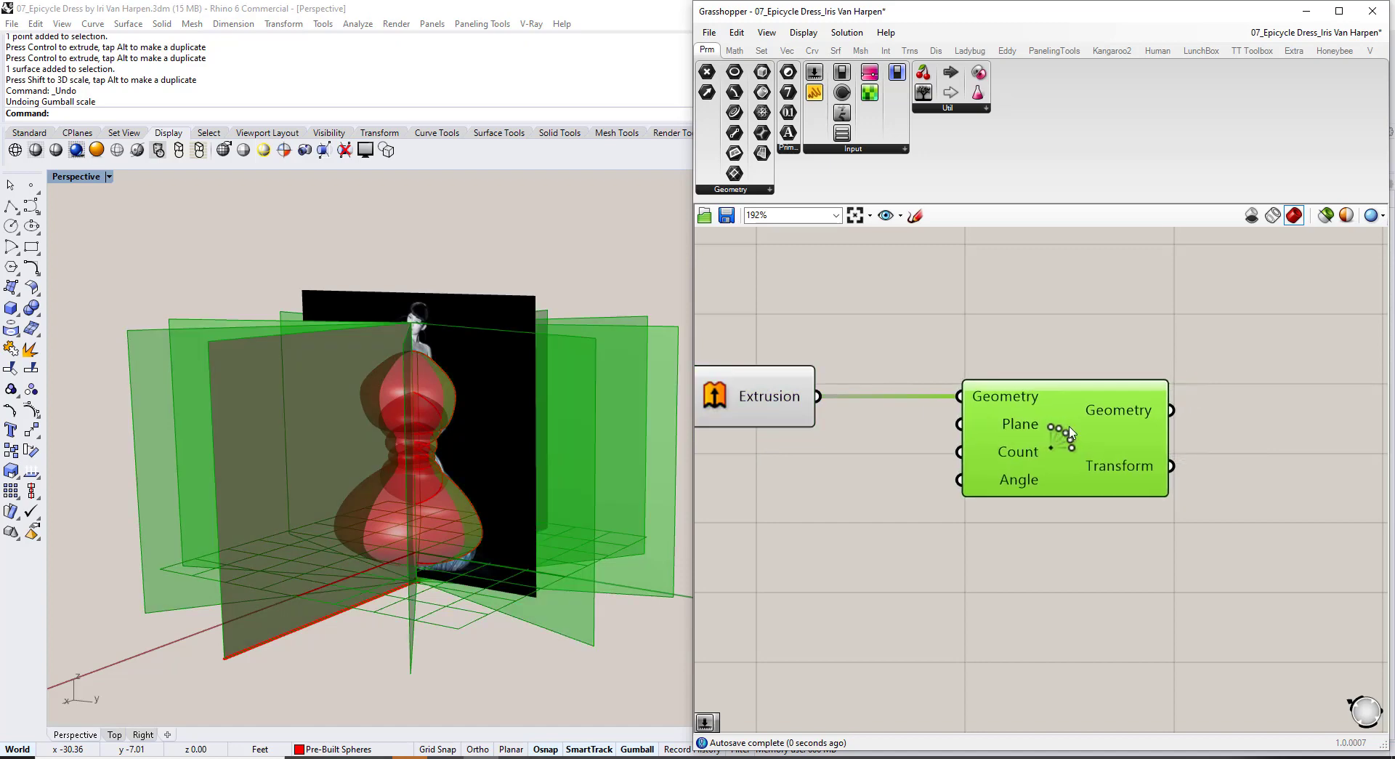
pyautogui.click(988, 312)
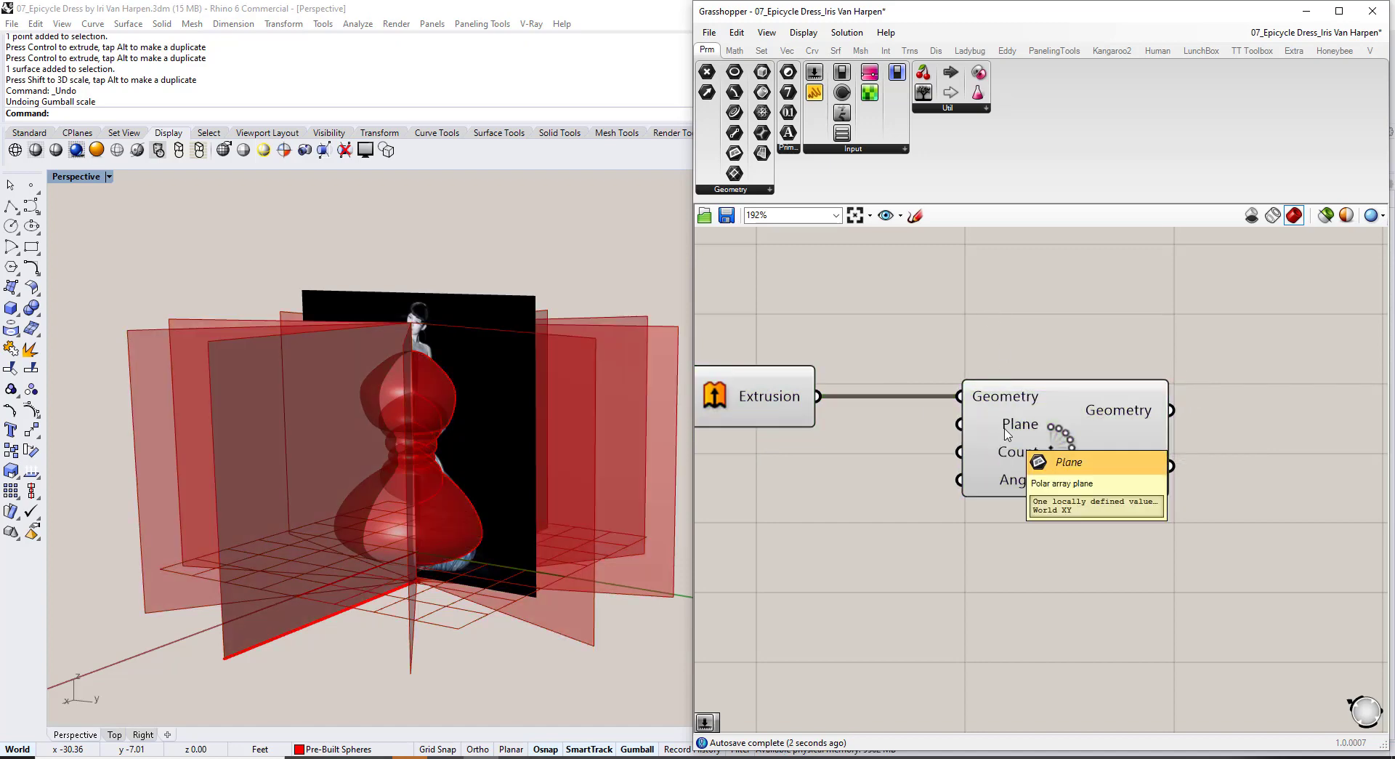
pyautogui.moveTo(379, 356); pyautogui.dragTo(385, 485, button='right')
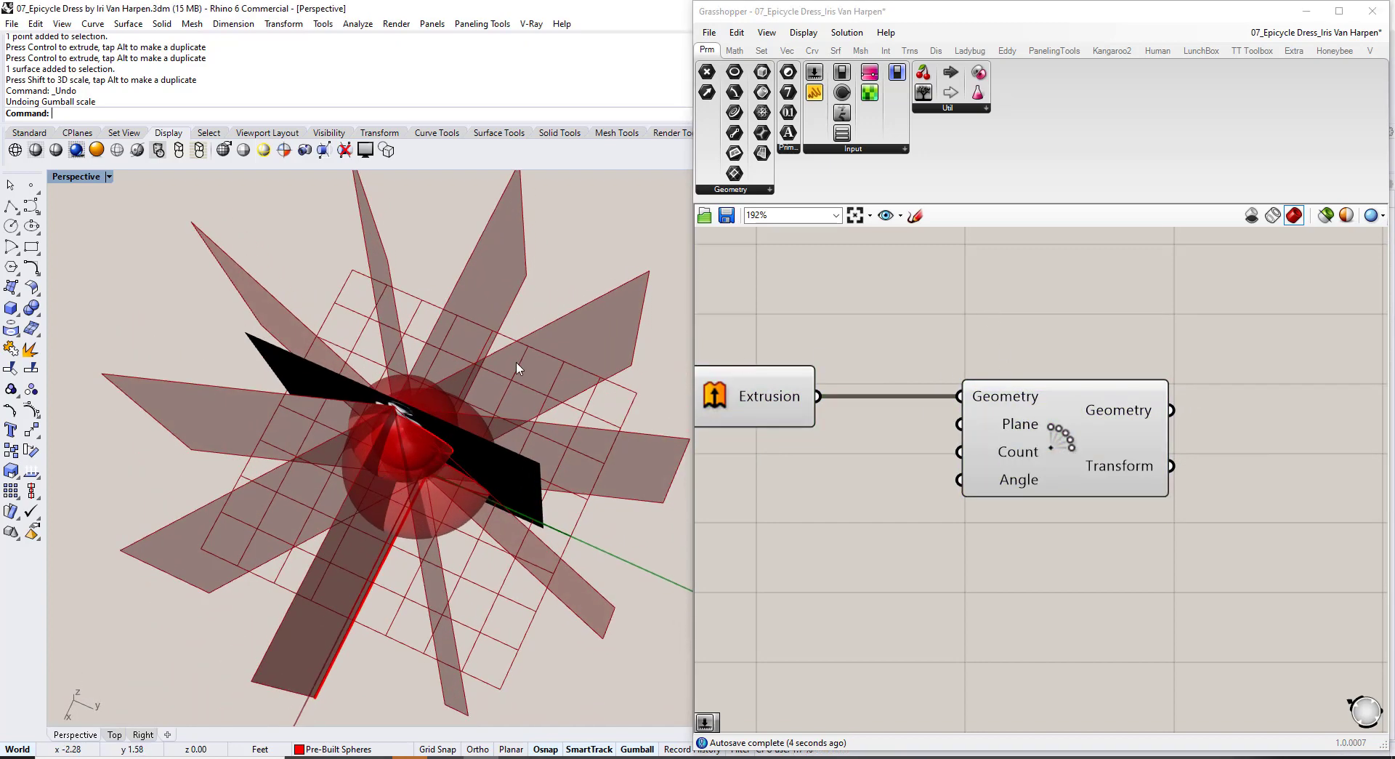
pyautogui.moveTo(441, 418)
pyautogui.mouseDown(button='right')
pyautogui.moveTo(431, 452)
pyautogui.moveTo(429, 434)
pyautogui.mouseUp(button='right')
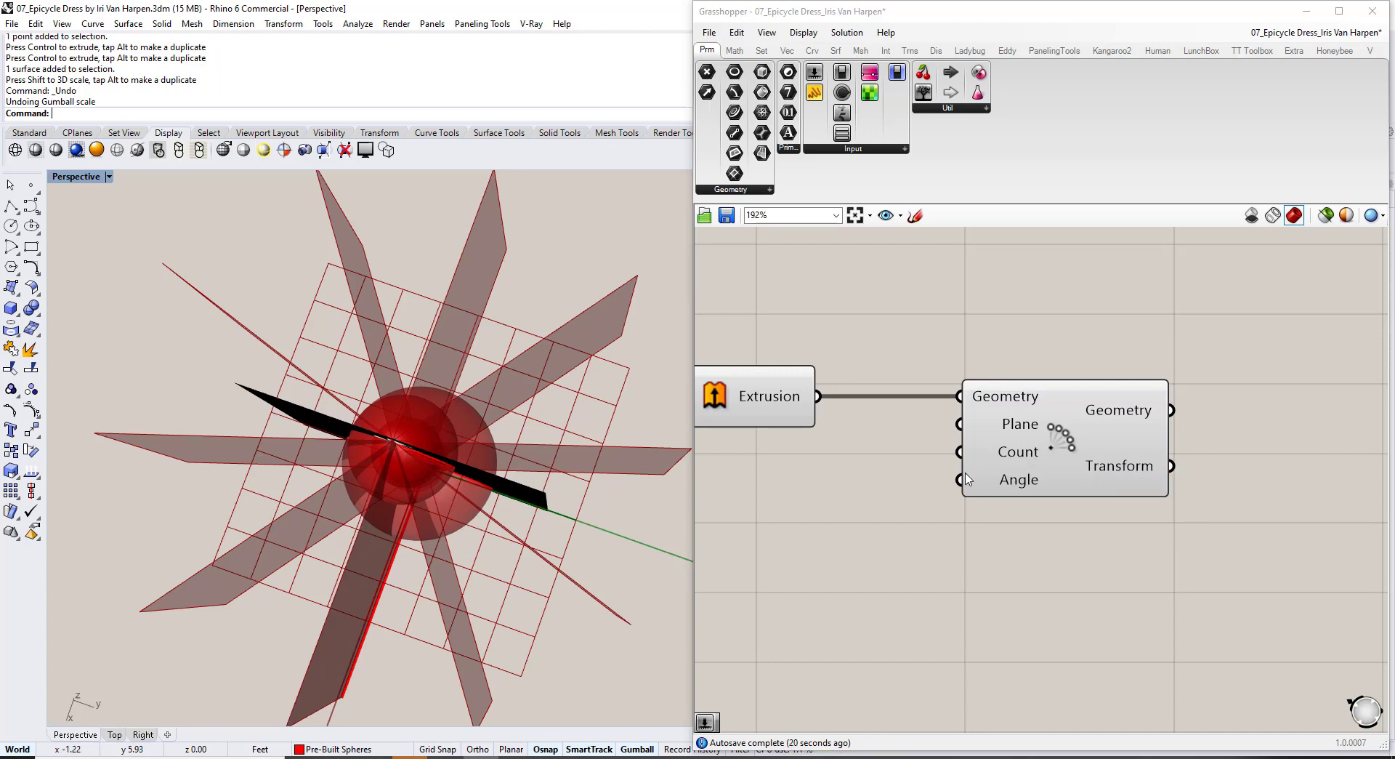
# Create a number slider set to 12, connect it to the Polar Array's Count input, and place it beneath the Extrusion component.
pyautogui.moveTo(757, 519); pyautogui.dragTo(779, 481, button='right')
pyautogui.doubleClick(778, 481)
pyautogui.write('12')
pyautogui.press('Return')
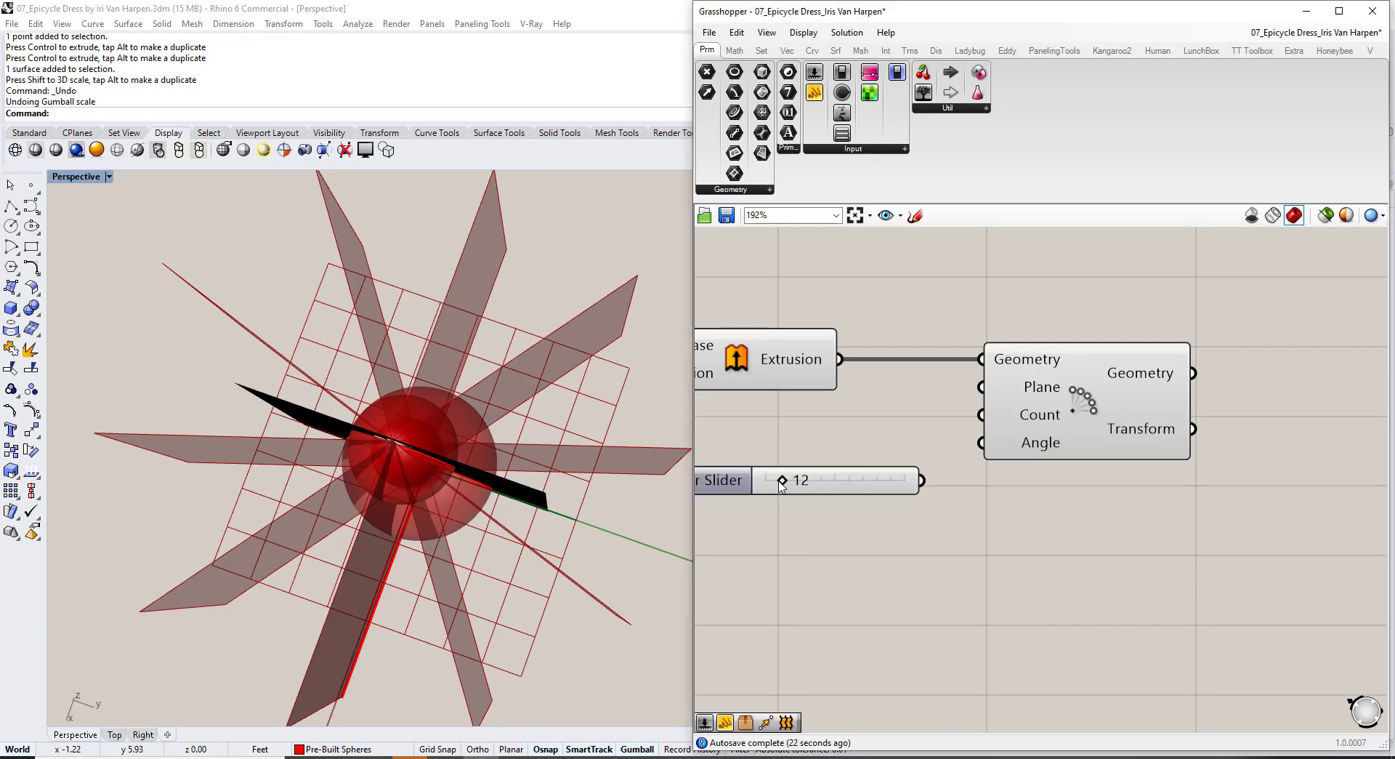
pyautogui.moveTo(921, 479); pyautogui.dragTo(981, 414)
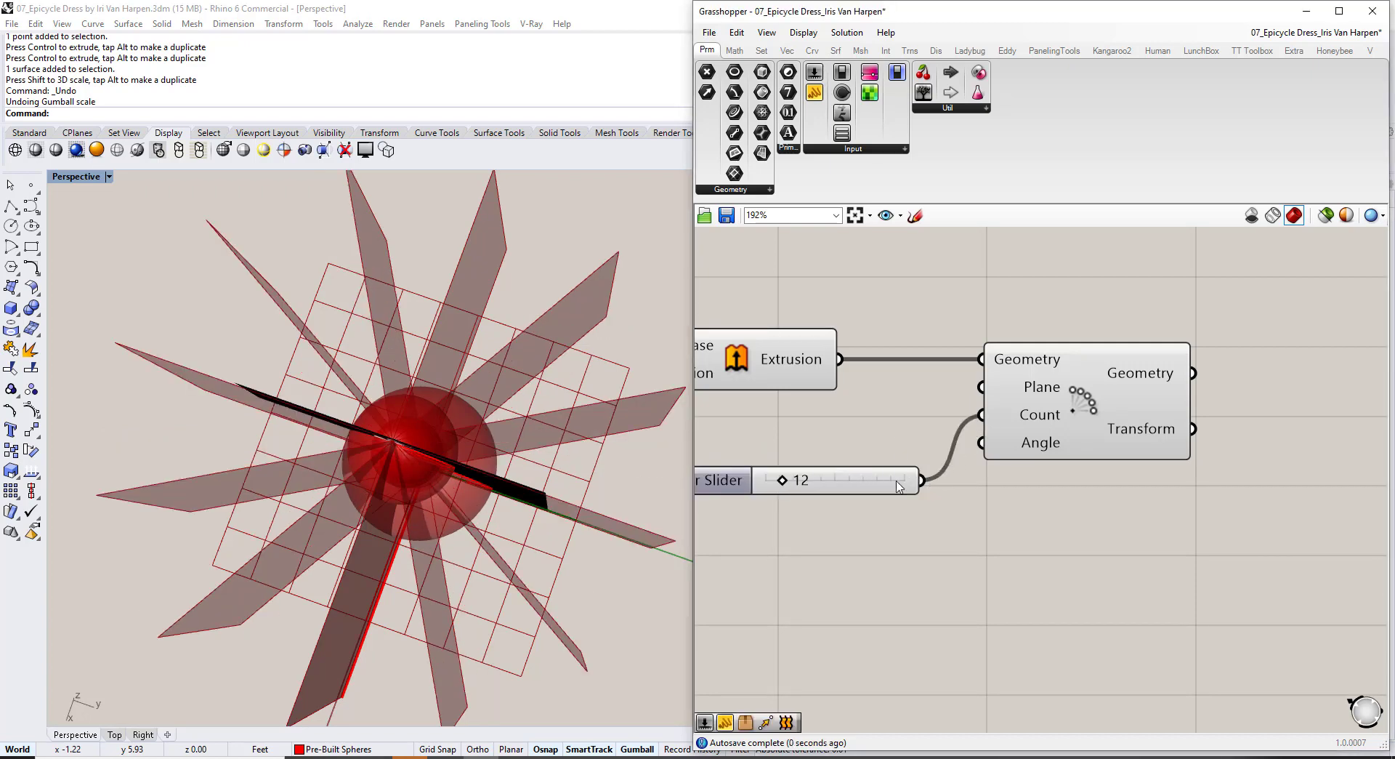
pyautogui.moveTo(885, 485); pyautogui.dragTo(881, 463)
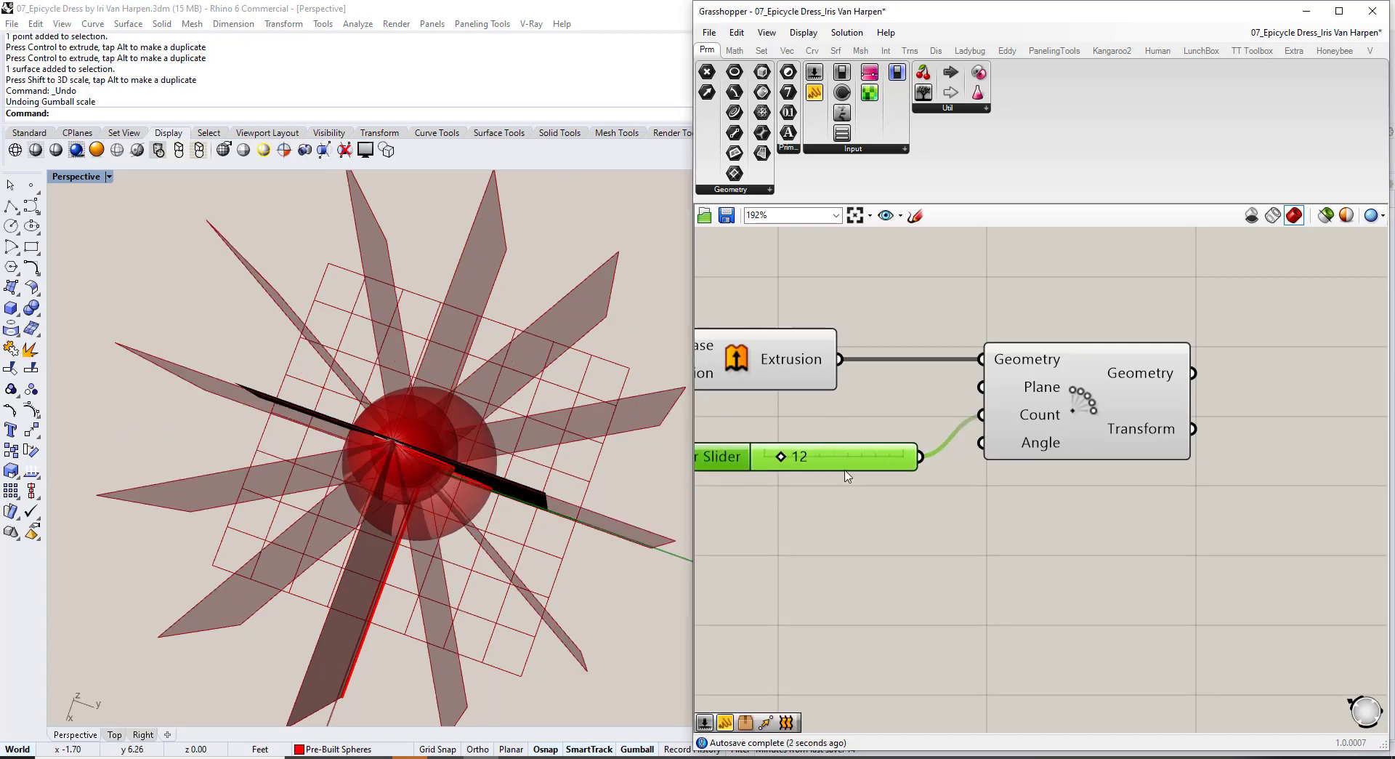
pyautogui.moveTo(591, 460); pyautogui.dragTo(535, 365, button='right')
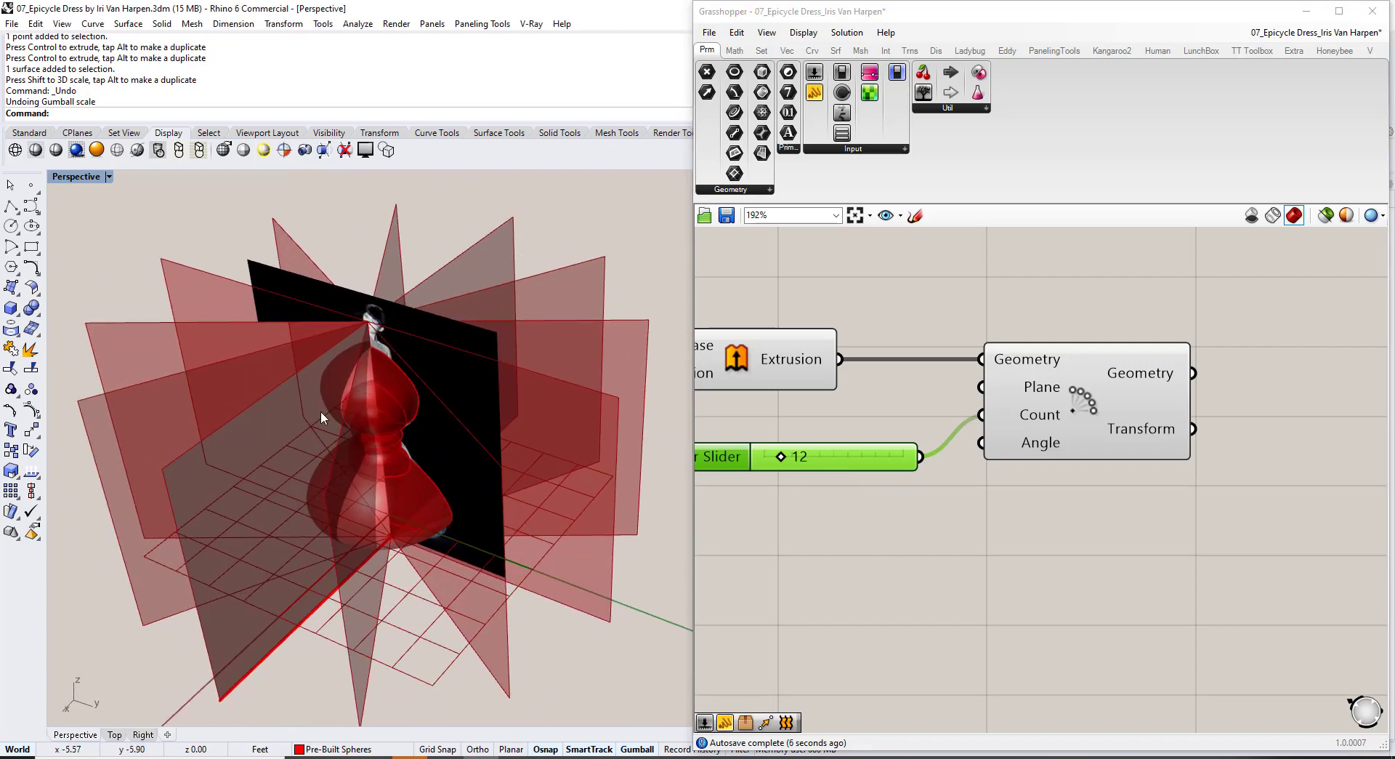
# Hide the Reference Picture layer in Rhino and return to the Grasshopper canvas.
pyautogui.click(1306, 16)
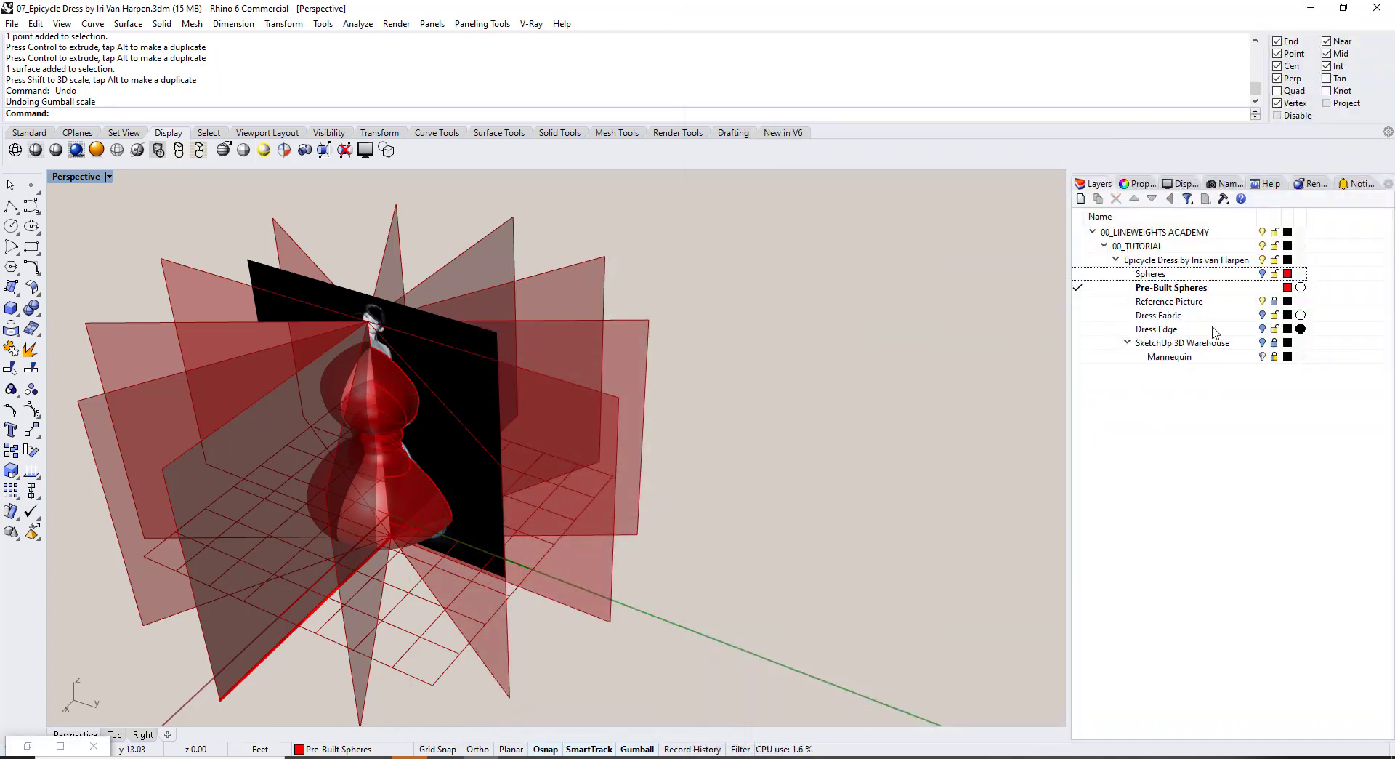
pyautogui.click(1264, 300)
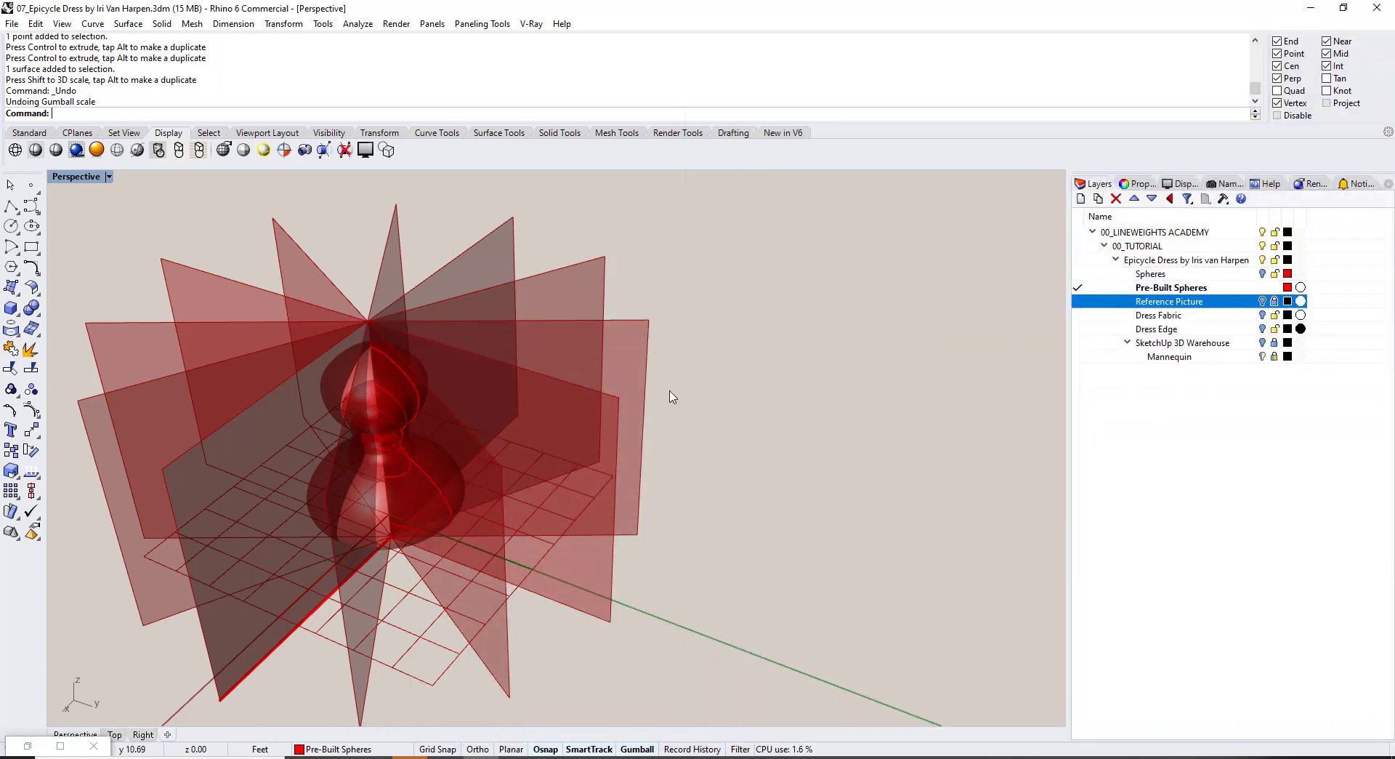
pyautogui.moveTo(674, 397); pyautogui.dragTo(278, 592, button='right')
pyautogui.click(28, 746)
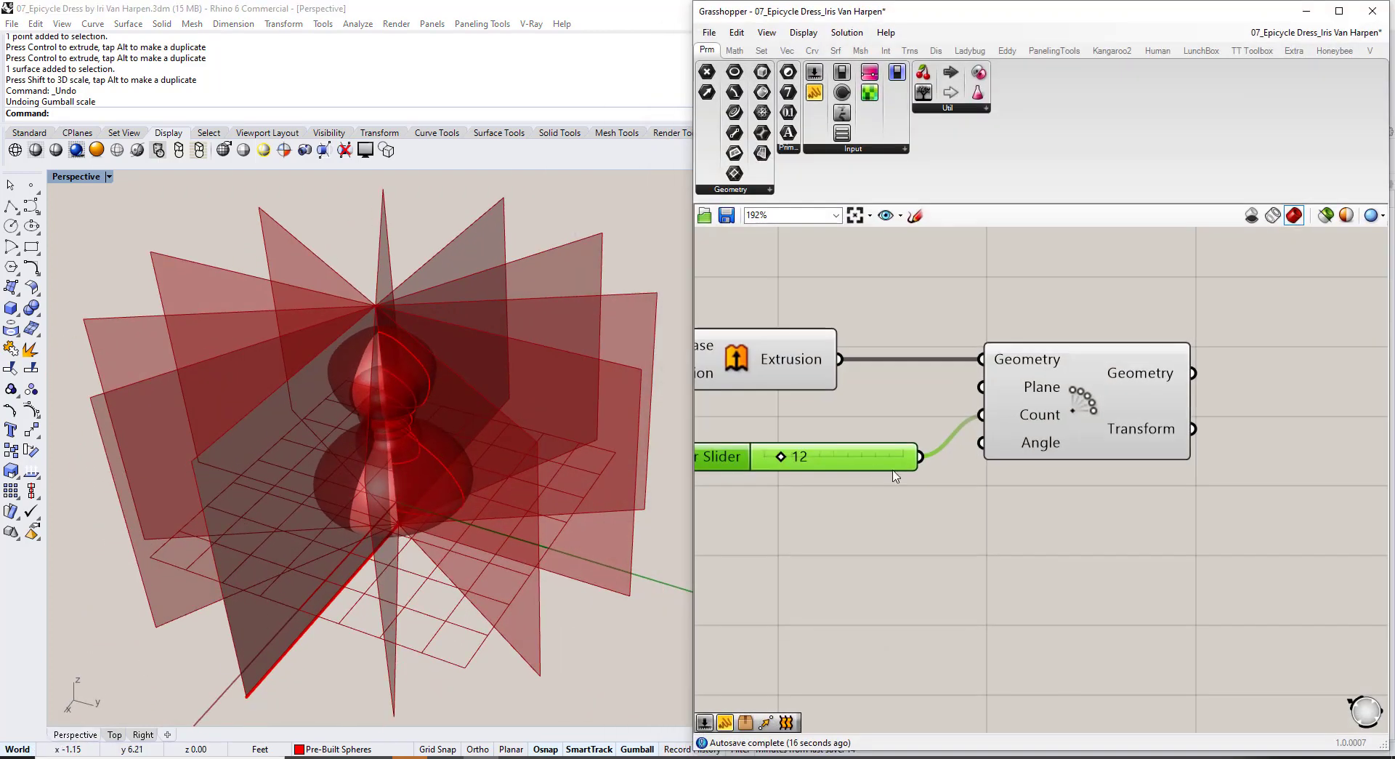
# Add a Brep parameter after the Polar Array and connect the array's Geometry output to it.
pyautogui.moveTo(956, 461)
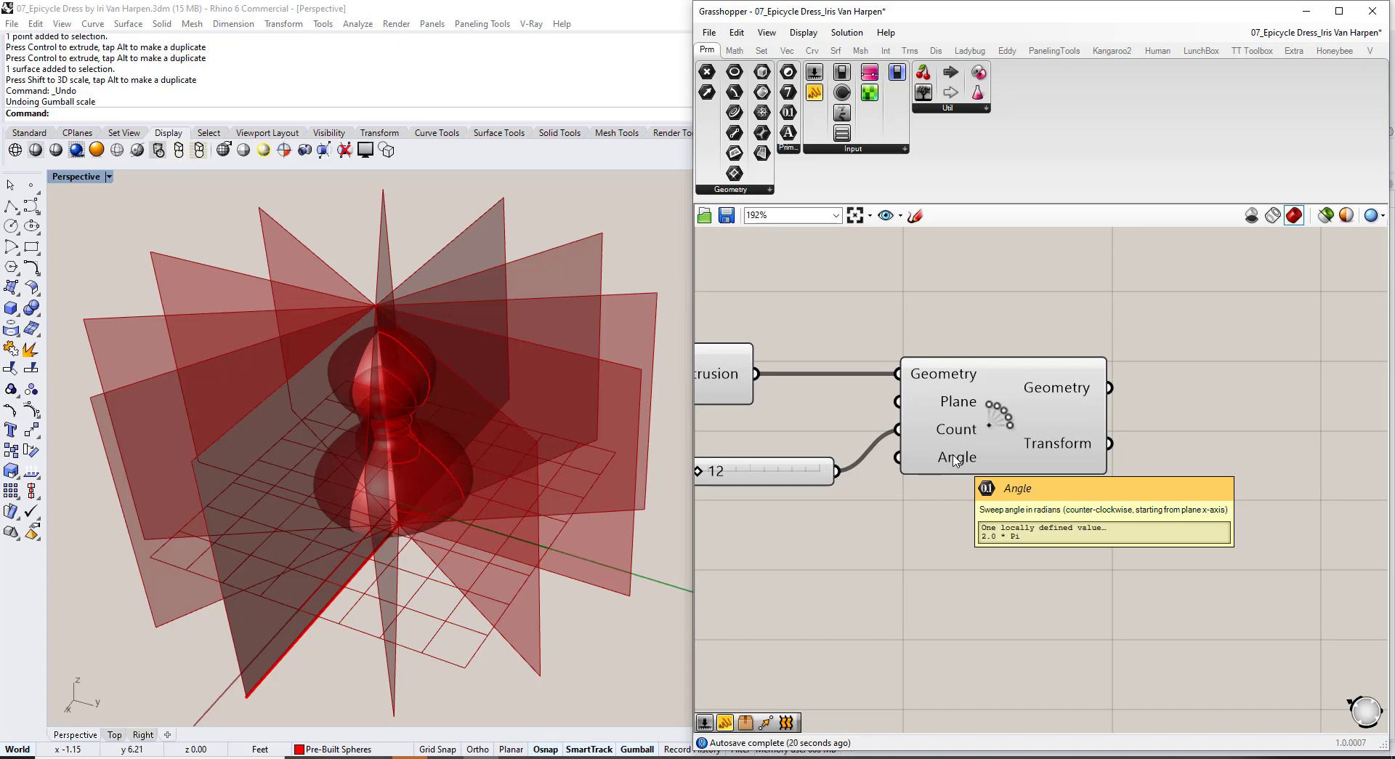
pyautogui.click(970, 412)
pyautogui.click(973, 328)
pyautogui.moveTo(1168, 359); pyautogui.dragTo(1004, 397, button='right')
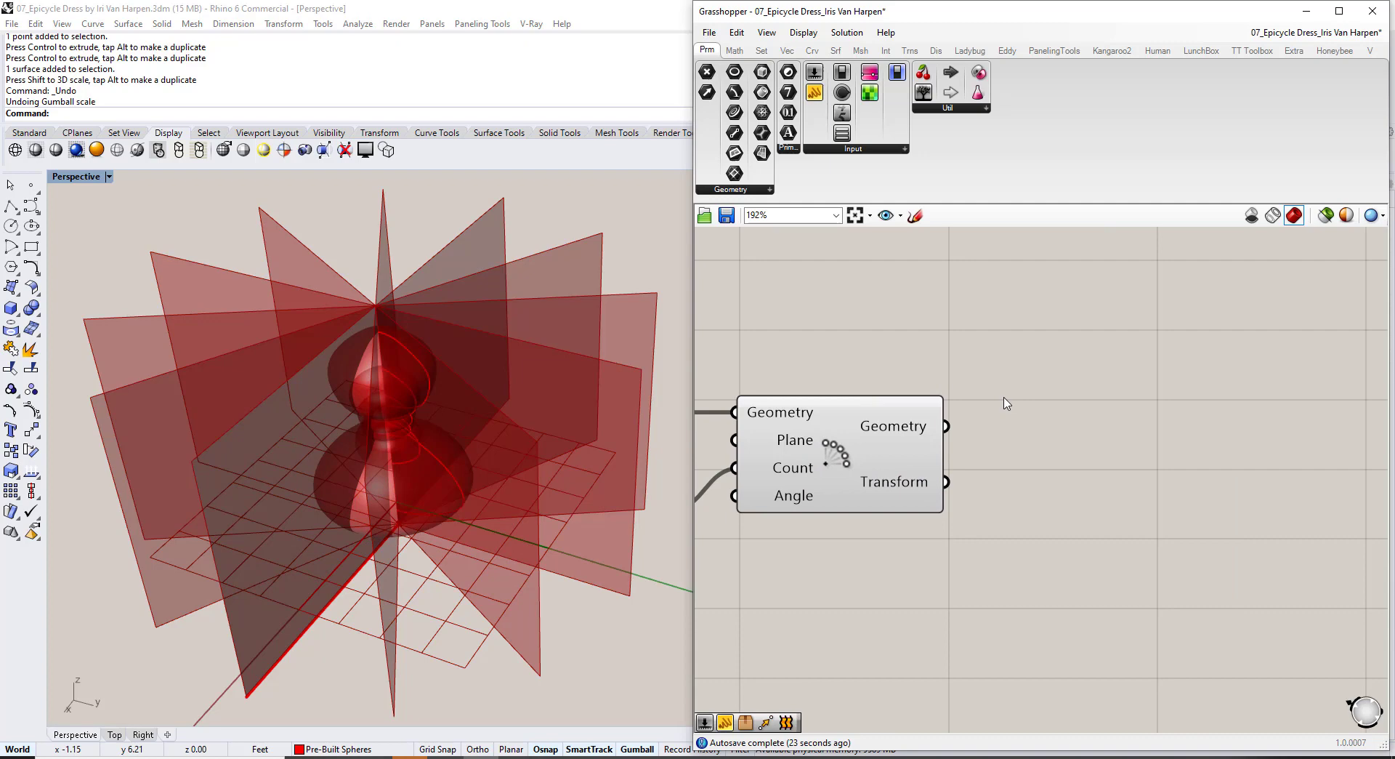
pyautogui.doubleClick(1049, 426)
pyautogui.write('brep')
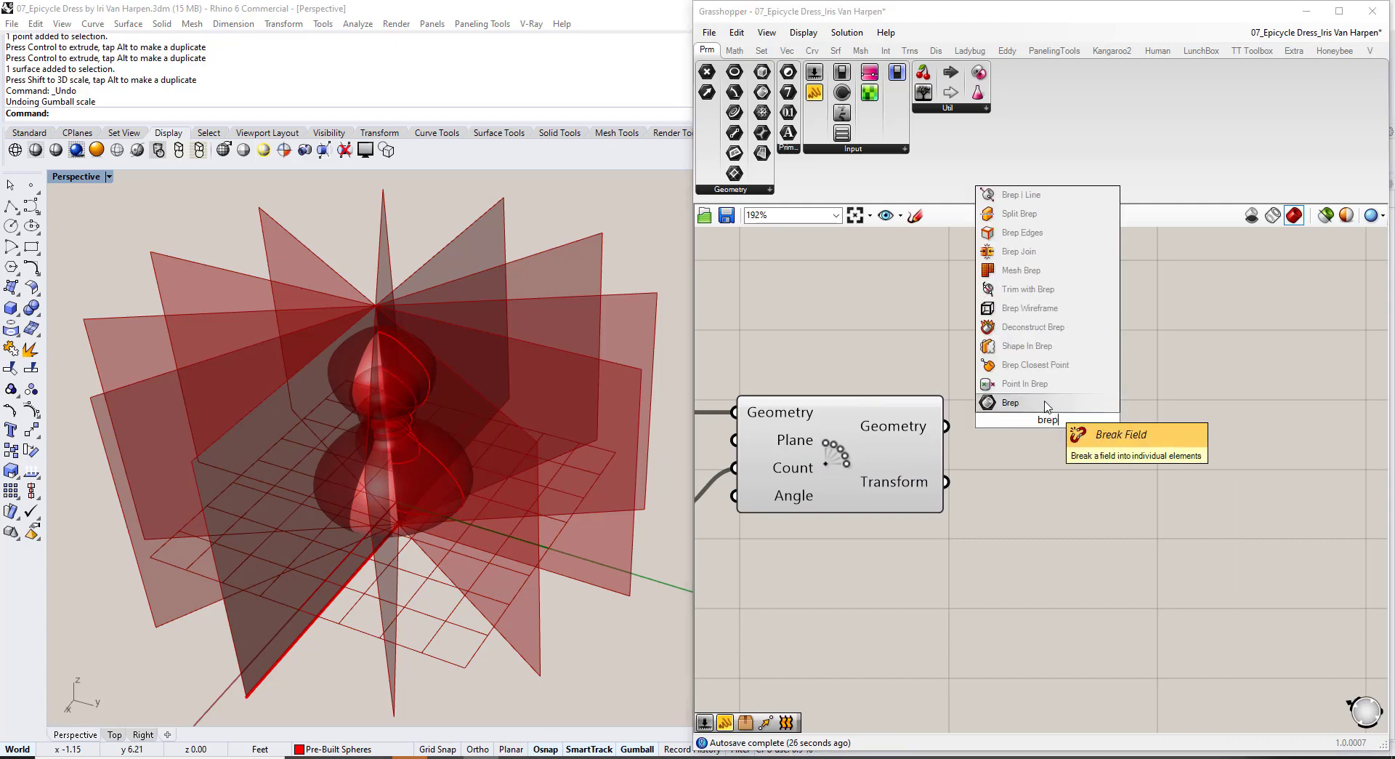
pyautogui.click(1046, 405)
pyautogui.moveTo(946, 426); pyautogui.dragTo(1037, 422)
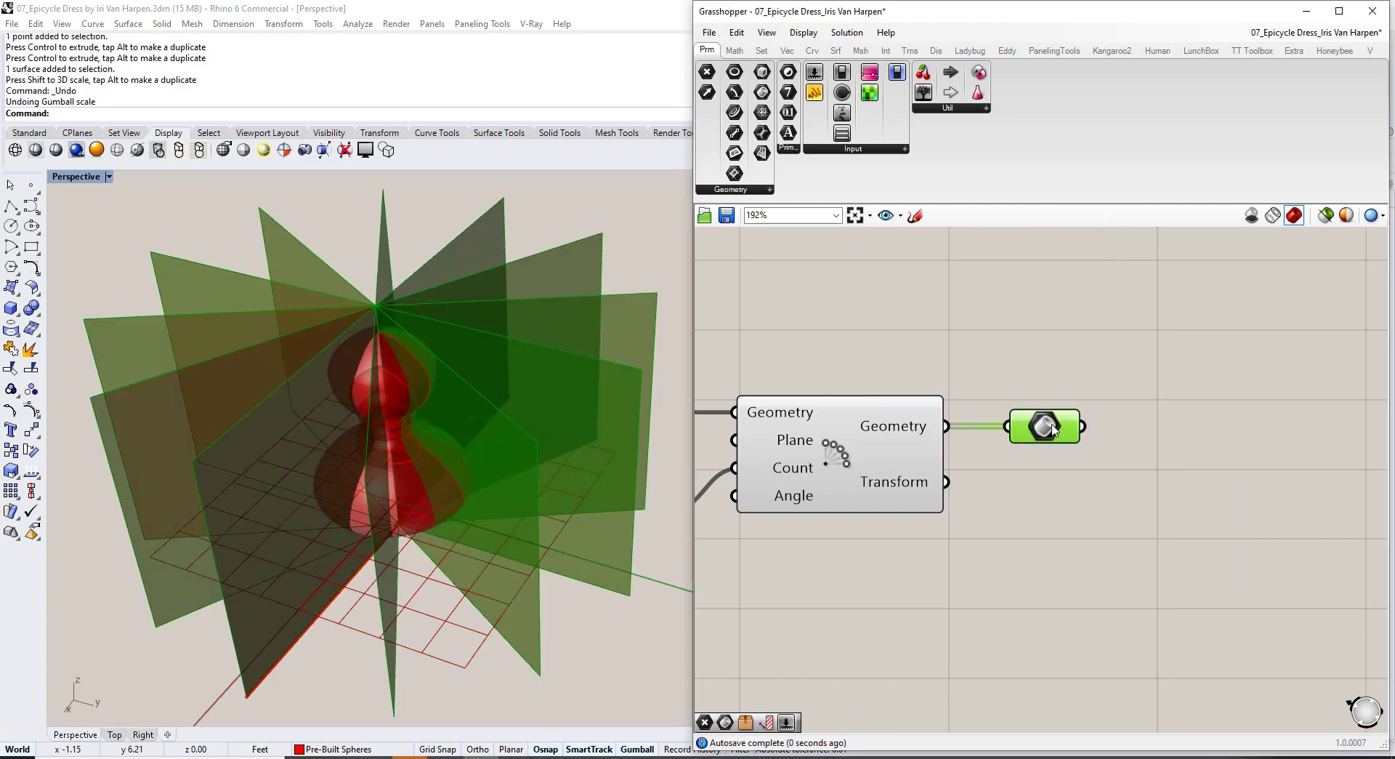
# Rename the Brep parameter "Intersect Planes" and set it to always draw its name.
pyautogui.rightClick(1054, 429)
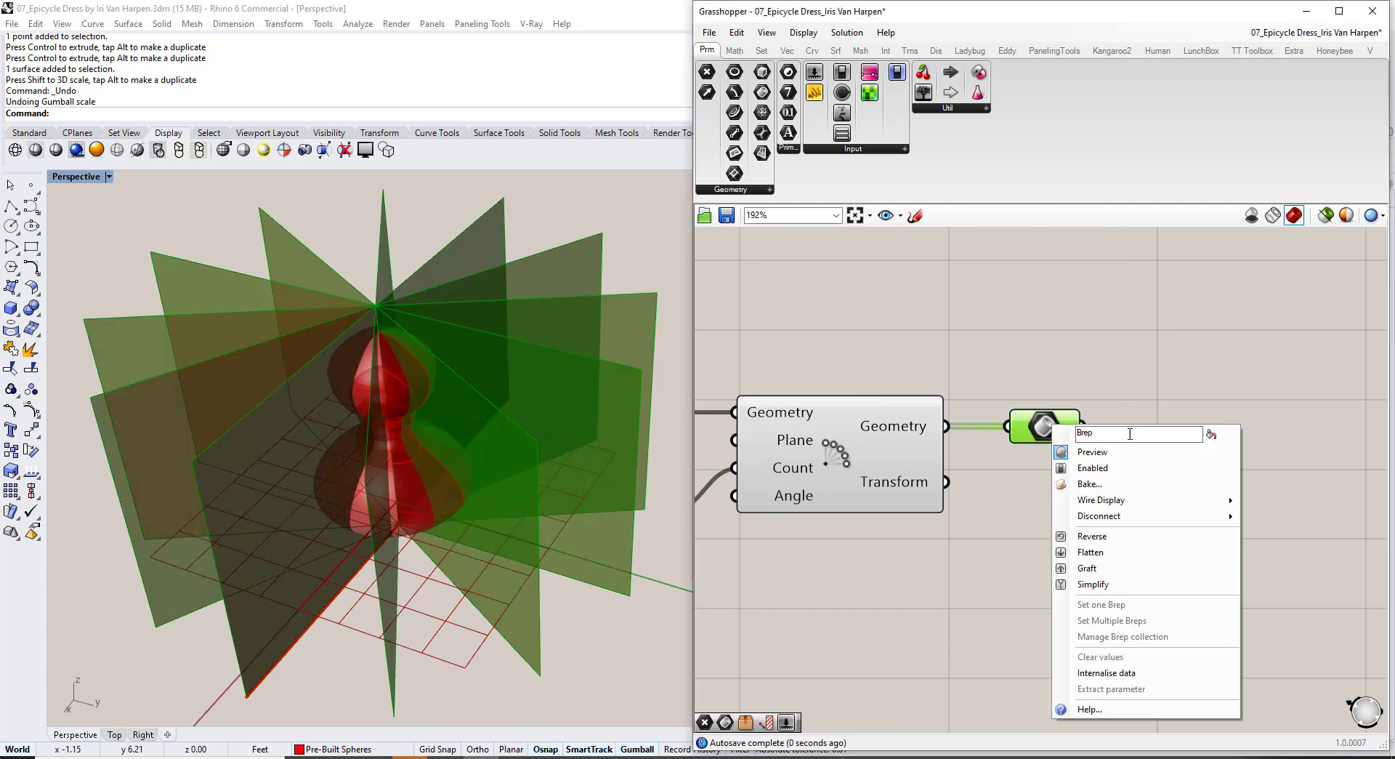
pyautogui.click(1212, 434)
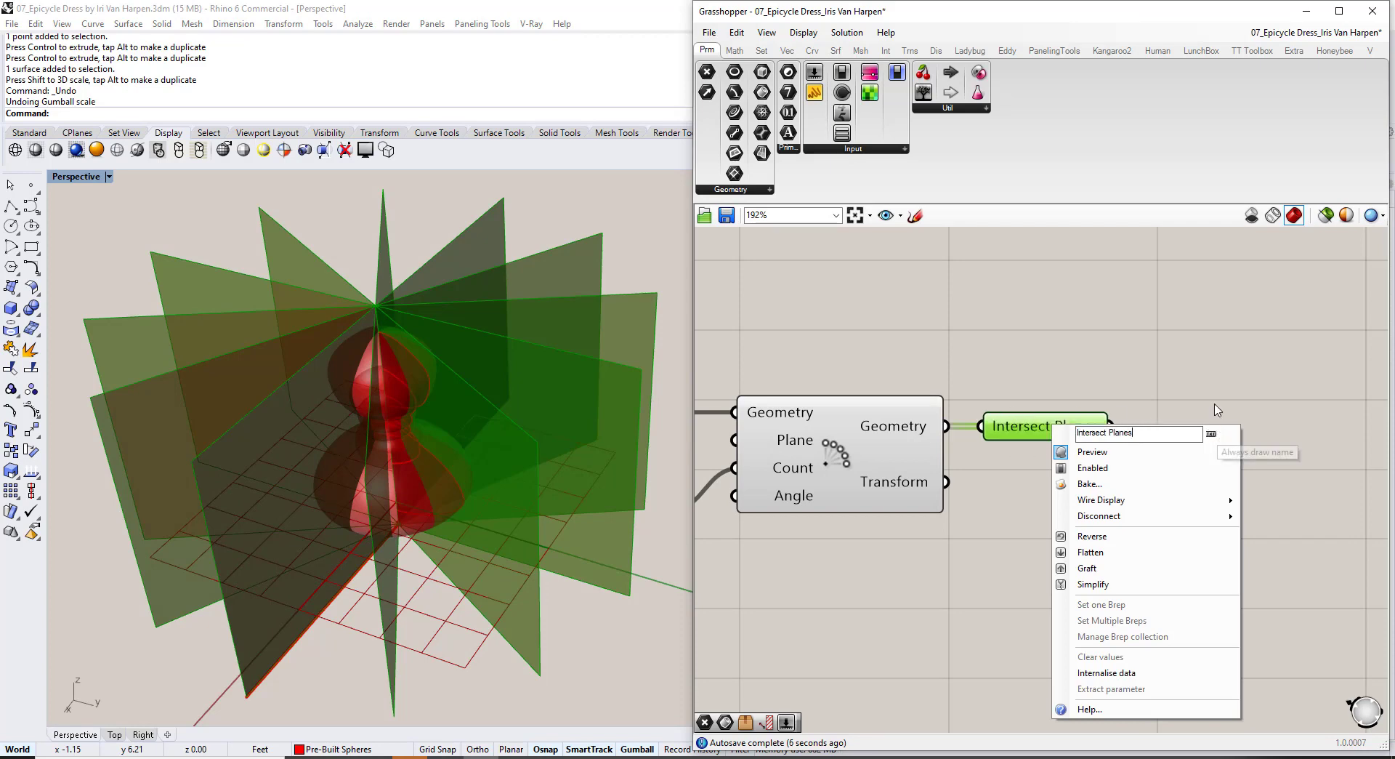
pyautogui.click(1213, 390)
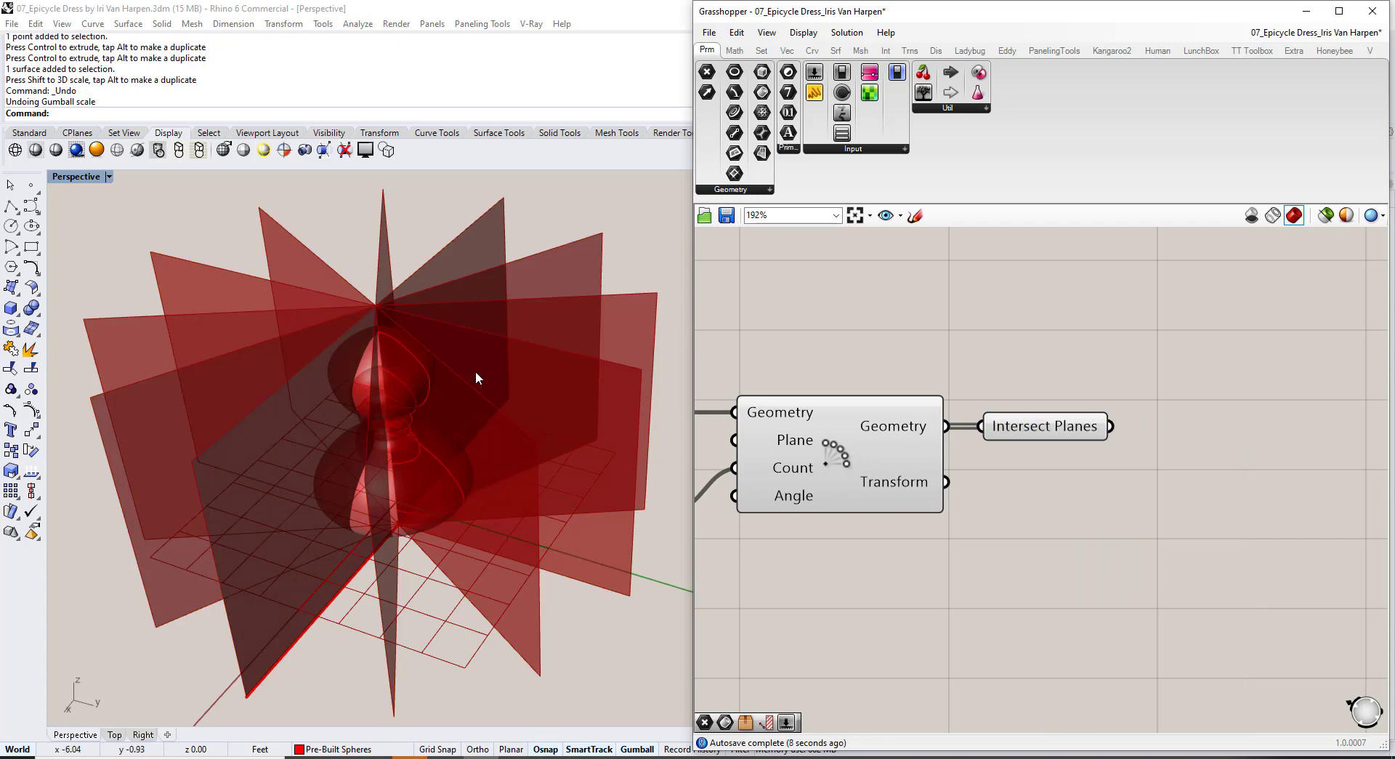
pyautogui.moveTo(476, 372); pyautogui.dragTo(458, 439, button='right')
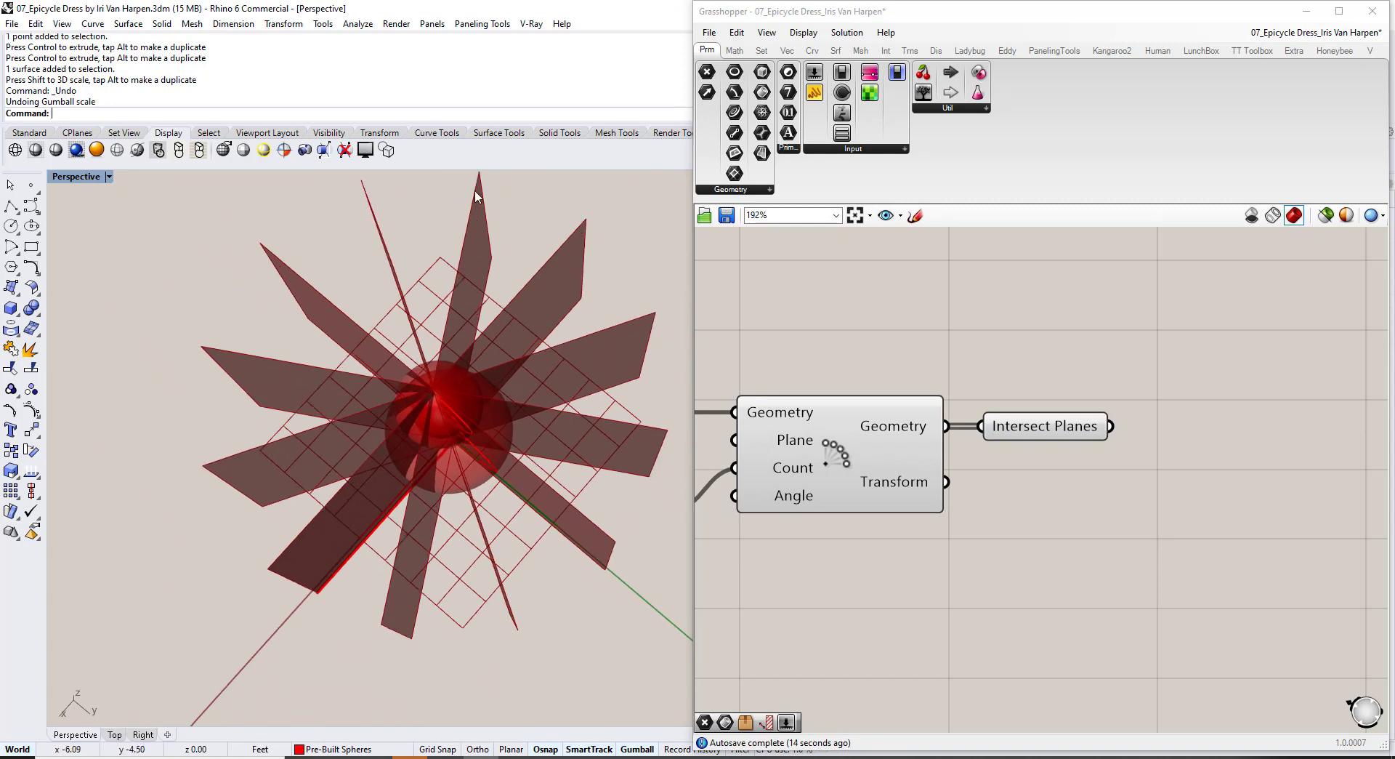
pyautogui.moveTo(396, 560); pyautogui.dragTo(390, 373, button='right')
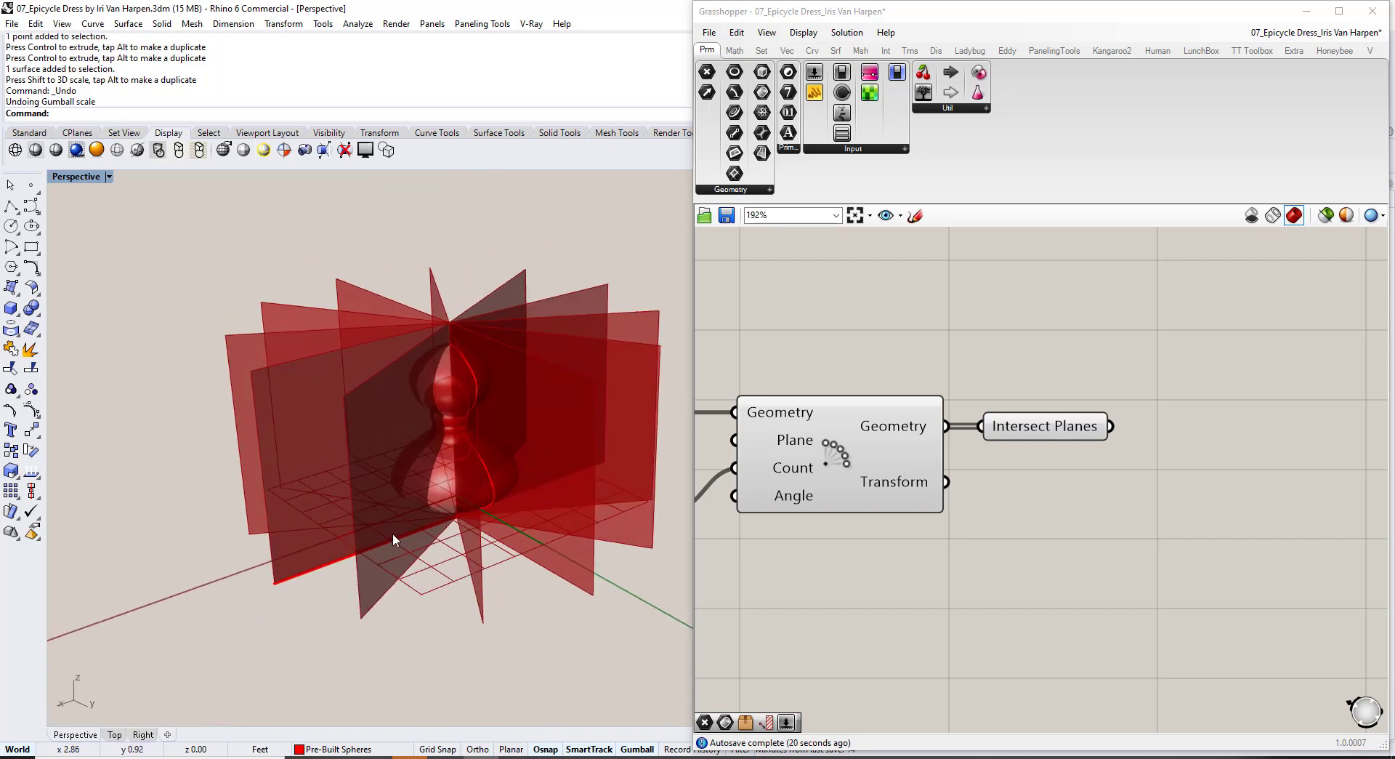
pyautogui.moveTo(393, 535); pyautogui.dragTo(417, 535, button='right')
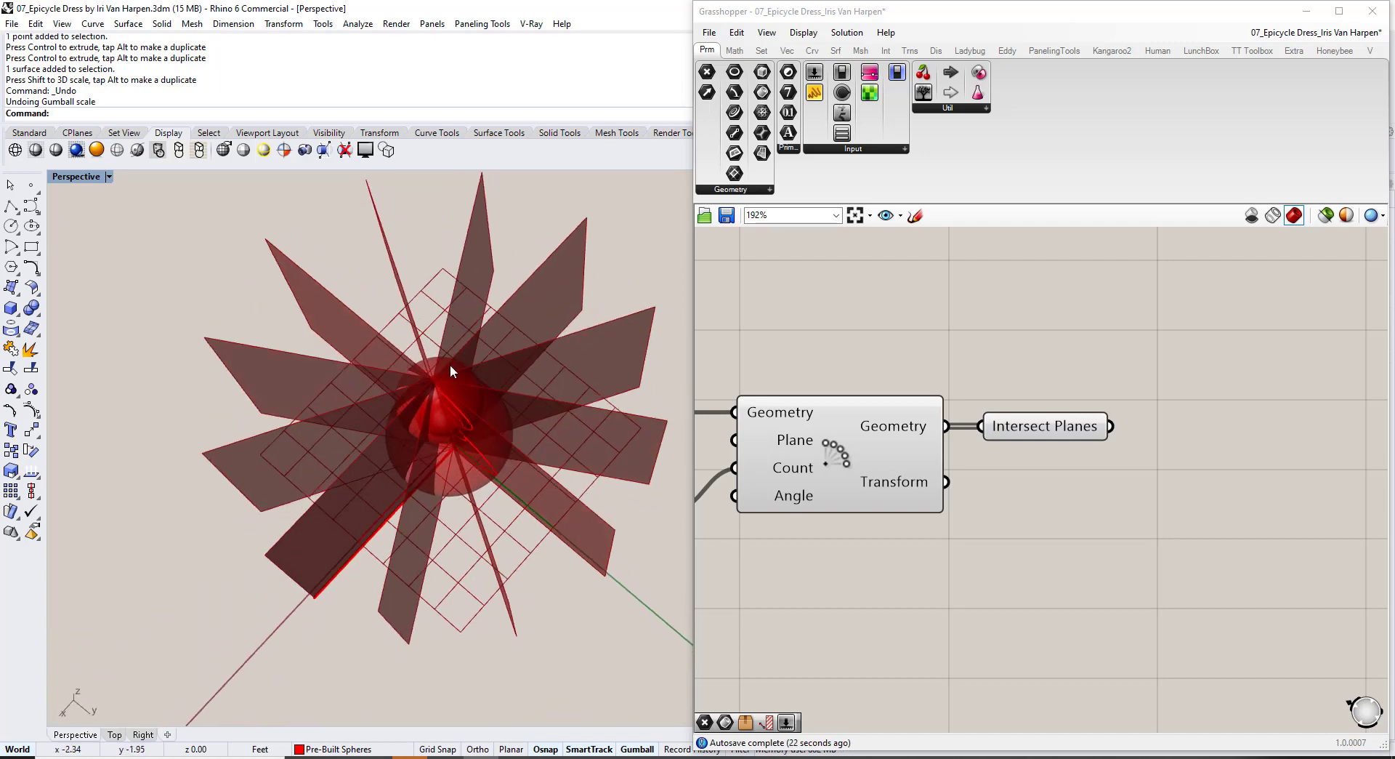
pyautogui.moveTo(439, 417); pyautogui.dragTo(449, 452, button='right')
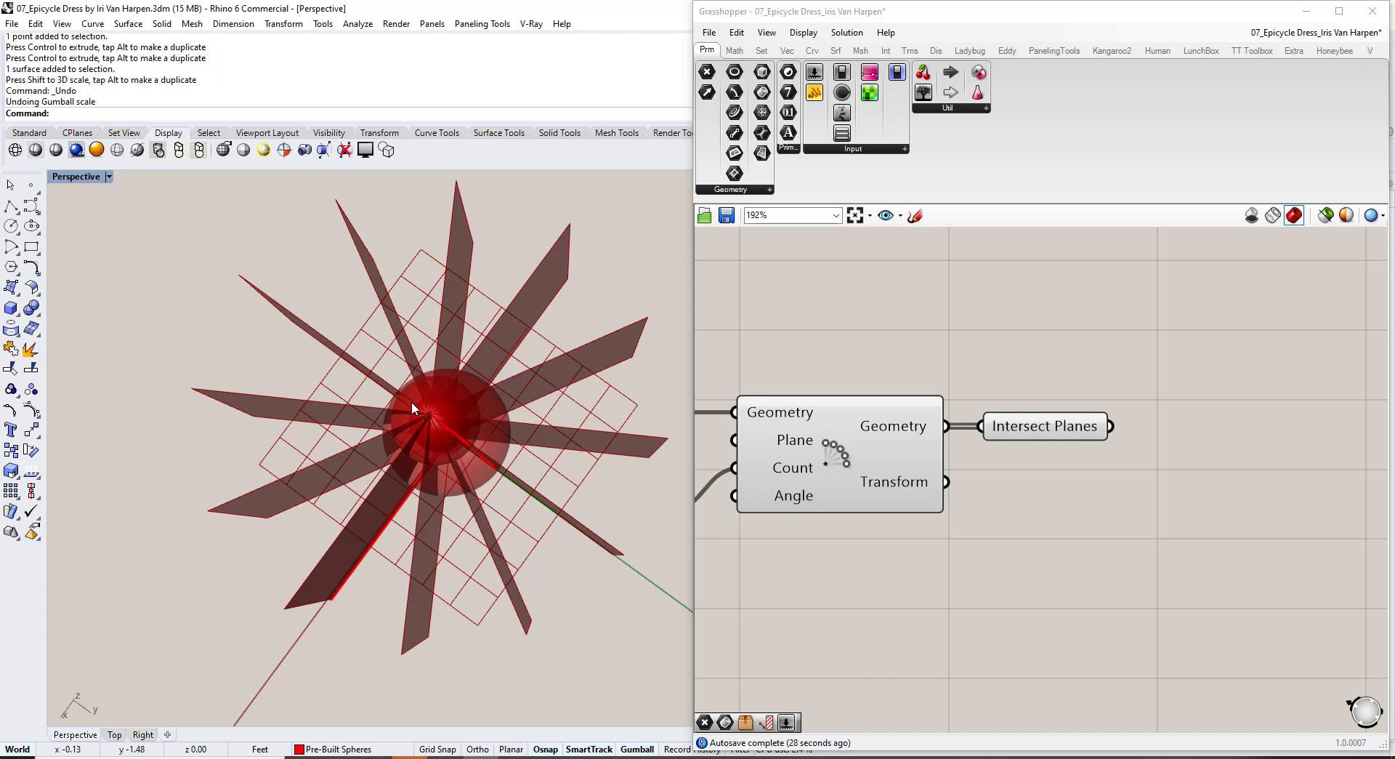
pyautogui.moveTo(412, 407); pyautogui.dragTo(408, 381, button='right')
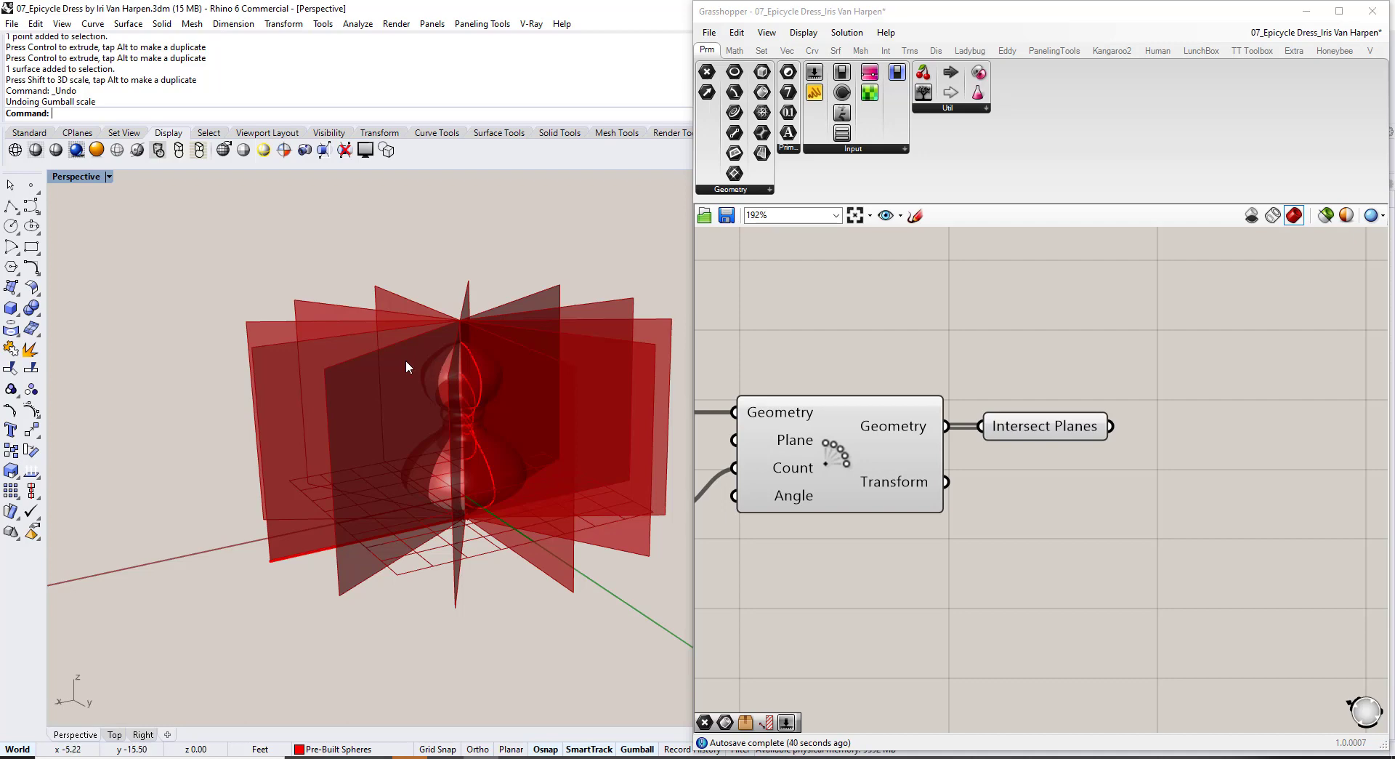
# Inspect the arrayed planes around the spheres and turn off the preview of the Polar Array and Line components.
pyautogui.moveTo(343, 321); pyautogui.dragTo(358, 514, button='right')
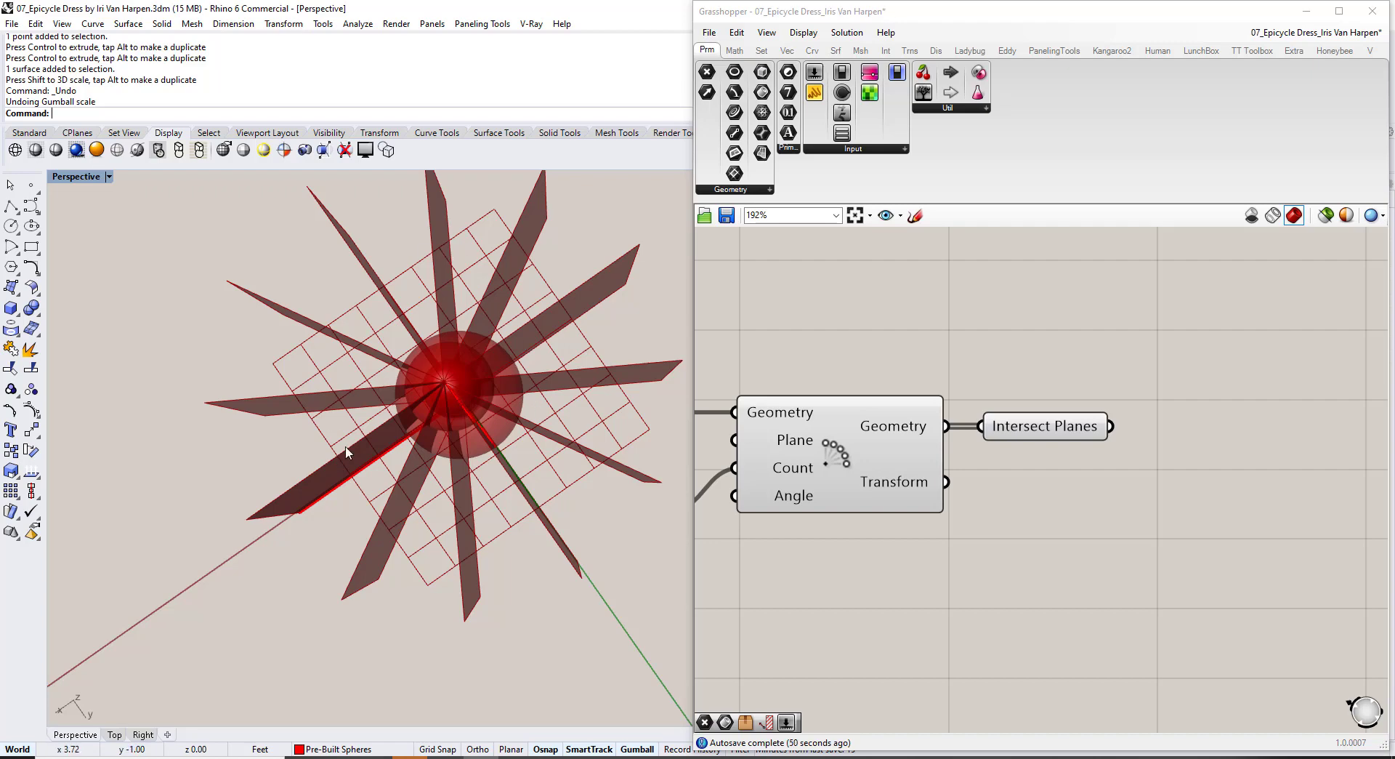
pyautogui.moveTo(356, 438); pyautogui.dragTo(390, 271, button='right')
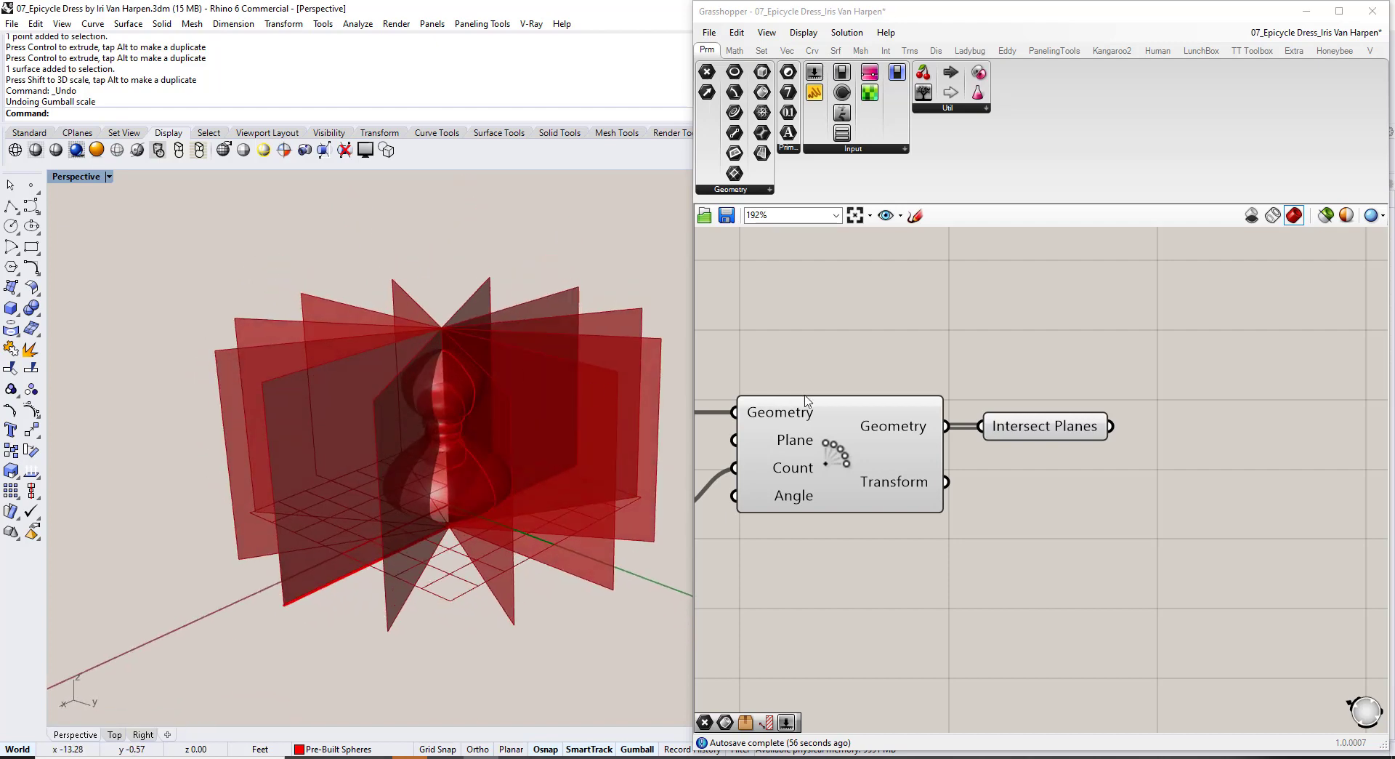
pyautogui.click(843, 453)
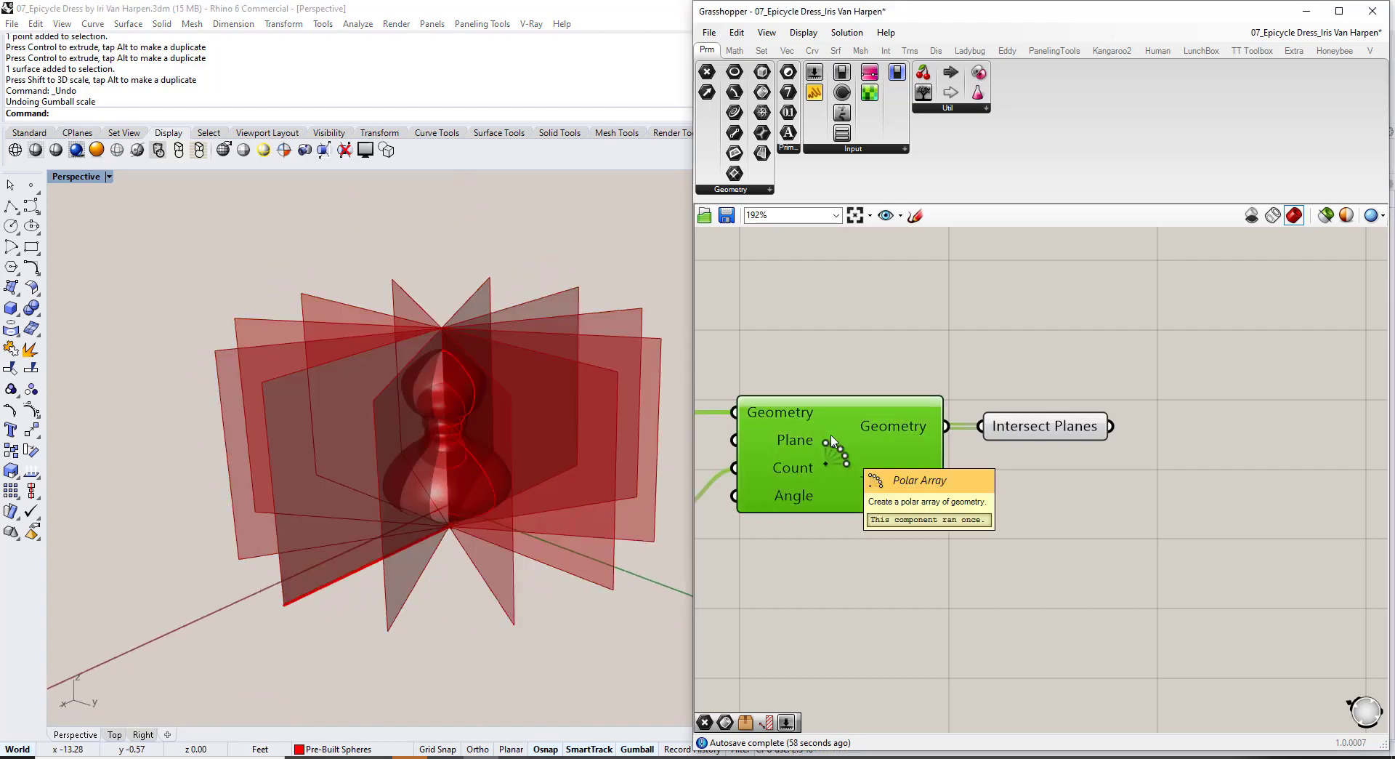
pyautogui.scroll(-5, 843, 443)
pyautogui.click(874, 379)
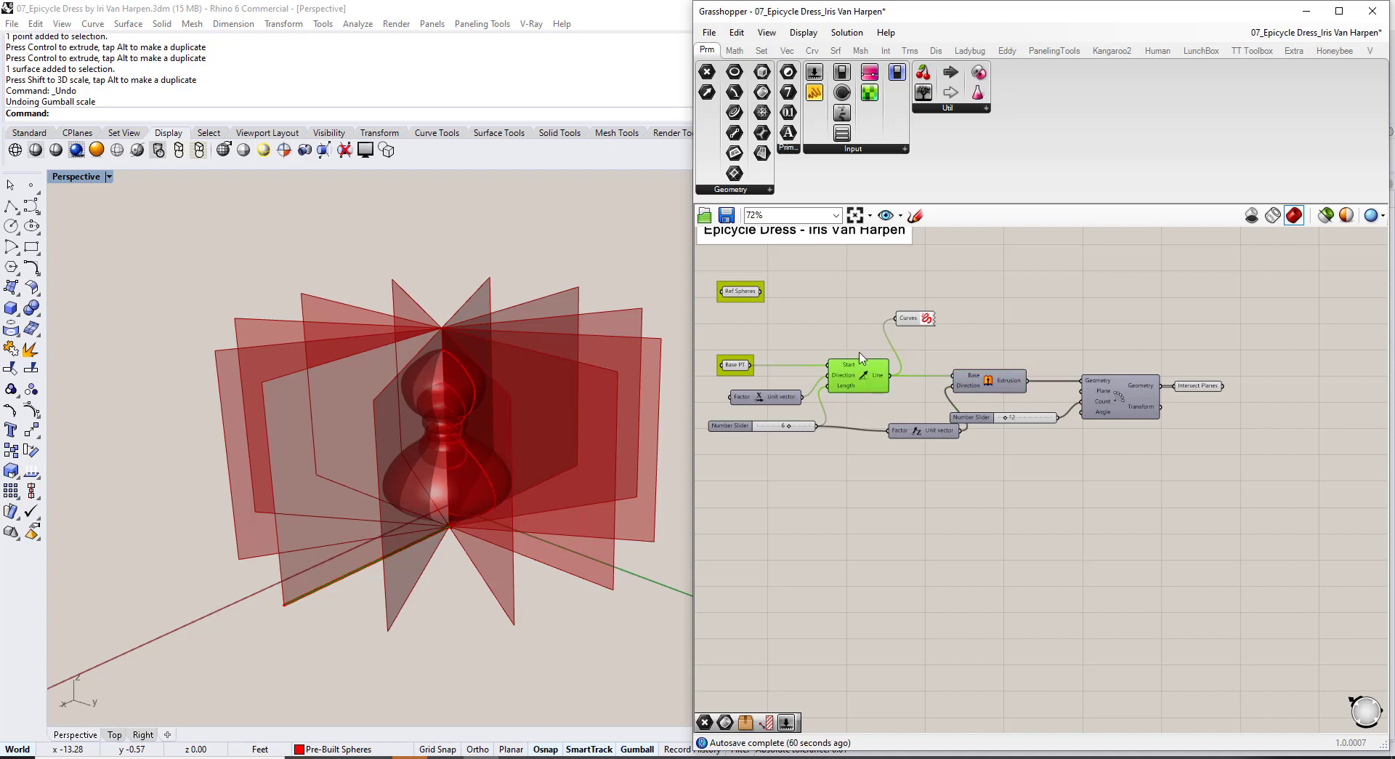
pyautogui.hotkey('ctrl', 'q')
pyautogui.click(850, 322)
# Examine the definition from the Ref Spheres parameter through to the Intersect Planes parameter.
pyautogui.moveTo(1123, 382); pyautogui.dragTo(1055, 418, button='right')
pyautogui.scroll(2, 1055, 418)
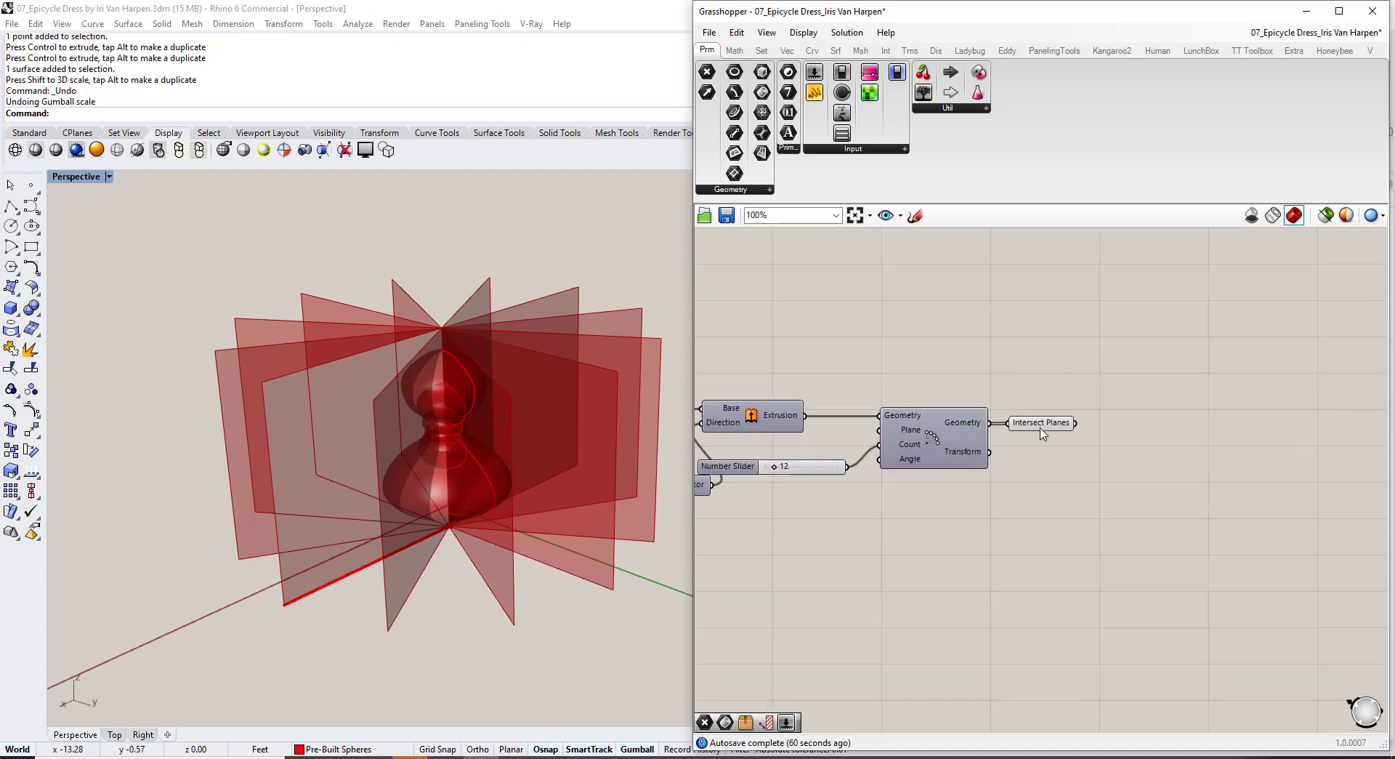
pyautogui.click(1050, 427)
pyautogui.click(1042, 381)
pyautogui.moveTo(854, 380); pyautogui.dragTo(1131, 468, button='right')
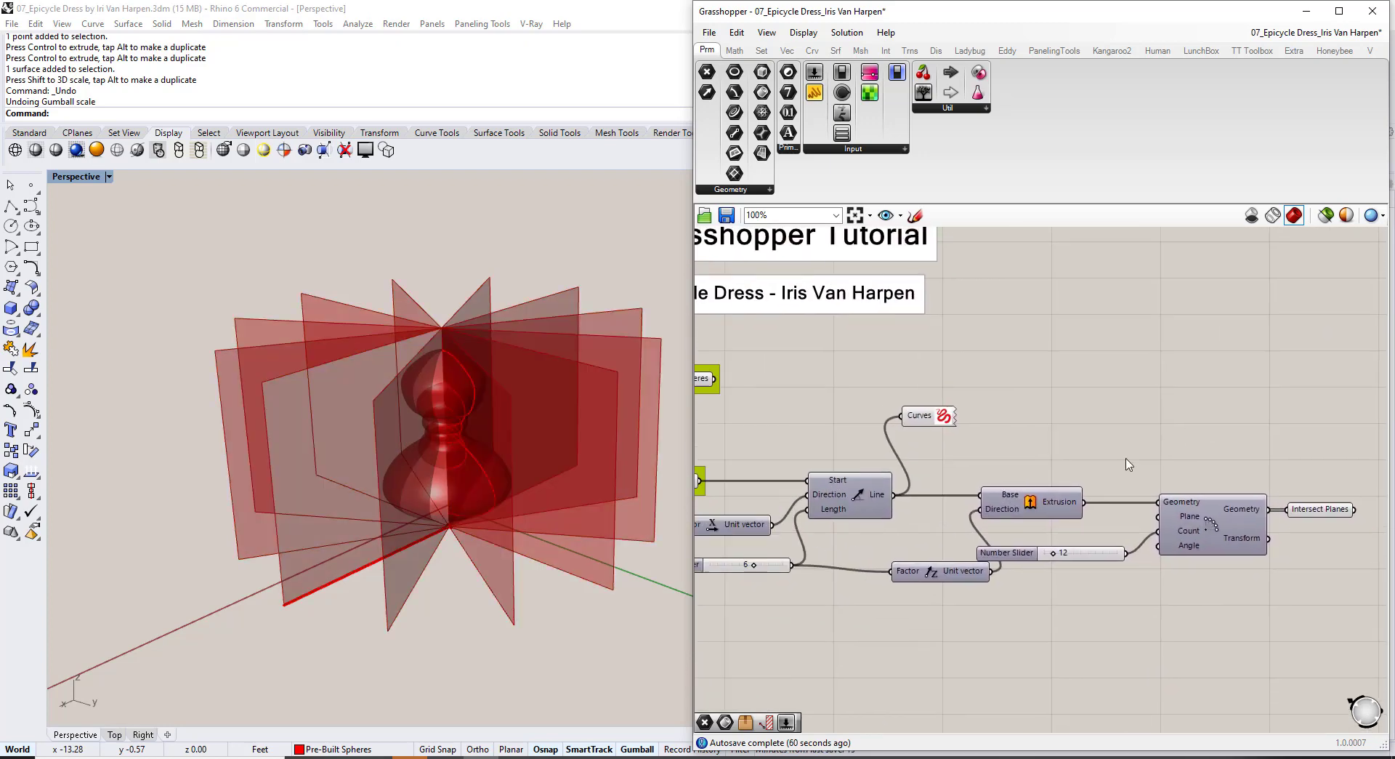
pyautogui.moveTo(790, 346); pyautogui.dragTo(891, 334, button='right')
pyautogui.click(802, 378)
pyautogui.click(843, 413)
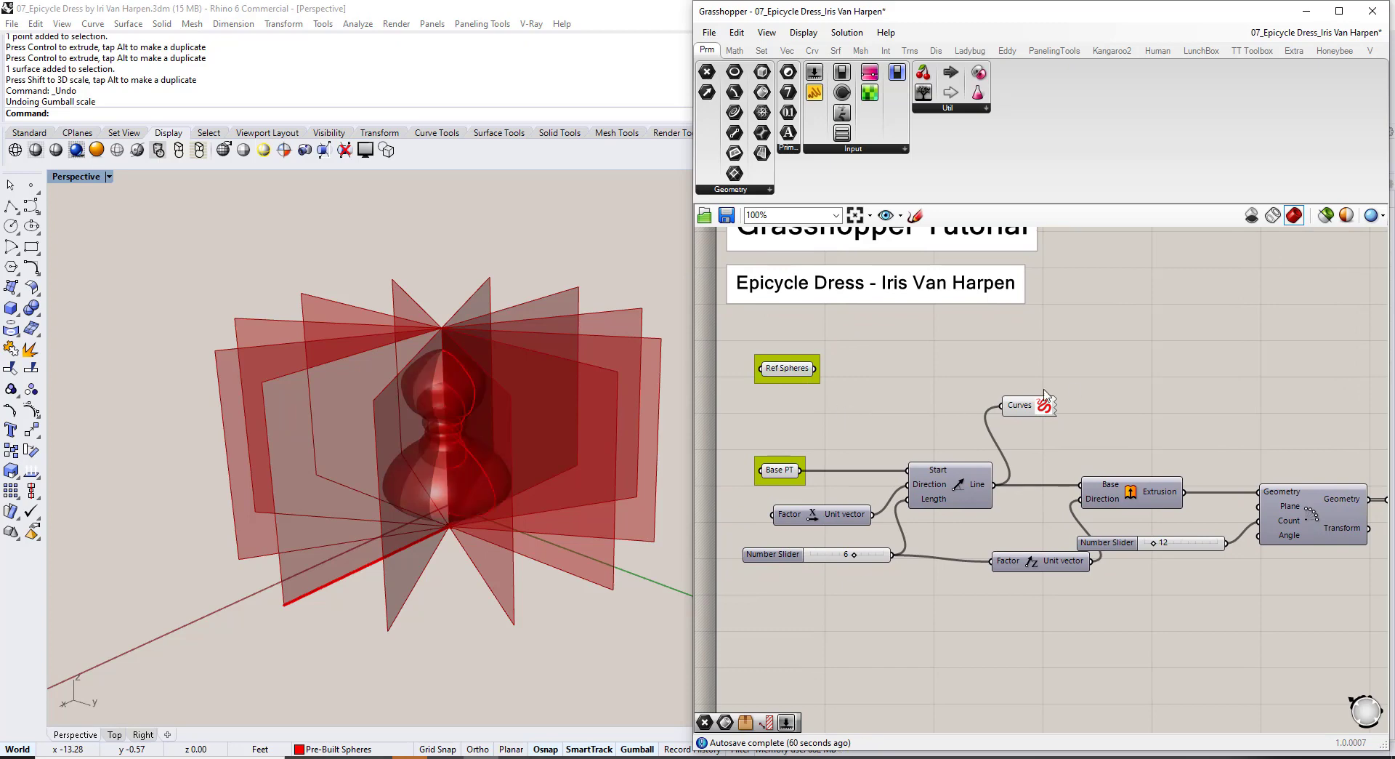
pyautogui.moveTo(1196, 375); pyautogui.dragTo(954, 363, button='right')
pyautogui.doubleClick(1075, 359)
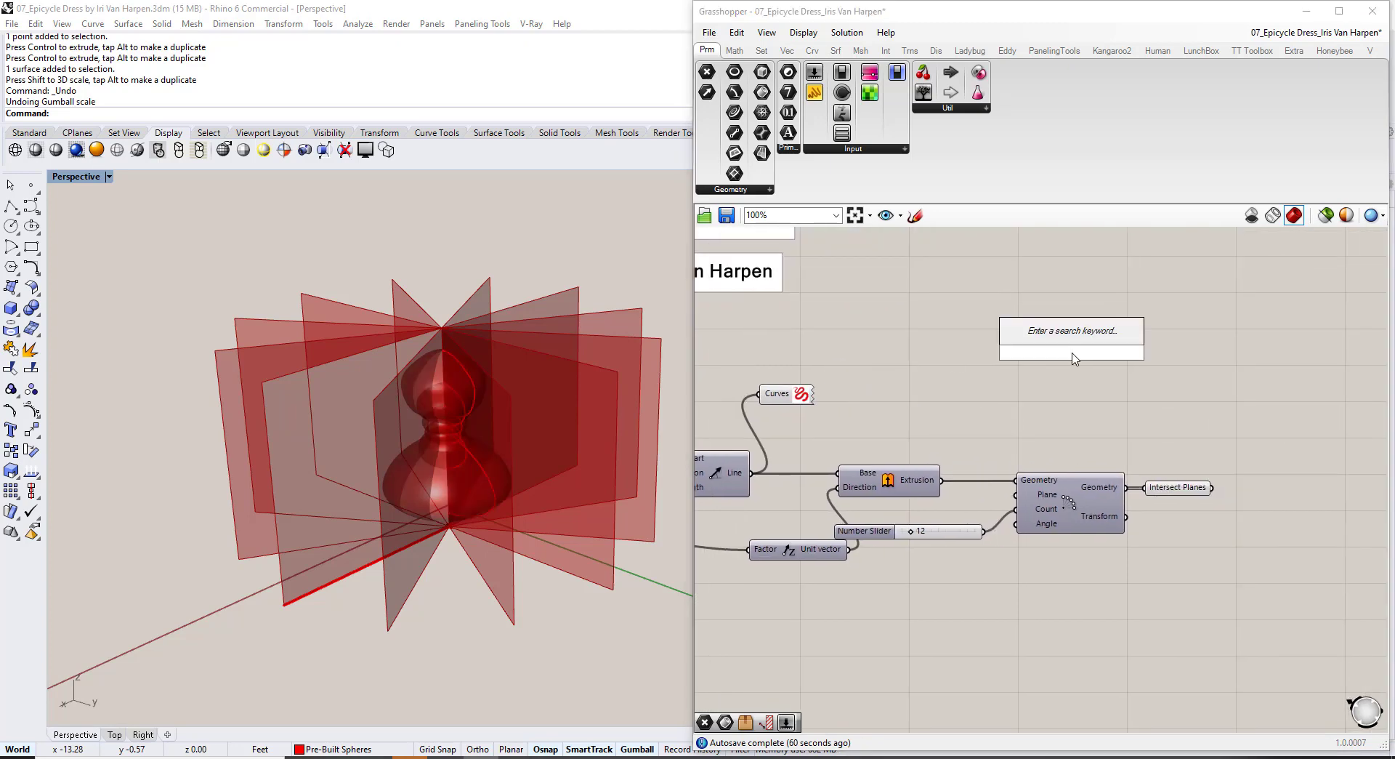
pyautogui.write('intersect')
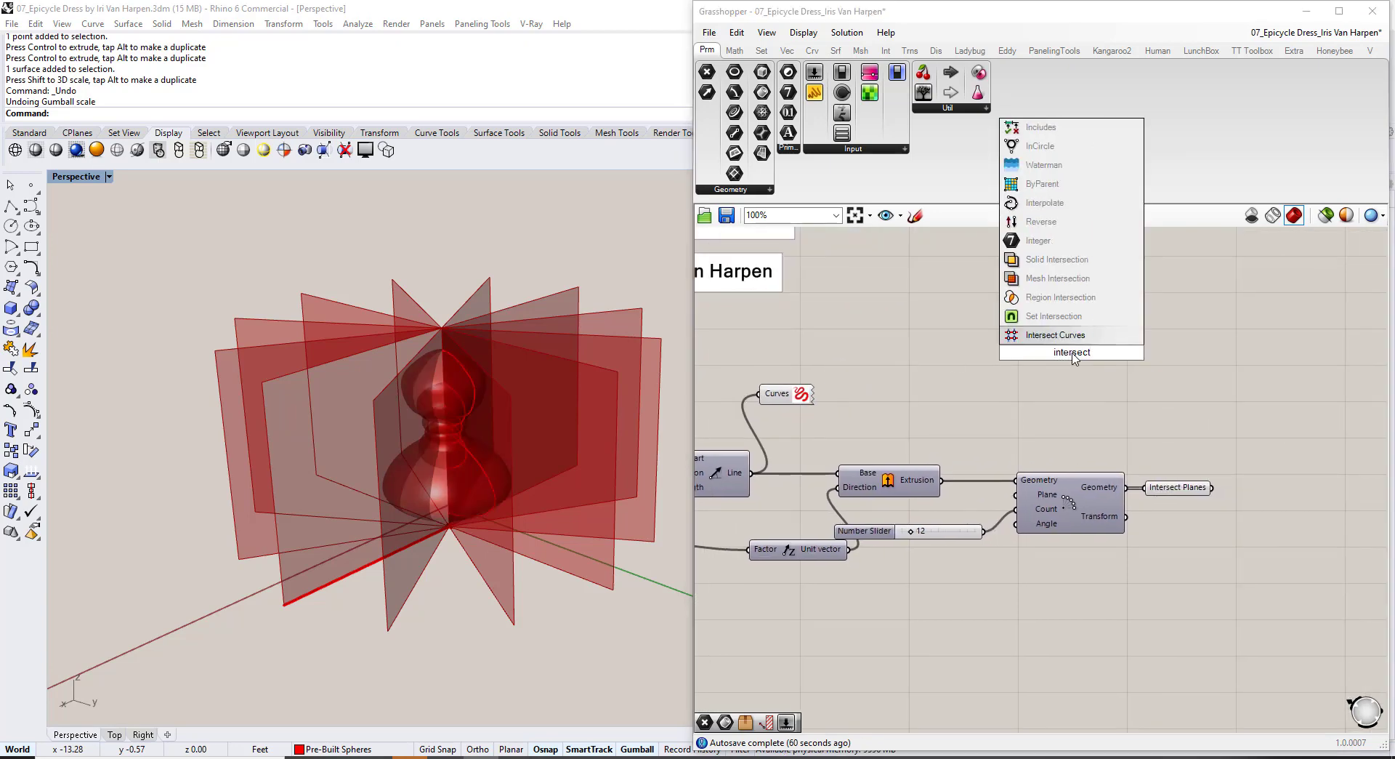
pyautogui.press('Up')
pyautogui.press('Up')
pyautogui.press('Up')
pyautogui.press('Up')
pyautogui.press('Up')
pyautogui.press('Up')
pyautogui.press('Up')
pyautogui.press('Up')
pyautogui.press('Up')
pyautogui.click(937, 321)
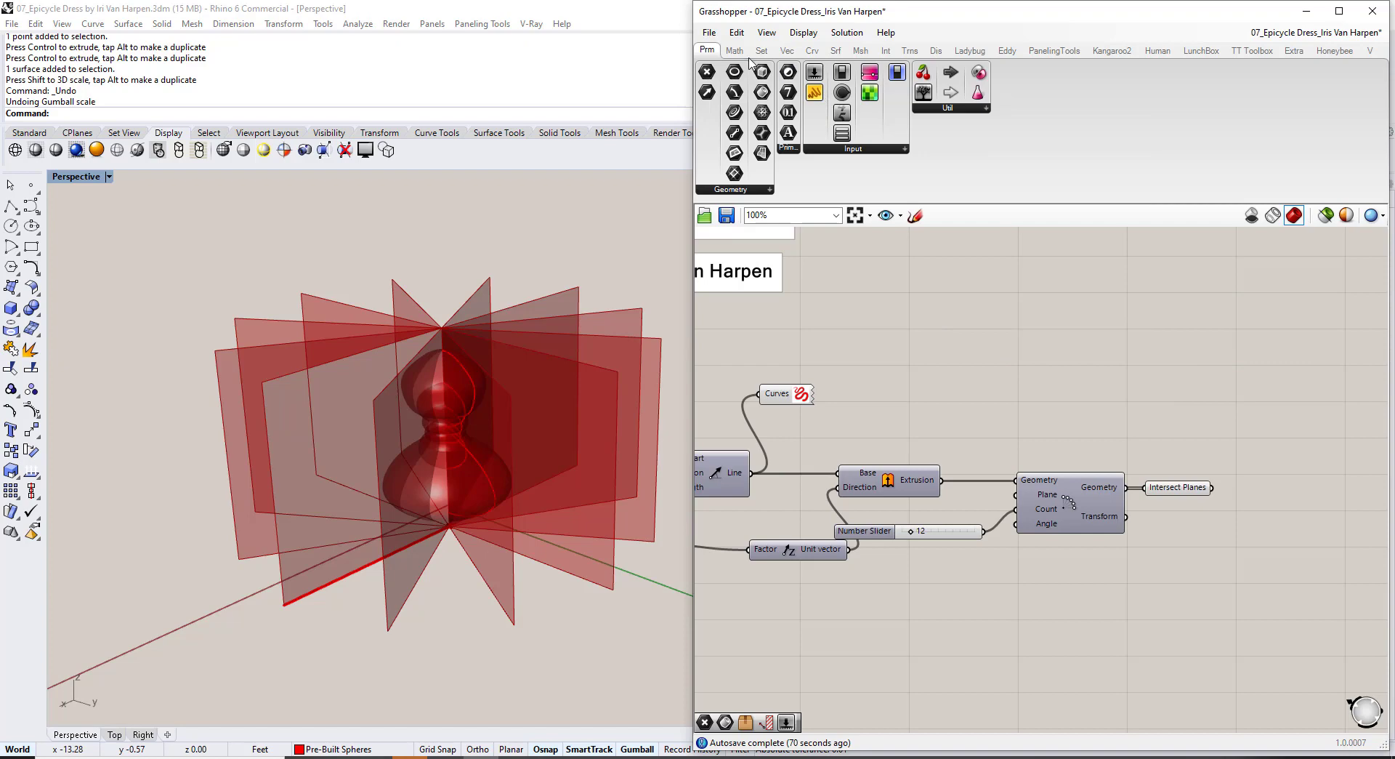
# Find the Brep | Brep physical intersection component and place it on the canvas above the Polar Array.
pyautogui.click(896, 56)
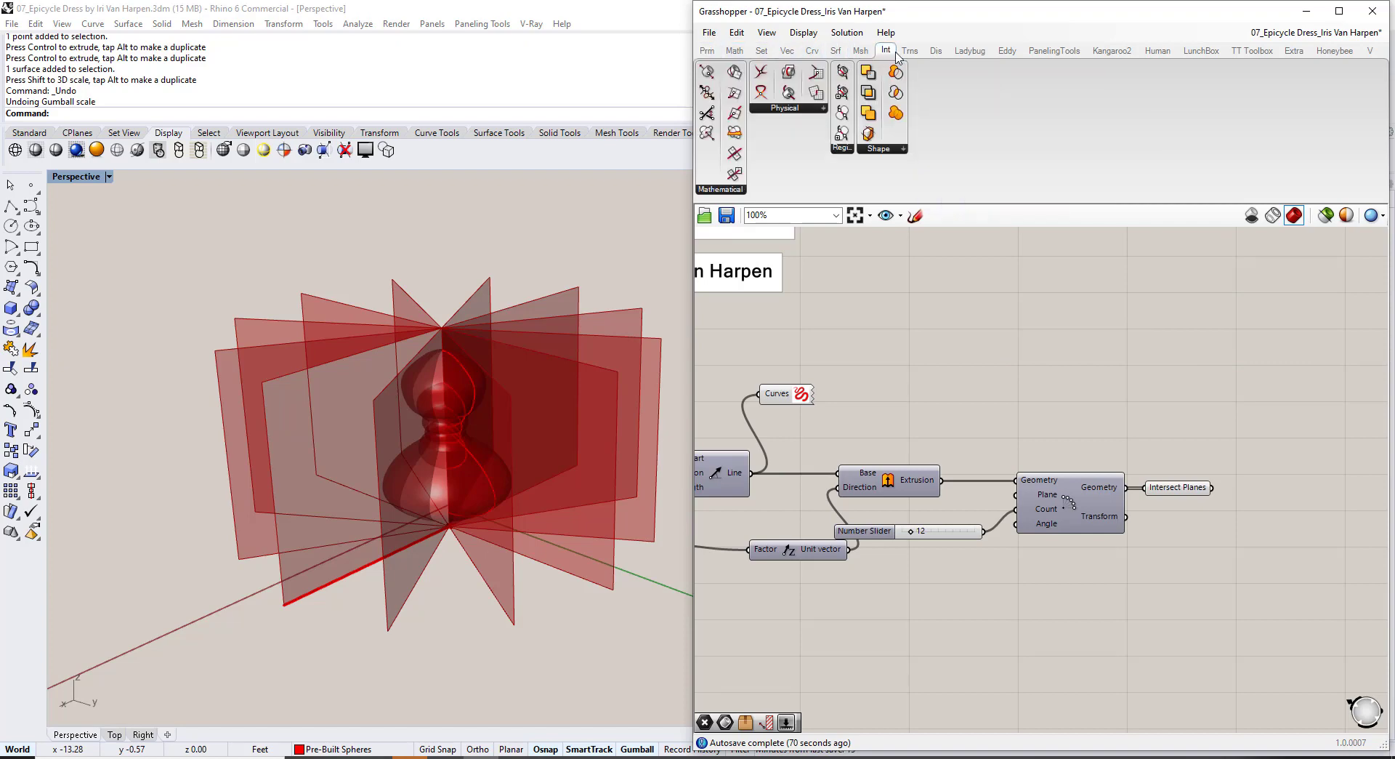
pyautogui.click(735, 190)
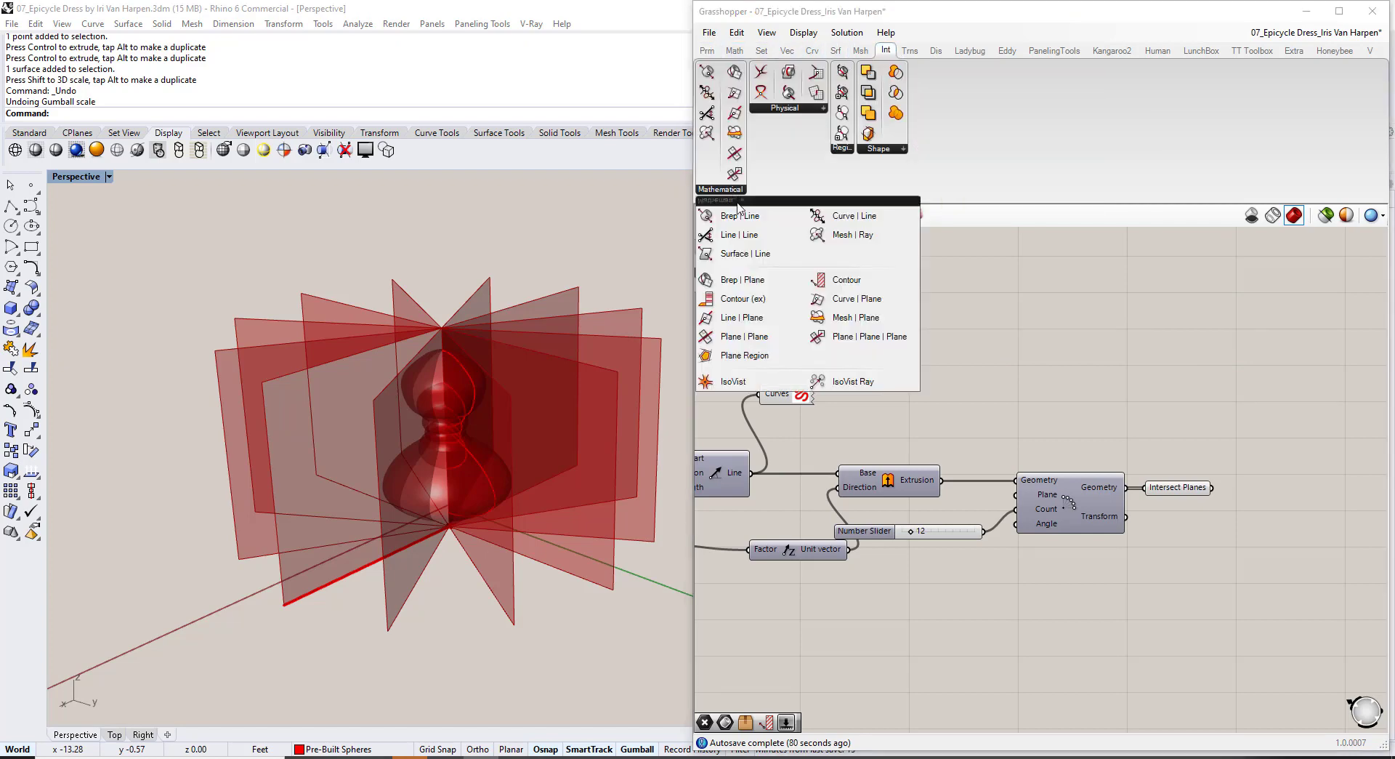
pyautogui.click(797, 111)
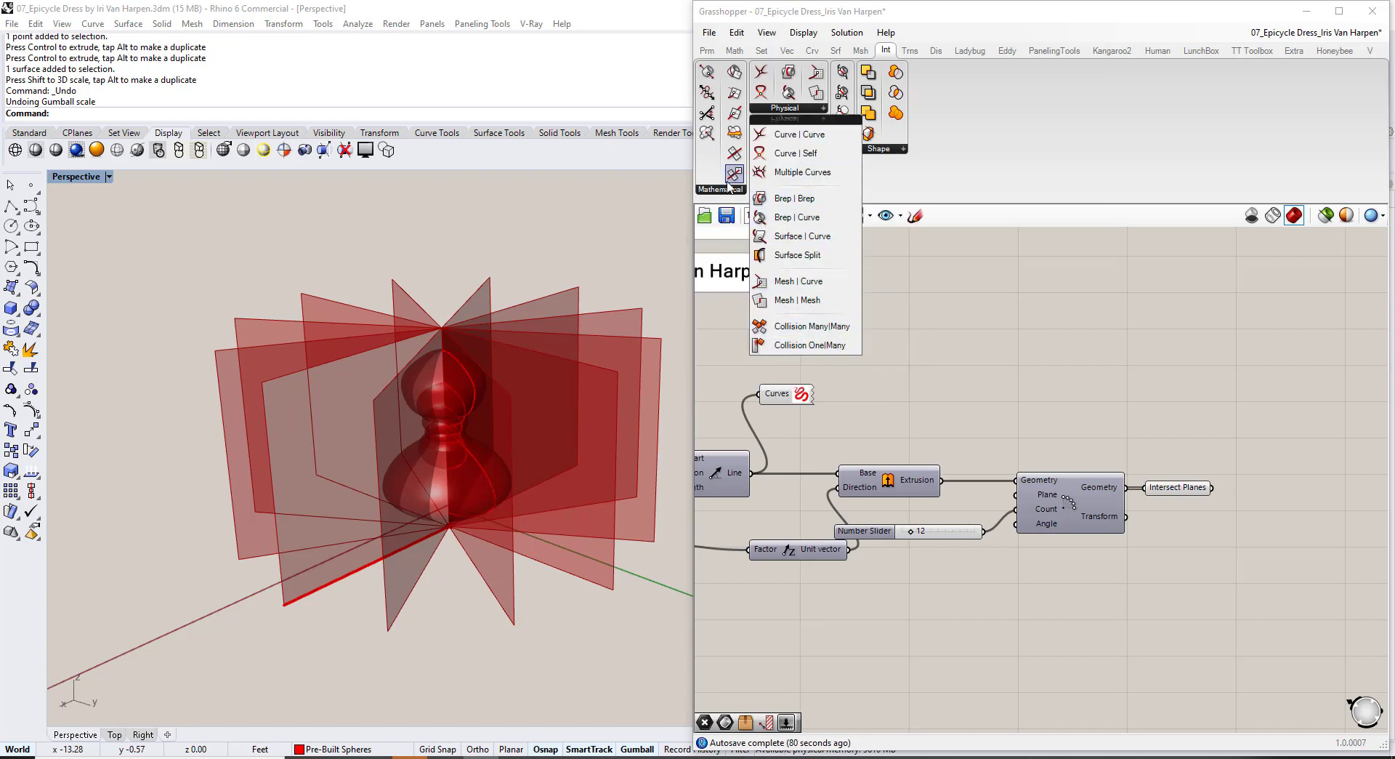
pyautogui.click(879, 149)
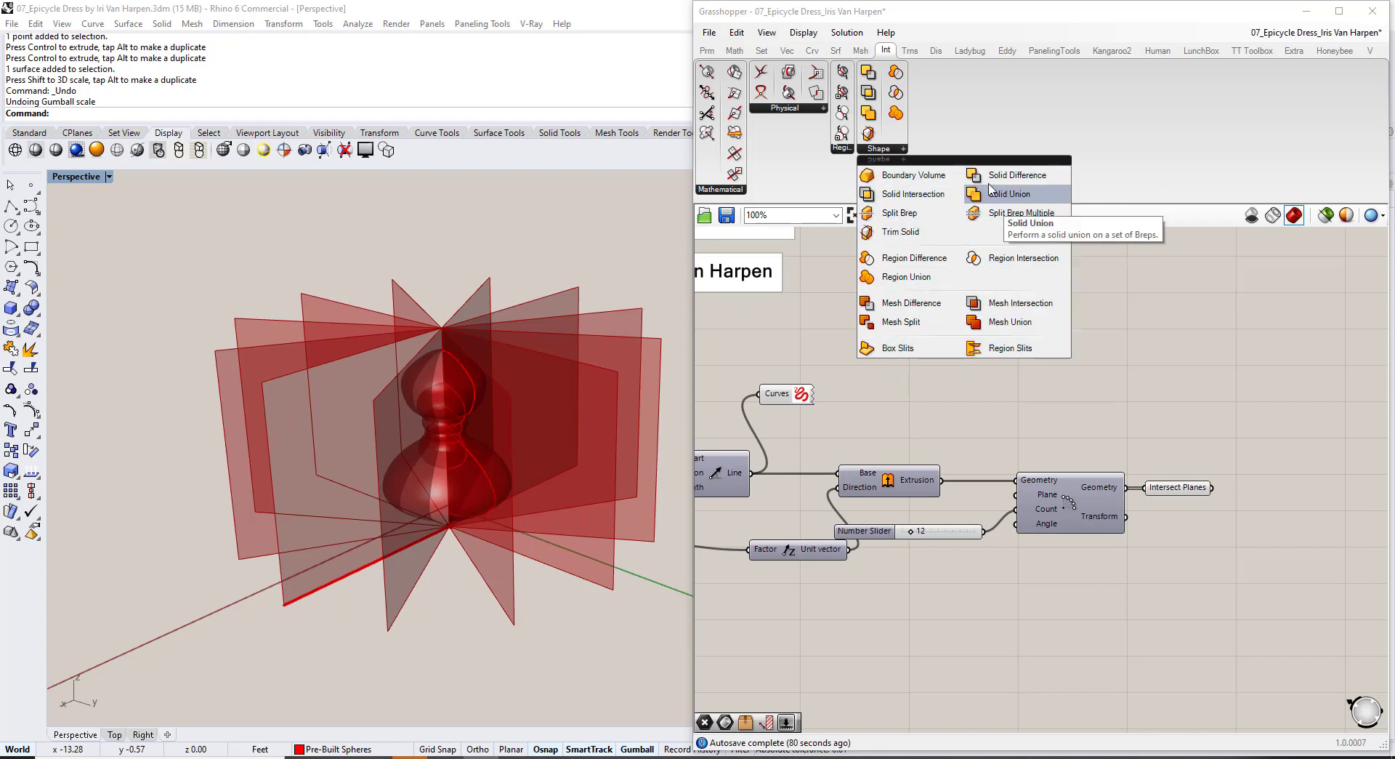
pyautogui.click(708, 190)
pyautogui.click(788, 108)
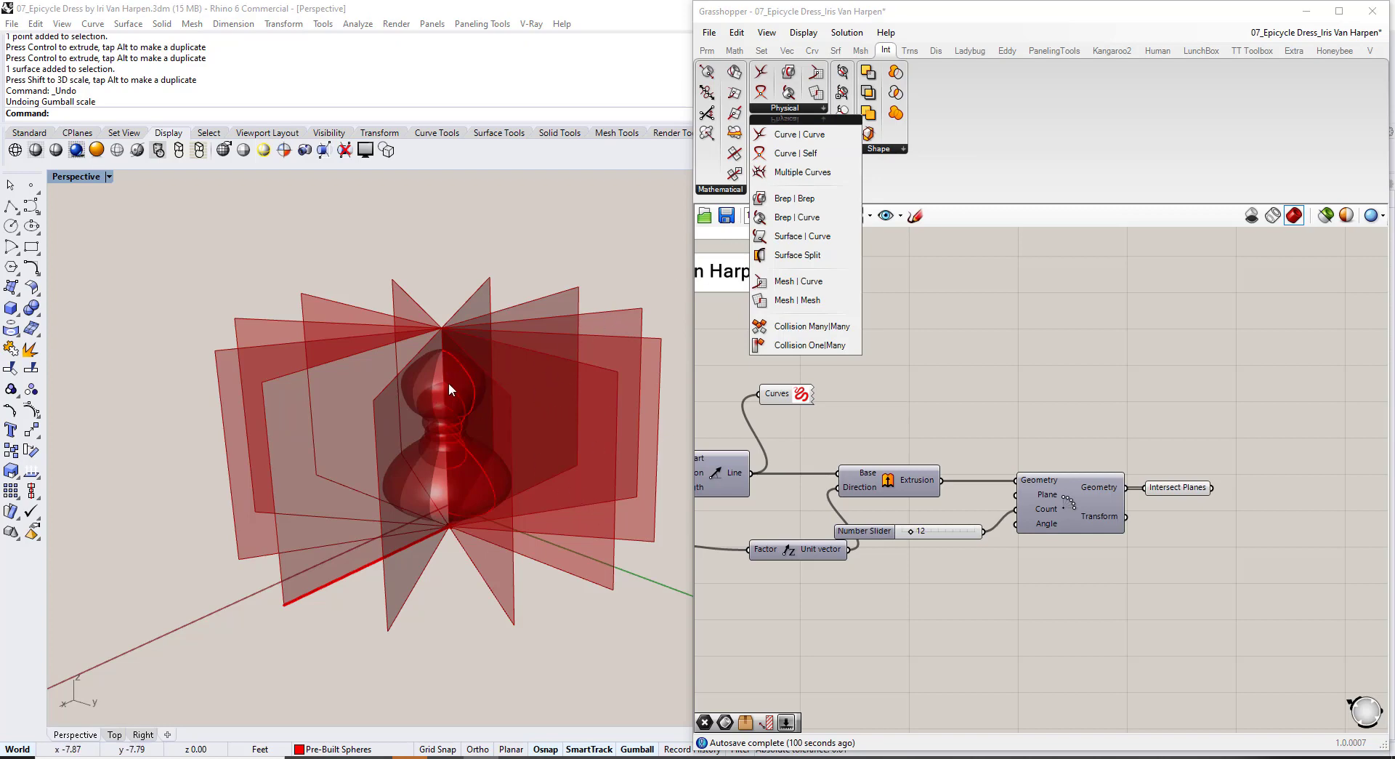
pyautogui.click(792, 201)
pyautogui.click(1025, 358)
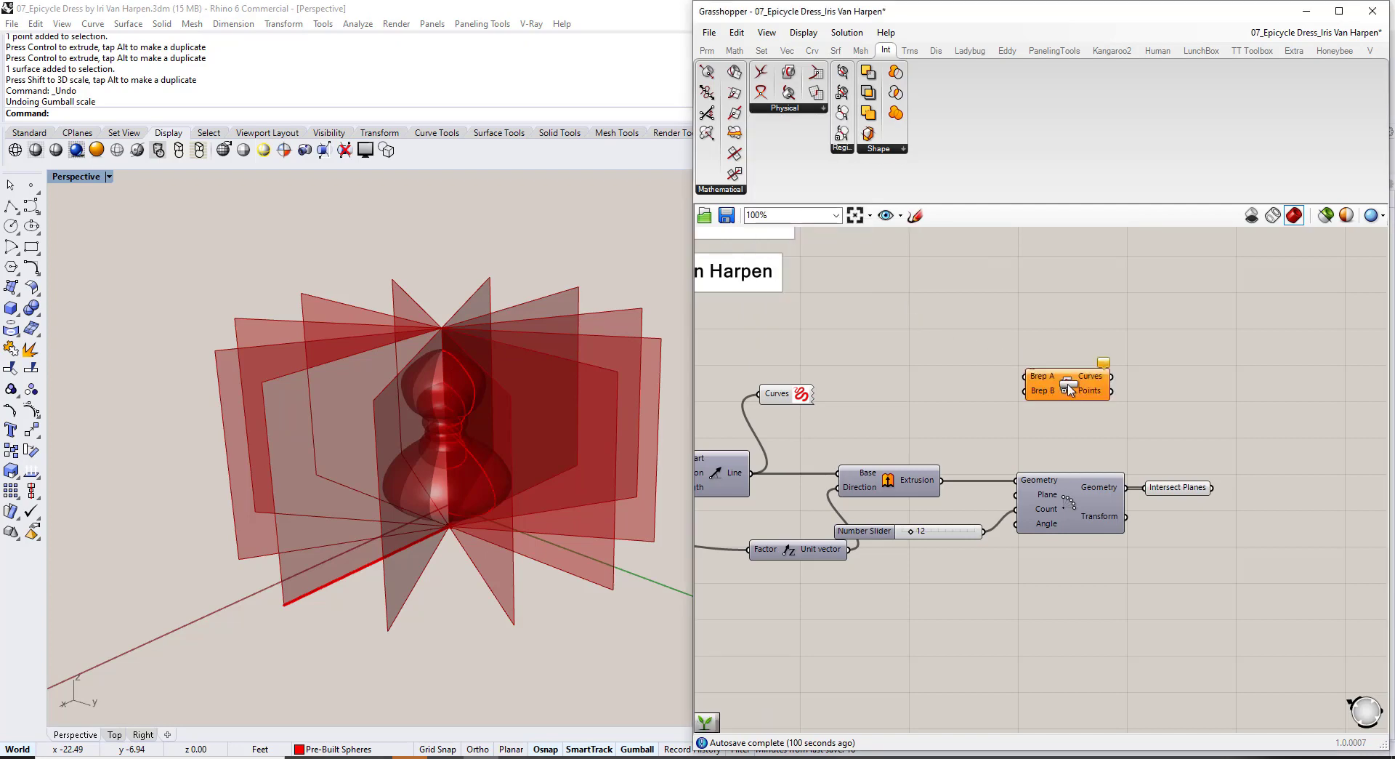
# Connect Ref Spheres to the Brep A input of the Brep | Brep component and align the component with that parameter.
pyautogui.moveTo(926, 358); pyautogui.dragTo(1137, 339, button='right')
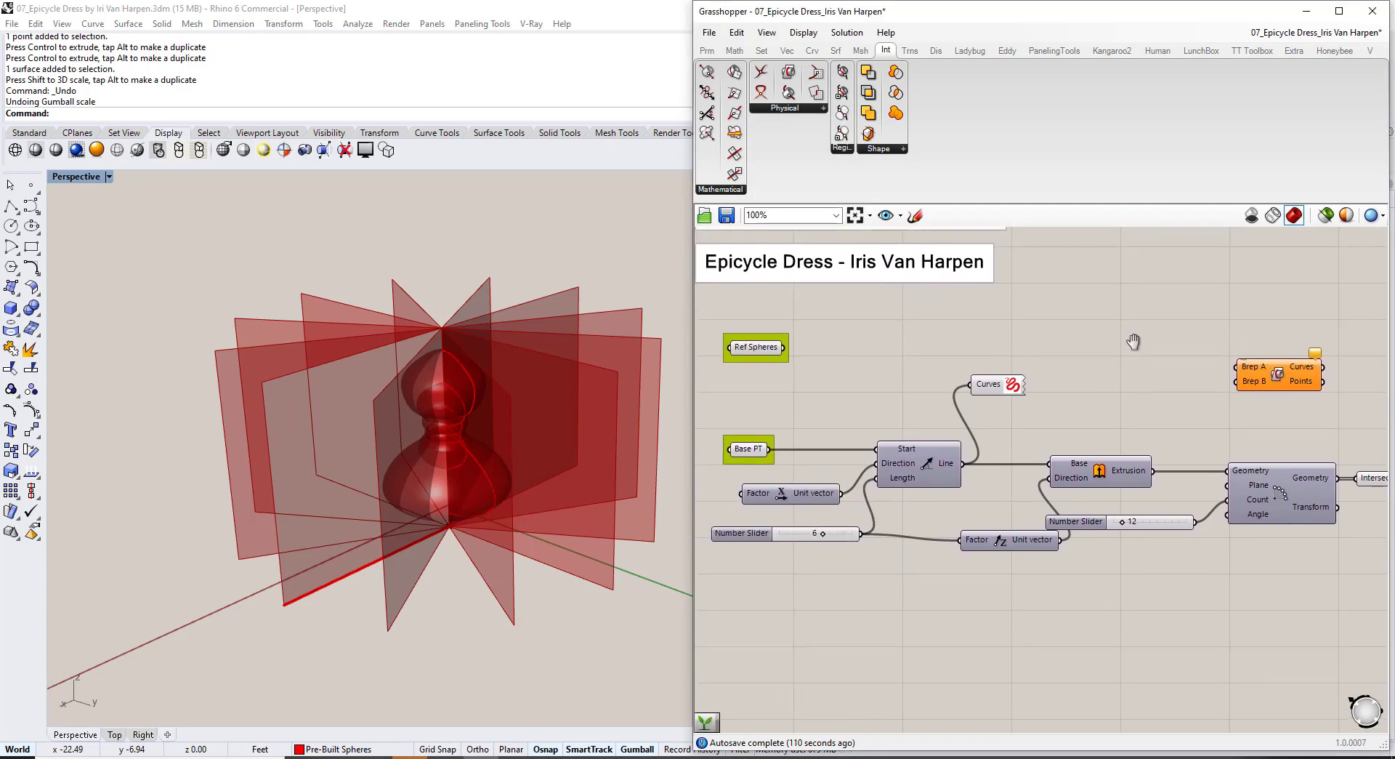
pyautogui.click(1279, 373)
pyautogui.moveTo(1280, 374); pyautogui.dragTo(1241, 356)
pyautogui.click(1014, 343)
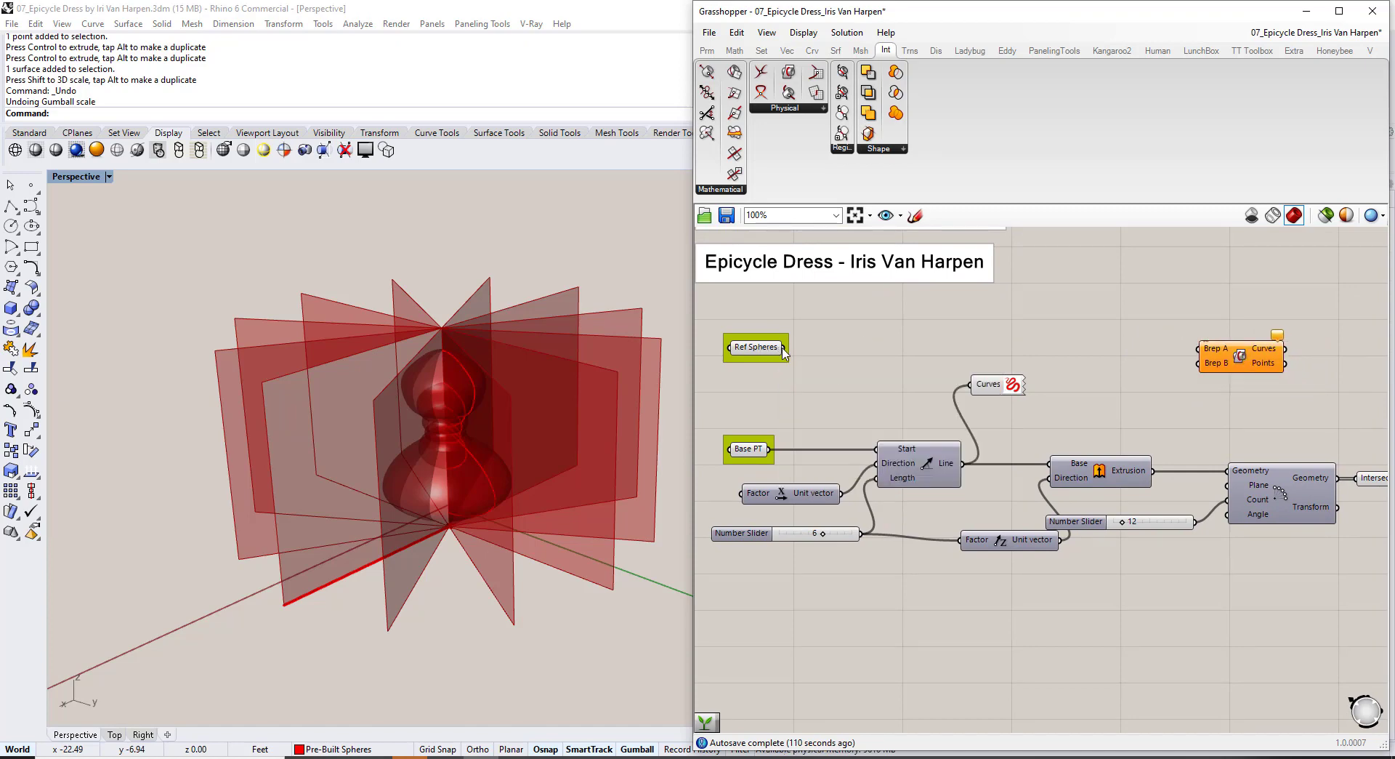
pyautogui.moveTo(785, 347); pyautogui.dragTo(1208, 351)
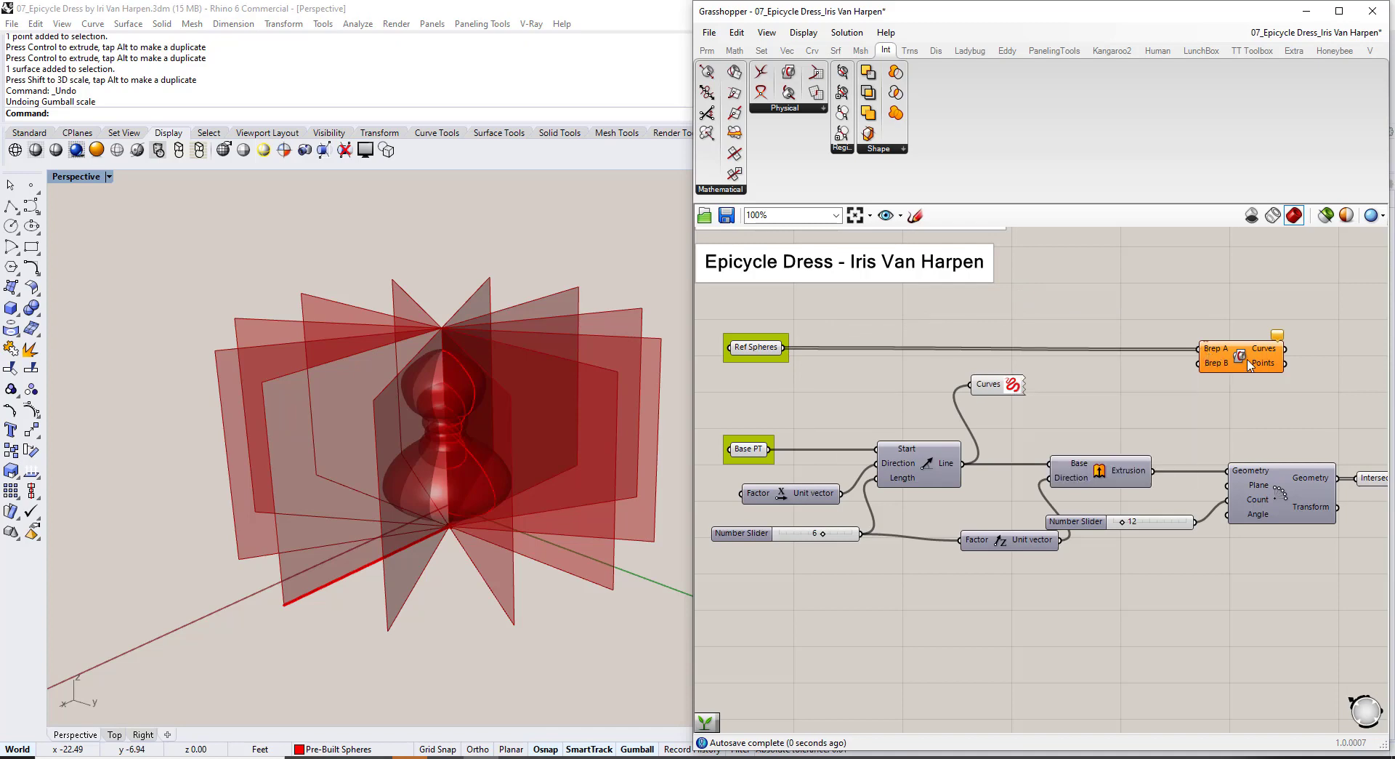
pyautogui.moveTo(1247, 359); pyautogui.dragTo(1195, 350, button='right')
pyautogui.moveTo(1194, 350); pyautogui.dragTo(1271, 348)
pyautogui.click(1259, 399)
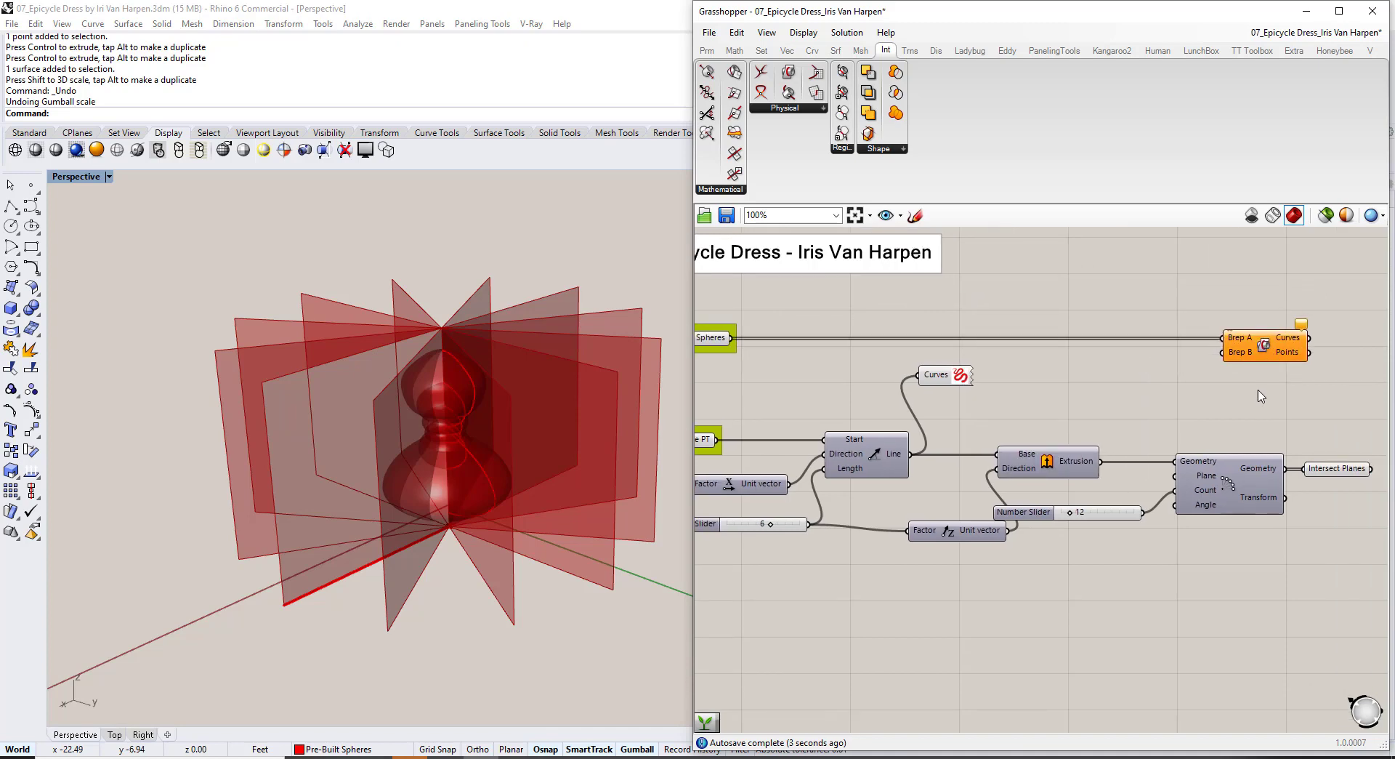
# Connect the Intersect Planes output to the Brep B input and move the Brep | Brep component farther along the canvas.
pyautogui.moveTo(1245, 396); pyautogui.dragTo(1044, 411, button='right')
pyautogui.moveTo(1144, 486)
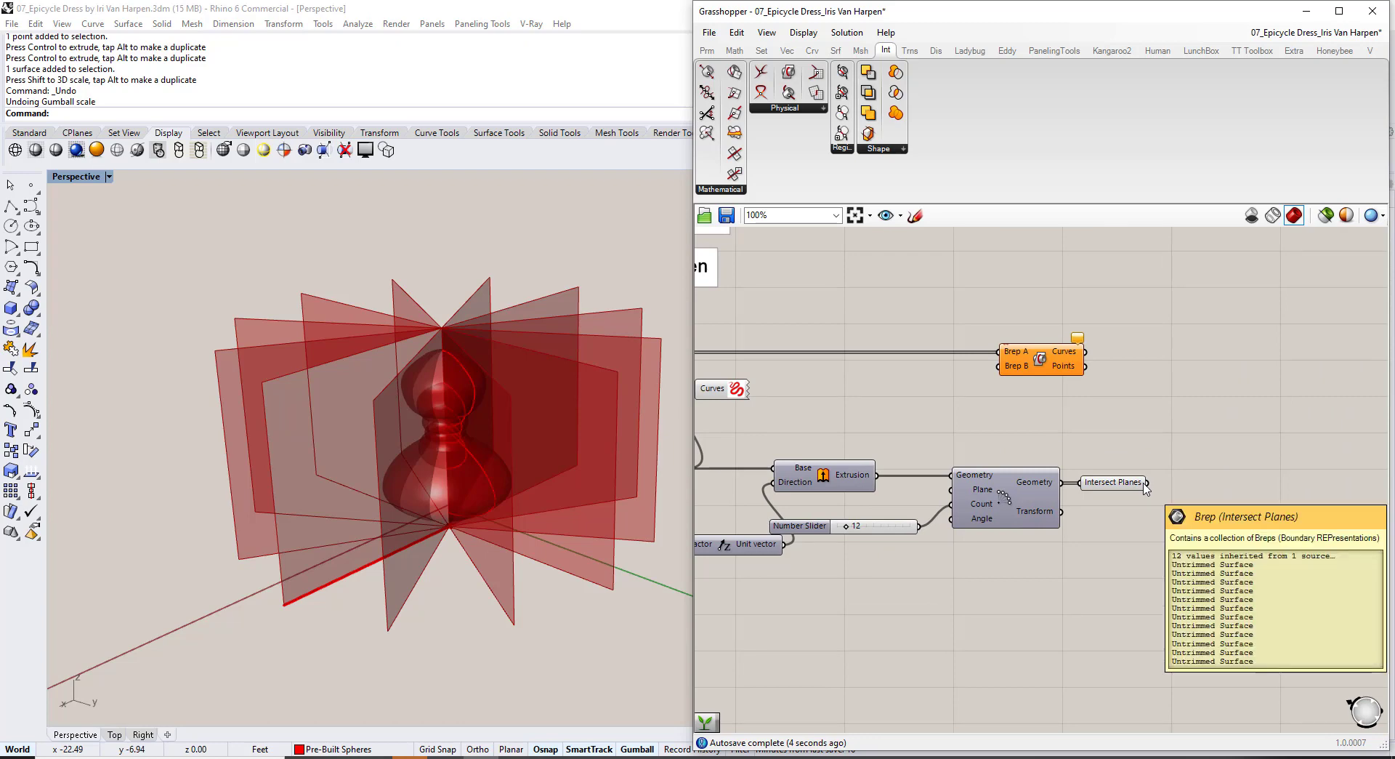
pyautogui.moveTo(1149, 487); pyautogui.dragTo(999, 366)
pyautogui.click(1031, 362)
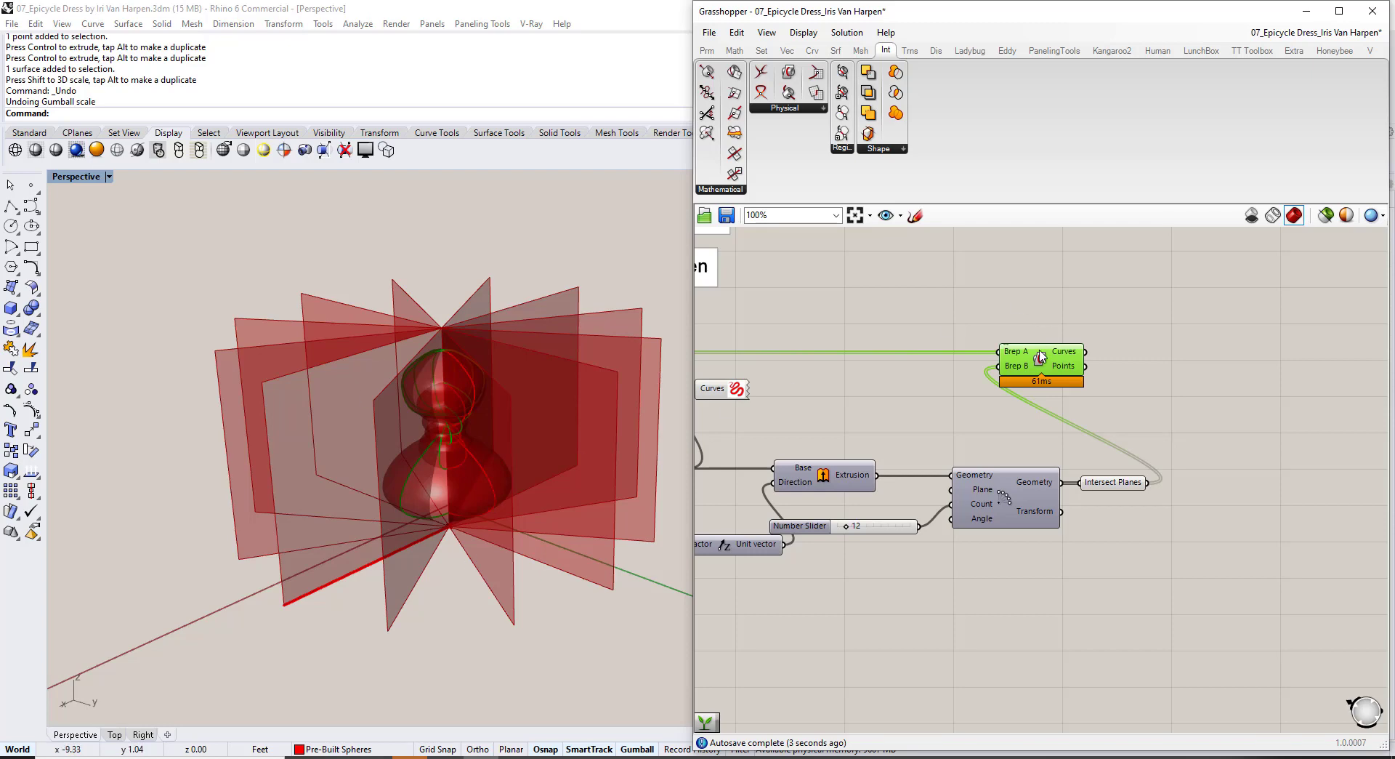
pyautogui.moveTo(1042, 358); pyautogui.dragTo(1172, 369)
# Turn off the preview of the Intersect Planes and Ref Spheres parameters.
pyautogui.click(1131, 467)
pyautogui.moveTo(1142, 510); pyautogui.dragTo(1101, 456)
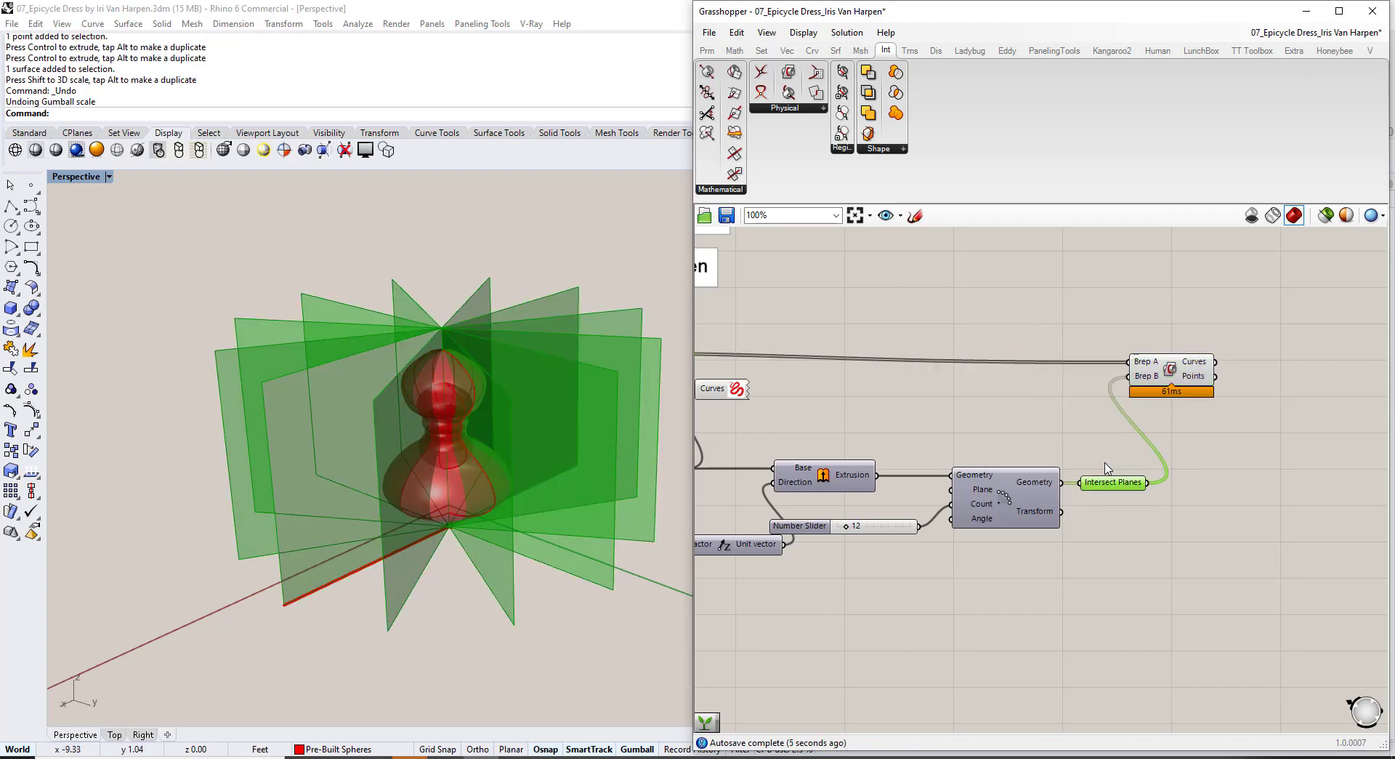
pyautogui.hotkey('ctrl', 'q')
pyautogui.click(1032, 402)
pyautogui.moveTo(848, 419); pyautogui.dragTo(1089, 413, button='right')
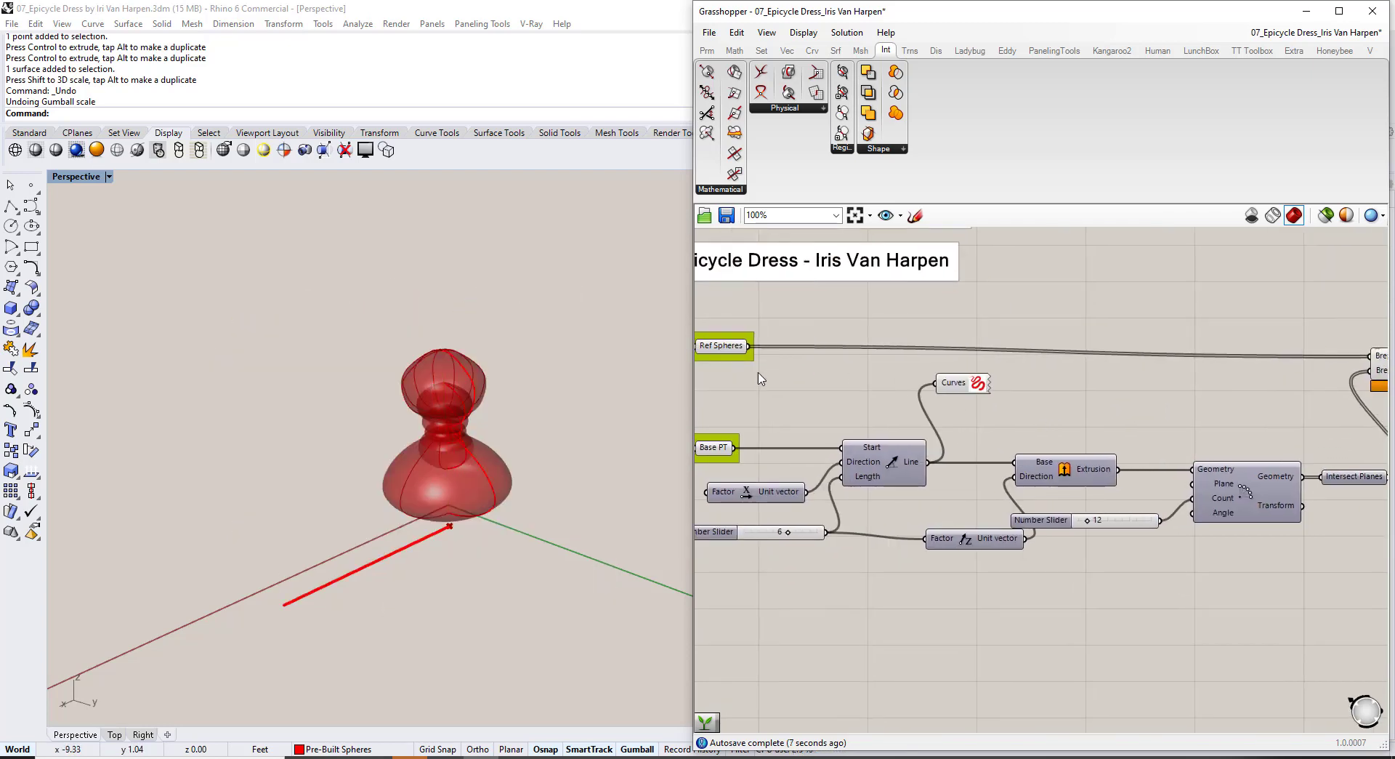
pyautogui.moveTo(758, 372); pyautogui.dragTo(721, 315)
pyautogui.hotkey('ctrl', 'q')
pyautogui.click(776, 302)
# Select all the sphere surfaces and the base point in the Rhino Perspective viewport and hide them.
pyautogui.scroll(5, 479, 436)
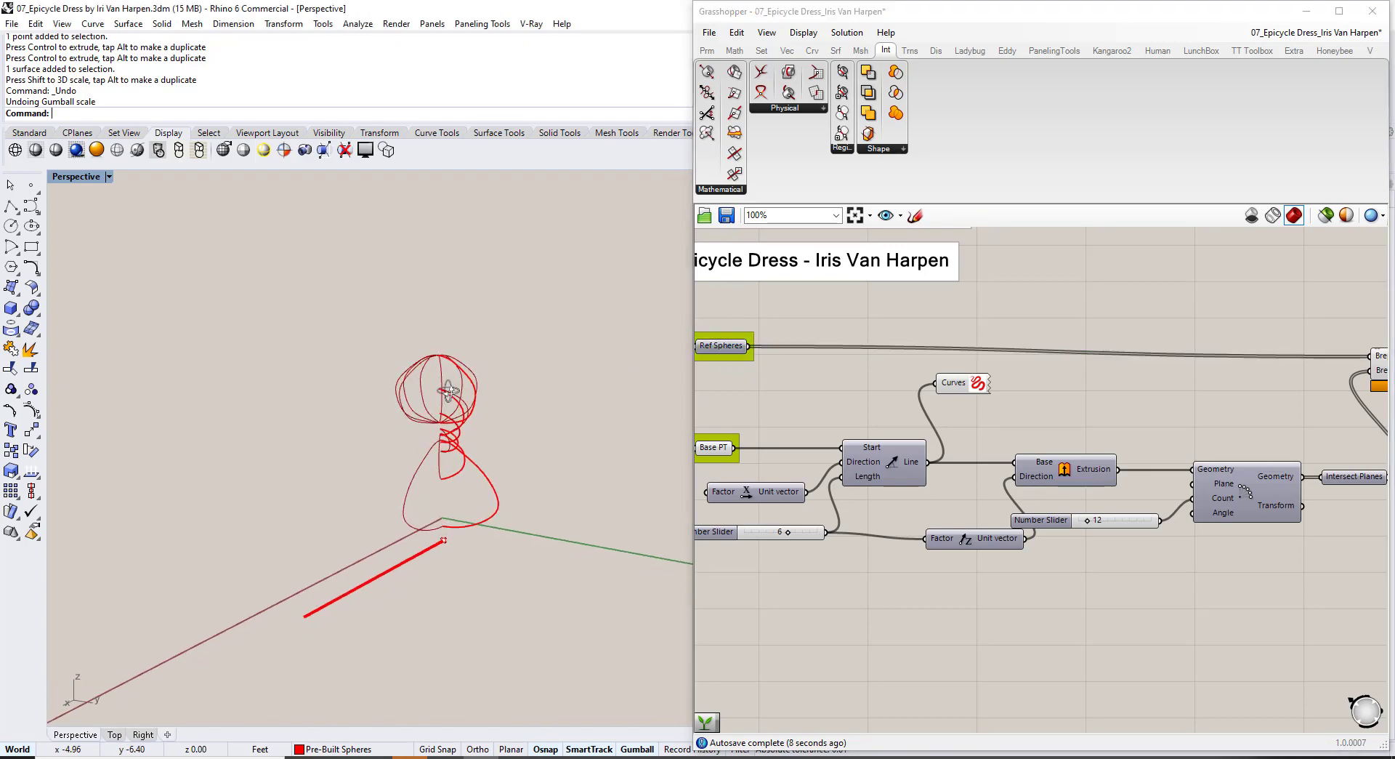
pyautogui.moveTo(485, 445); pyautogui.dragTo(523, 472, button='right')
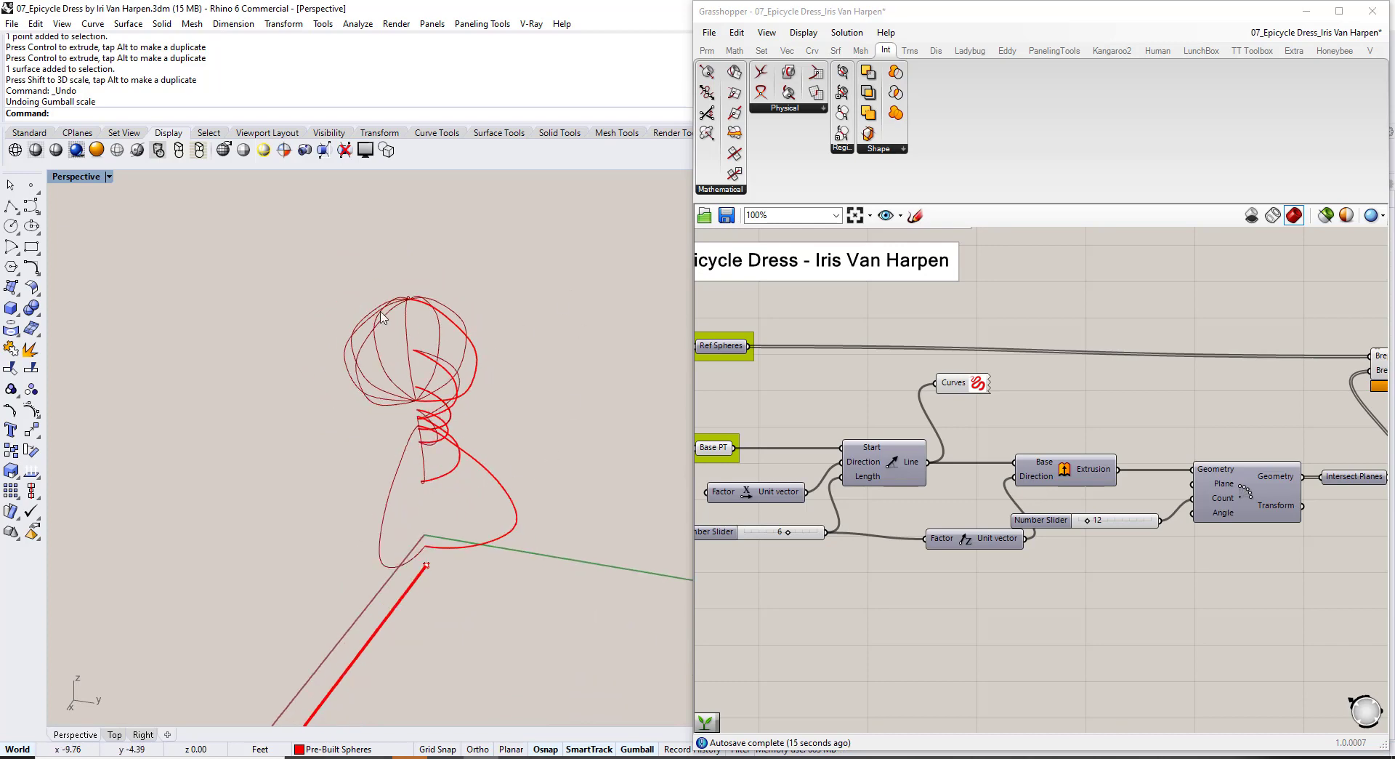
pyautogui.scroll(-2, 484, 374)
pyautogui.moveTo(579, 626); pyautogui.dragTo(592, 675)
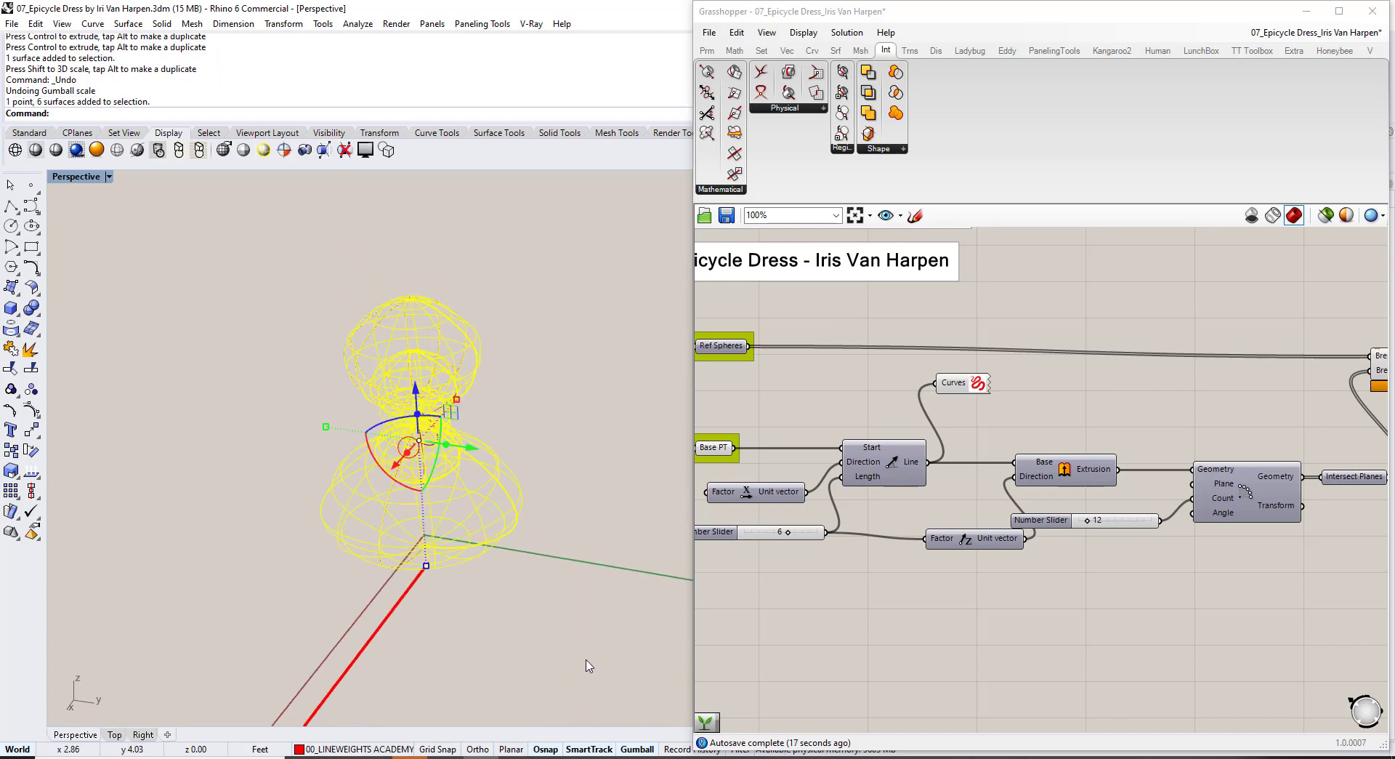
pyautogui.hotkey('ctrl', 'h')
# Examine the intersection curves from several angles and check the data held by the Ref Spheres parameter.
pyautogui.moveTo(500, 502); pyautogui.dragTo(641, 567, button='right')
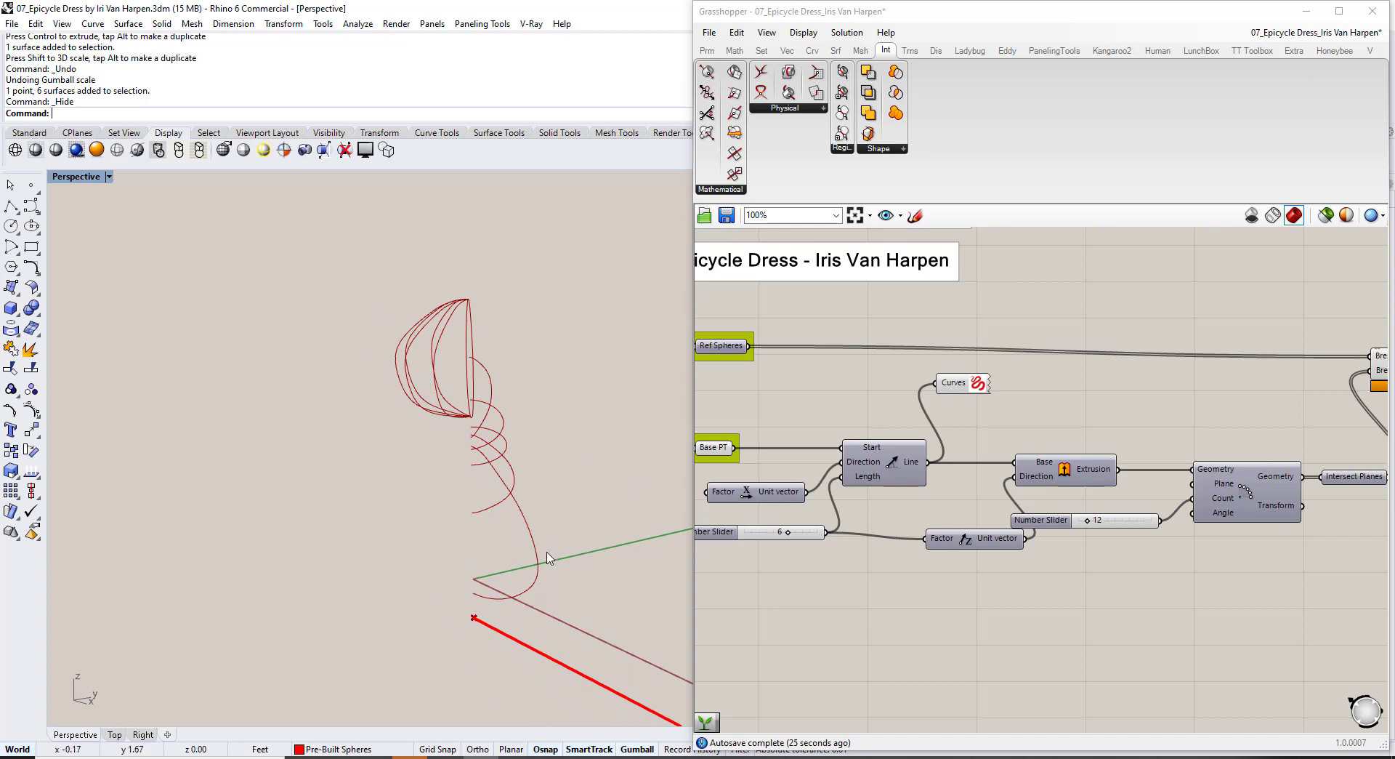
pyautogui.moveTo(485, 452); pyautogui.dragTo(438, 443, button='right')
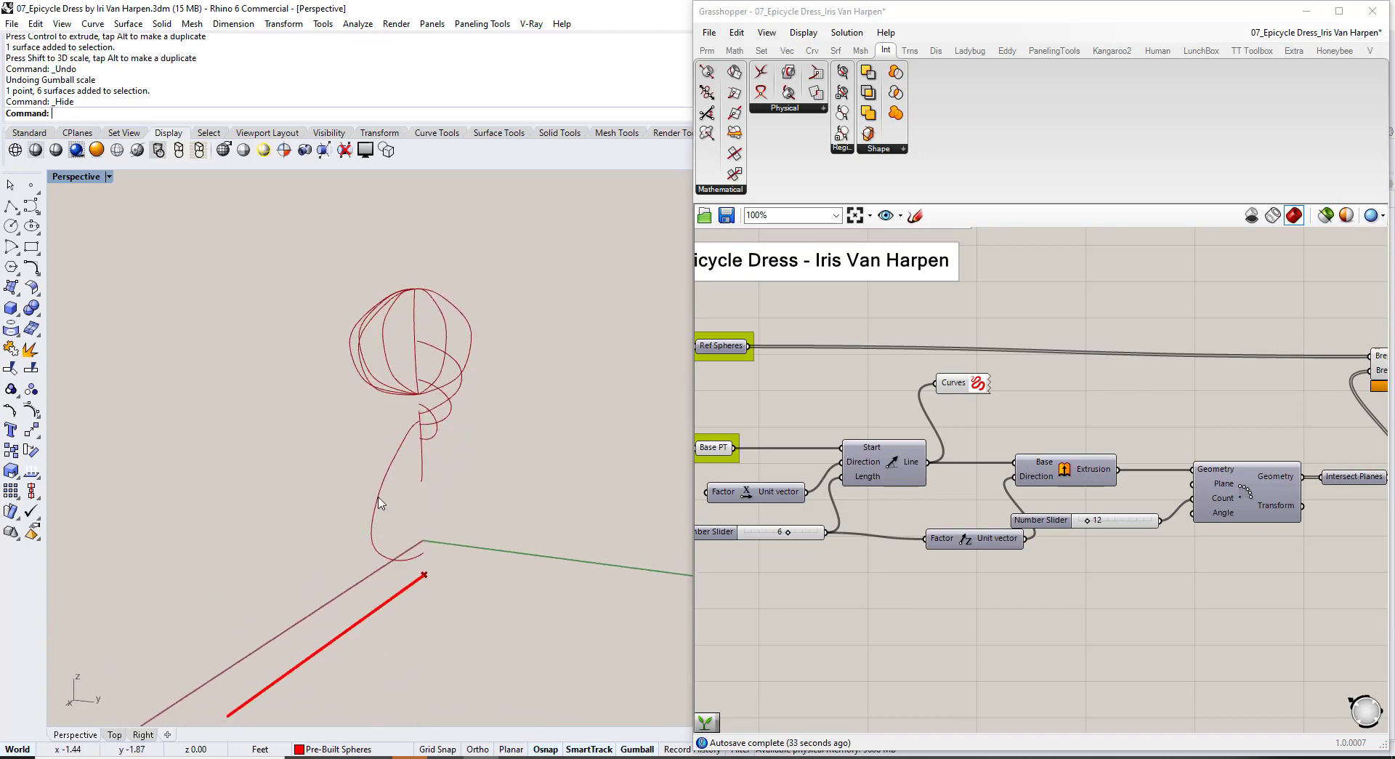
pyautogui.moveTo(424, 468); pyautogui.dragTo(454, 496, button='right')
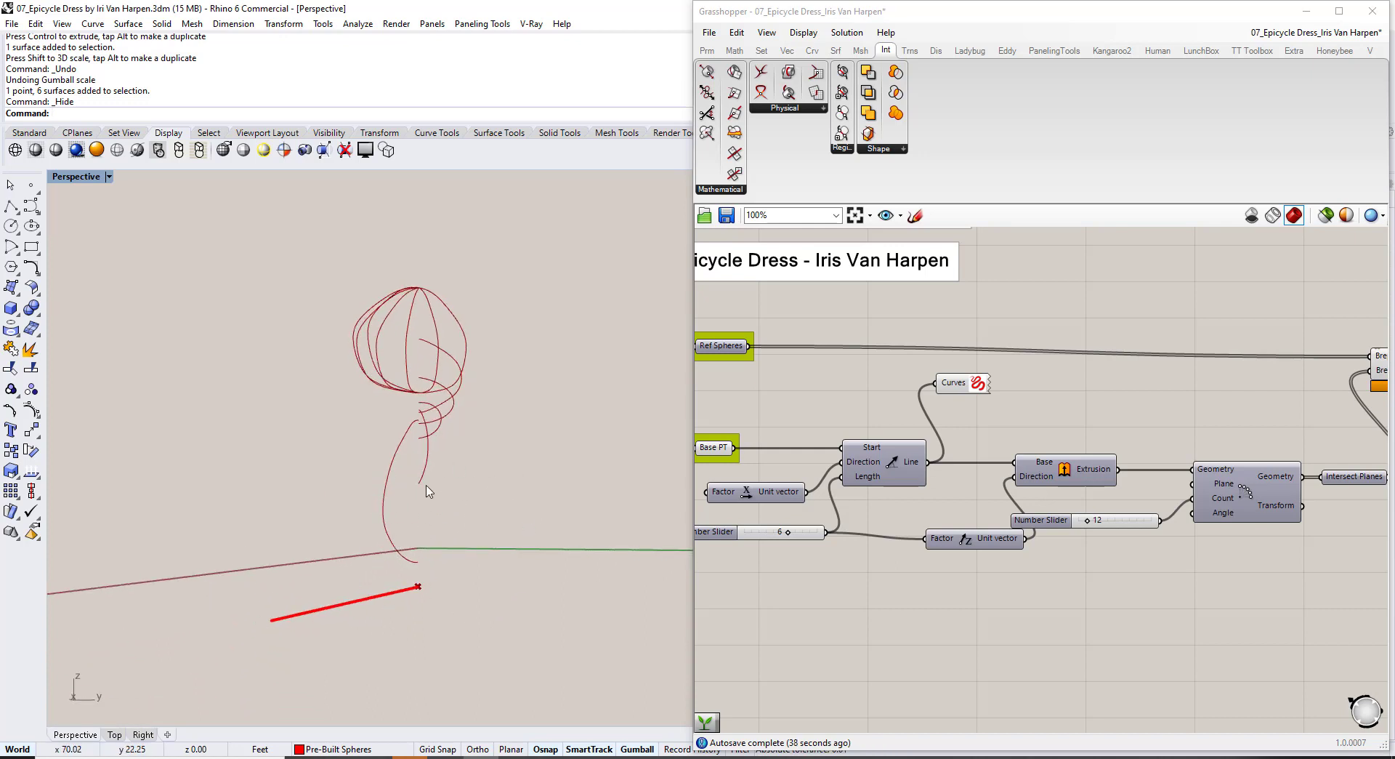
pyautogui.moveTo(429, 491); pyautogui.dragTo(398, 503, button='right')
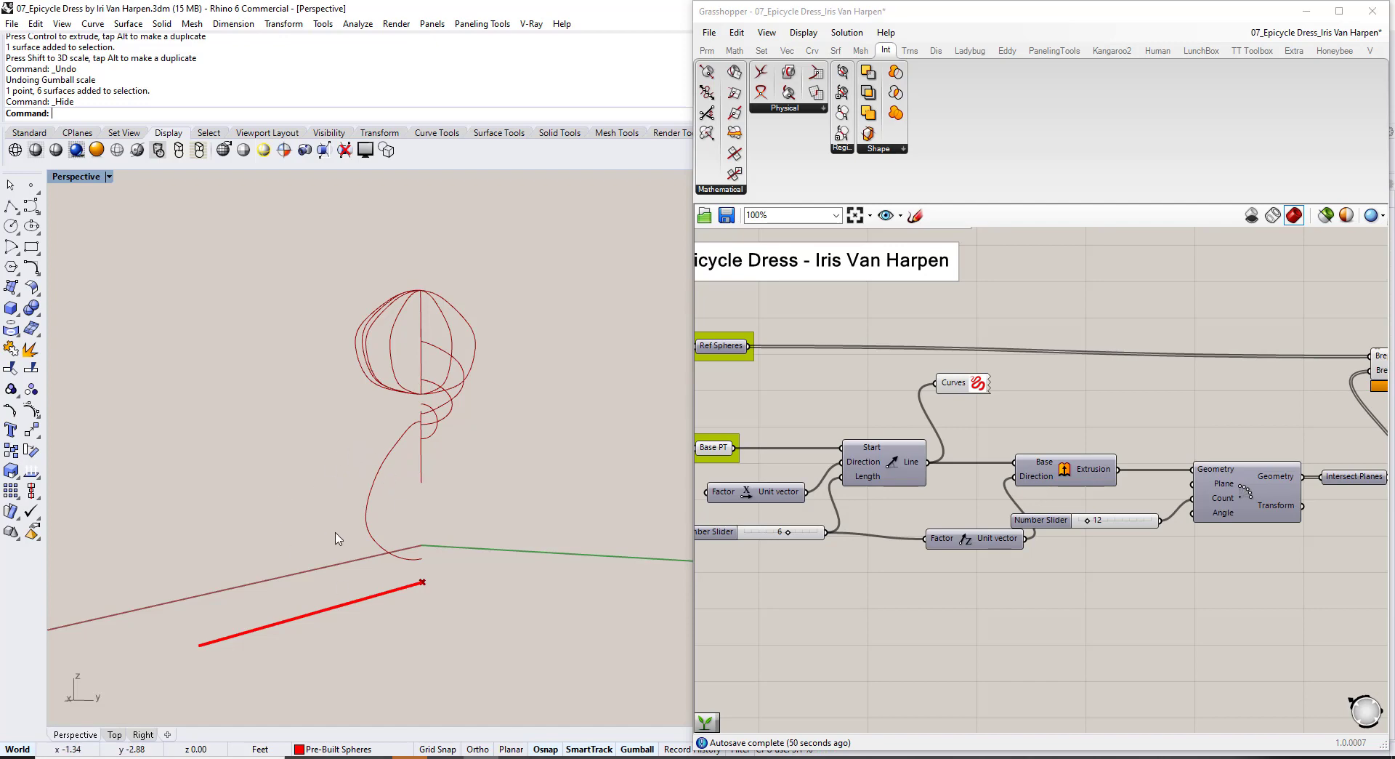
pyautogui.moveTo(723, 354)
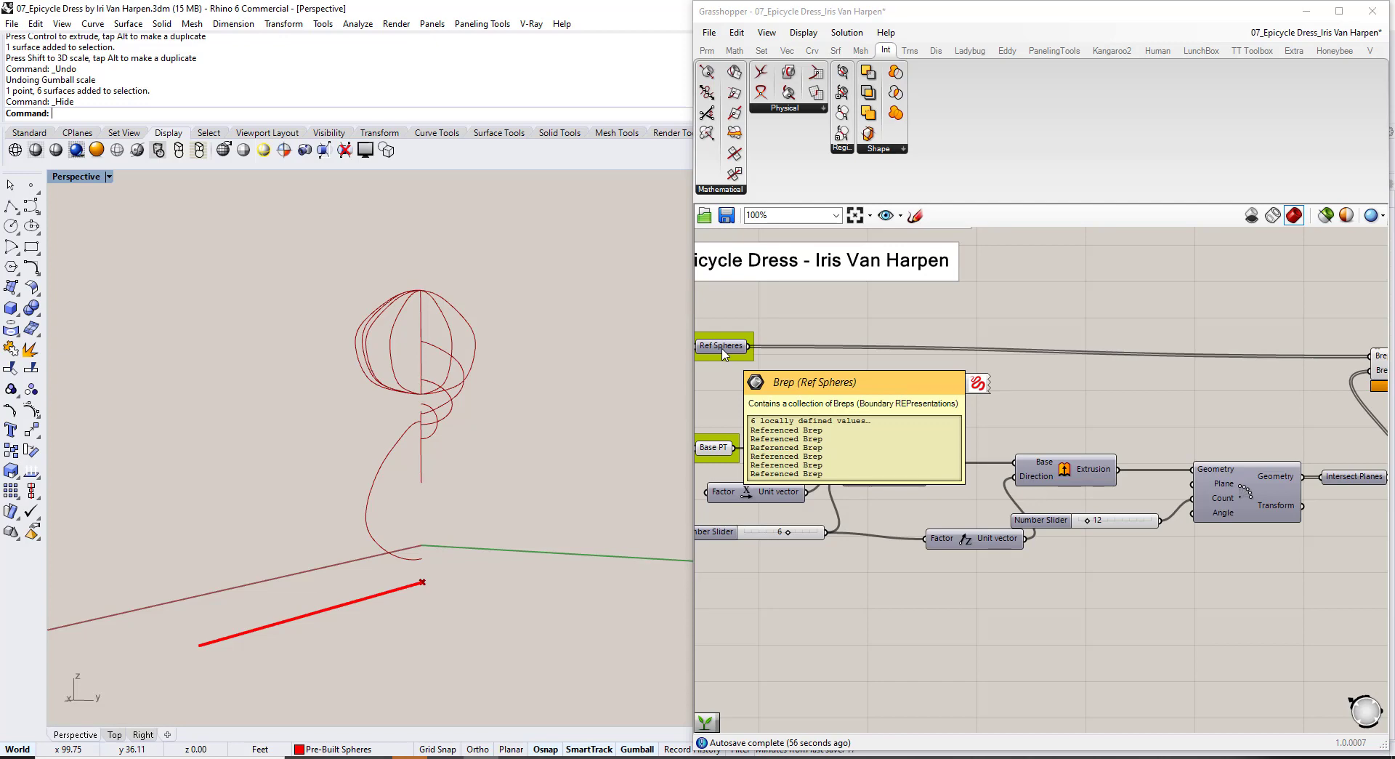
pyautogui.moveTo(1043, 352); pyautogui.dragTo(1004, 358, button='right')
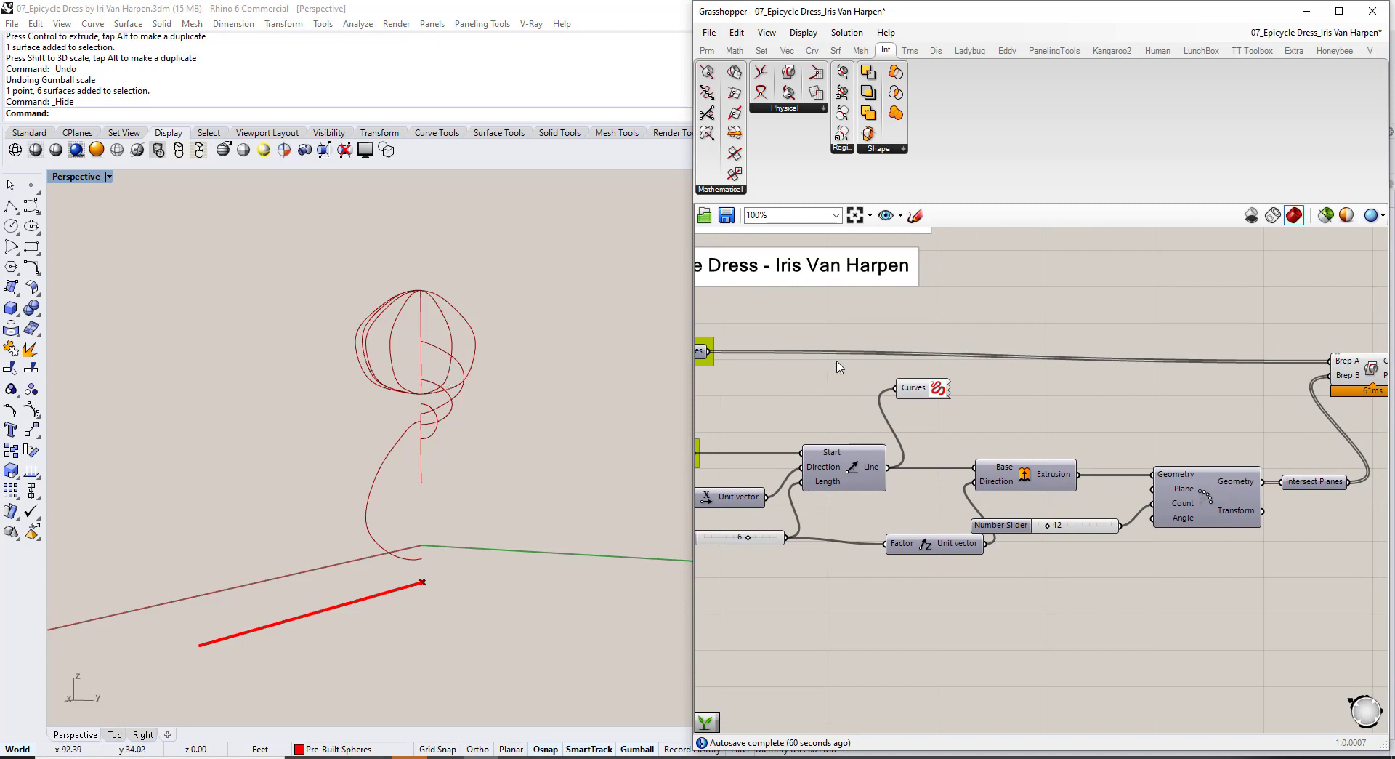
pyautogui.moveTo(705, 359); pyautogui.dragTo(744, 374, button='right')
pyautogui.moveTo(741, 372)
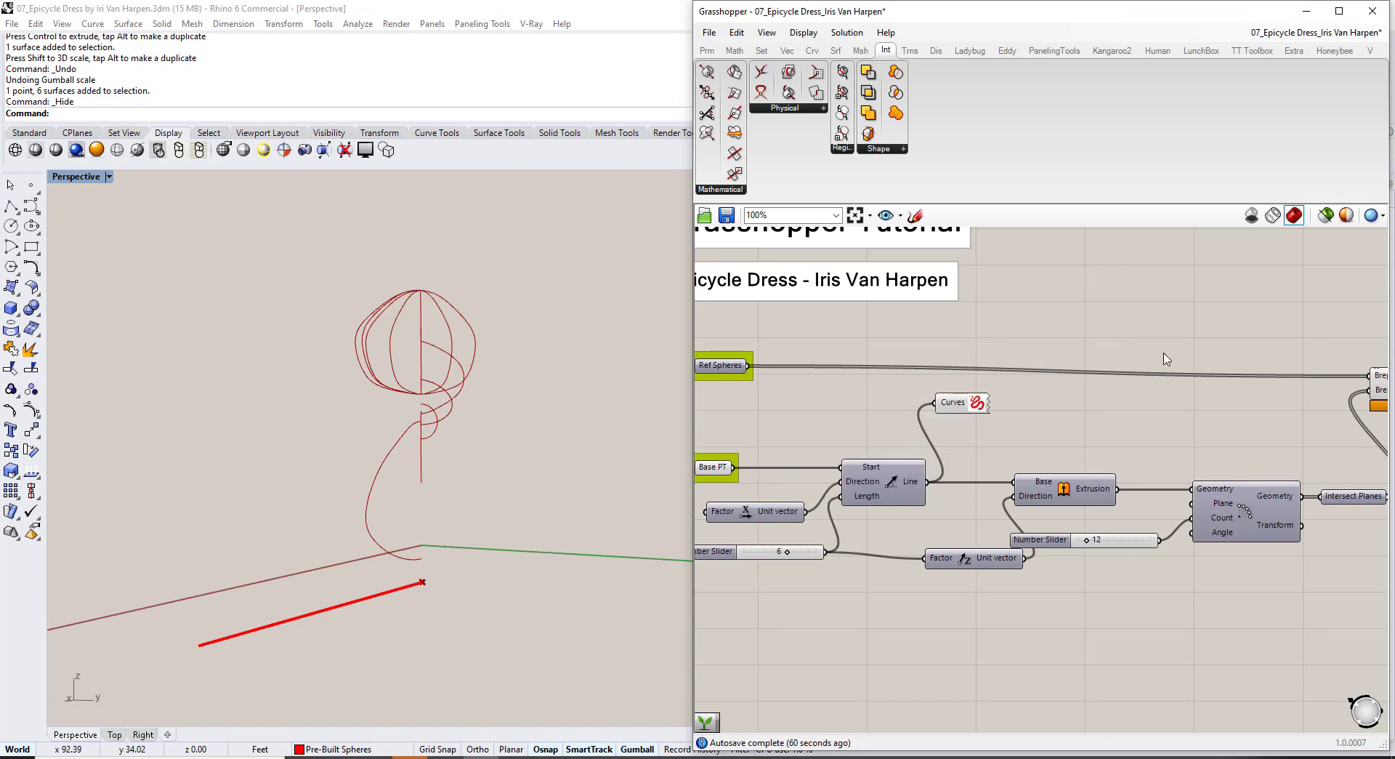
# Insert a Graft Tree component between the Ref Spheres output and the Brep A input of the Brep | Brep component.
pyautogui.moveTo(1164, 354); pyautogui.dragTo(1025, 371, button='right')
pyautogui.doubleClick(1049, 356)
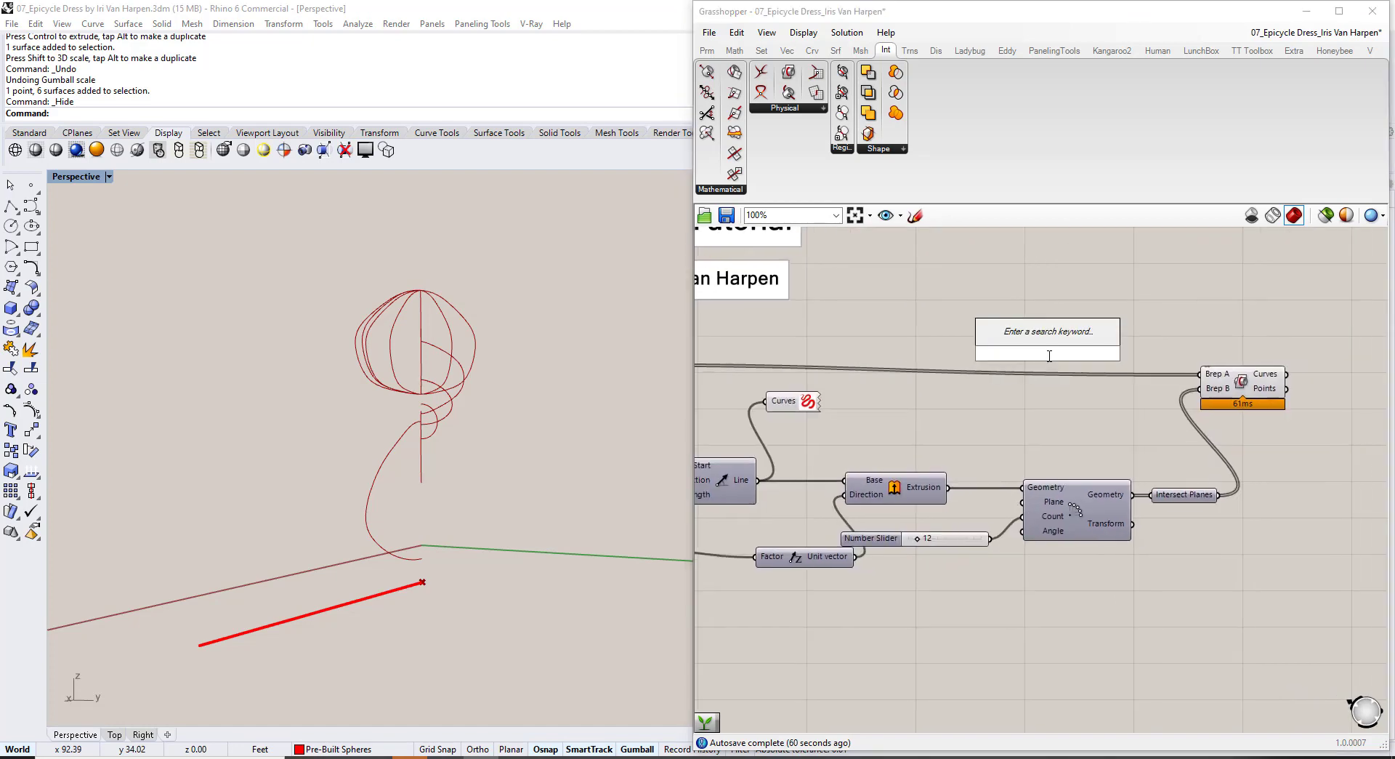
pyautogui.write('graft')
pyautogui.click(1044, 336)
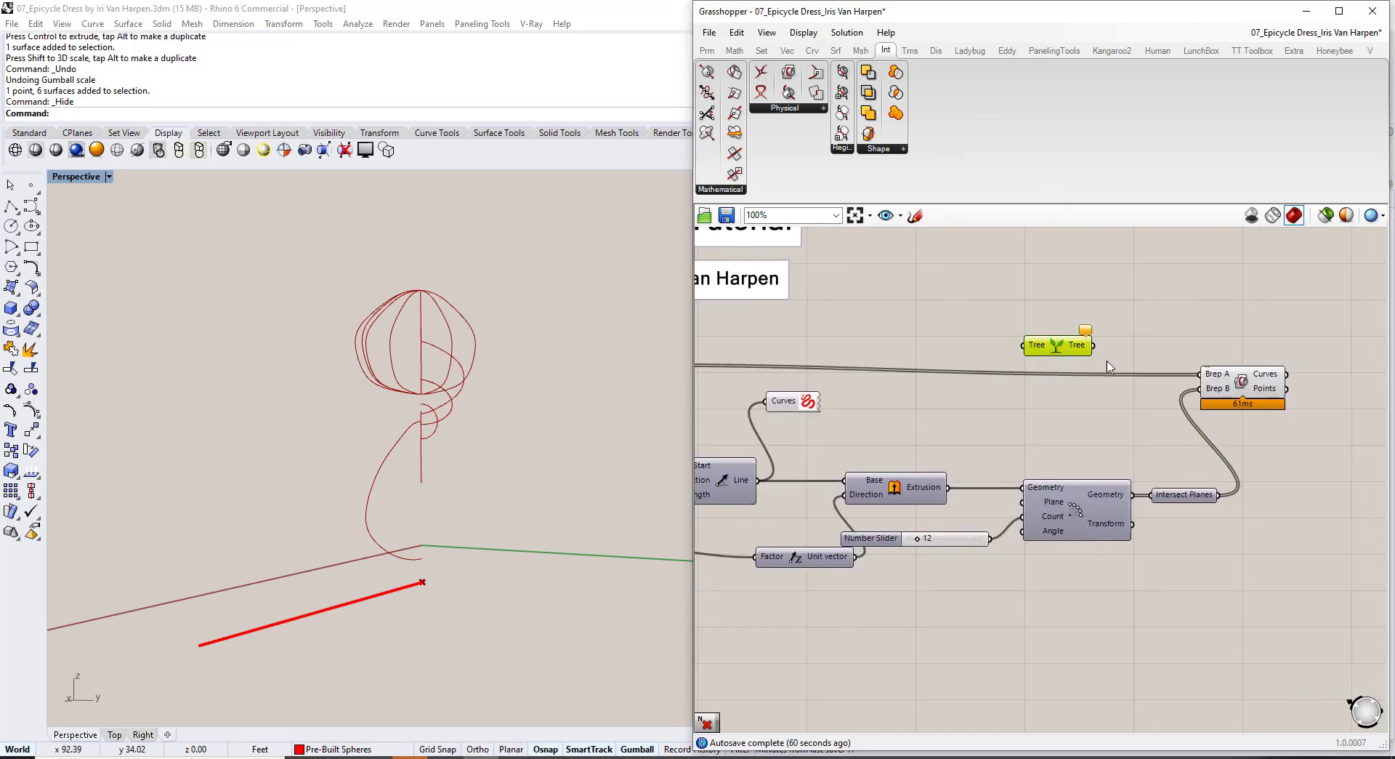
pyautogui.keyDown('ctrl'); pyautogui.keyDown('shift'); pyautogui.moveTo(1198, 374); pyautogui.dragTo(1023, 350); pyautogui.keyUp('shift'); pyautogui.keyUp('ctrl')
pyautogui.moveTo(1071, 342); pyautogui.dragTo(1201, 375)
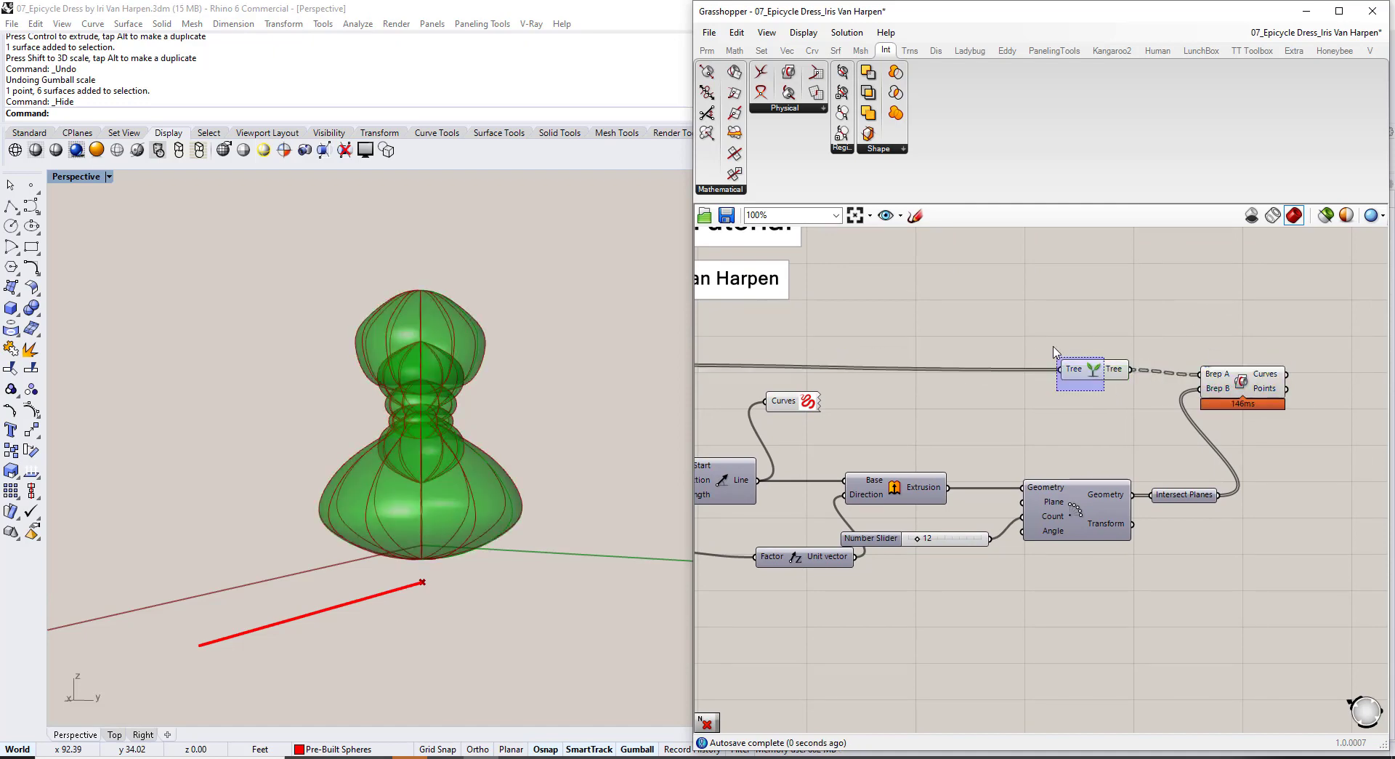
pyautogui.moveTo(338, 518); pyautogui.dragTo(454, 489, button='right')
# Move the polar array's count slider below the Unit Z component and rename it "Number of Fins".
pyautogui.moveTo(927, 502); pyautogui.dragTo(1016, 408, button='right')
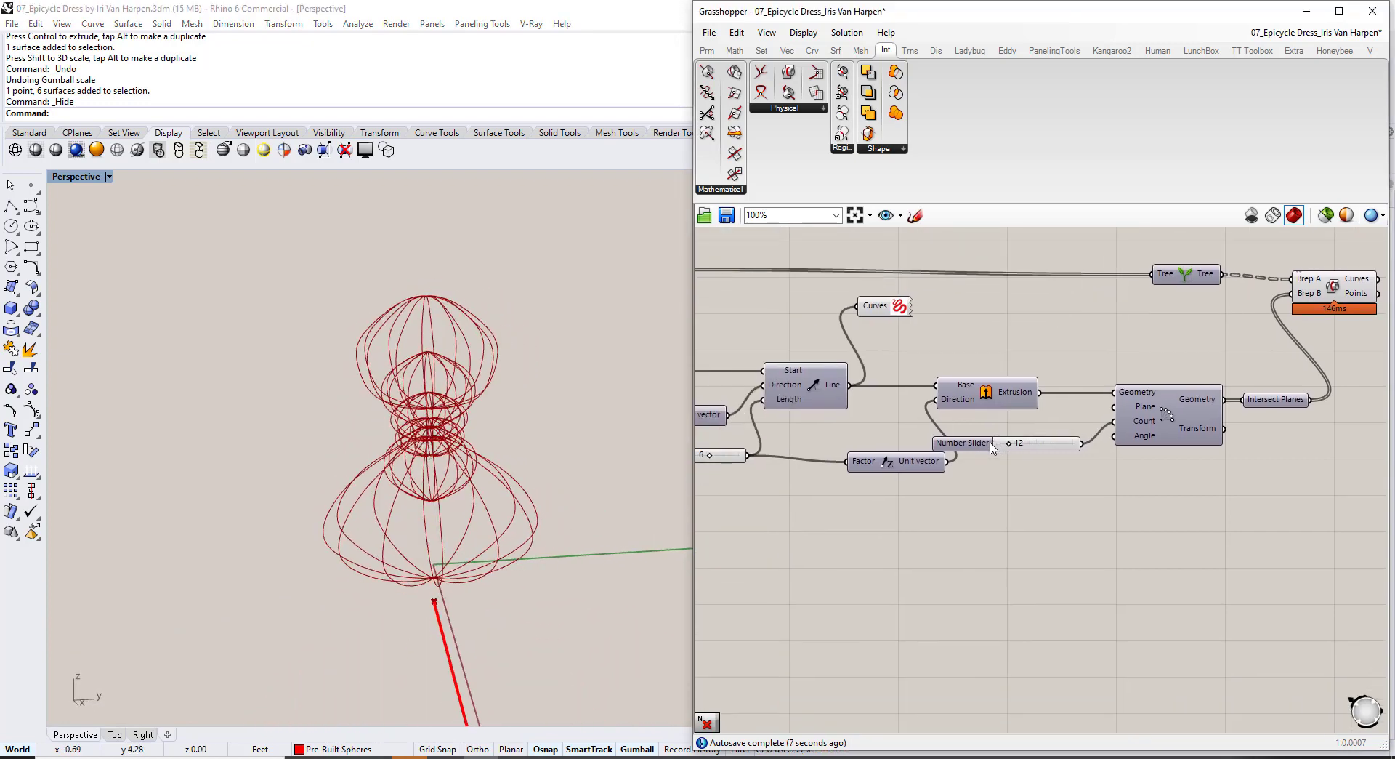
pyautogui.moveTo(981, 446); pyautogui.dragTo(896, 556)
pyautogui.scroll(4, 893, 555)
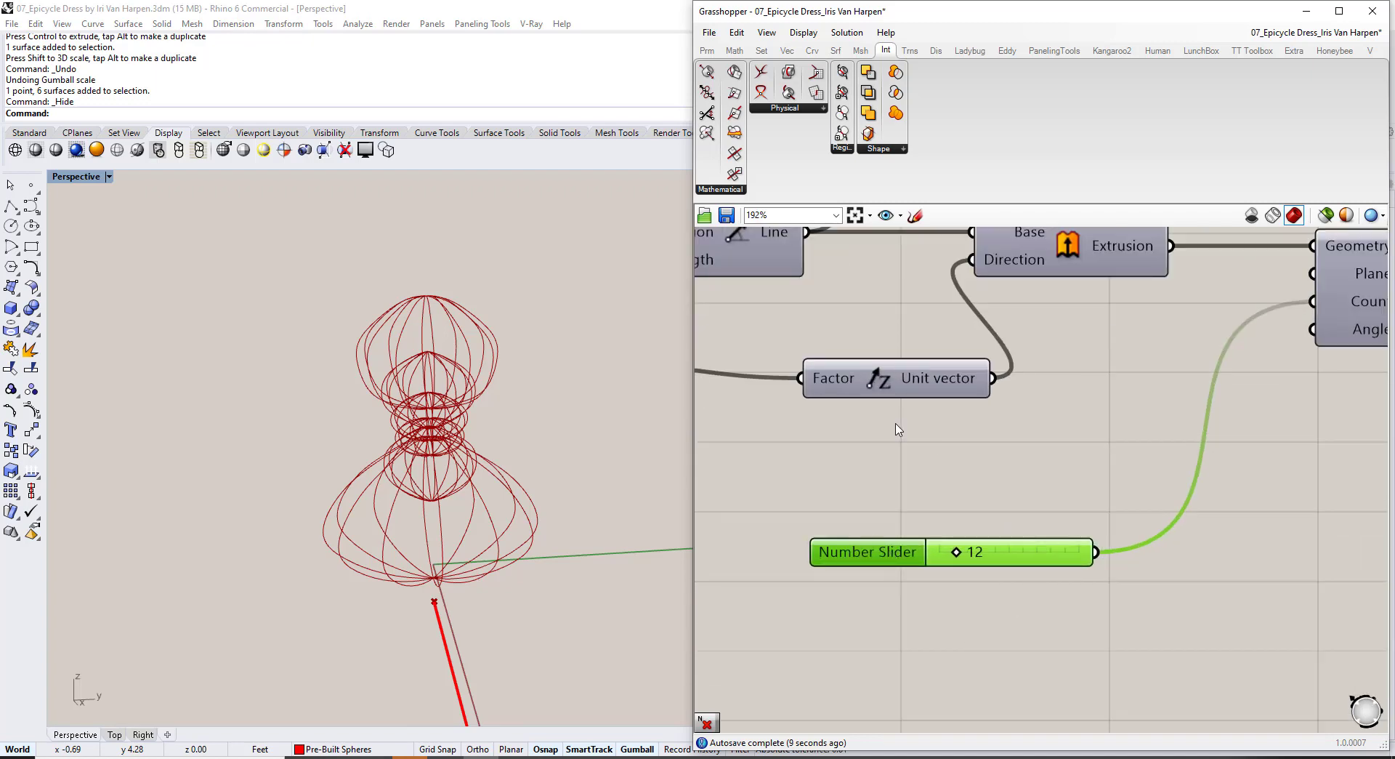
pyautogui.rightClick(874, 554)
pyautogui.moveTo(958, 559); pyautogui.dragTo(850, 569)
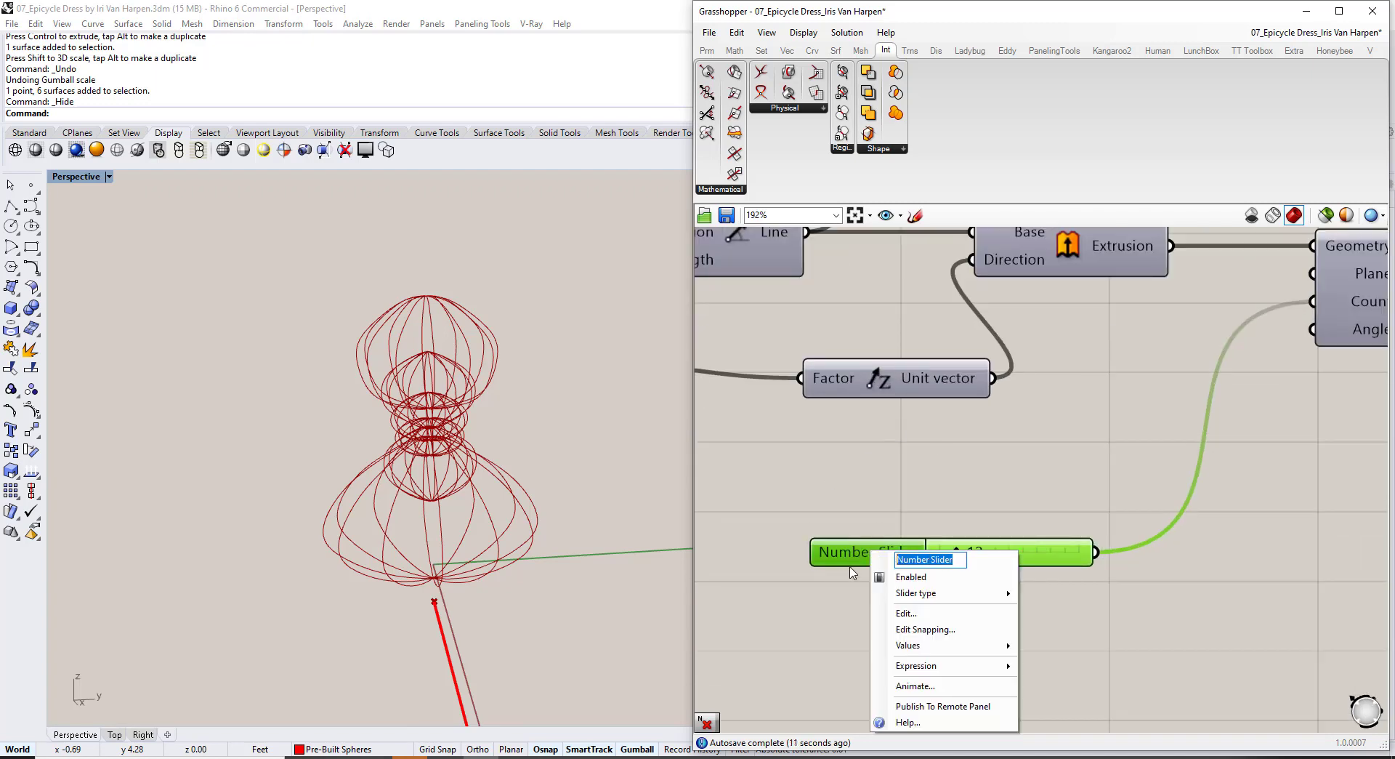
pyautogui.write('Number of Fins')
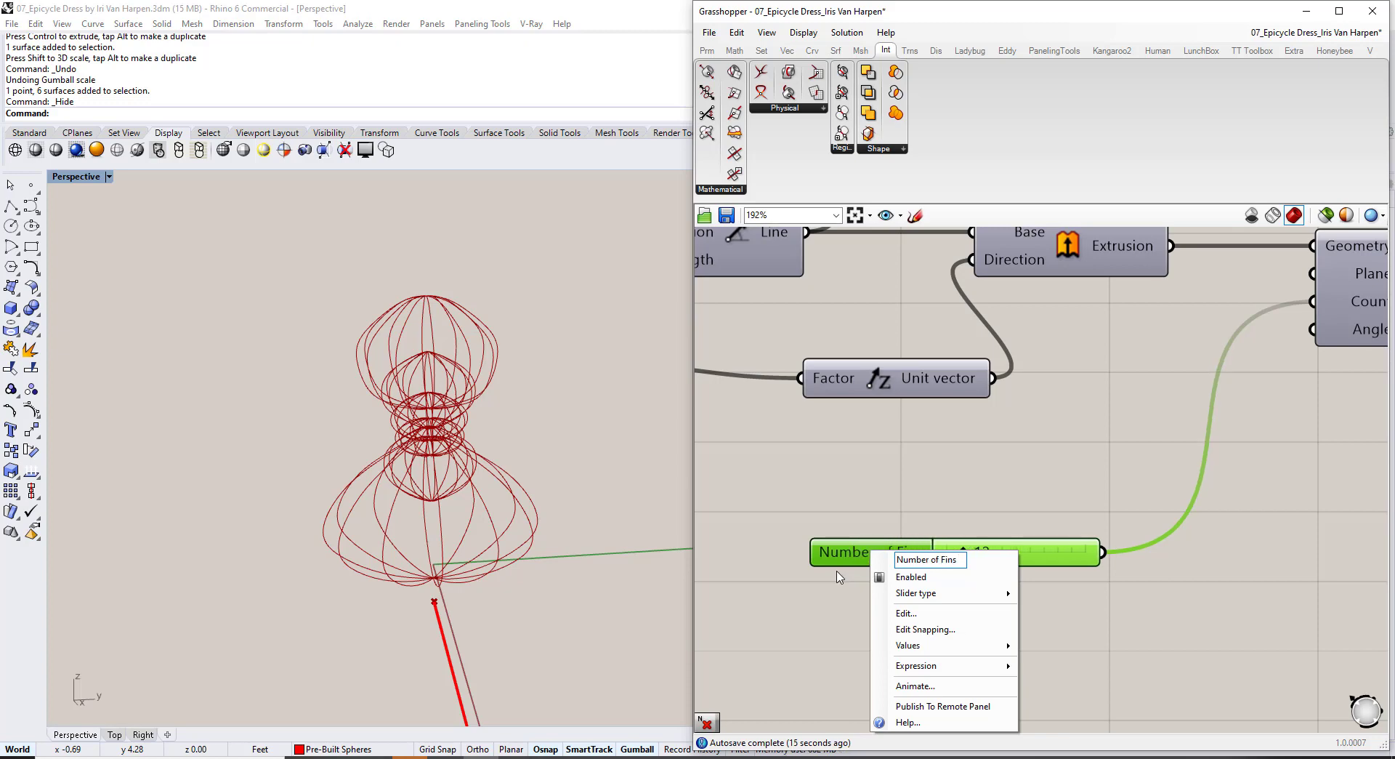
pyautogui.click(847, 516)
# Set the Number of Fins slider to 40 and inspect the section curves in the Rhino viewport.
pyautogui.moveTo(1013, 547); pyautogui.dragTo(927, 529, button='right')
pyautogui.doubleClick(926, 529)
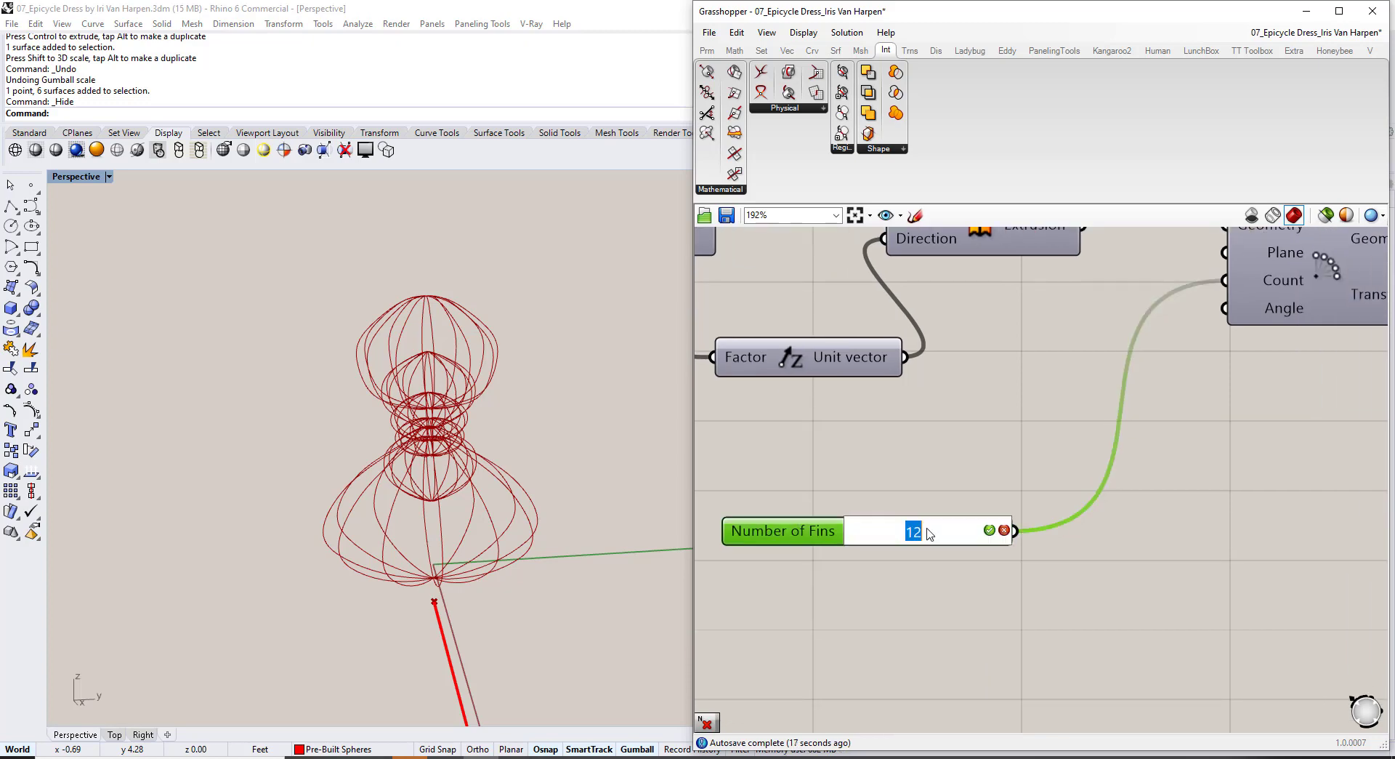
pyautogui.write('40')
pyautogui.press('Return')
pyautogui.click(931, 498)
pyautogui.moveTo(616, 429); pyautogui.dragTo(506, 414, button='right')
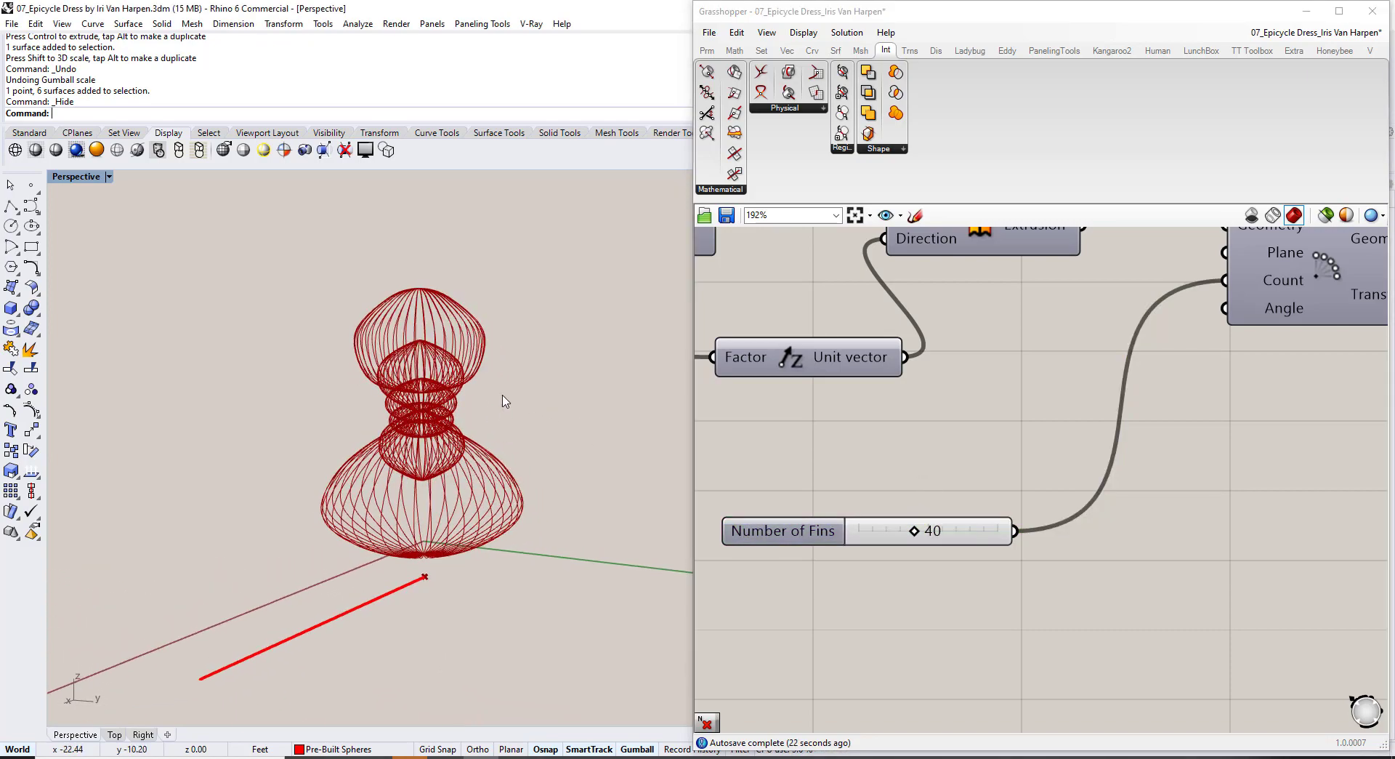
pyautogui.moveTo(424, 454); pyautogui.dragTo(485, 472, button='right')
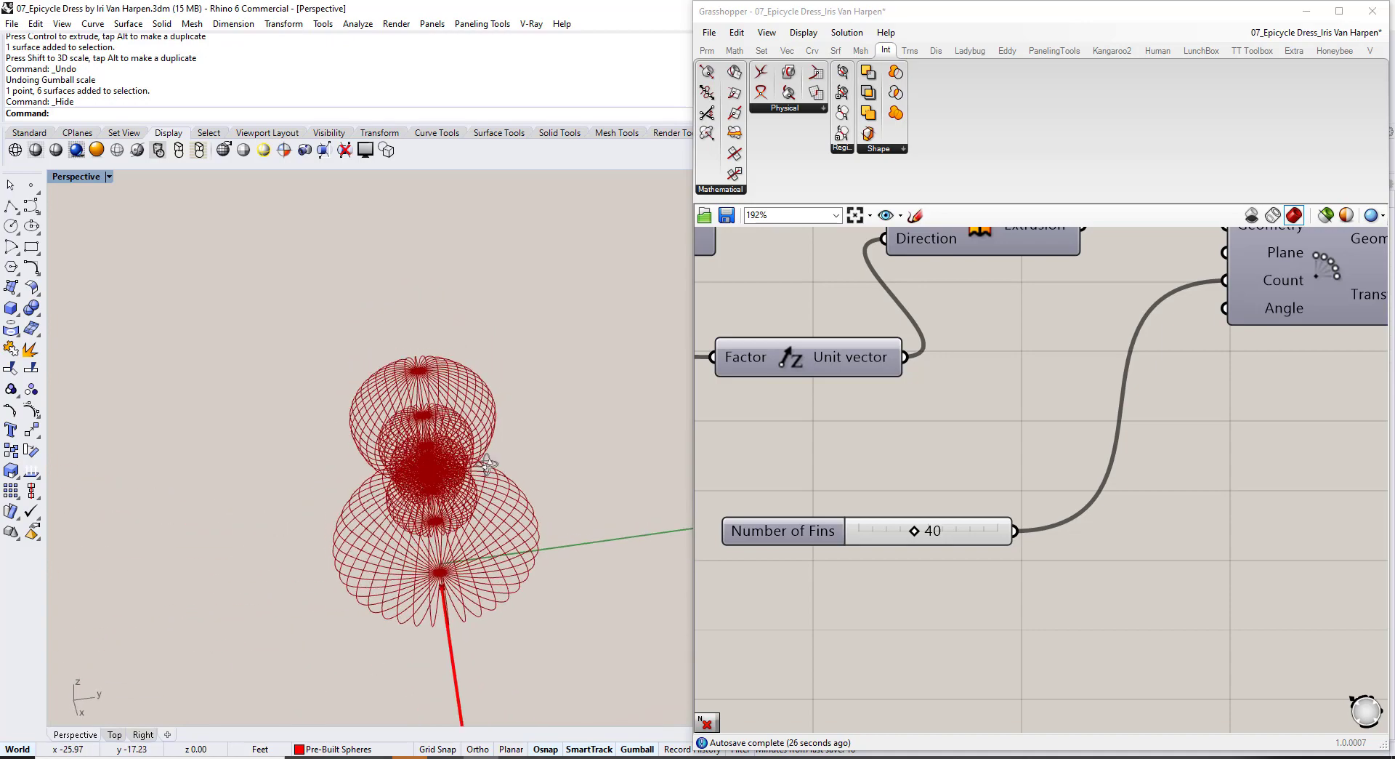
# Create a vertical clipping plane in Rhino with its edge starting at 0 and running along the Y axis, taller than the spheres.
pyautogui.write('lippingPlane')
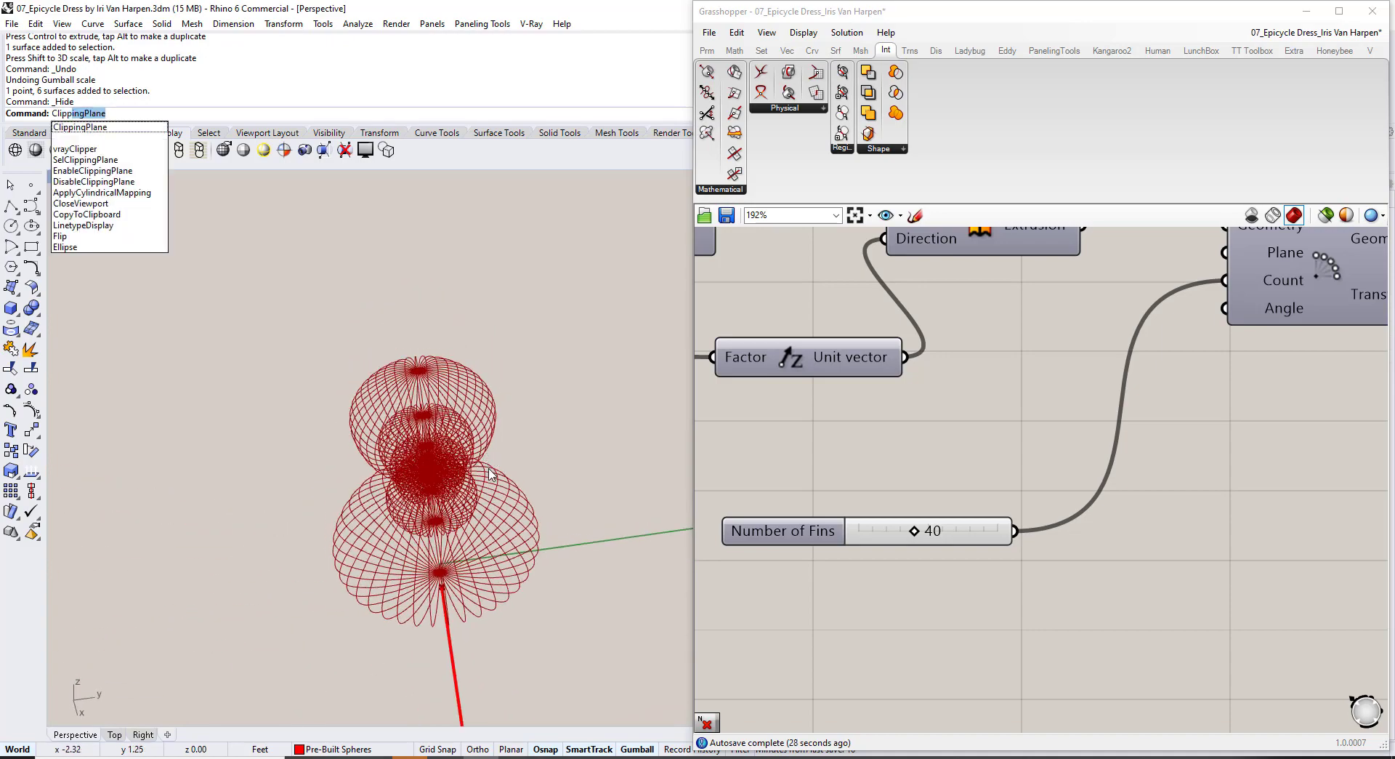
pyautogui.press('Return')
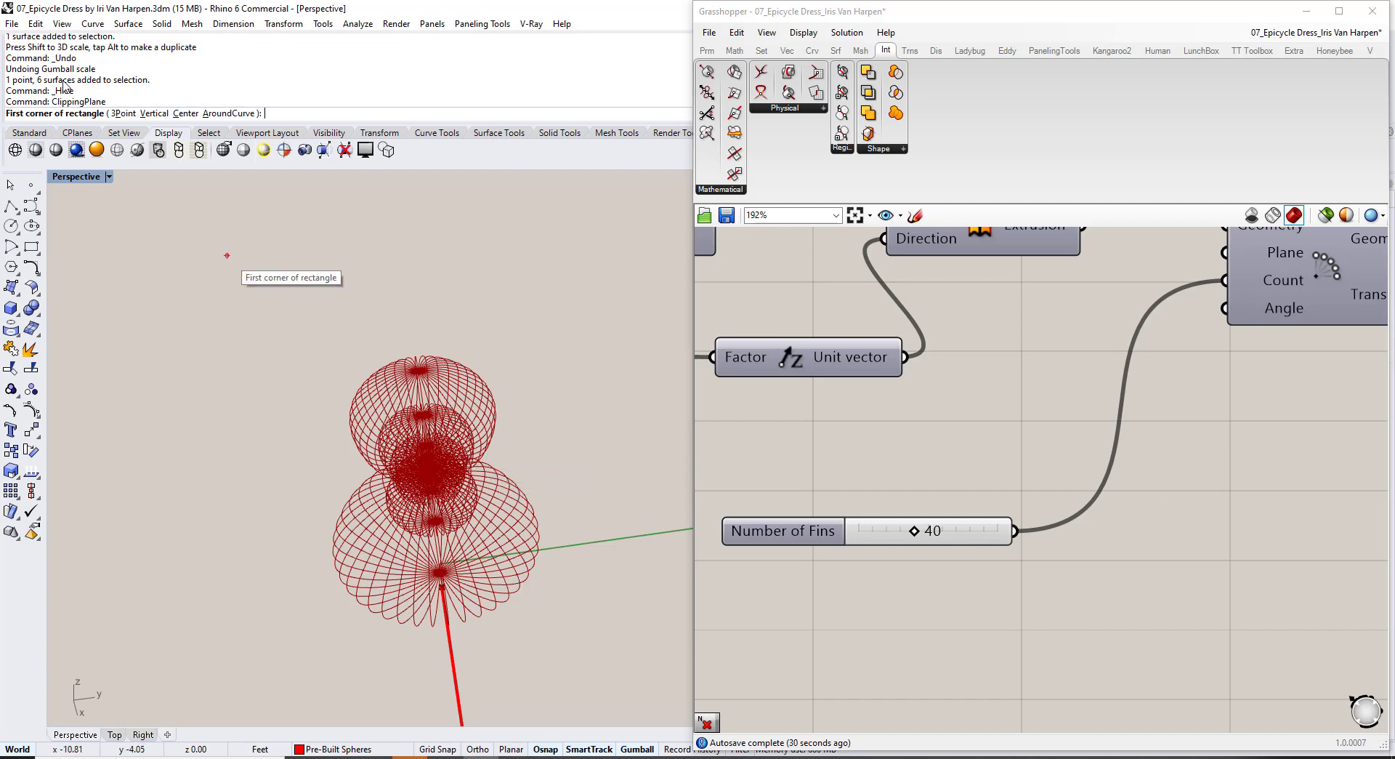
pyautogui.click(160, 115)
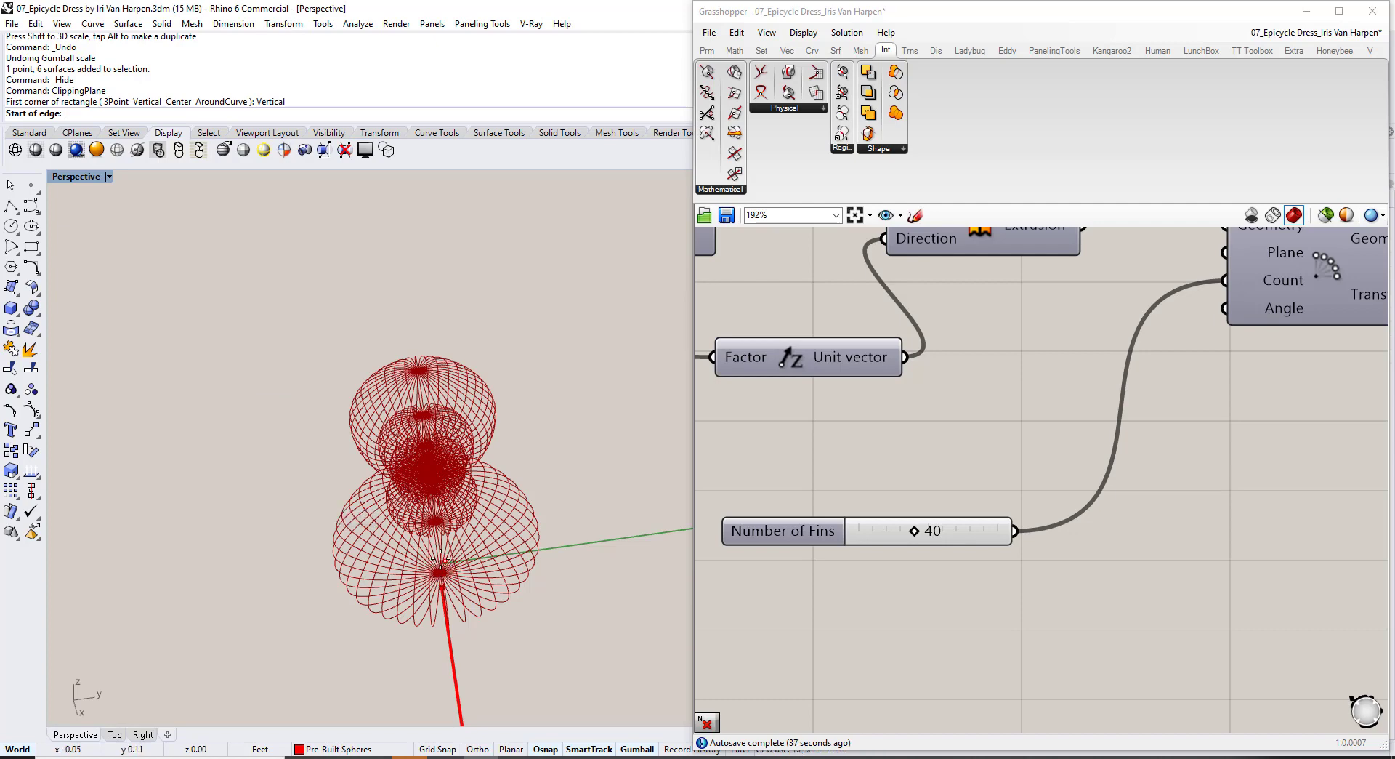
pyautogui.write('0')
pyautogui.press('Return')
pyautogui.click(620, 537)
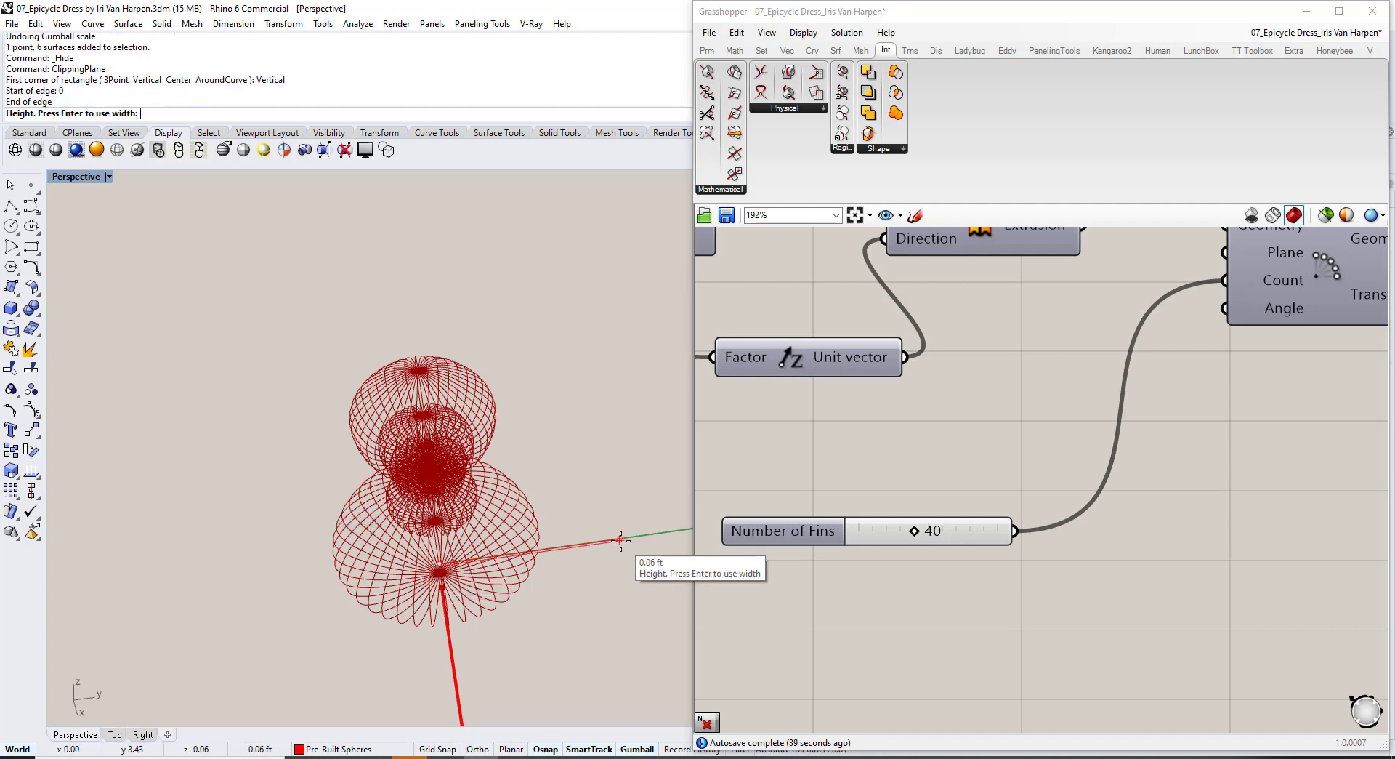
pyautogui.click(602, 329)
# Examine the clipped section curves from several angles, checking where they meet at the central axis and at the base.
pyautogui.moveTo(618, 482); pyautogui.dragTo(614, 398, button='right')
pyautogui.moveTo(458, 378); pyautogui.dragTo(546, 389, button='right')
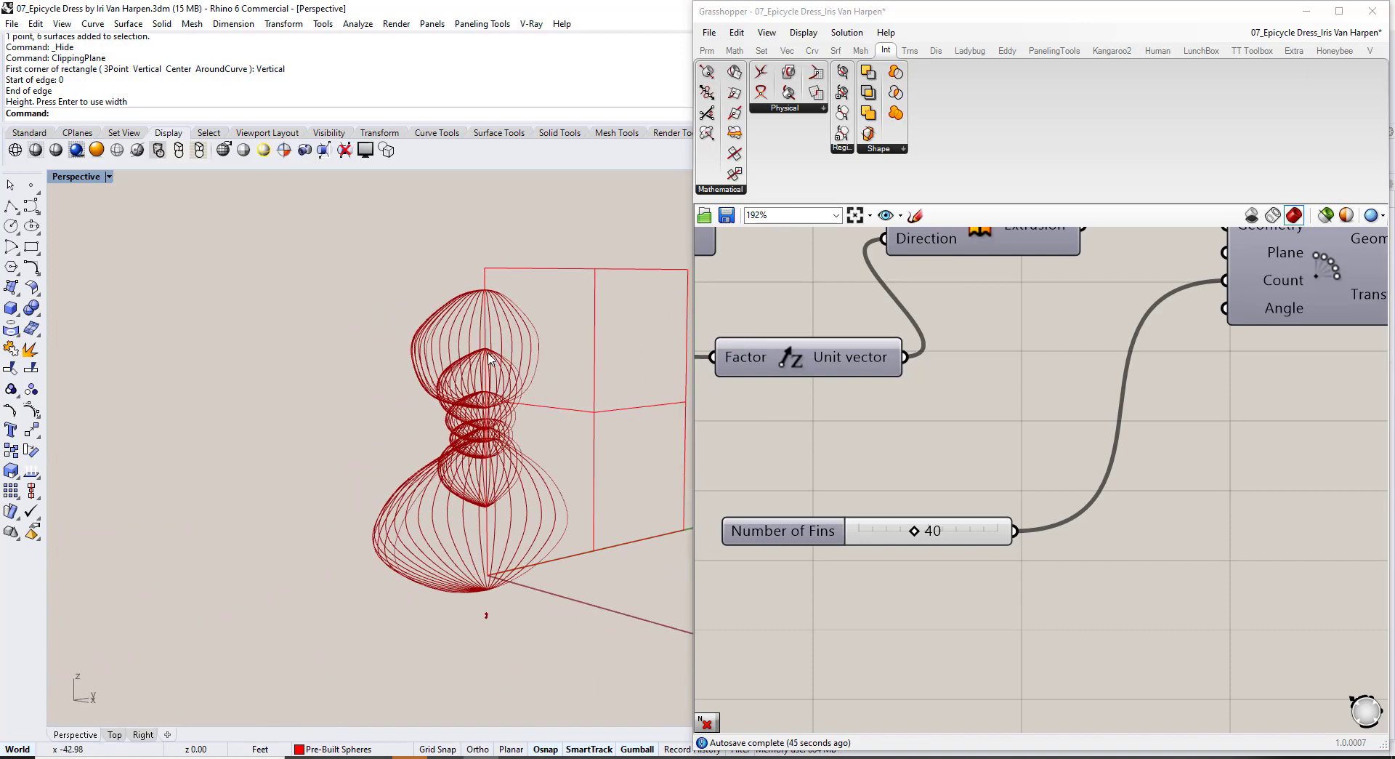
pyautogui.scroll(8, 486, 351)
pyautogui.scroll(6, 468, 394)
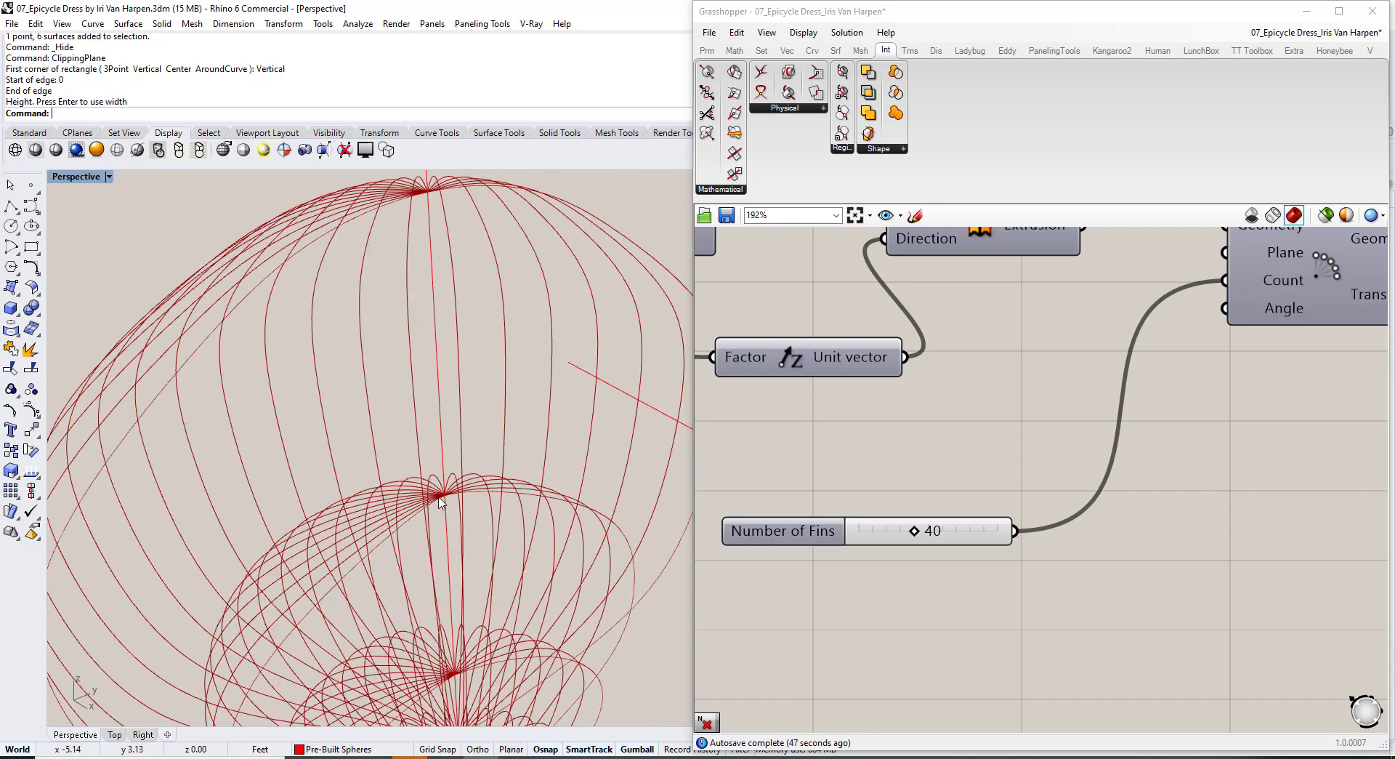
pyautogui.scroll(-6, 448, 511)
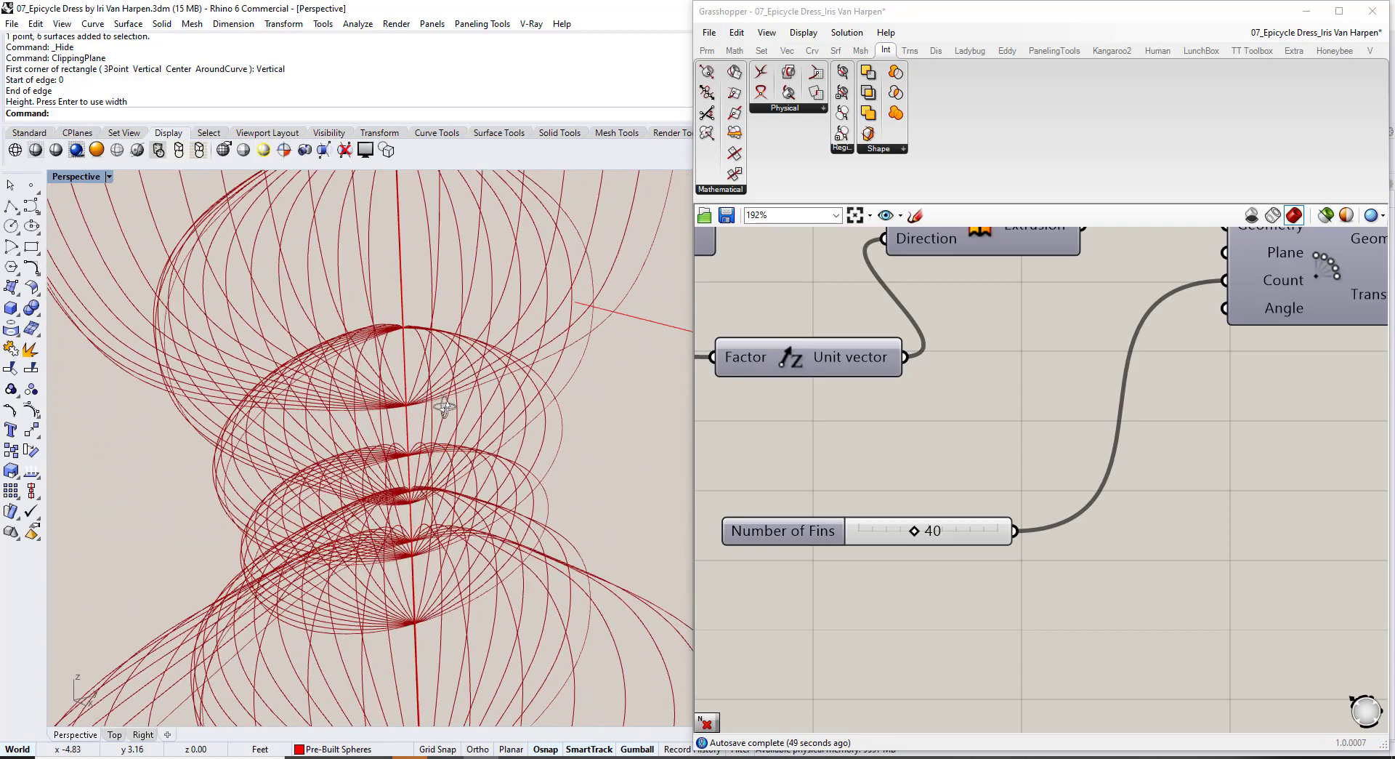
pyautogui.scroll(2, 436, 458)
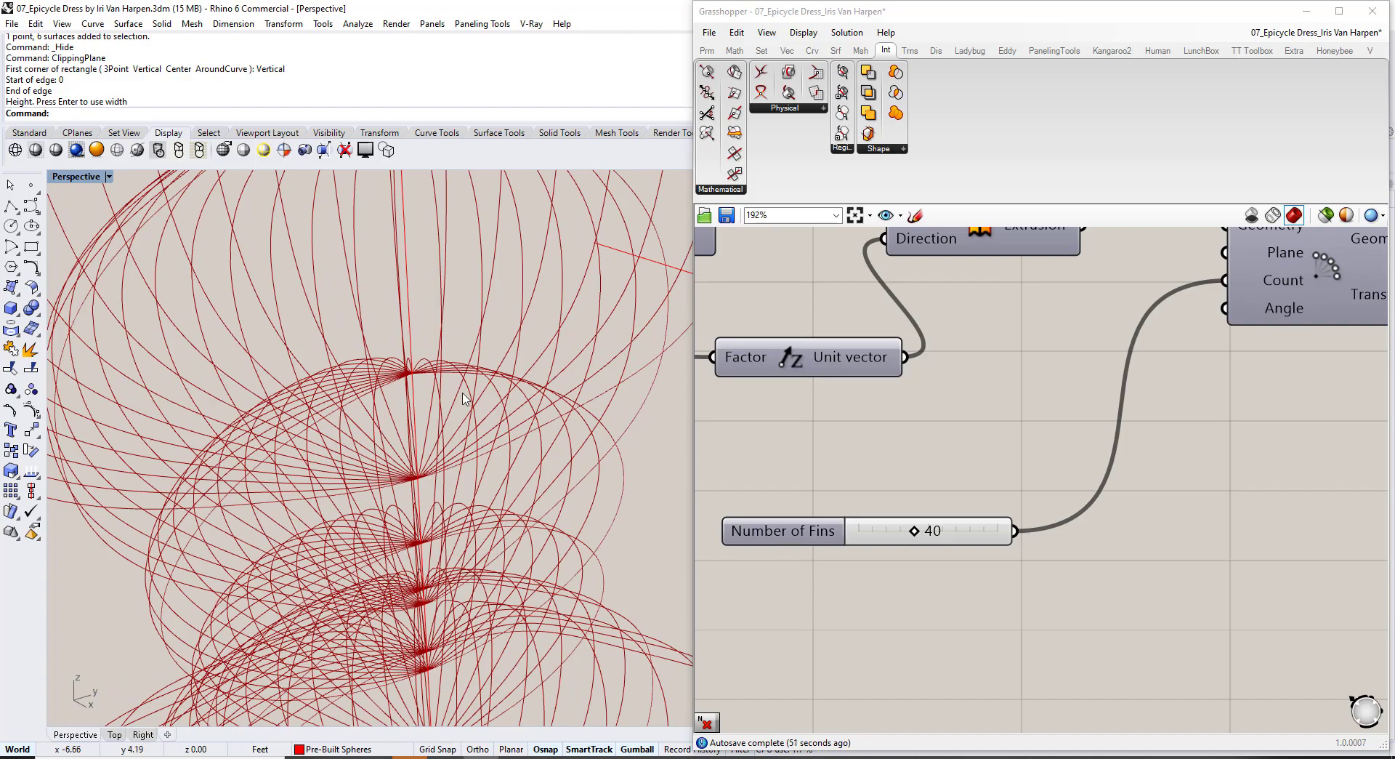
pyautogui.moveTo(465, 398); pyautogui.dragTo(458, 423, button='right')
pyautogui.scroll(4, 414, 518)
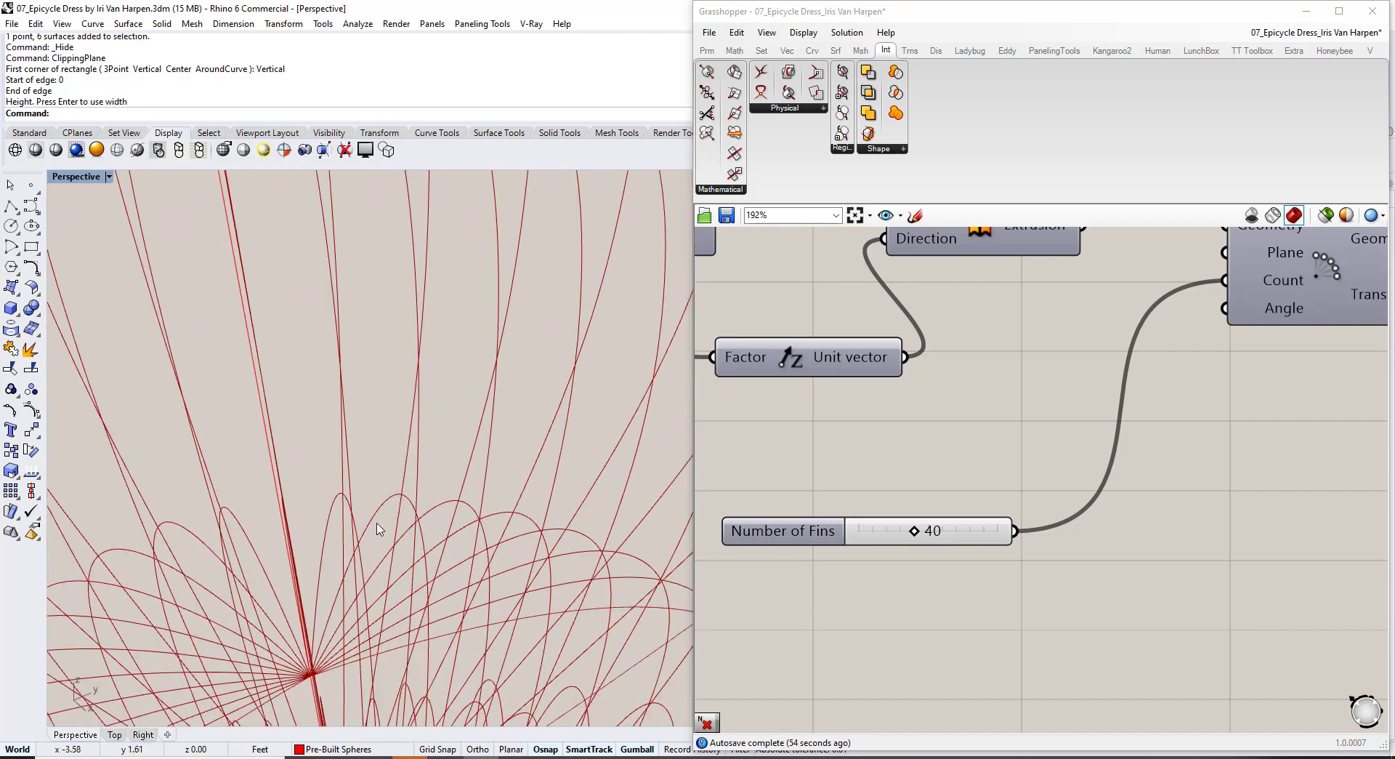
pyautogui.scroll(-4, 405, 508)
pyautogui.moveTo(404, 507); pyautogui.dragTo(519, 354, button='right')
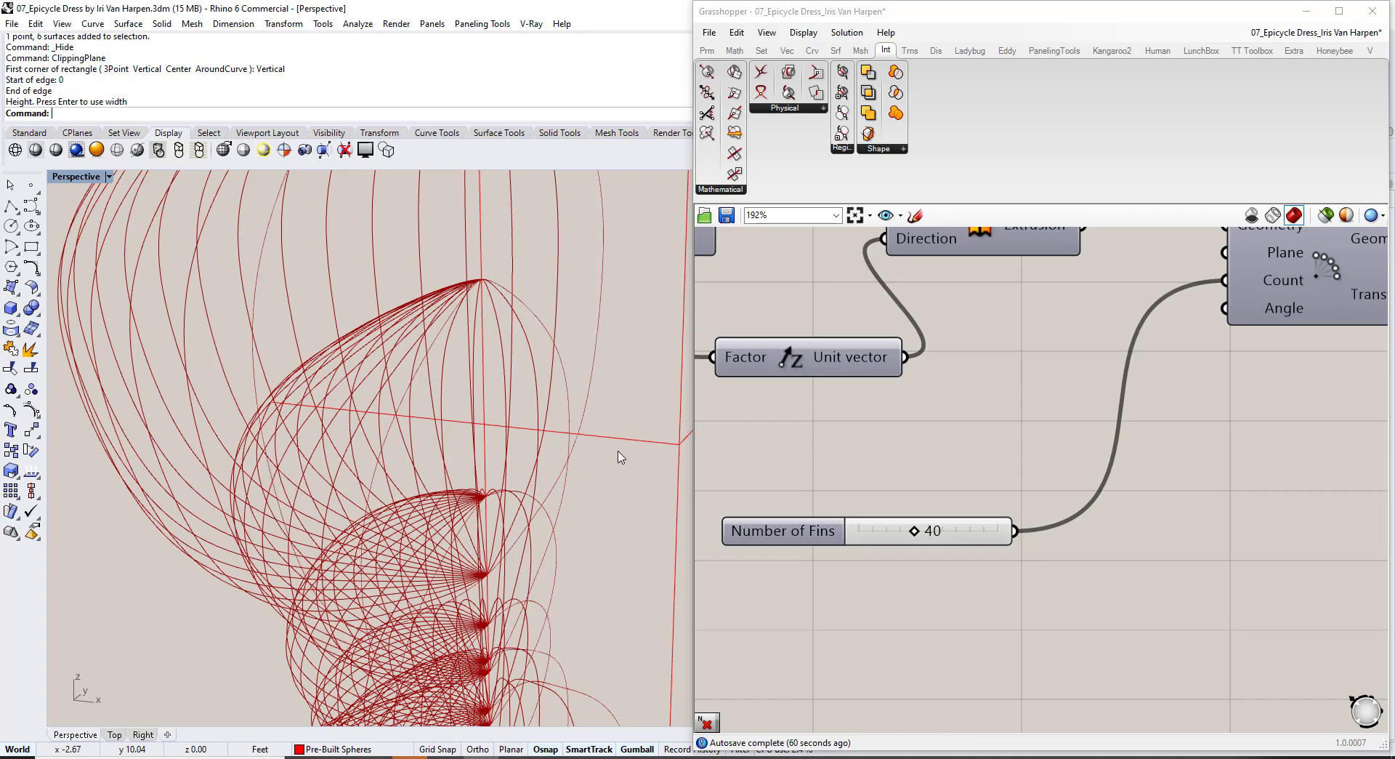
pyautogui.moveTo(506, 355); pyautogui.dragTo(242, 609, button='right')
pyautogui.scroll(10, 378, 552)
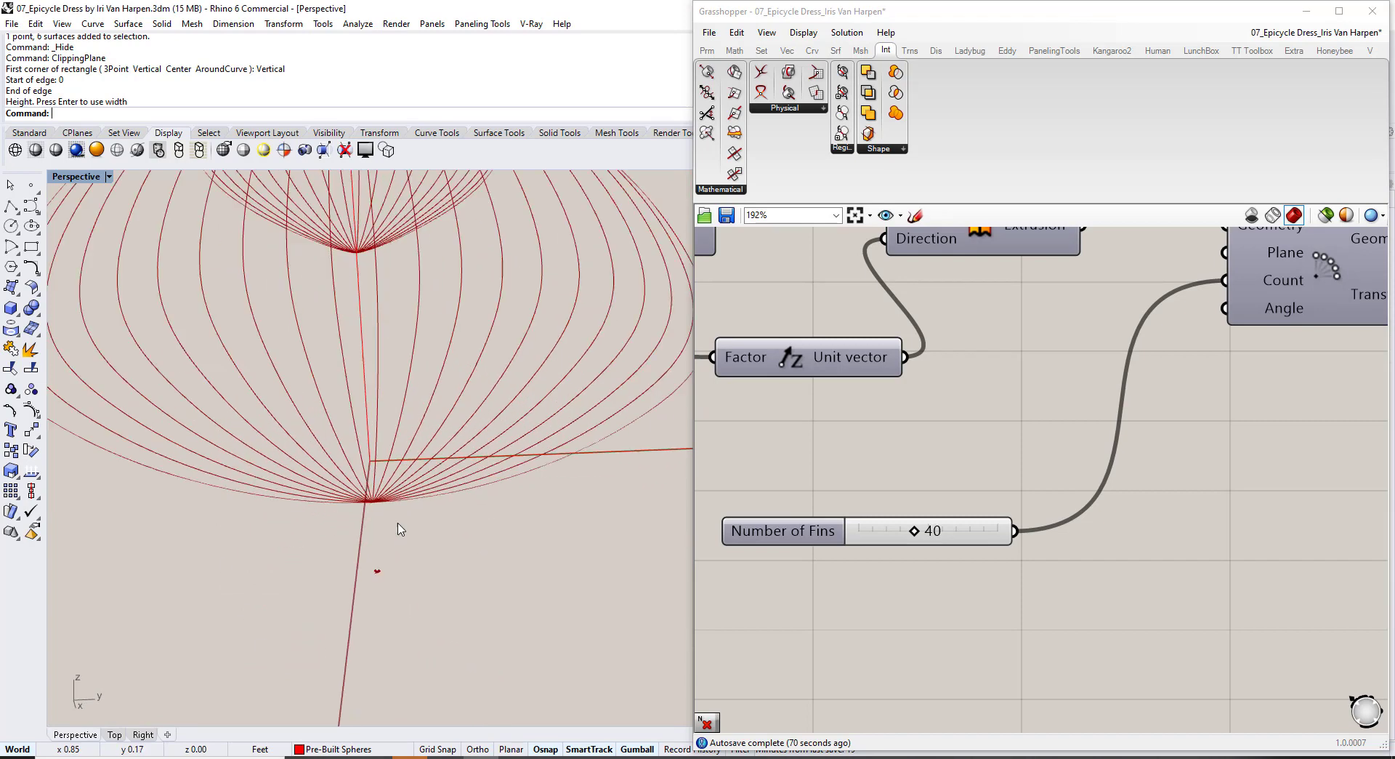
pyautogui.scroll(-2, 240, 495)
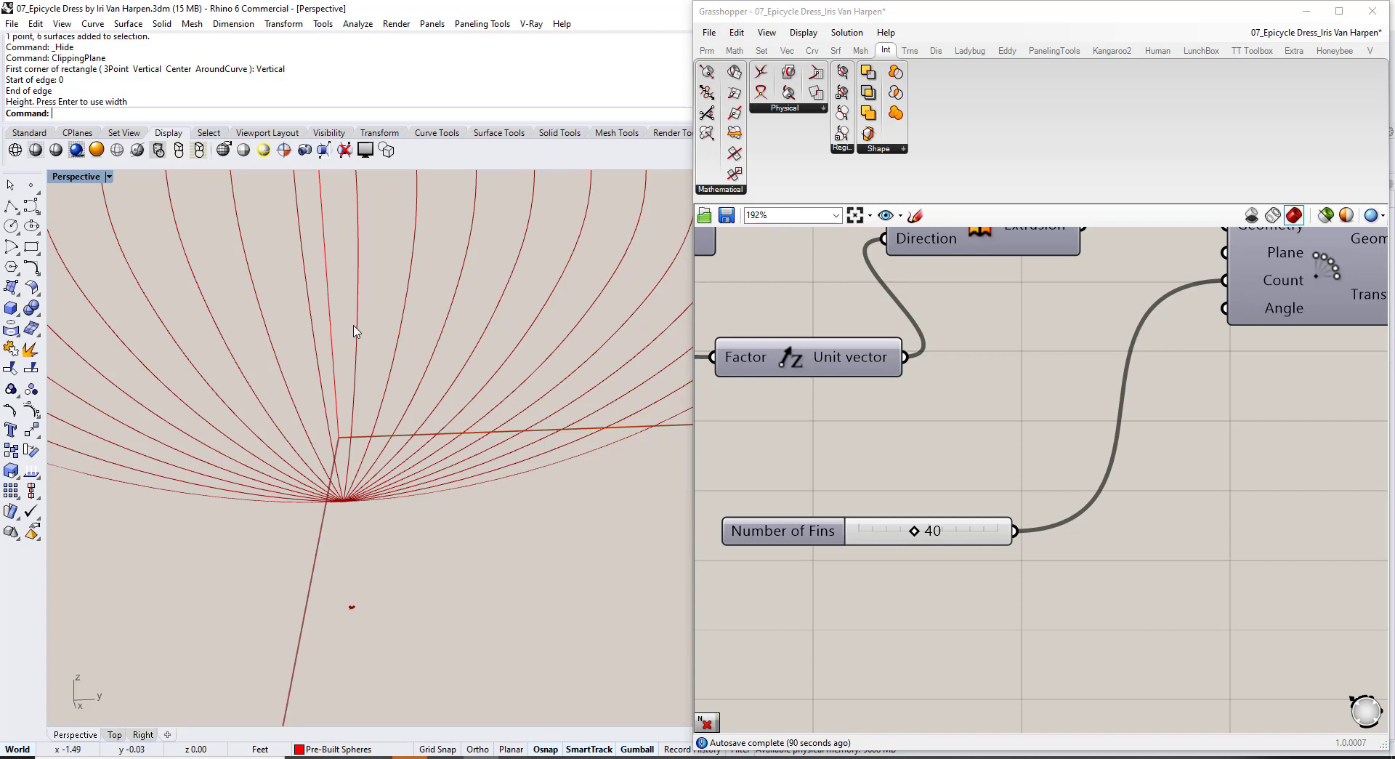
pyautogui.scroll(-3, 385, 334)
# Add a Cull Pattern component to the Grasshopper canvas and place it well beyond the Brep | Brep component.
pyautogui.scroll(-5, 952, 424)
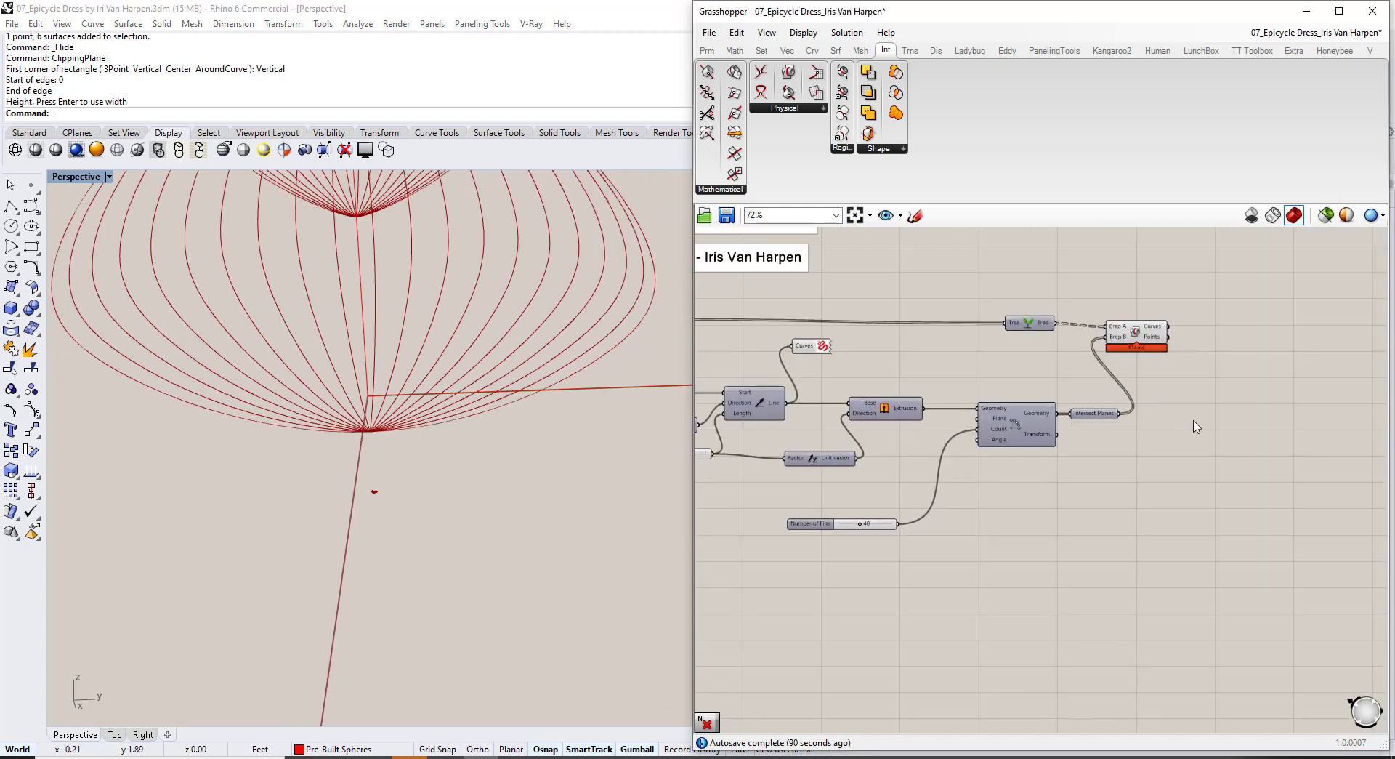
pyautogui.scroll(4, 987, 429)
pyautogui.doubleClick(1036, 372)
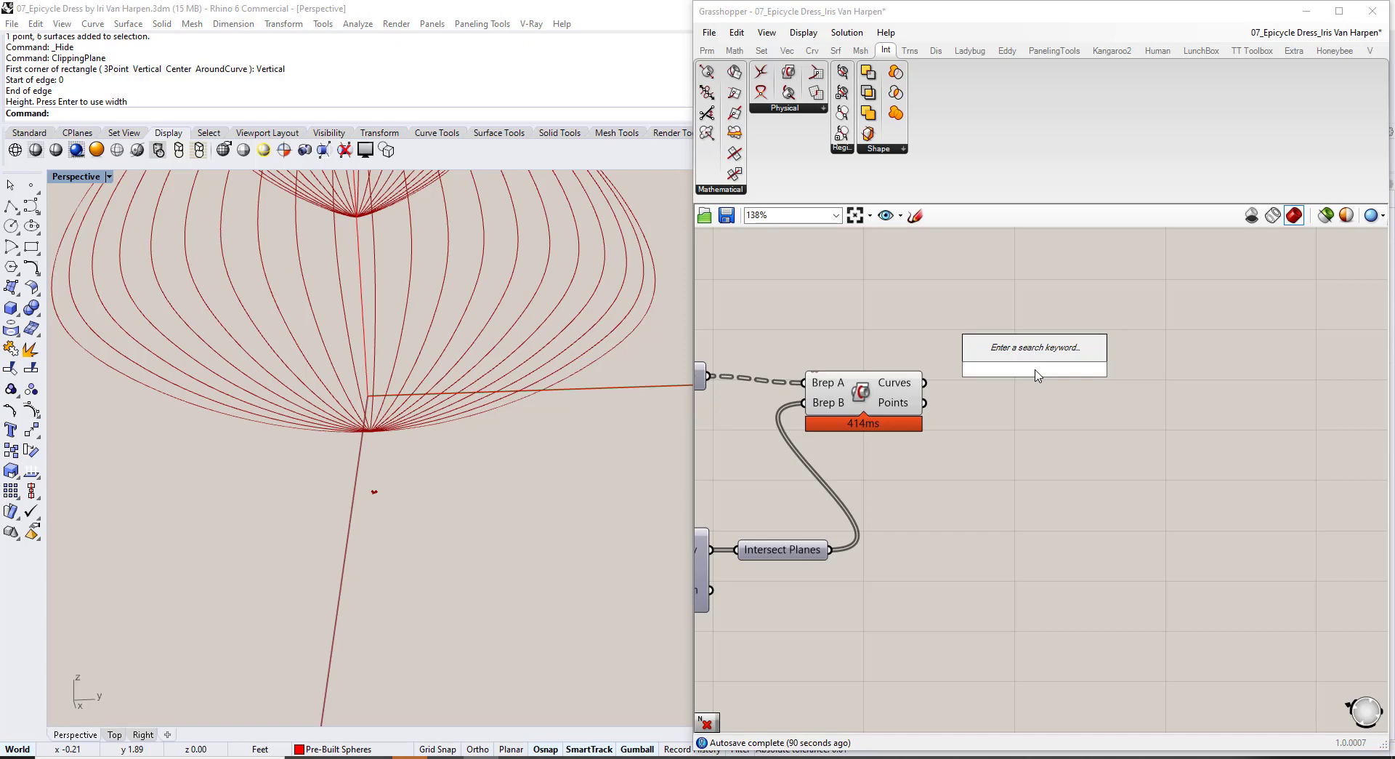
pyautogui.write('cull')
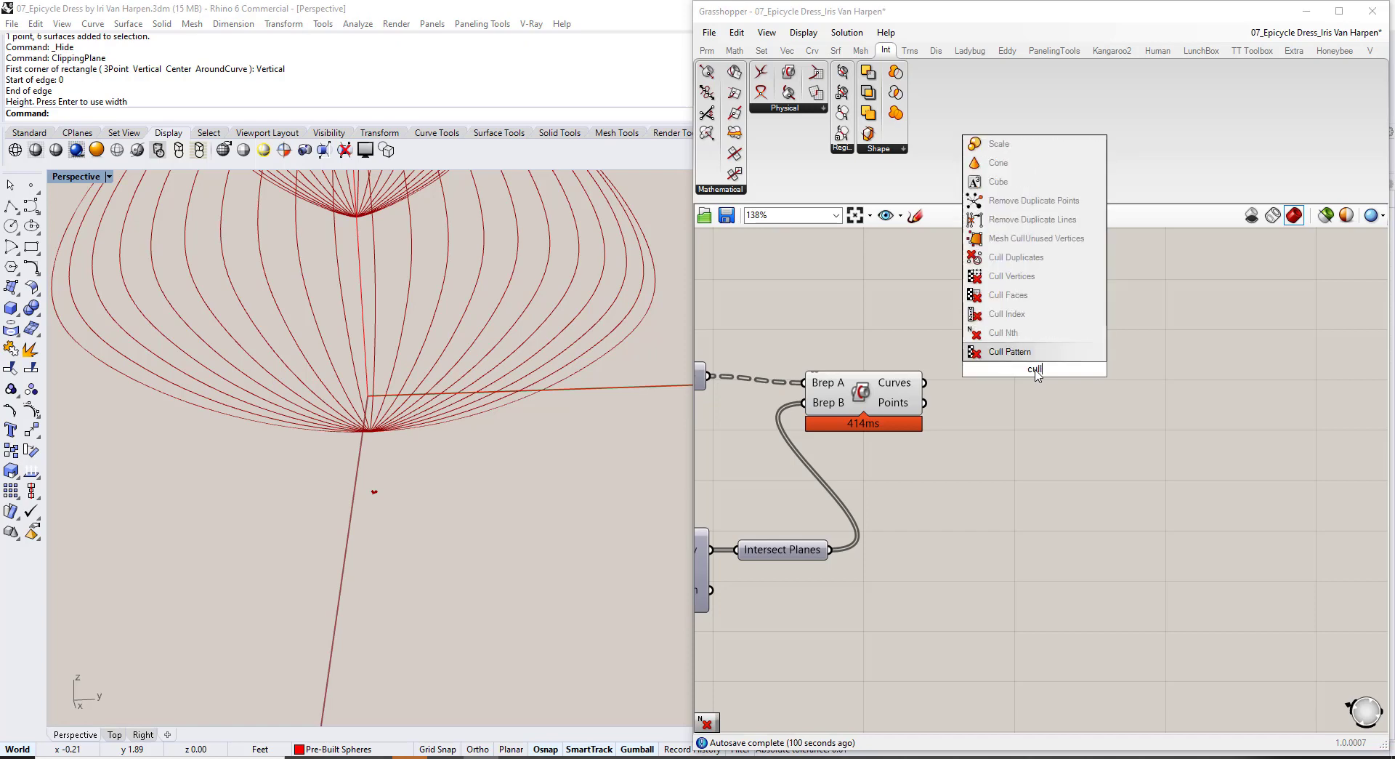
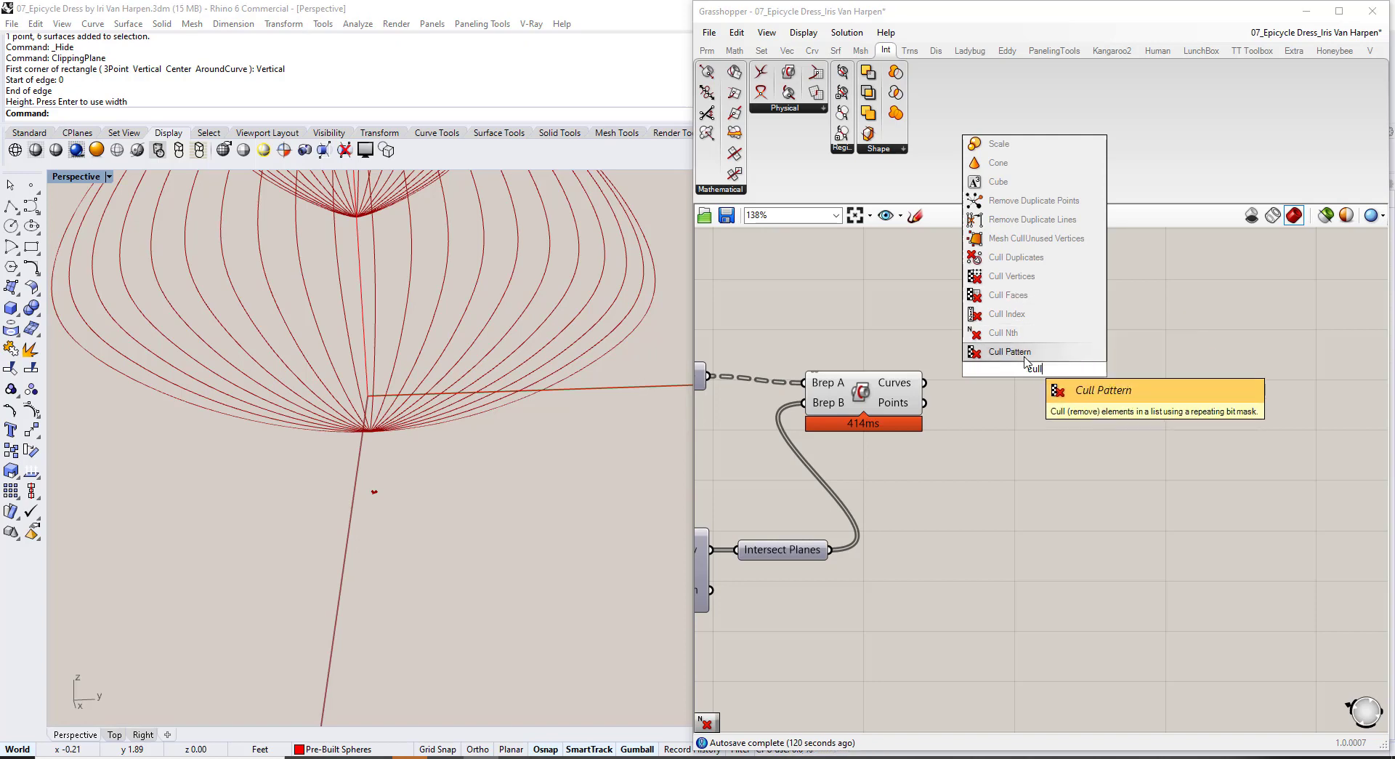
pyautogui.click(1025, 357)
pyautogui.moveTo(1027, 372); pyautogui.dragTo(1204, 393)
pyautogui.click(1208, 306)
pyautogui.moveTo(1177, 381); pyautogui.dragTo(1045, 376, button='right')
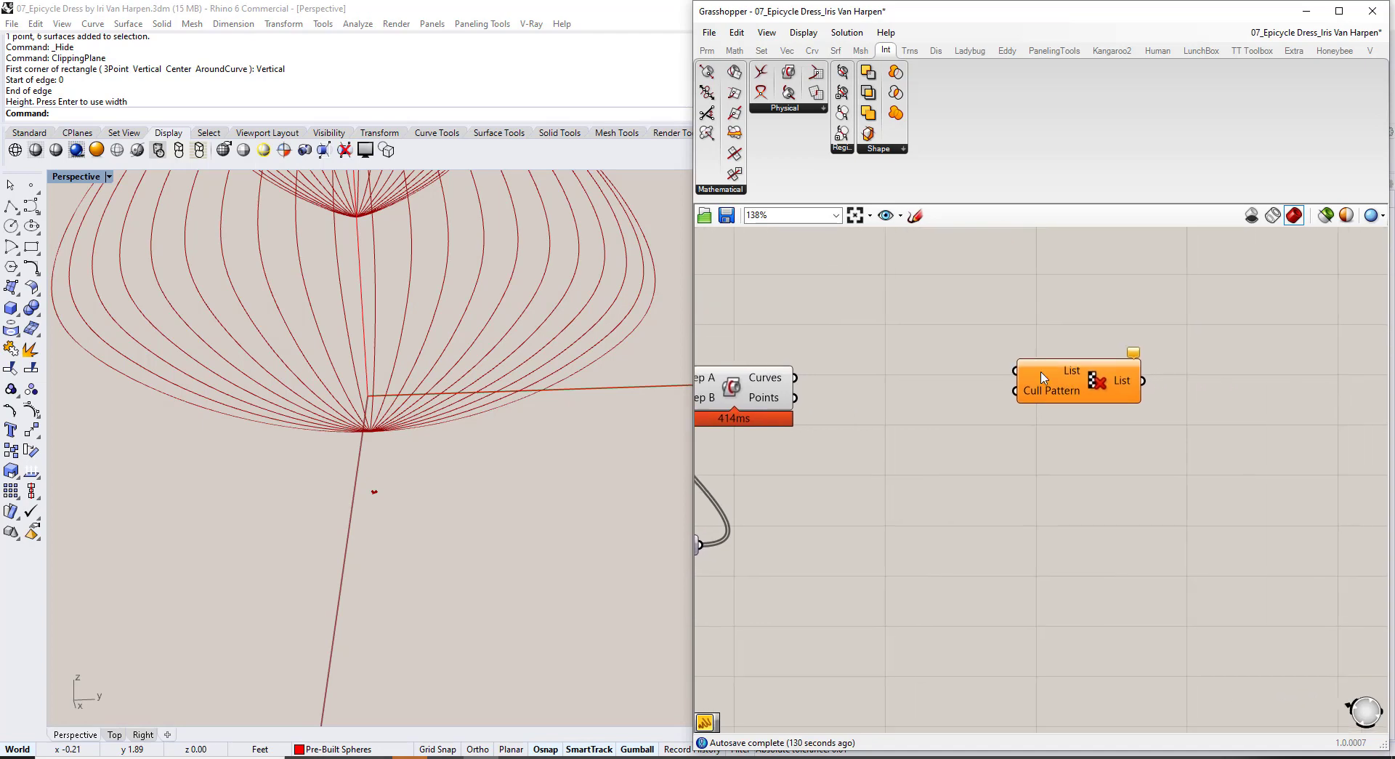
pyautogui.moveTo(884, 393); pyautogui.dragTo(1028, 380, button='right')
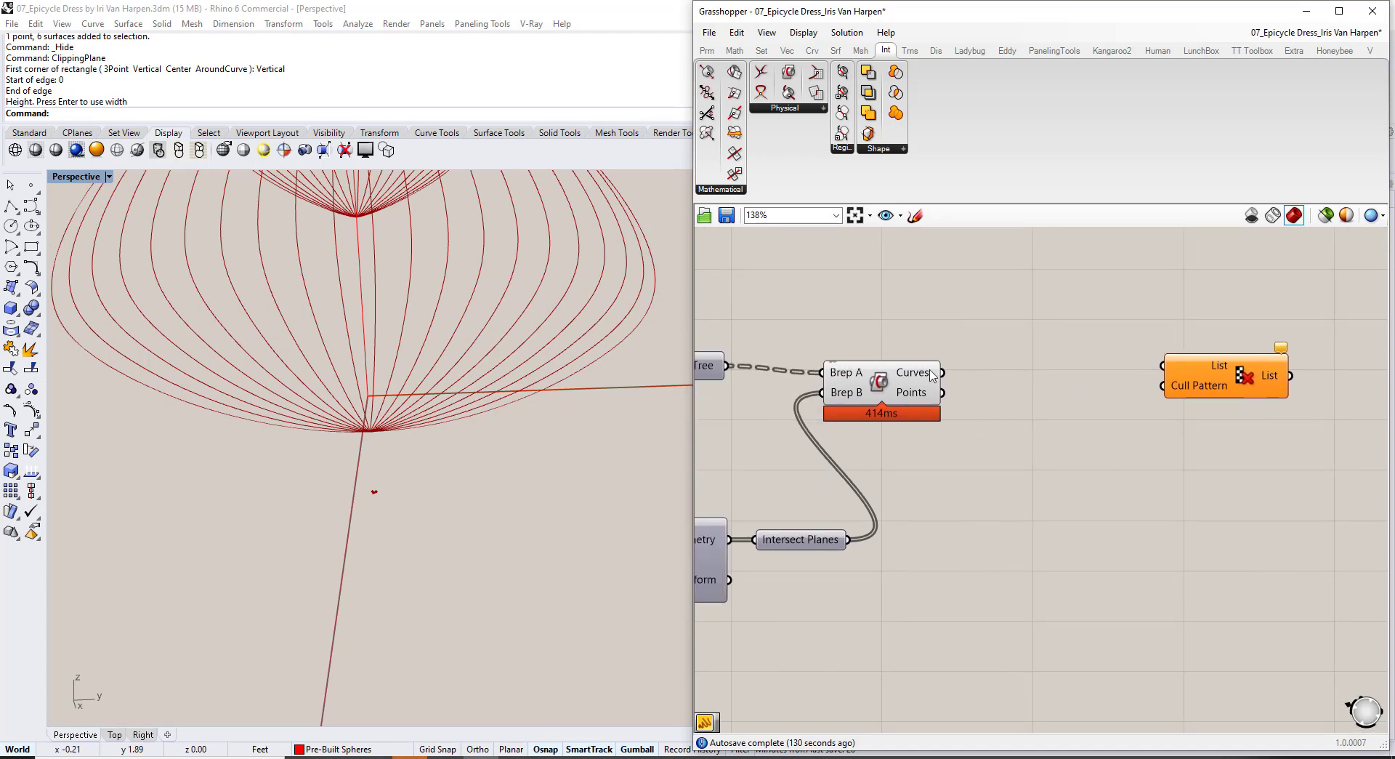
# Set the Number of Fins slider to 12.
pyautogui.moveTo(933, 375)
pyautogui.moveTo(1203, 366)
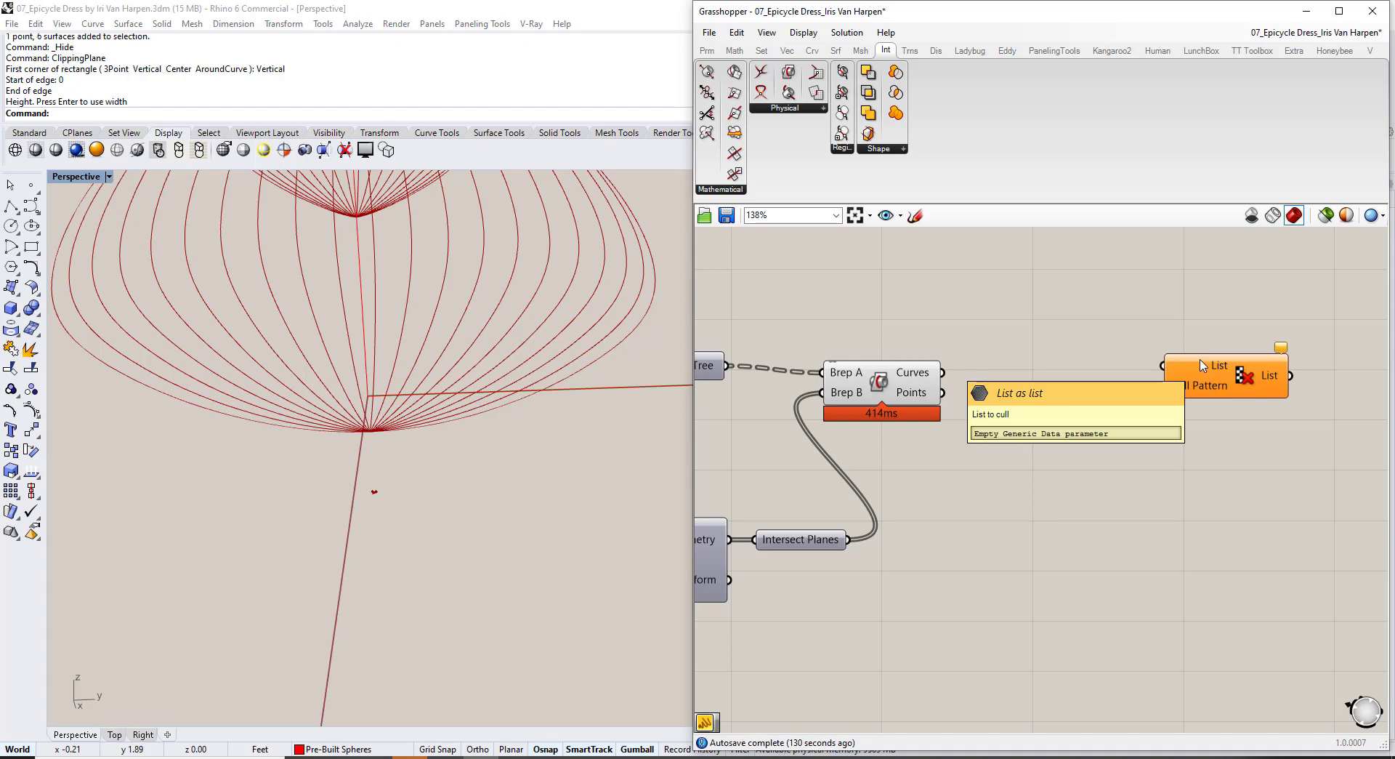
pyautogui.moveTo(467, 359); pyautogui.dragTo(445, 411, button='right')
pyautogui.moveTo(763, 436); pyautogui.dragTo(1123, 376, button='right')
pyautogui.scroll(-5, 1120, 381)
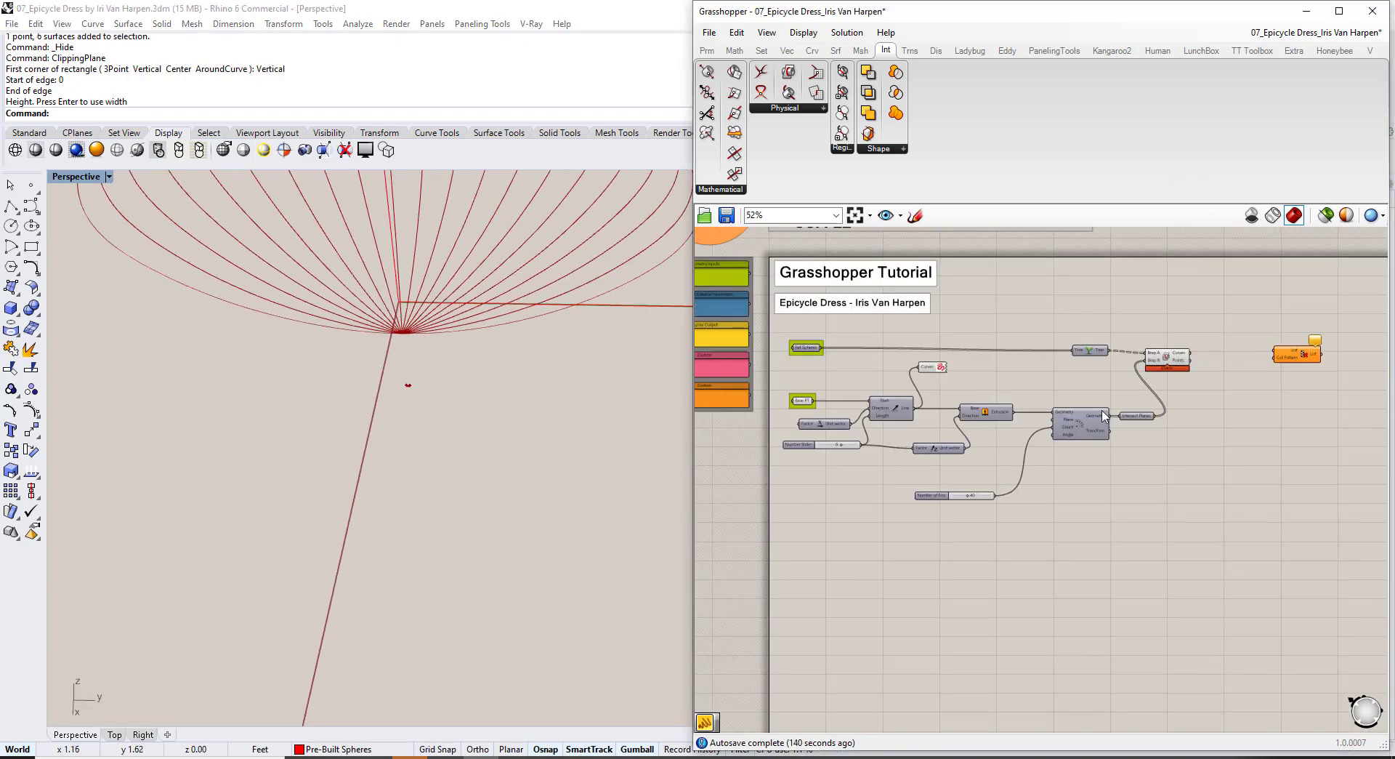
pyautogui.scroll(6, 972, 501)
pyautogui.doubleClick(990, 526)
pyautogui.write('12')
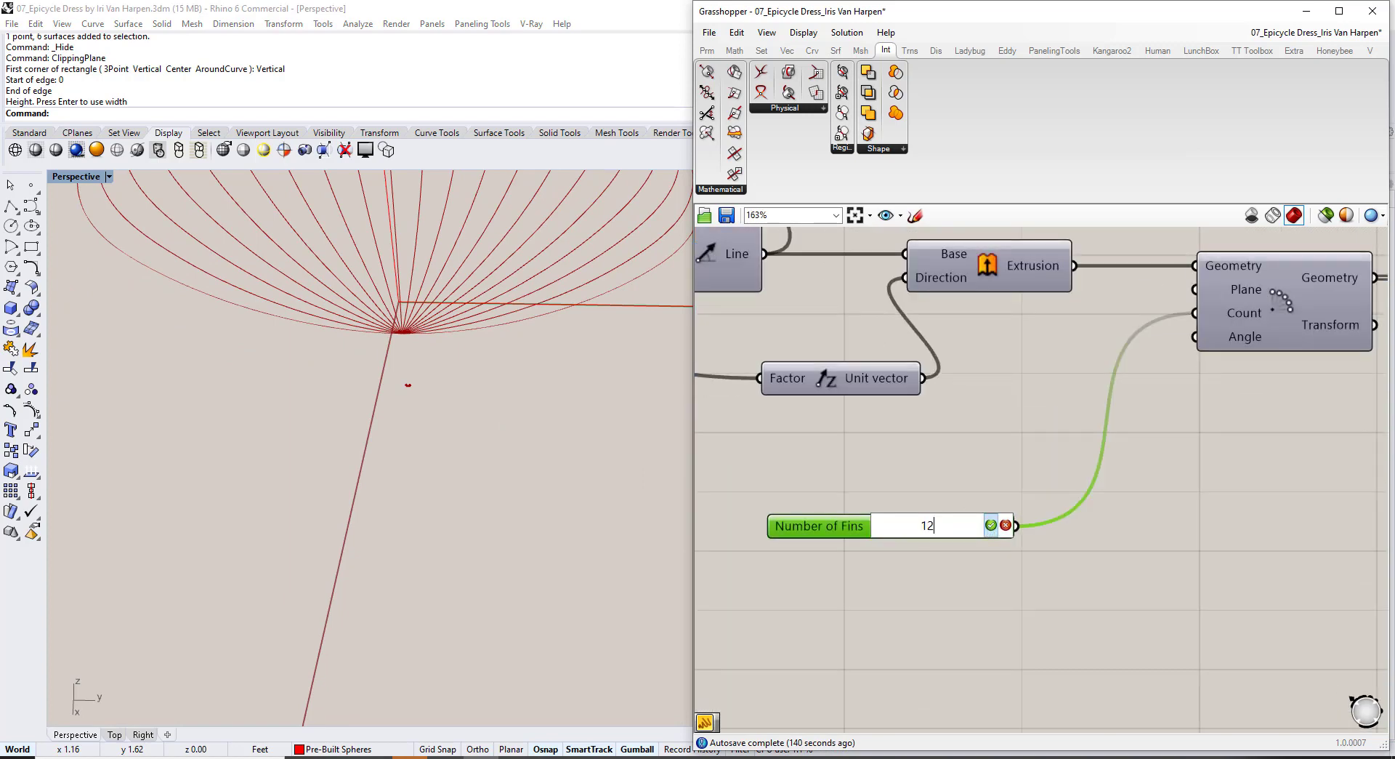
pyautogui.press('Return')
# Delete the clipping plane from the Rhino Perspective viewport.
pyautogui.moveTo(616, 398); pyautogui.dragTo(539, 383, button='right')
pyautogui.scroll(-8, 390, 368)
pyautogui.moveTo(661, 309); pyautogui.dragTo(598, 259)
pyautogui.press('Delete')
pyautogui.moveTo(351, 436); pyautogui.dragTo(443, 342, button='right')
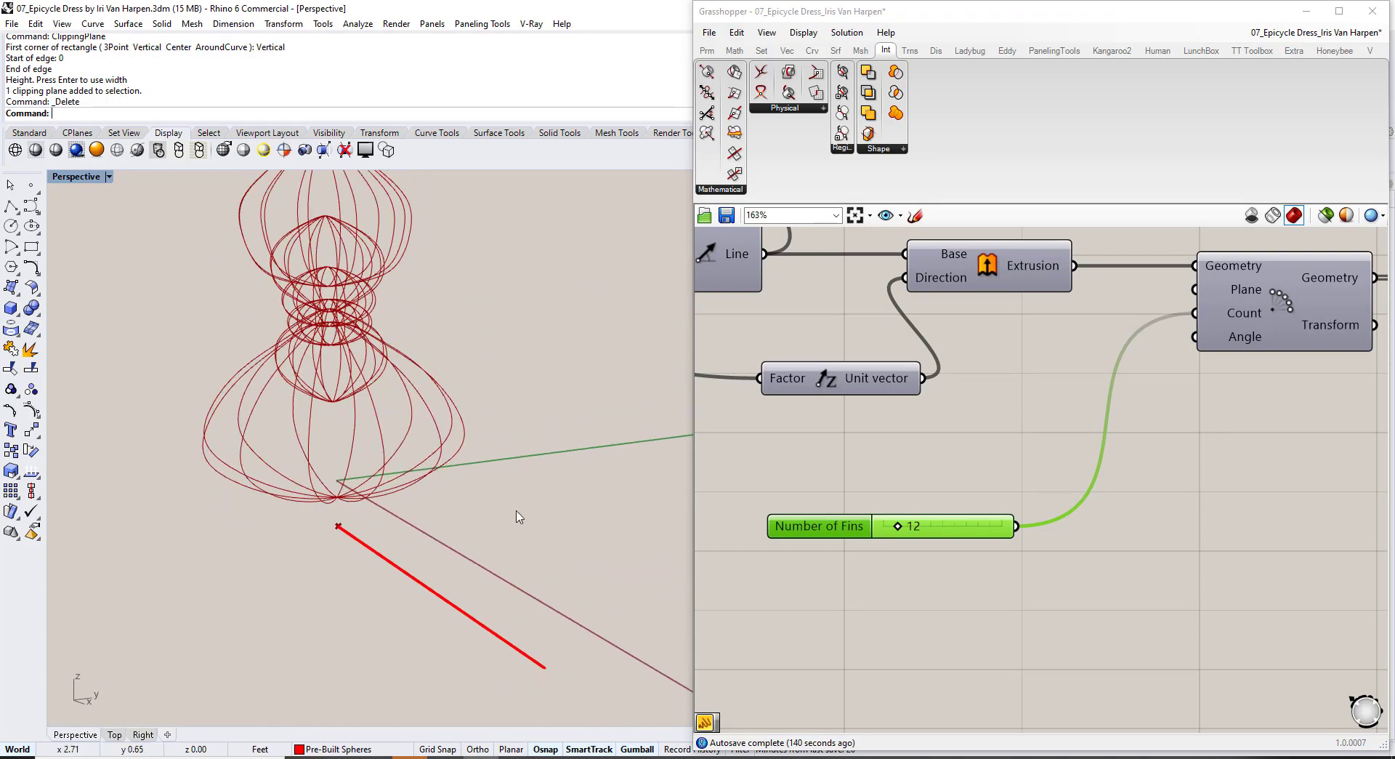
pyautogui.moveTo(507, 445); pyautogui.dragTo(404, 475, button='right')
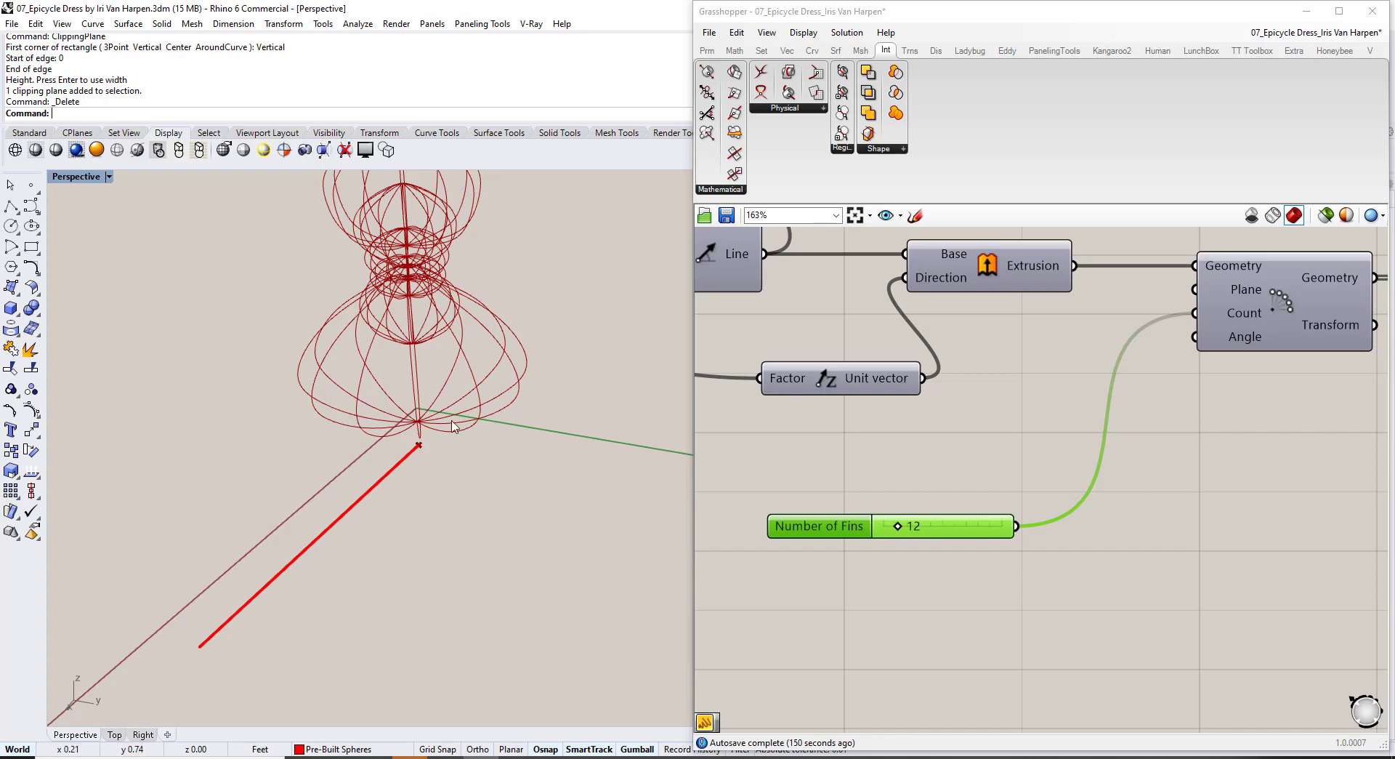
# Add a Panel after the Brep intersection component and connect the Curves output to it.
pyautogui.moveTo(1157, 437); pyautogui.dragTo(1060, 440, button='right')
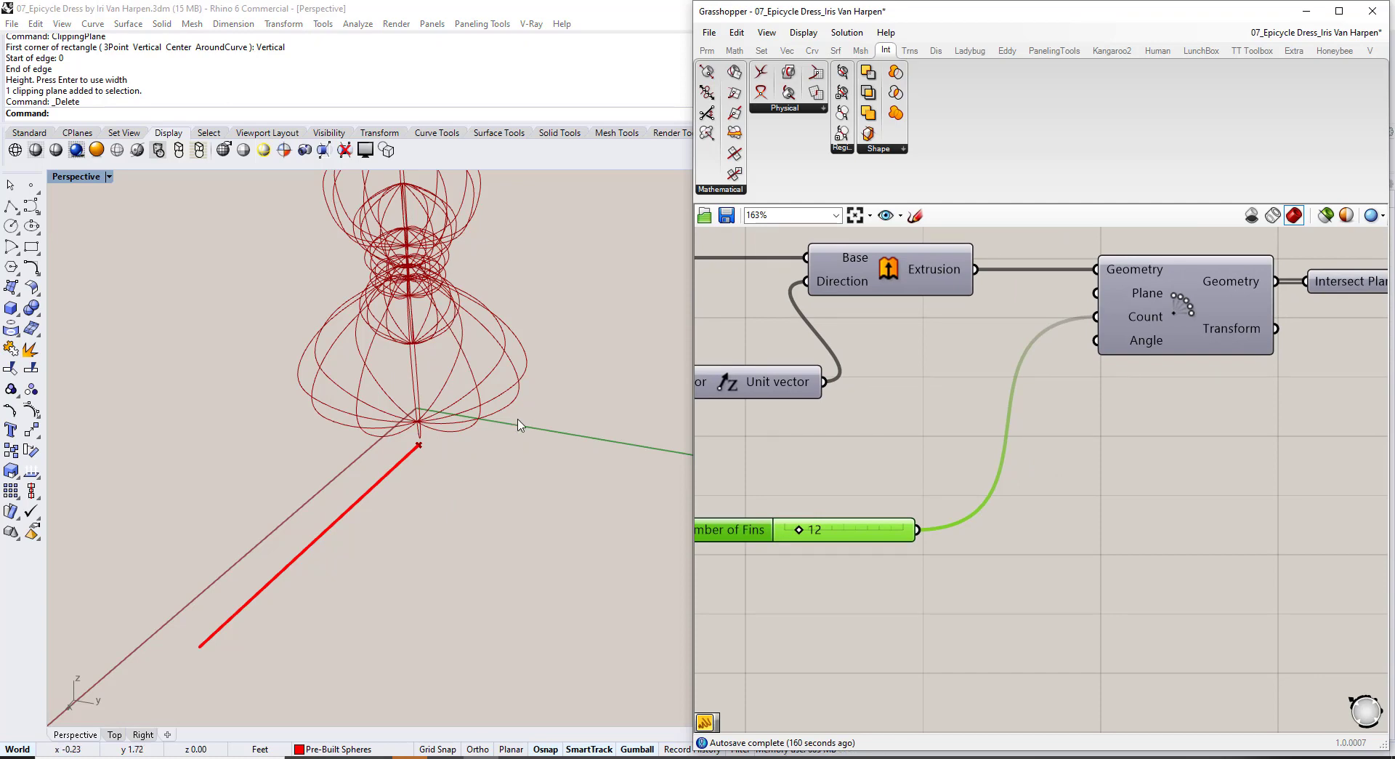
pyautogui.moveTo(1131, 404); pyautogui.dragTo(811, 473, button='right')
pyautogui.moveTo(1038, 448); pyautogui.dragTo(826, 495, button='right')
pyautogui.scroll(-2, 857, 479)
pyautogui.moveTo(993, 398); pyautogui.dragTo(841, 484, button='right')
pyautogui.scroll(2, 891, 415)
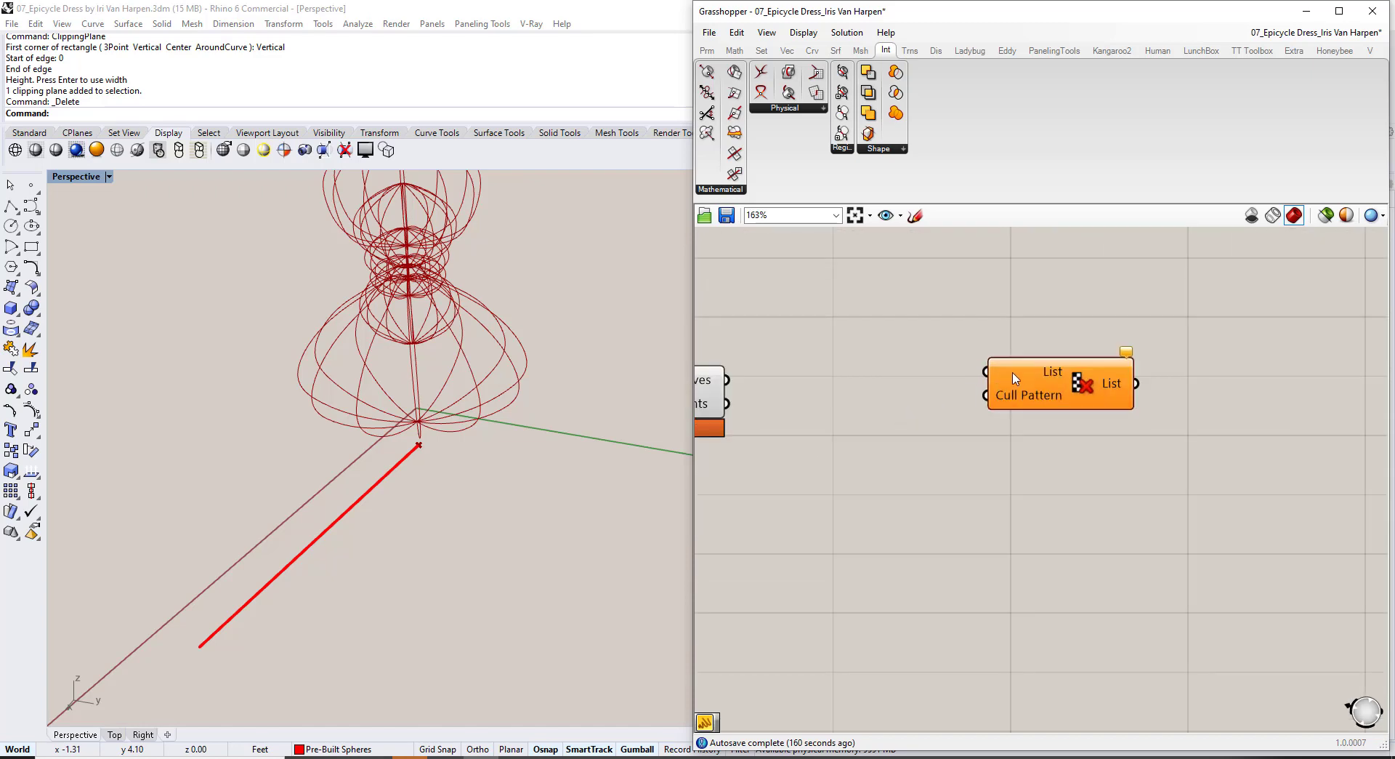
pyautogui.moveTo(876, 400); pyautogui.dragTo(1047, 385, button='right')
pyautogui.moveTo(866, 369)
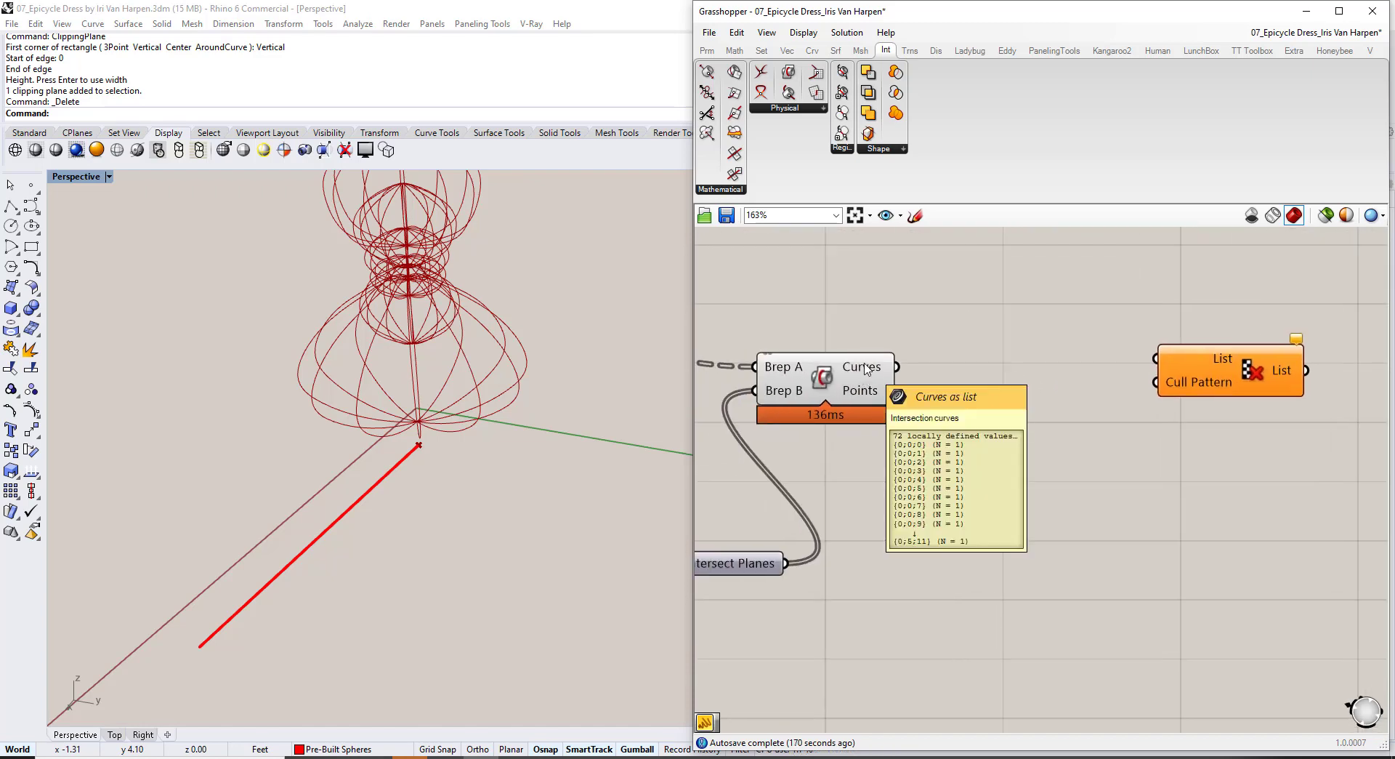
pyautogui.doubleClick(1031, 433)
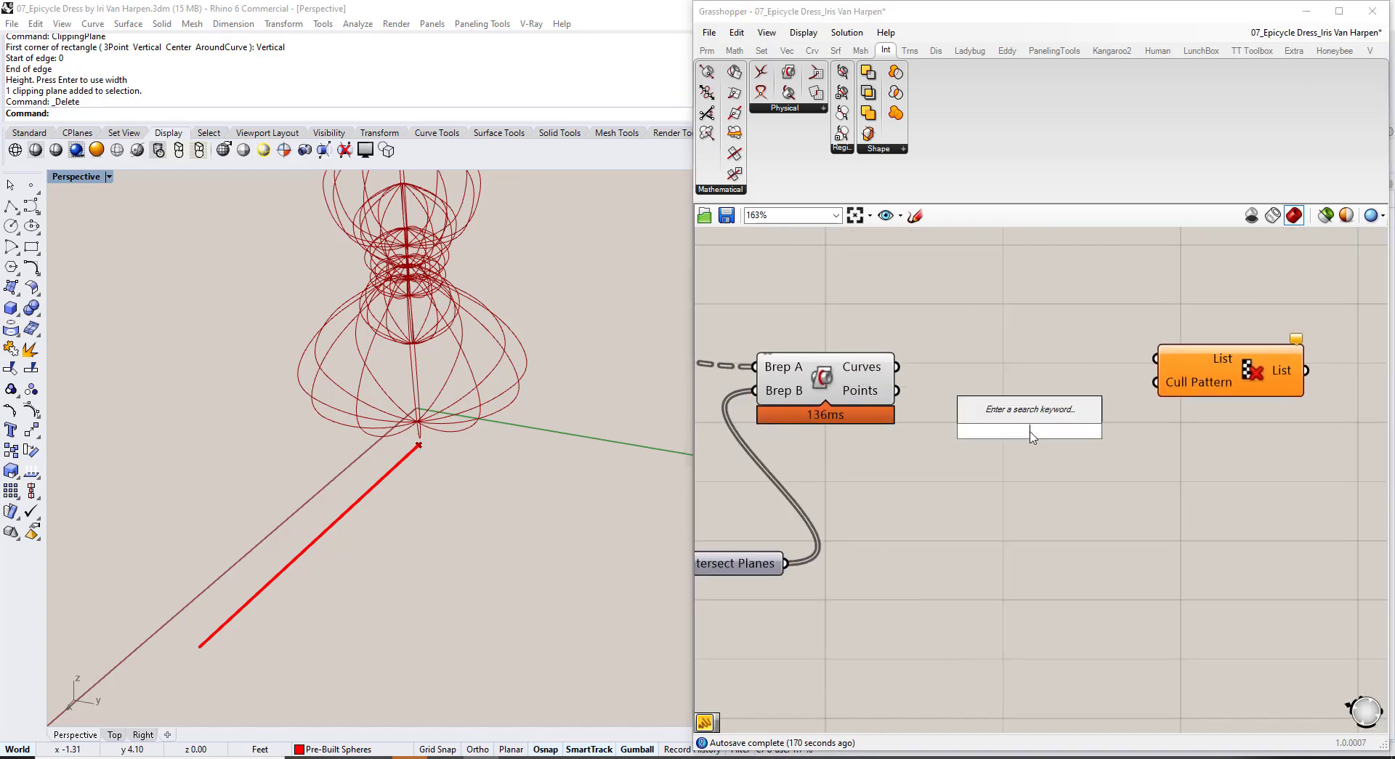
pyautogui.write('panel')
pyautogui.press('Return')
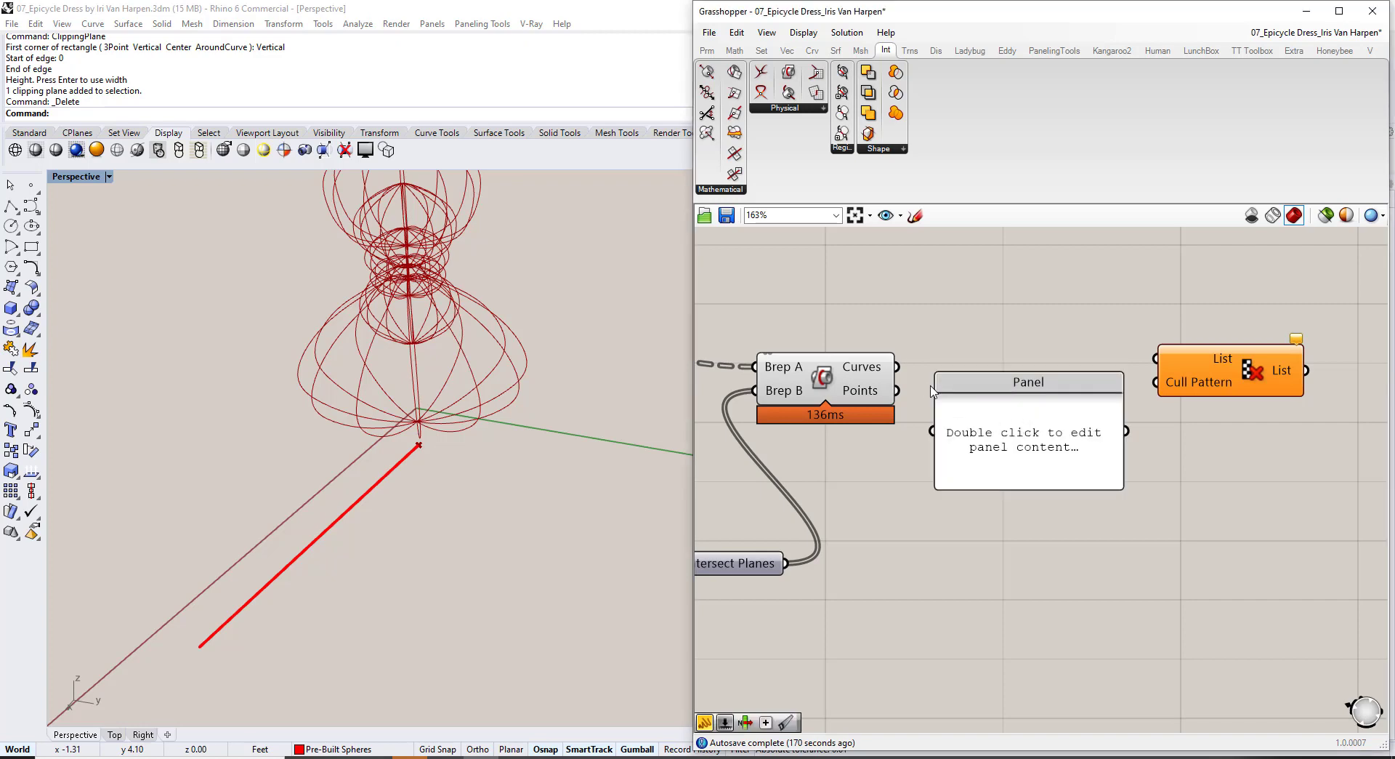
pyautogui.moveTo(898, 367); pyautogui.dragTo(933, 430)
# Lengthen the panel to inspect the curve branch paths and move the Cull Pattern component out of its way.
pyautogui.scroll(-3, 995, 457)
pyautogui.moveTo(996, 458); pyautogui.dragTo(845, 348, button='right')
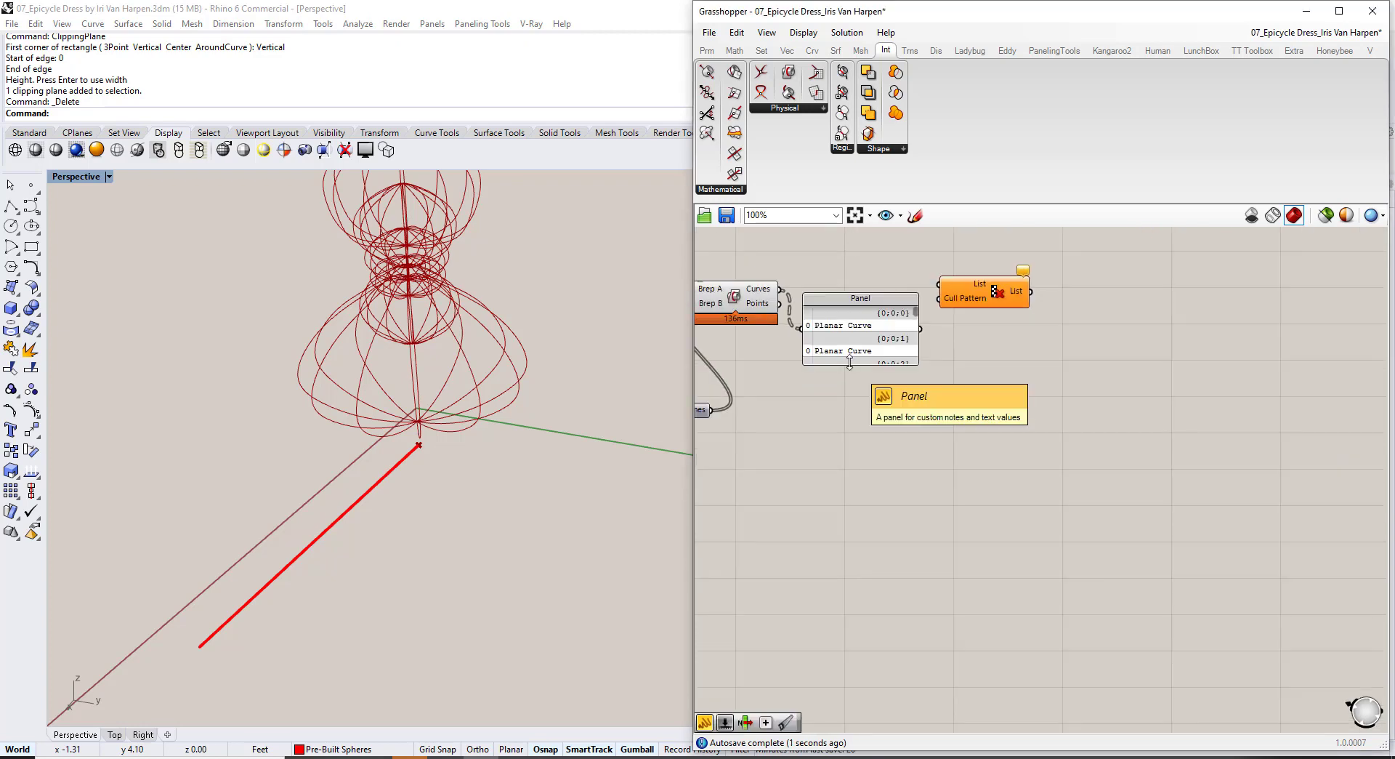
pyautogui.moveTo(848, 363); pyautogui.dragTo(876, 677)
pyautogui.click(967, 305)
pyautogui.moveTo(971, 311); pyautogui.dragTo(1024, 478)
pyautogui.scroll(3, 978, 505)
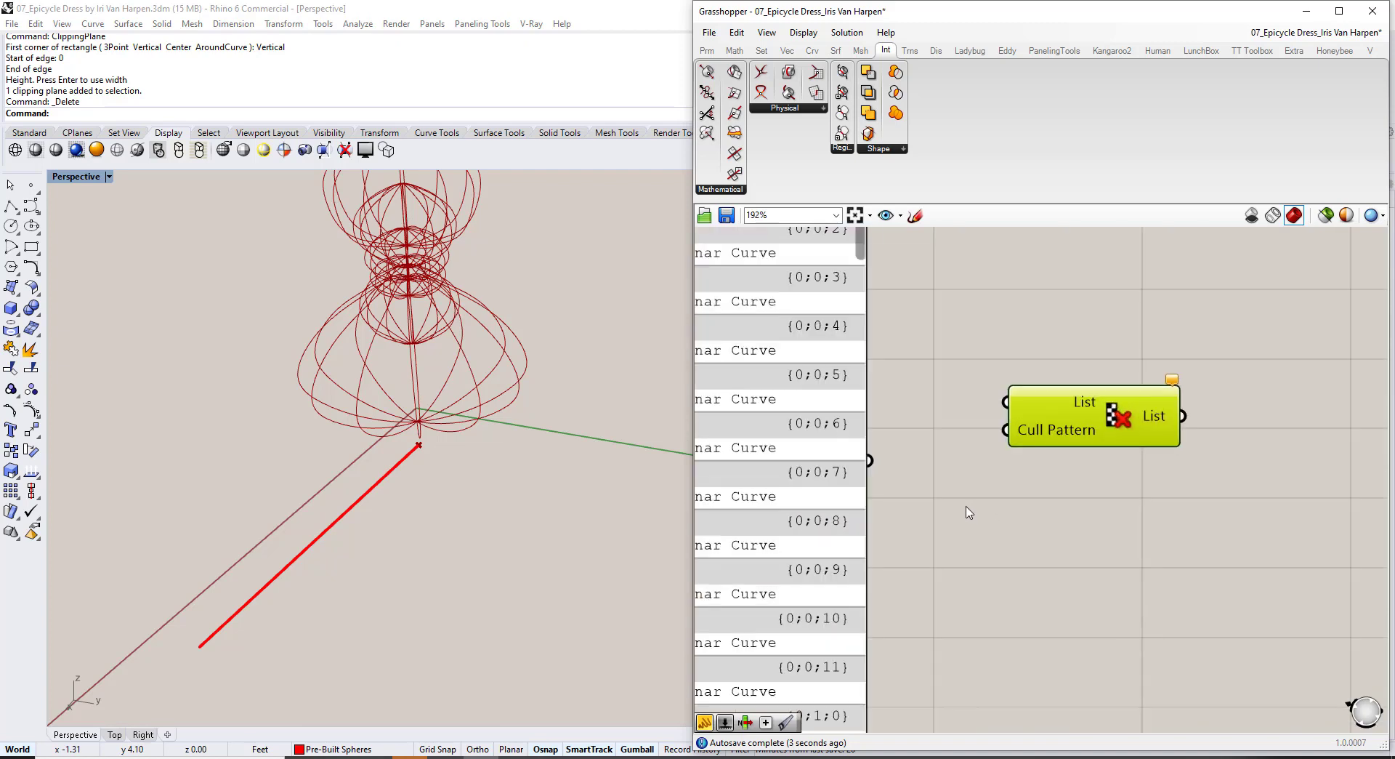
pyautogui.moveTo(813, 478); pyautogui.dragTo(926, 411)
pyautogui.scroll(-3, 929, 436)
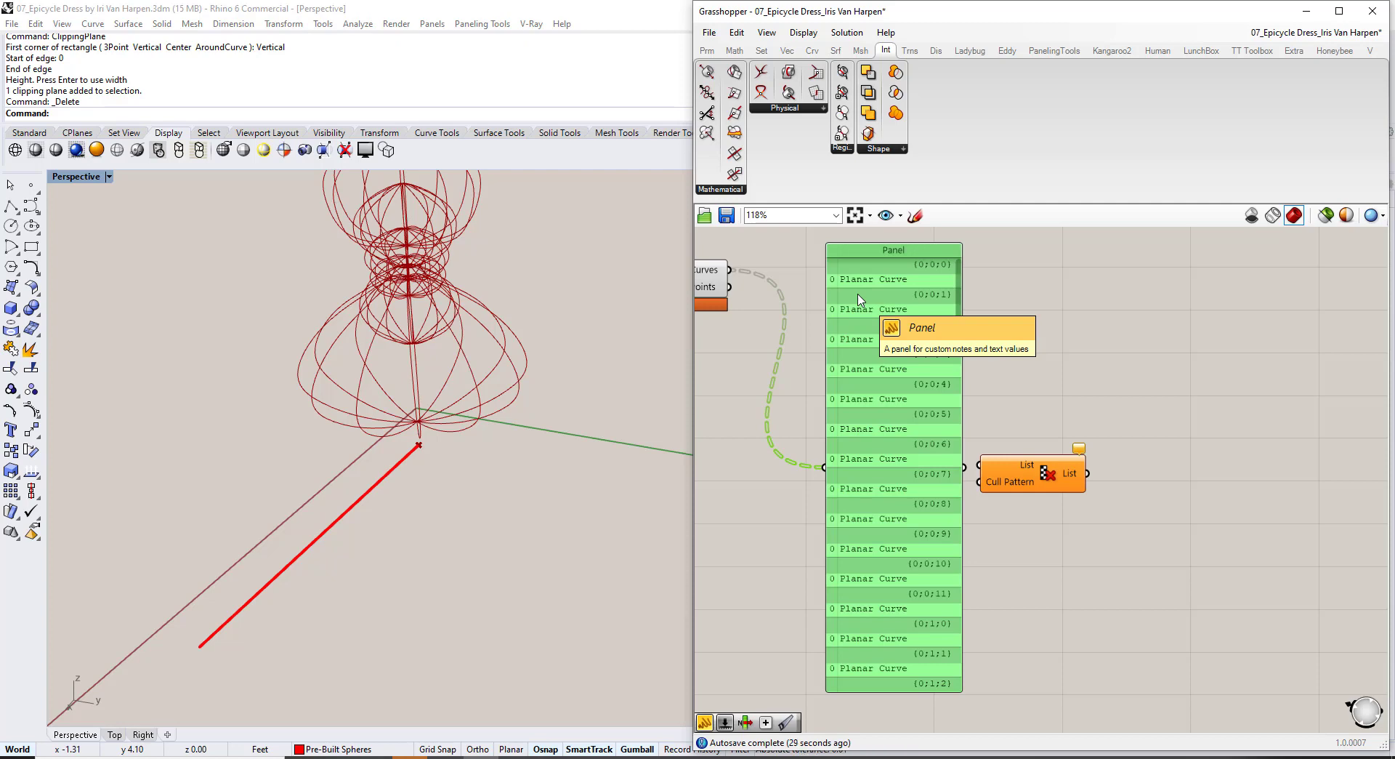
pyautogui.moveTo(836, 382); pyautogui.dragTo(888, 431, button='right')
pyautogui.moveTo(983, 409); pyautogui.dragTo(1001, 367)
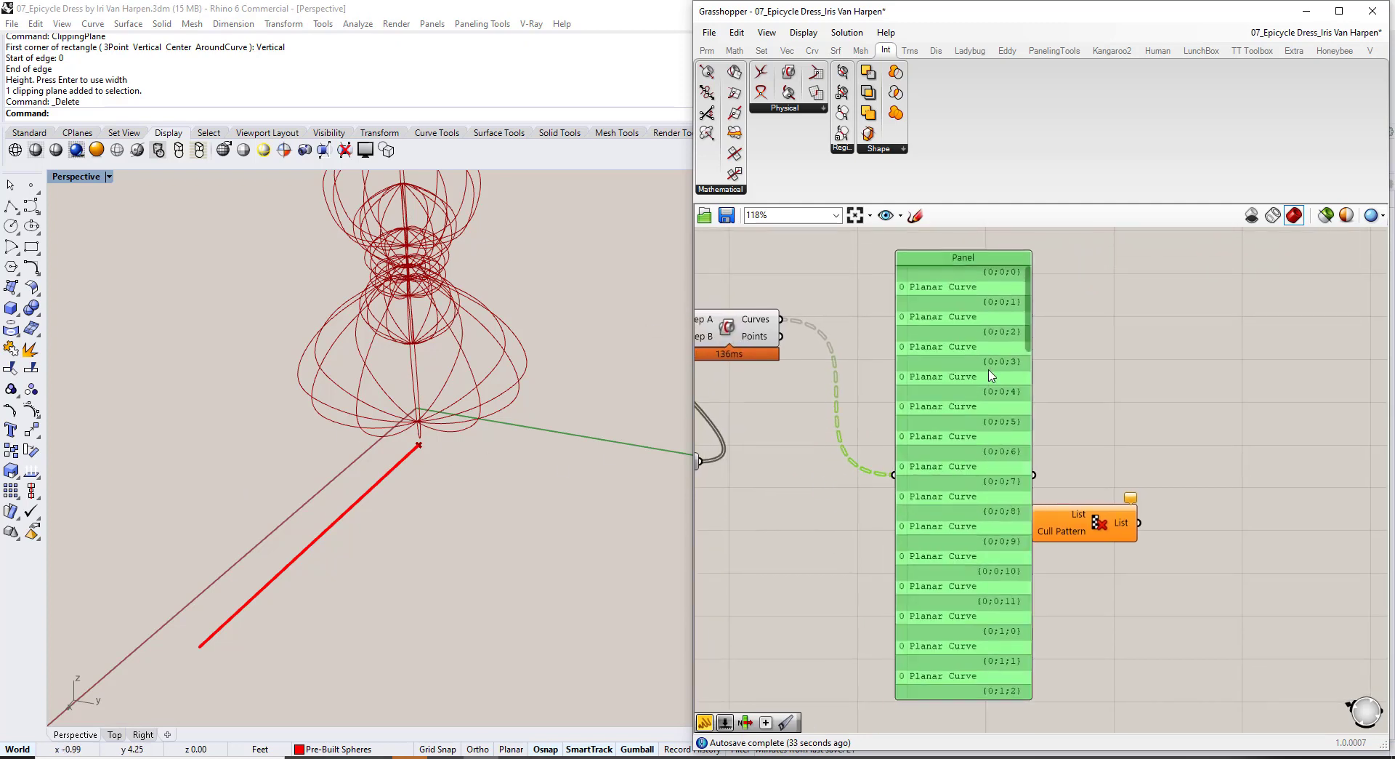
pyautogui.moveTo(1028, 302); pyautogui.dragTo(1027, 270)
# Add a Trim Tree component and wire it between the intersection Curves output and the panel.
pyautogui.doubleClick(814, 284)
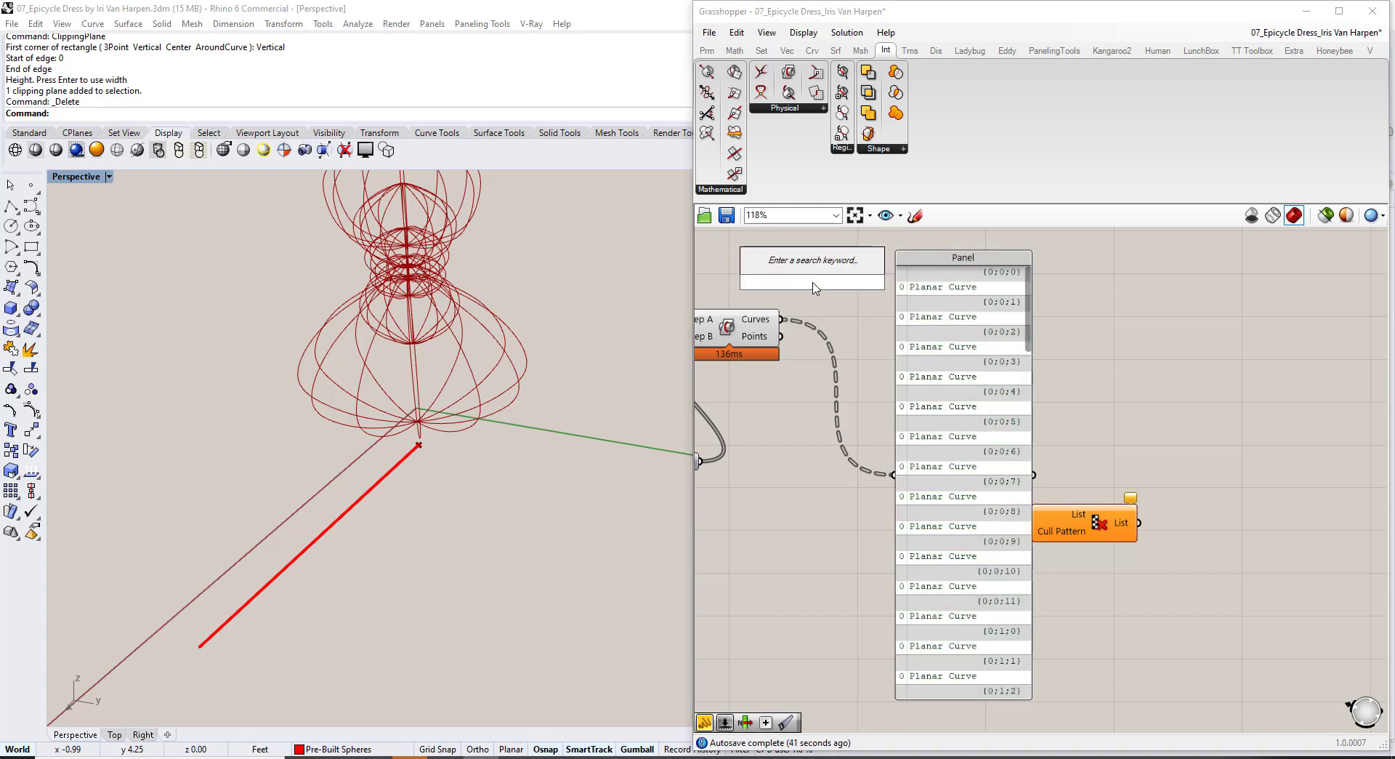
pyautogui.write('trim')
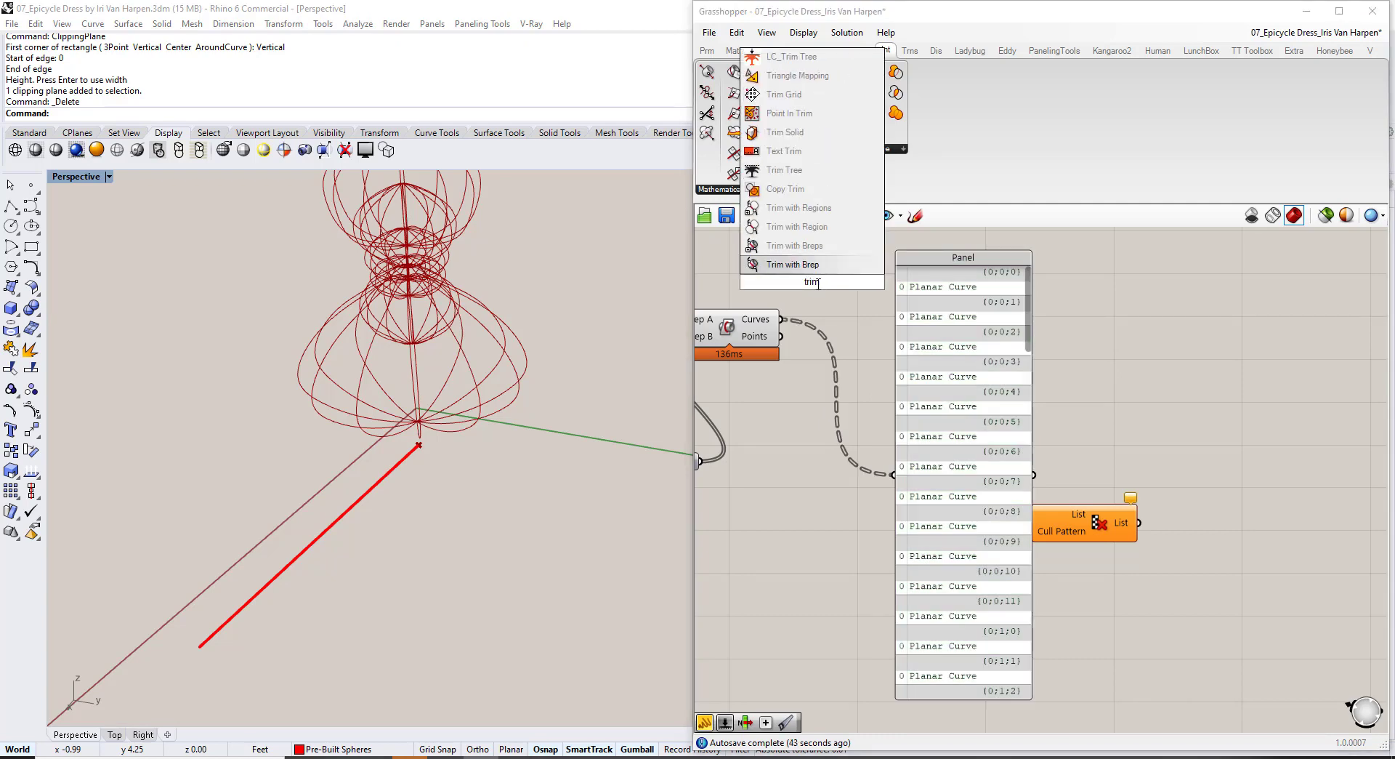
pyautogui.click(800, 170)
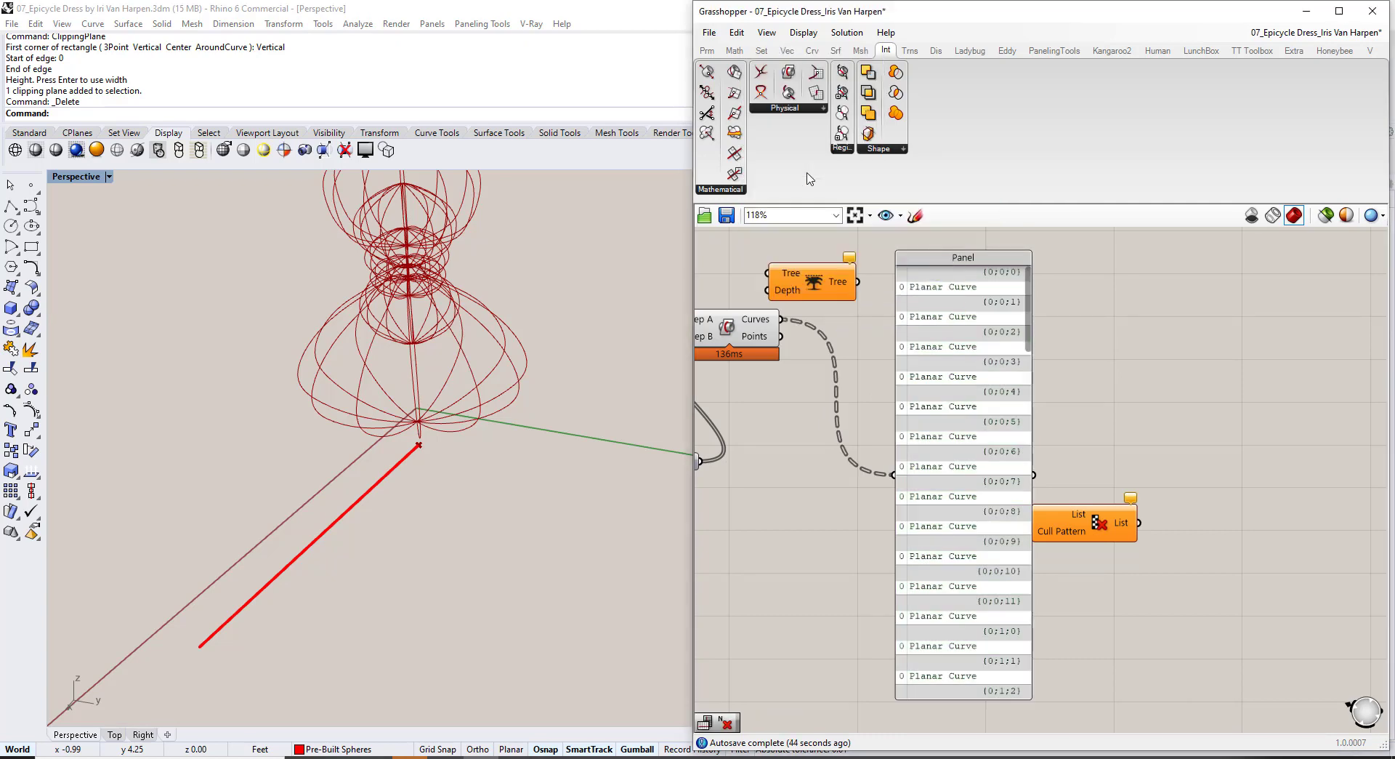
pyautogui.moveTo(819, 285); pyautogui.dragTo(799, 326)
pyautogui.click(822, 282)
pyautogui.moveTo(892, 332); pyautogui.dragTo(988, 283)
pyautogui.moveTo(984, 284); pyautogui.dragTo(906, 408, button='right')
pyautogui.moveTo(958, 274)
pyautogui.mouseDown()
pyautogui.moveTo(954, 572)
pyautogui.moveTo(956, 283)
pyautogui.mouseUp()
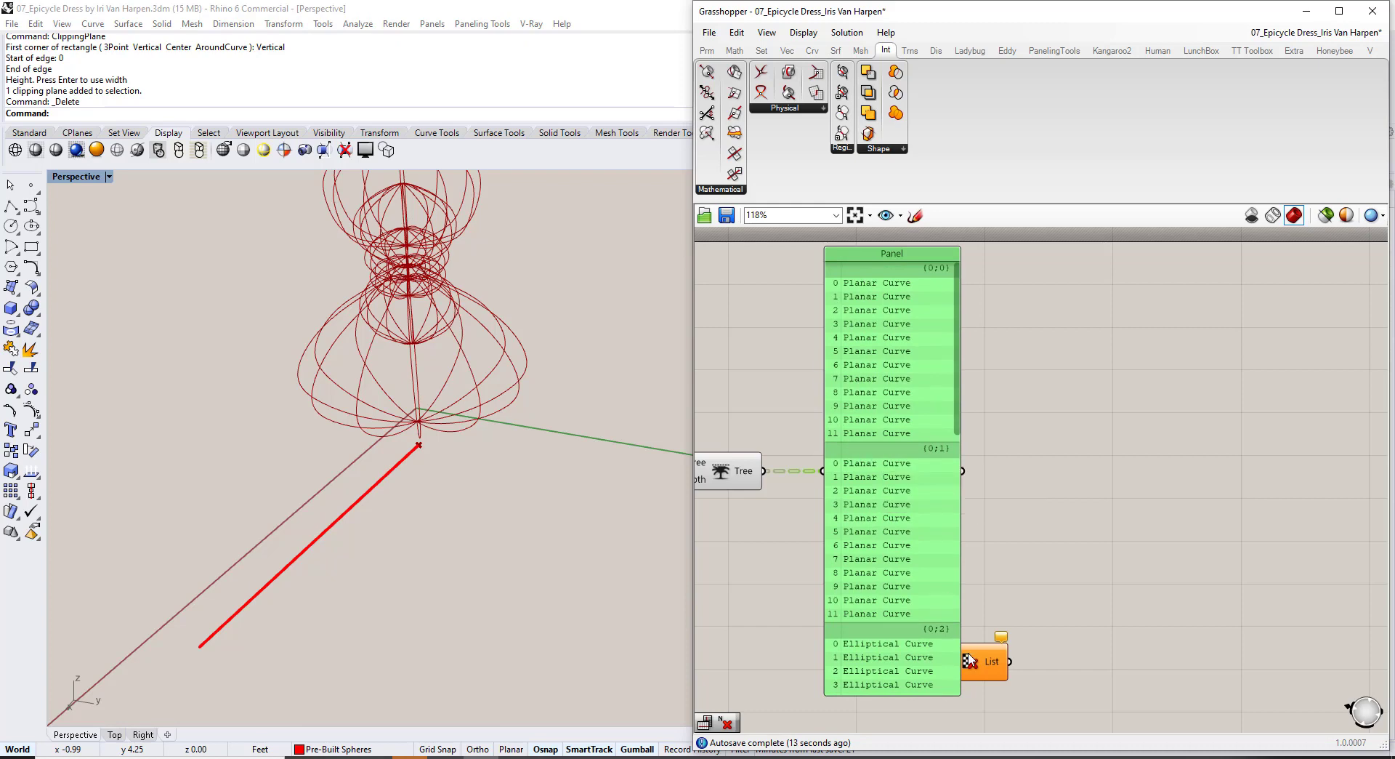
# Place the Cull Pattern component beyond the panel and connect the Trim Tree output to its List input.
pyautogui.moveTo(978, 674); pyautogui.dragTo(1102, 499)
pyautogui.click(978, 416)
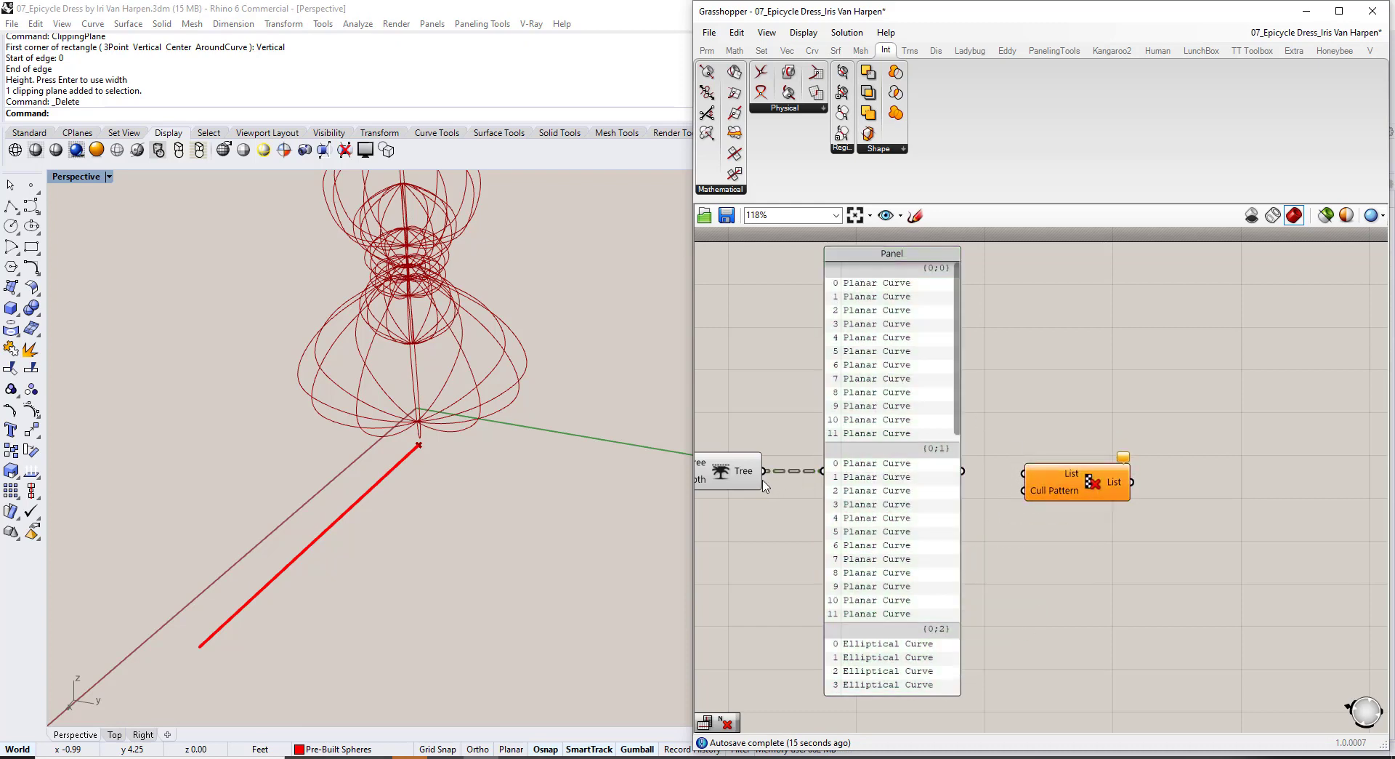
pyautogui.moveTo(765, 471); pyautogui.dragTo(1115, 476)
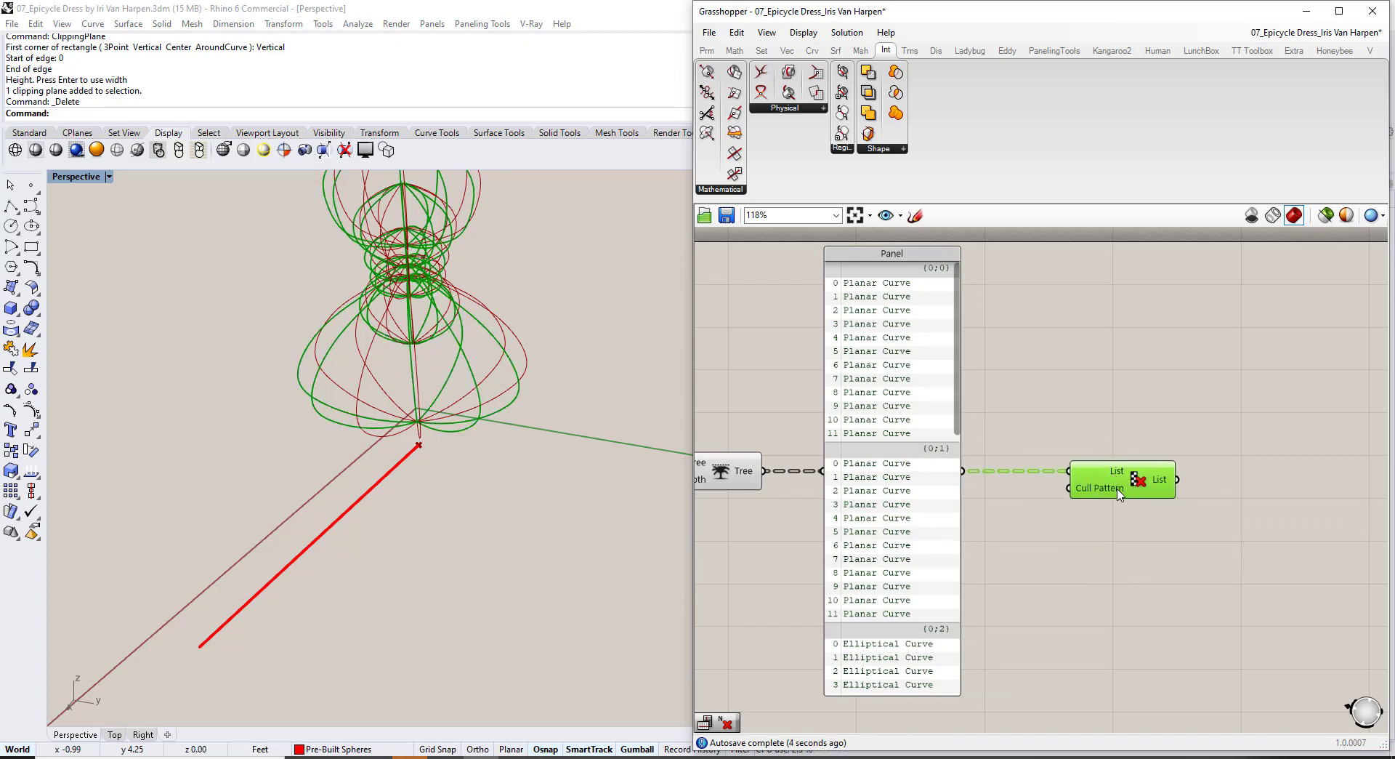
# Examine the multiple Boolean values set in the Cull Pattern input.
pyautogui.moveTo(1119, 494)
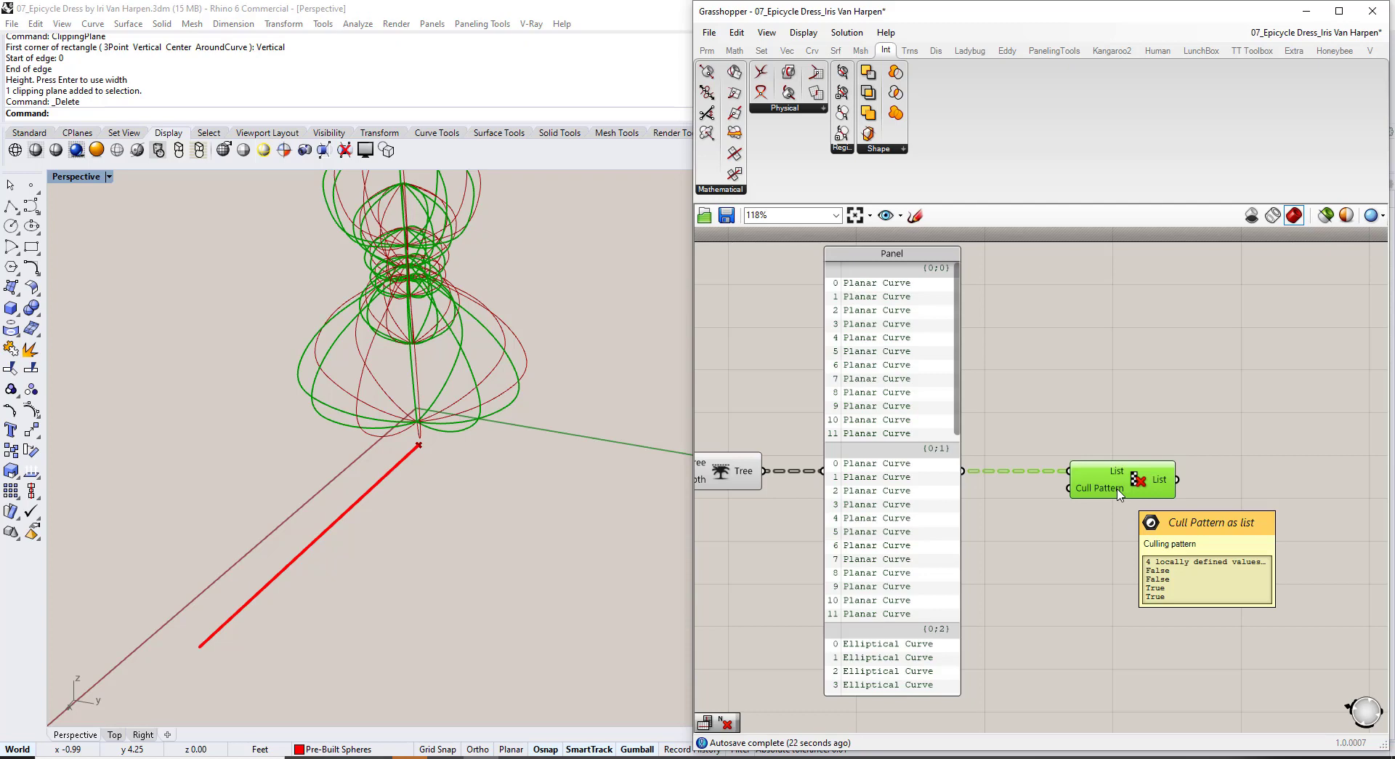
pyautogui.moveTo(1028, 592); pyautogui.dragTo(1041, 521, button='right')
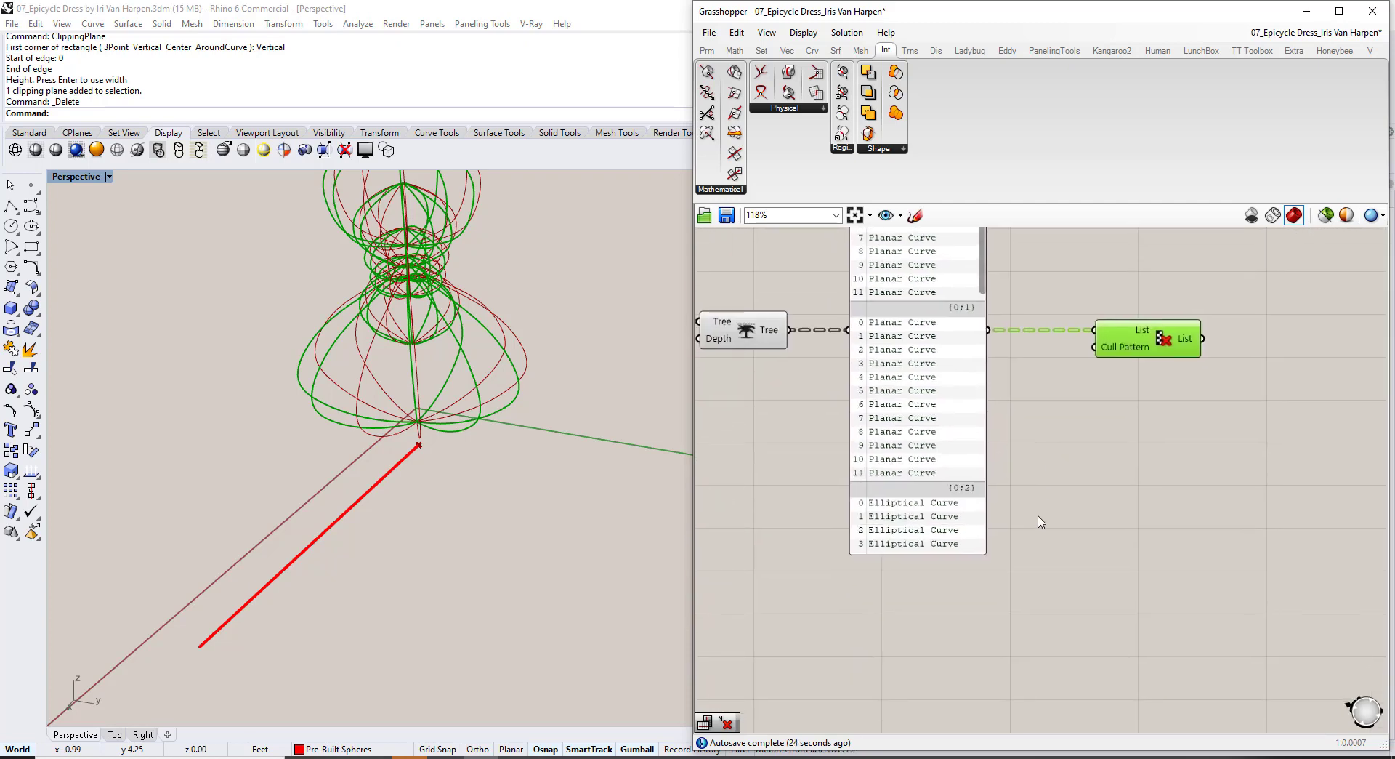
pyautogui.rightClick(1117, 356)
pyautogui.moveTo(1148, 513)
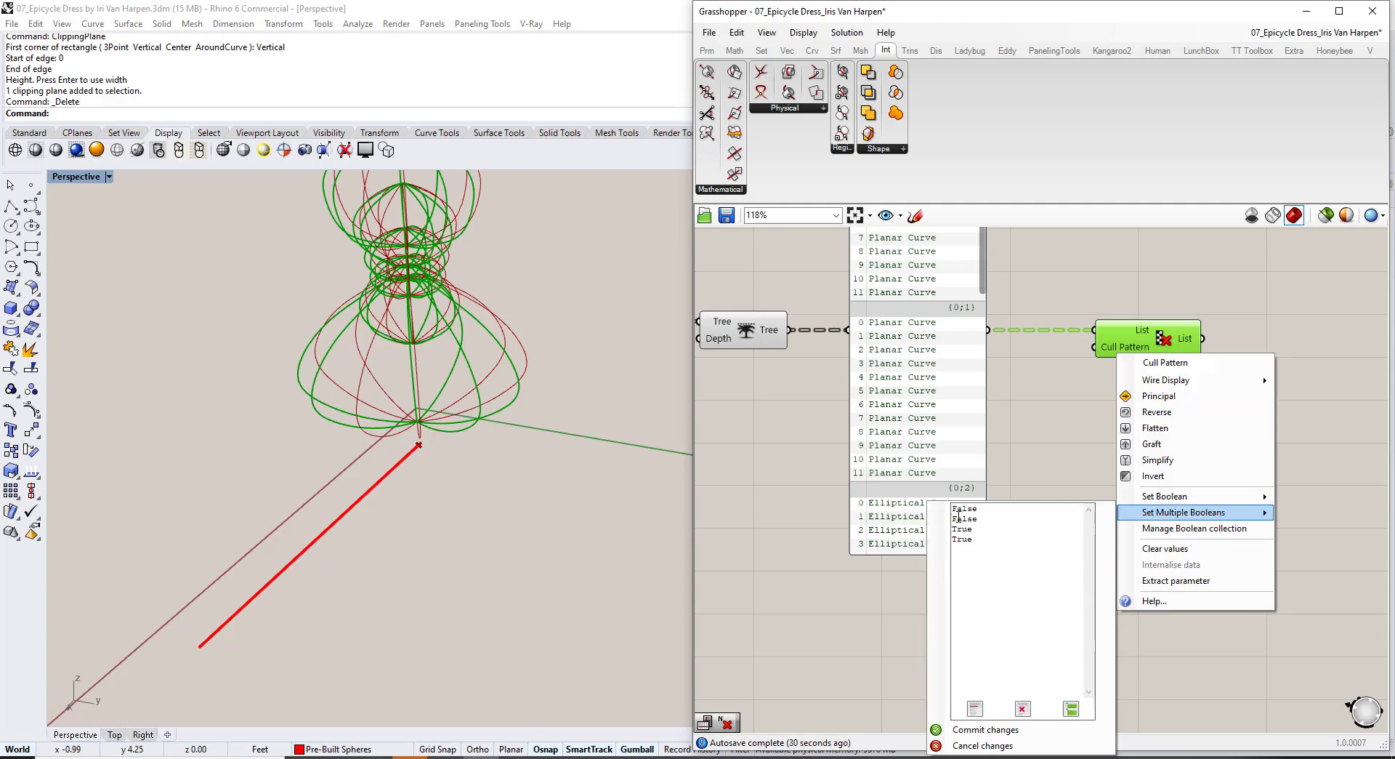
pyautogui.moveTo(1006, 405); pyautogui.dragTo(1001, 436, button='right')
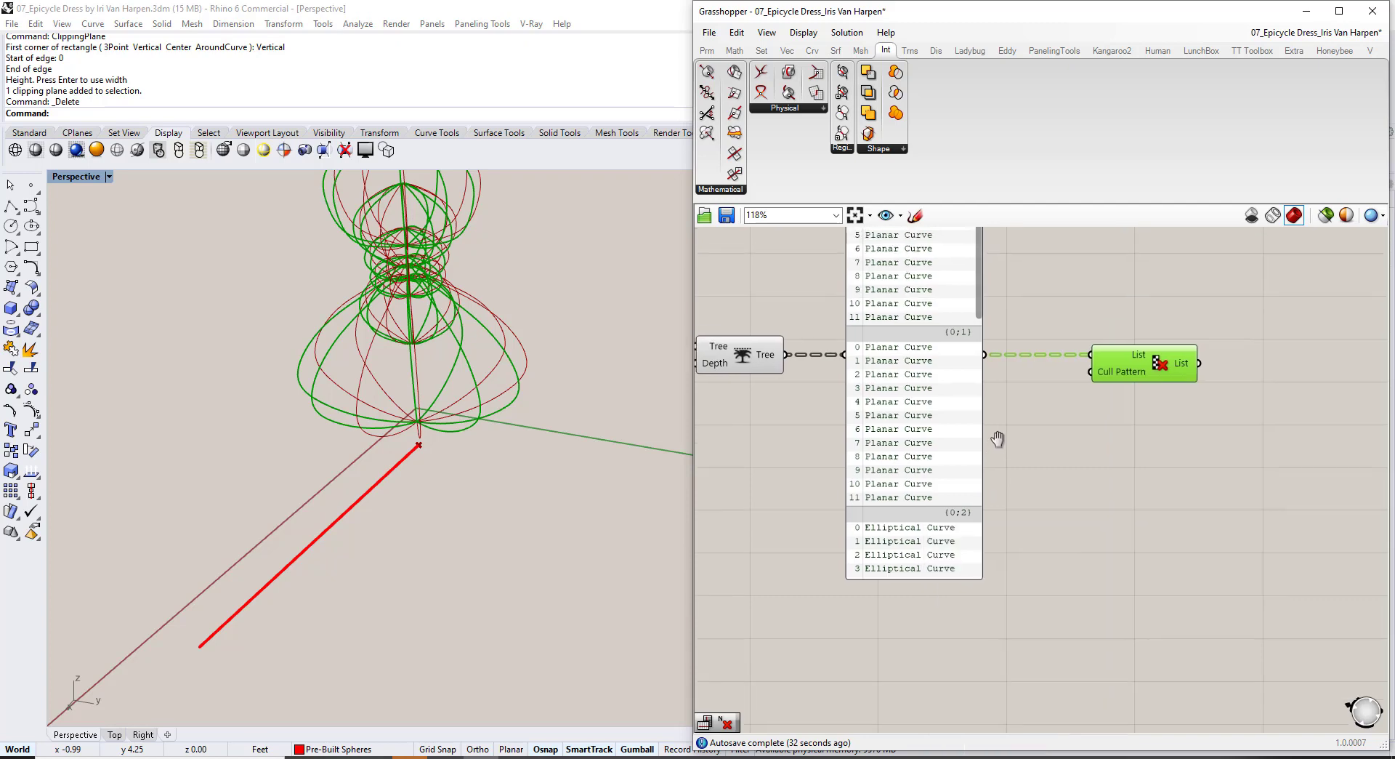
# Delete the panel between the Trim Tree and Cull Pattern components.
pyautogui.click(919, 458)
pyautogui.press('Delete')
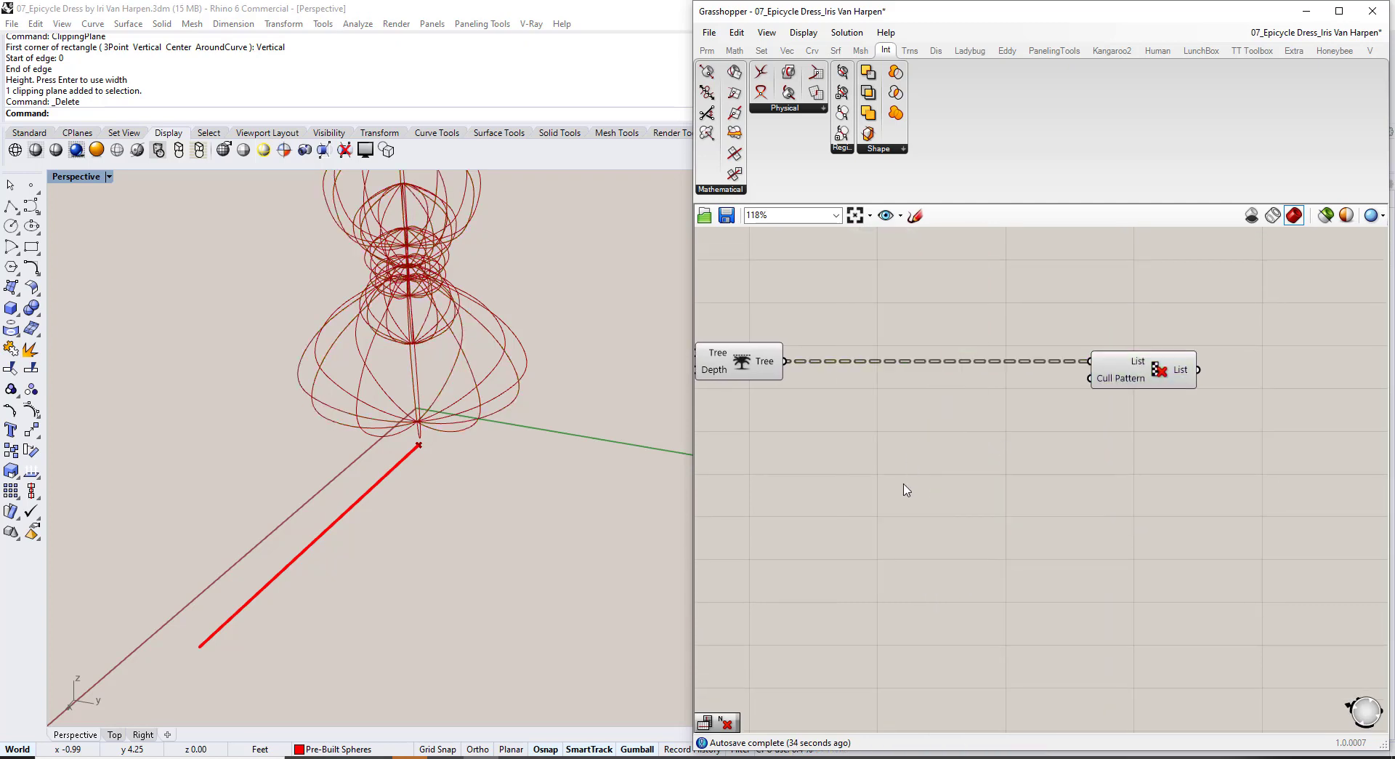
pyautogui.moveTo(878, 467); pyautogui.dragTo(876, 443, button='right')
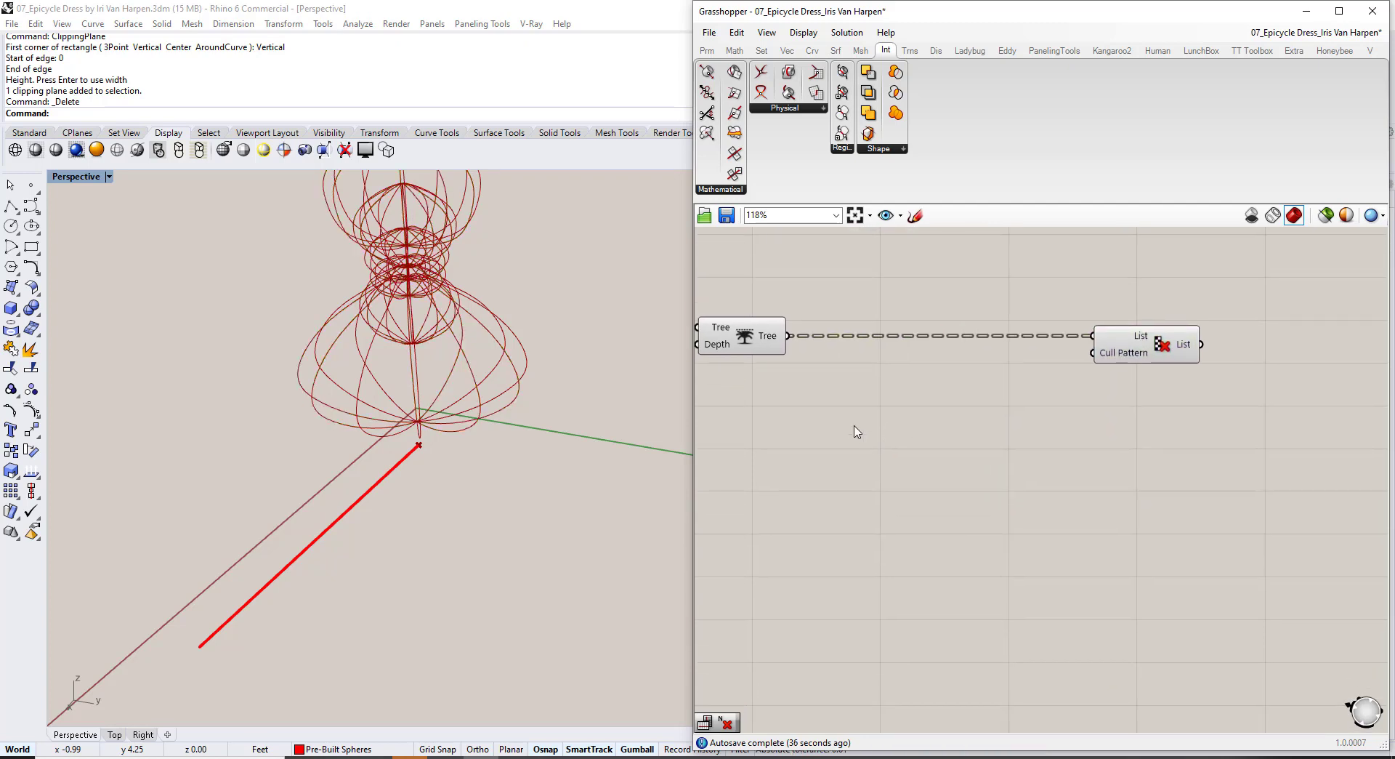
# Add a Boolean Toggle below the Trim Tree component.
pyautogui.doubleClick(857, 431)
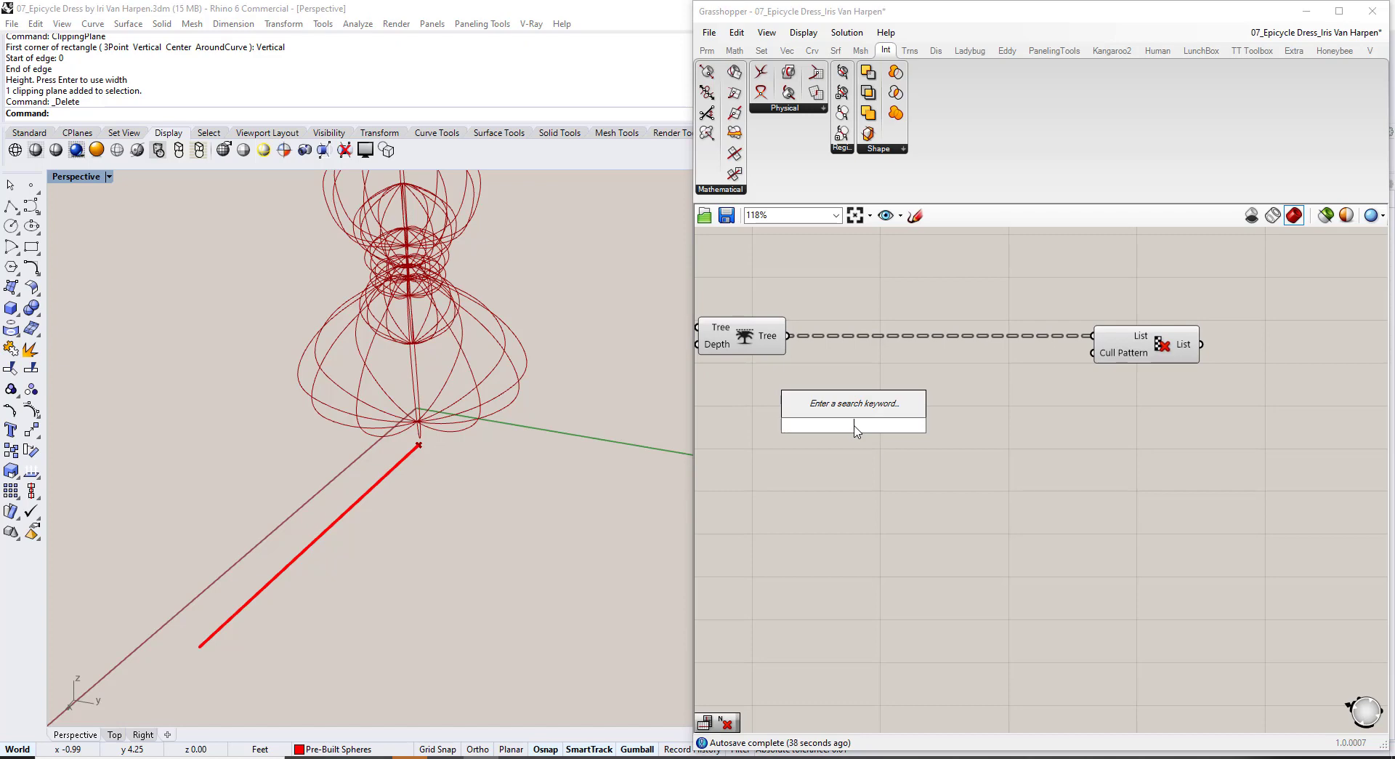
pyautogui.write('bool')
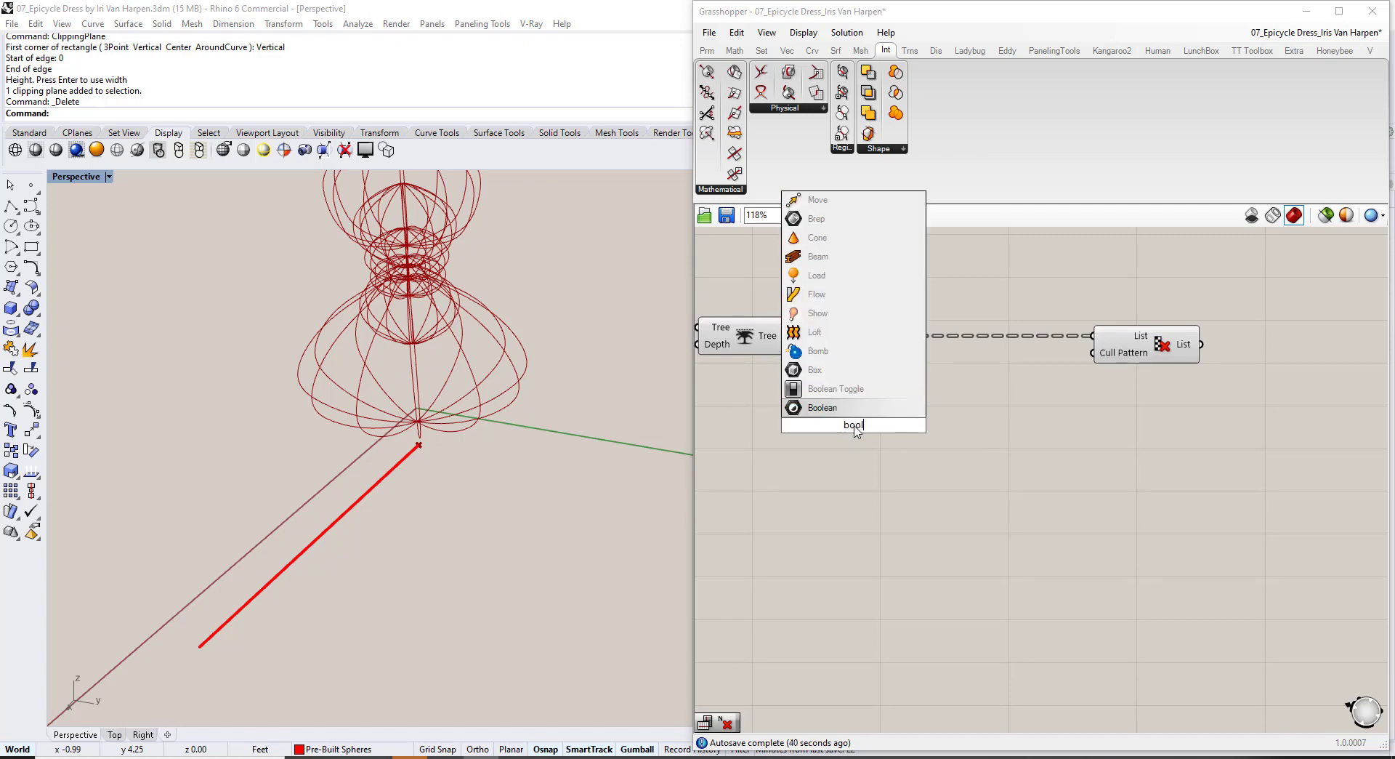
pyautogui.press('Up')
pyautogui.press('Return')
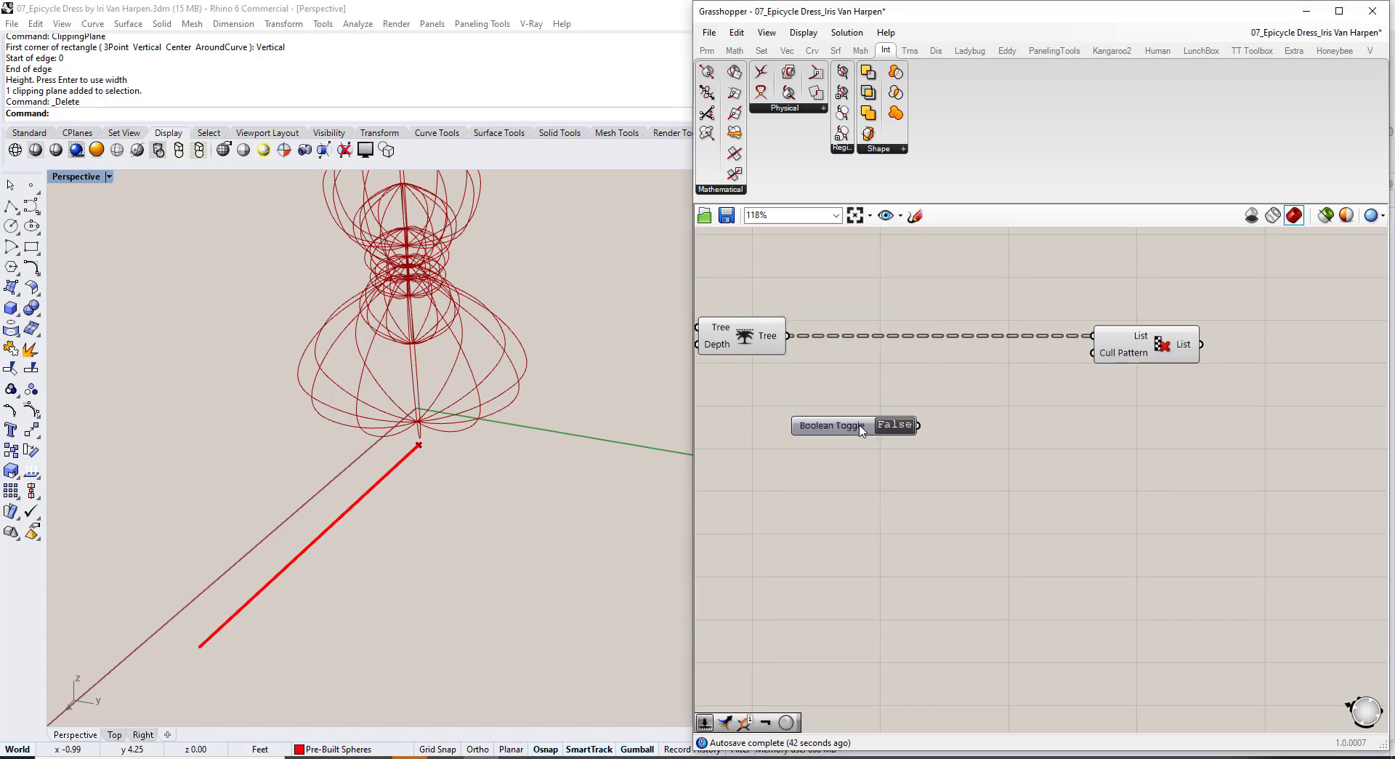
pyautogui.moveTo(857, 430); pyautogui.dragTo(818, 445)
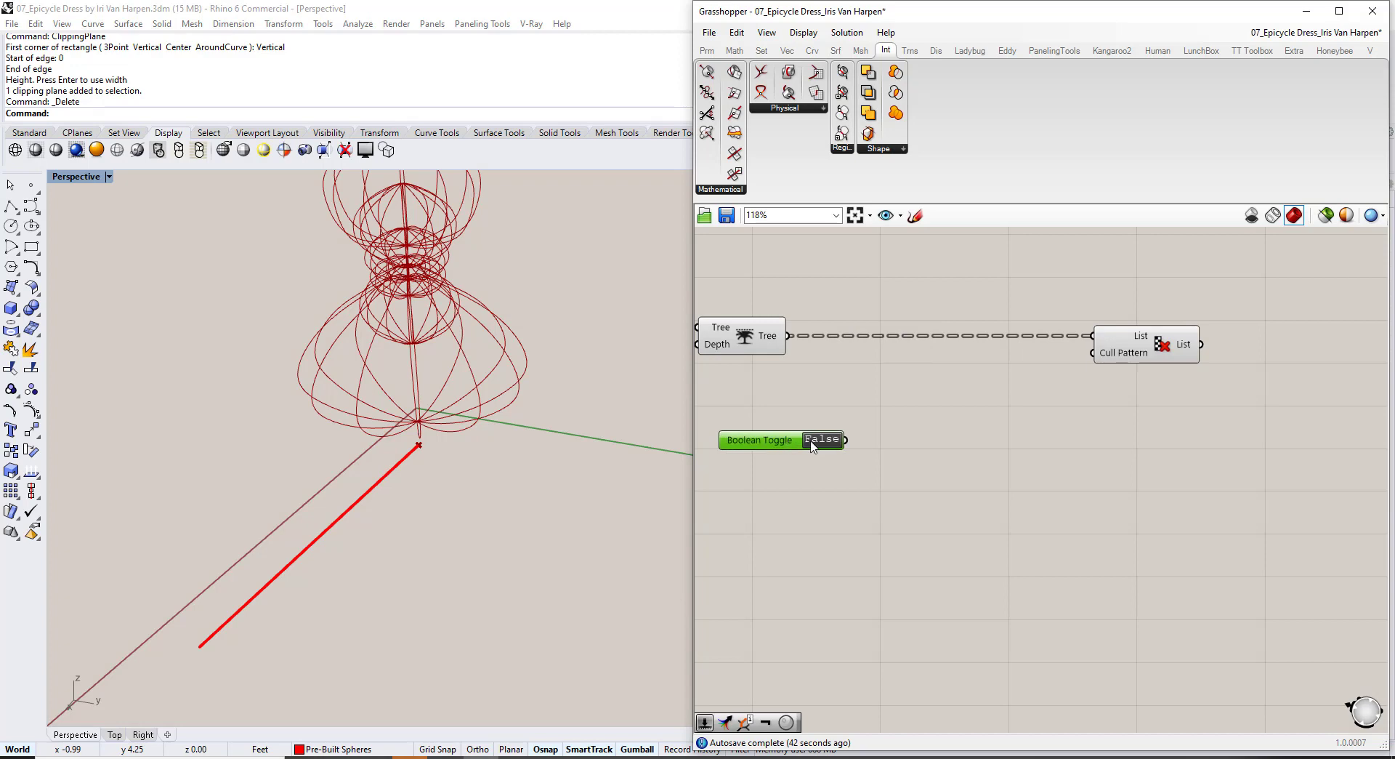
# Add a Gate Not component beside the Boolean Toggle and connect the toggle to its A input.
pyautogui.doubleClick(901, 443)
pyautogui.write('not')
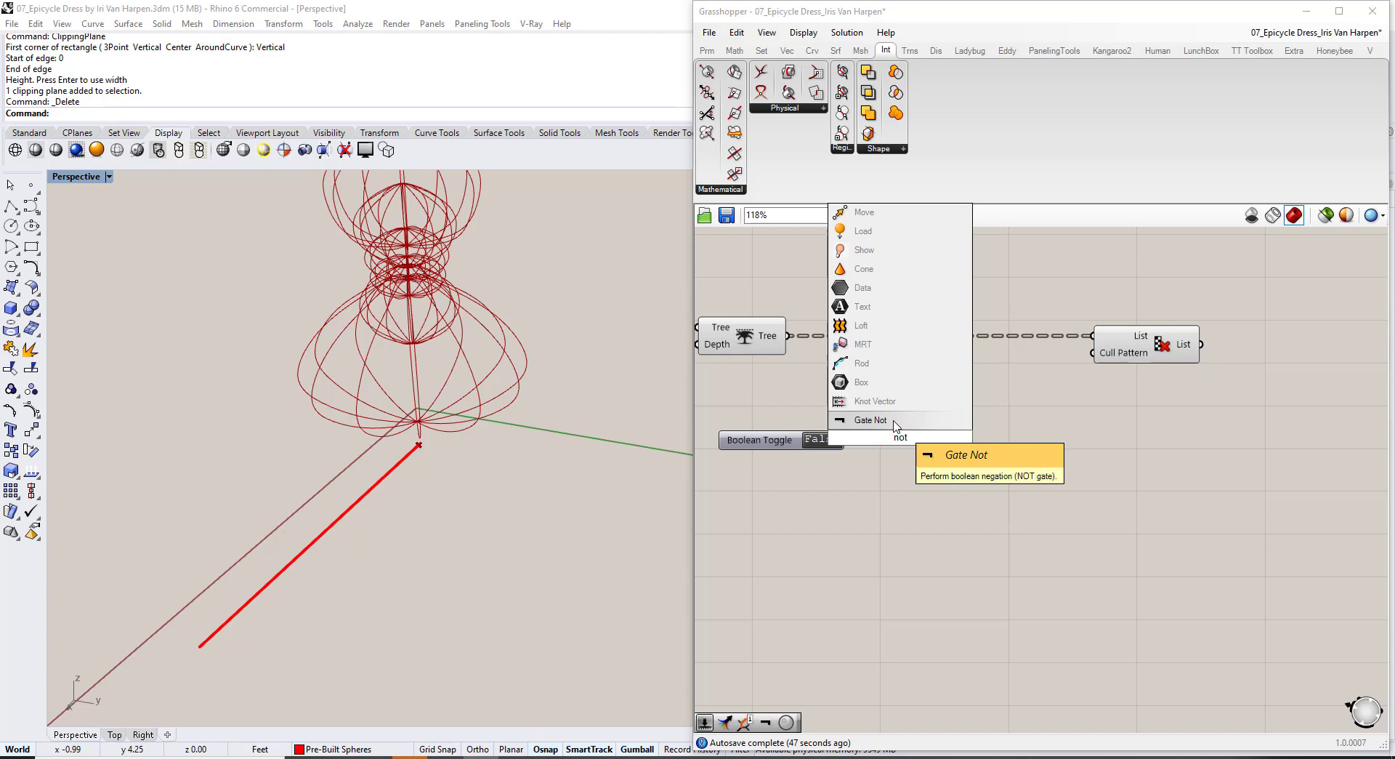
pyautogui.click(896, 419)
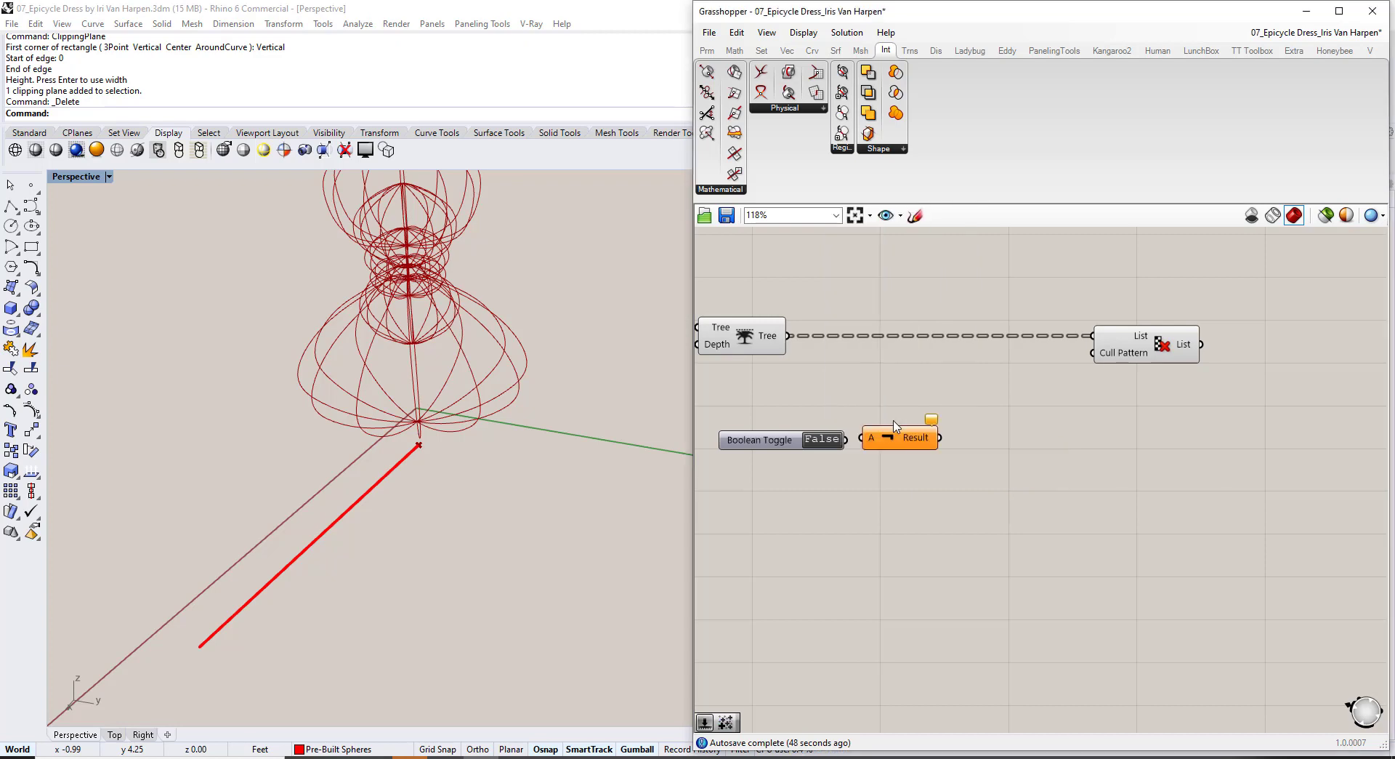
pyautogui.moveTo(894, 438); pyautogui.dragTo(891, 486)
pyautogui.moveTo(848, 440); pyautogui.dragTo(869, 486)
pyautogui.moveTo(913, 492)
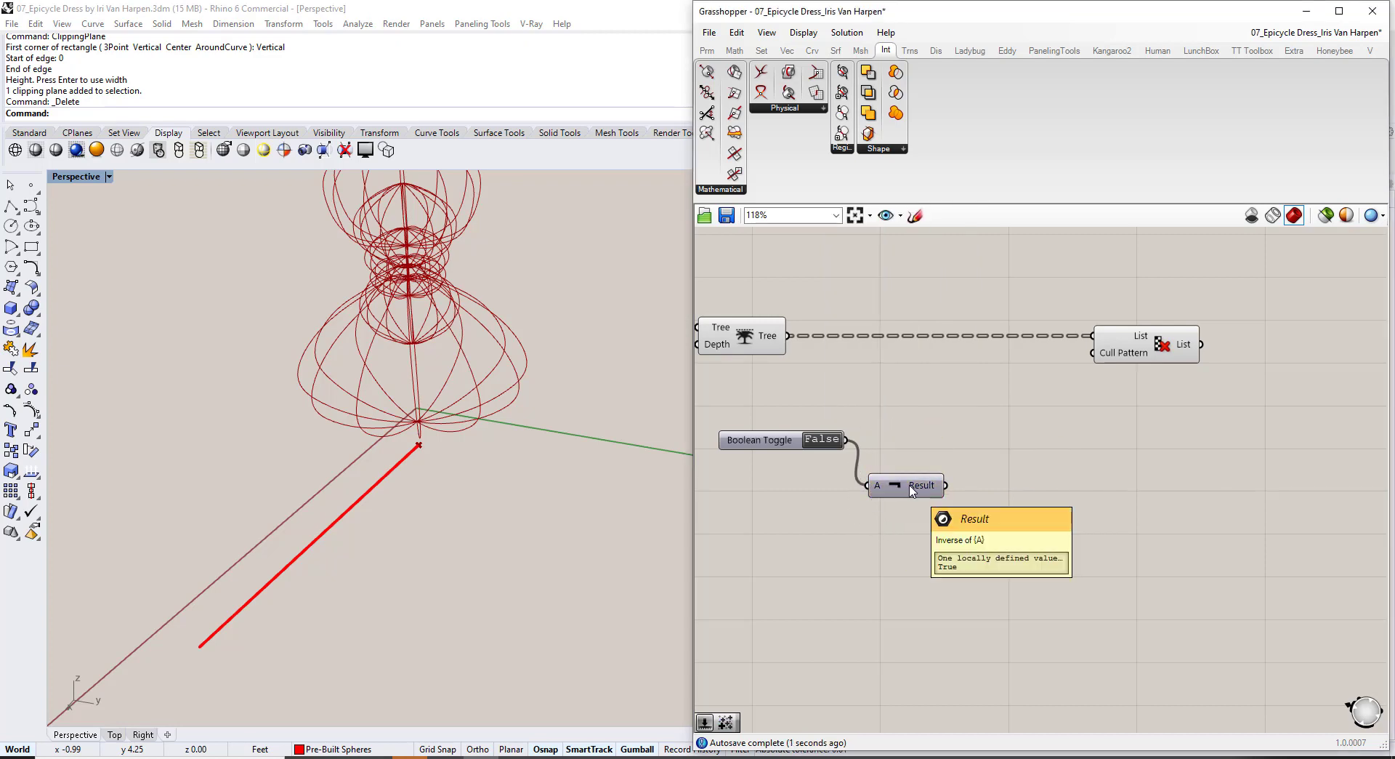
pyautogui.click(751, 440)
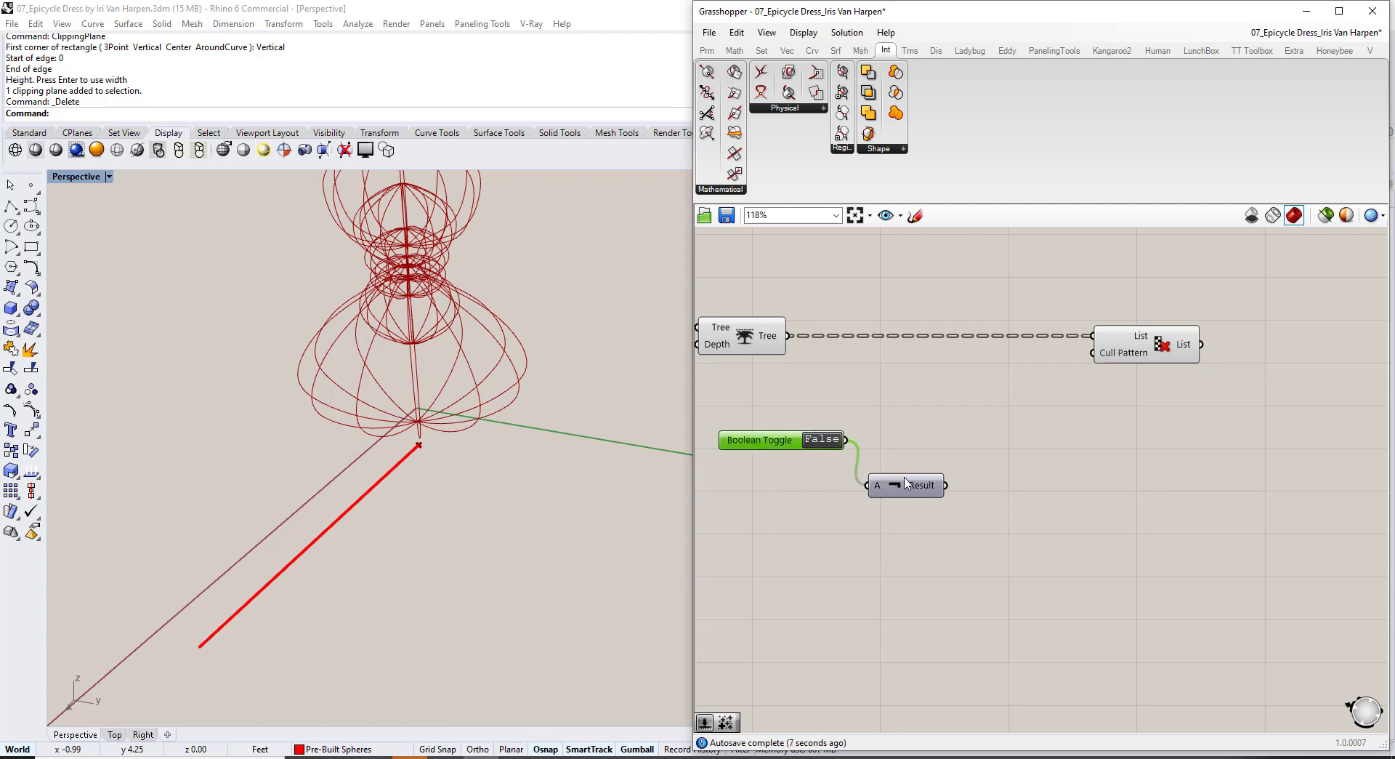
pyautogui.moveTo(921, 488)
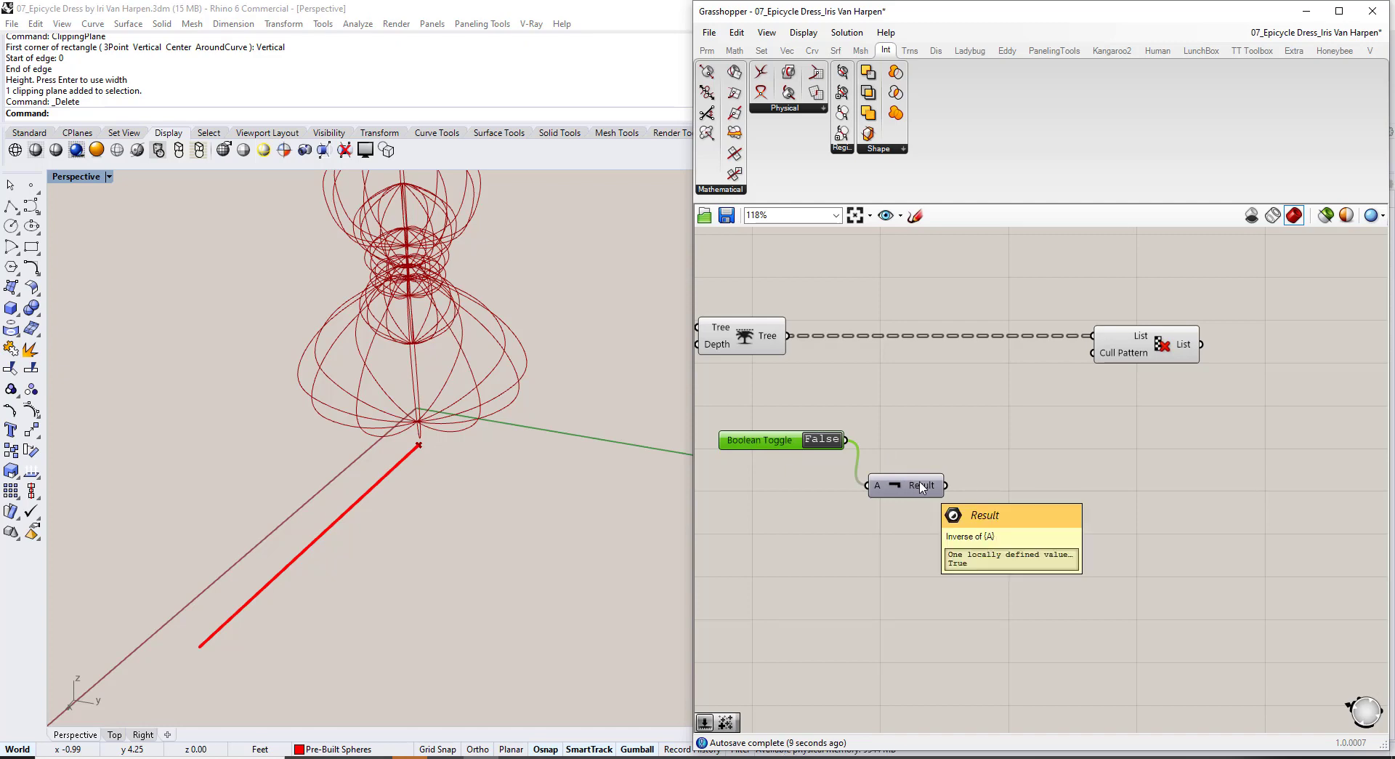
# Add a Merge component and connect the Boolean Toggle to its first input and the Gate Not result to its second.
pyautogui.doubleClick(938, 440)
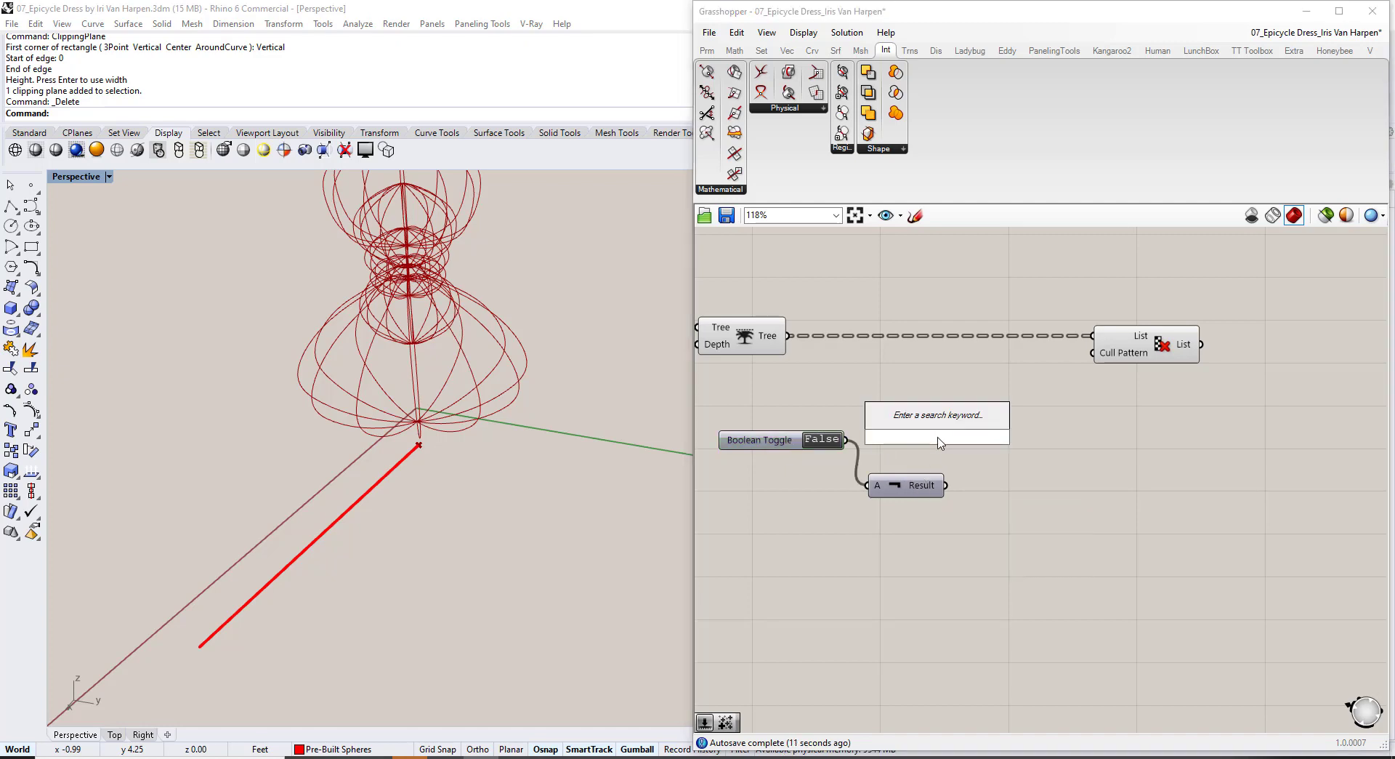
pyautogui.write('merge')
pyautogui.press('Return')
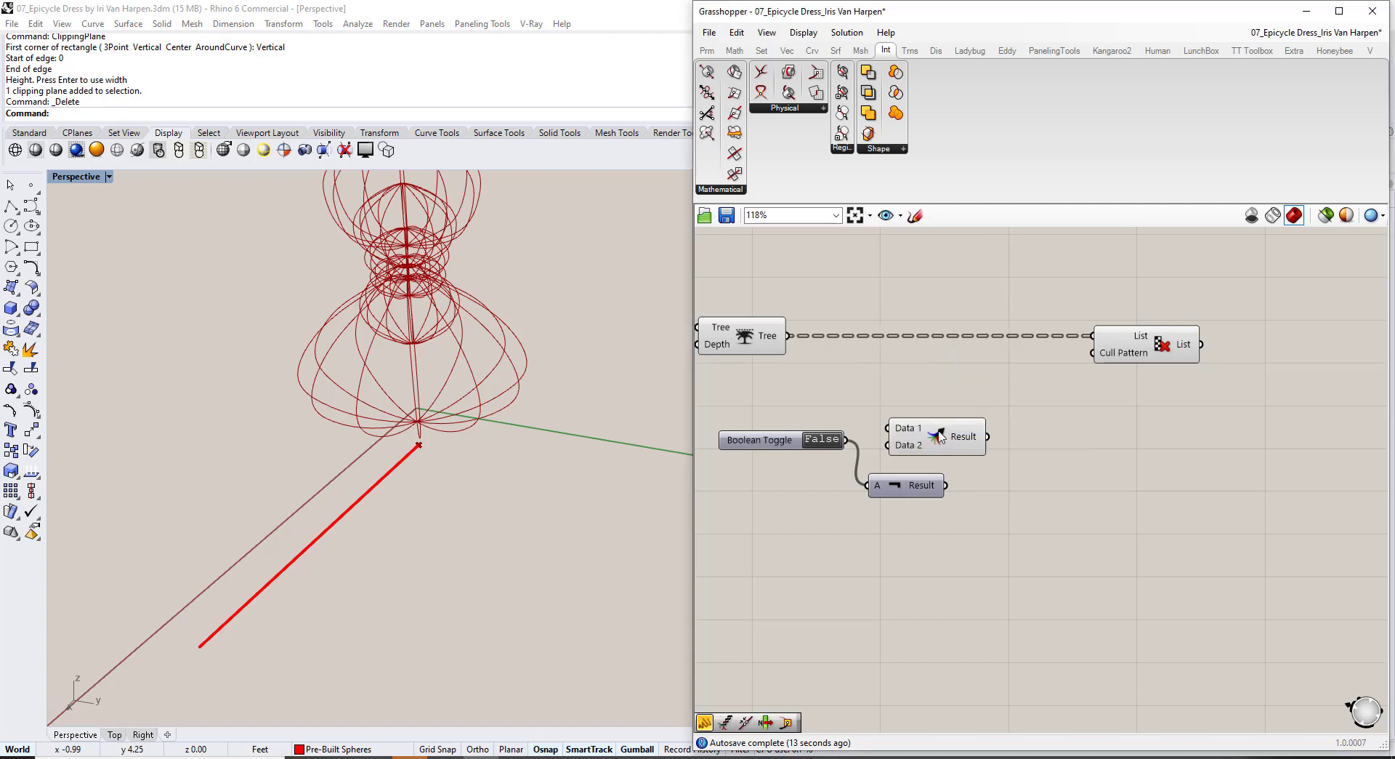
pyautogui.moveTo(936, 451); pyautogui.dragTo(1033, 452)
pyautogui.moveTo(846, 439); pyautogui.dragTo(974, 458)
# Add a panel beside the Merge component and connect the Merge result to it.
pyautogui.doubleClick(1125, 458)
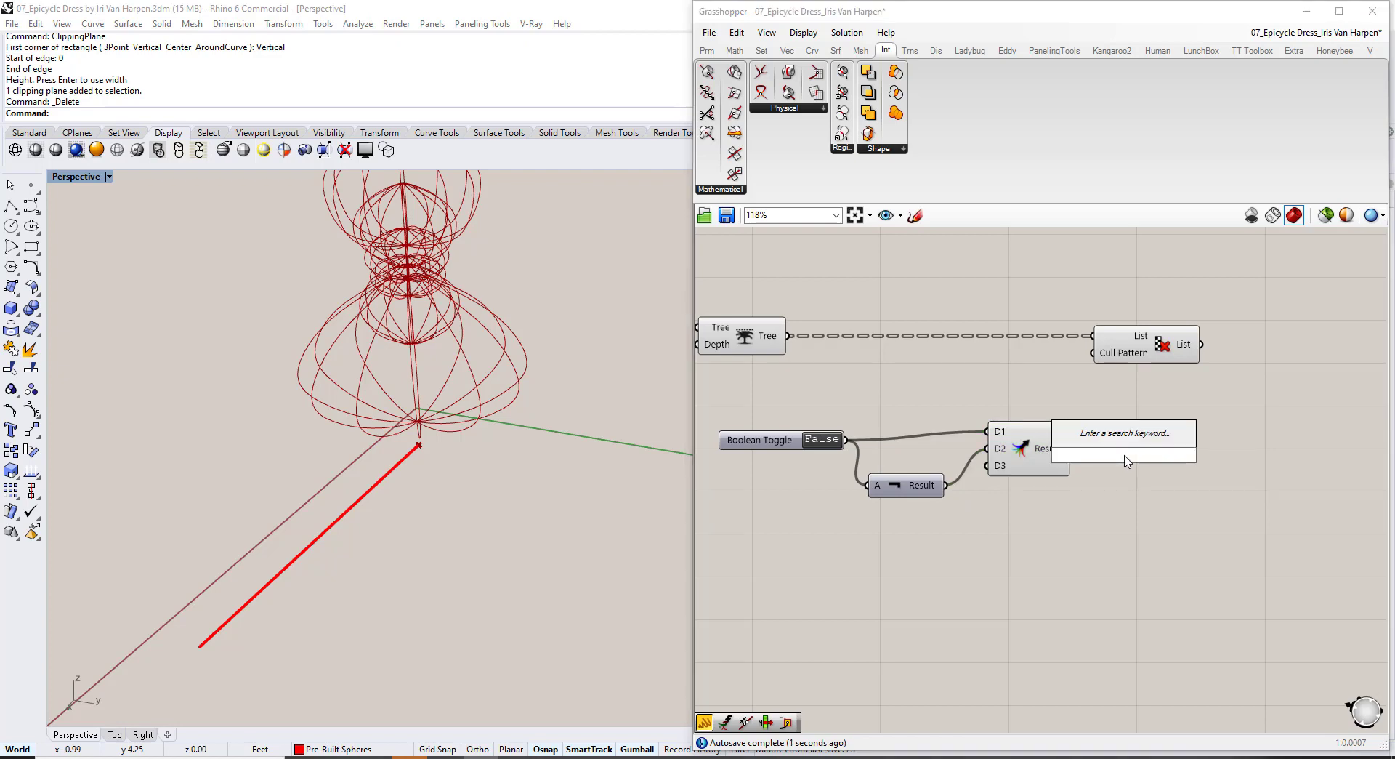
pyautogui.write('panel')
pyautogui.press('Return')
pyautogui.moveTo(1072, 449); pyautogui.dragTo(1145, 471)
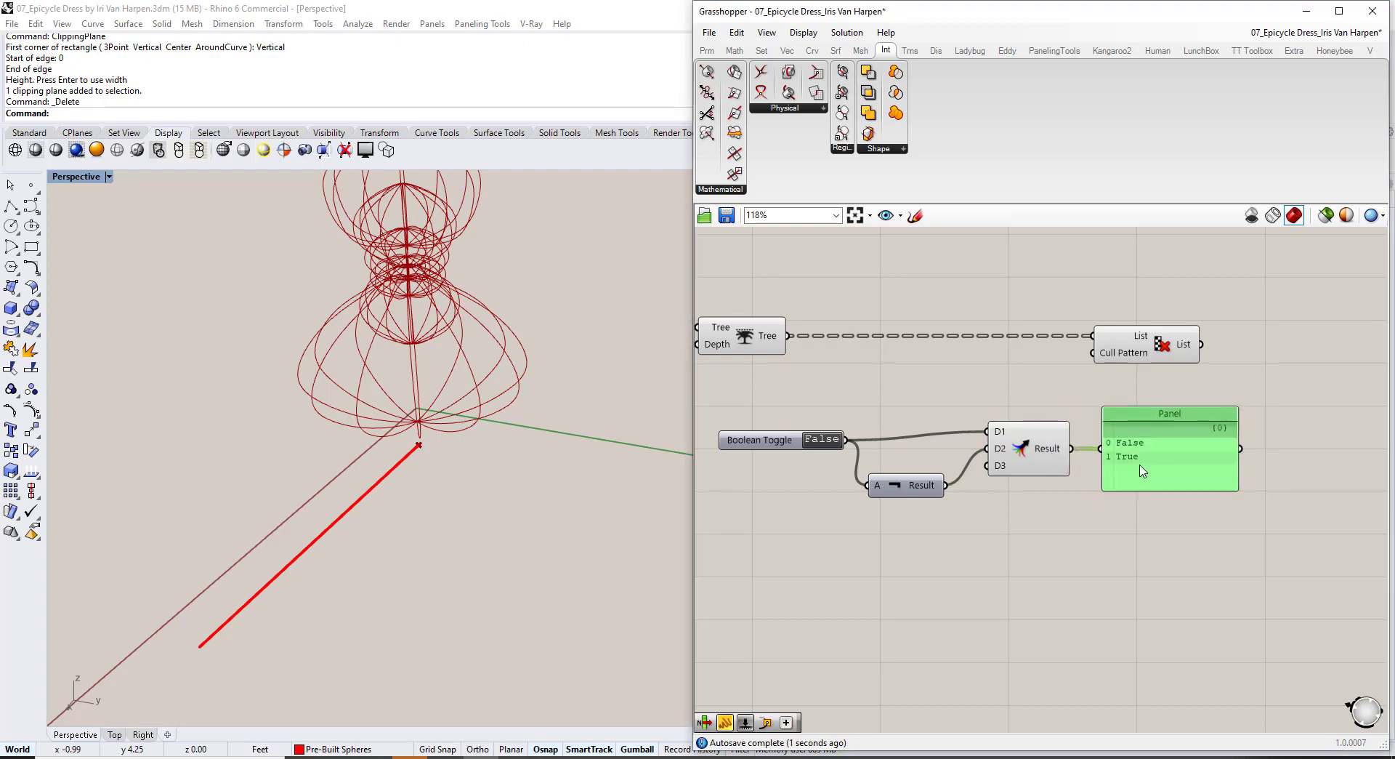
pyautogui.scroll(5, 1142, 471)
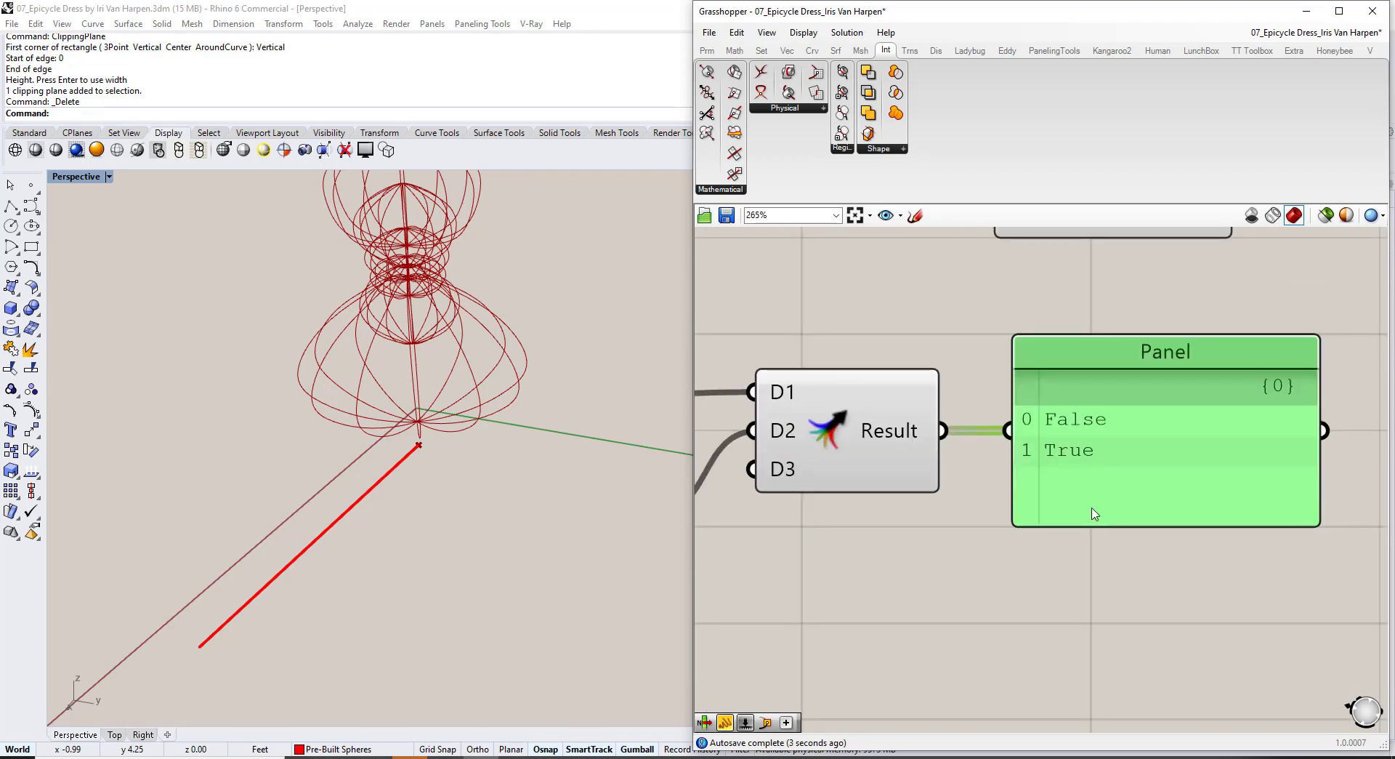
pyautogui.scroll(-4, 1163, 465)
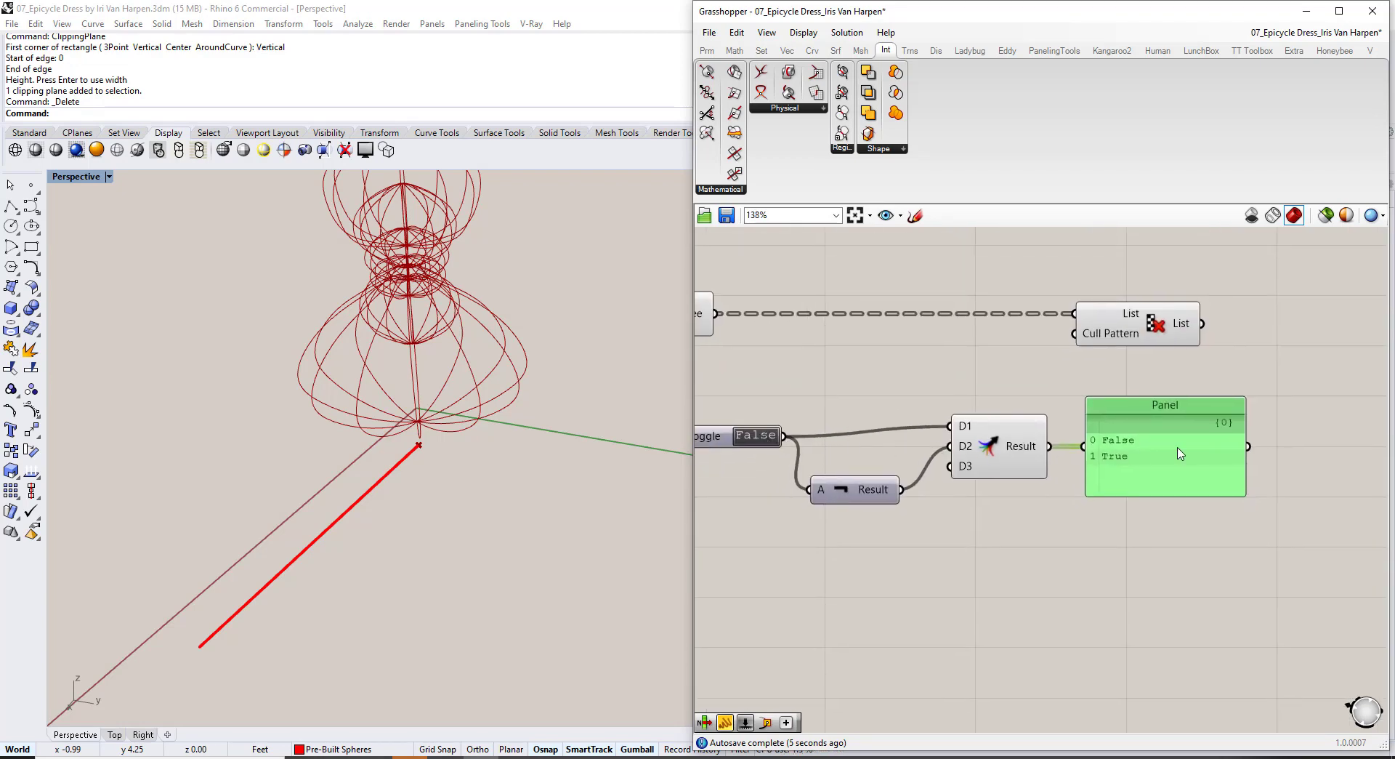
# Switch the Boolean Toggle to True and connect the Merge result to the Cull Pattern input of the cull component.
pyautogui.doubleClick(759, 436)
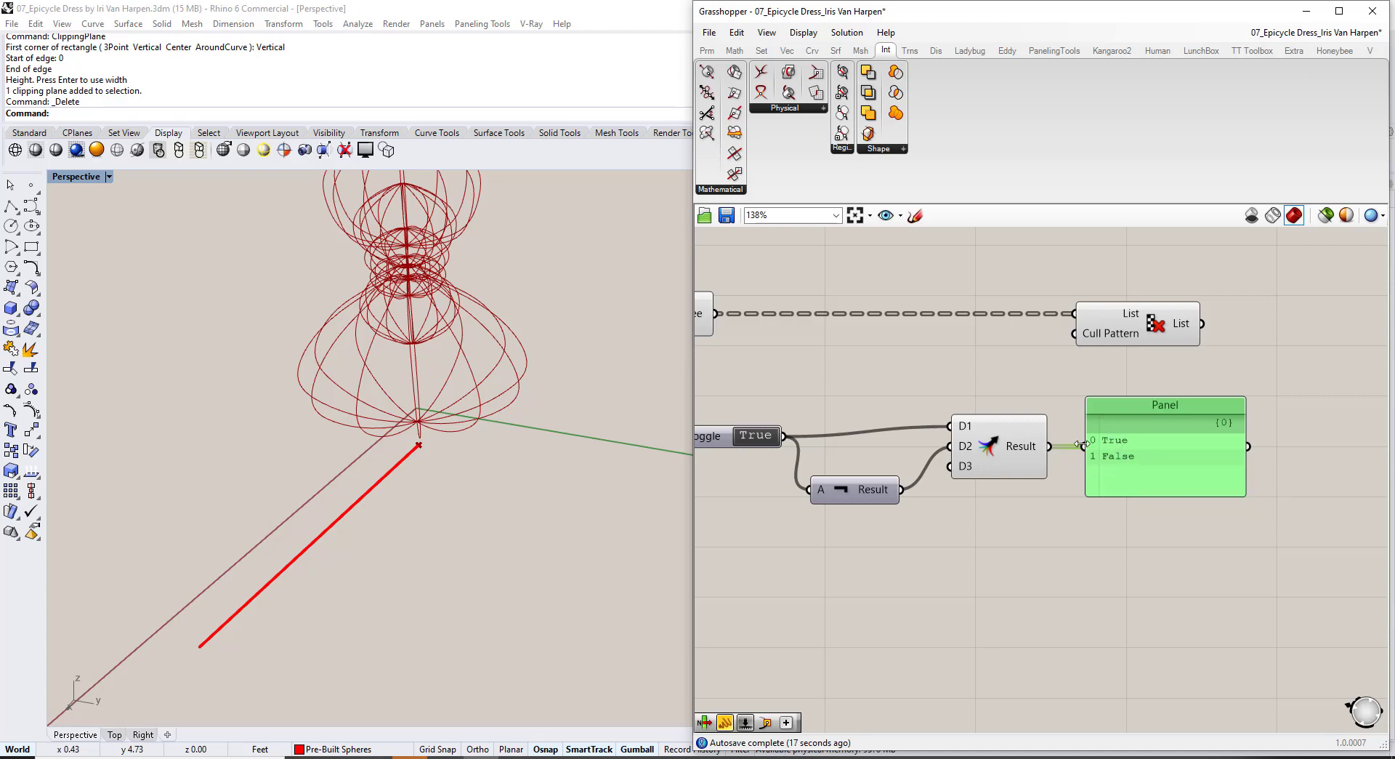
pyautogui.click(1030, 387)
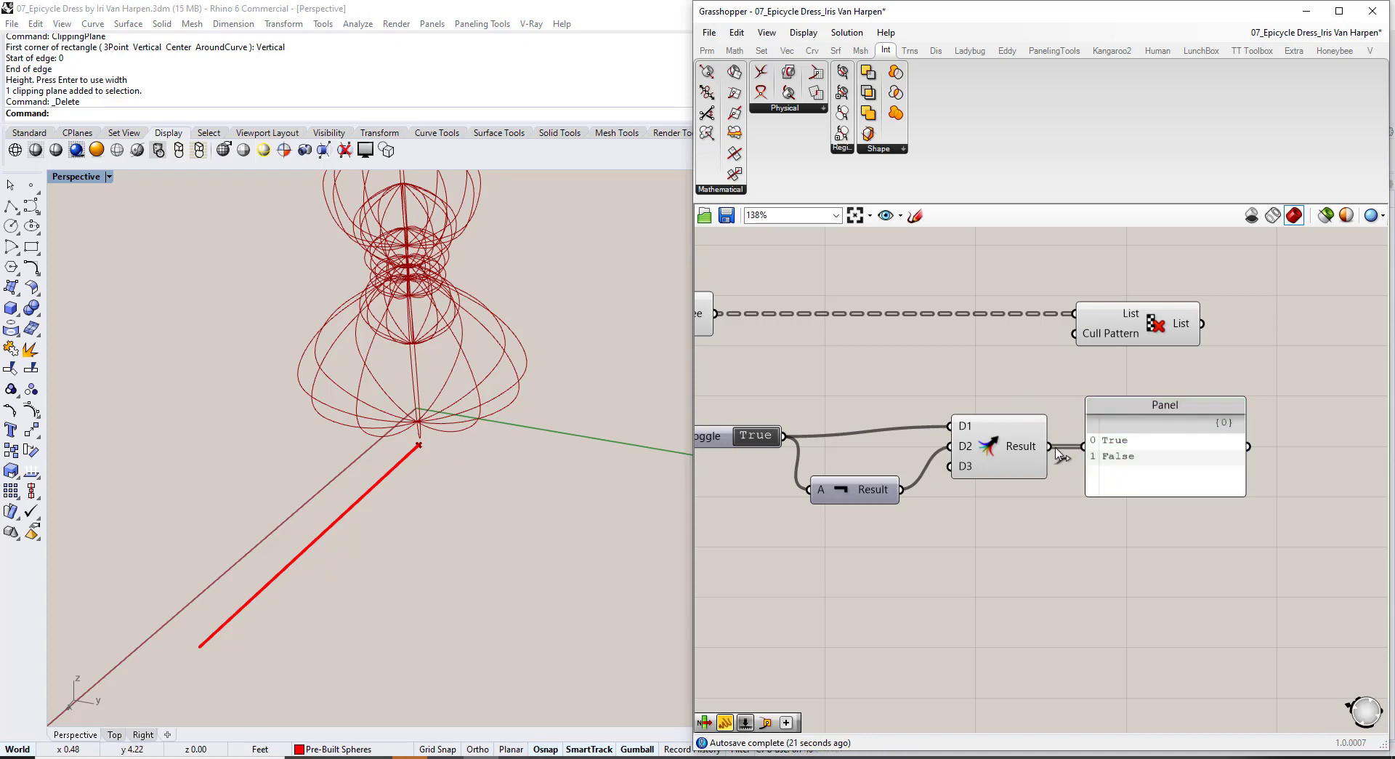
pyautogui.moveTo(1051, 446); pyautogui.dragTo(1088, 349)
pyautogui.click(1125, 327)
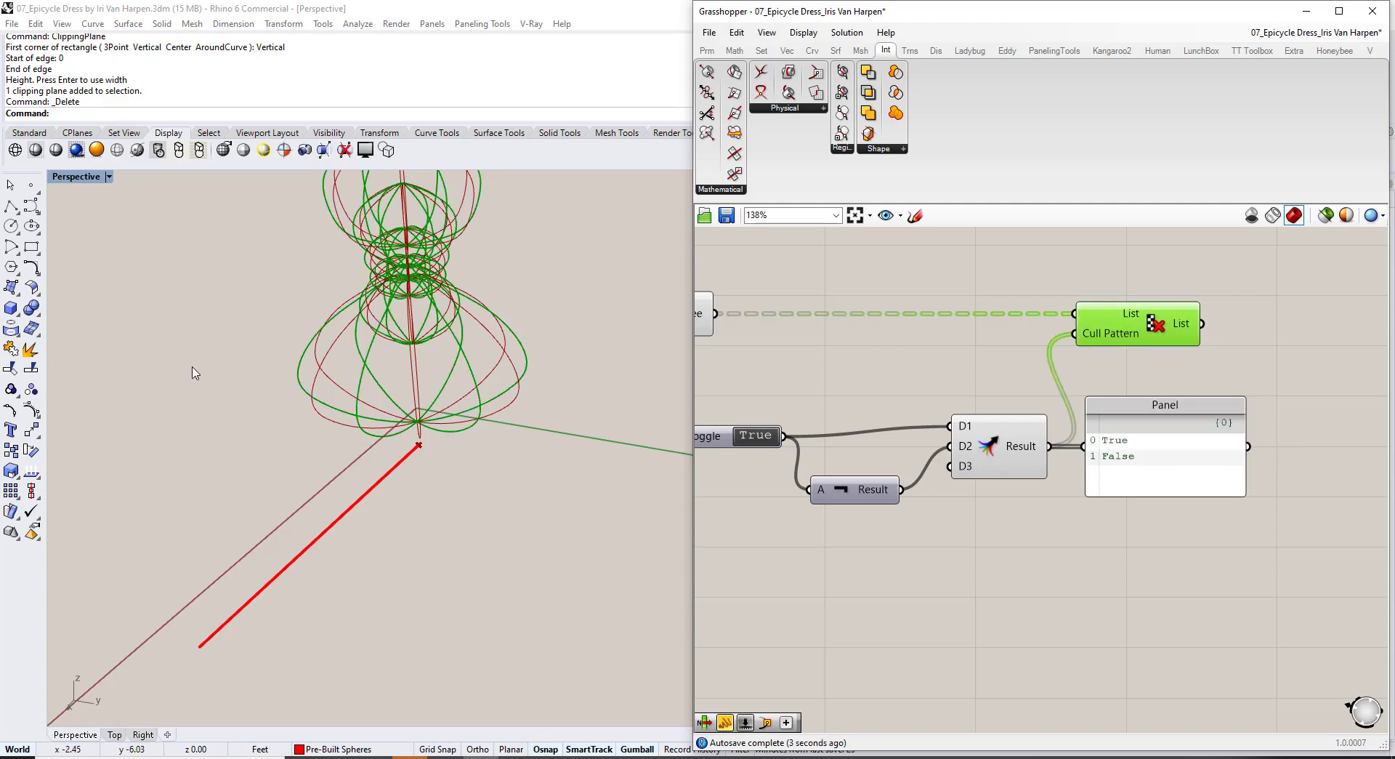
pyautogui.moveTo(341, 438); pyautogui.dragTo(369, 378, button='right')
pyautogui.click(756, 385)
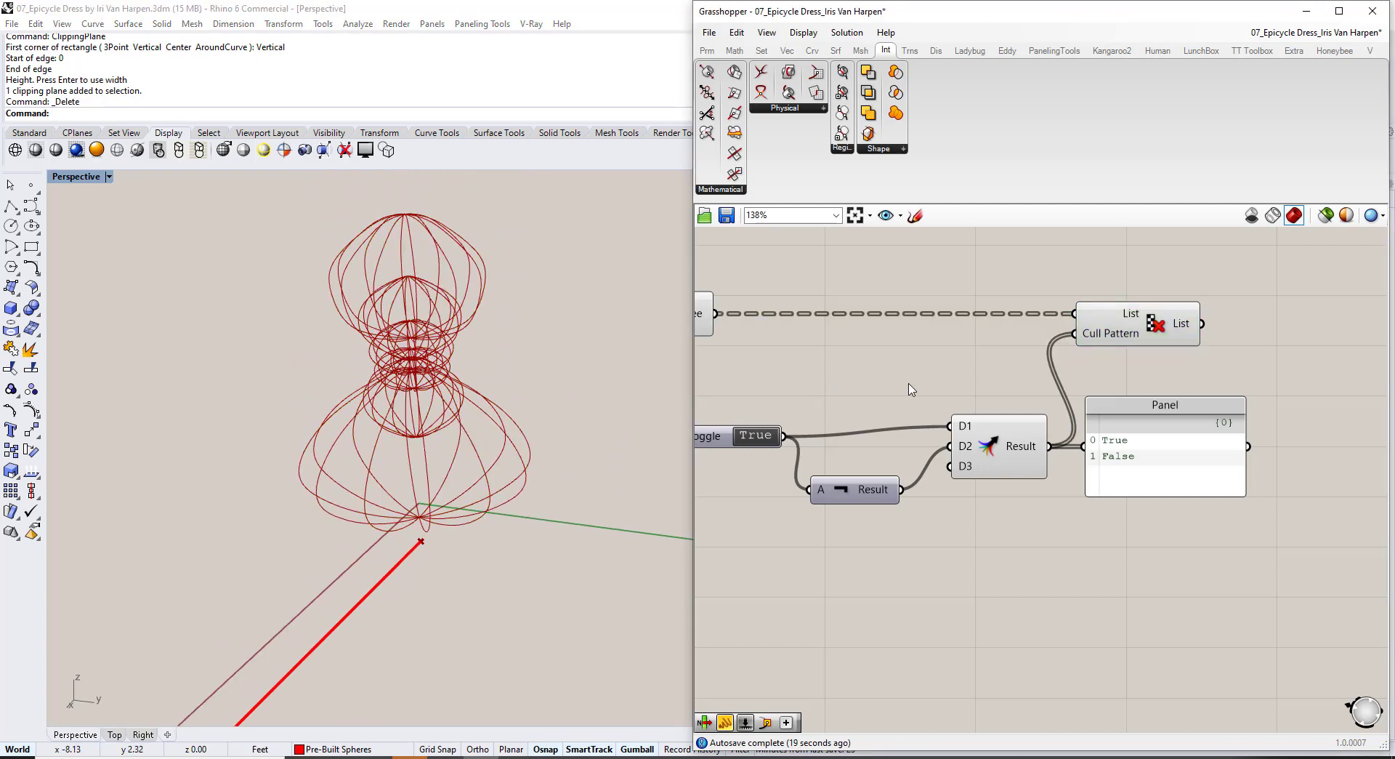
# Turn off the previews of the Brep intersection, Trim Tree and Merge components.
pyautogui.moveTo(819, 364); pyautogui.dragTo(939, 382, button='right')
pyautogui.click(762, 330)
pyautogui.hotkey('ctrl', 'q')
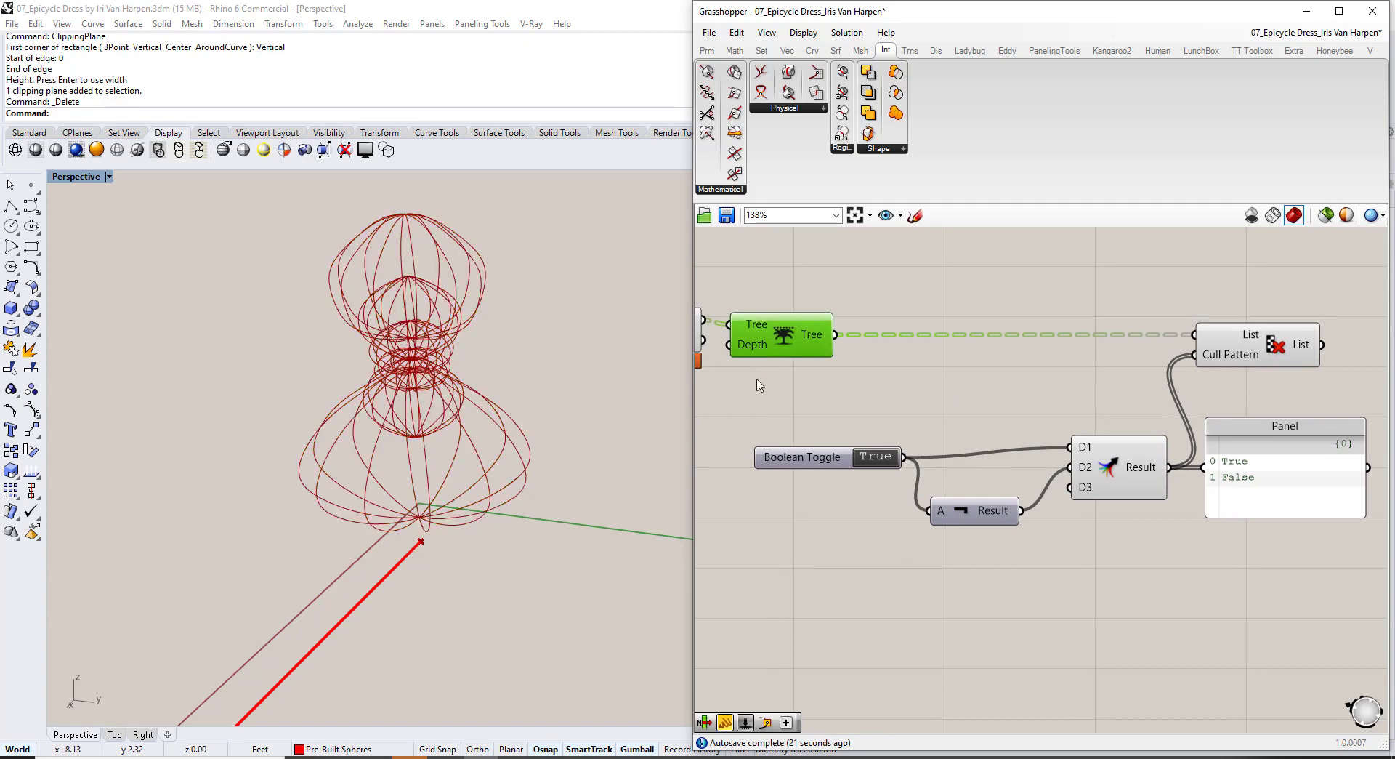
pyautogui.moveTo(757, 386)
pyautogui.mouseDown(button='right')
pyautogui.moveTo(981, 385)
pyautogui.moveTo(757, 384)
pyautogui.mouseUp(button='right')
pyautogui.click(851, 339)
pyautogui.hotkey('ctrl', 'q')
pyautogui.click(952, 396)
pyautogui.scroll(-4, 756, 384)
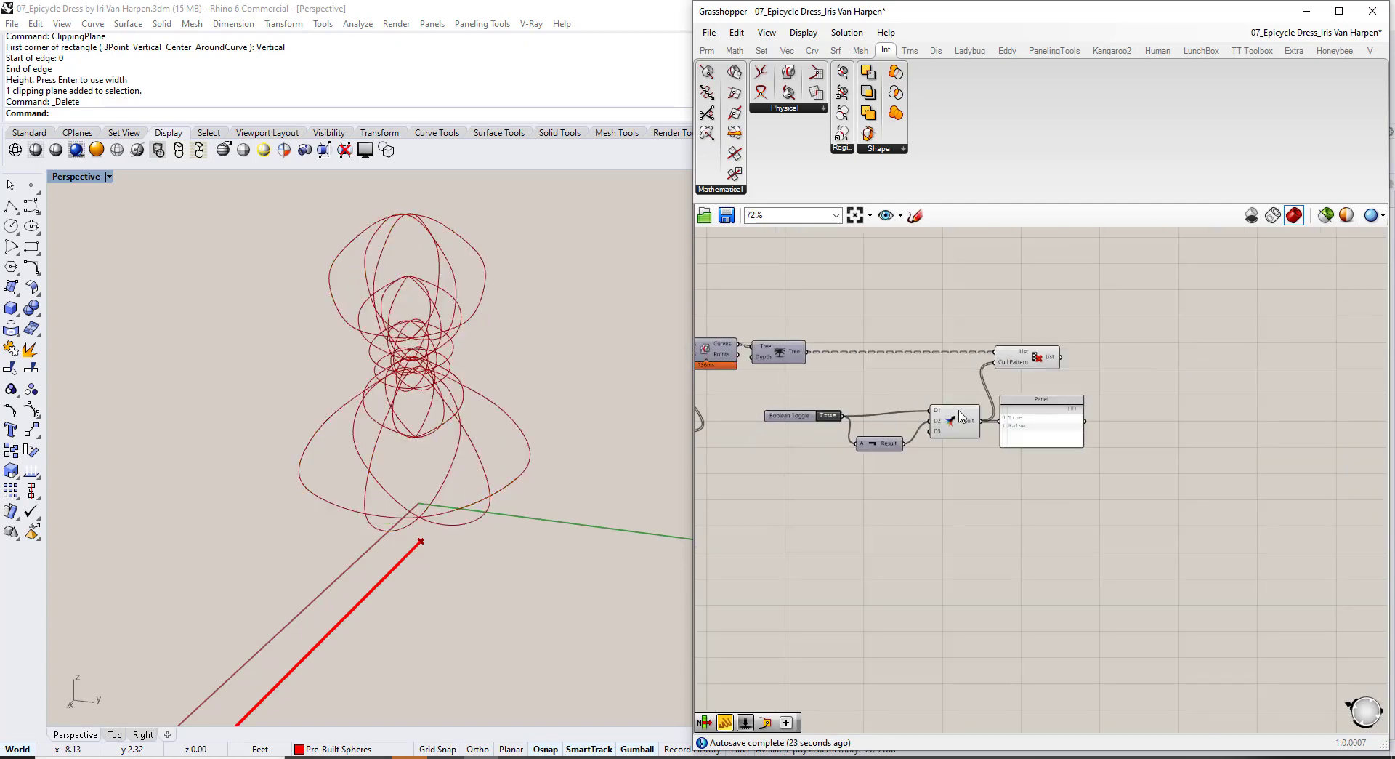
pyautogui.click(956, 414)
pyautogui.click(951, 391)
# Highlight the Cull Pattern component's output in the Rhino viewport and examine the remaining curves from several angles.
pyautogui.click(1027, 356)
pyautogui.moveTo(450, 407); pyautogui.dragTo(361, 476, button='right')
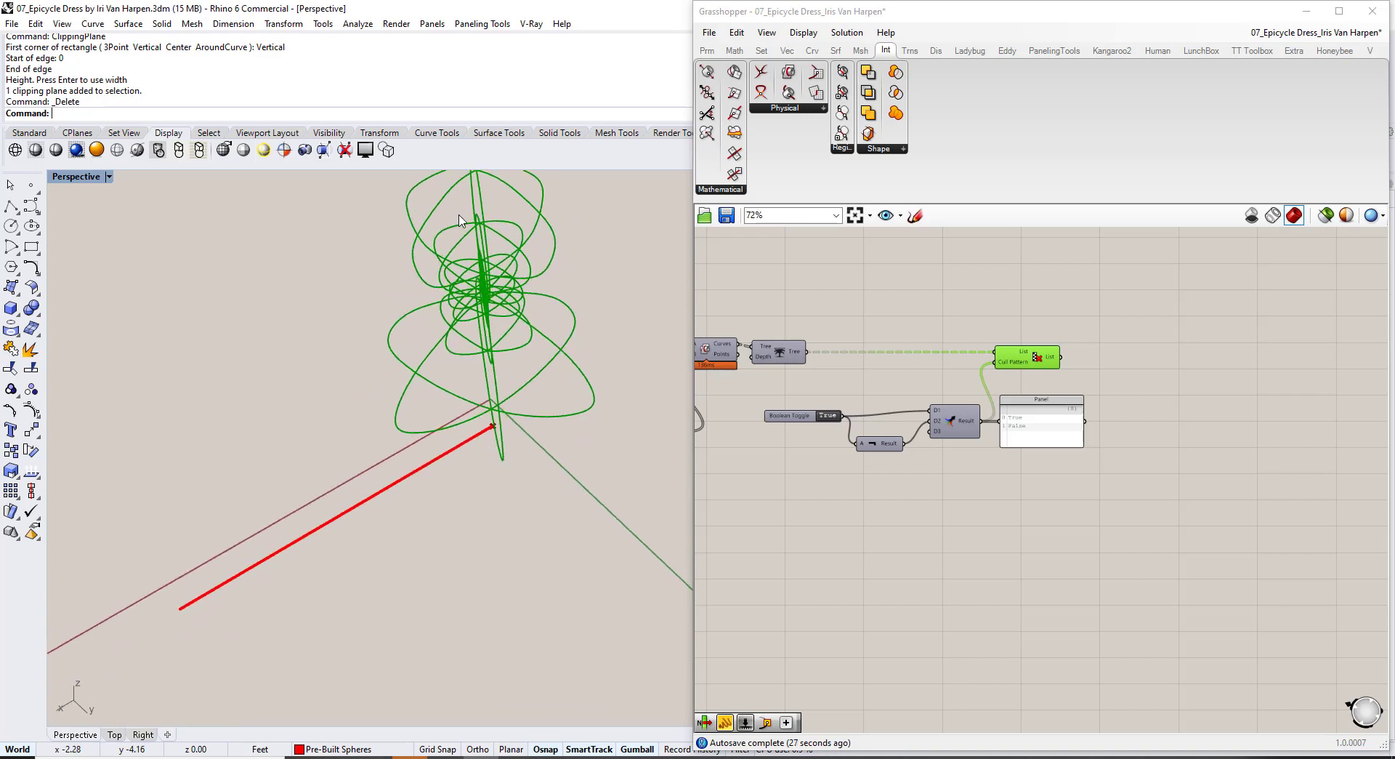
pyautogui.moveTo(493, 186); pyautogui.dragTo(611, 357, button='right')
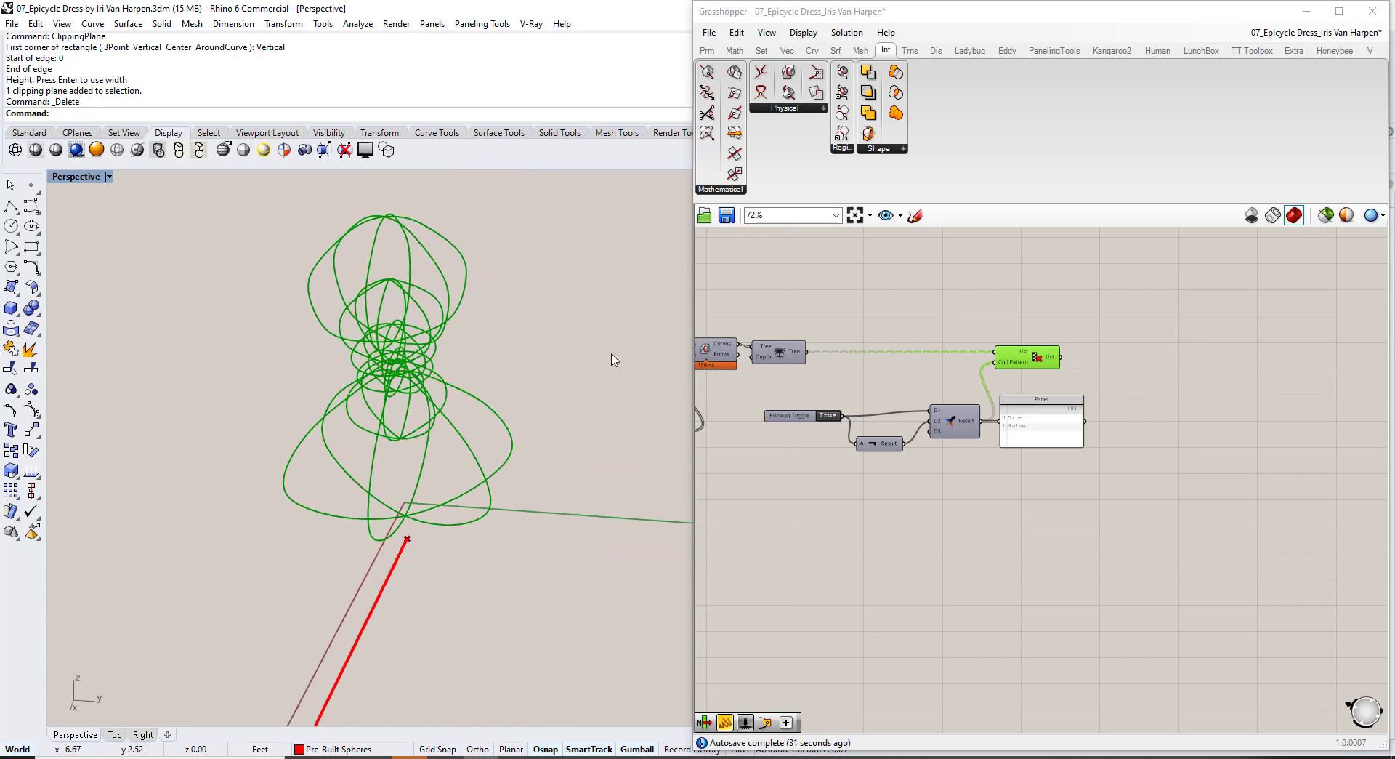
pyautogui.click(1013, 334)
# Add an LC_Preview Tree component above the Cull Pattern component and connect the culled list to its Geo input.
pyautogui.moveTo(1014, 334); pyautogui.dragTo(986, 354, button='right')
pyautogui.scroll(3, 1018, 342)
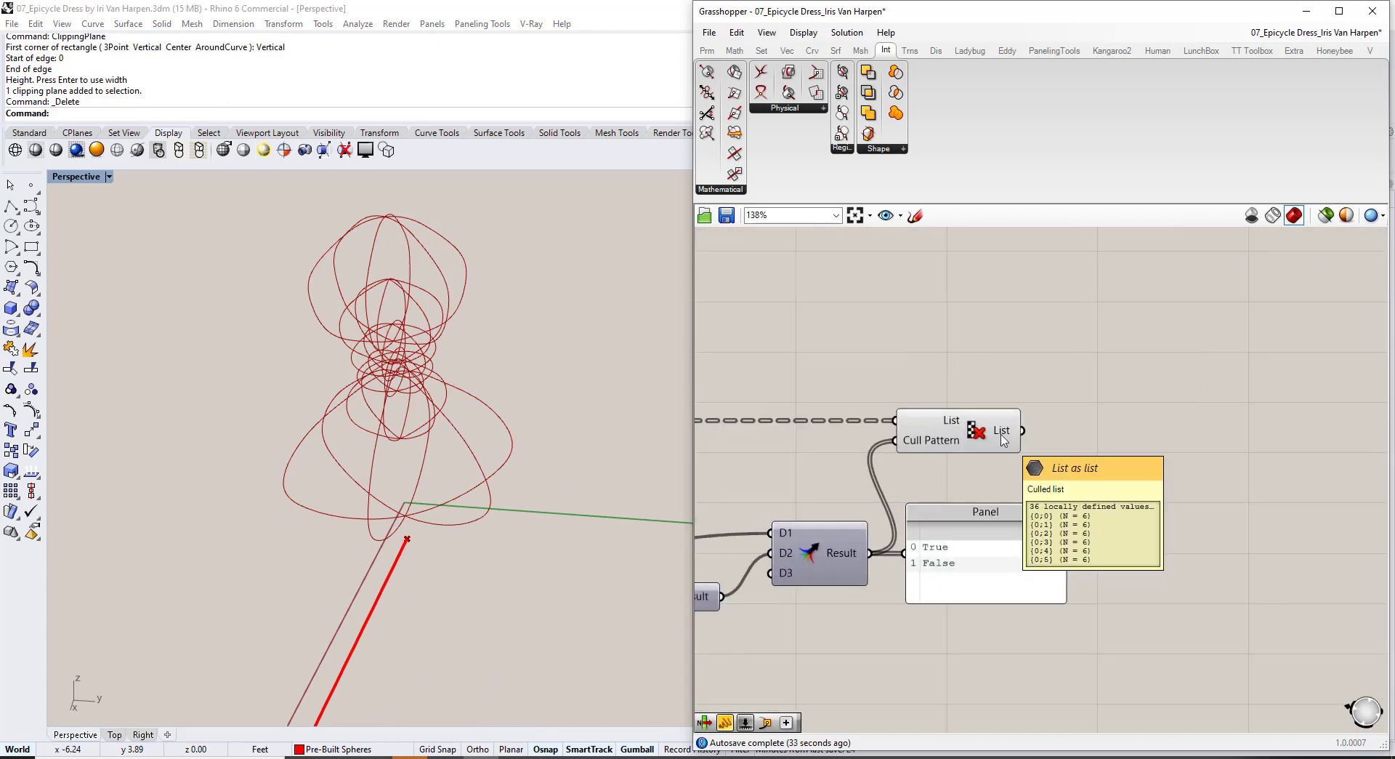
pyautogui.doubleClick(1022, 308)
pyautogui.write('prev')
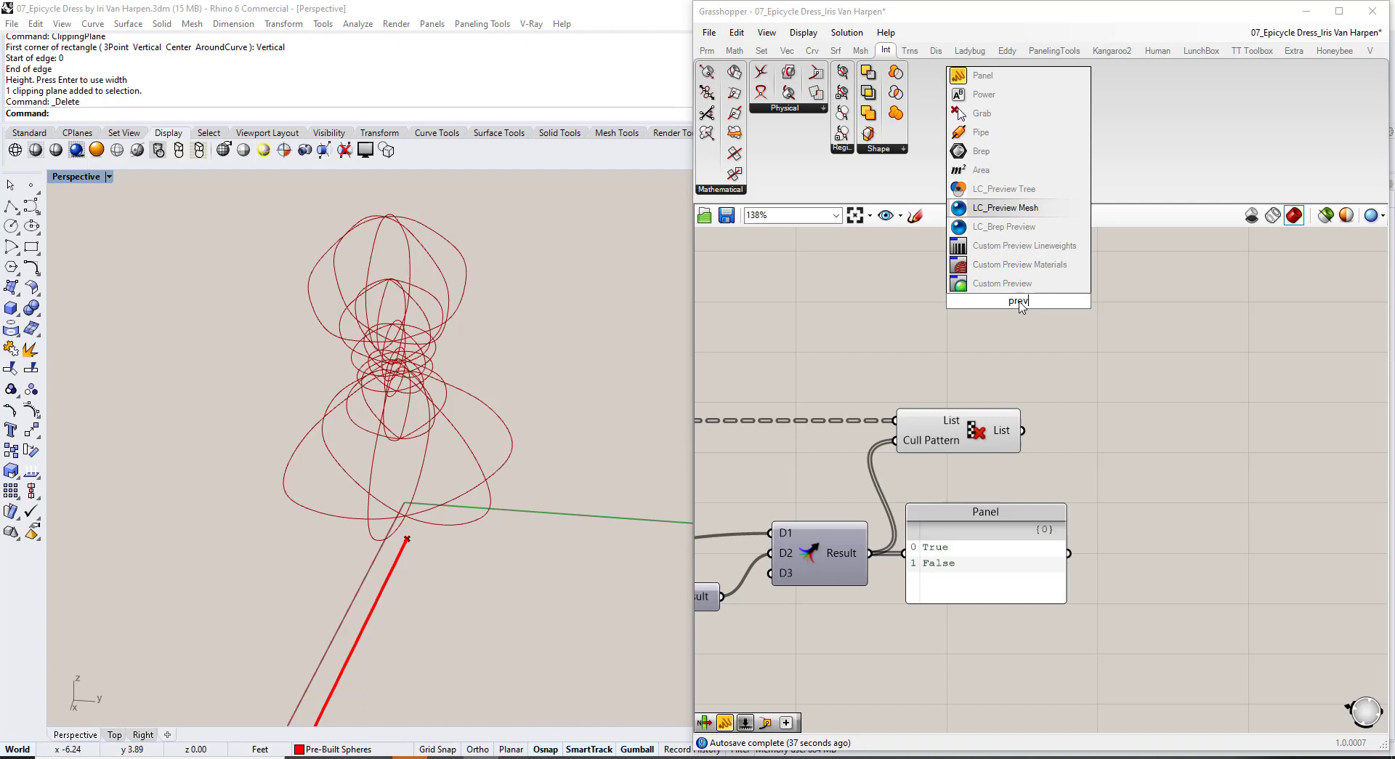
pyautogui.press('Up')
pyautogui.press('Return')
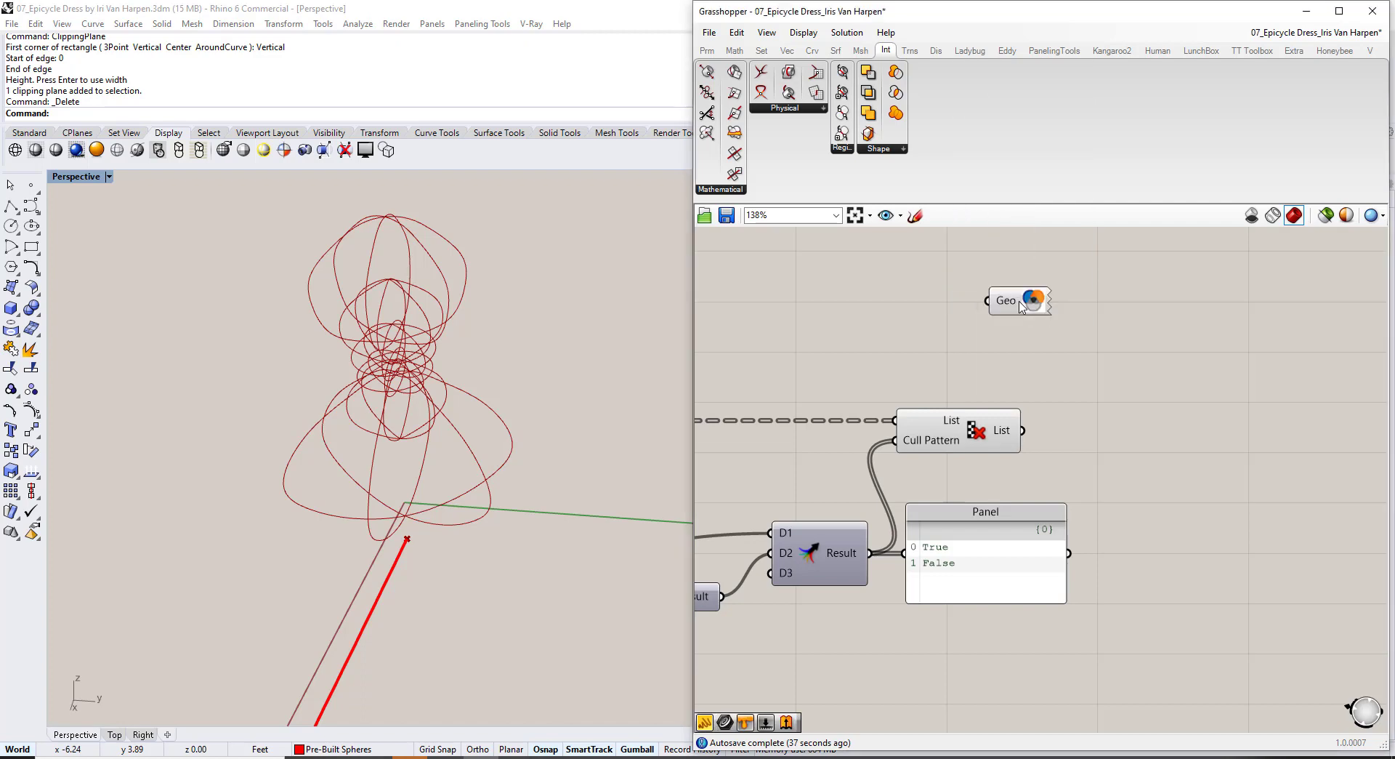
pyautogui.moveTo(1024, 431); pyautogui.dragTo(987, 300)
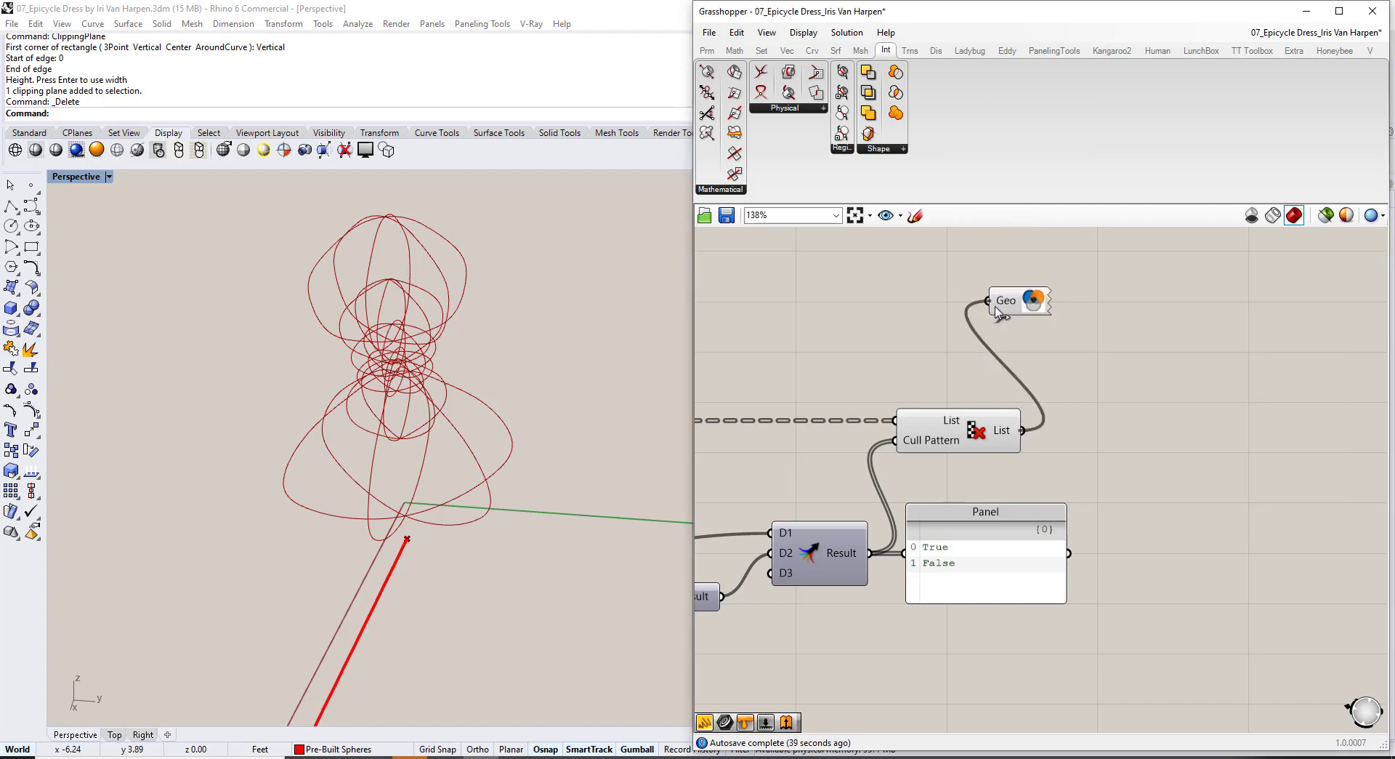
# Examine the colour-coded culled curves in Rhino from the side and from above.
pyautogui.moveTo(465, 481); pyautogui.dragTo(474, 473, button='right')
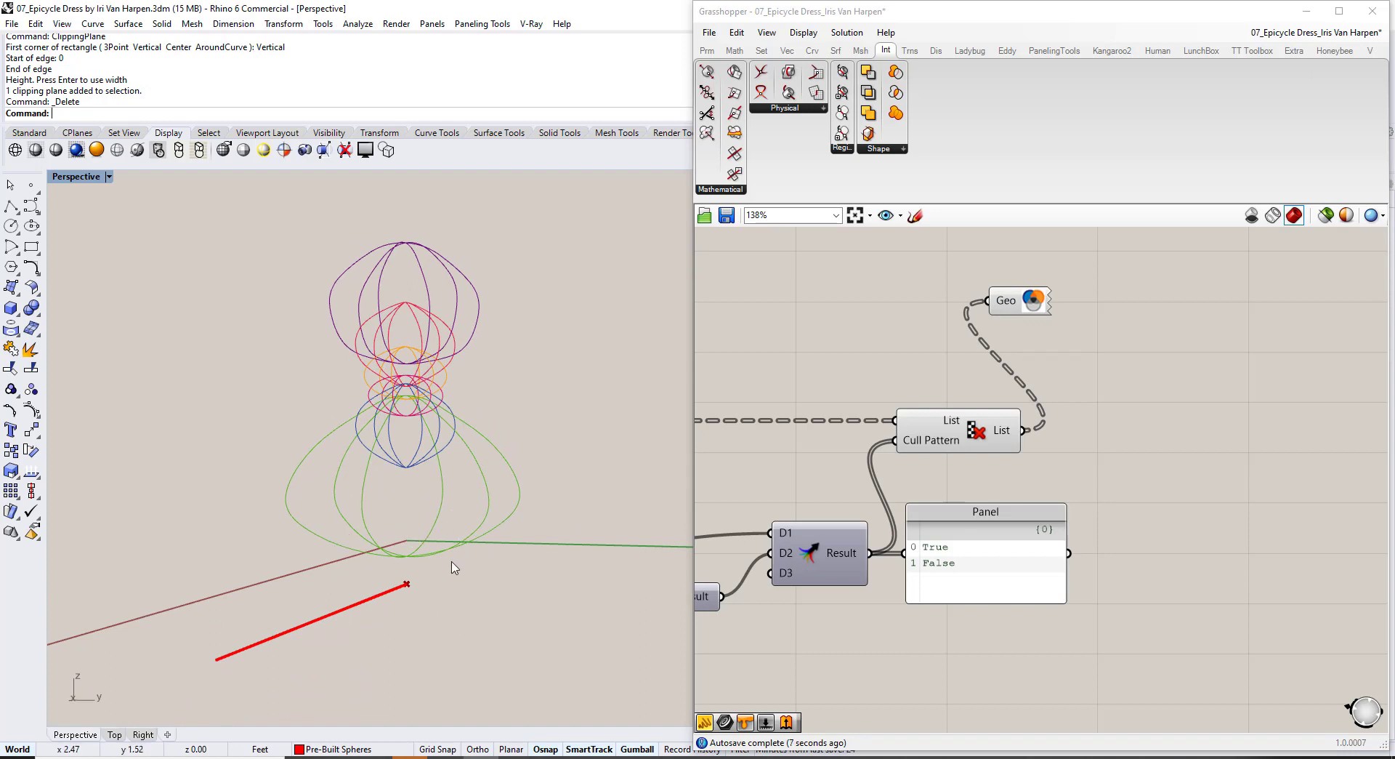
pyautogui.scroll(2, 445, 543)
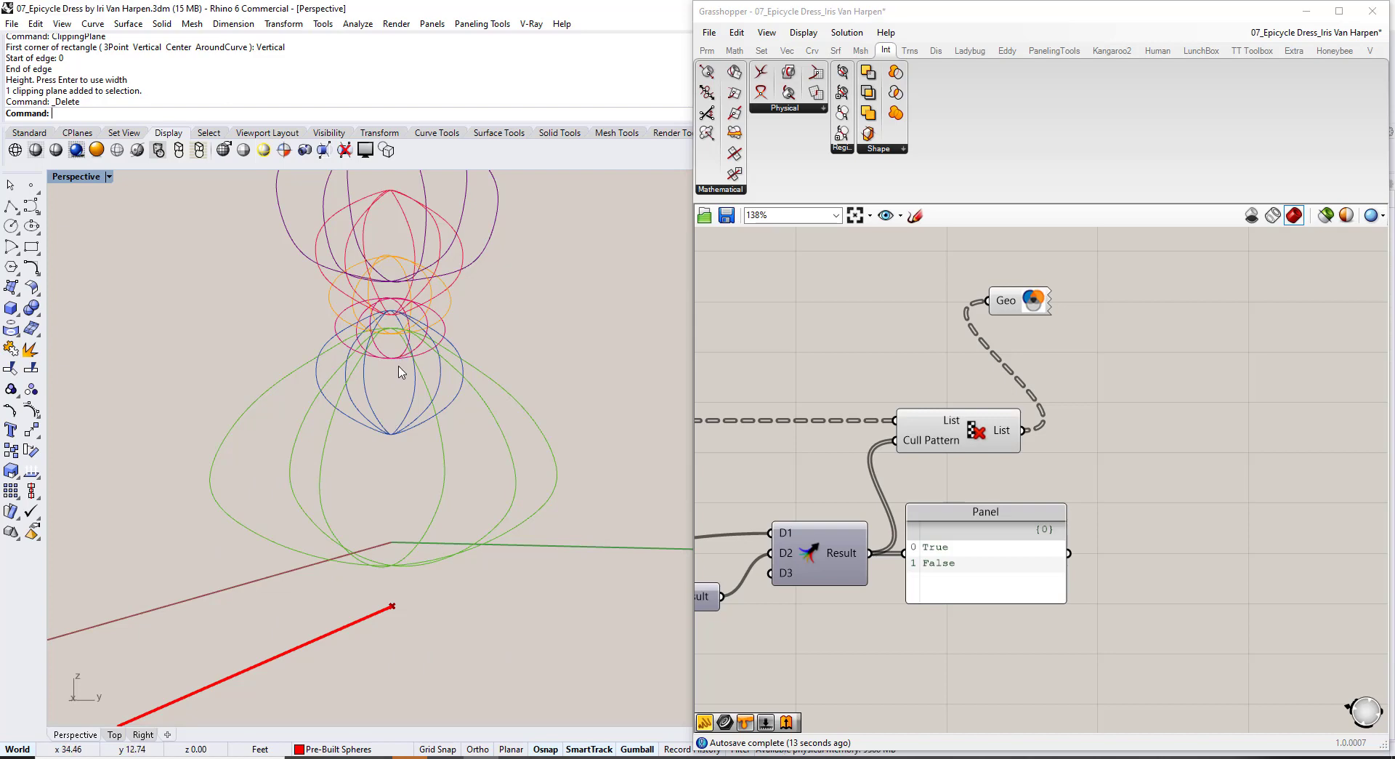
pyautogui.moveTo(396, 265); pyautogui.dragTo(659, 550, button='right')
pyautogui.scroll(6, 470, 476)
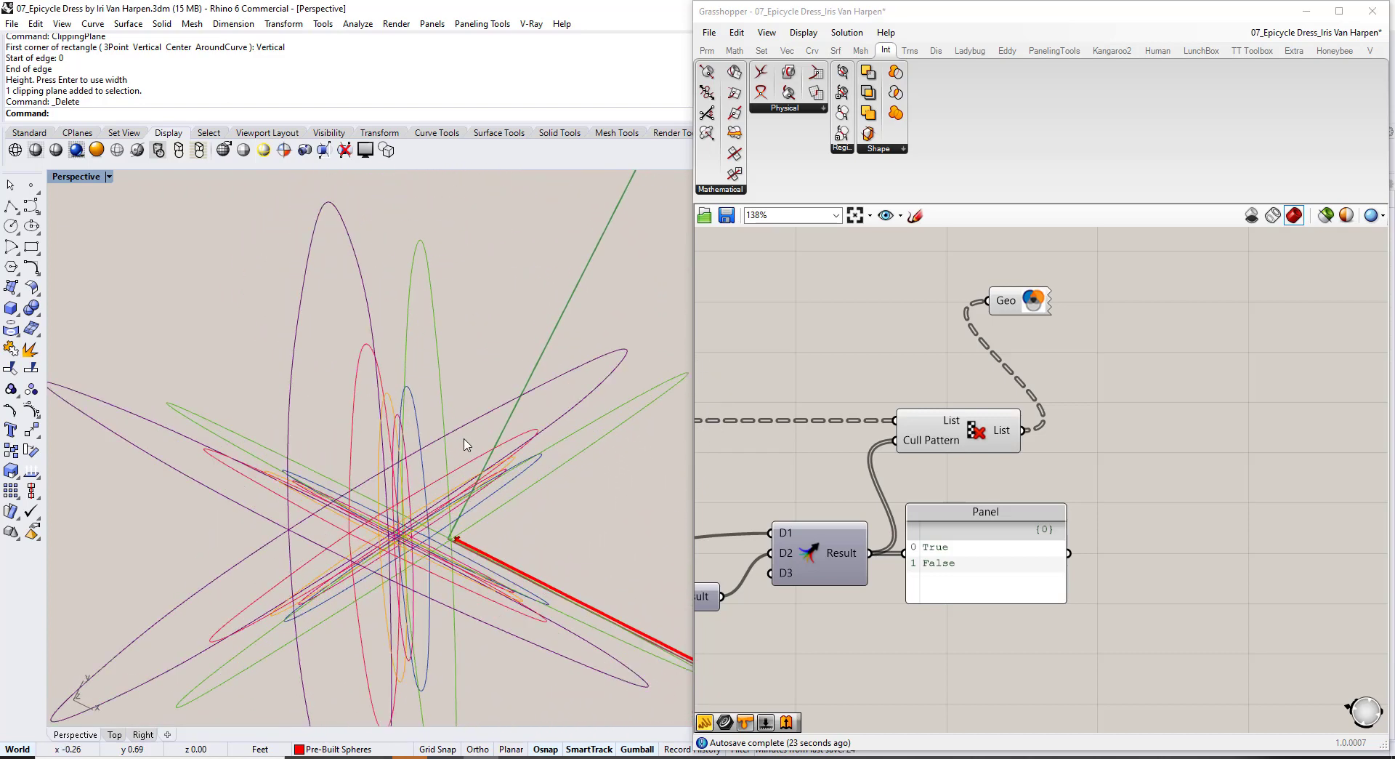
pyautogui.moveTo(457, 426); pyautogui.dragTo(505, 427, button='right')
# Show the Trim Tree preview to compare the full set of intersection curves with the culled ones, and hide it again.
pyautogui.moveTo(802, 423); pyautogui.dragTo(1240, 358, button='right')
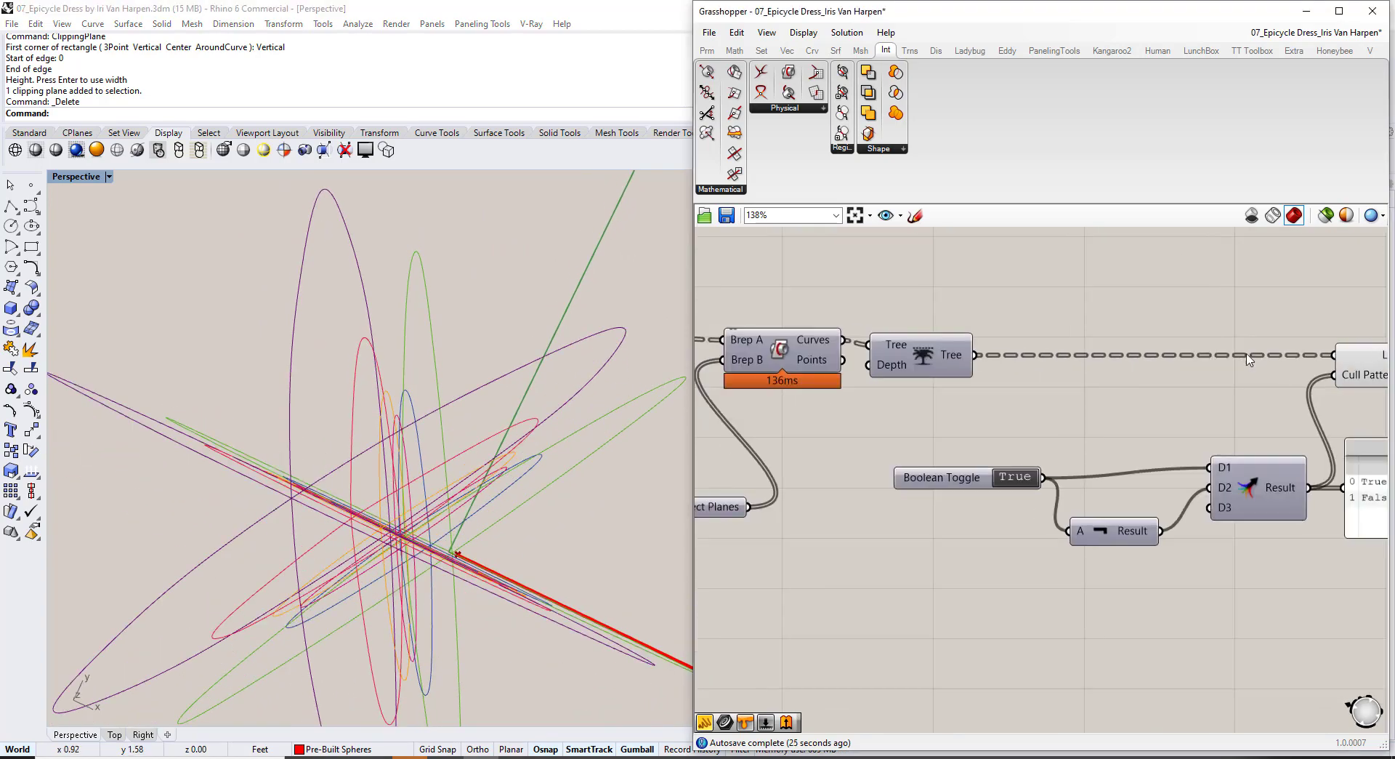
pyautogui.scroll(-3, 1235, 358)
pyautogui.click(1043, 364)
pyautogui.click(1045, 306)
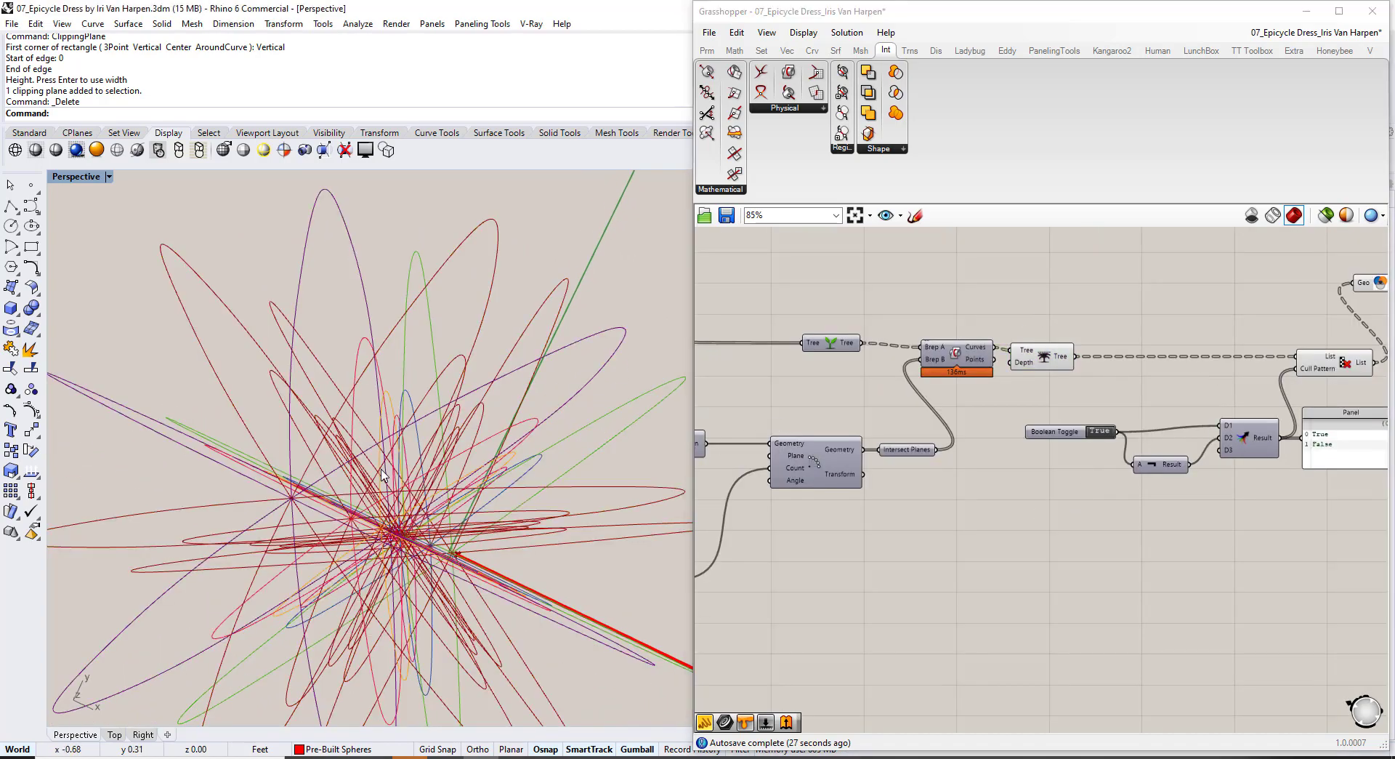
pyautogui.moveTo(436, 465); pyautogui.dragTo(556, 429, button='right')
pyautogui.moveTo(564, 435); pyautogui.dragTo(404, 351, button='right')
pyautogui.click(1047, 357)
pyautogui.hotkey('ctrl', 'q')
pyautogui.click(1010, 290)
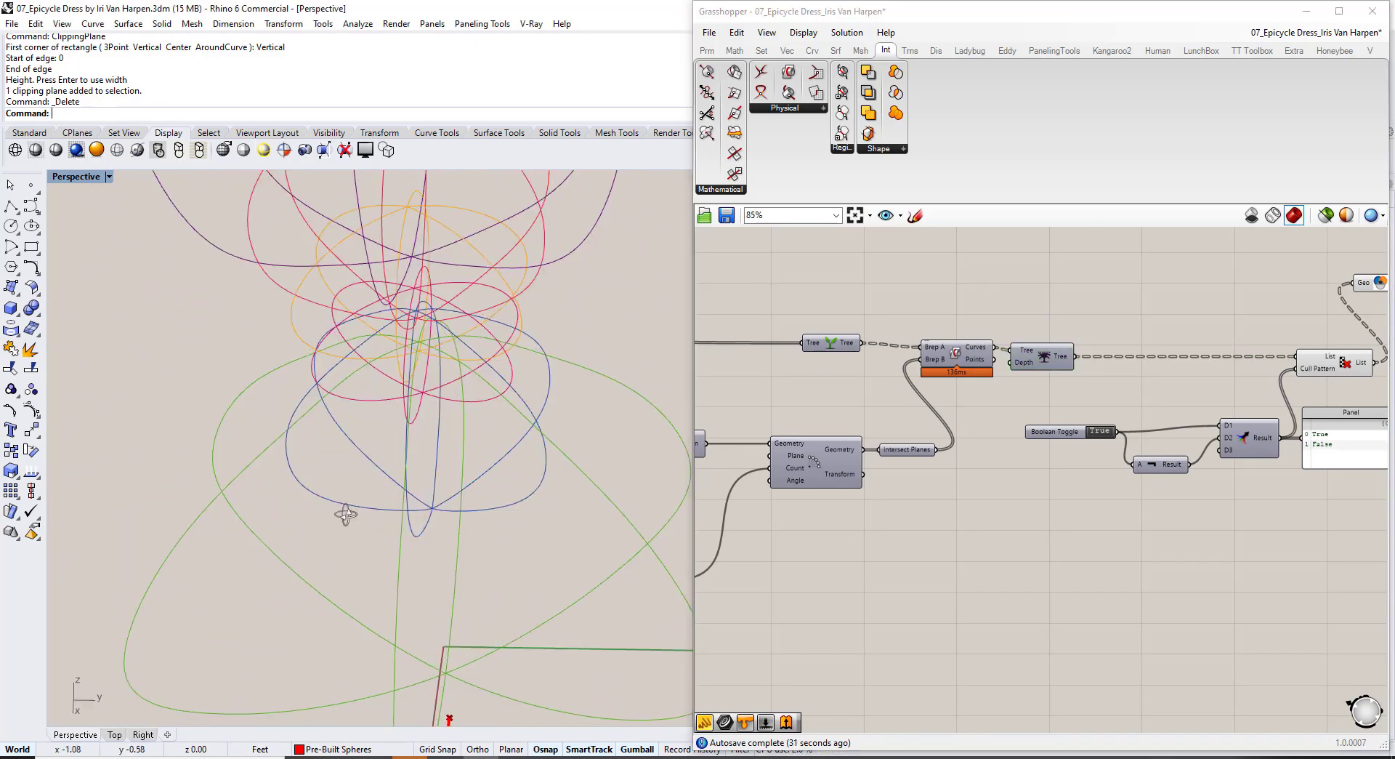
# Examine the coloured curves of each sphere and compare them with the dress photo on Instagram in the browser.
pyautogui.moveTo(346, 514); pyautogui.dragTo(289, 488, button='right')
pyautogui.scroll(-3, 289, 489)
pyautogui.keyDown('shift'); pyautogui.moveTo(342, 561); pyautogui.dragTo(325, 466, button='right'); pyautogui.keyUp('shift')
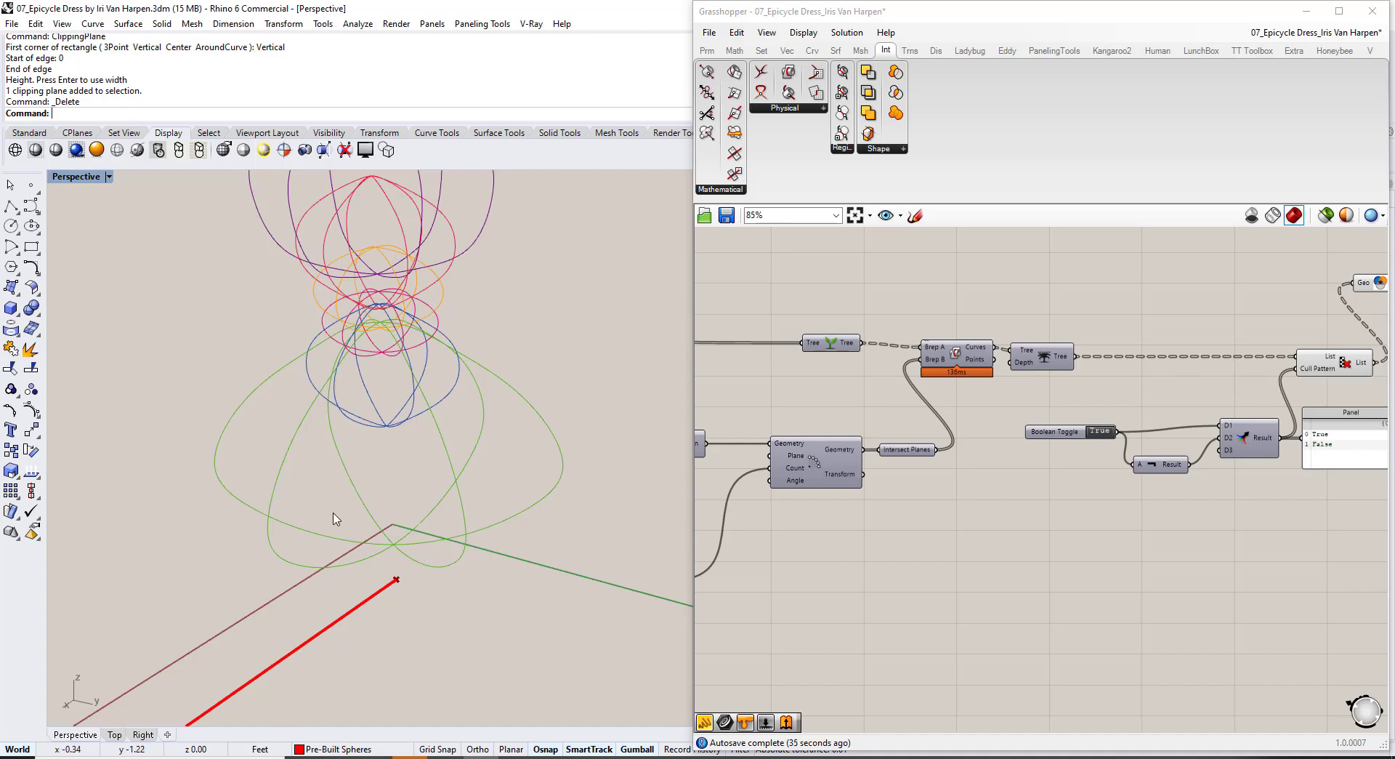
pyautogui.moveTo(444, 528); pyautogui.dragTo(421, 476, button='right')
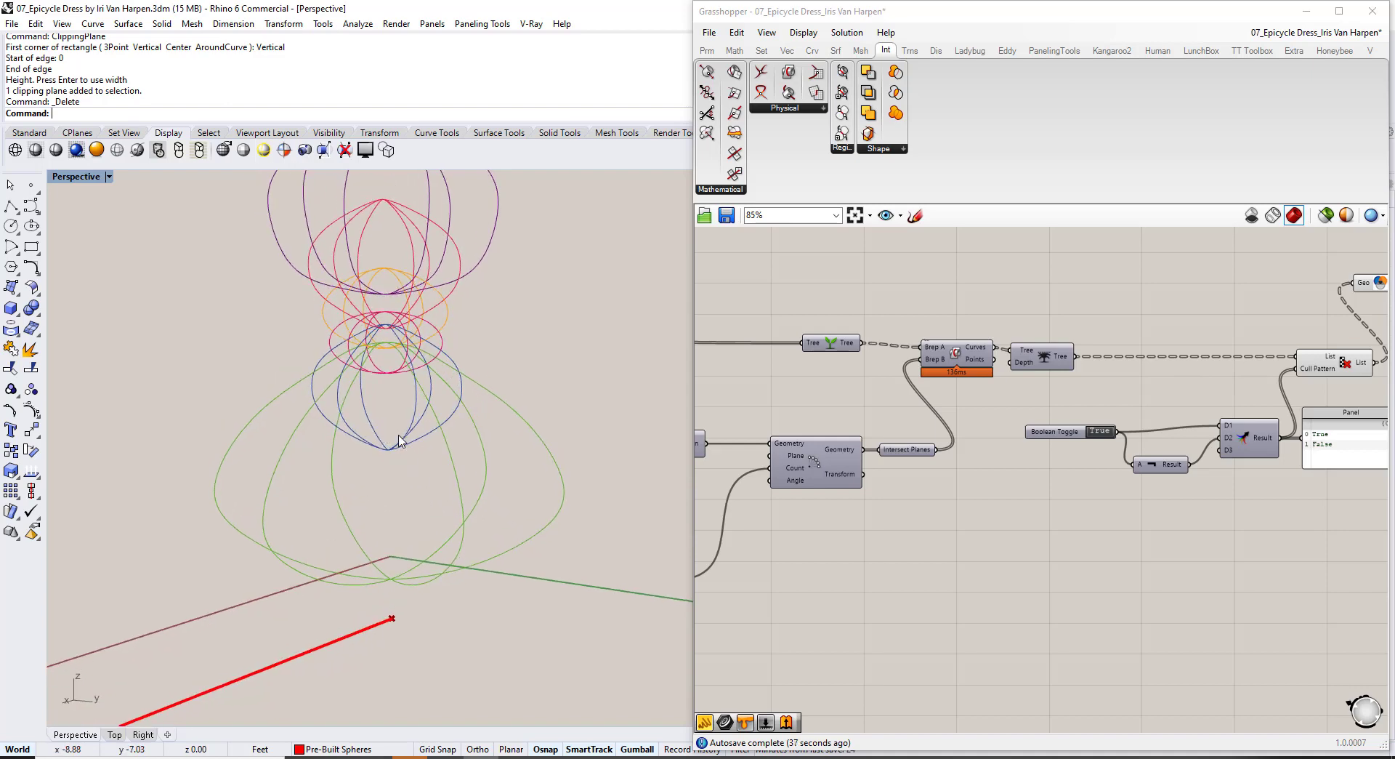
pyautogui.moveTo(440, 403); pyautogui.dragTo(465, 535, button='right')
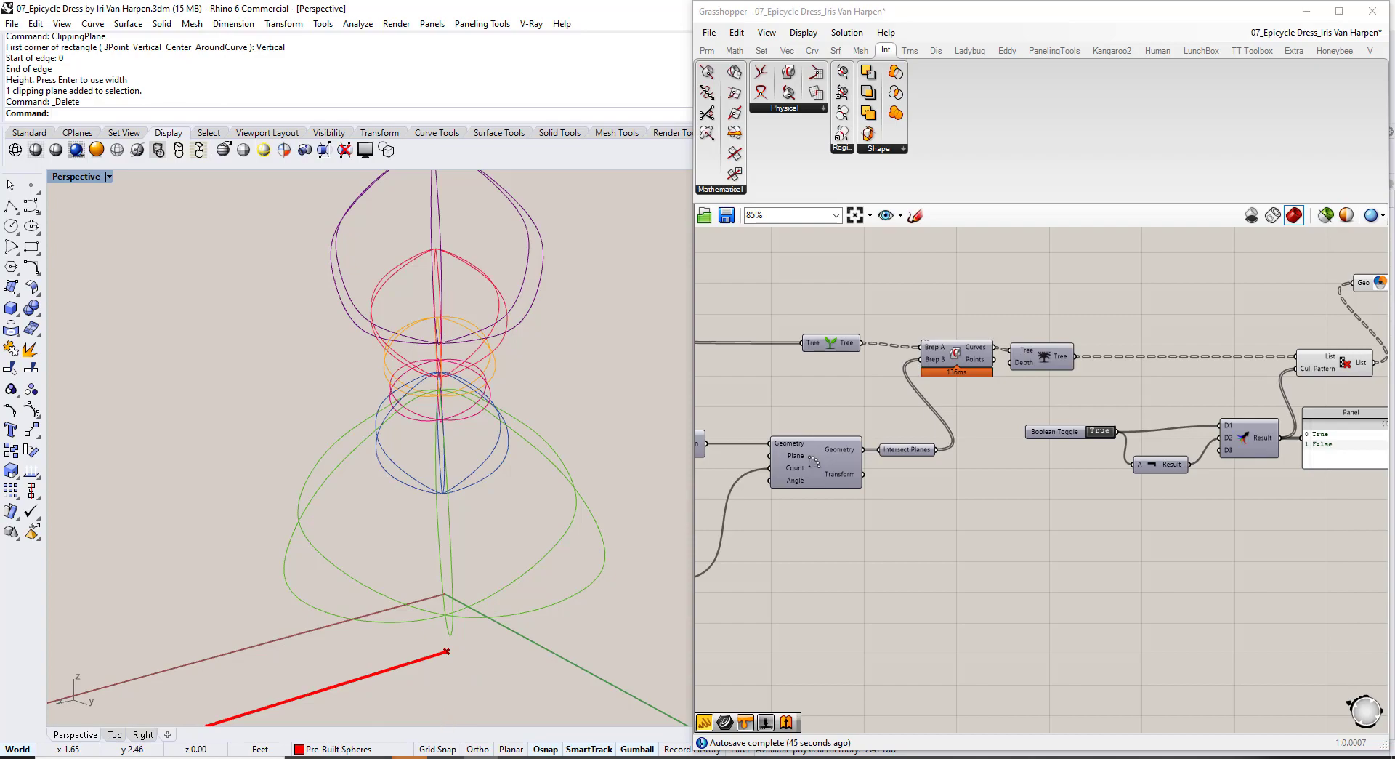
pyautogui.click(421, 698)
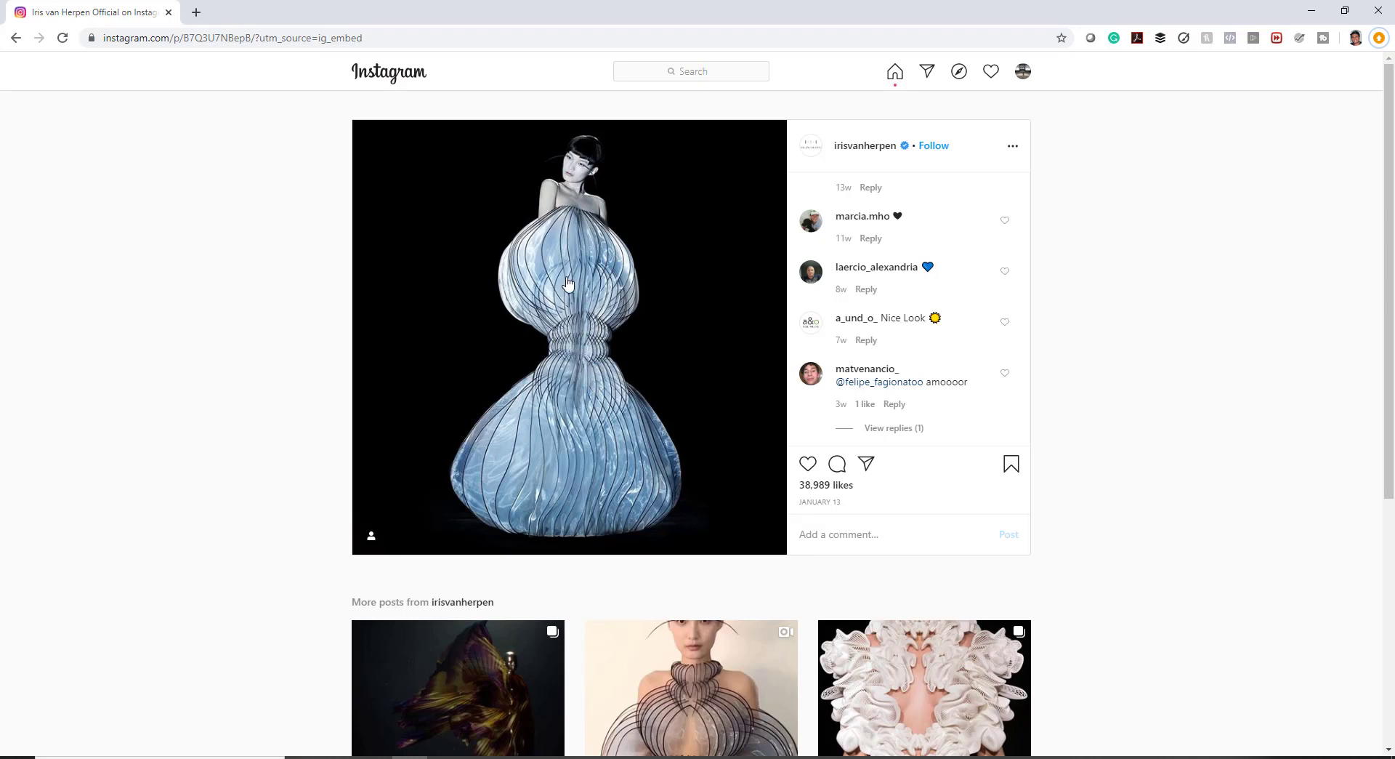
pyautogui.click(410, 757)
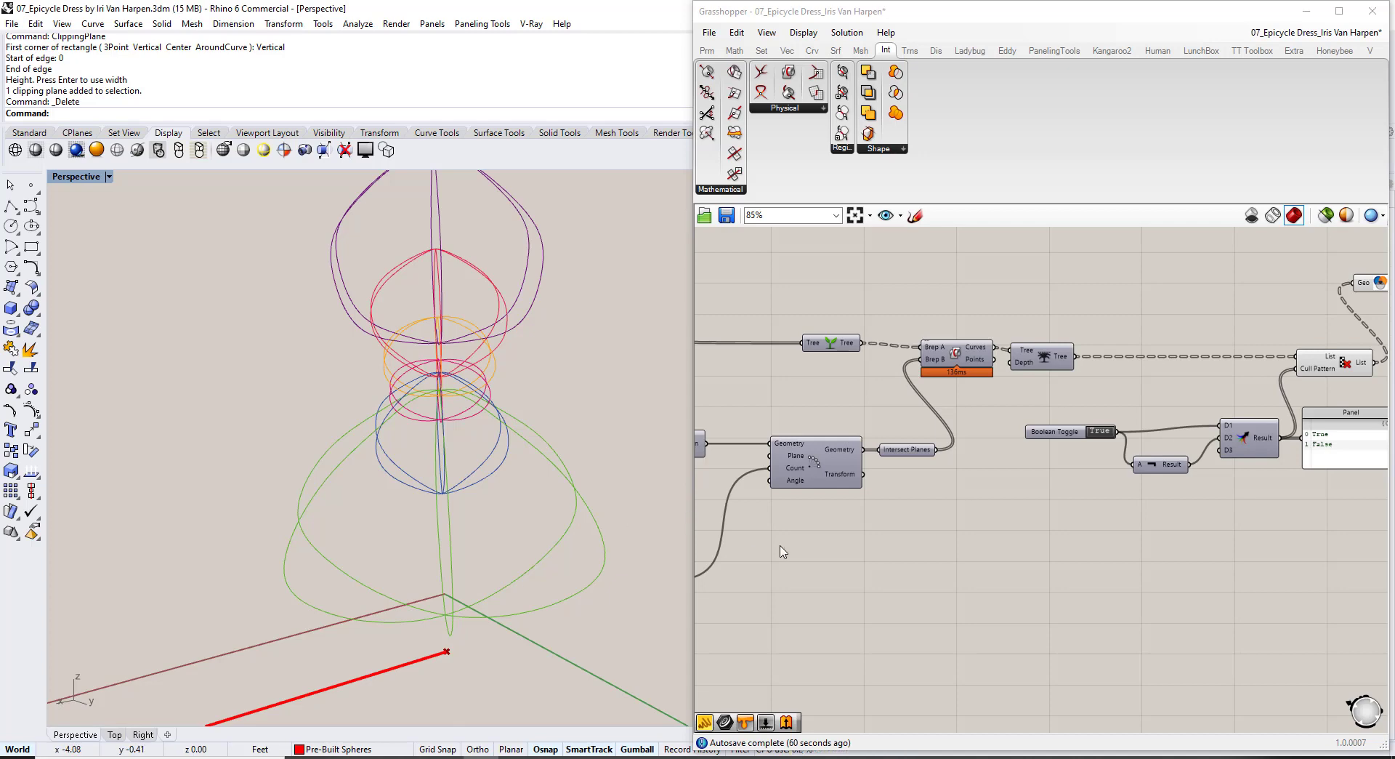
# Examine the Boolean pattern in the panel connected to the Merge component.
pyautogui.moveTo(1249, 400); pyautogui.dragTo(1119, 395, button='right')
pyautogui.scroll(2, 1118, 394)
pyautogui.moveTo(1183, 427); pyautogui.dragTo(1065, 419, button='right')
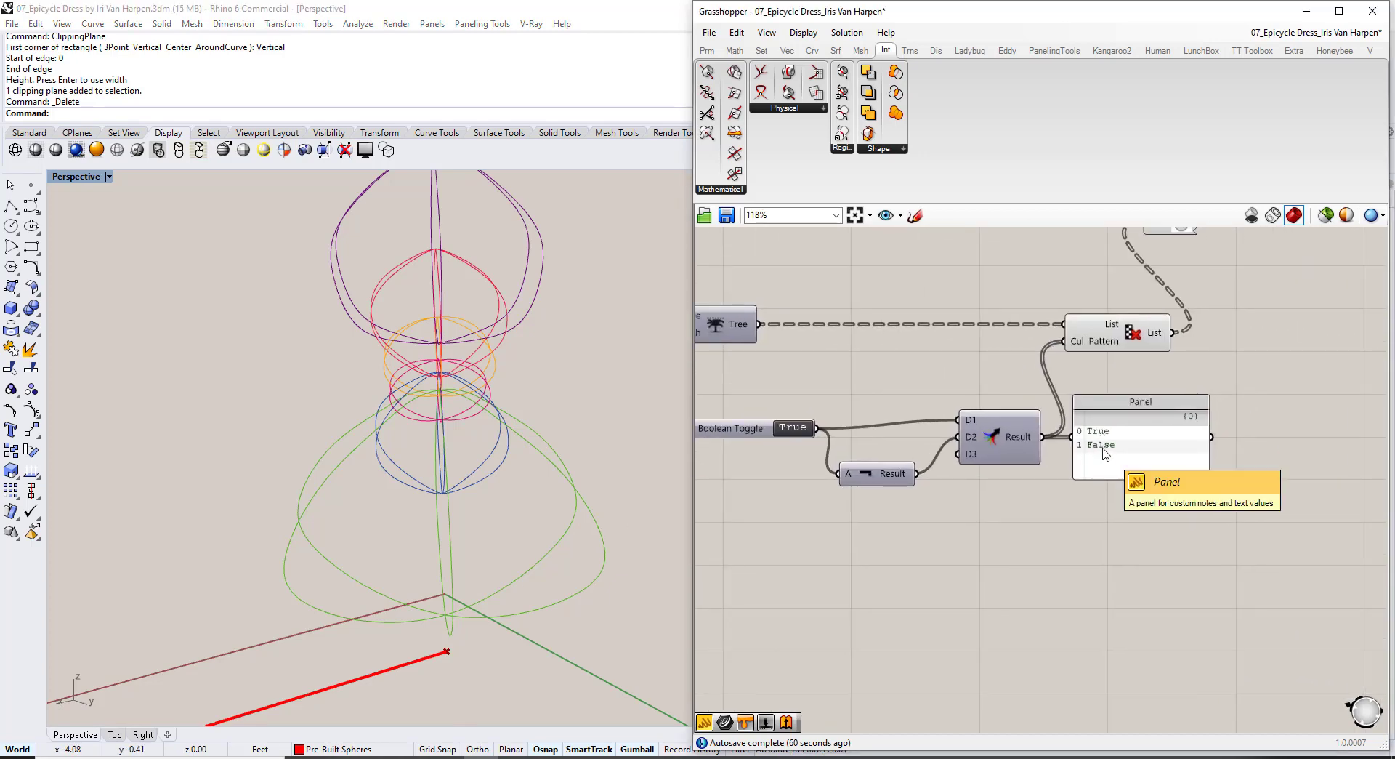
pyautogui.scroll(3, 1106, 453)
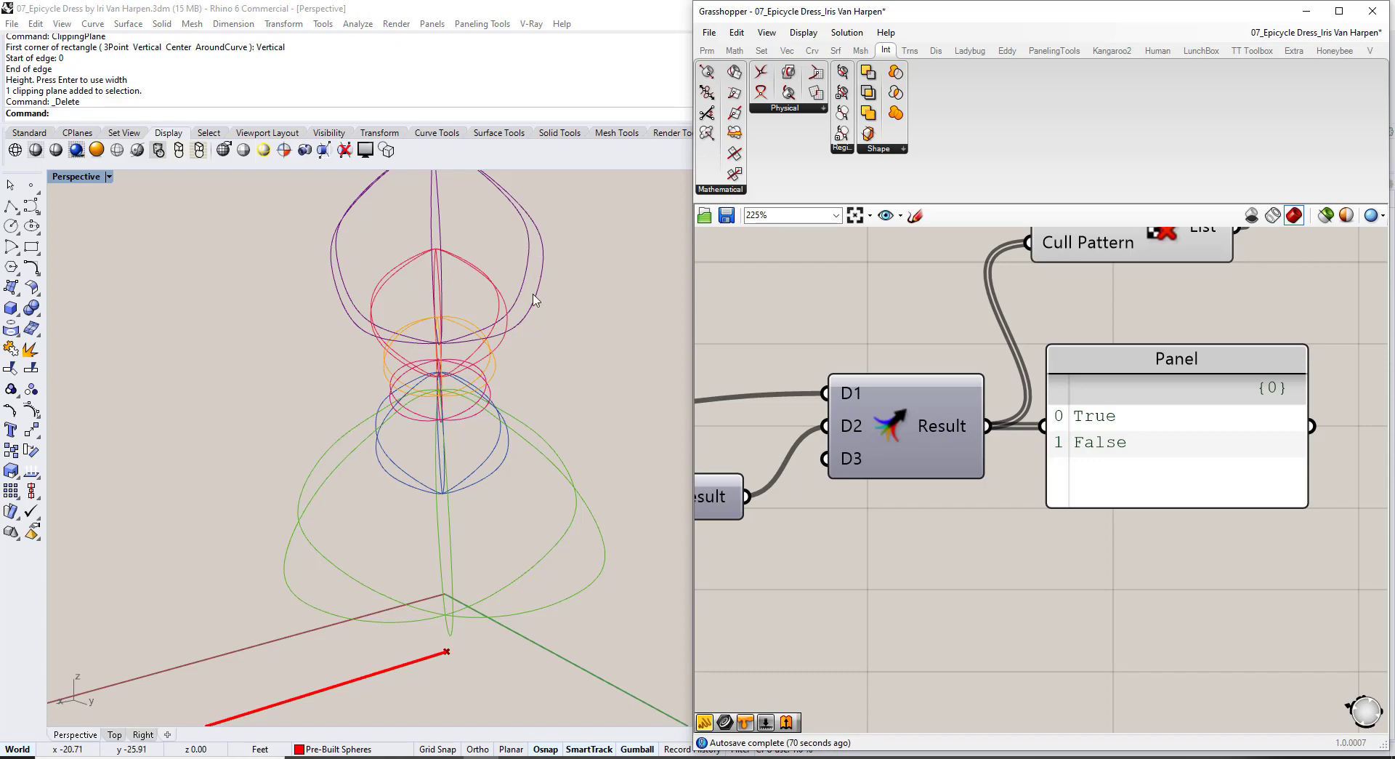
pyautogui.scroll(-4, 865, 312)
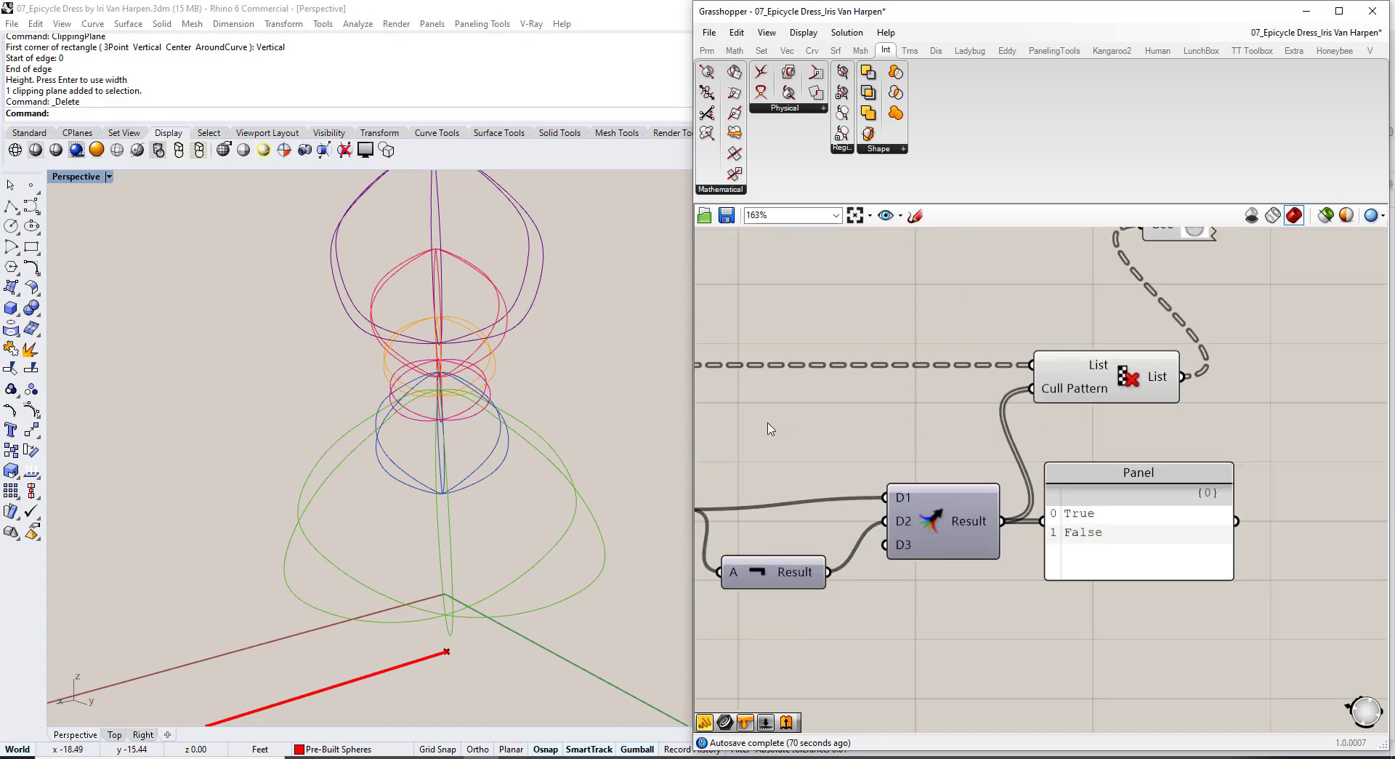
# Add a panel beside the Trim Tree component, connect the Tree output to it, and lengthen it to list several branches of curves.
pyautogui.doubleClick(863, 292)
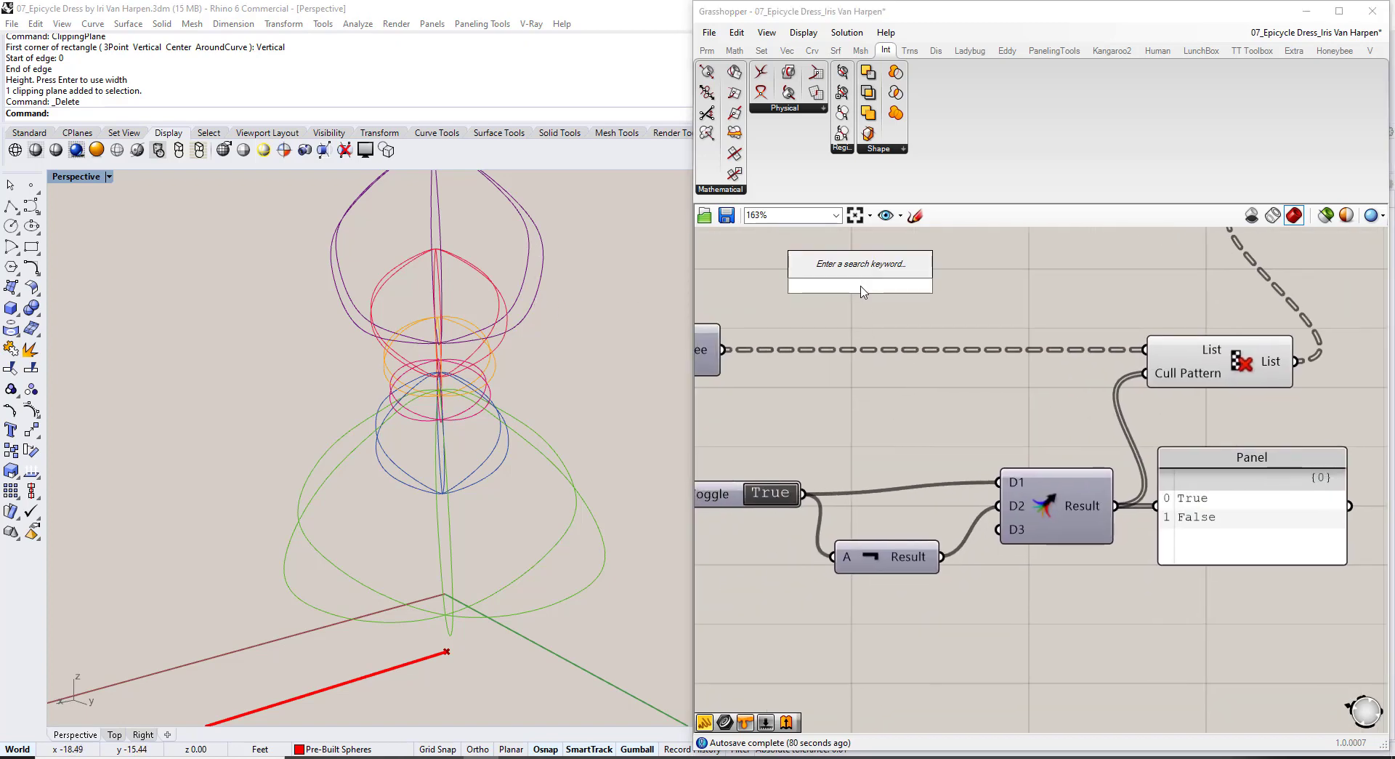
pyautogui.write('//')
pyautogui.press('Return')
pyautogui.moveTo(820, 289); pyautogui.dragTo(885, 295, button='right')
pyautogui.moveTo(789, 355); pyautogui.dragTo(819, 300)
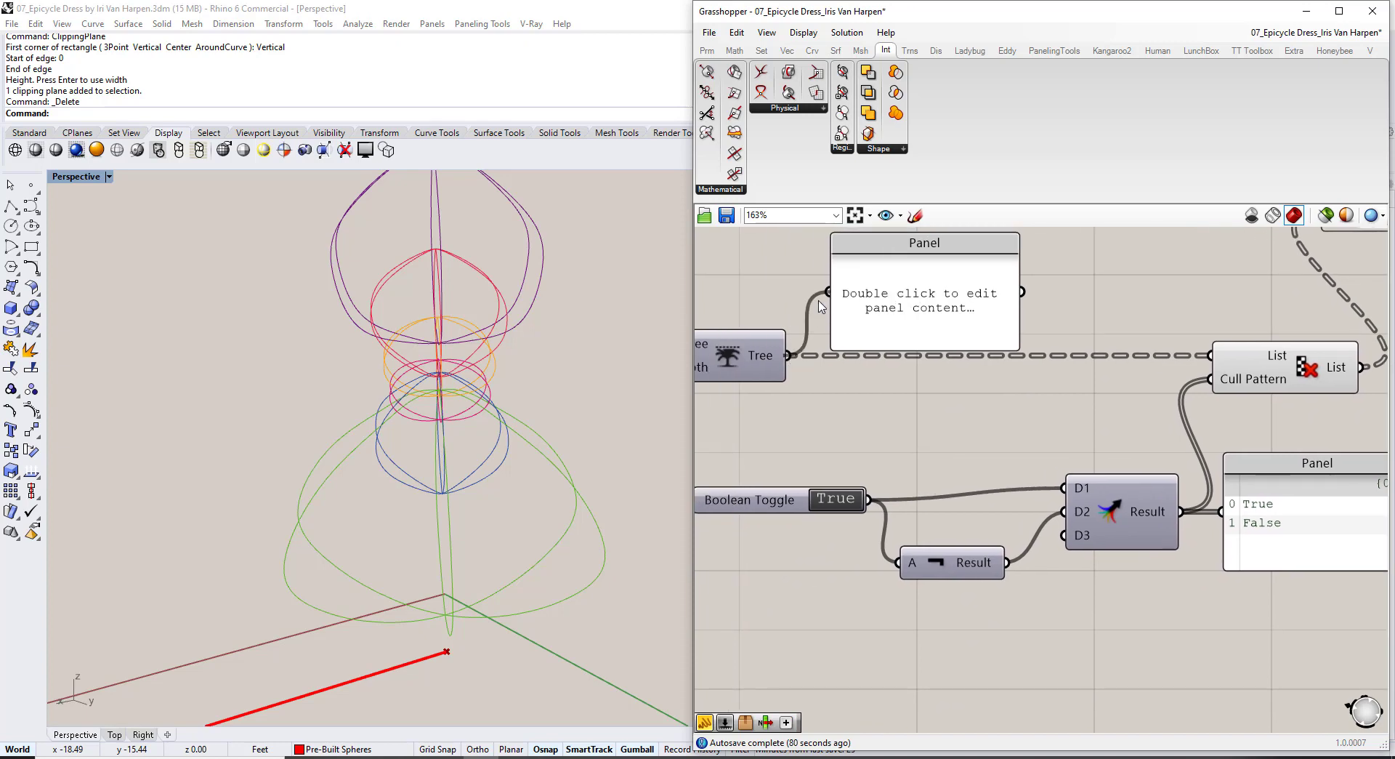
pyautogui.scroll(-3, 820, 305)
pyautogui.moveTo(821, 350); pyautogui.dragTo(821, 711)
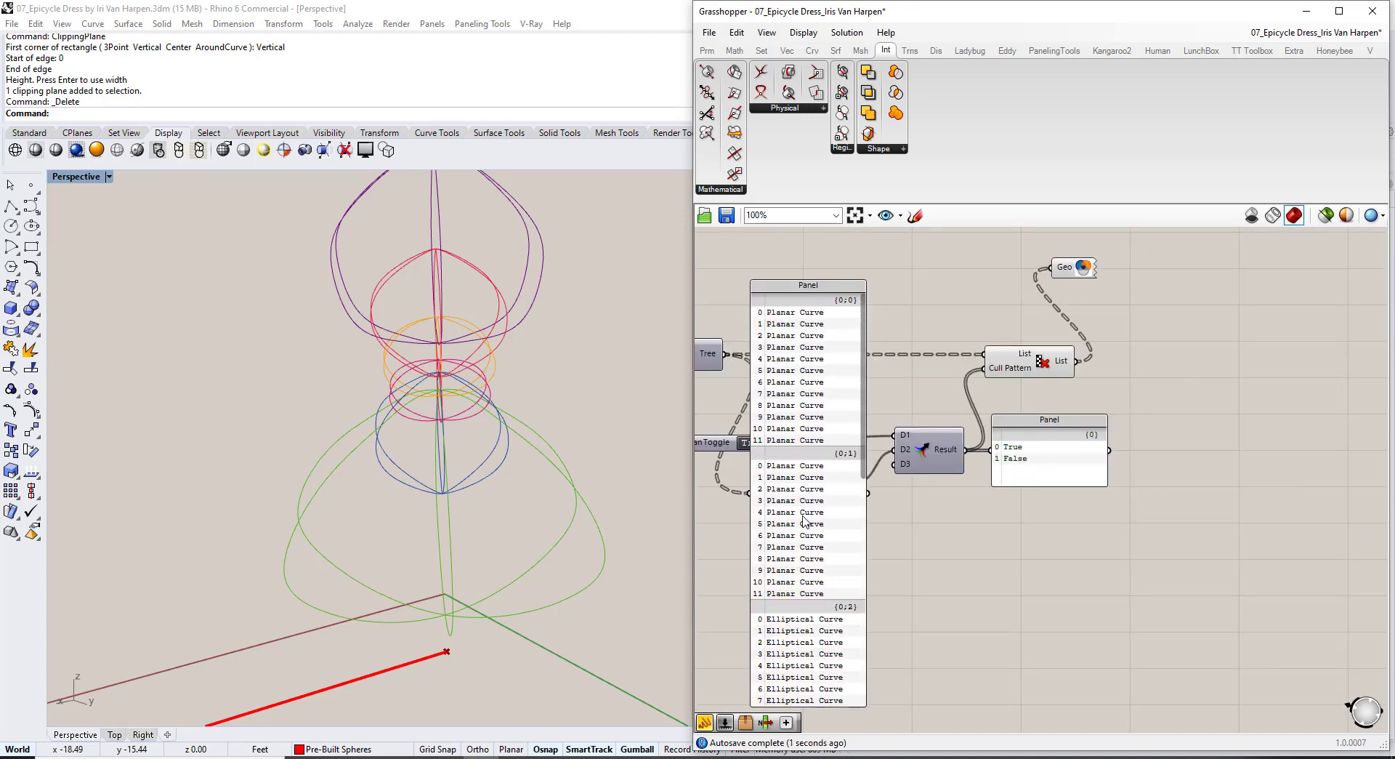
# Check the remaining curve branches through {0;5} in the Trim Tree panel and delete the panel.
pyautogui.moveTo(875, 378); pyautogui.dragTo(886, 357, button='right')
pyautogui.moveTo(873, 302); pyautogui.dragTo(872, 541)
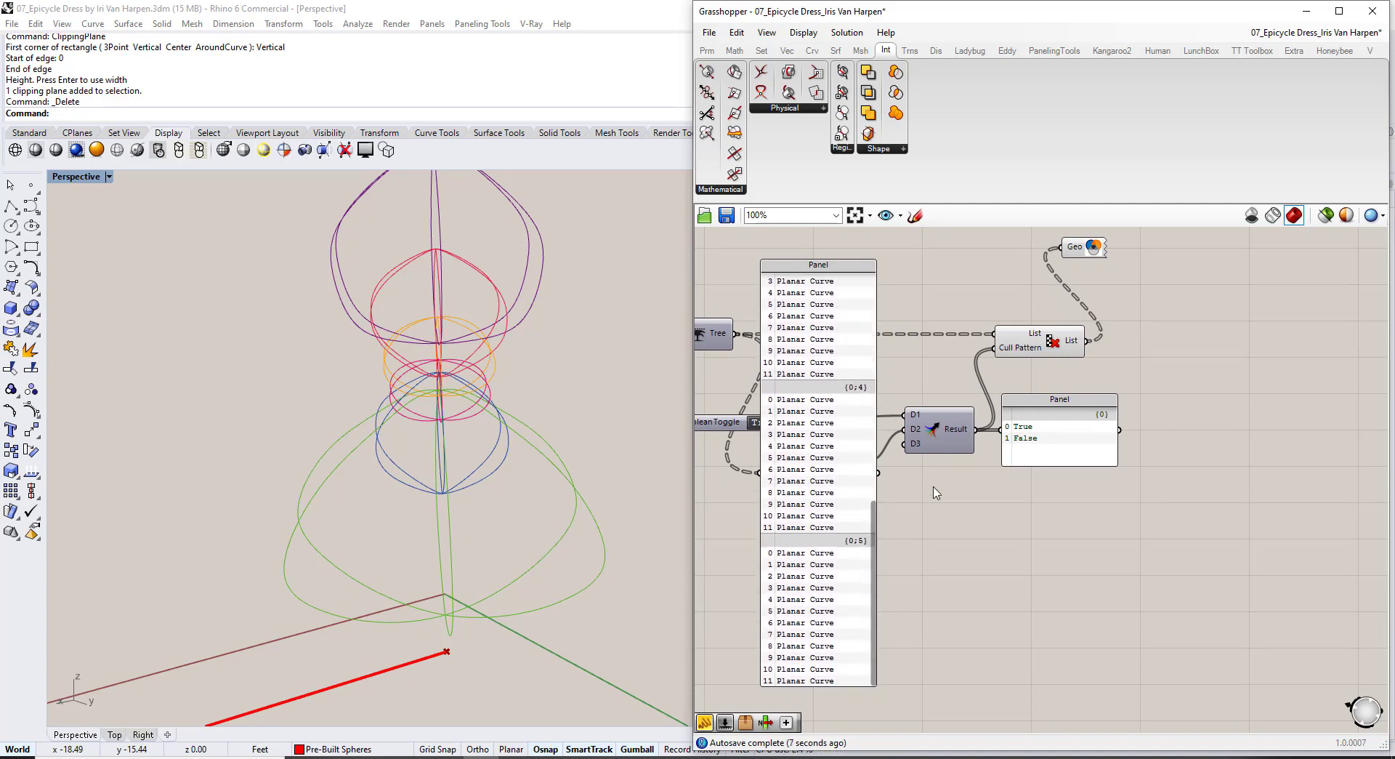
pyautogui.click(838, 439)
pyautogui.press('Delete')
pyautogui.scroll(2, 1000, 455)
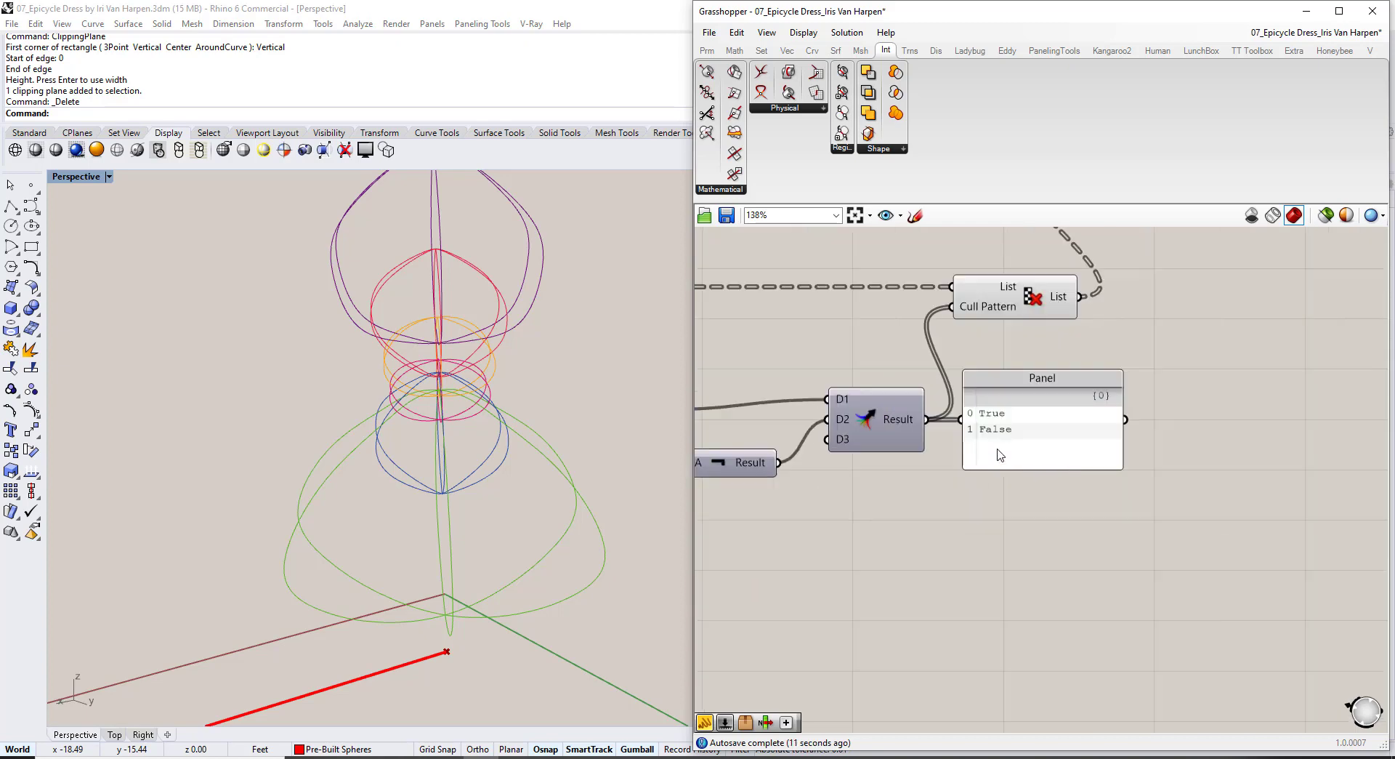
pyautogui.moveTo(1016, 474); pyautogui.dragTo(955, 430, button='right')
pyautogui.doubleClick(1016, 473)
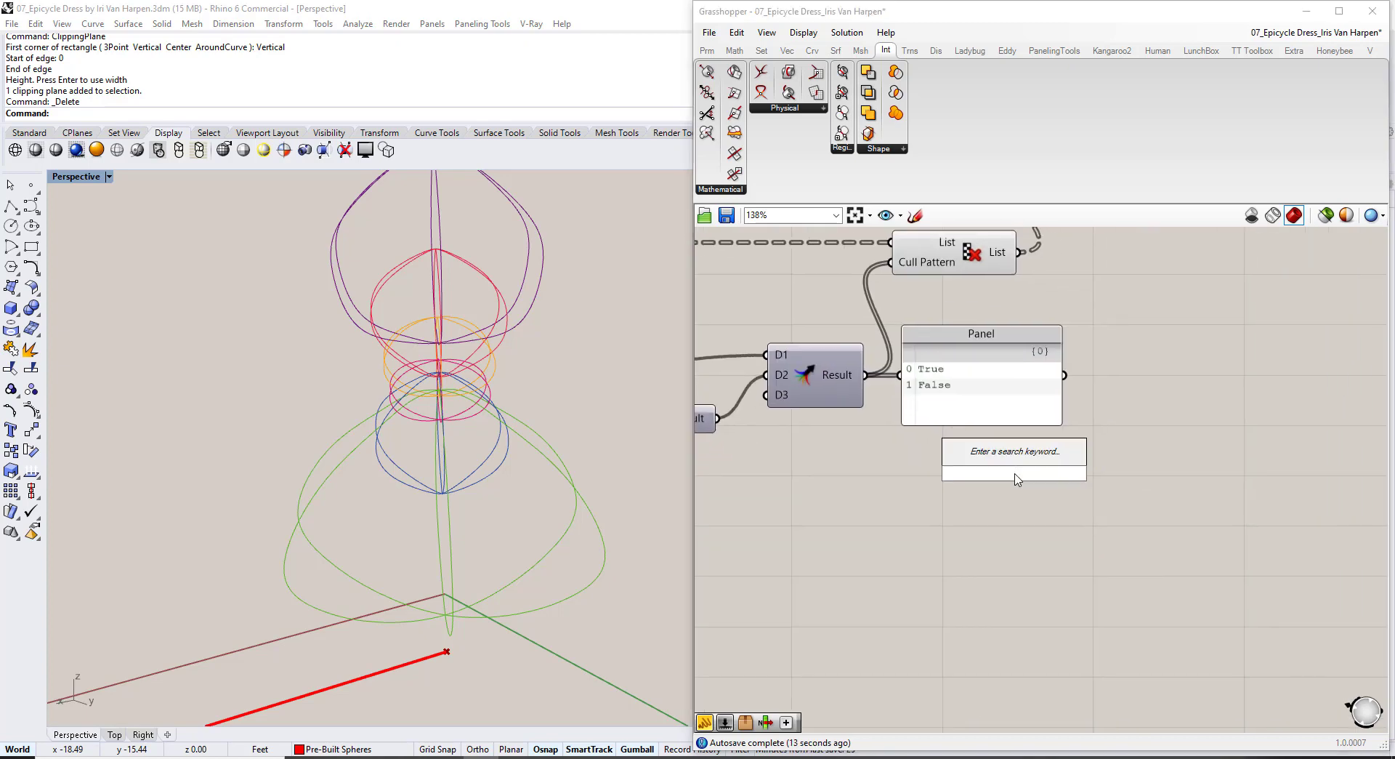
pyautogui.scroll(2, 1016, 393)
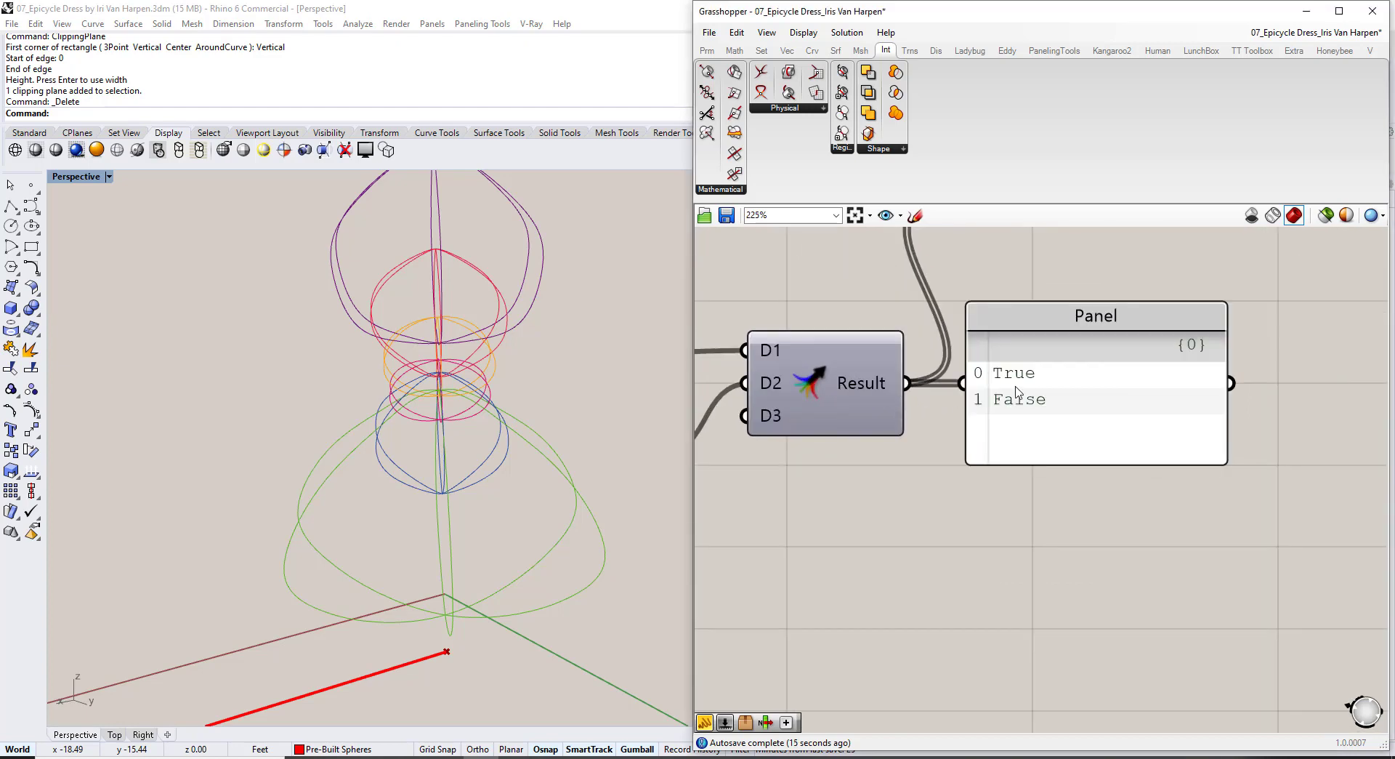
pyautogui.moveTo(781, 397); pyautogui.dragTo(898, 404, button='right')
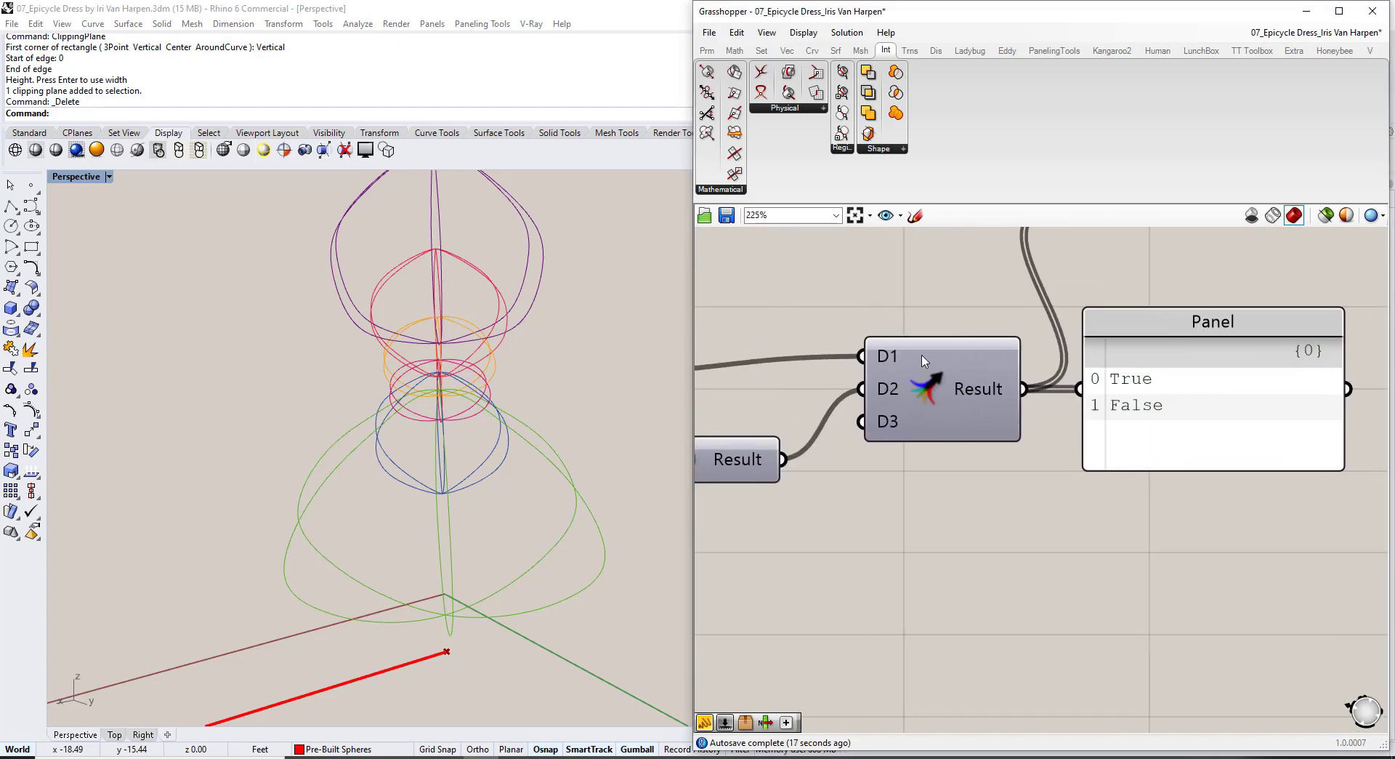
pyautogui.moveTo(968, 513); pyautogui.dragTo(961, 474, button='right')
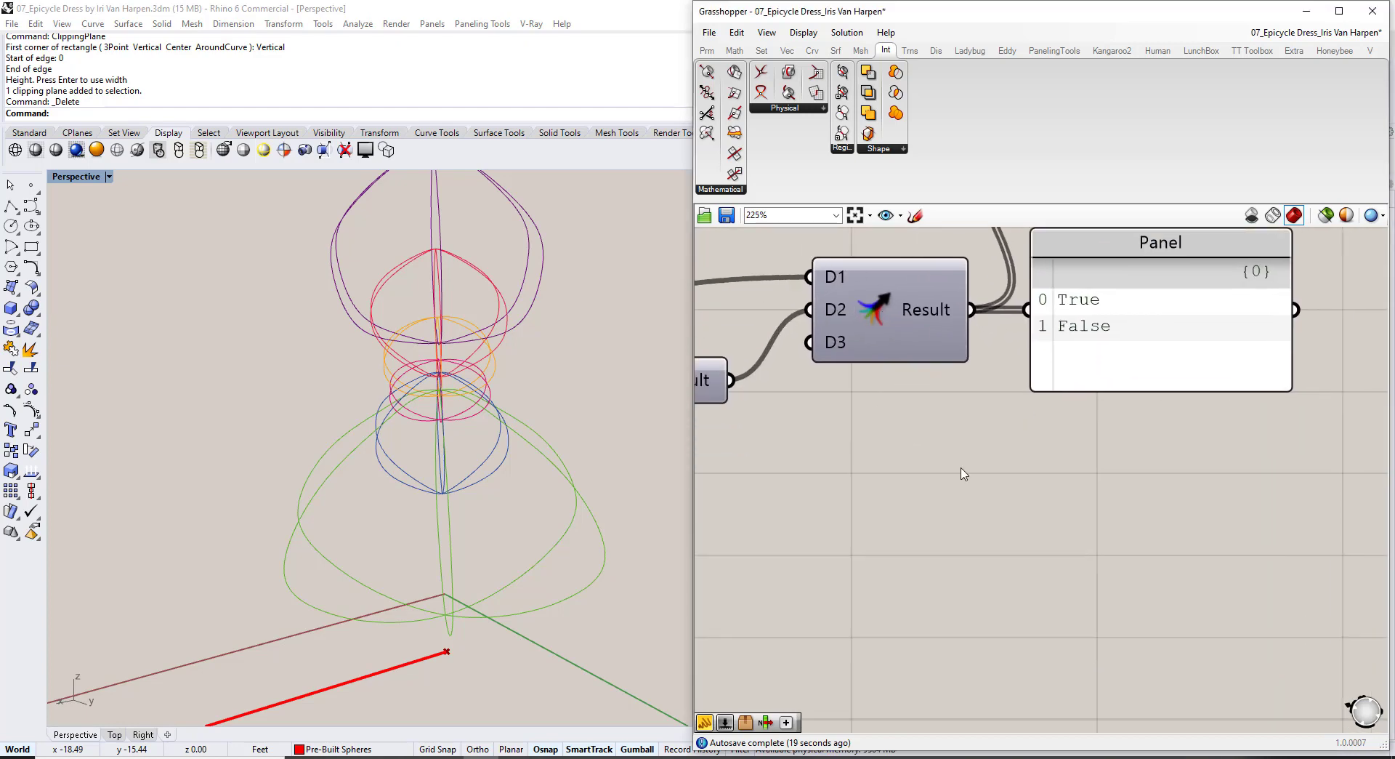
# Add an Entwine component below the Boolean pattern panel and connect the Merge Result to its Branch {0;0} input.
pyautogui.doubleClick(961, 473)
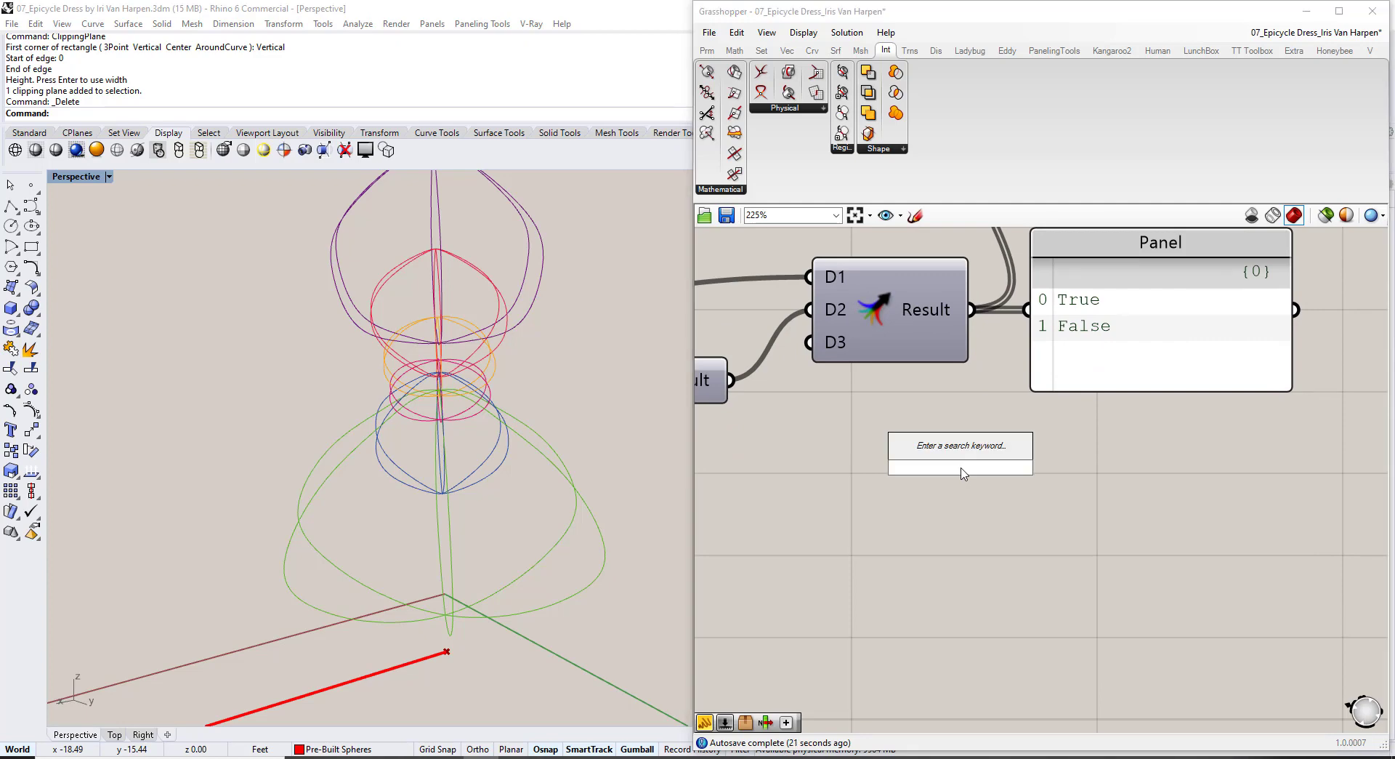
pyautogui.write('entwine')
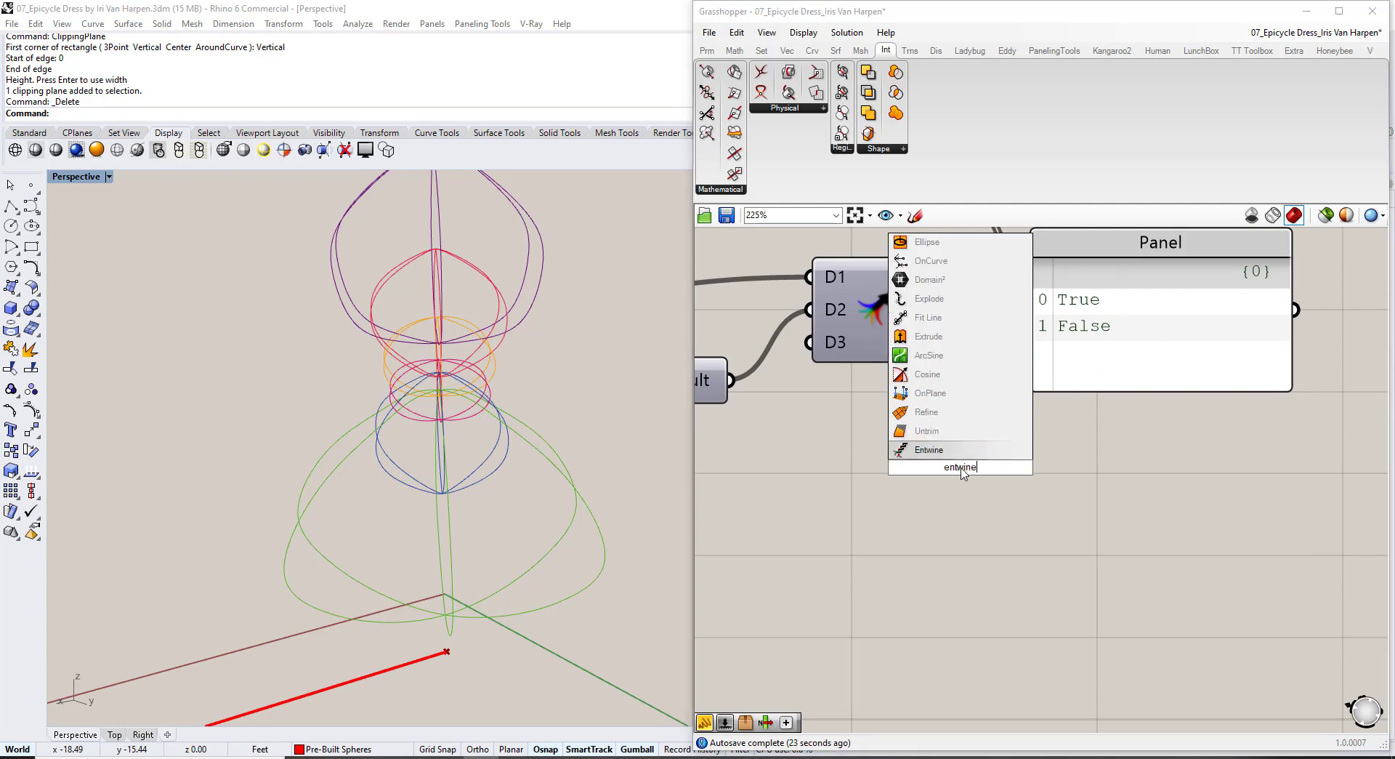
pyautogui.press('Return')
pyautogui.scroll(-2, 967, 465)
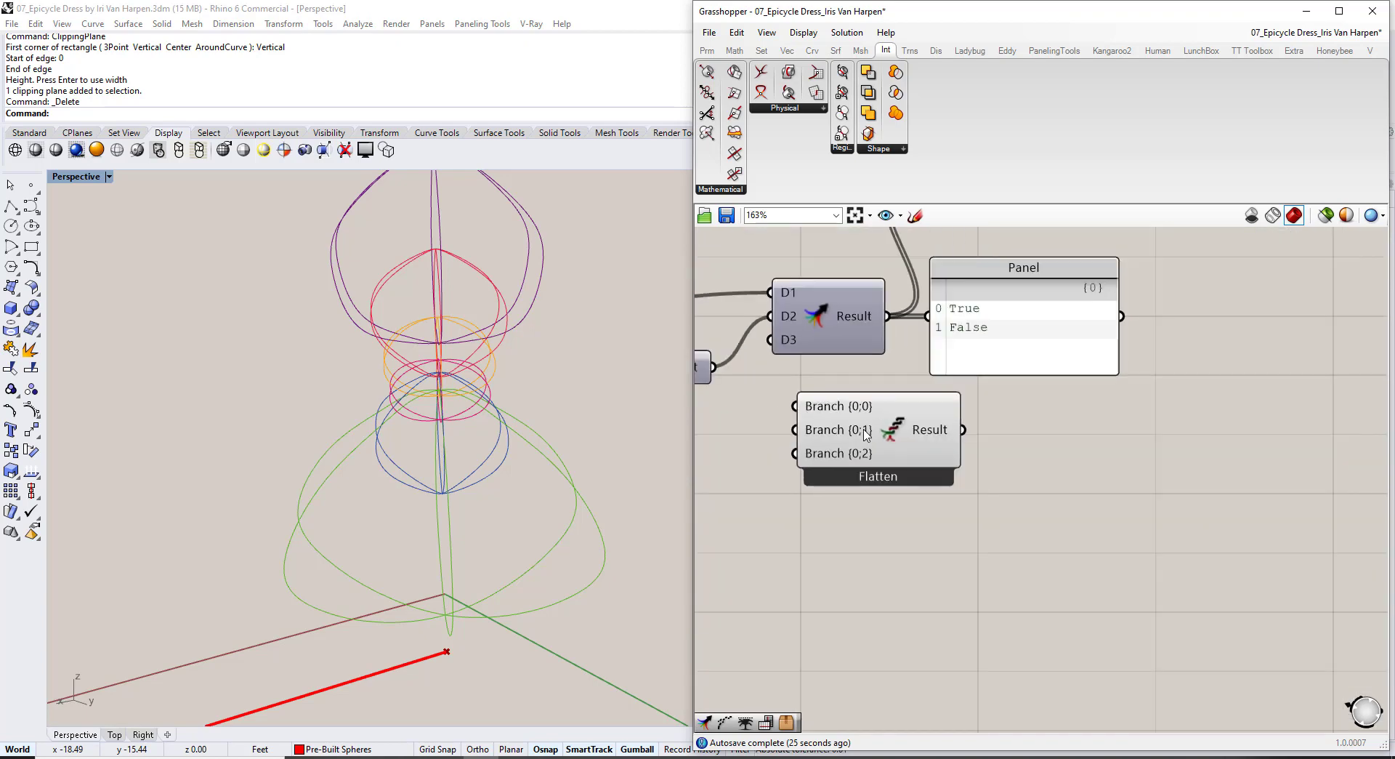
pyautogui.moveTo(872, 451); pyautogui.dragTo(977, 457)
pyautogui.moveTo(888, 316); pyautogui.dragTo(934, 430)
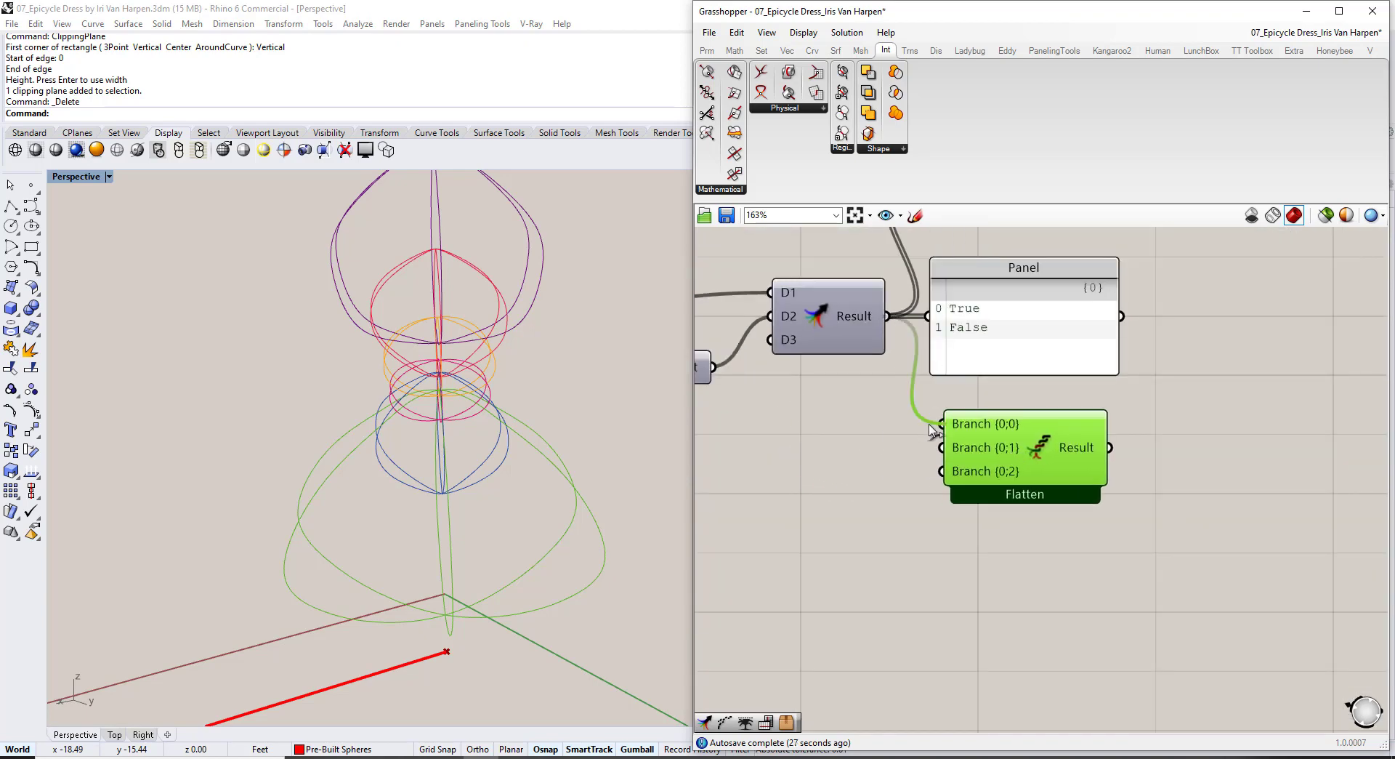
# Duplicate the Boolean pattern panel beside the Entwine component, connect the Entwine Result to it, and lengthen it.
pyautogui.moveTo(1015, 443); pyautogui.dragTo(849, 452, button='right')
pyautogui.click(841, 358)
pyautogui.keyDown('alt'); pyautogui.moveTo(841, 356); pyautogui.dragTo(1062, 435); pyautogui.keyUp('alt')
pyautogui.moveTo(944, 456); pyautogui.dragTo(1000, 440)
pyautogui.scroll(-3, 937, 393)
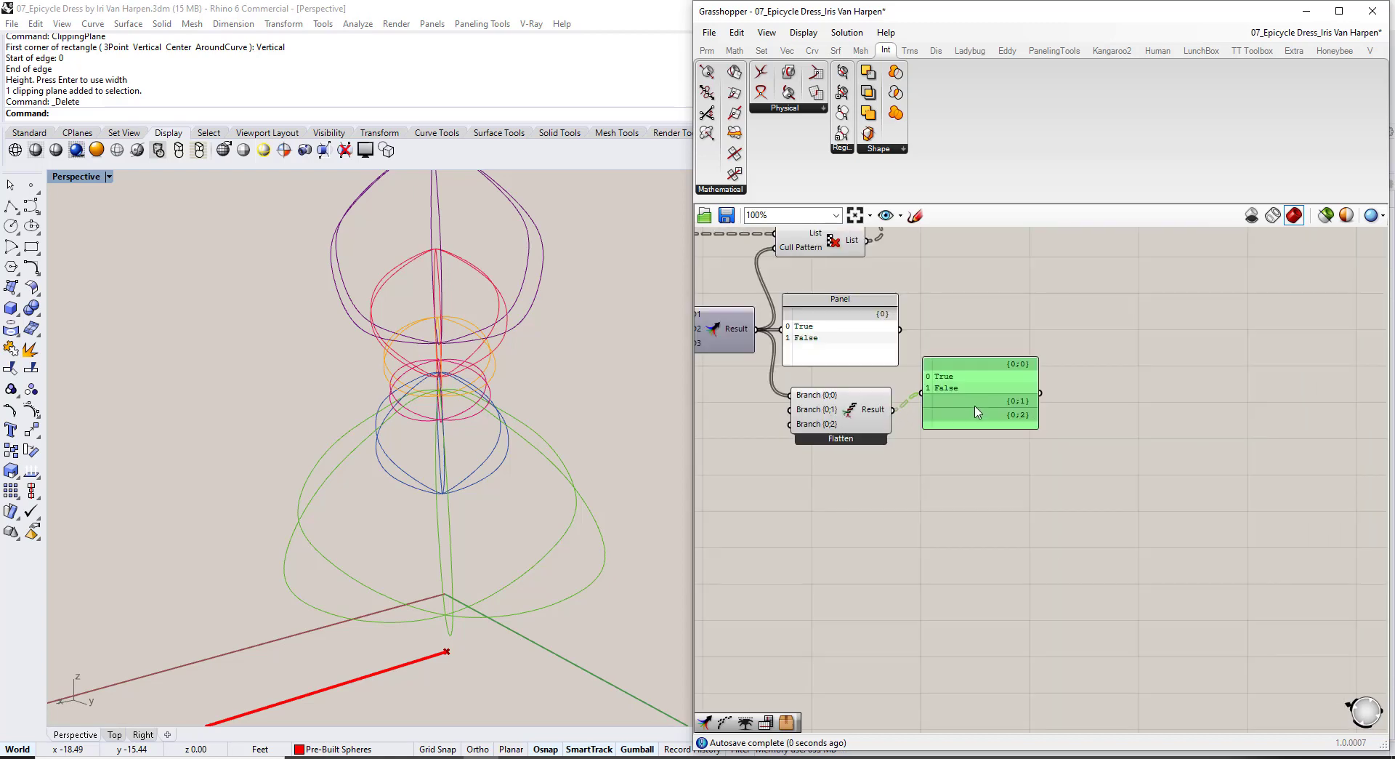
pyautogui.moveTo(1022, 432); pyautogui.dragTo(997, 379, button='right')
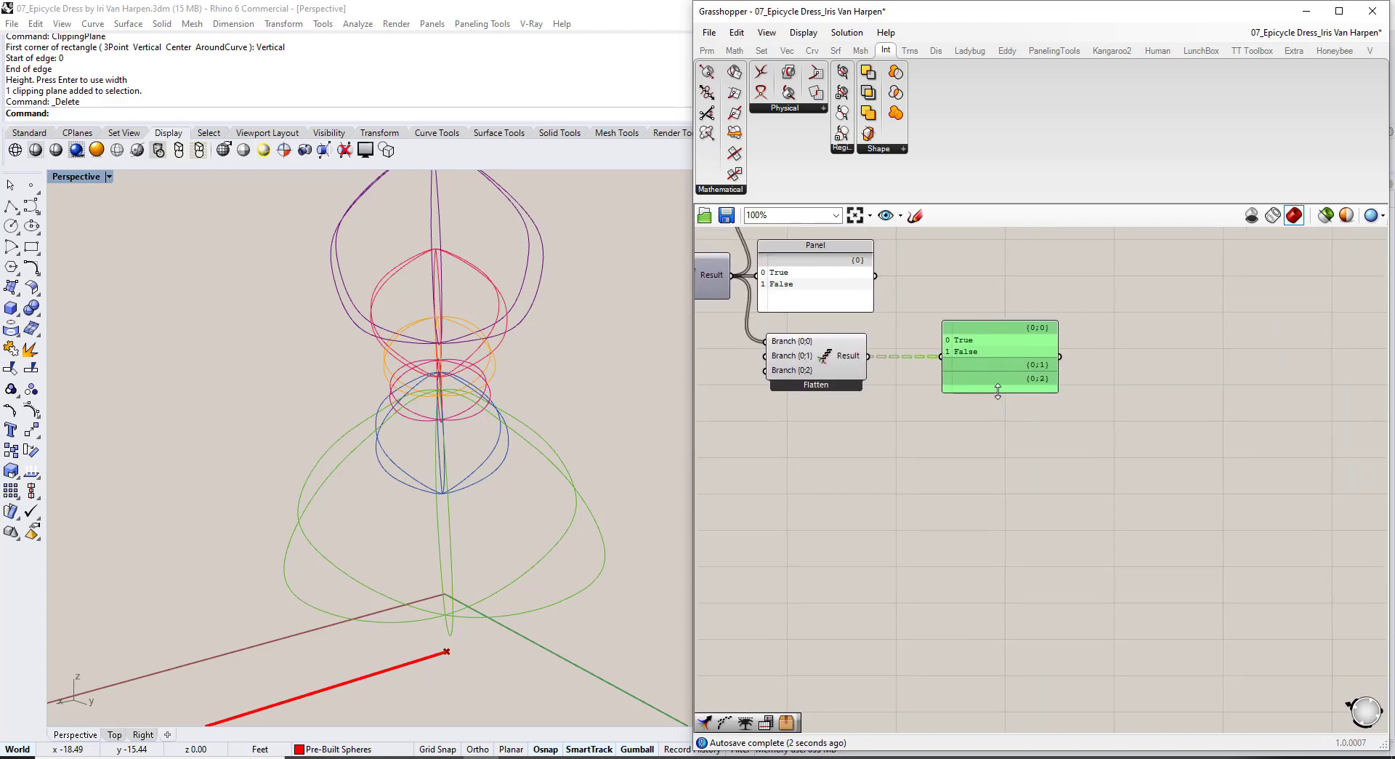
pyautogui.moveTo(997, 391); pyautogui.dragTo(999, 467)
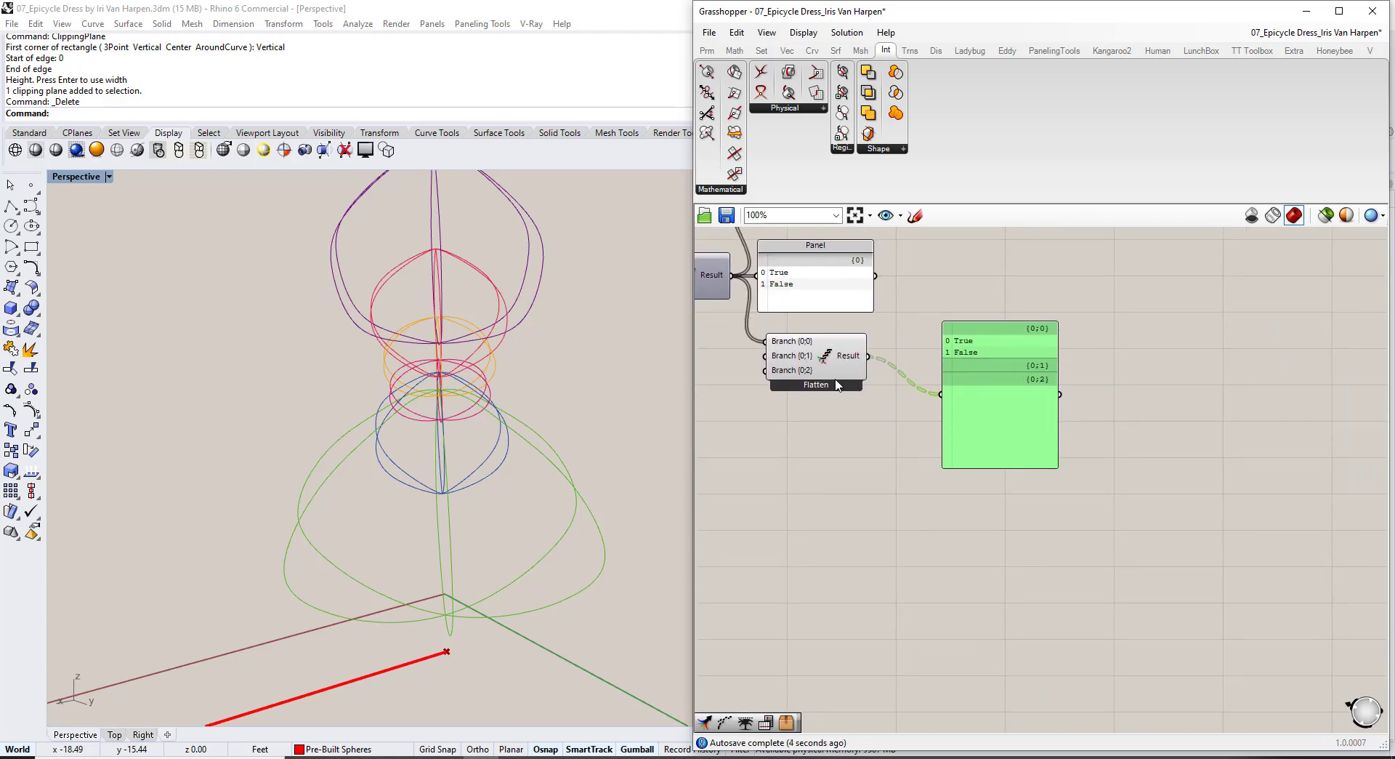
# Add three more branch inputs to the Entwine component, giving it branches {0;0} through {0;5}.
pyautogui.scroll(4, 786, 360)
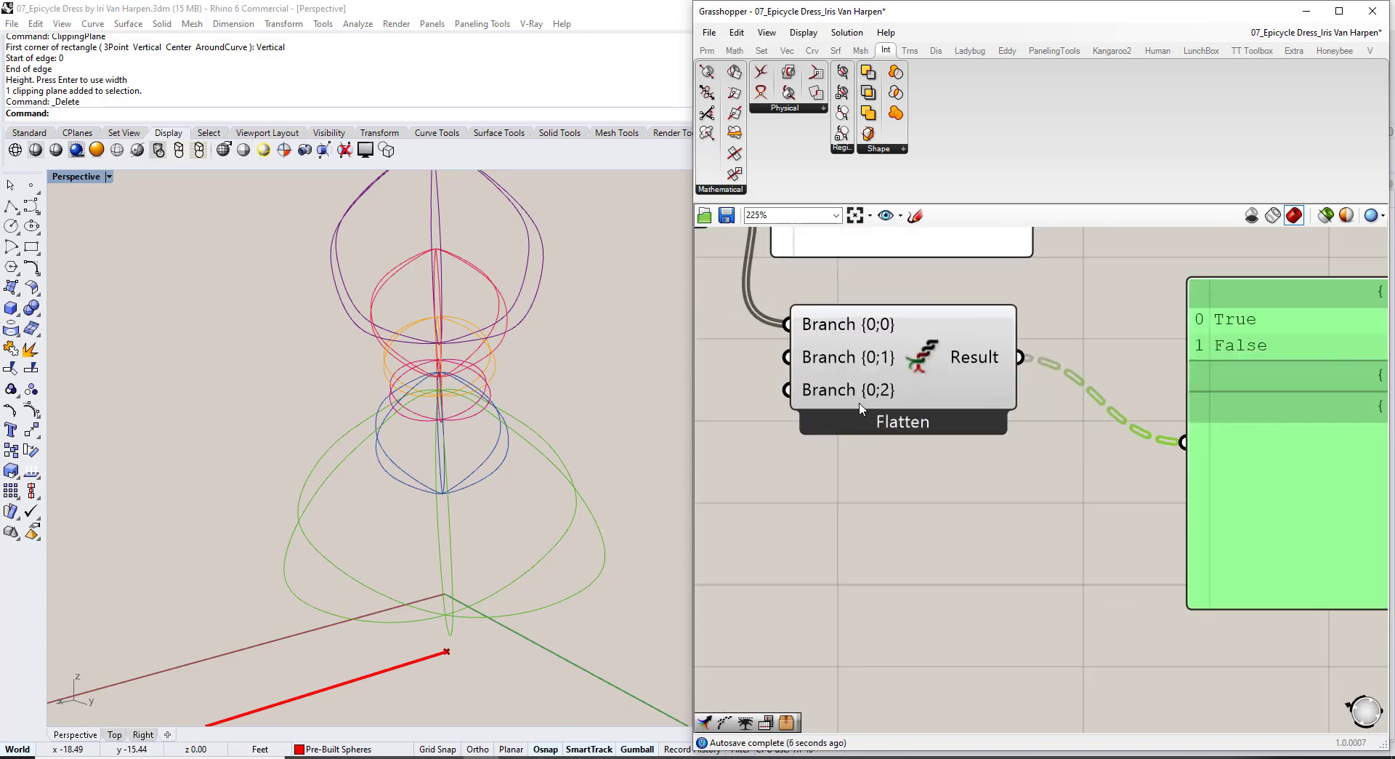
pyautogui.scroll(5, 869, 404)
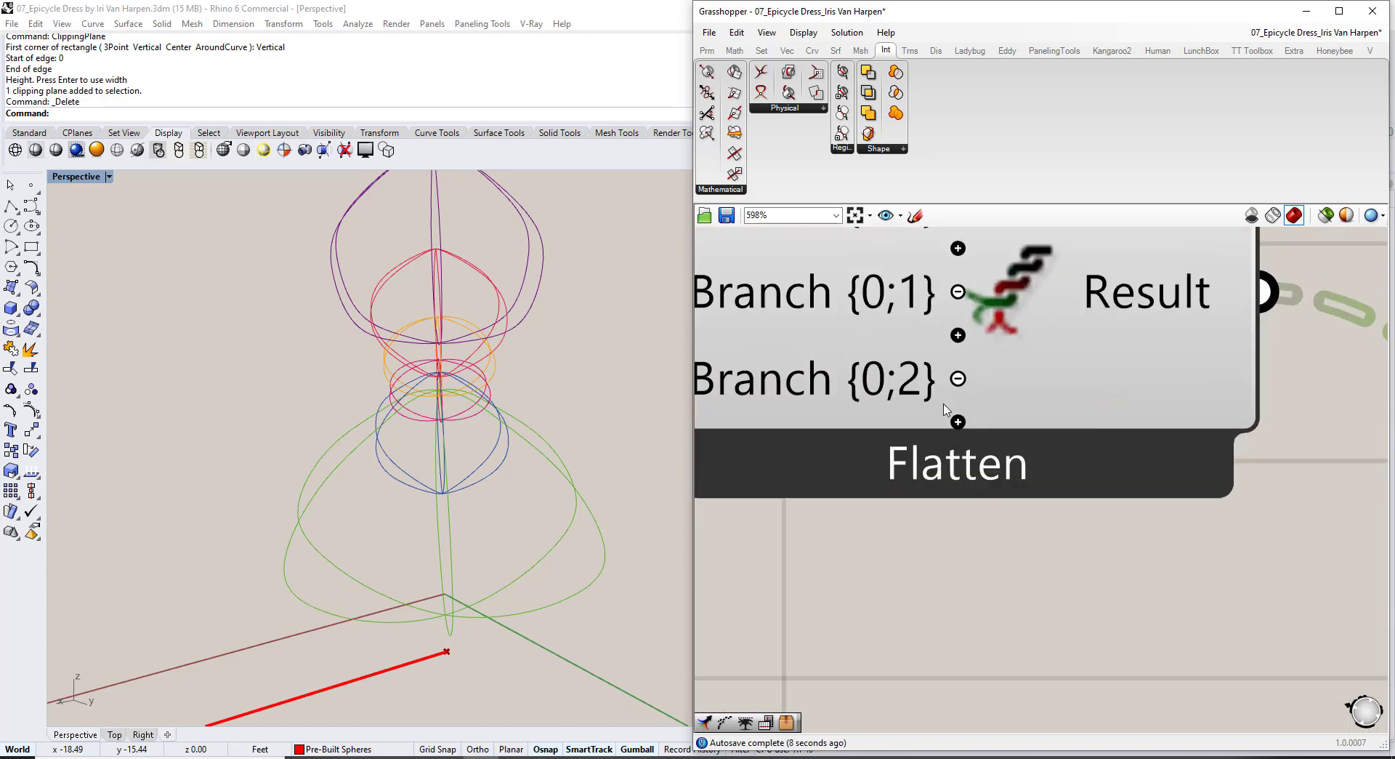
pyautogui.click(959, 422)
pyautogui.click(959, 466)
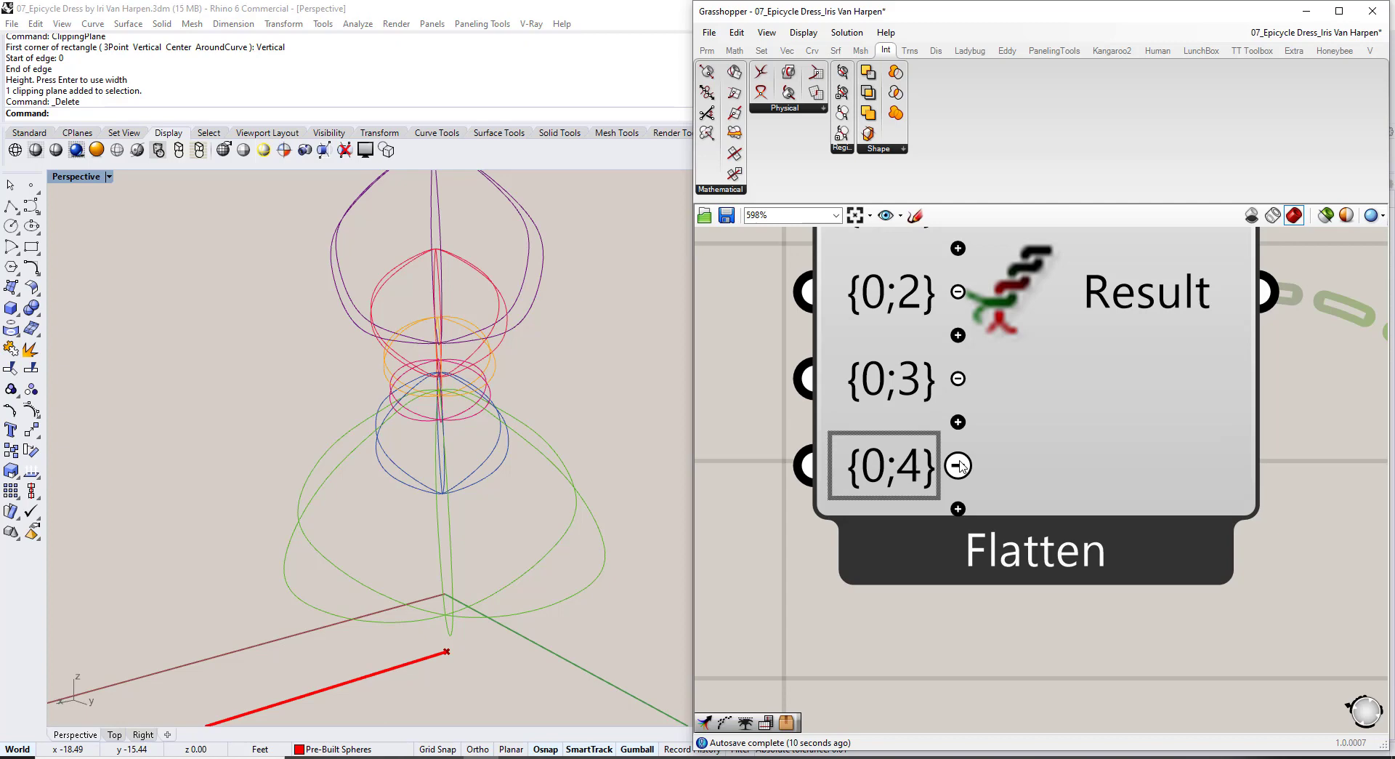
pyautogui.click(958, 509)
pyautogui.scroll(-5, 959, 509)
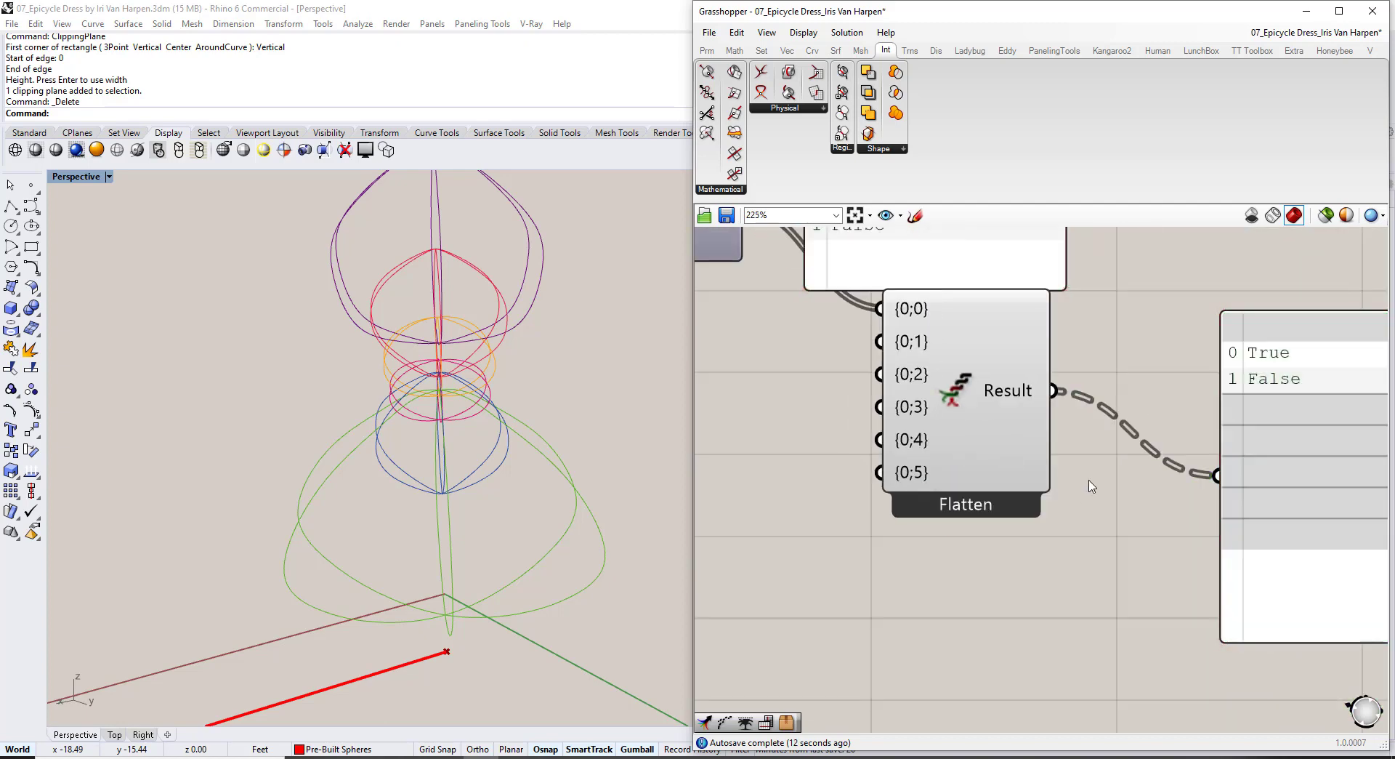
# Move the Entwine output panel closer to its component and shift the Merge panel clear of the Entwine component.
pyautogui.moveTo(1087, 482); pyautogui.dragTo(830, 429, button='right')
pyautogui.scroll(-1, 828, 429)
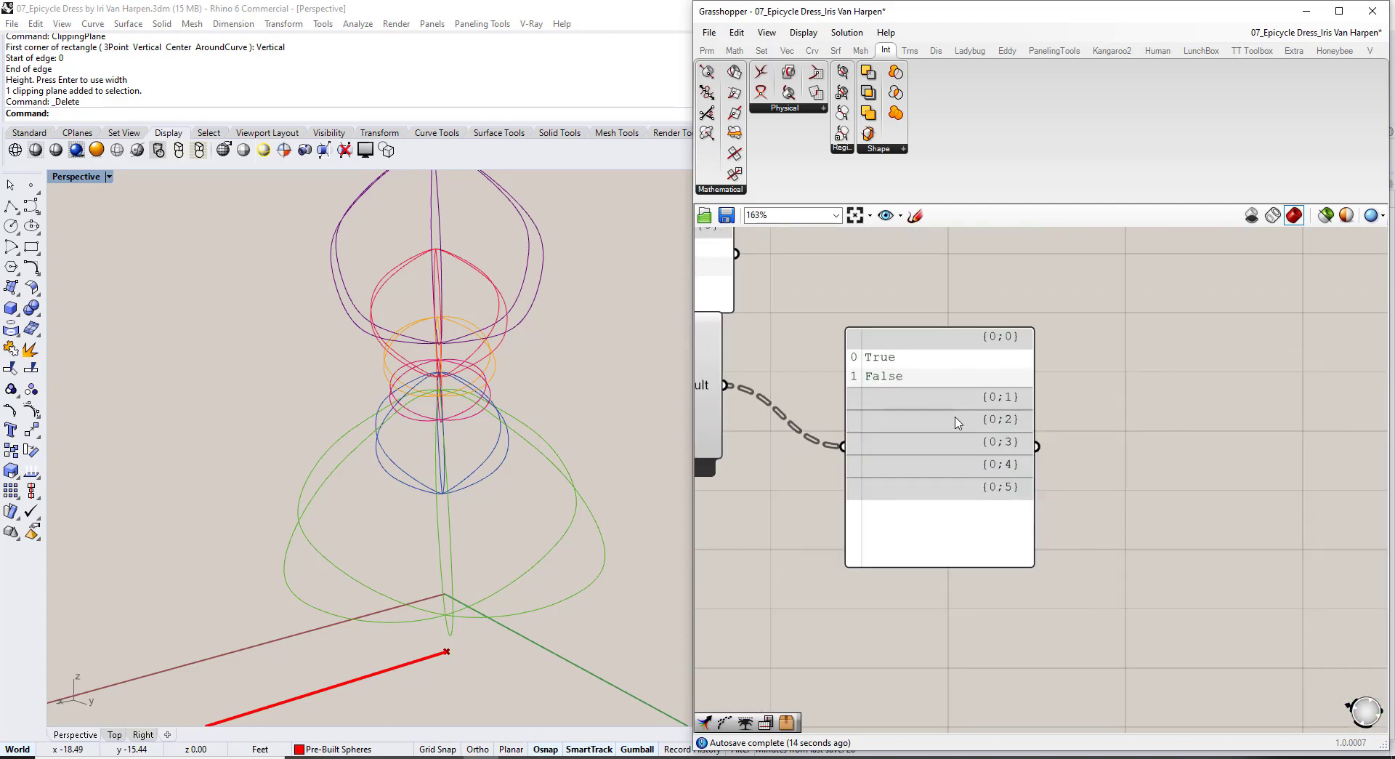
pyautogui.moveTo(920, 435); pyautogui.dragTo(1044, 448, button='right')
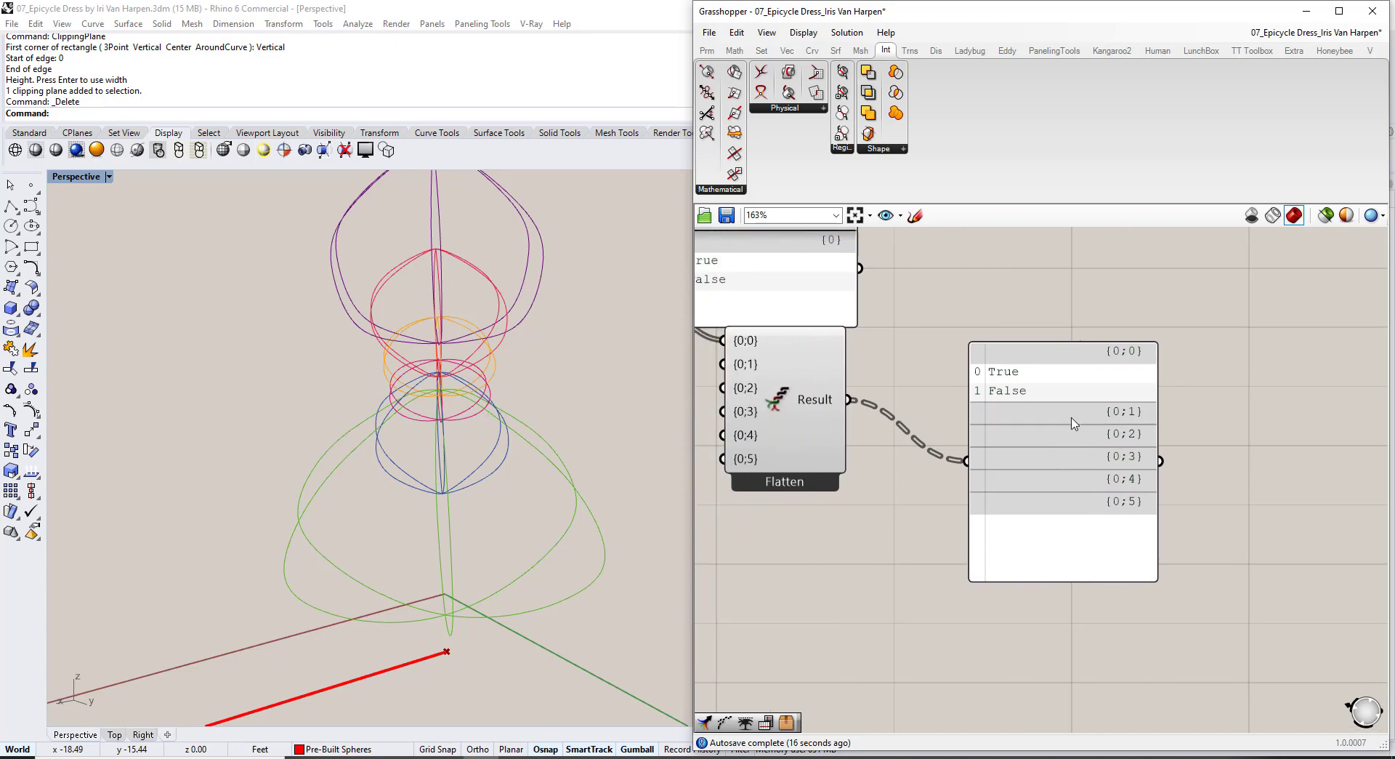
pyautogui.moveTo(1082, 447); pyautogui.dragTo(1060, 399)
pyautogui.moveTo(796, 381); pyautogui.dragTo(992, 442, button='right')
pyautogui.moveTo(968, 324); pyautogui.dragTo(1040, 298)
pyautogui.moveTo(860, 339); pyautogui.dragTo(978, 339, button='right')
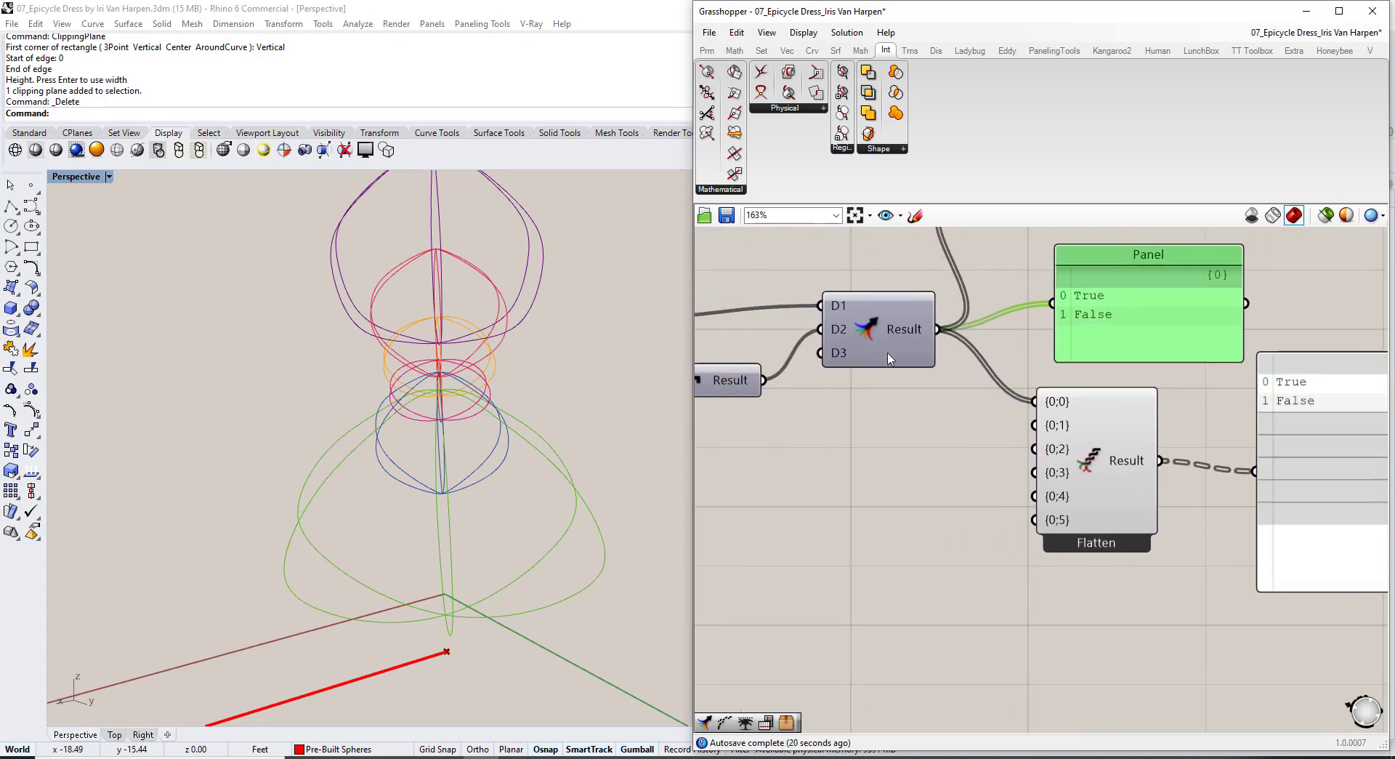
# Add a Gate Not component below Merge, feed it the Merge Result, and connect its inverted Result to Entwine branch {0;1}.
pyautogui.rightClick(924, 365)
pyautogui.moveTo(763, 424); pyautogui.dragTo(903, 407, button='right')
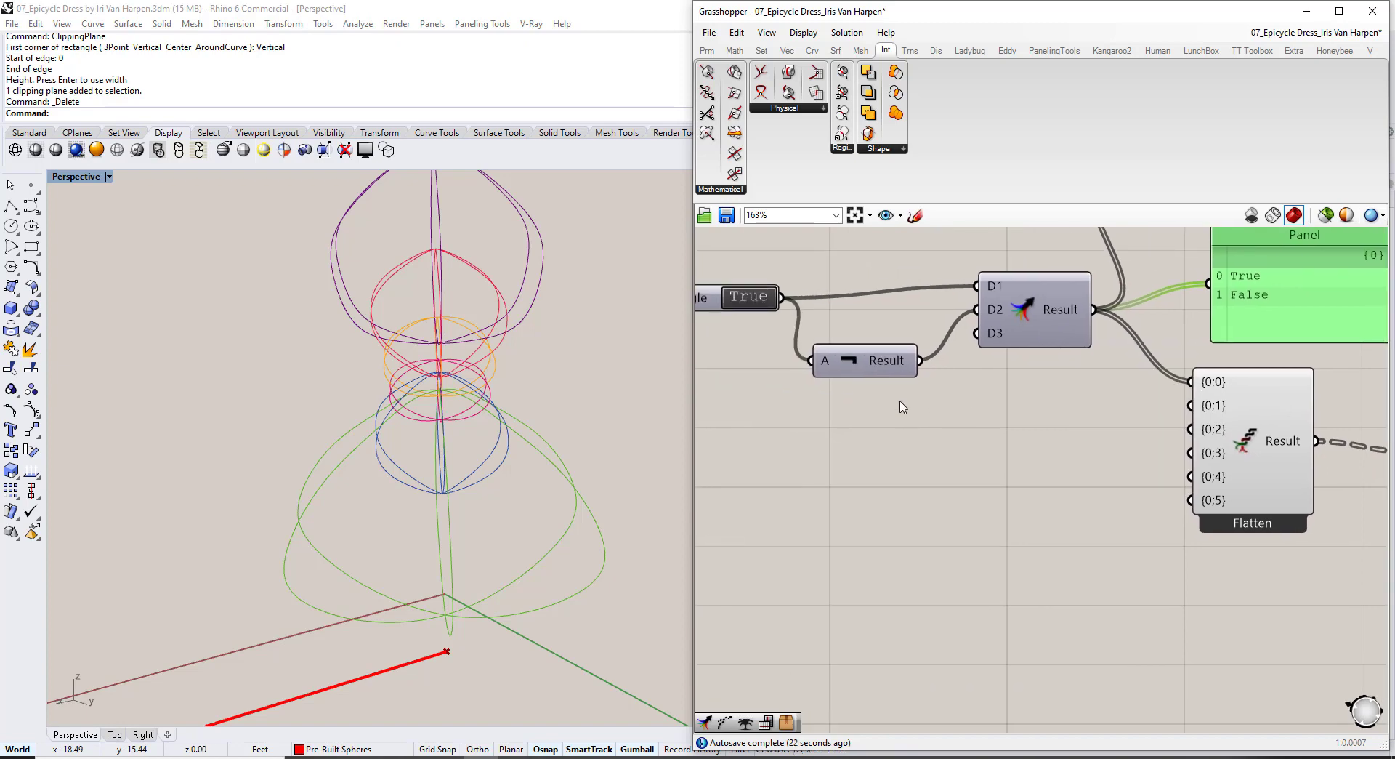
pyautogui.moveTo(1060, 384); pyautogui.dragTo(822, 383, button='right')
pyautogui.scroll(-1, 946, 387)
pyautogui.click(851, 419)
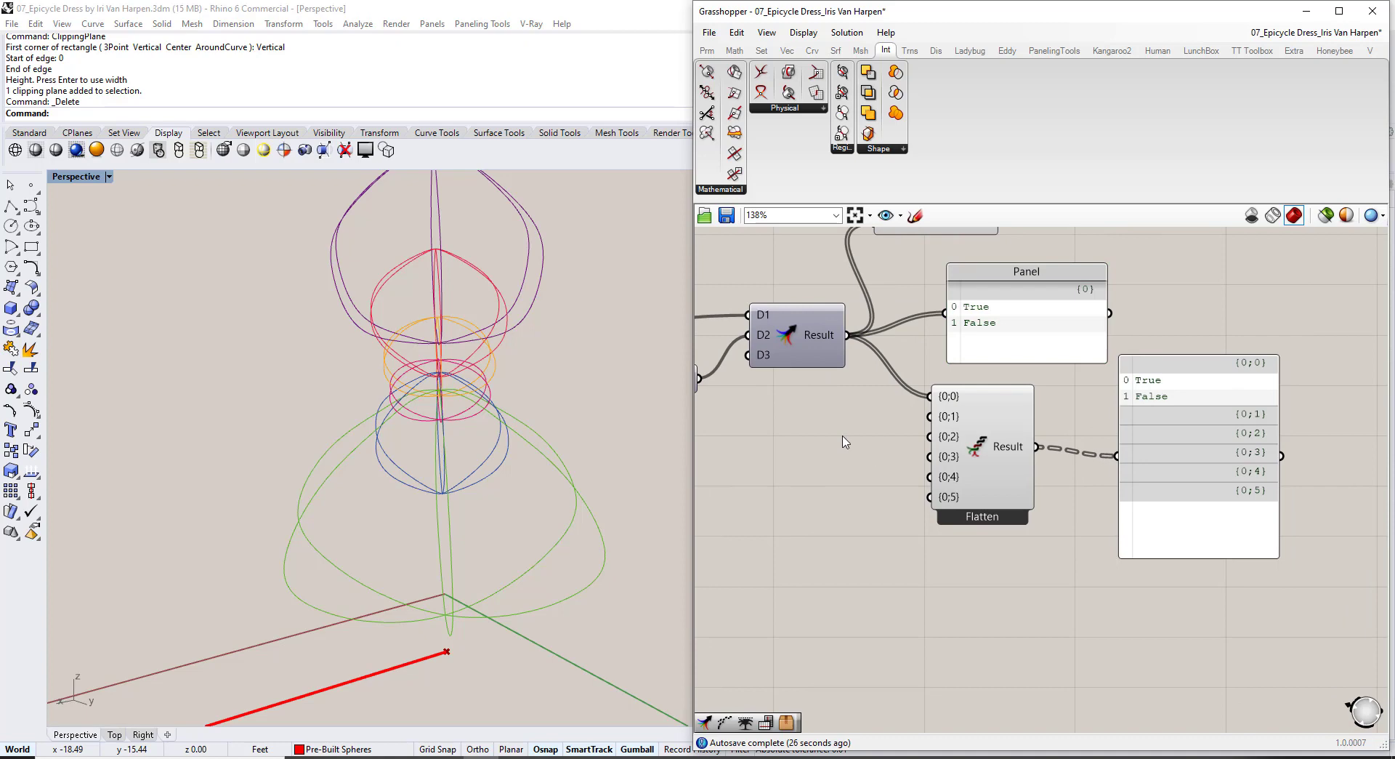
pyautogui.doubleClick(845, 441)
pyautogui.write('not')
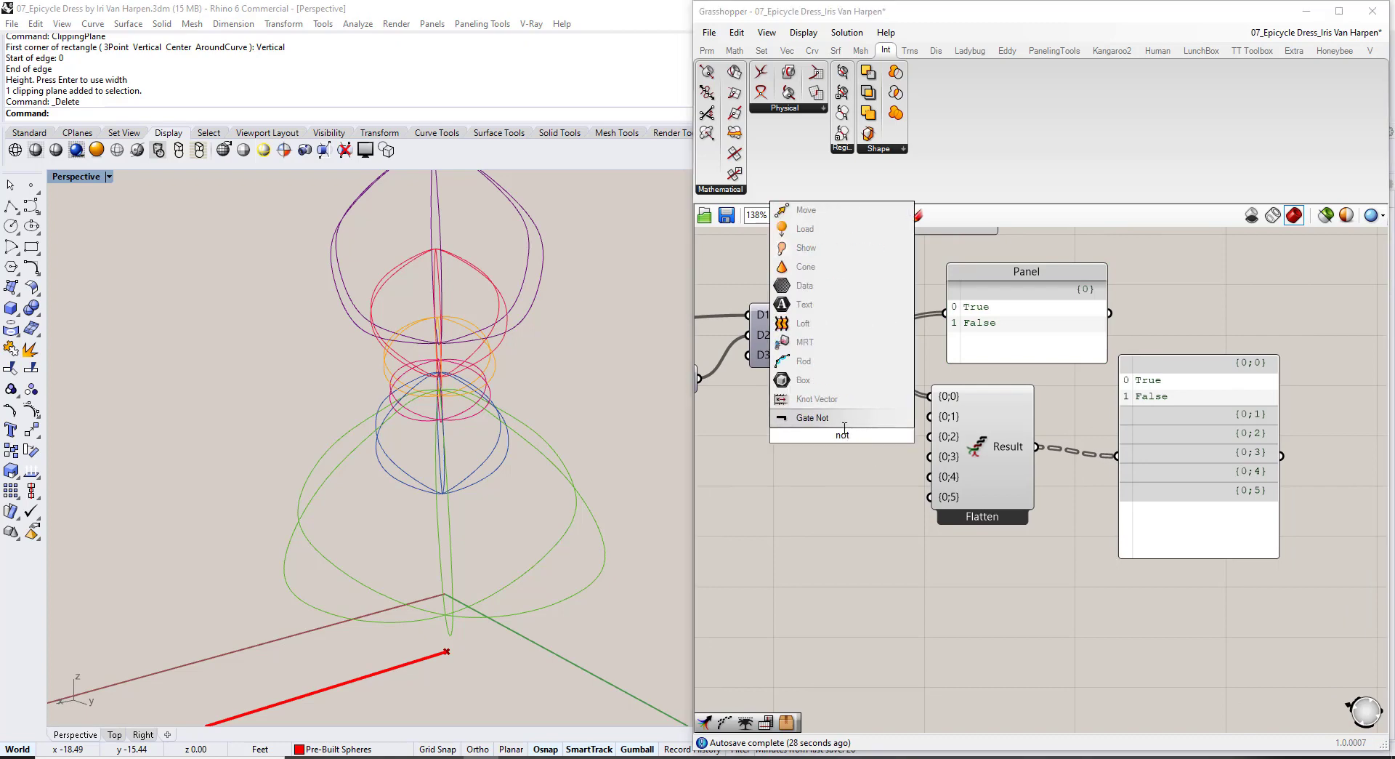
pyautogui.click(837, 417)
pyautogui.moveTo(847, 335); pyautogui.dragTo(797, 435)
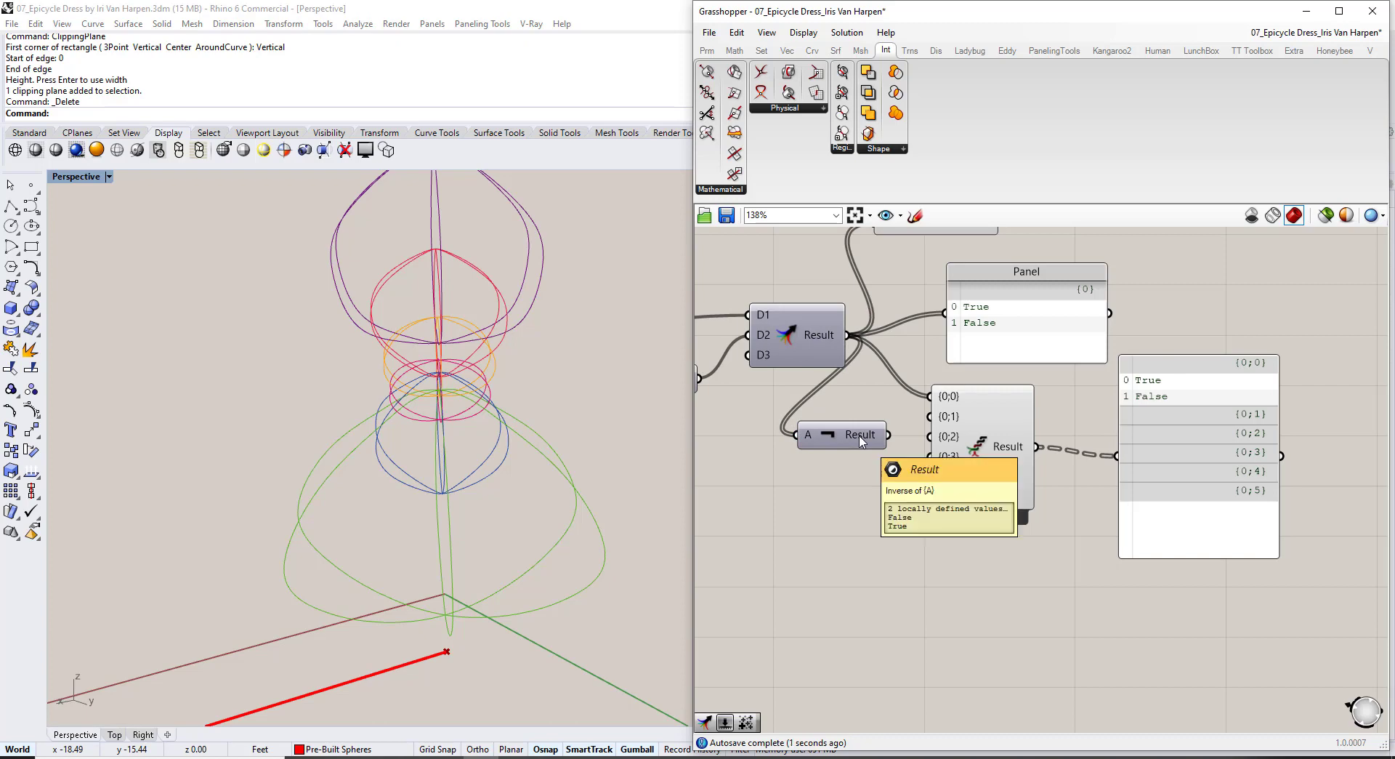
pyautogui.moveTo(888, 434); pyautogui.dragTo(931, 417)
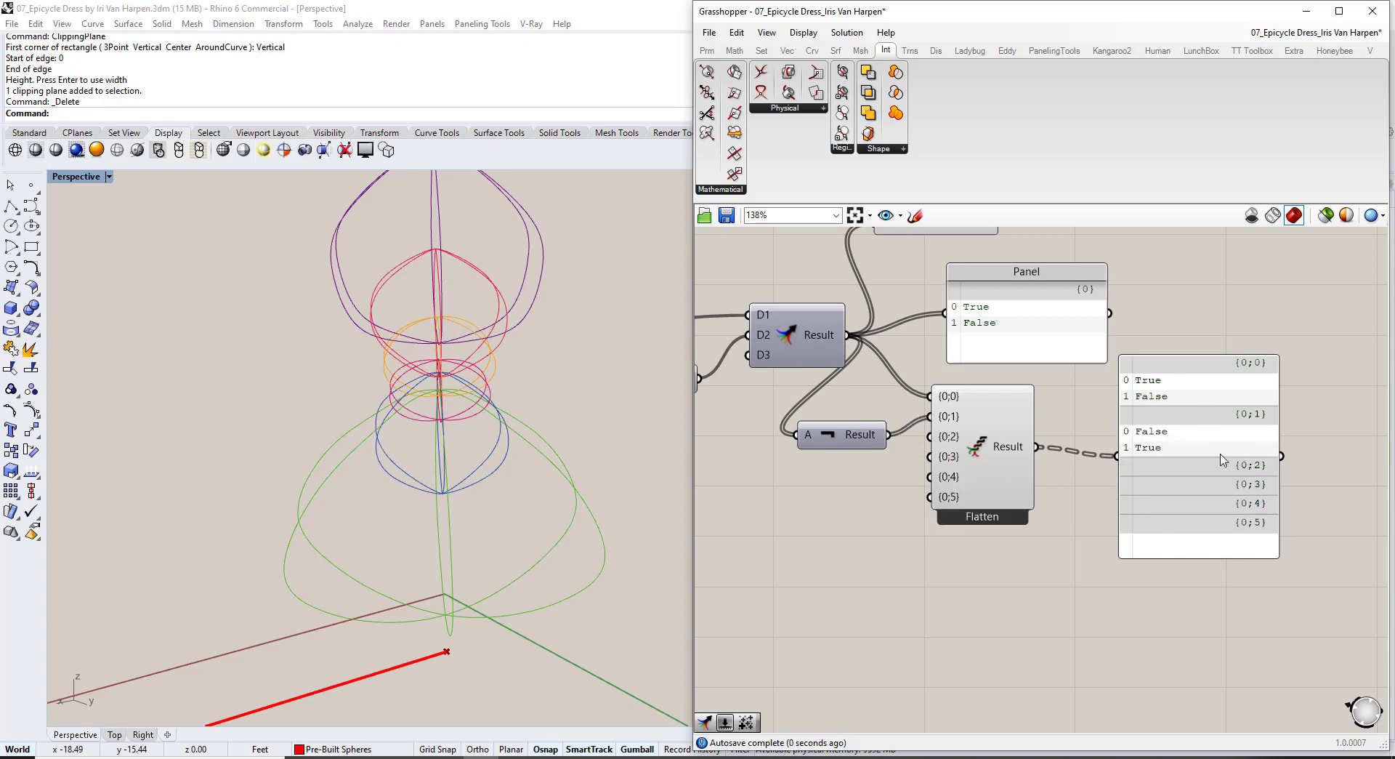
# Connect the Merge Result to Entwine branches {0;2} and {0;4}, and the Gate Not Result to branches {0;3} and {0;5}.
pyautogui.moveTo(1223, 459); pyautogui.dragTo(1166, 402, button='right')
pyautogui.click(804, 376)
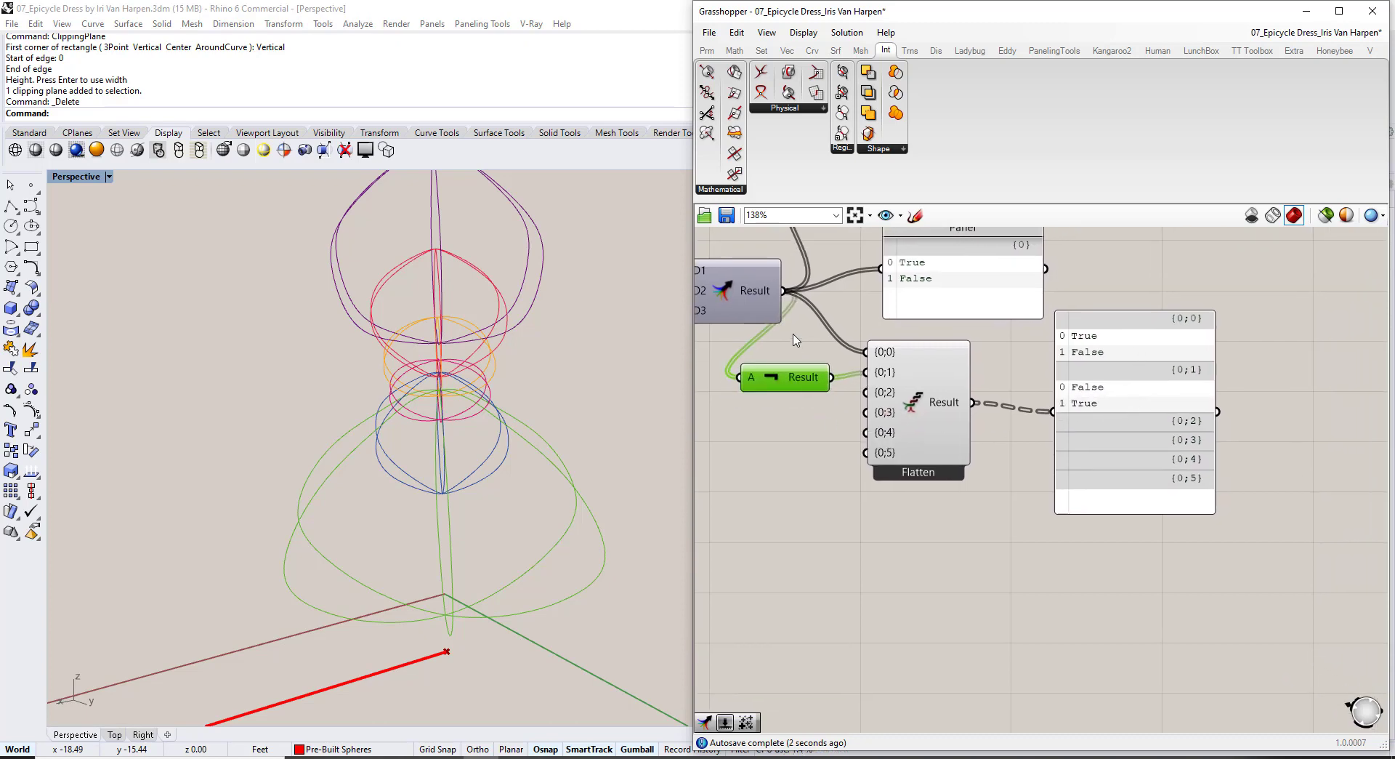
pyautogui.click(747, 289)
pyautogui.moveTo(782, 291); pyautogui.dragTo(866, 413)
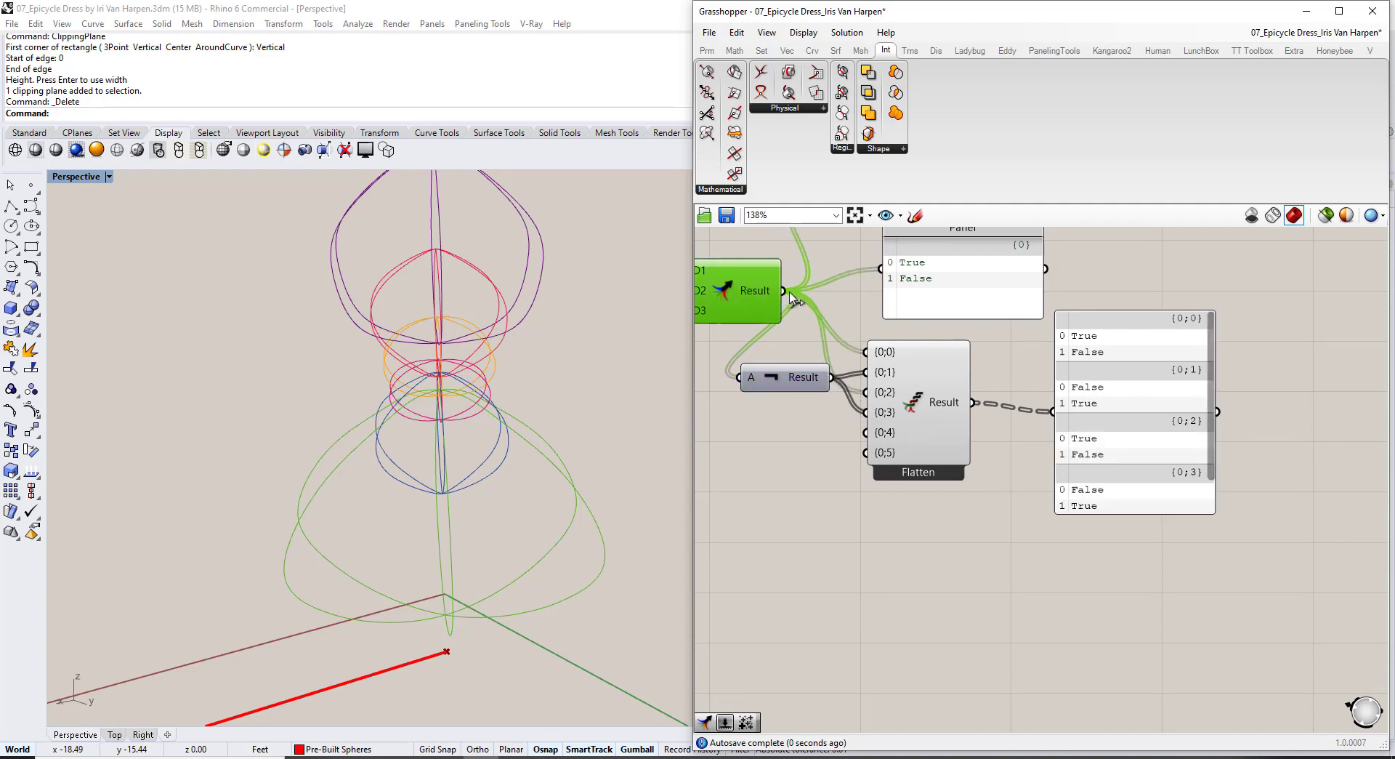
pyautogui.moveTo(784, 291); pyautogui.dragTo(866, 432)
pyautogui.moveTo(832, 377); pyautogui.dragTo(865, 452)
# Lengthen the Entwine output panel to list all six branches and align it with the Entwine component.
pyautogui.moveTo(1113, 513); pyautogui.dragTo(1114, 673)
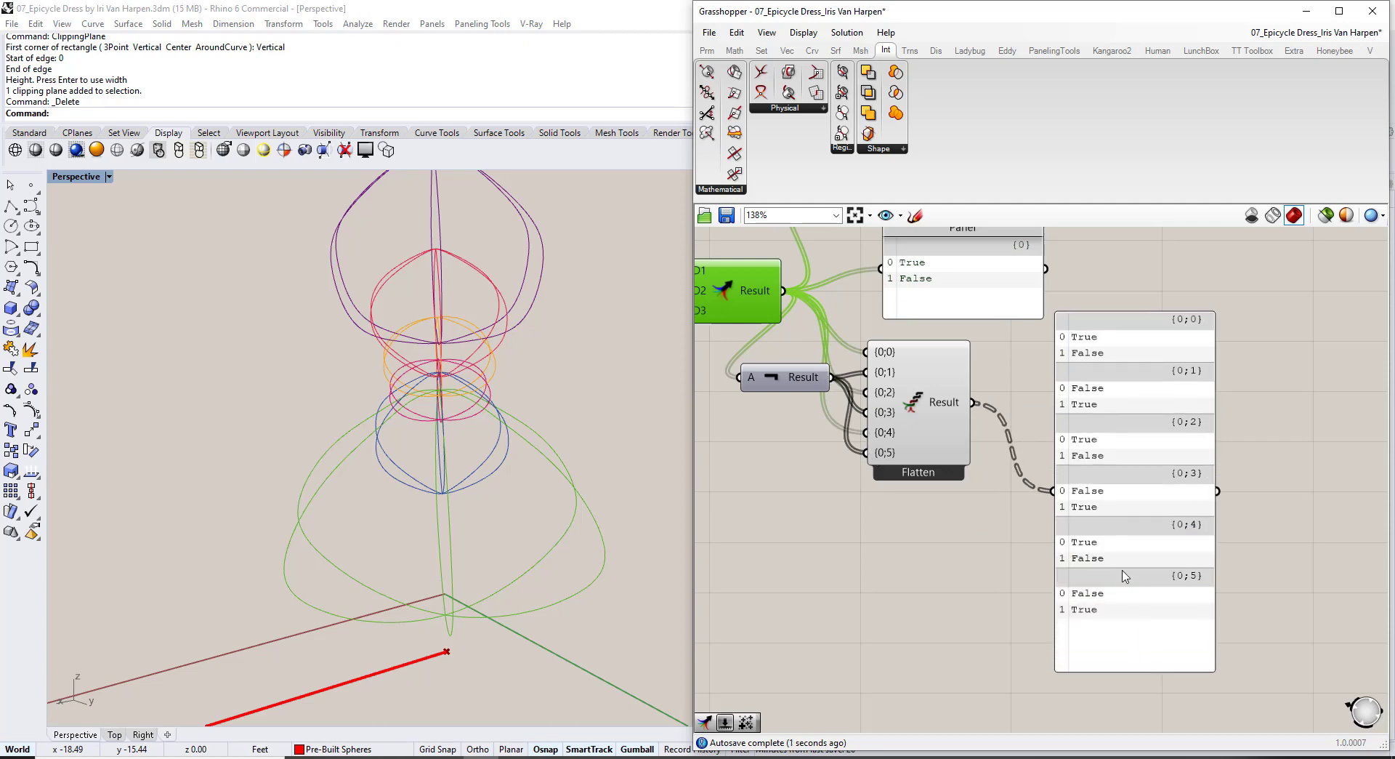
pyautogui.moveTo(1128, 558); pyautogui.dragTo(1155, 471)
pyautogui.moveTo(1156, 430); pyautogui.dragTo(874, 512, button='right')
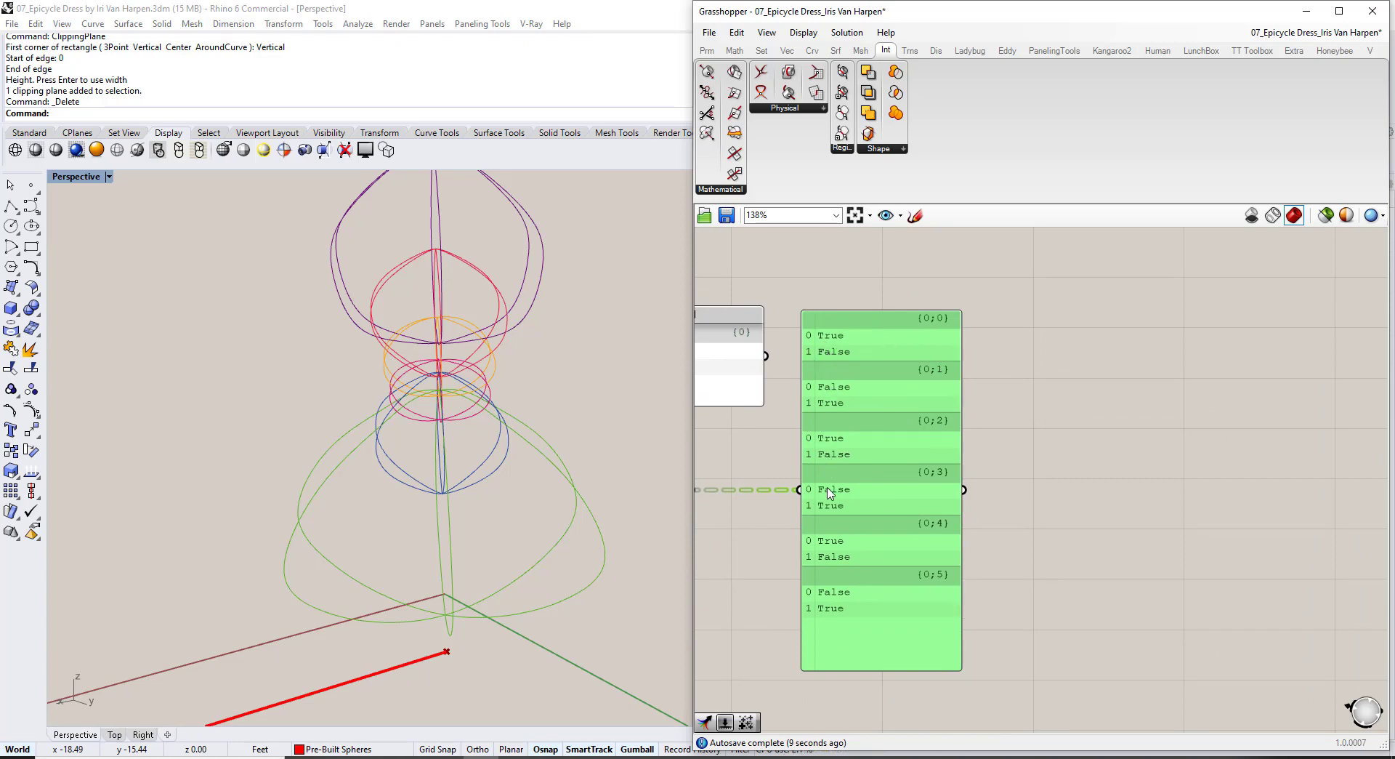
# Delete the panel connected to the Merge component and move the Entwine component up into the freed space.
pyautogui.scroll(-3, 809, 519)
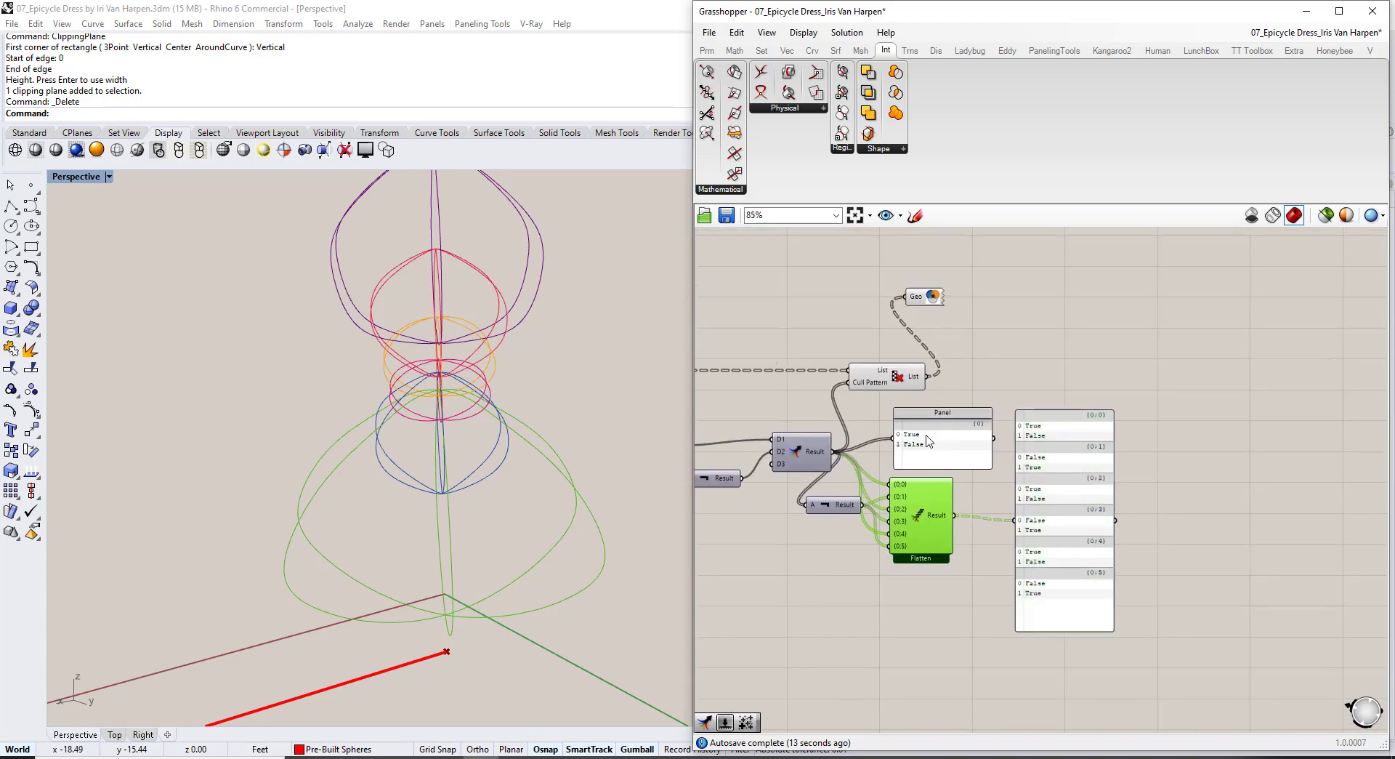
pyautogui.click(928, 442)
pyautogui.press('Delete')
pyautogui.moveTo(914, 514); pyautogui.dragTo(923, 471)
# Move the Cull Pattern and Geo components together to sit above the Entwine output panel.
pyautogui.moveTo(954, 414); pyautogui.dragTo(839, 300)
pyautogui.moveTo(896, 383); pyautogui.dragTo(1076, 383)
pyautogui.click(865, 407)
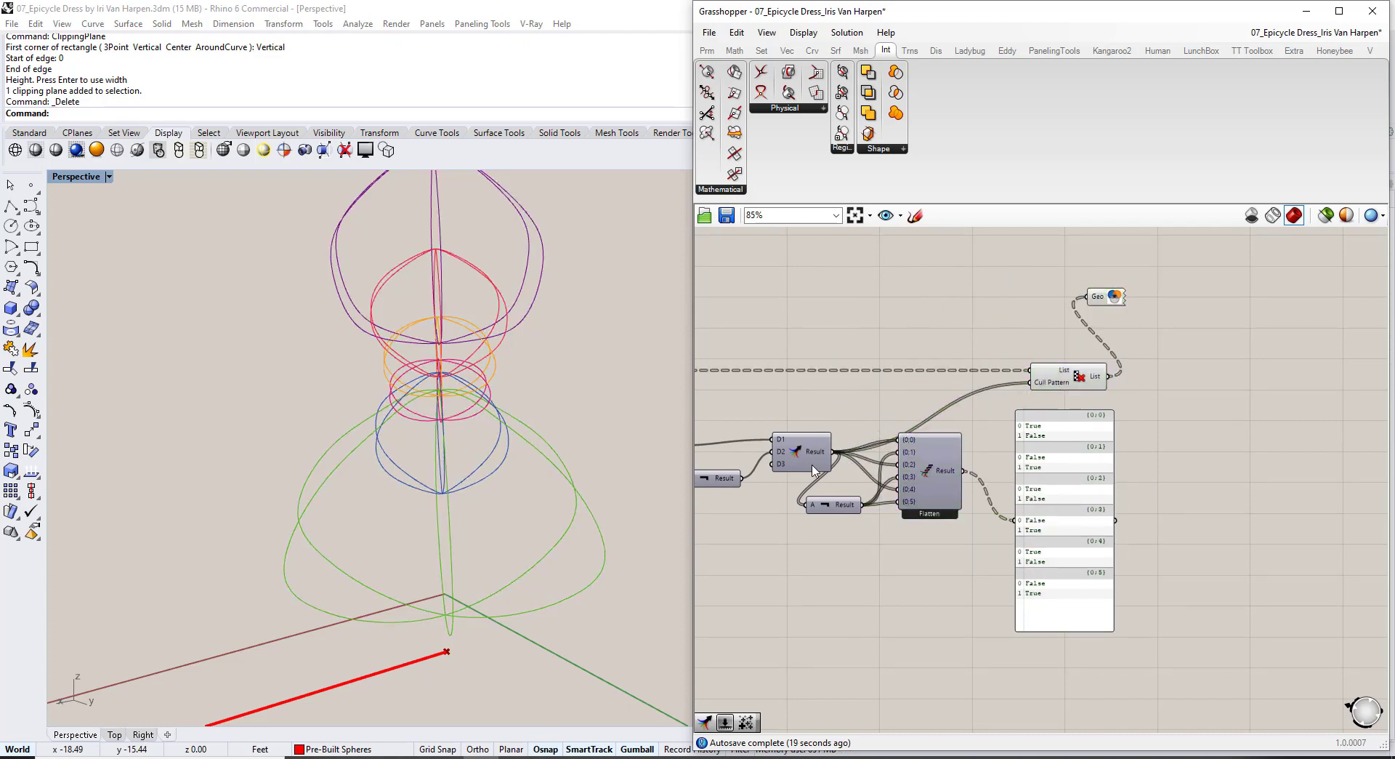
# Examine the wire from the Merge component to the Cull Pattern input and compare it with the Entwine output.
pyautogui.click(804, 456)
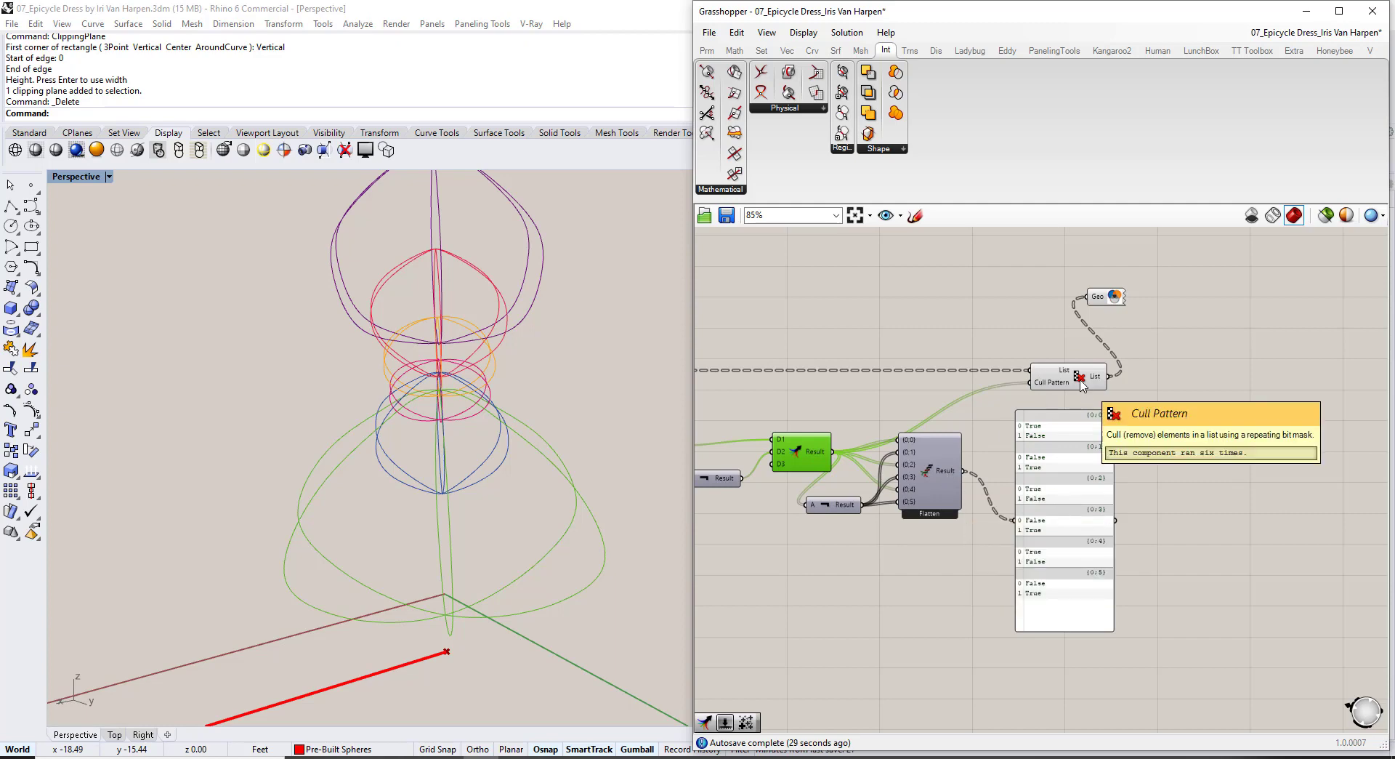
pyautogui.scroll(5, 1070, 375)
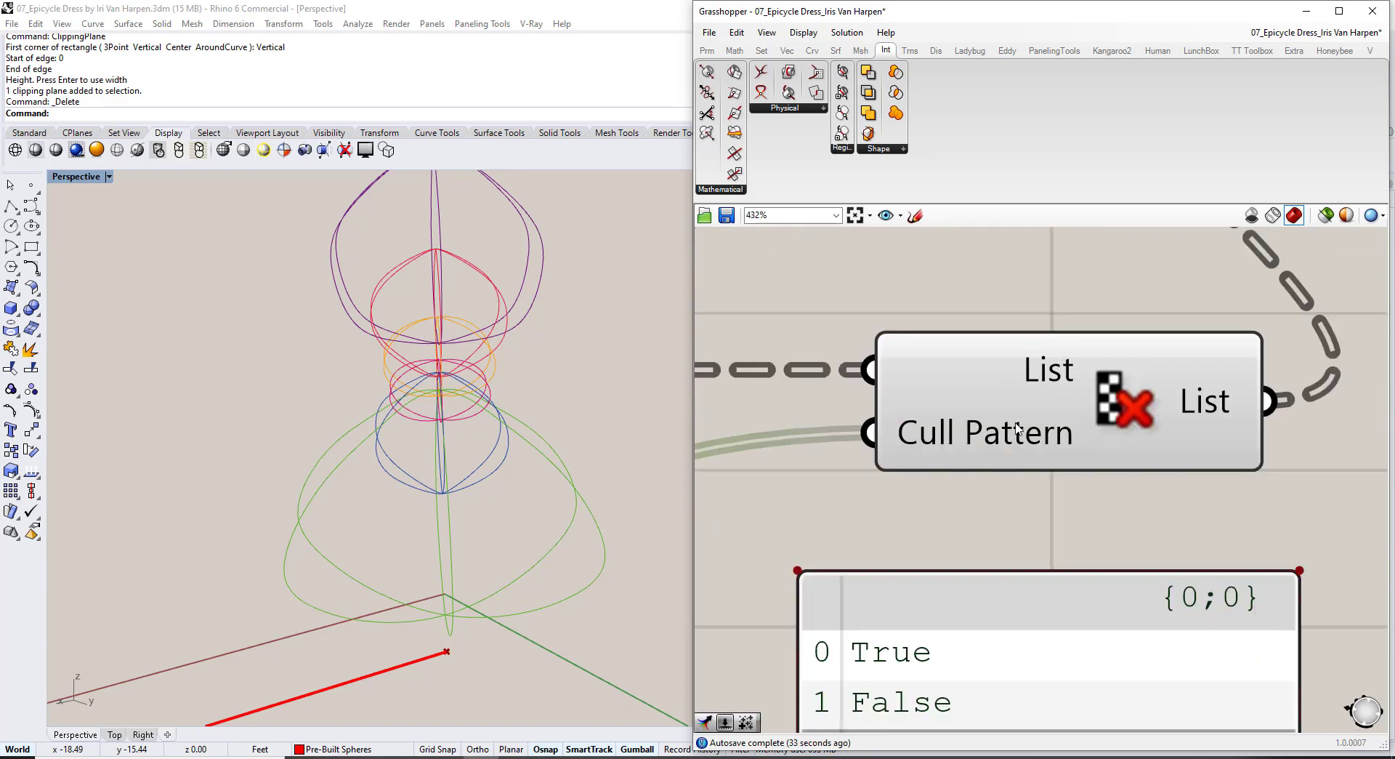
pyautogui.scroll(-3, 1016, 415)
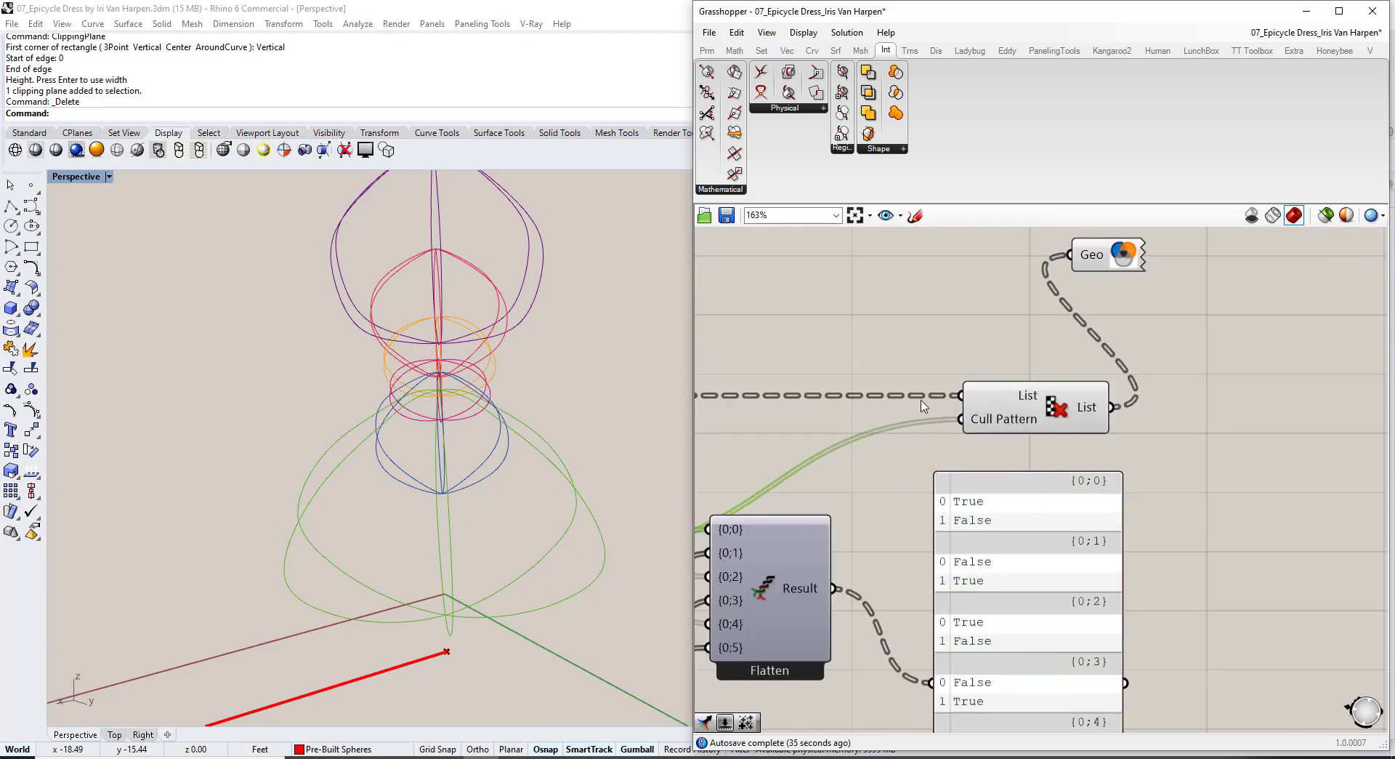
pyautogui.scroll(-2, 923, 407)
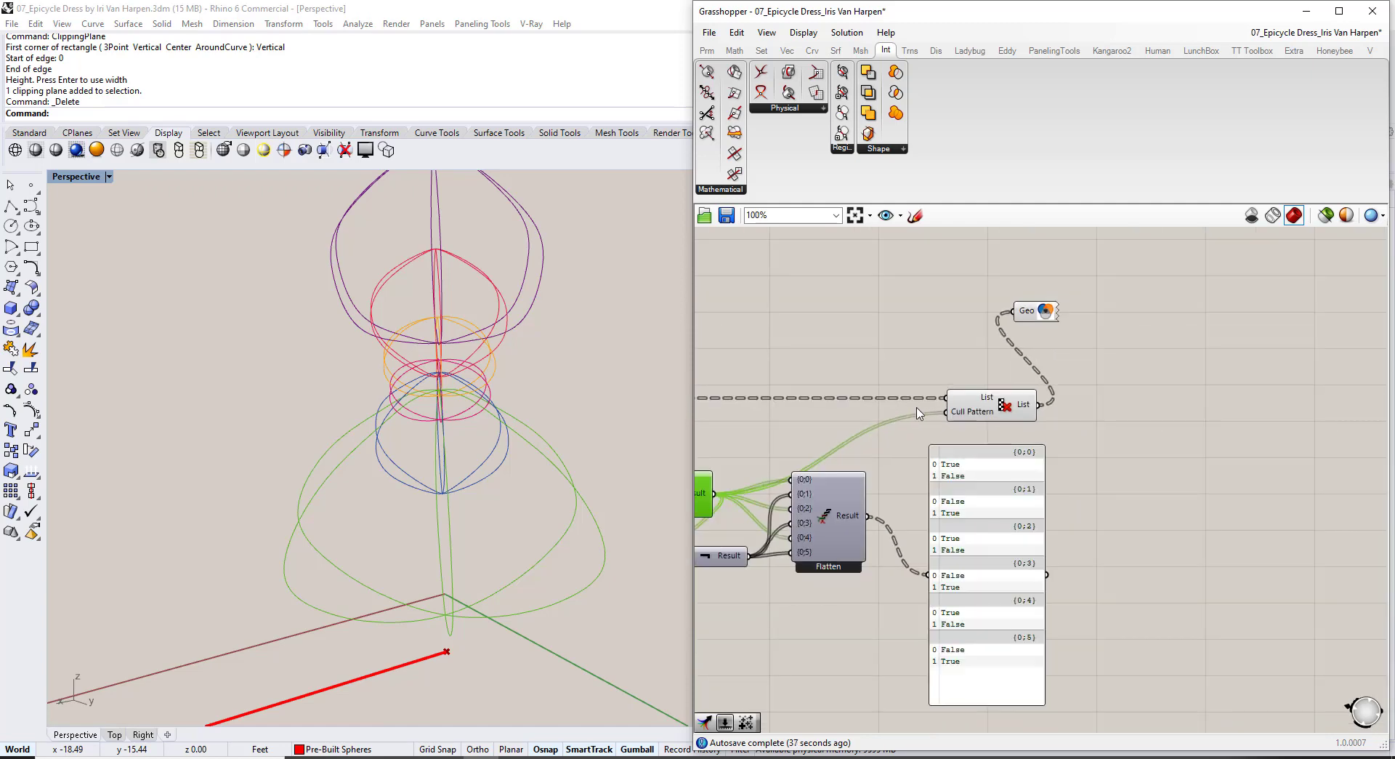
# Connect the Entwine Result output to the Cull Pattern input and inspect the alternating curves on the spheres.
pyautogui.scroll(1, 965, 403)
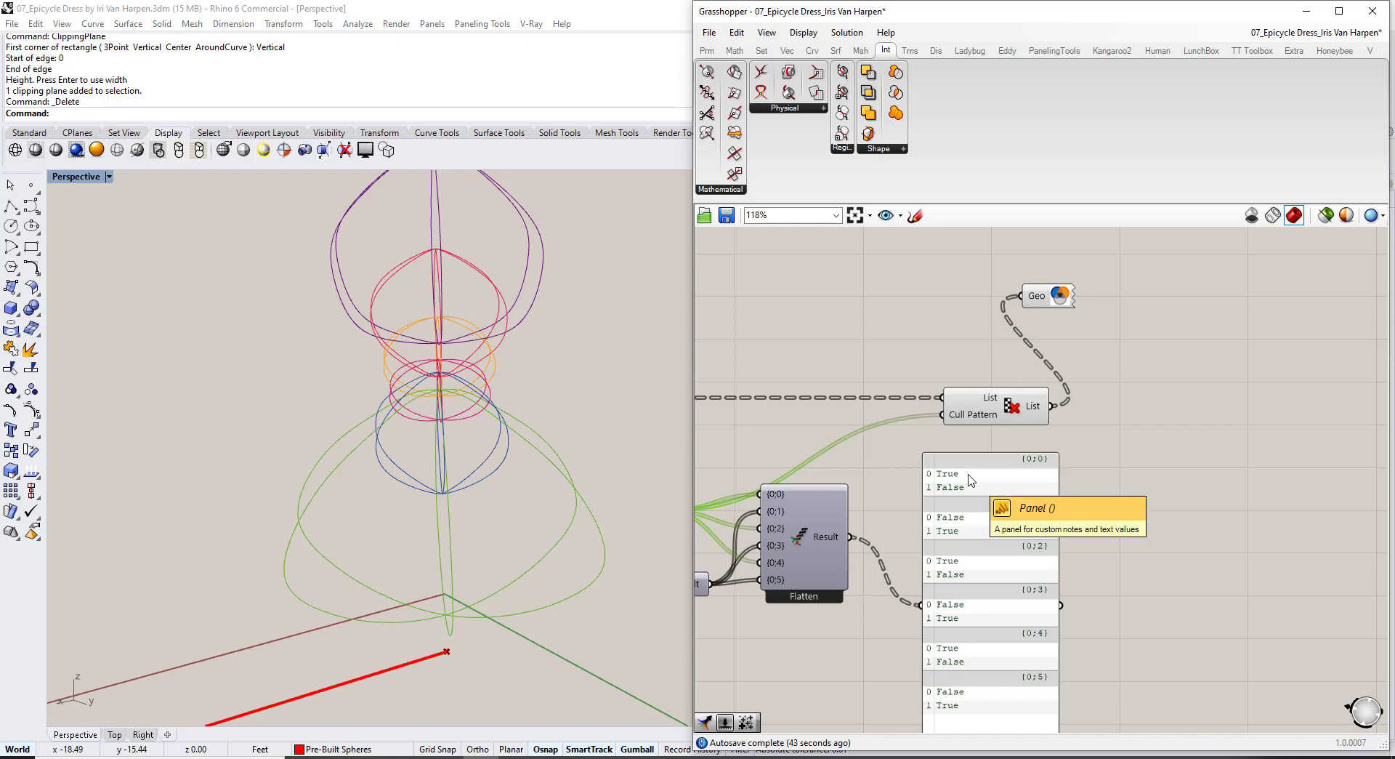
pyautogui.moveTo(851, 536); pyautogui.dragTo(942, 414)
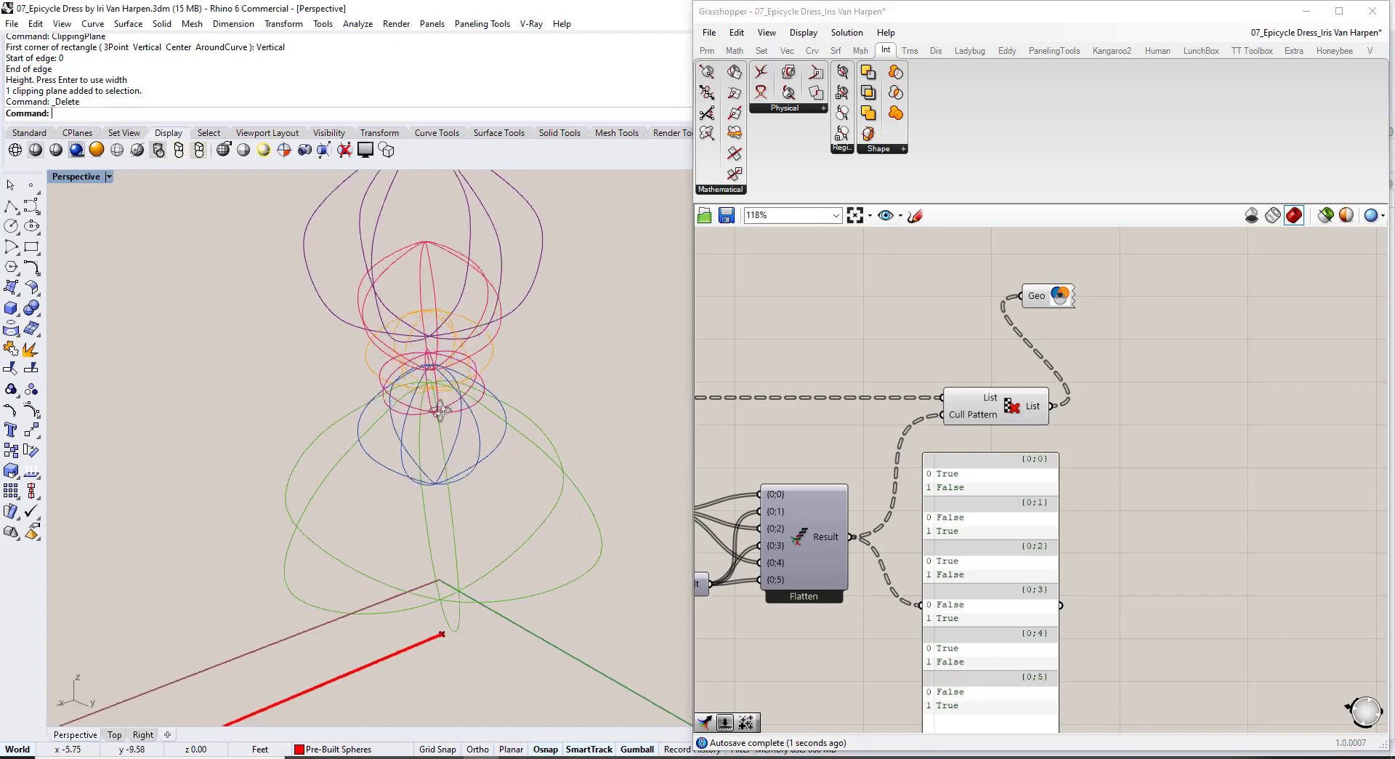
pyautogui.moveTo(439, 399); pyautogui.dragTo(517, 380, button='right')
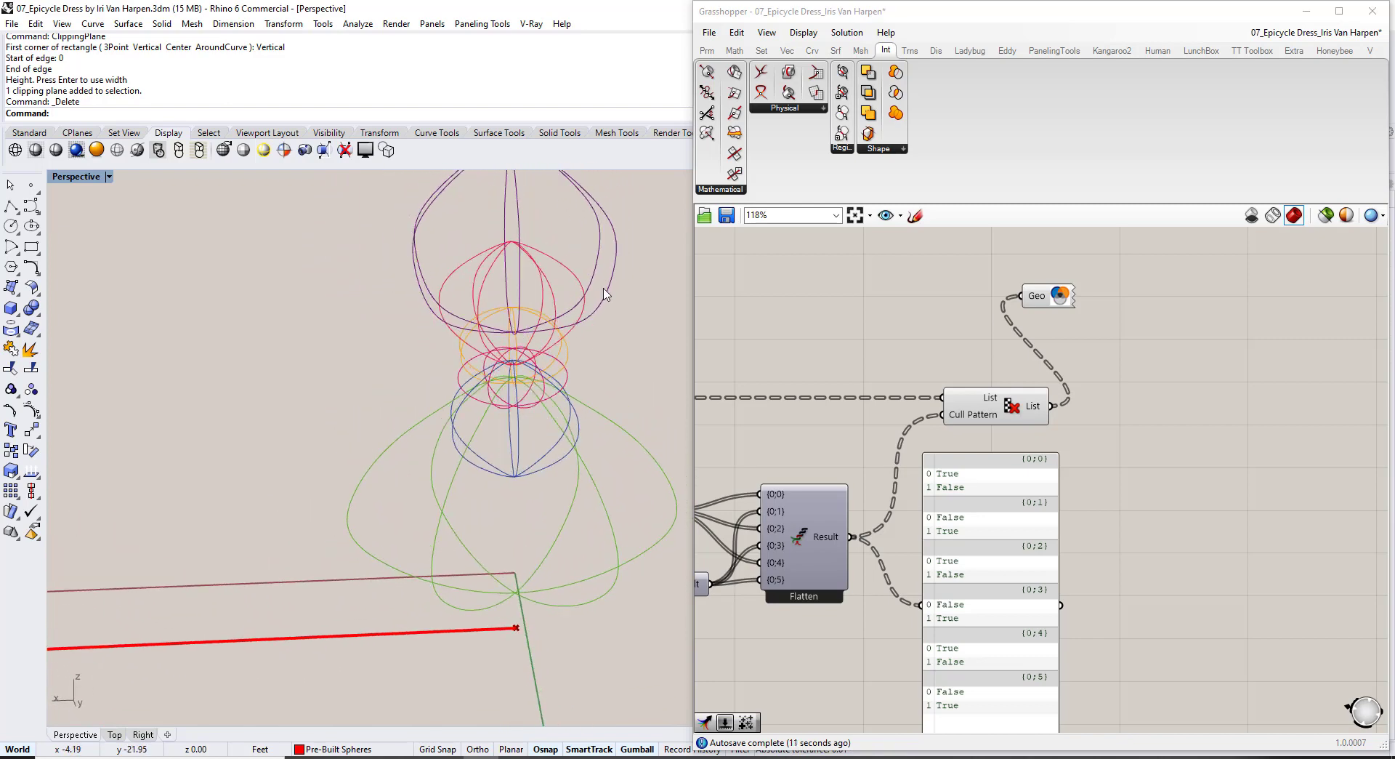
pyautogui.moveTo(607, 294); pyautogui.dragTo(469, 560, button='right')
# Set the Number of Fins slider to 40.
pyautogui.moveTo(877, 570); pyautogui.dragTo(991, 473, button='right')
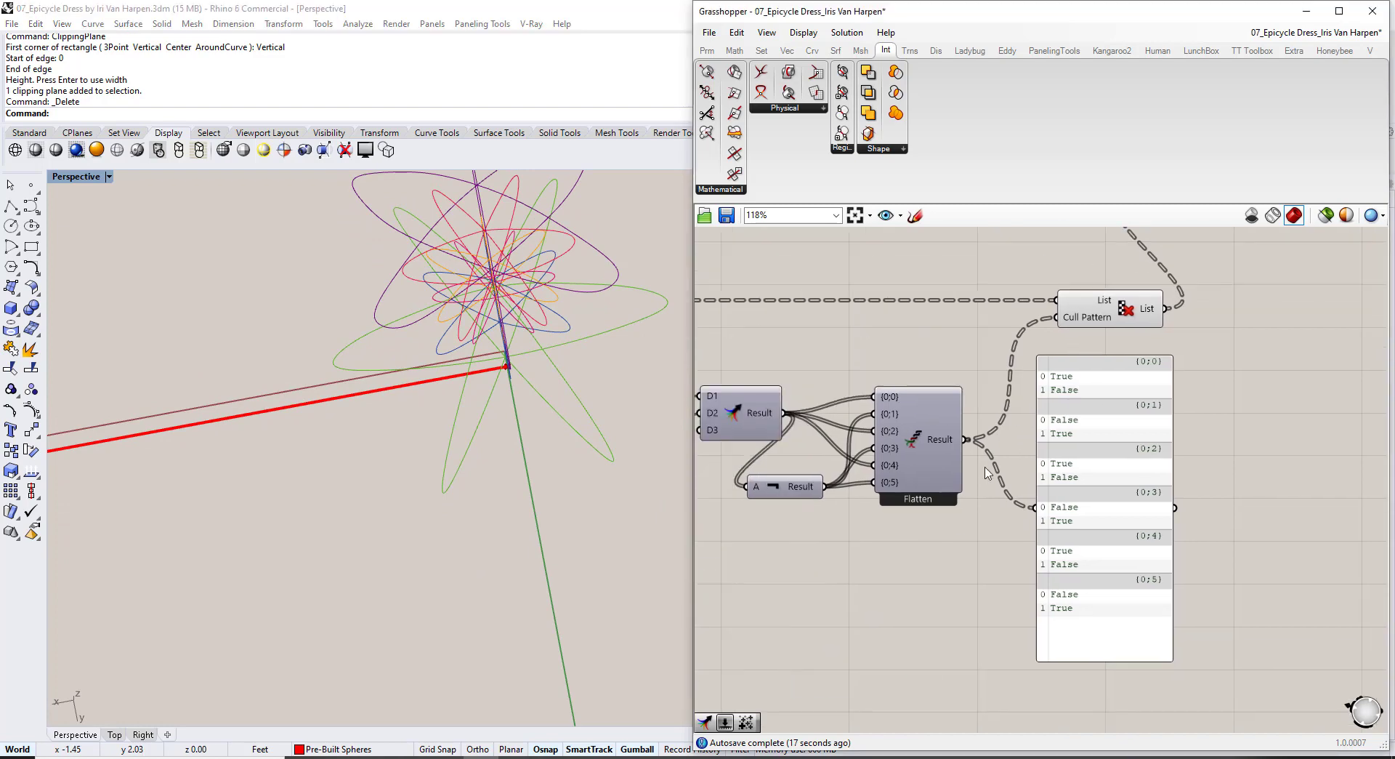
pyautogui.scroll(-6, 991, 473)
pyautogui.moveTo(872, 518); pyautogui.dragTo(959, 515, button='right')
pyautogui.moveTo(869, 481); pyautogui.dragTo(1064, 477, button='right')
pyautogui.scroll(4, 851, 522)
pyautogui.scroll(5, 852, 522)
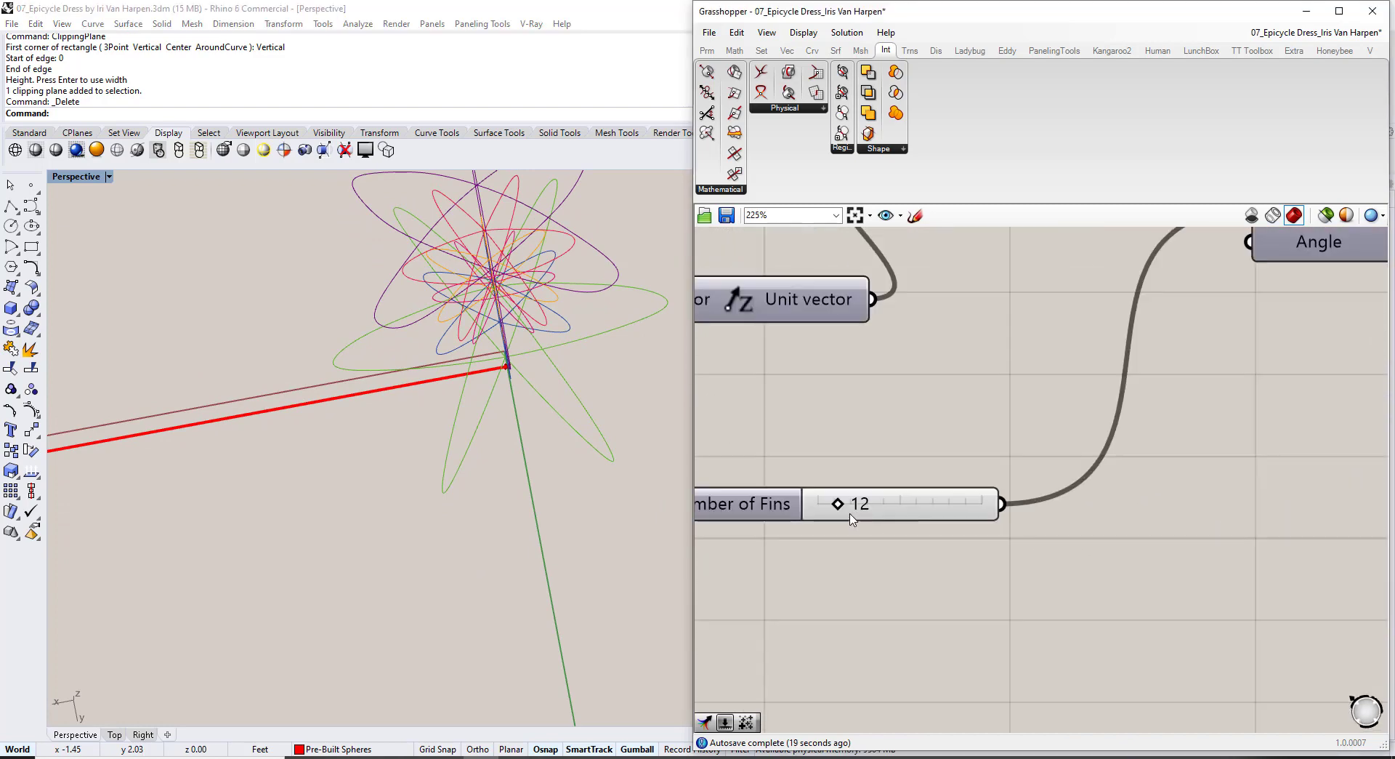
pyautogui.doubleClick(897, 514)
pyautogui.write('40')
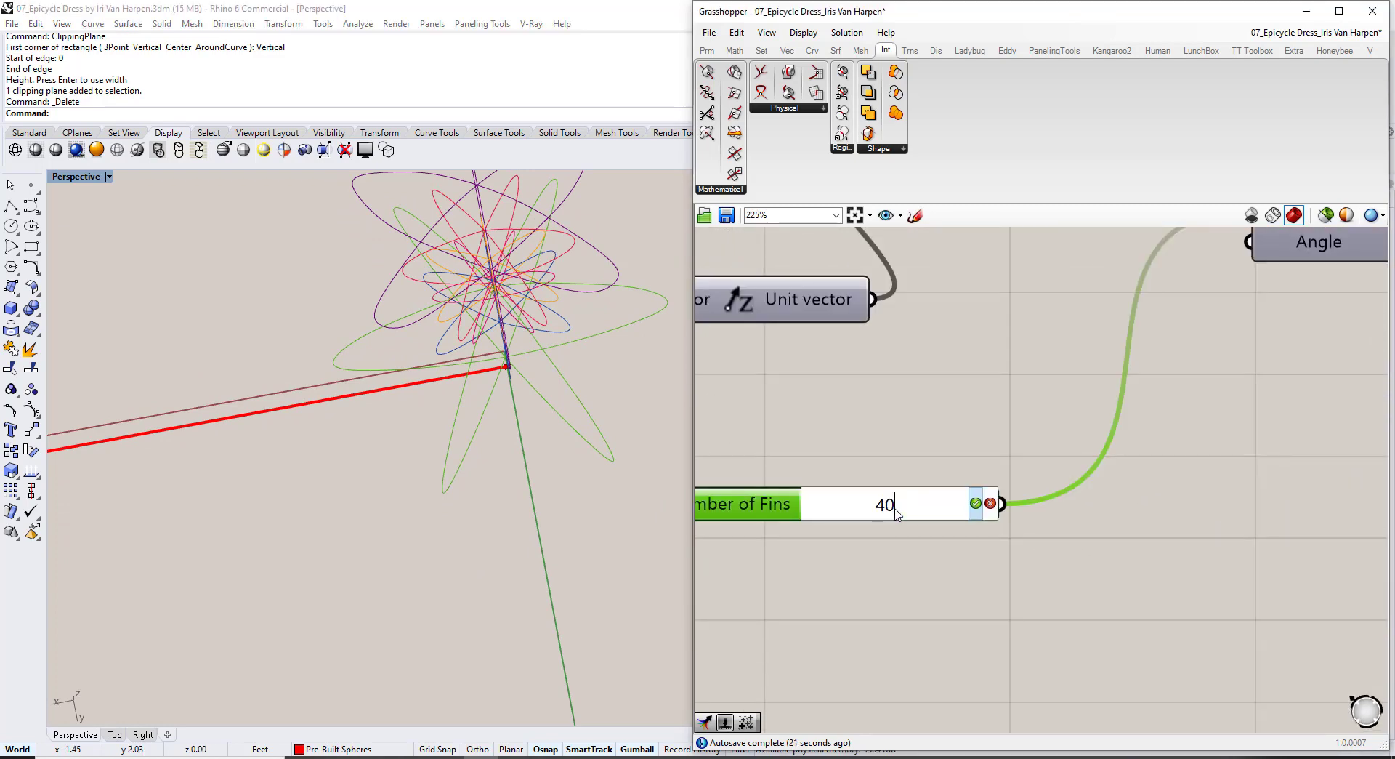
pyautogui.press('Return')
pyautogui.moveTo(589, 390); pyautogui.dragTo(676, 375, button='right')
# Set the Number of Fins slider to 64 and inspect the denser curves across the stacked spheres.
pyautogui.doubleClick(875, 513)
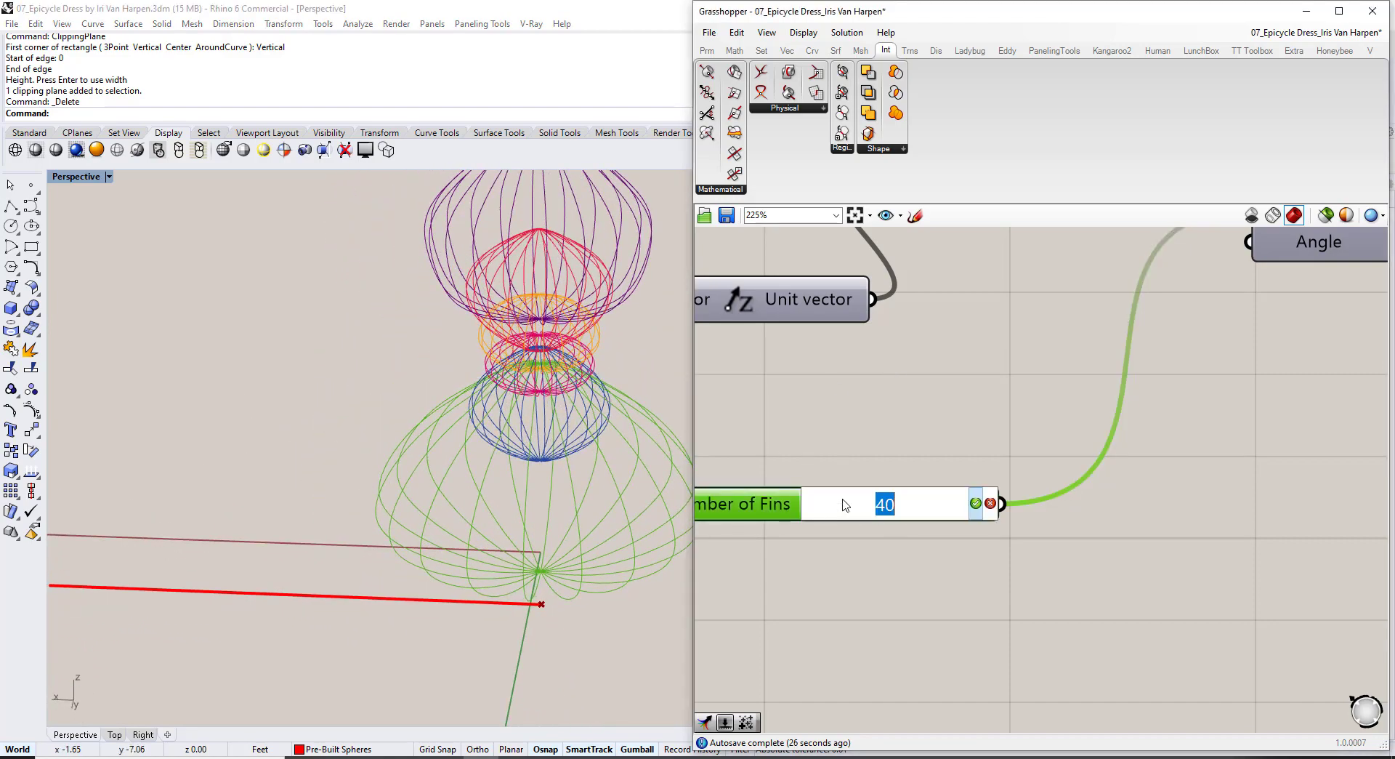
pyautogui.write('64')
pyautogui.press('Return')
pyautogui.click(893, 441)
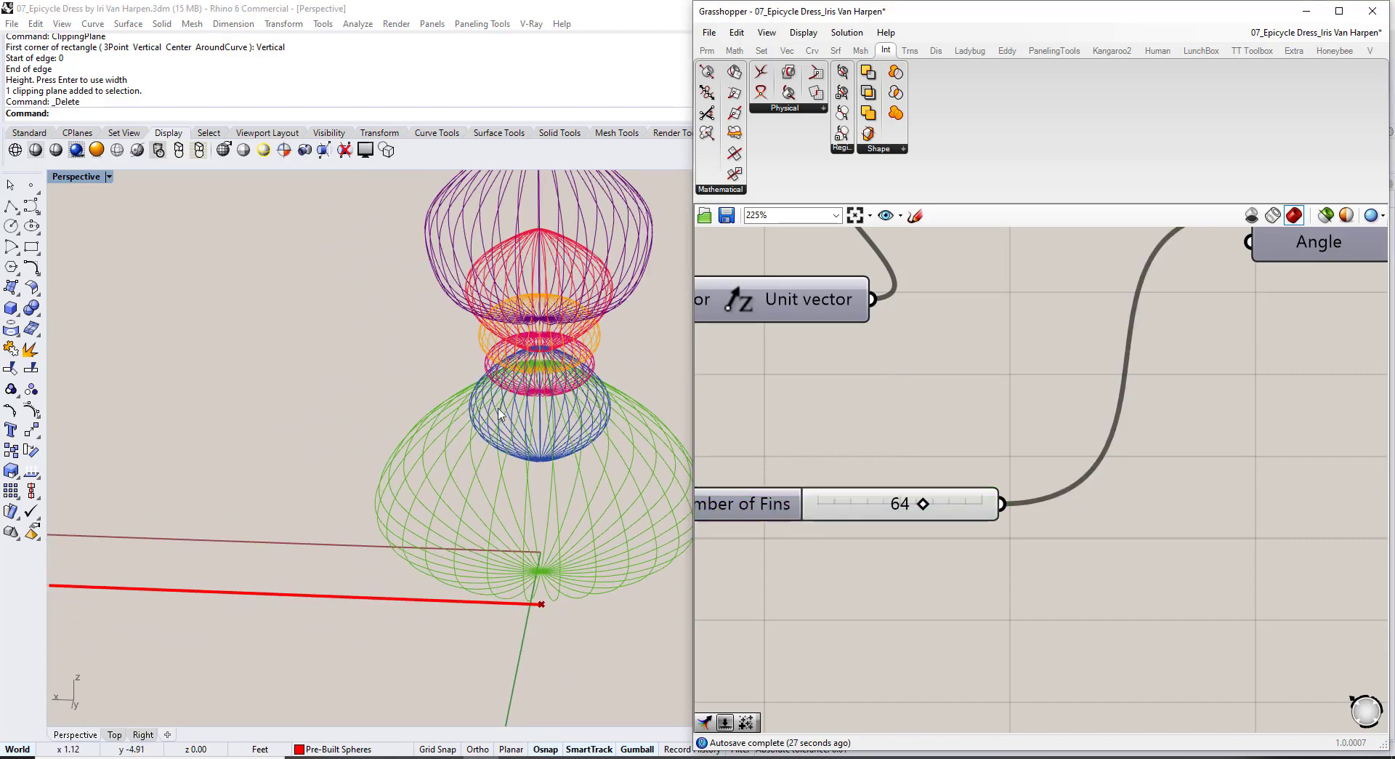
pyautogui.moveTo(503, 407); pyautogui.dragTo(449, 500, button='right')
pyautogui.scroll(6, 448, 501)
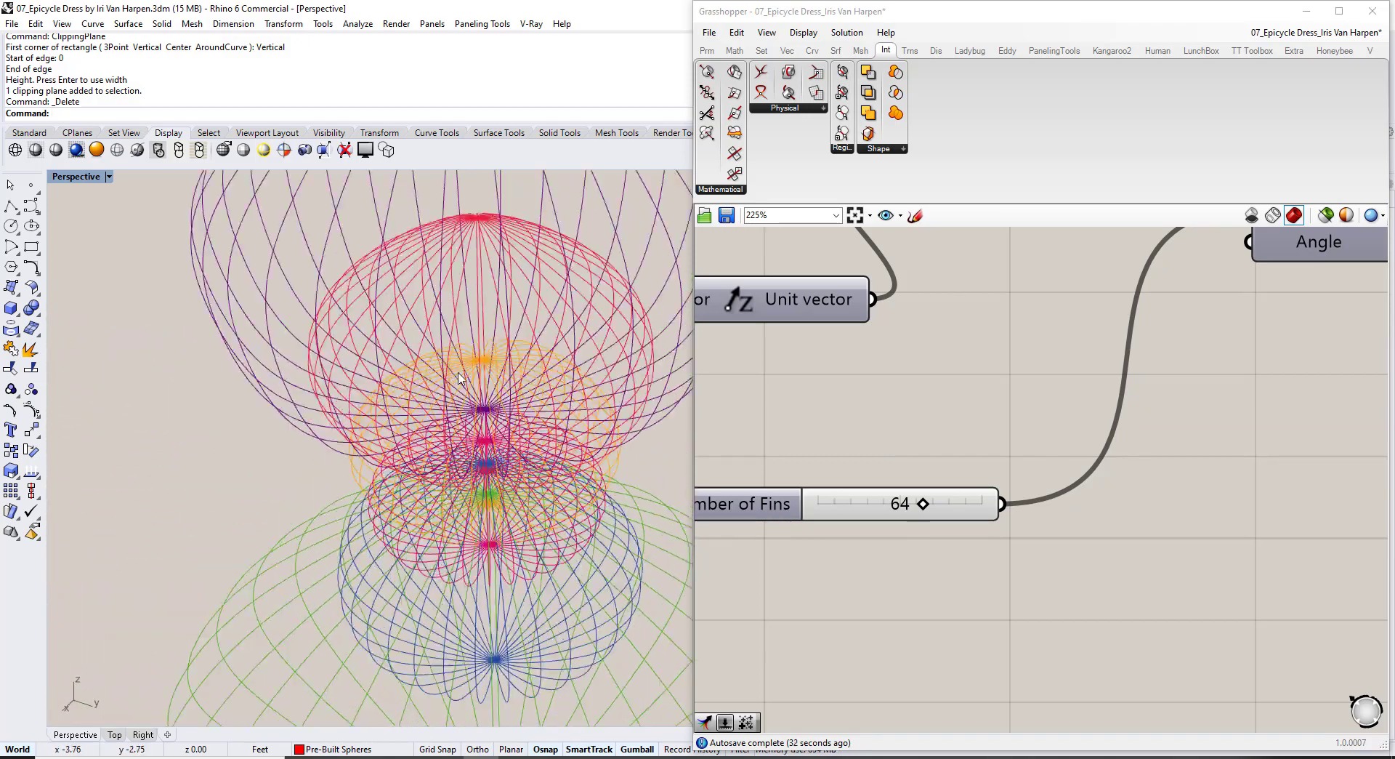
pyautogui.moveTo(464, 617); pyautogui.dragTo(482, 491, button='right')
pyautogui.scroll(-6, 483, 491)
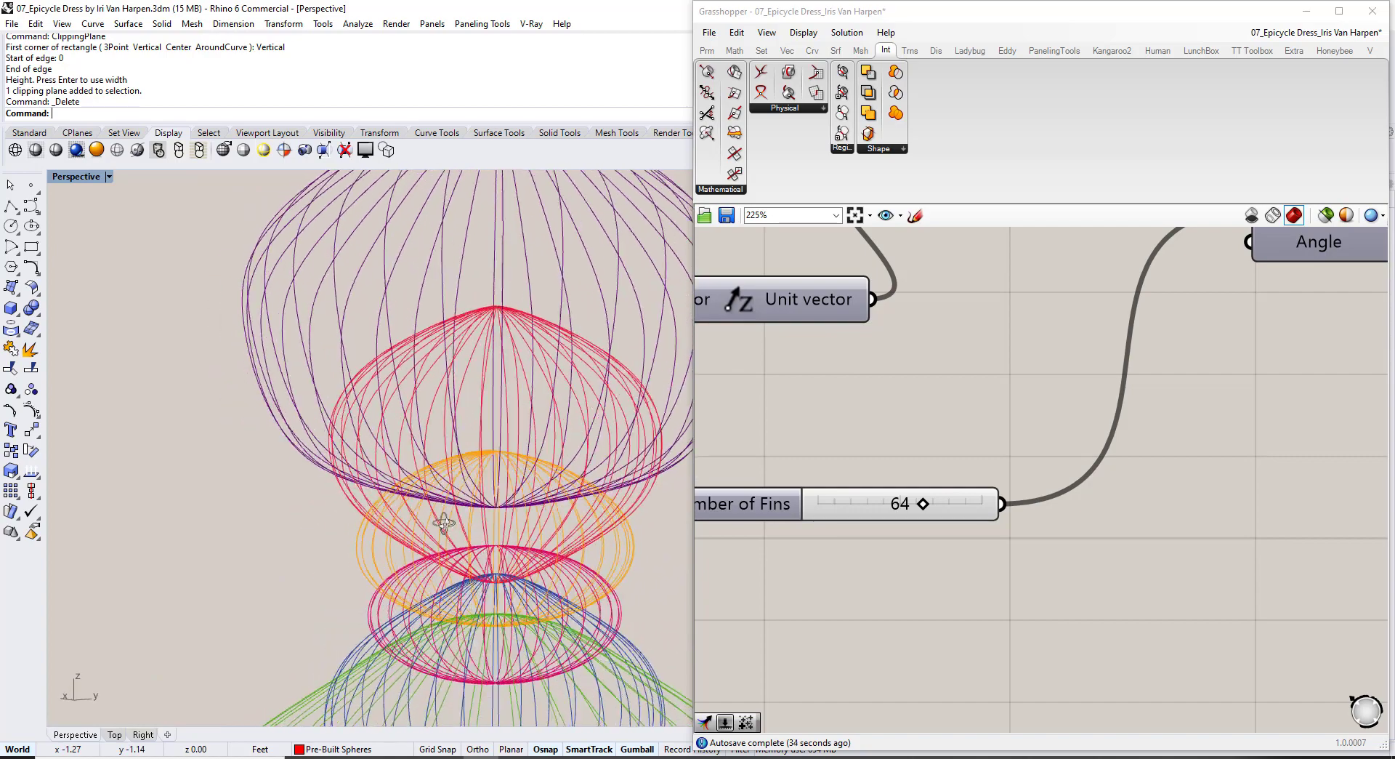
pyautogui.moveTo(416, 549); pyautogui.dragTo(389, 566, button='right')
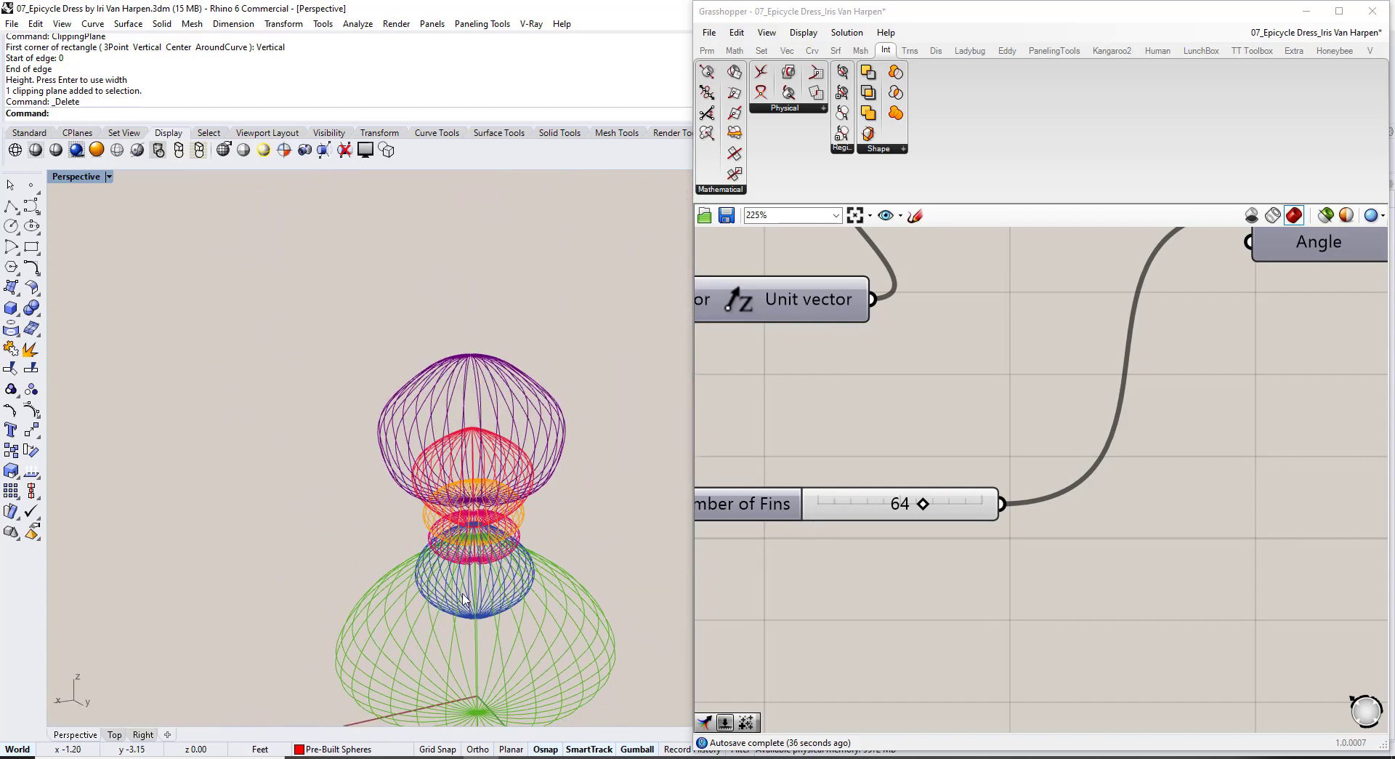
pyautogui.moveTo(464, 599); pyautogui.dragTo(468, 489, button='right')
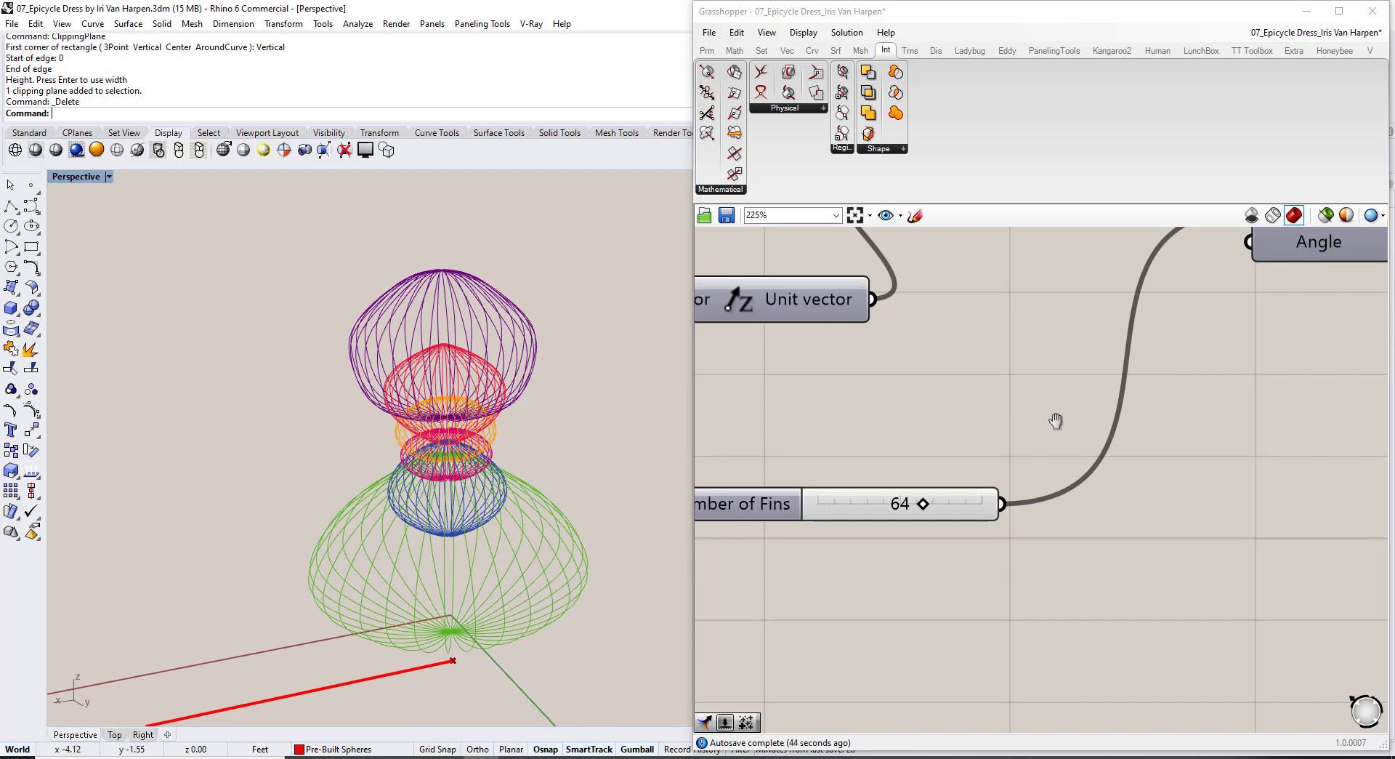
# Add a Curve parameter fed by the Cull Pattern List output, and turn off the Cull Pattern component's preview.
pyautogui.scroll(-4, 1056, 421)
pyautogui.moveTo(1071, 421); pyautogui.dragTo(845, 480, button='right')
pyautogui.moveTo(1222, 371); pyautogui.dragTo(840, 444, button='right')
pyautogui.moveTo(1341, 407); pyautogui.dragTo(868, 435, button='right')
pyautogui.moveTo(1097, 408); pyautogui.dragTo(768, 495, button='right')
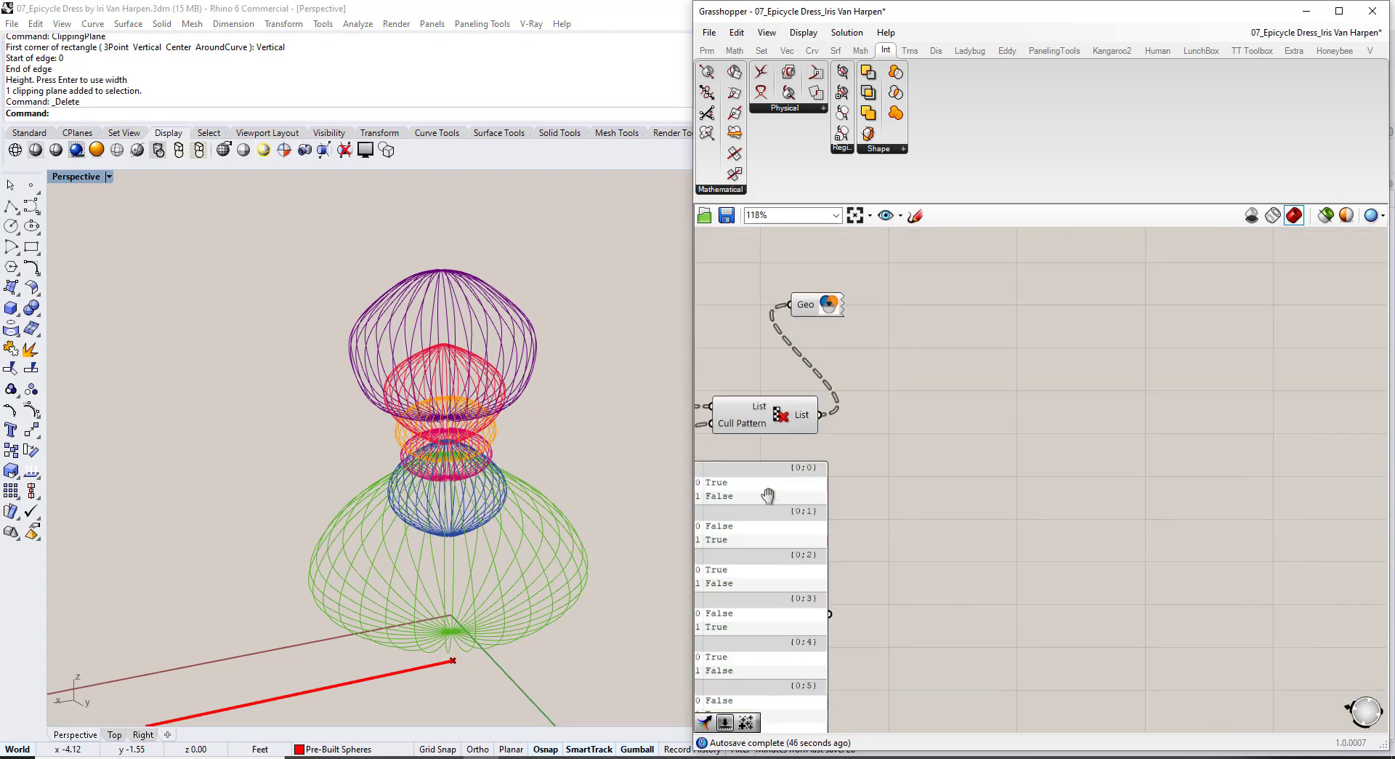
pyautogui.click(786, 425)
pyautogui.doubleClick(904, 420)
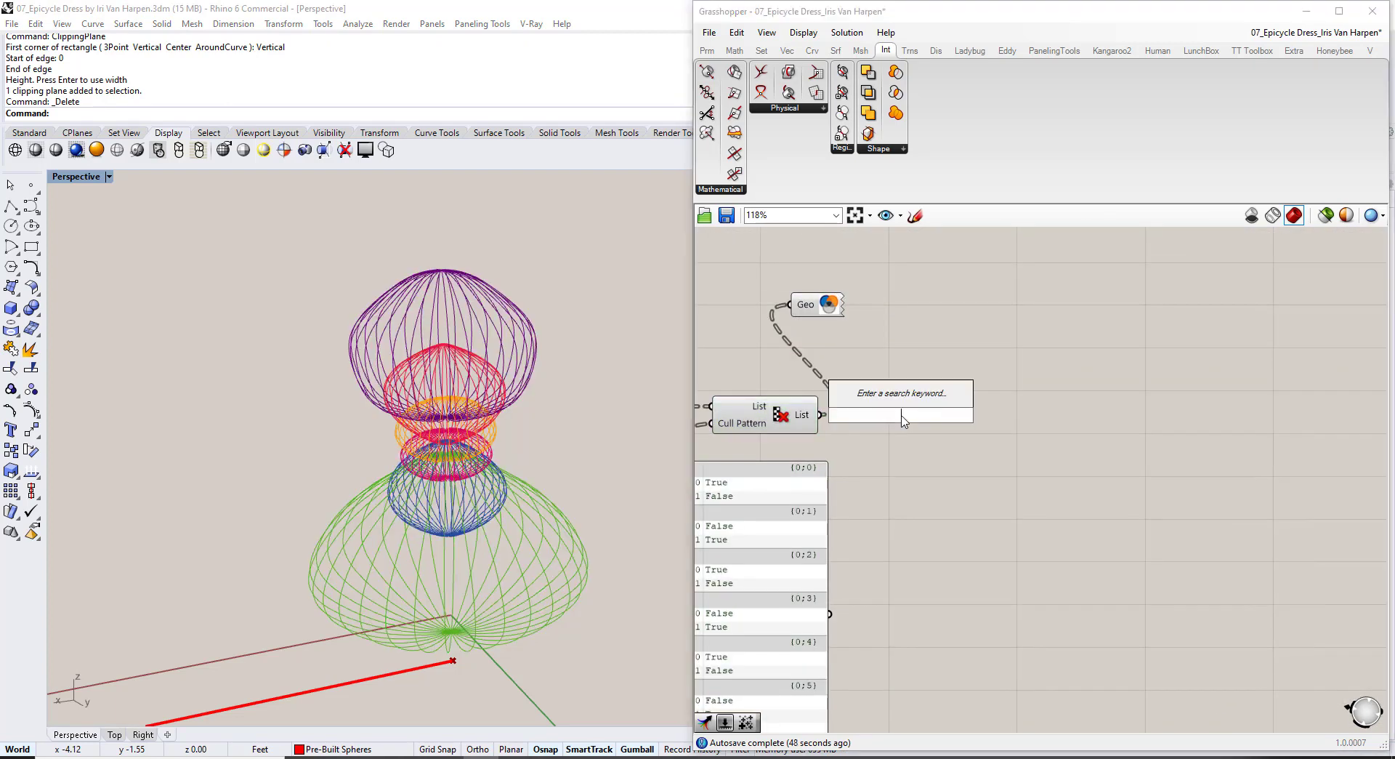
pyautogui.write('crv')
pyautogui.click(900, 383)
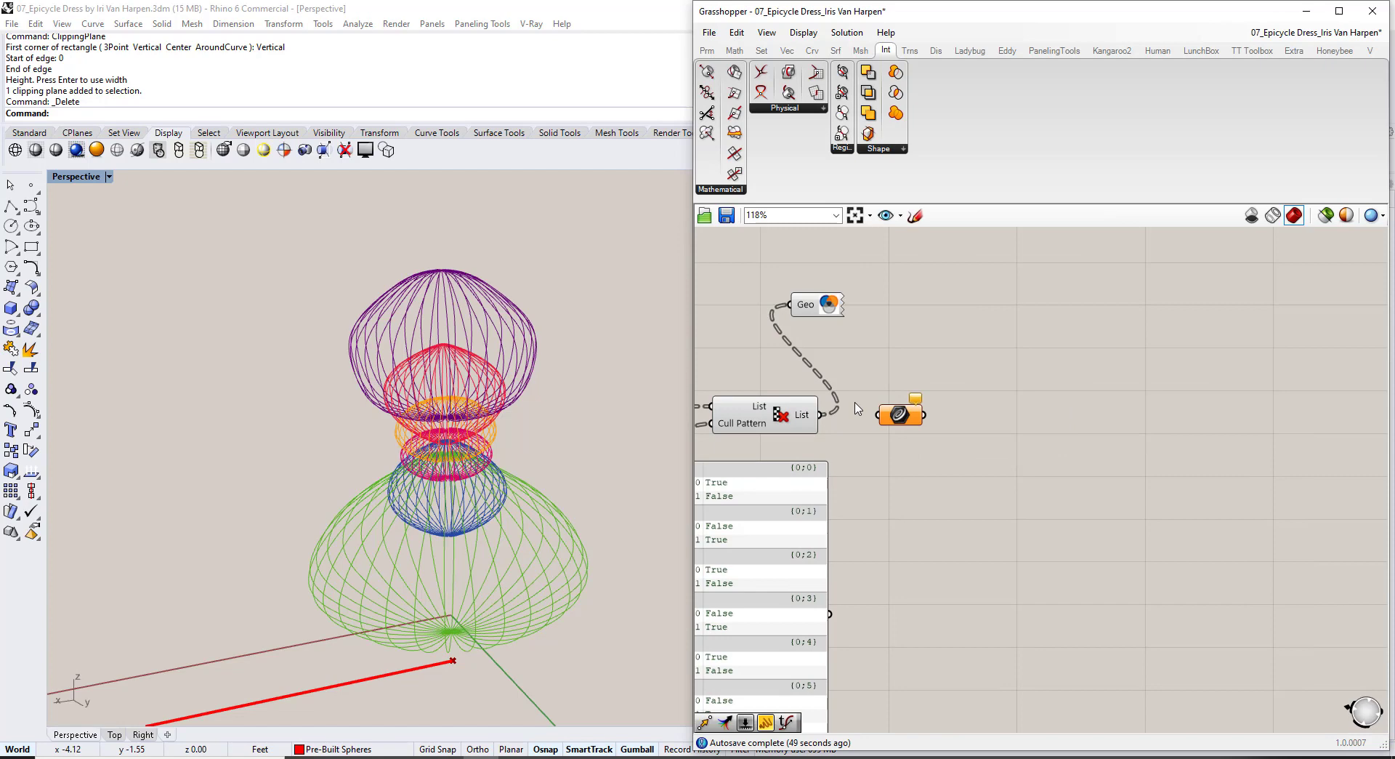
pyautogui.click(810, 418)
pyautogui.hotkey('ctrl', 'q')
pyautogui.moveTo(814, 418); pyautogui.dragTo(934, 415)
# Rename the Curve parameter as "Alternating Fabric Curves" and shift it into place beside the Cull Pattern component.
pyautogui.rightClick(936, 415)
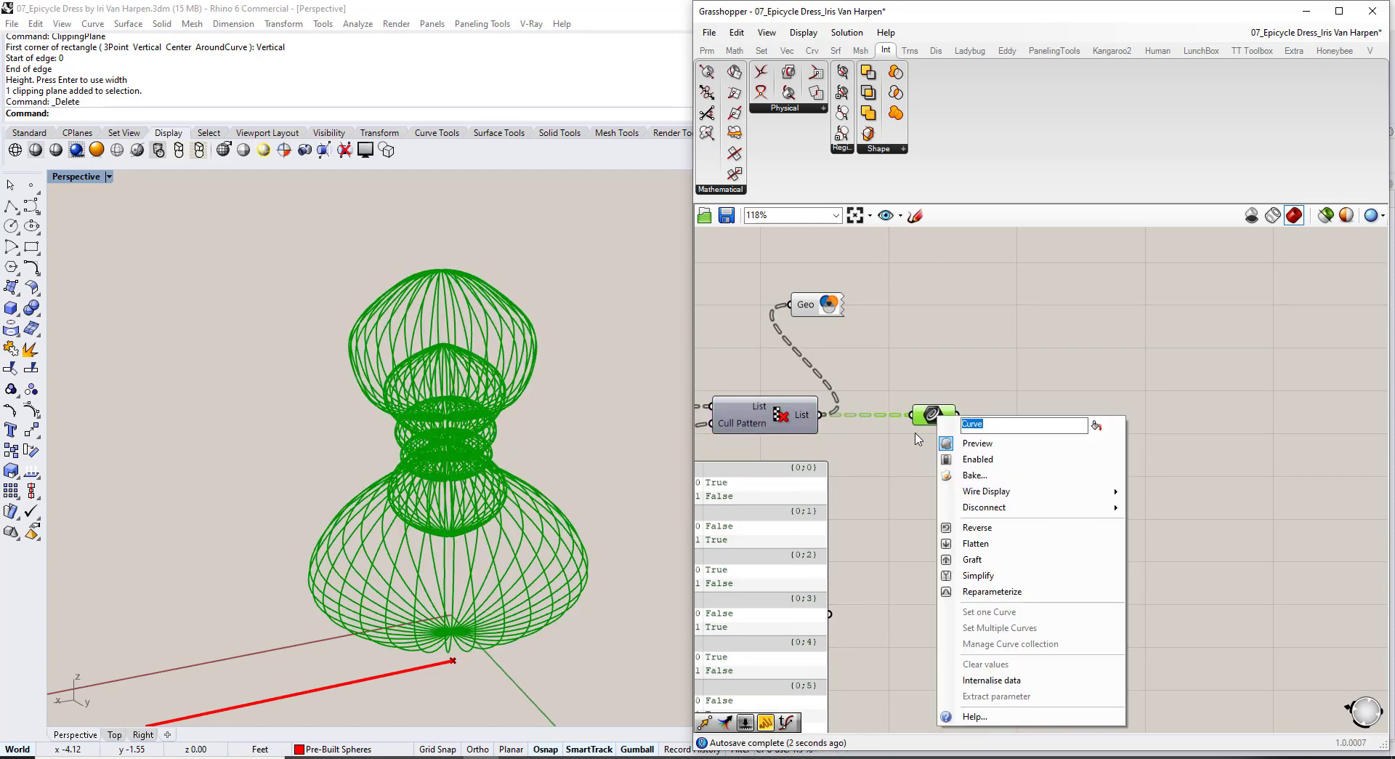
pyautogui.write('Alternating Fabric')
pyautogui.click(1094, 428)
pyautogui.click(1028, 376)
pyautogui.moveTo(947, 411); pyautogui.dragTo(959, 411)
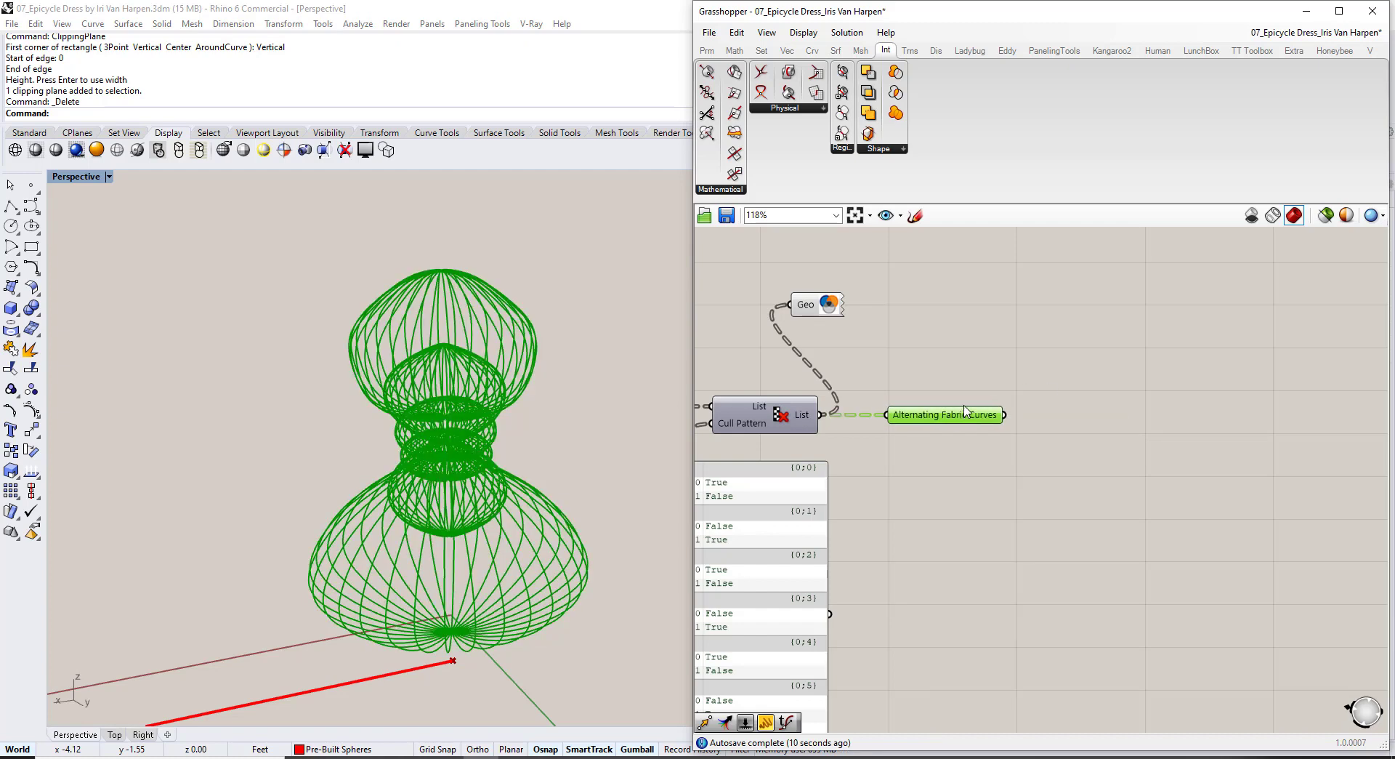
# Turn off the preview of the Geo component above the Cull Pattern.
pyautogui.click(932, 377)
pyautogui.moveTo(878, 347); pyautogui.dragTo(727, 250)
pyautogui.hotkey('ctrl', 'q')
pyautogui.click(903, 353)
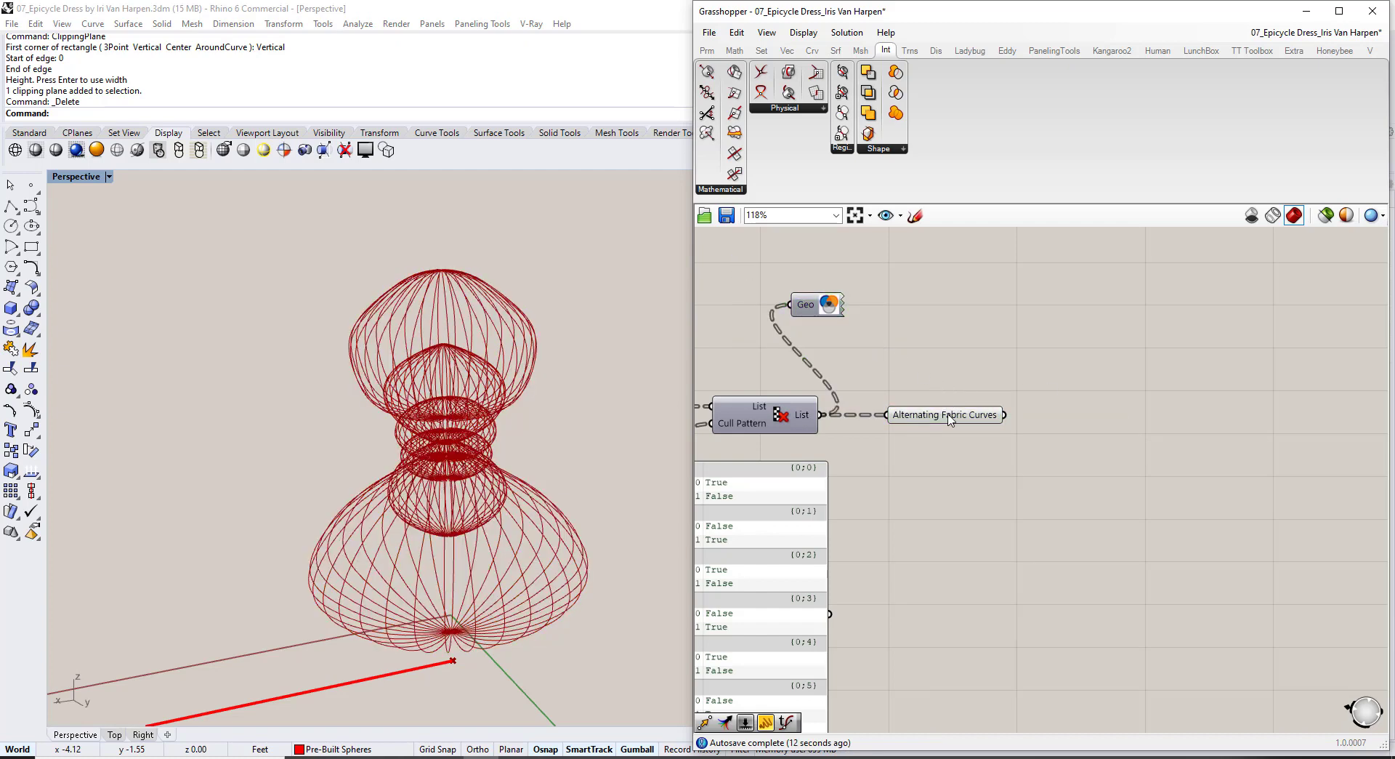
# Add a List Item component fed by Alternating Fabric Curves and limit the viewport preview to selected components.
pyautogui.moveTo(948, 419)
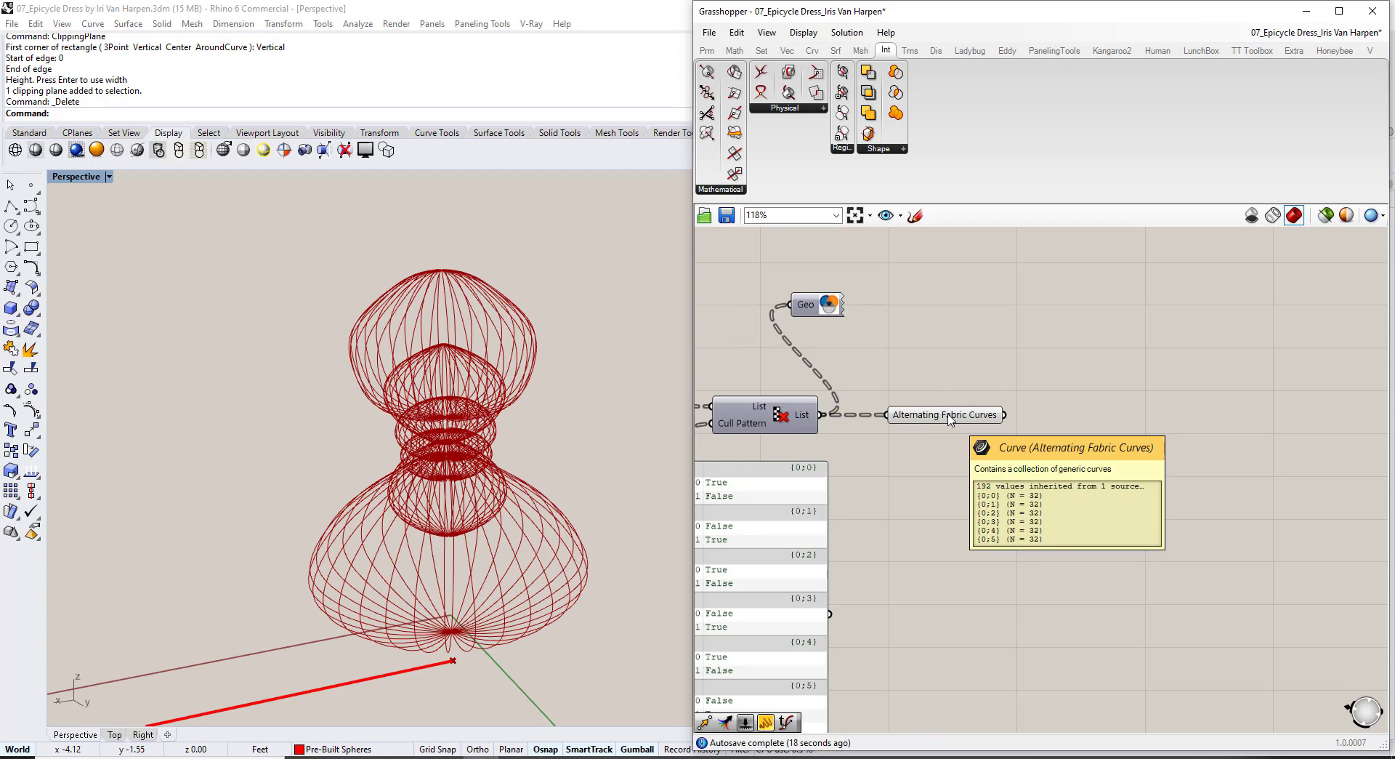
pyautogui.doubleClick(1091, 414)
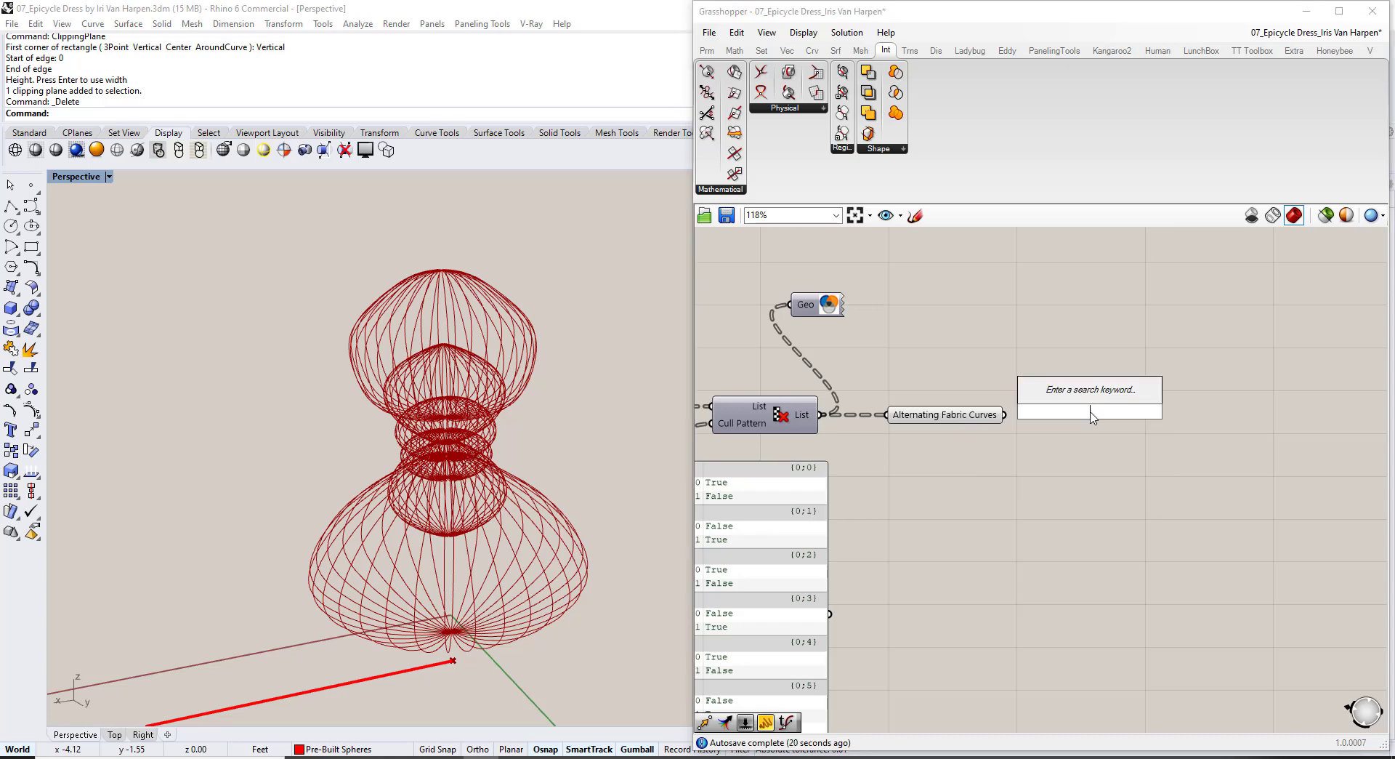
pyautogui.write('list item')
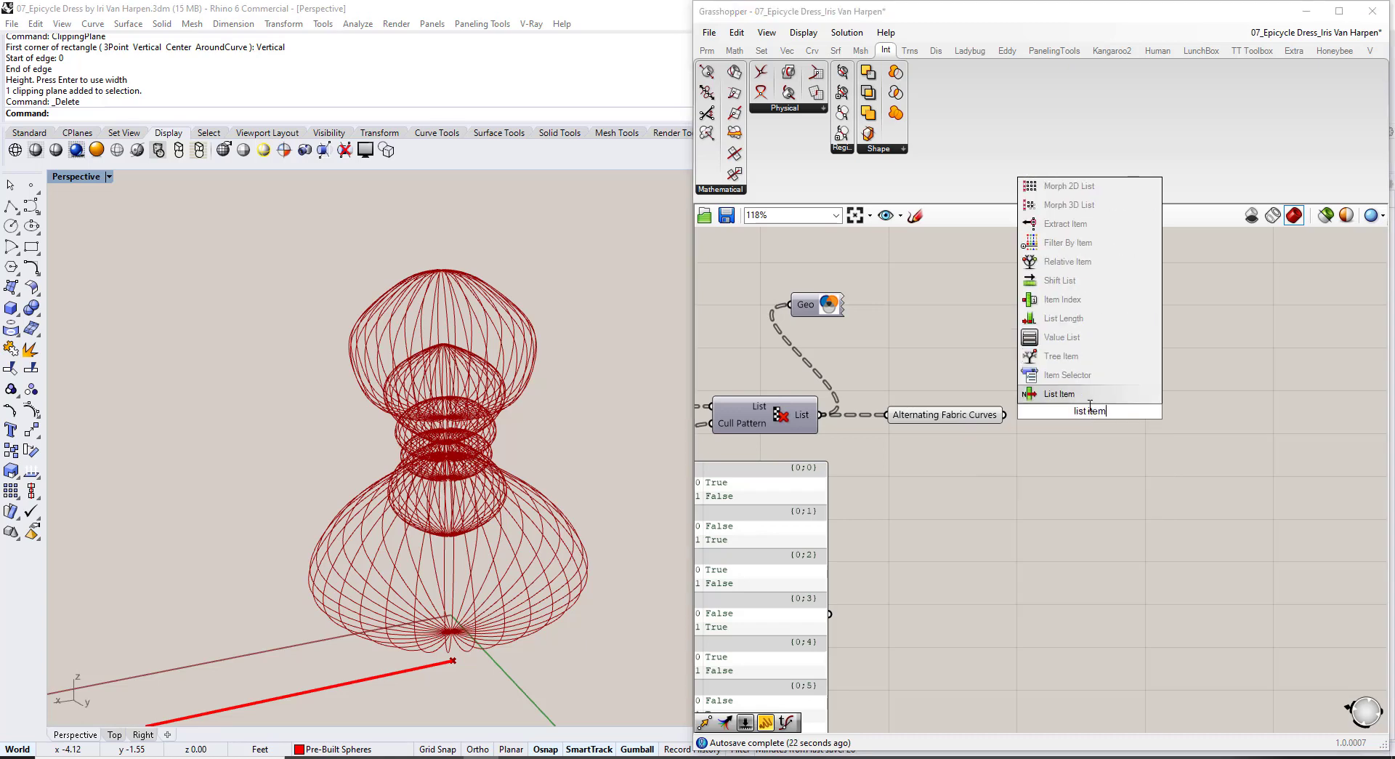
pyautogui.press('Return')
pyautogui.moveTo(1005, 414); pyautogui.dragTo(1077, 435)
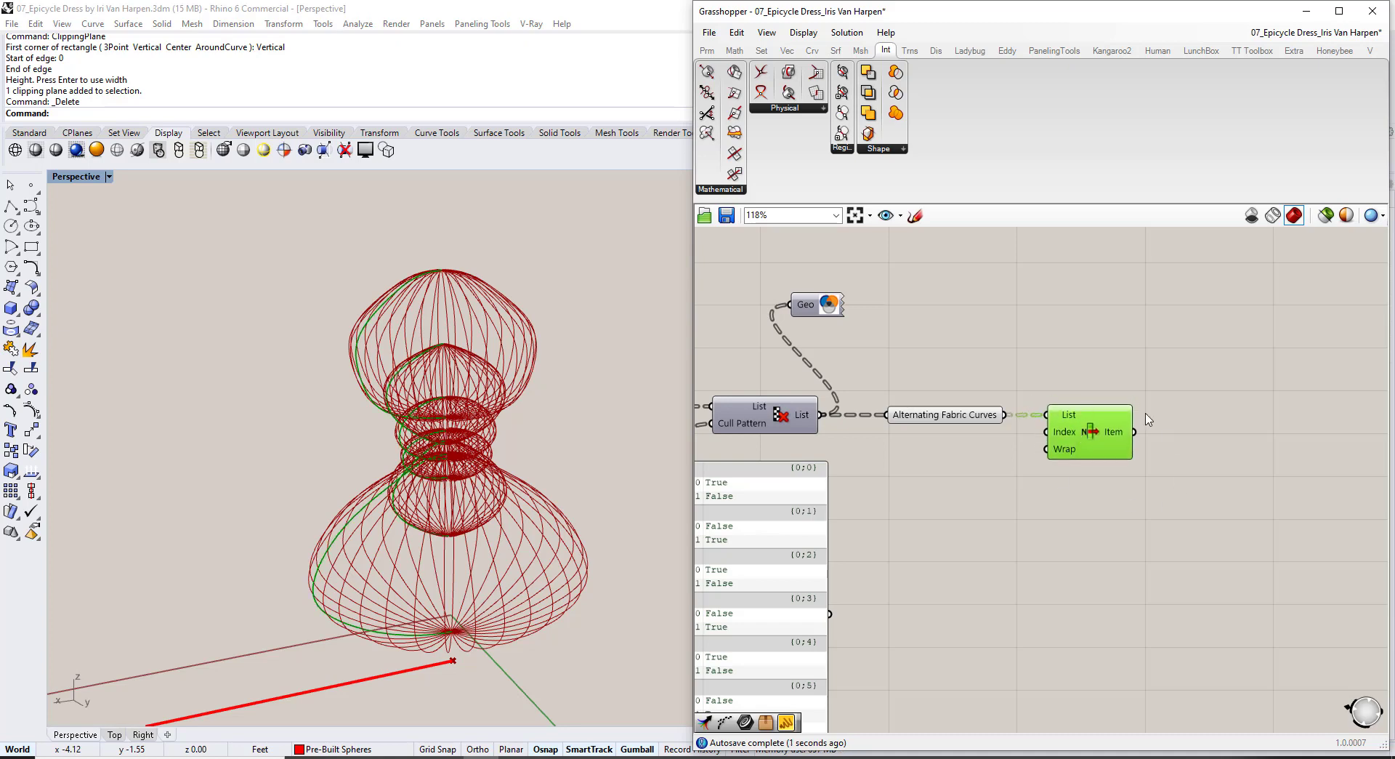
pyautogui.click(1325, 215)
pyautogui.moveTo(551, 496); pyautogui.dragTo(474, 281, button='right')
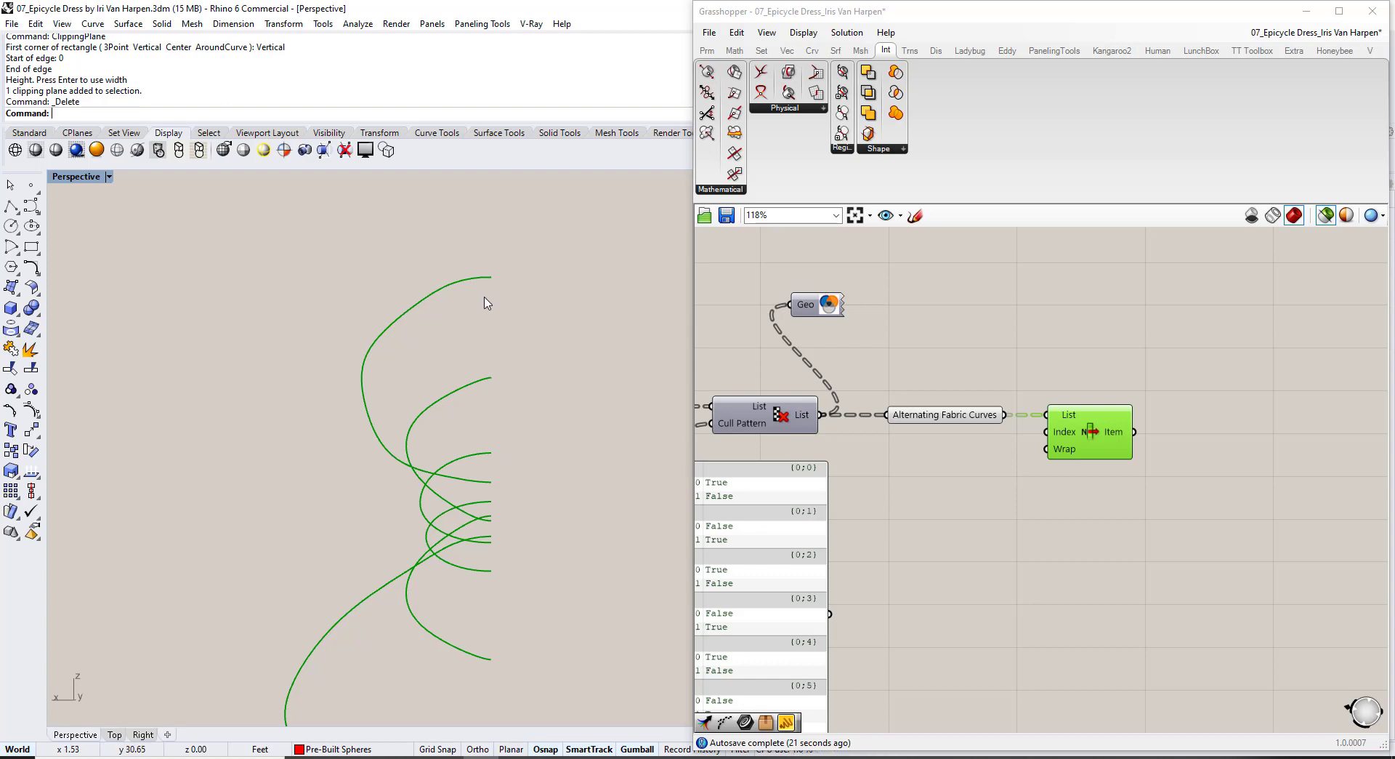
# Add an End Points component below List Item, connect the Item output to its Curve input, and preview both.
pyautogui.moveTo(1204, 436); pyautogui.dragTo(974, 419, button='right')
pyautogui.doubleClick(973, 417)
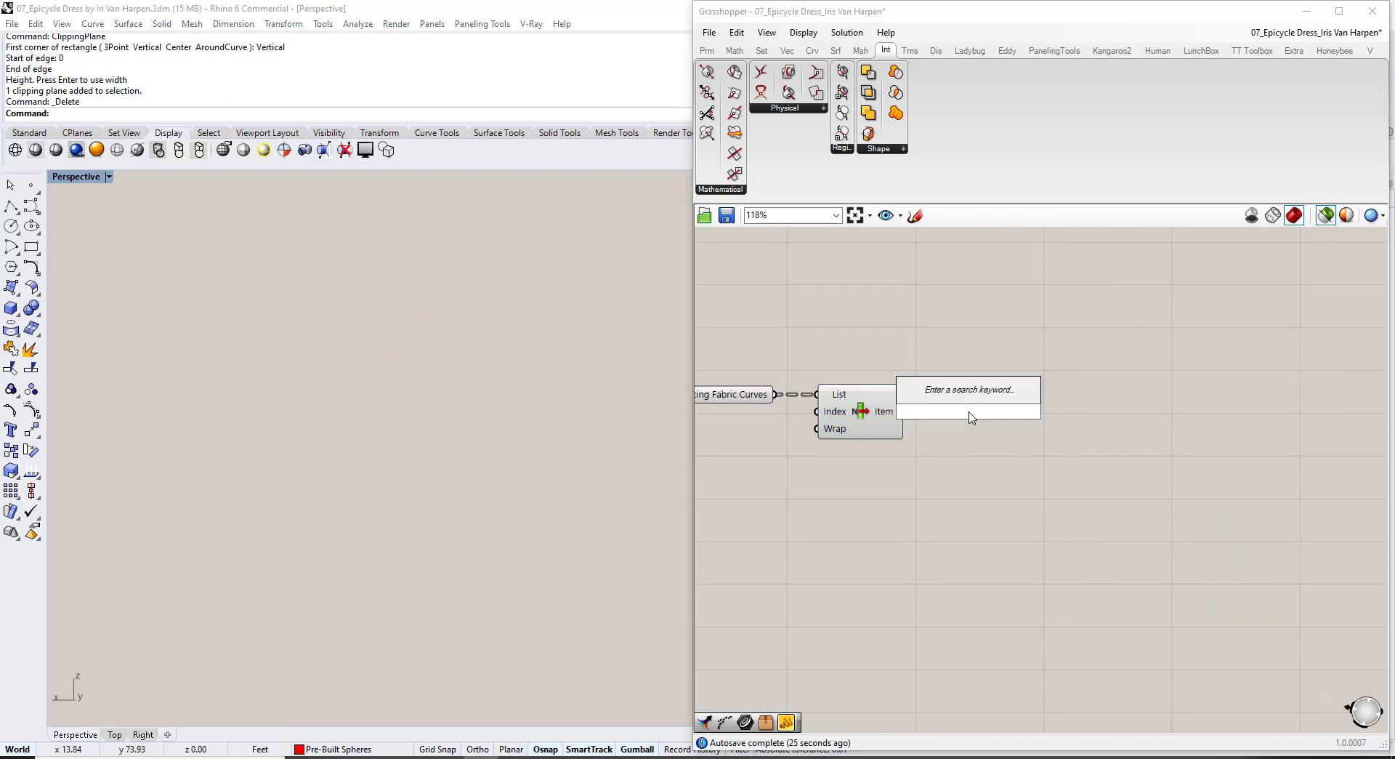
pyautogui.write('end')
pyautogui.press('Return')
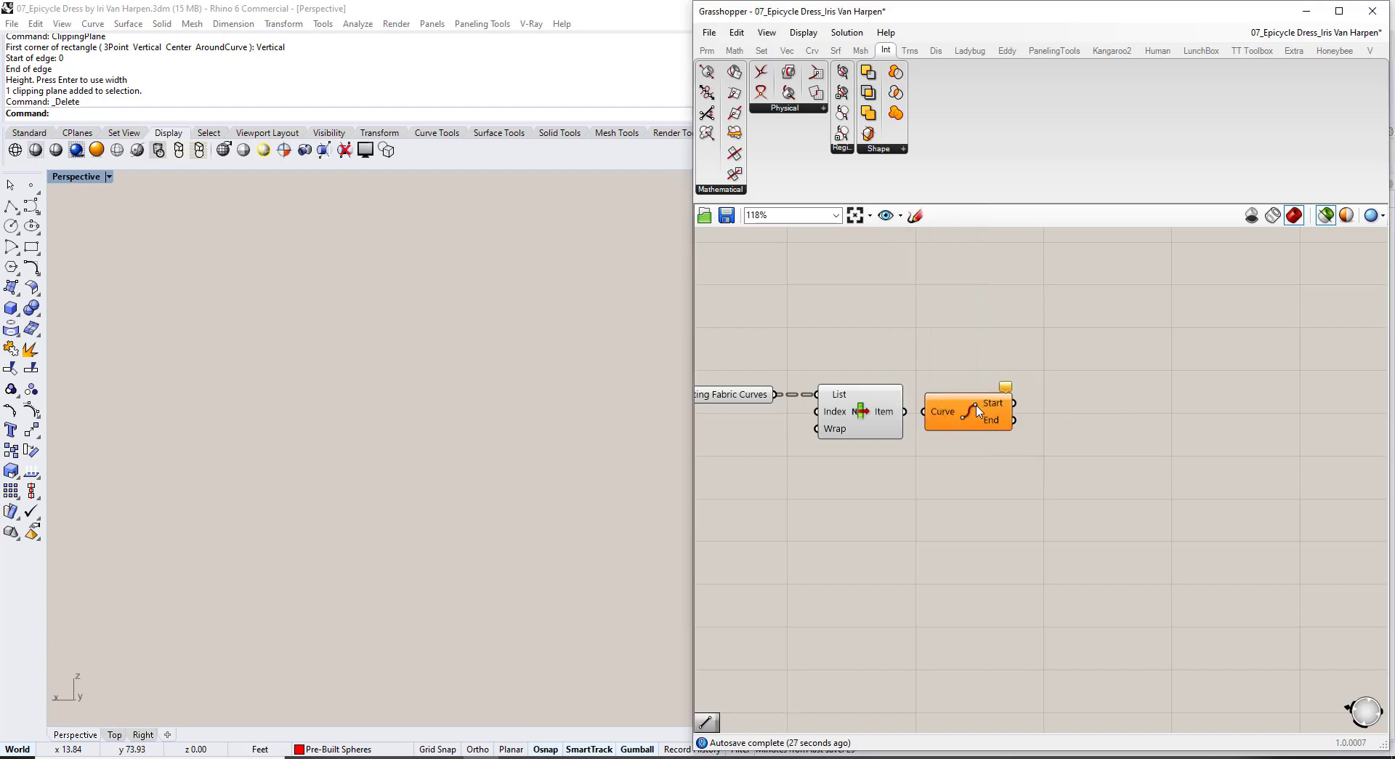
pyautogui.moveTo(978, 411); pyautogui.dragTo(983, 430)
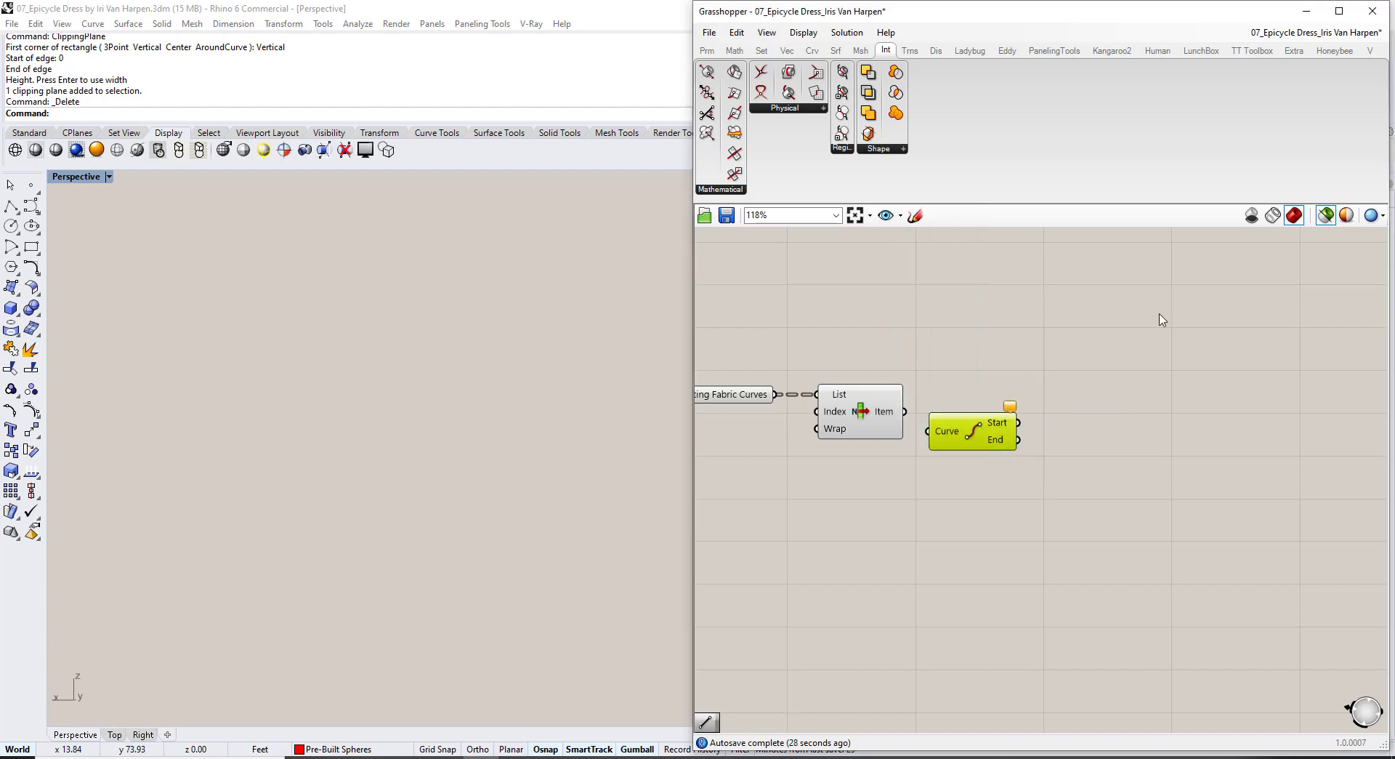
pyautogui.click(878, 411)
pyautogui.moveTo(904, 412); pyautogui.dragTo(930, 431)
pyautogui.moveTo(955, 442); pyautogui.dragTo(957, 481)
pyautogui.keyDown('shift'); pyautogui.click(871, 415); pyautogui.keyUp('shift')
pyautogui.scroll(-5, 461, 507)
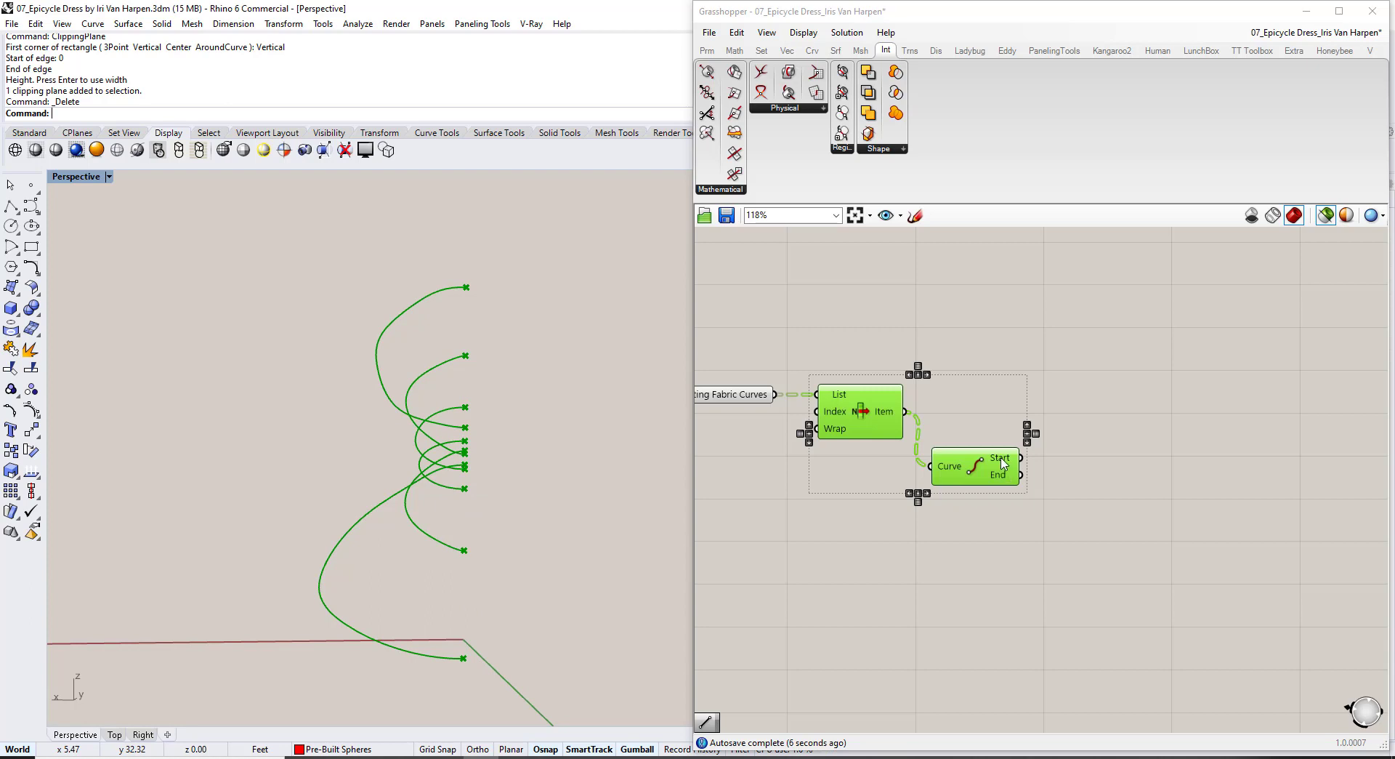
# Add a Line component joining the Start and End outputs of End Points, and preview it together with List Item.
pyautogui.doubleClick(1095, 476)
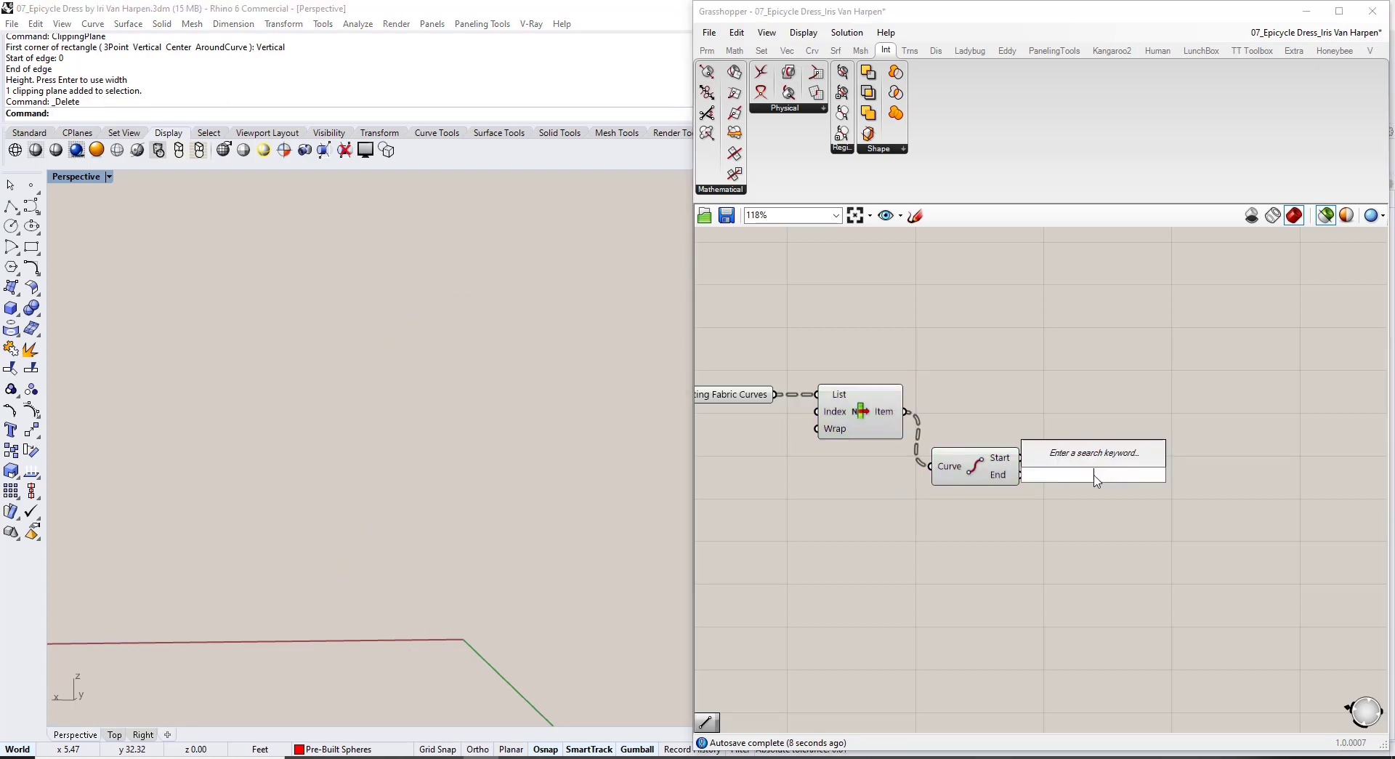
pyautogui.write('lin')
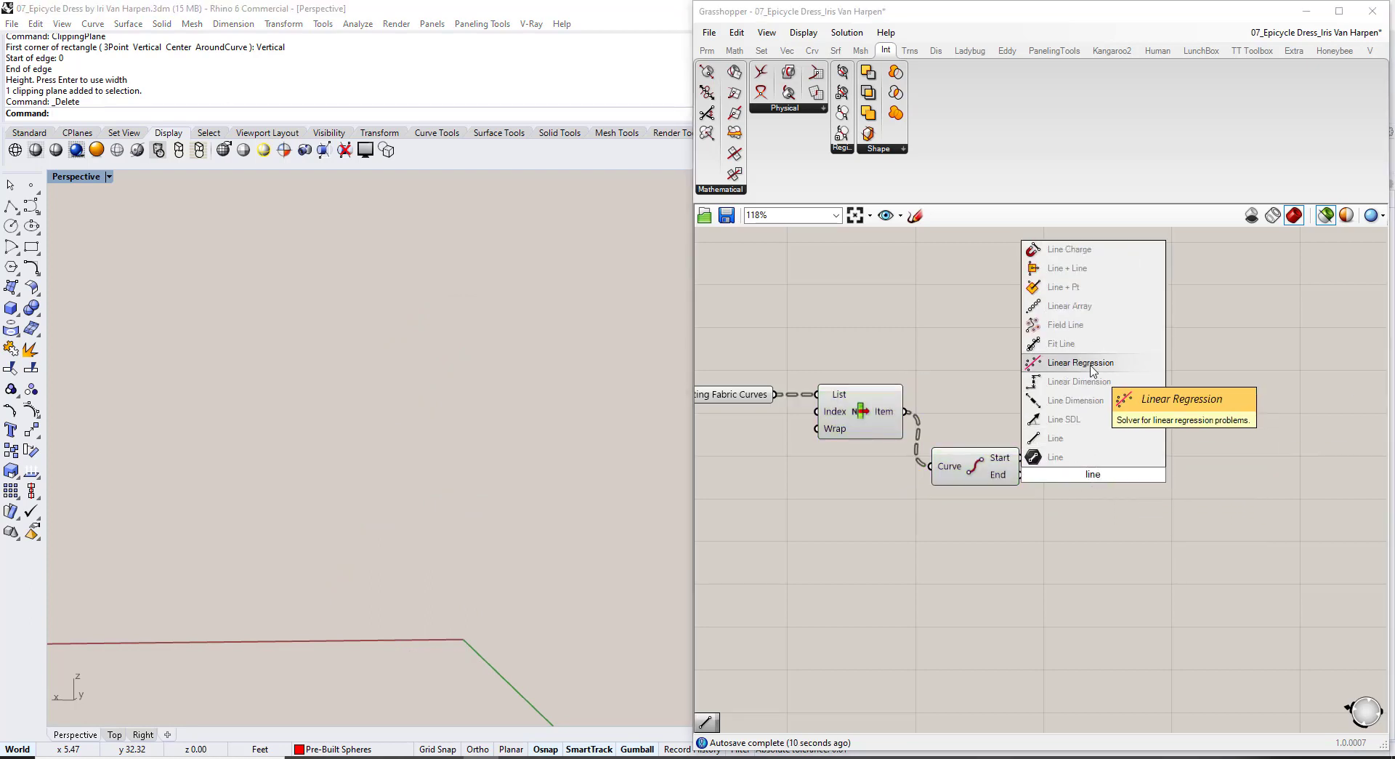
pyautogui.click(1072, 434)
pyautogui.moveTo(1021, 458); pyautogui.dragTo(1040, 467)
pyautogui.moveTo(1021, 474); pyautogui.dragTo(1078, 476)
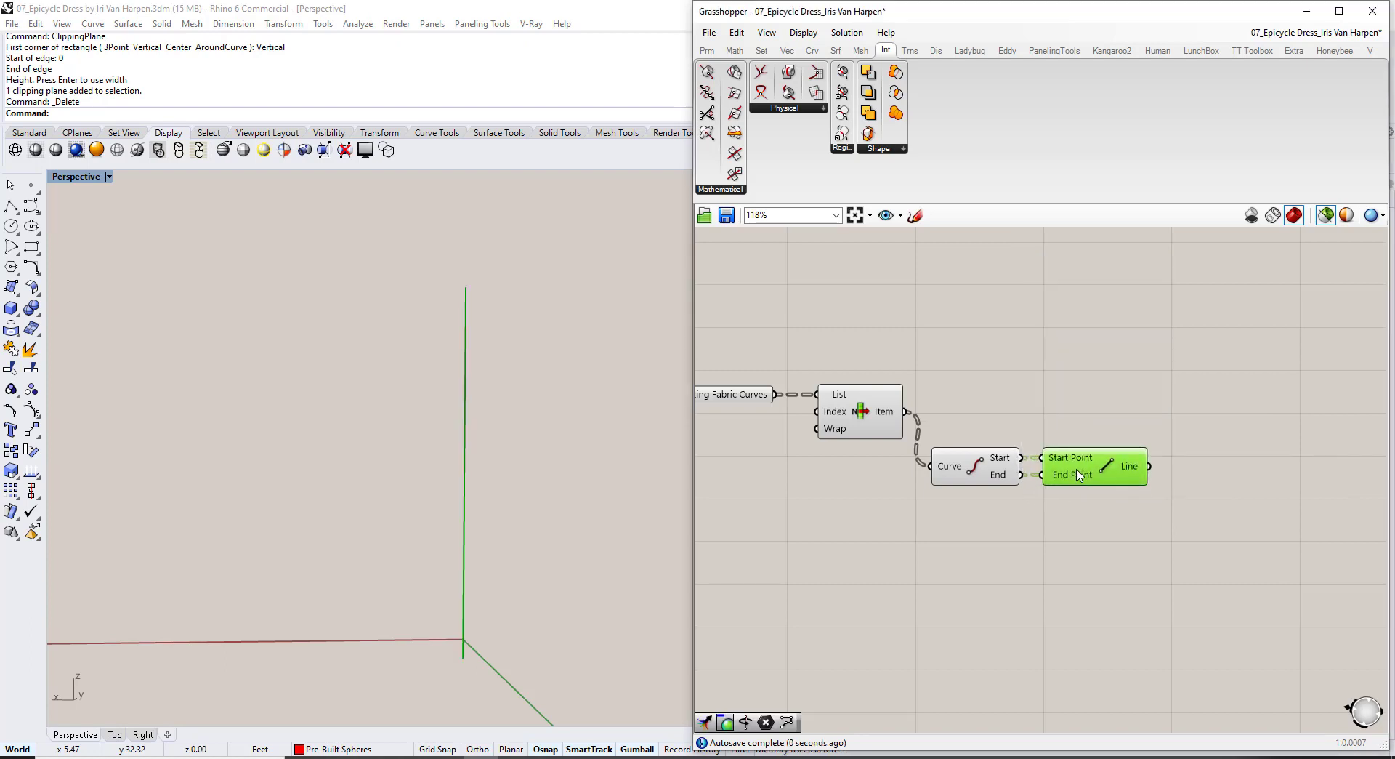
pyautogui.keyDown('shift'); pyautogui.click(886, 419); pyautogui.keyUp('shift')
pyautogui.moveTo(497, 413); pyautogui.dragTo(459, 416, button='right')
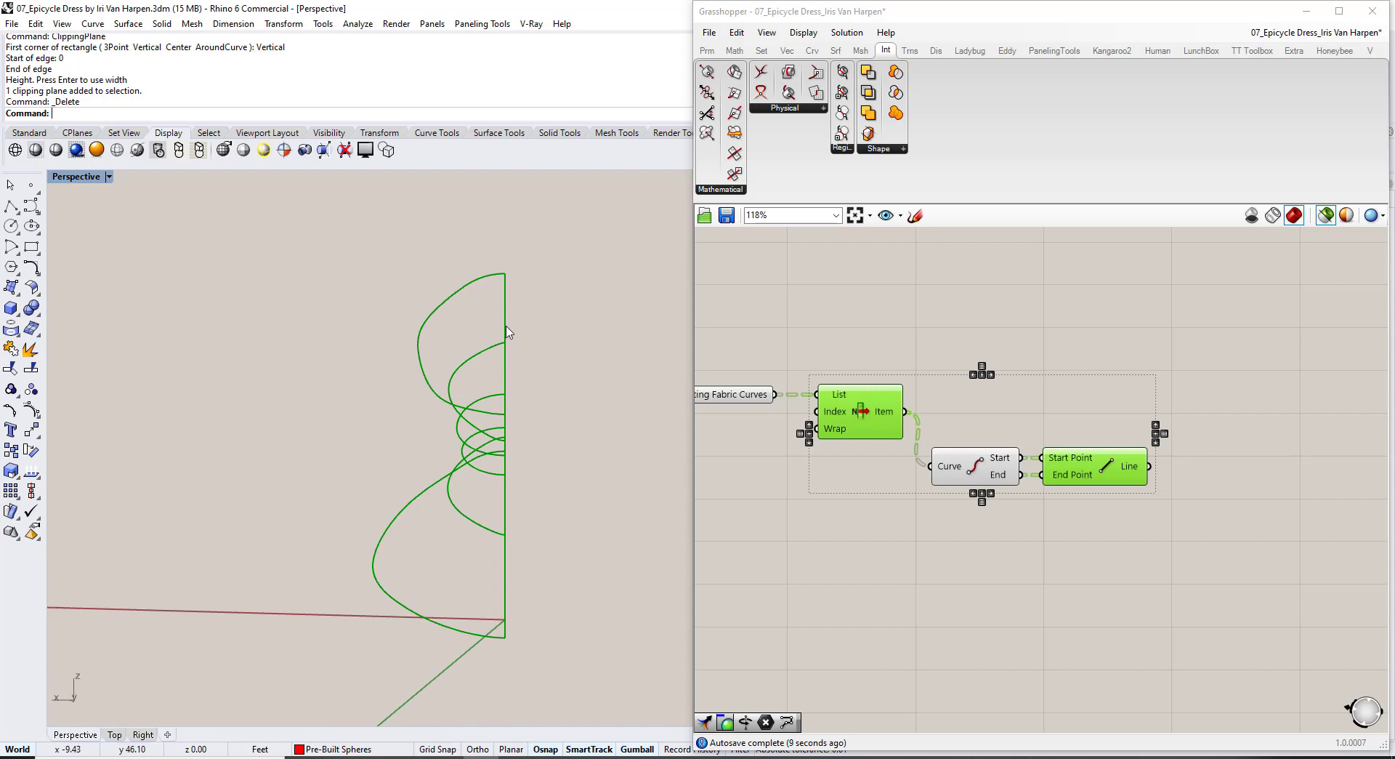
# Add a Join Curves component and place it above the Line component.
pyautogui.click(1088, 322)
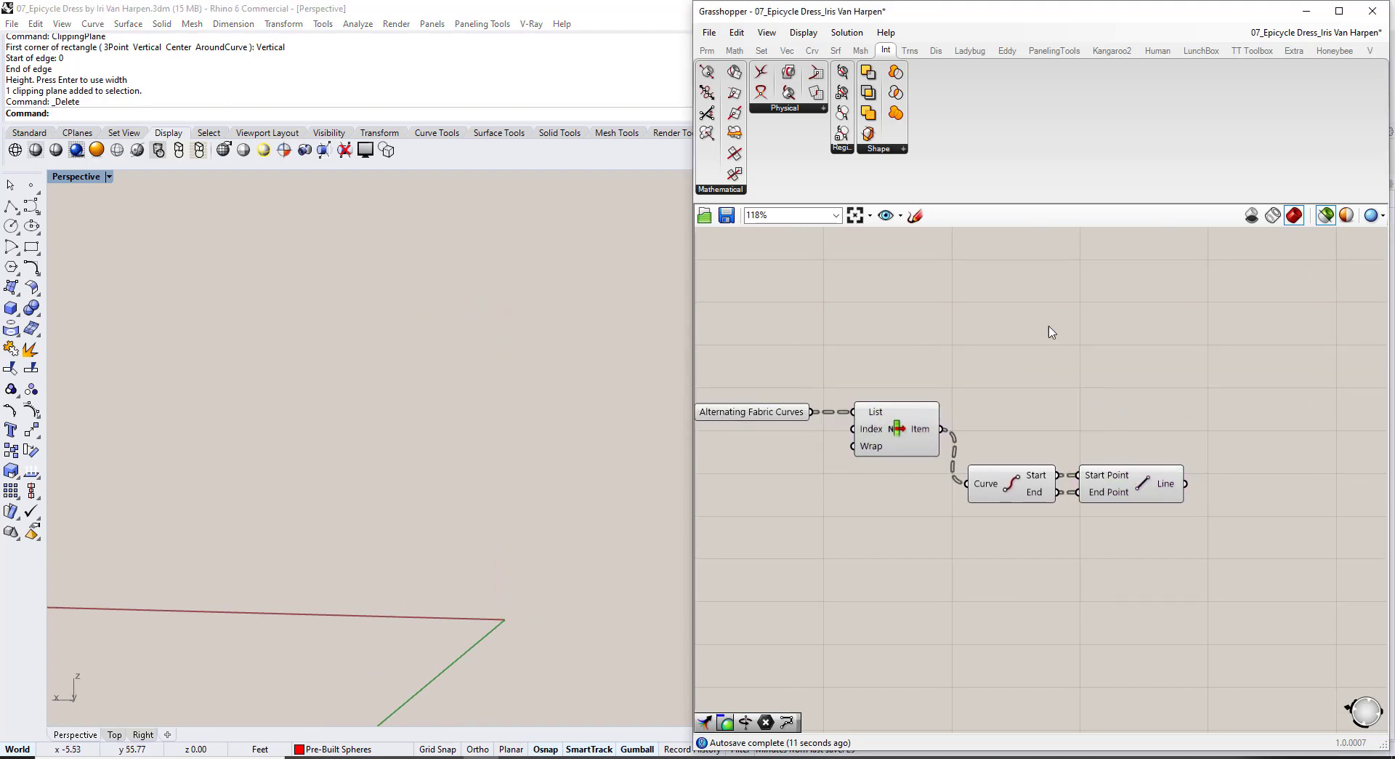
pyautogui.doubleClick(1052, 330)
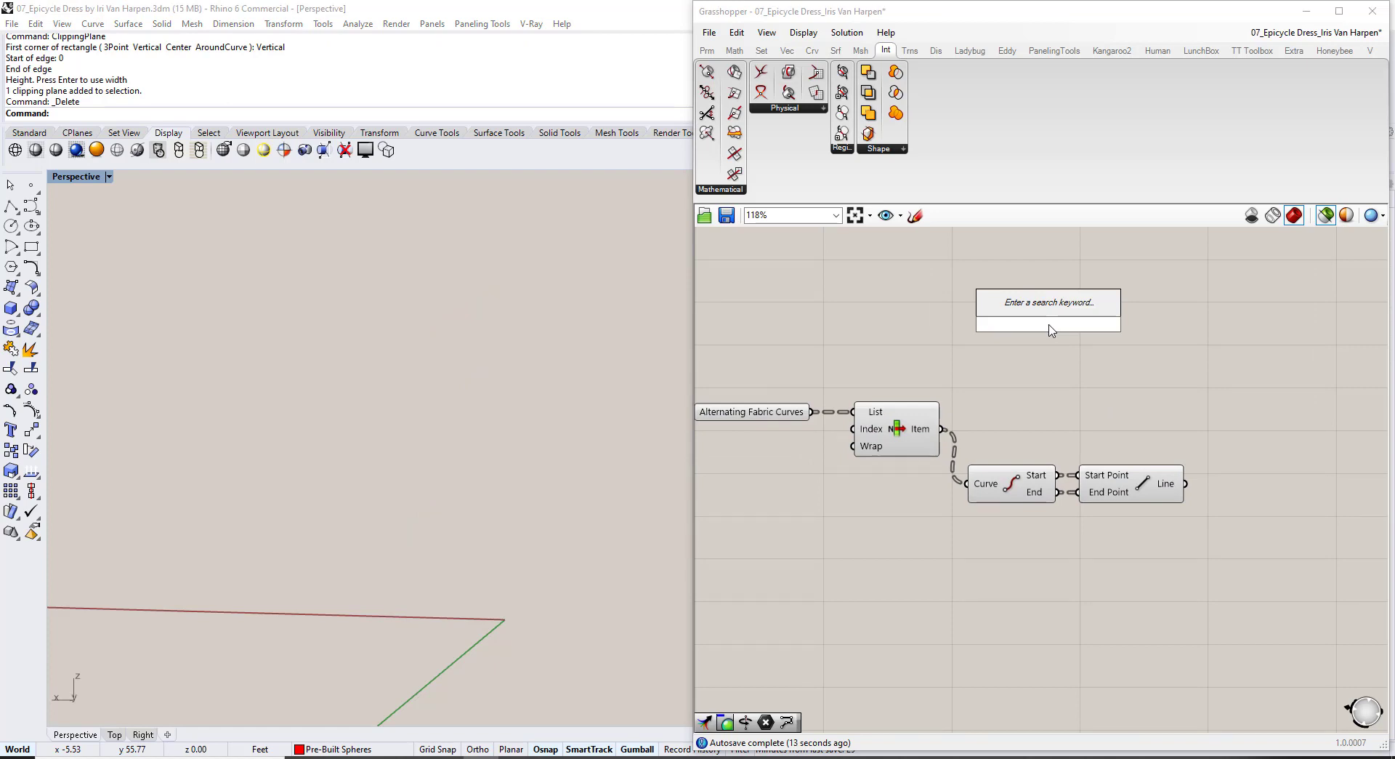
pyautogui.write('join')
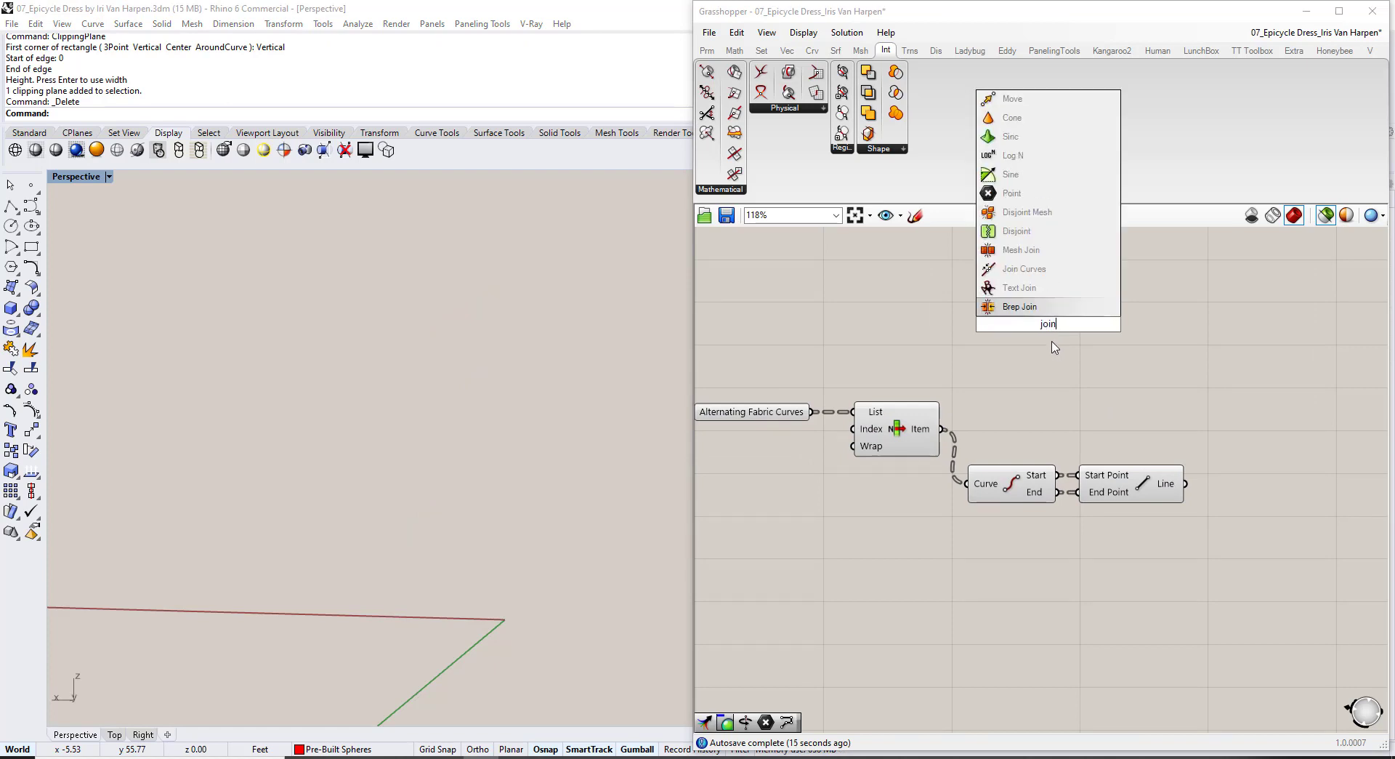
pyautogui.click(1046, 273)
pyautogui.moveTo(1049, 326); pyautogui.dragTo(1183, 364)
pyautogui.click(1124, 366)
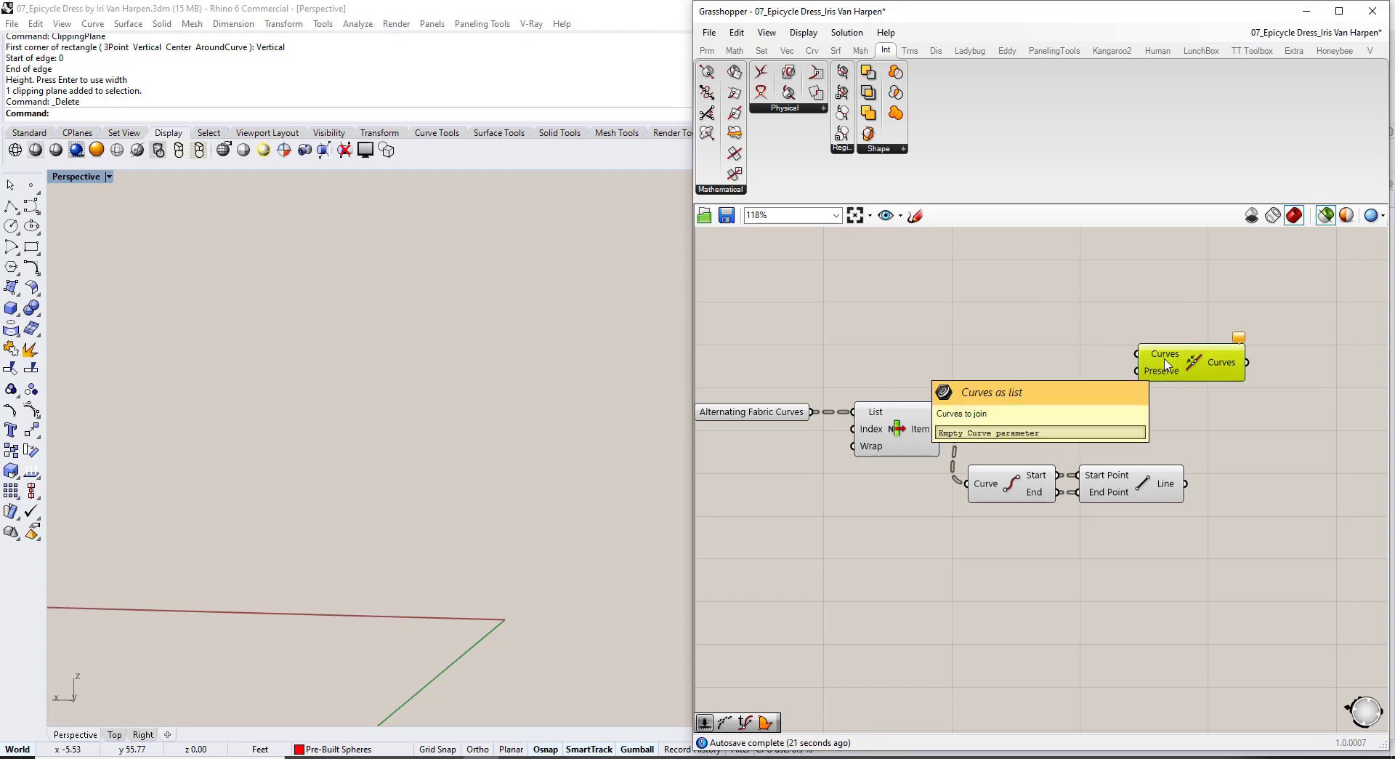
# Preview the List Item curves together with the Line output and inspect the data structure of the Item output.
pyautogui.click(736, 416)
pyautogui.click(908, 435)
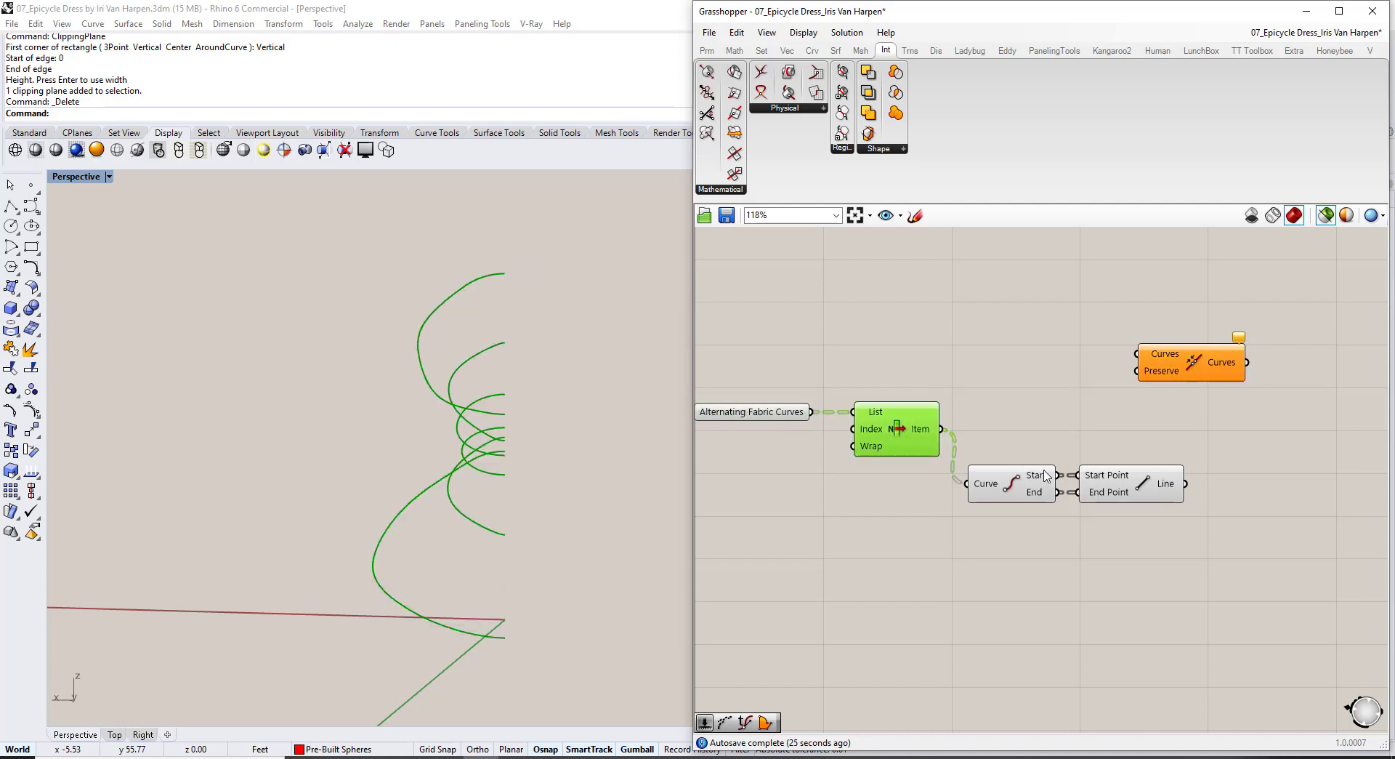
pyautogui.keyDown('shift'); pyautogui.click(1115, 483); pyautogui.keyUp('shift')
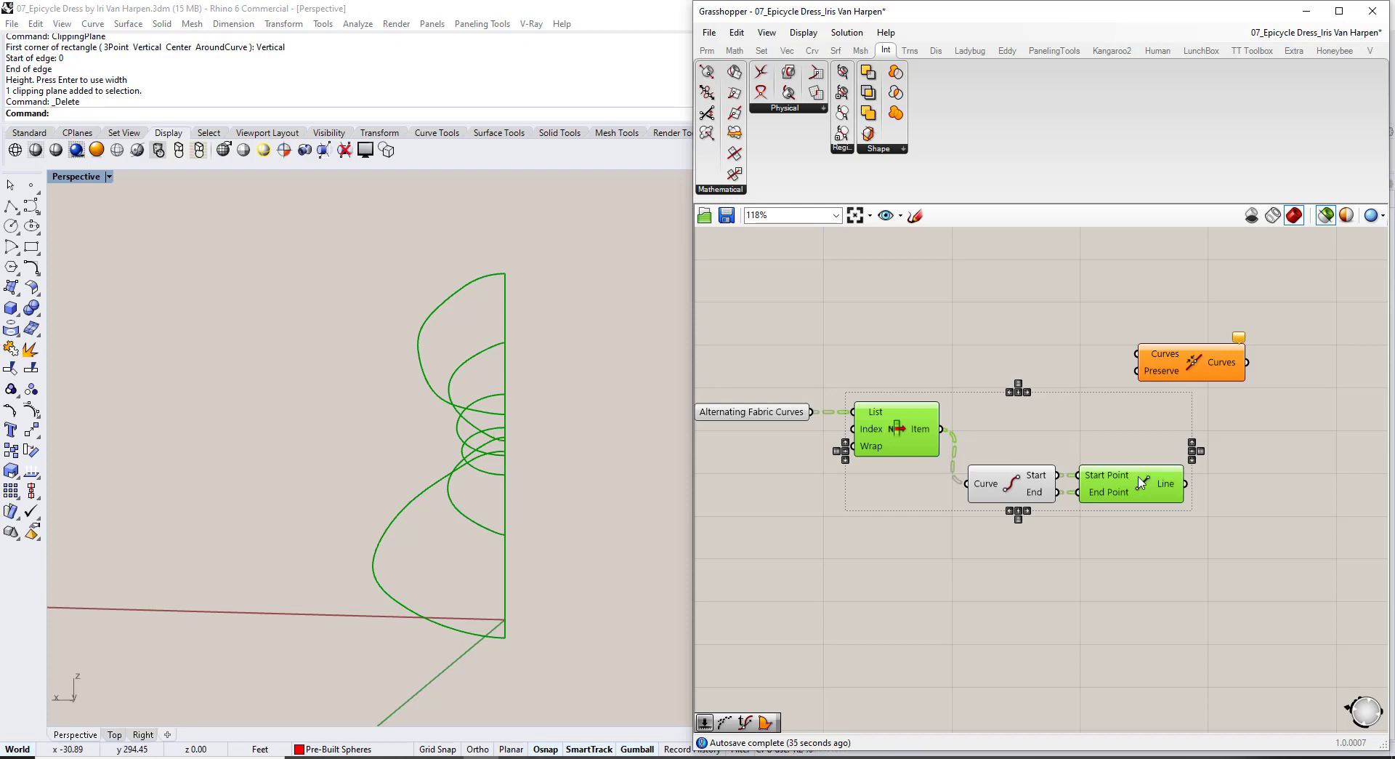
pyautogui.click(1023, 554)
pyautogui.moveTo(925, 430)
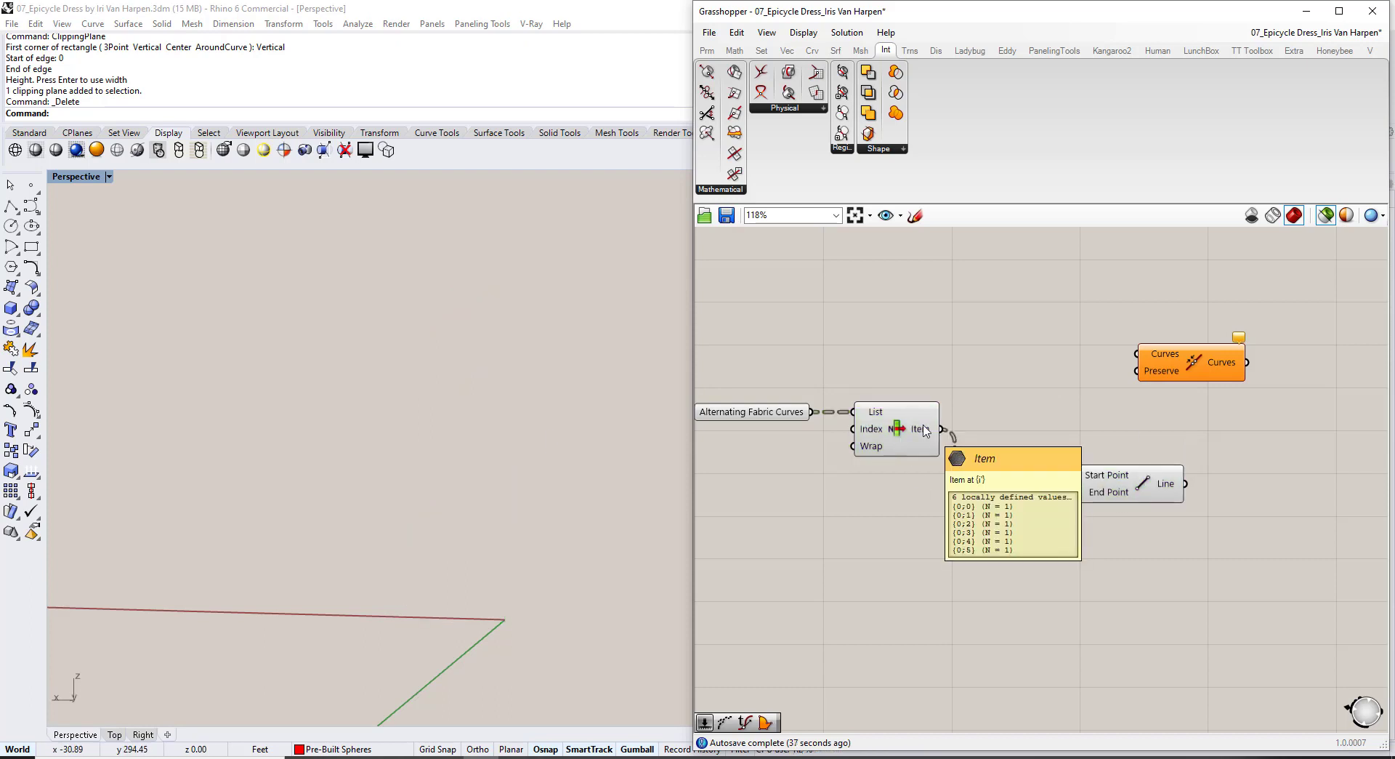
pyautogui.moveTo(784, 415)
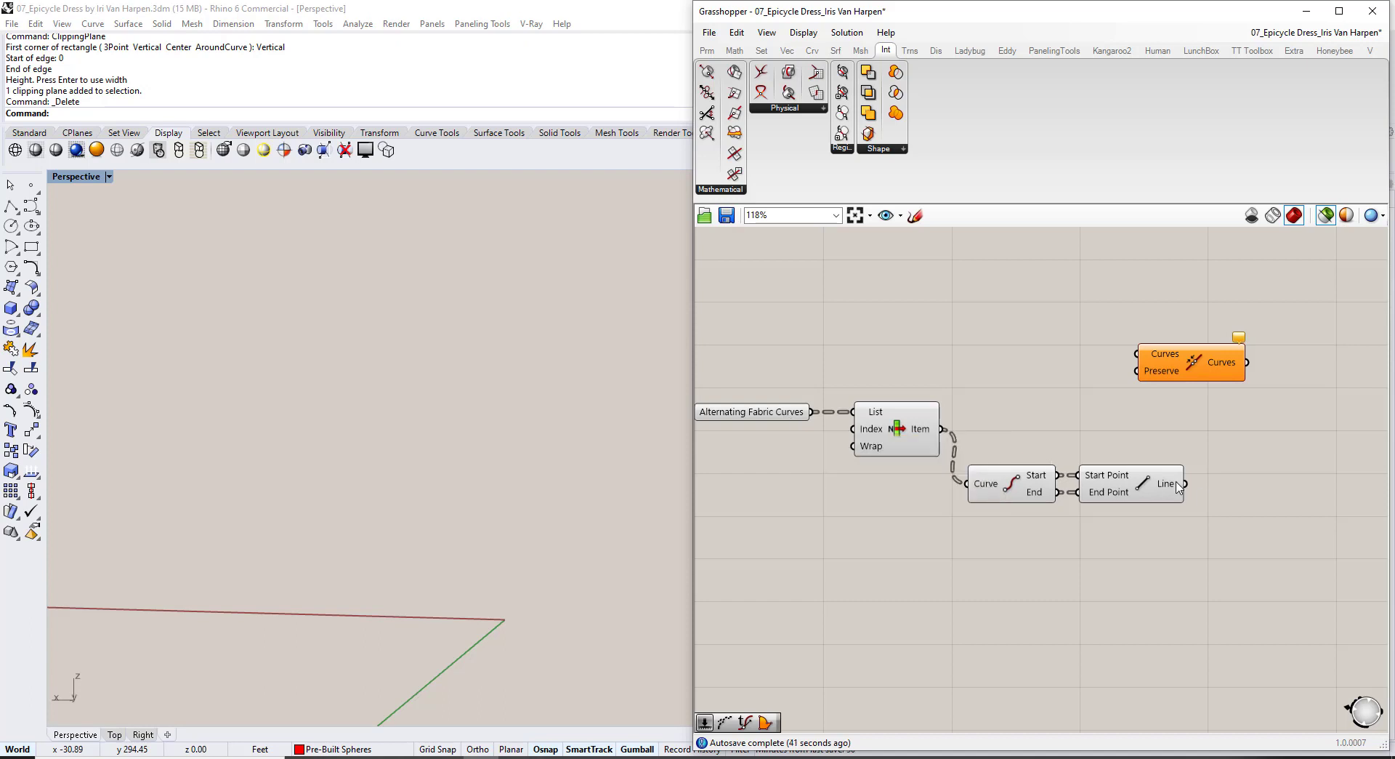
pyautogui.moveTo(1179, 487)
# Add a Graft Tree component above List Item, feed it with Alternating Fabric Curves, and inspect its output.
pyautogui.doubleClick(966, 352)
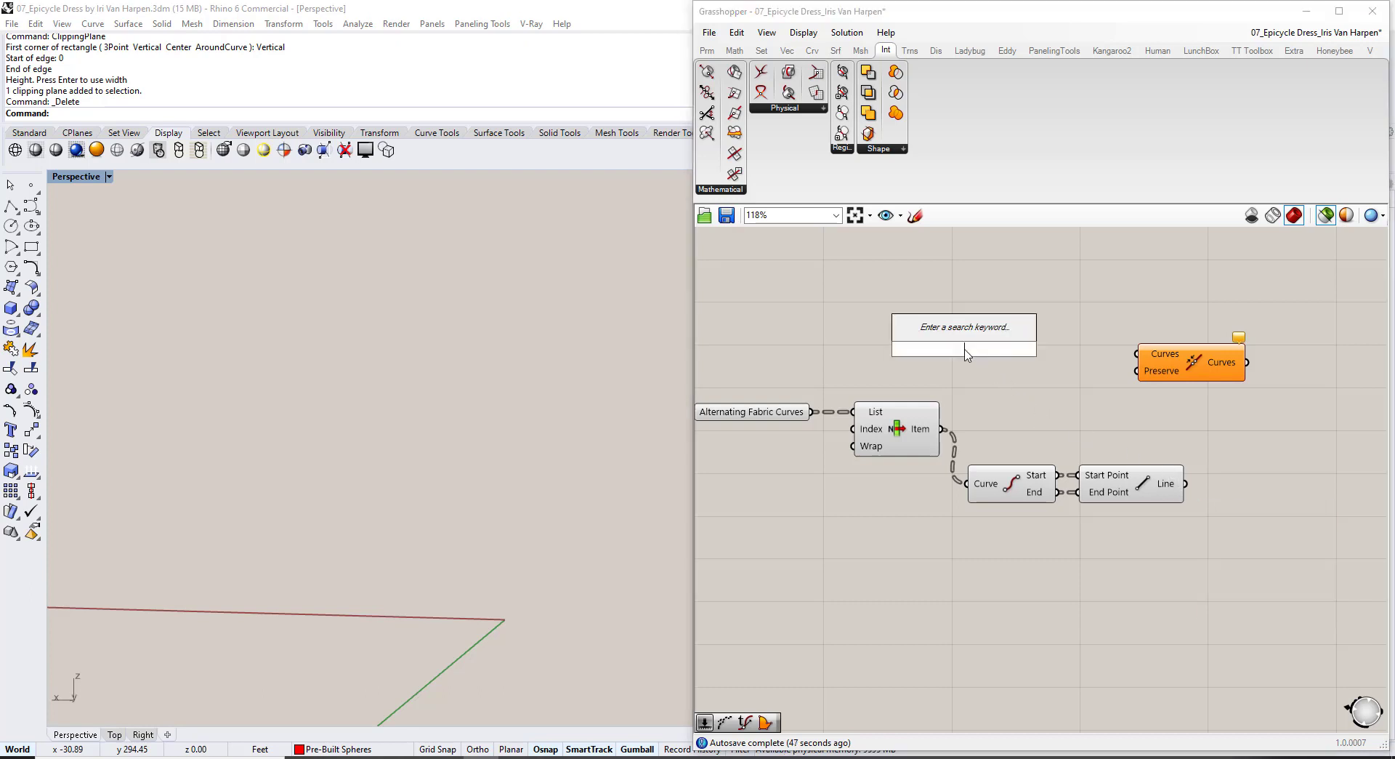
pyautogui.write('graft')
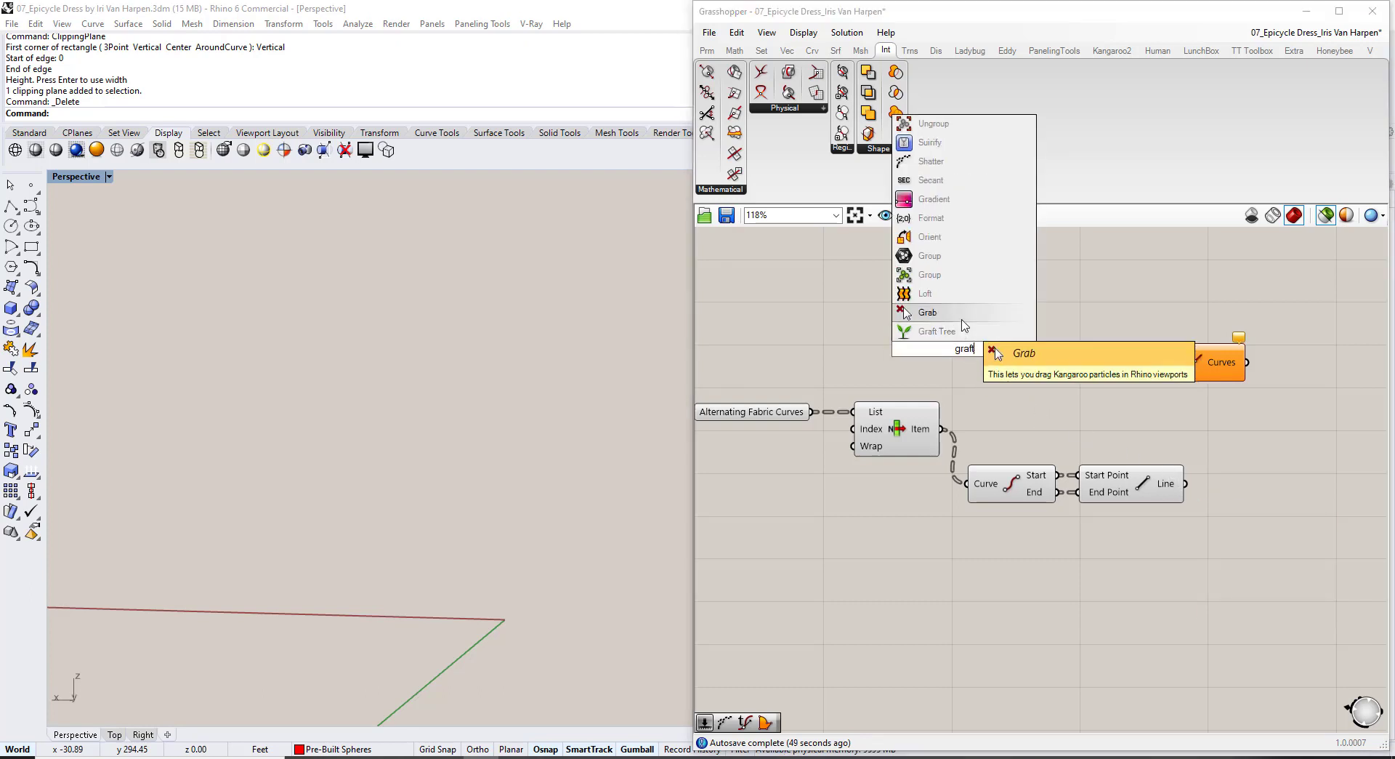
pyautogui.click(962, 330)
pyautogui.moveTo(947, 357); pyautogui.dragTo(870, 355)
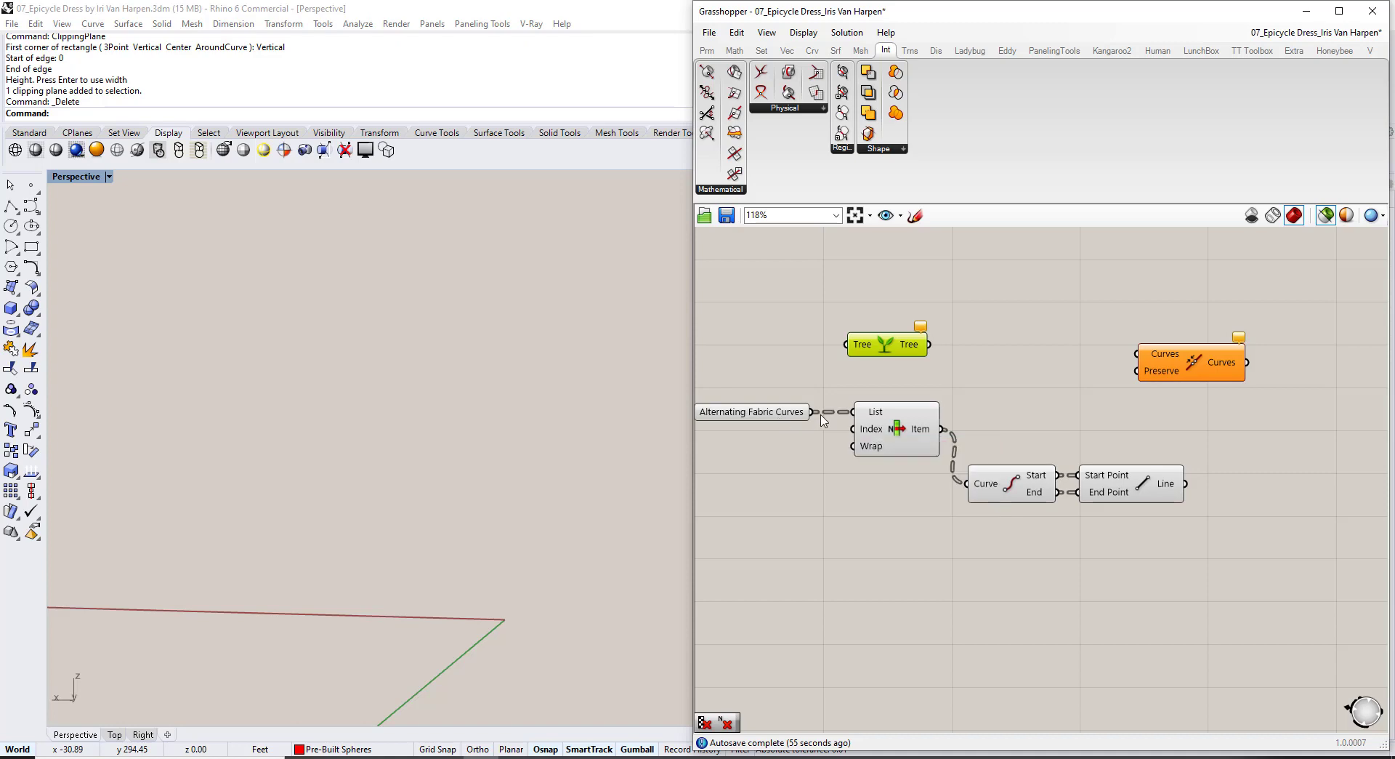
pyautogui.moveTo(814, 412); pyautogui.dragTo(903, 273)
pyautogui.moveTo(903, 274)
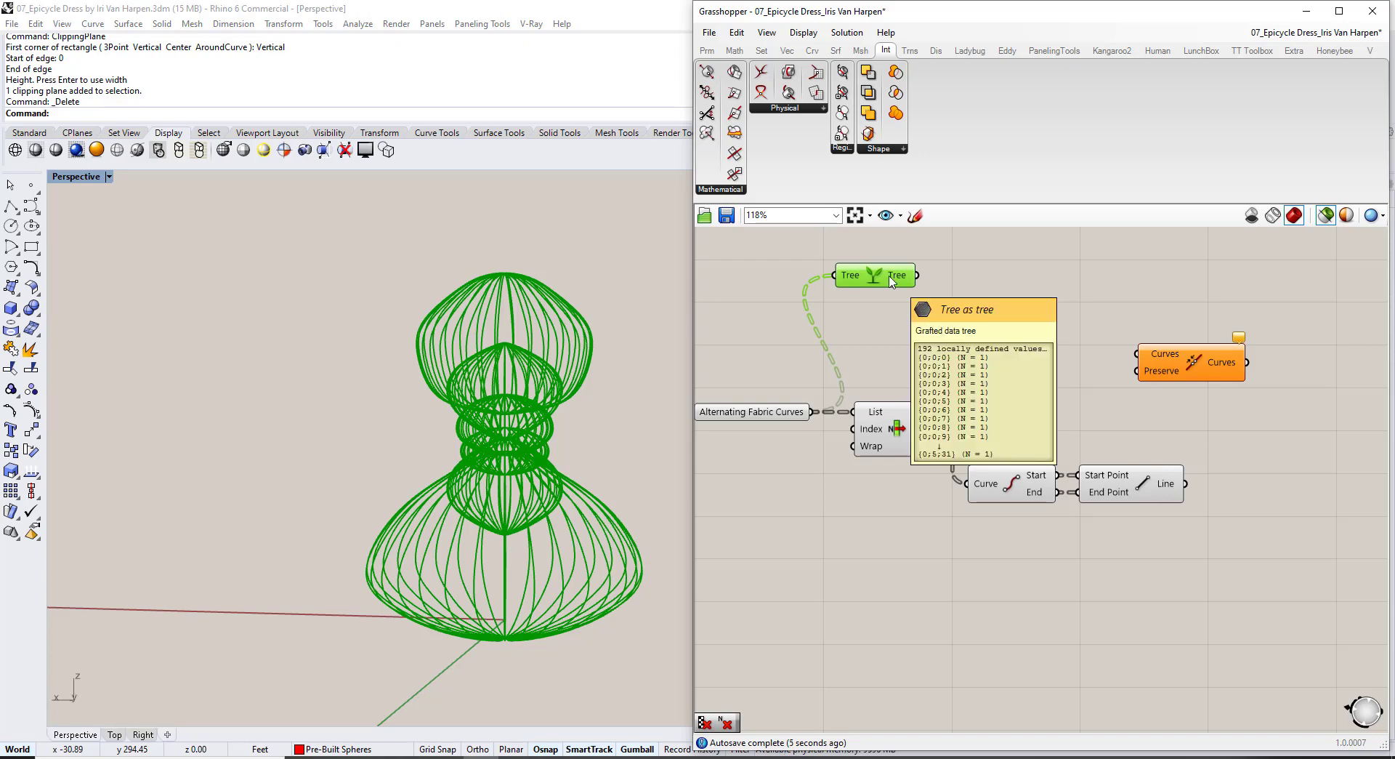
# Add an enlarged Panel and connect the Graft Tree output to it.
pyautogui.moveTo(936, 272); pyautogui.dragTo(915, 340, button='right')
pyautogui.doubleClick(915, 340)
pyautogui.write('//')
pyautogui.press('Return')
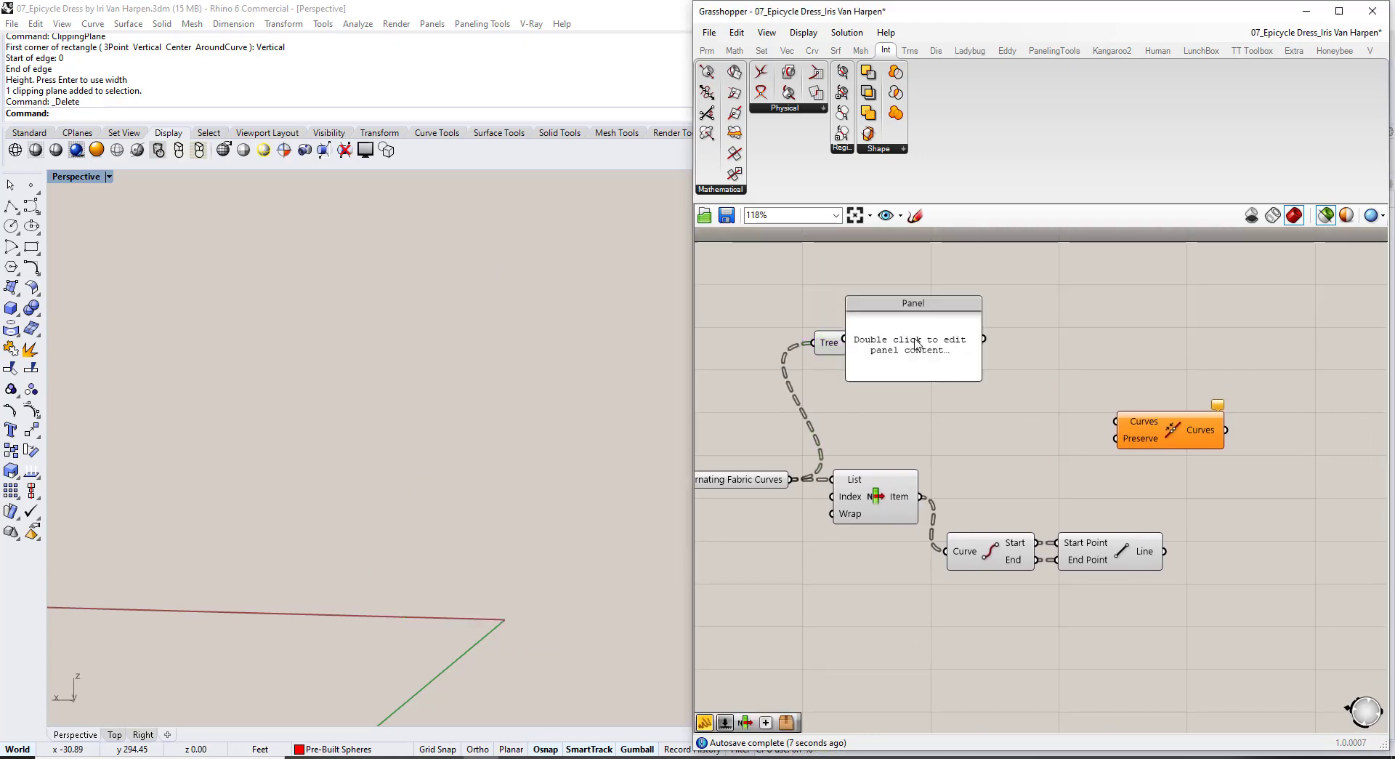
pyautogui.moveTo(915, 343); pyautogui.dragTo(973, 537)
pyautogui.click(903, 342)
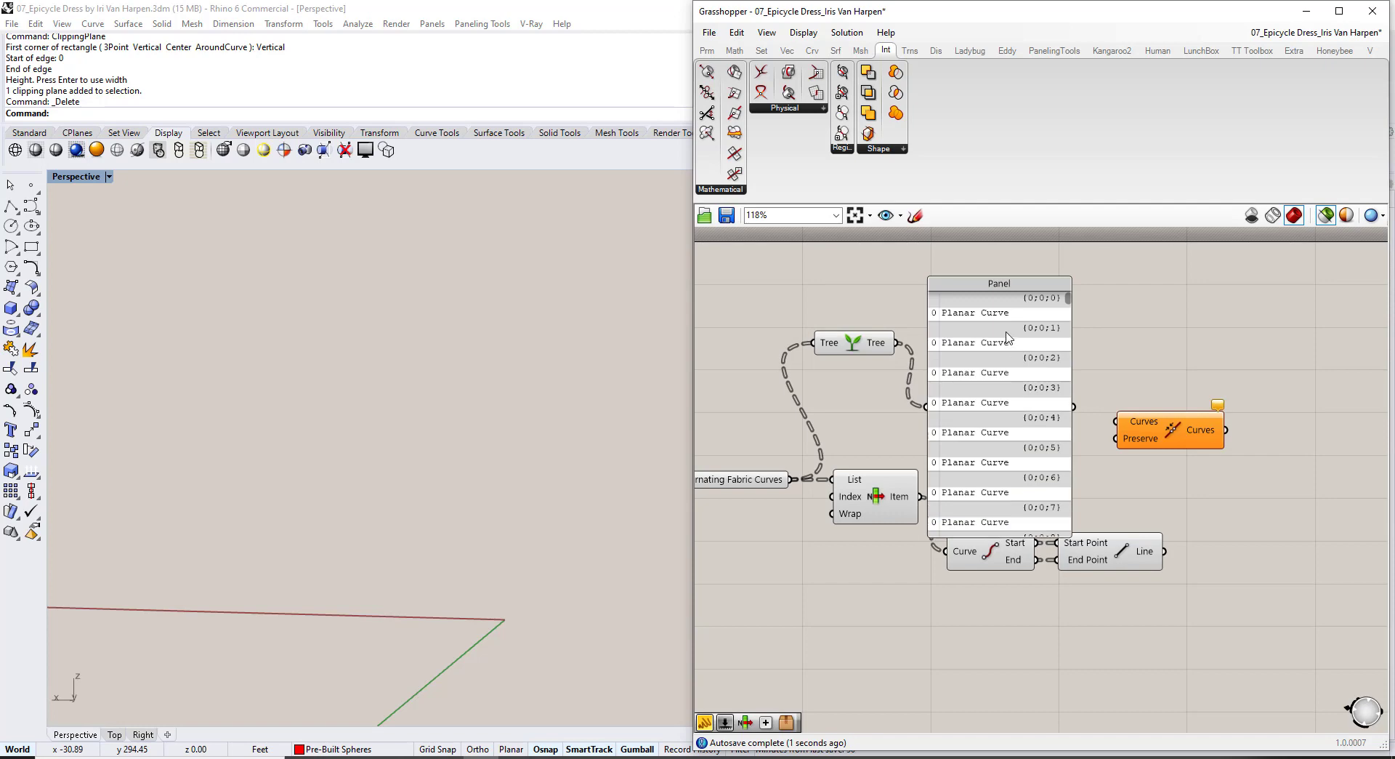
# Delete List Item and connect the Graft Tree output to the Curve input of End Points instead.
pyautogui.moveTo(1004, 370); pyautogui.dragTo(1067, 306)
pyautogui.click(920, 426)
pyautogui.scroll(-2, 952, 494)
pyautogui.moveTo(954, 494); pyautogui.dragTo(907, 465, button='right')
pyautogui.moveTo(854, 452); pyautogui.dragTo(843, 491)
pyautogui.press('Delete')
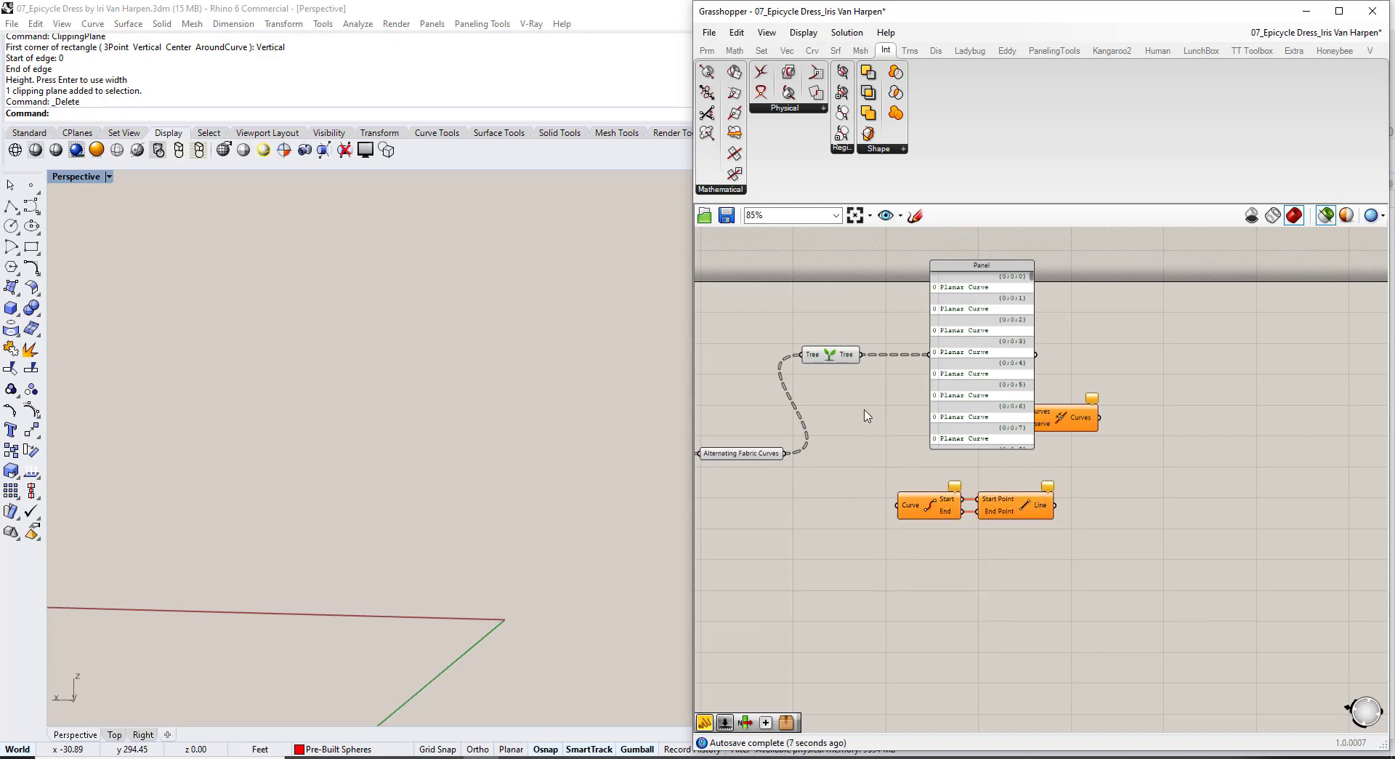
pyautogui.moveTo(843, 359); pyautogui.dragTo(916, 528)
pyautogui.scroll(2, 869, 457)
pyautogui.moveTo(935, 514); pyautogui.dragTo(776, 525, button='right')
pyautogui.moveTo(884, 537)
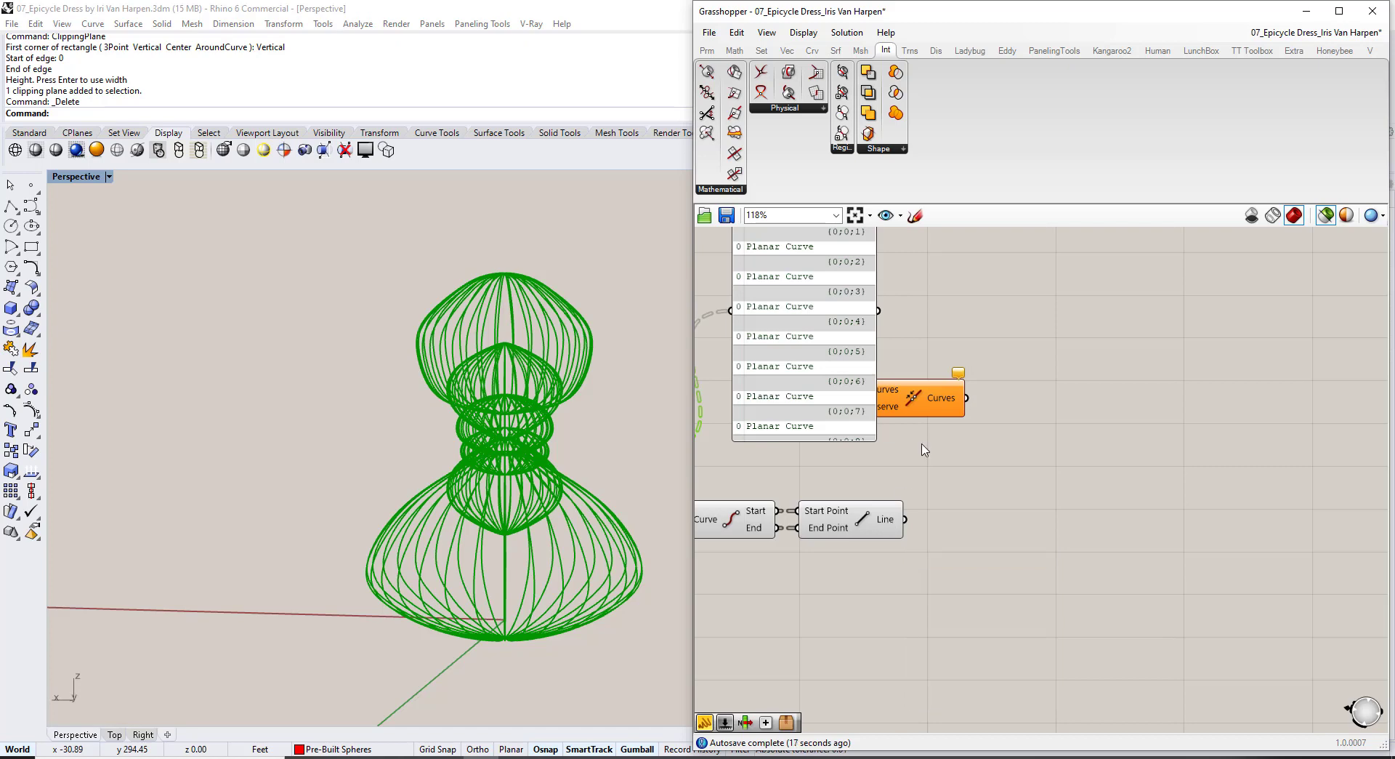
# Move Join Curves and the Panel aside and add a Merge component before Join Curves.
pyautogui.scroll(-2, 931, 437)
pyautogui.moveTo(931, 436); pyautogui.dragTo(940, 464, button='right')
pyautogui.moveTo(944, 444); pyautogui.dragTo(1133, 467)
pyautogui.moveTo(811, 399); pyautogui.dragTo(845, 361)
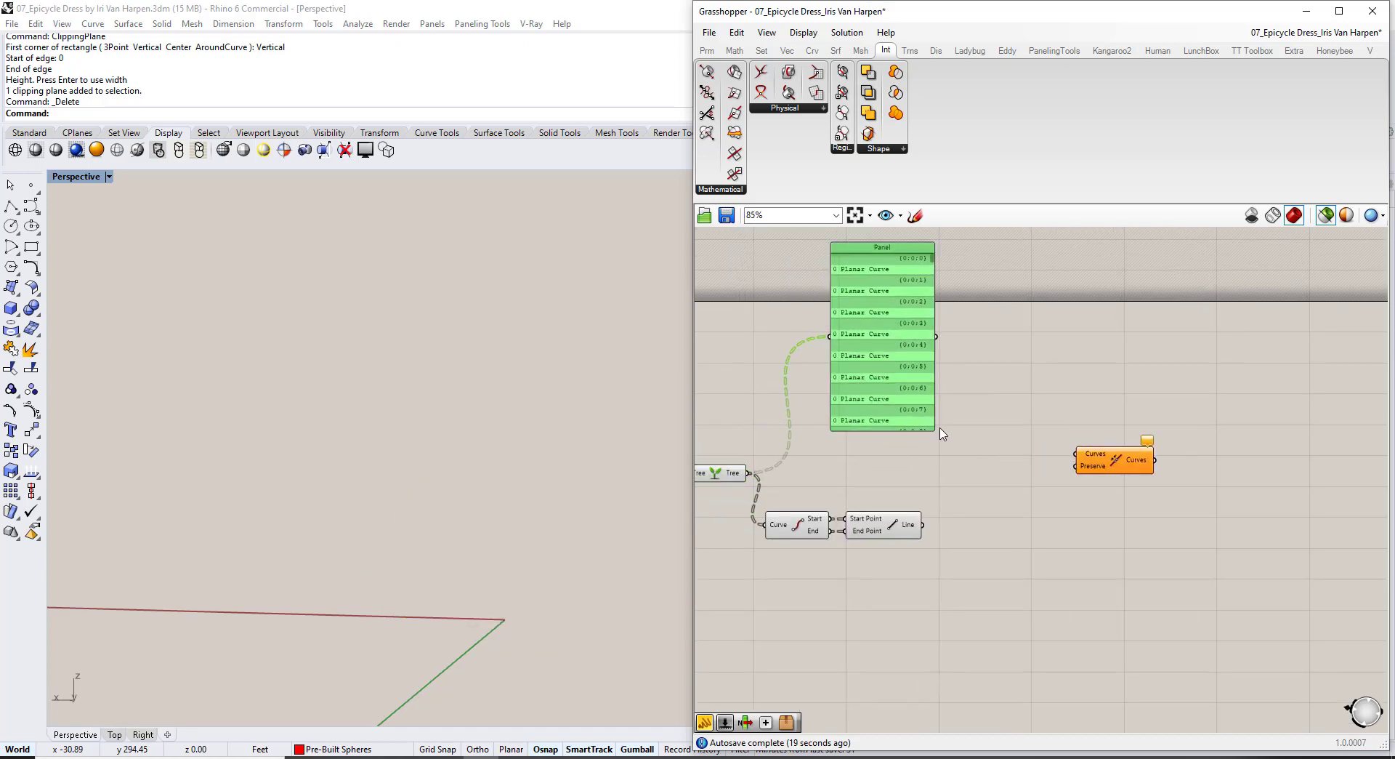
pyautogui.doubleClick(969, 460)
pyautogui.write('erge')
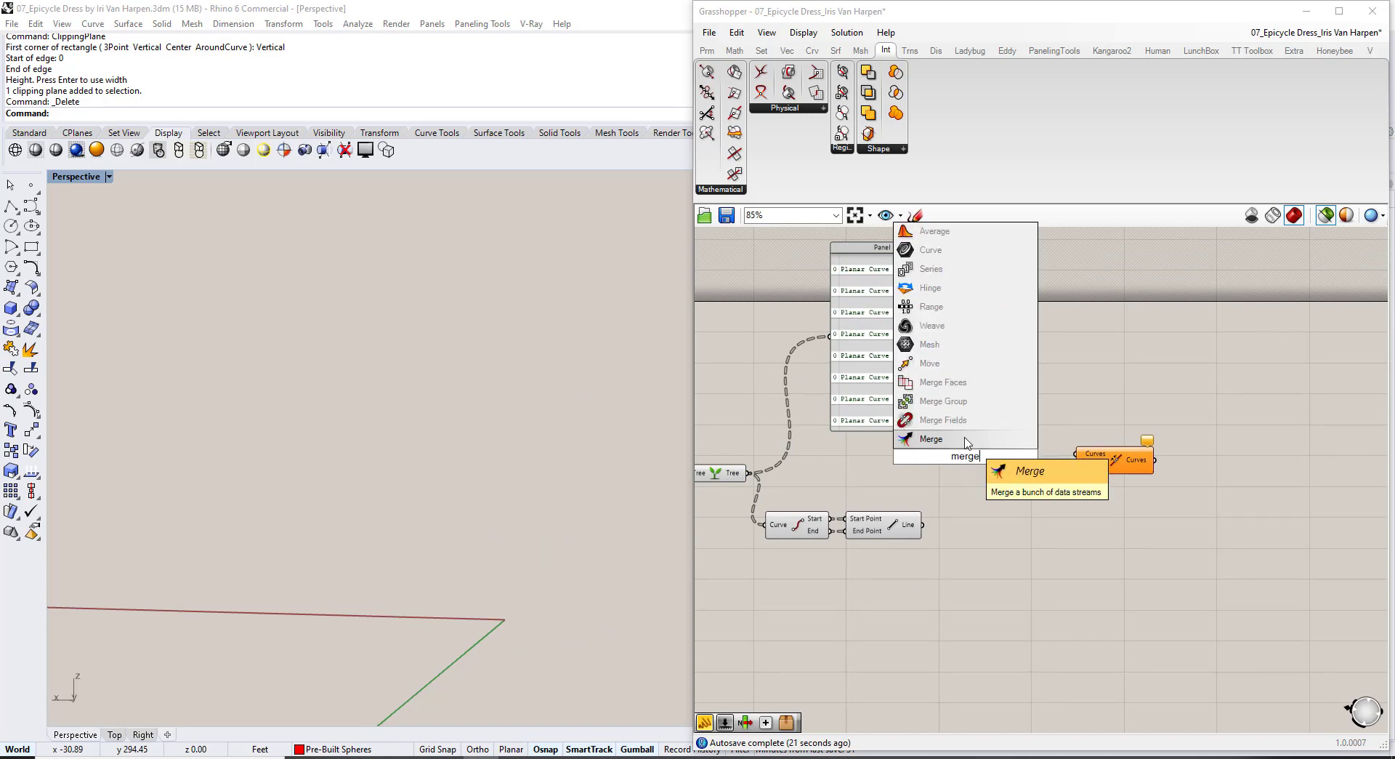
pyautogui.press('Return')
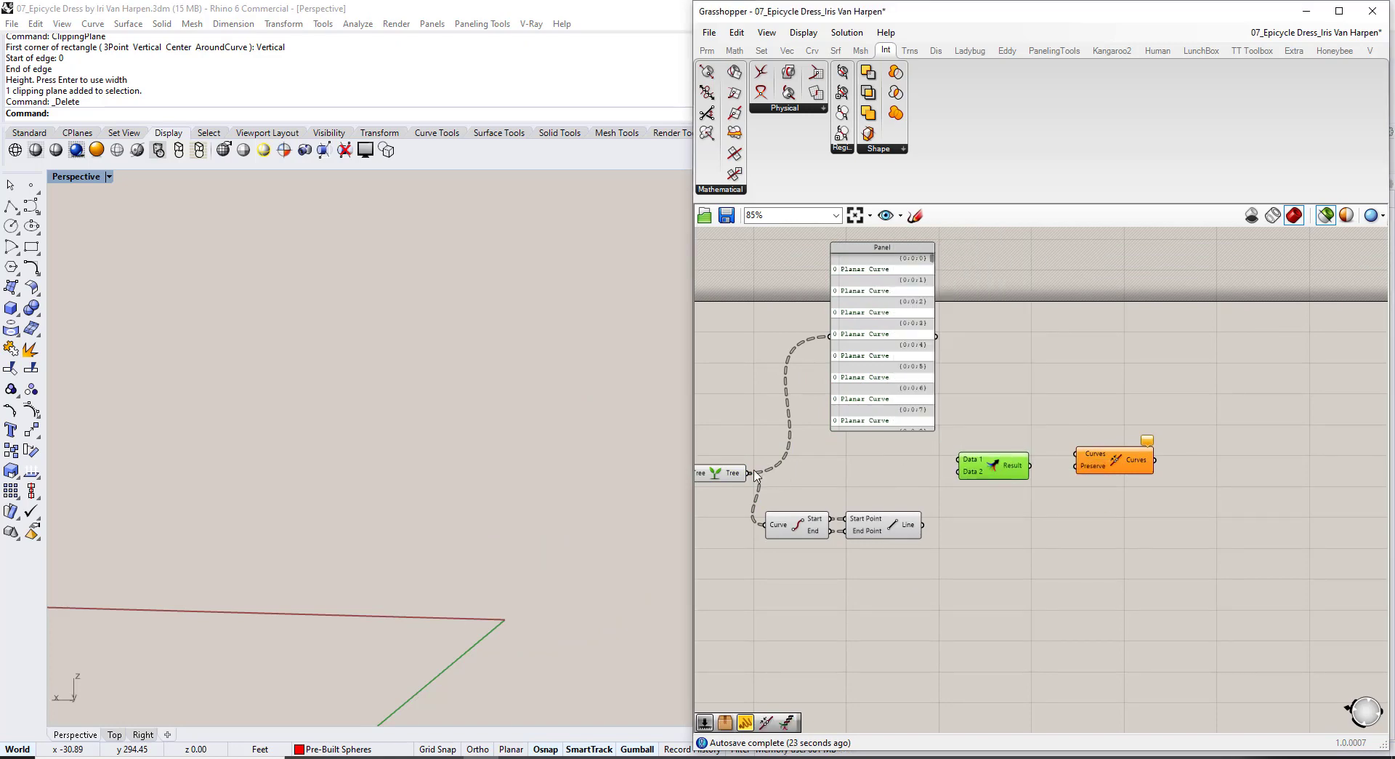
# Connect Graft Tree and Line to the first two Merge inputs, and wire the Merge Result to the Panel.
pyautogui.moveTo(798, 476); pyautogui.dragTo(966, 490)
pyautogui.moveTo(885, 387); pyautogui.dragTo(1147, 544)
pyautogui.moveTo(1034, 479); pyautogui.dragTo(1014, 375)
pyautogui.moveTo(1109, 465); pyautogui.dragTo(975, 476, button='right')
pyautogui.scroll(2, 974, 476)
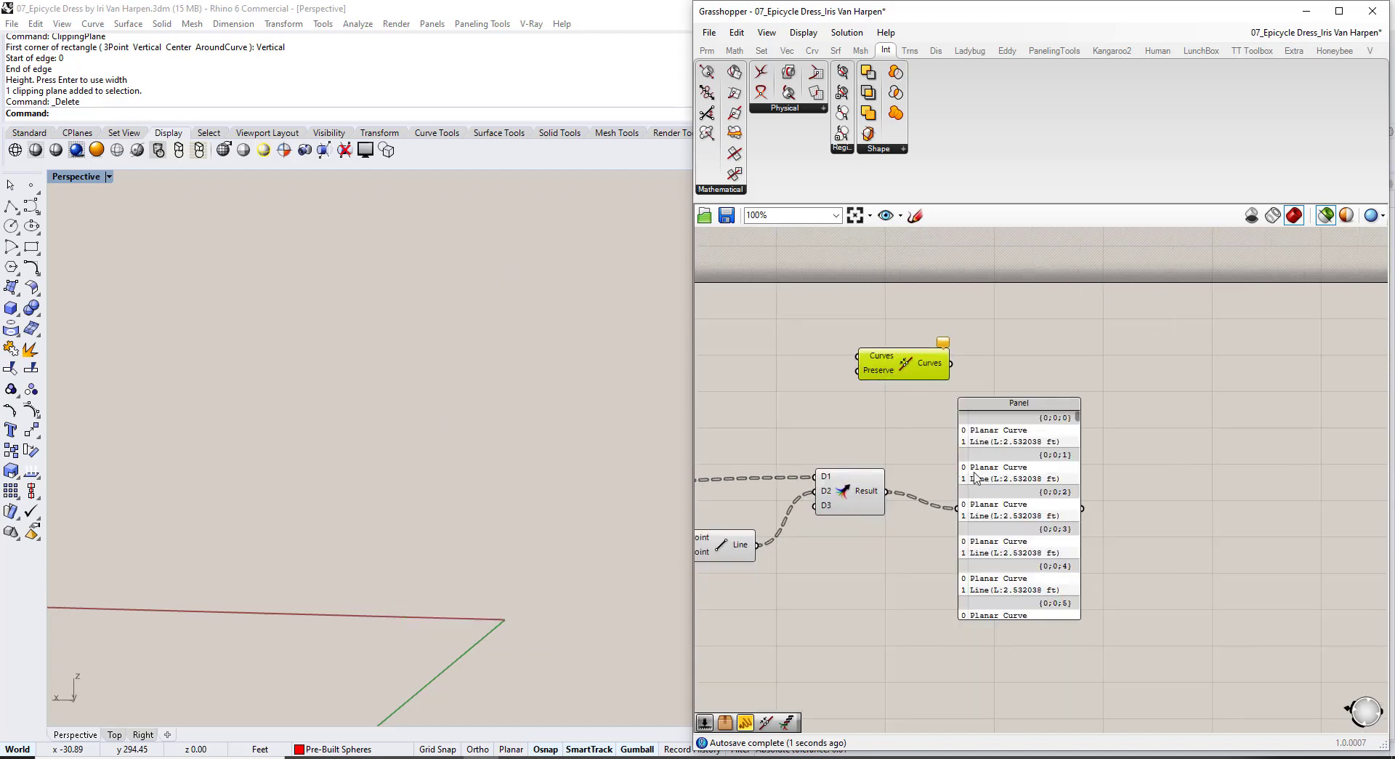
# Examine how the merged curves and lines are paired in the Panel, and preview the Merge component.
pyautogui.moveTo(1012, 466); pyautogui.dragTo(958, 445)
pyautogui.scroll(3, 919, 395)
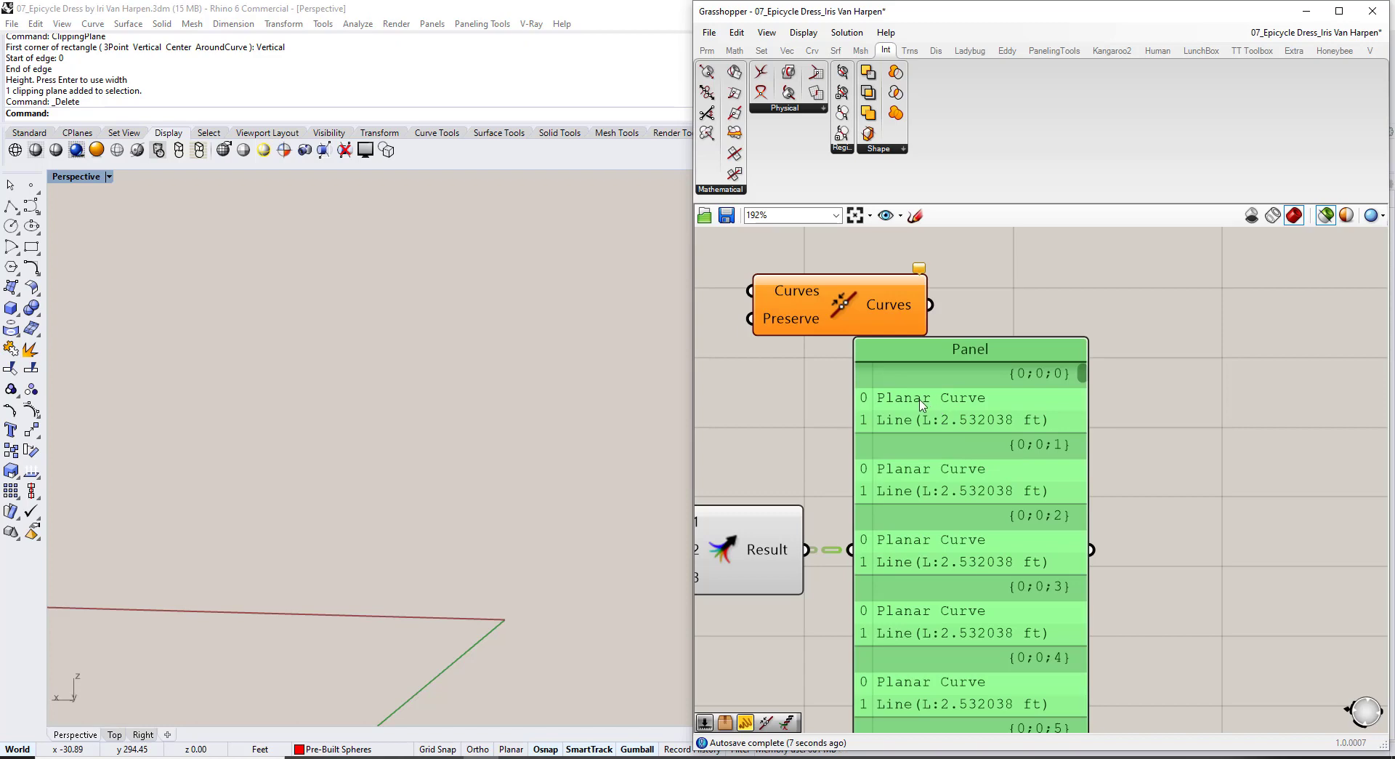
pyautogui.moveTo(763, 543); pyautogui.dragTo(974, 500, button='right')
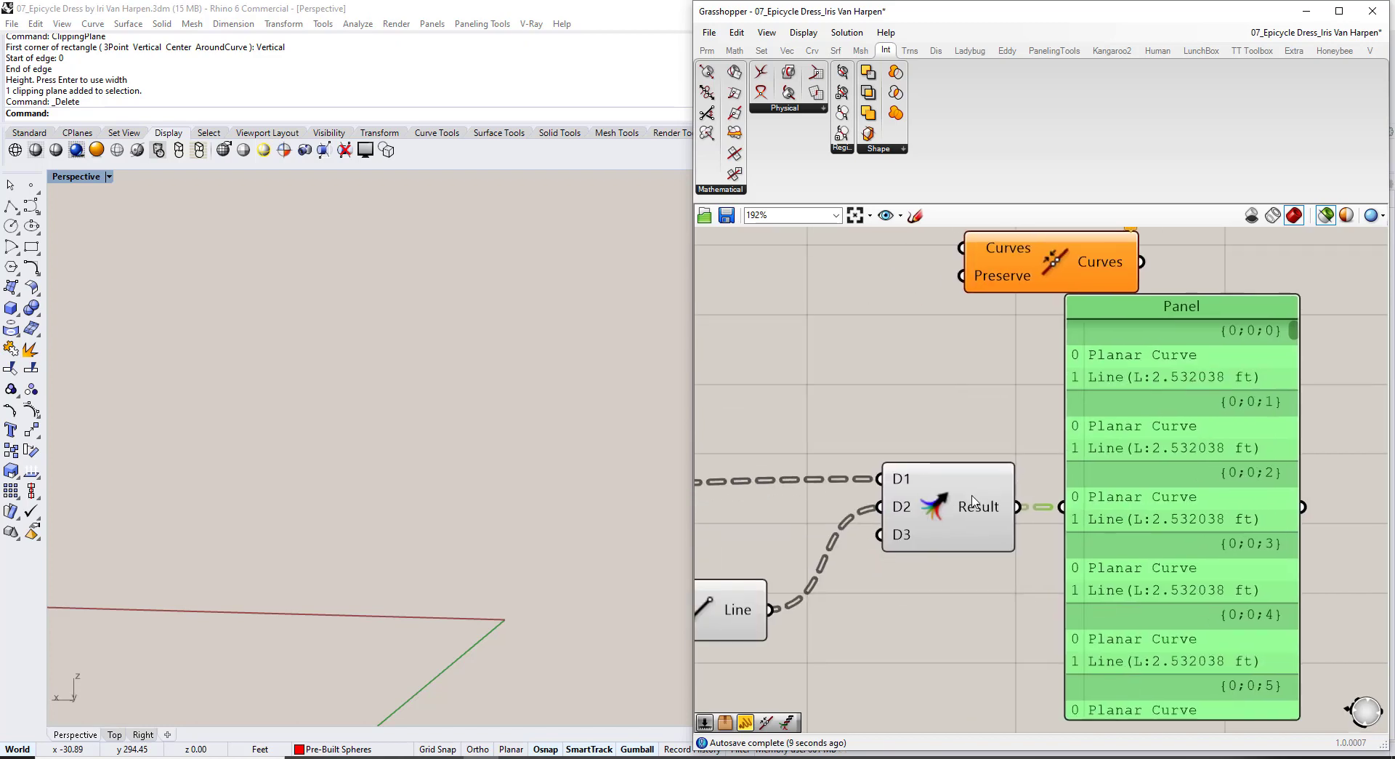
pyautogui.click(974, 505)
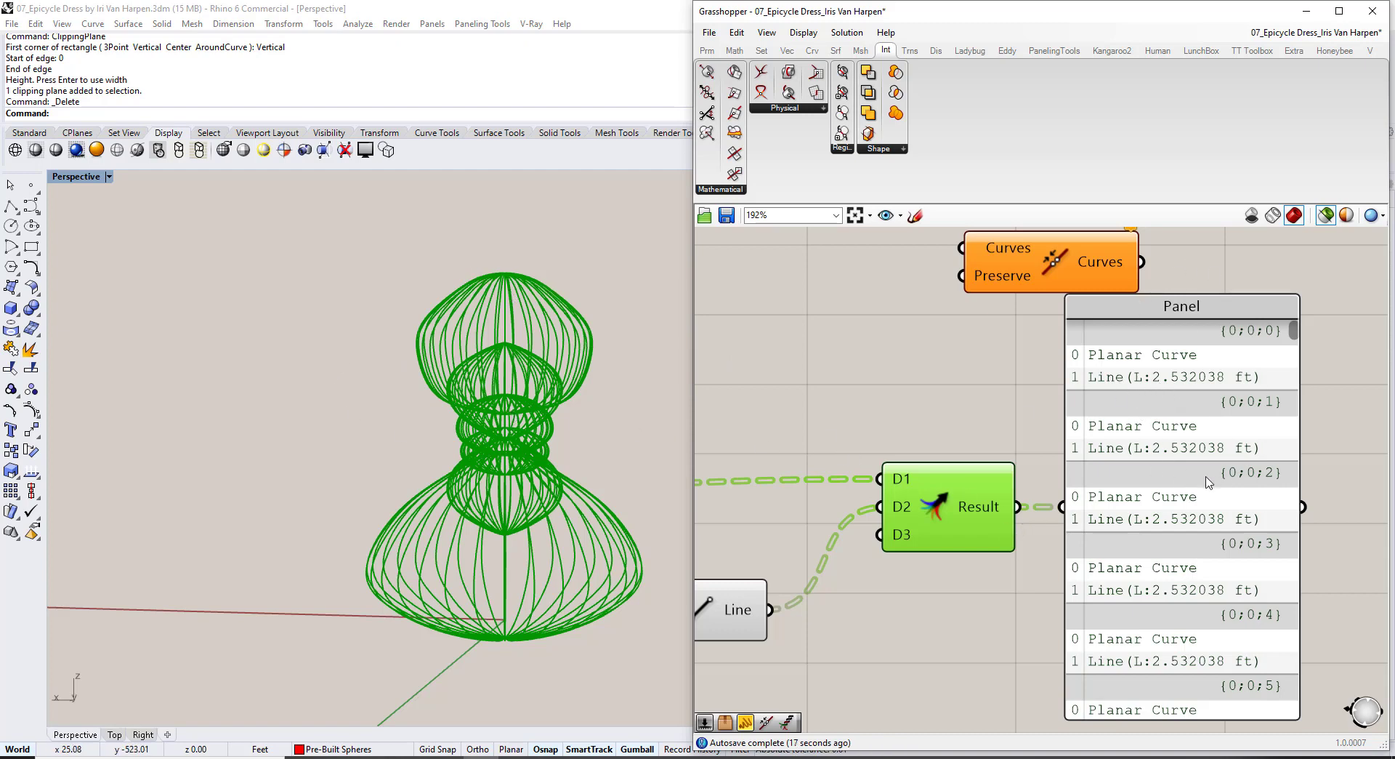
# Simplify the D1 and D2 inputs of Merge and check the branch paths in the Panel.
pyautogui.scroll(4, 895, 511)
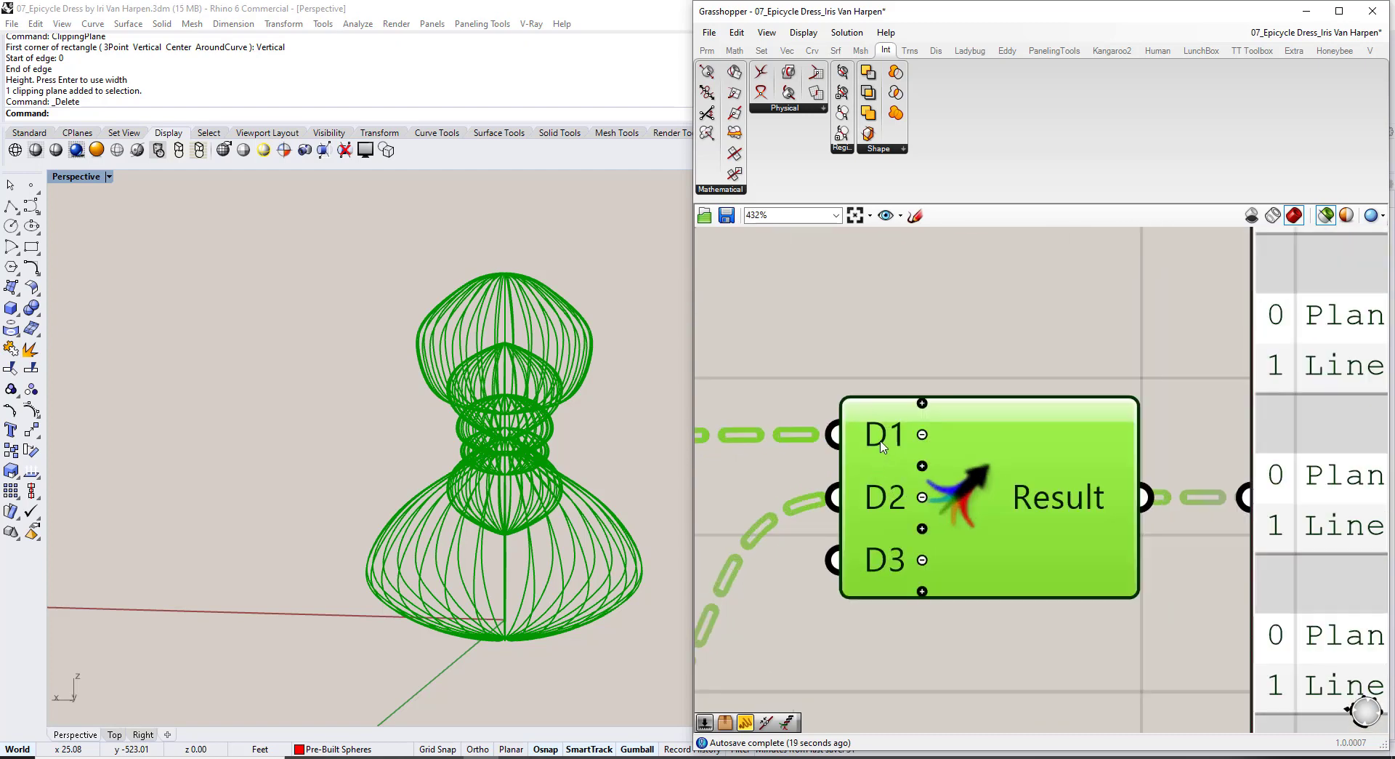
pyautogui.rightClick(883, 439)
pyautogui.click(922, 584)
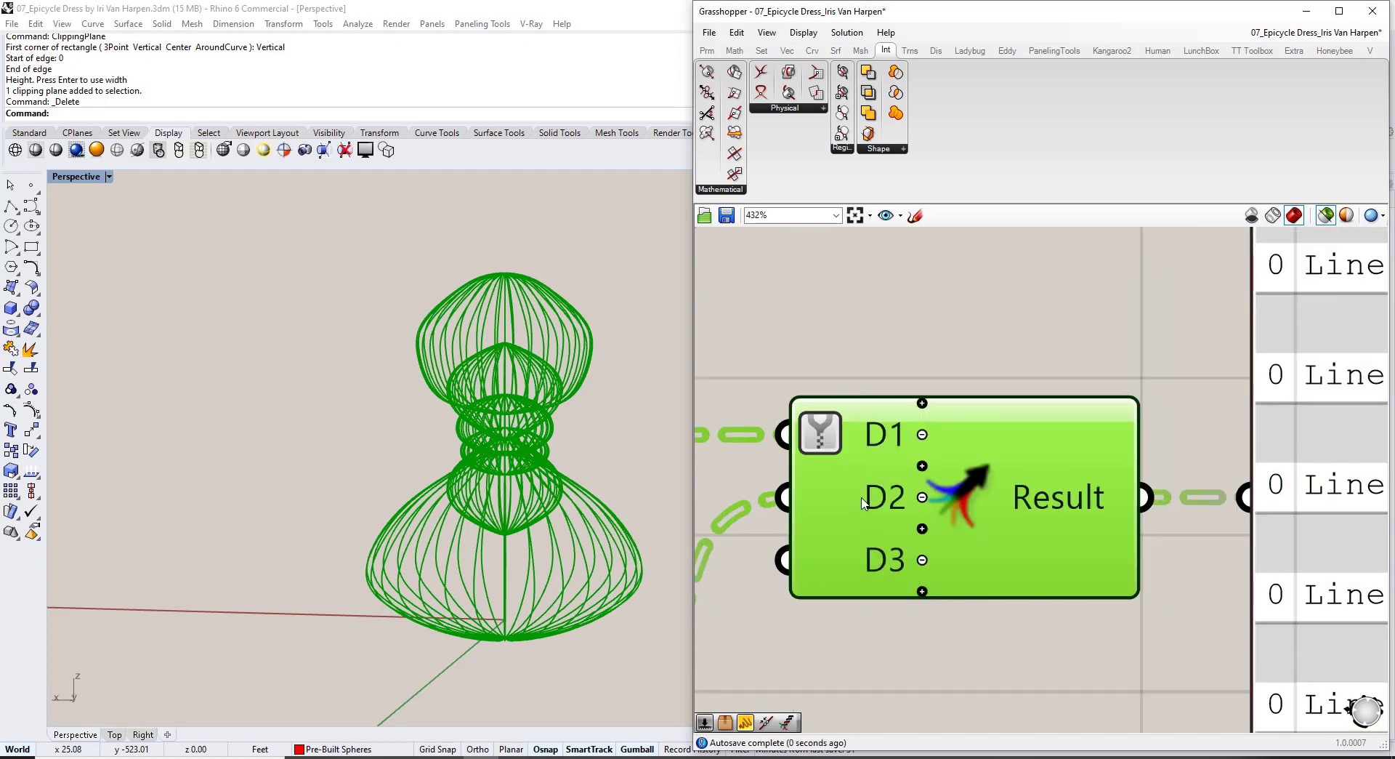
pyautogui.rightClick(857, 477)
pyautogui.click(893, 624)
pyautogui.scroll(-4, 893, 624)
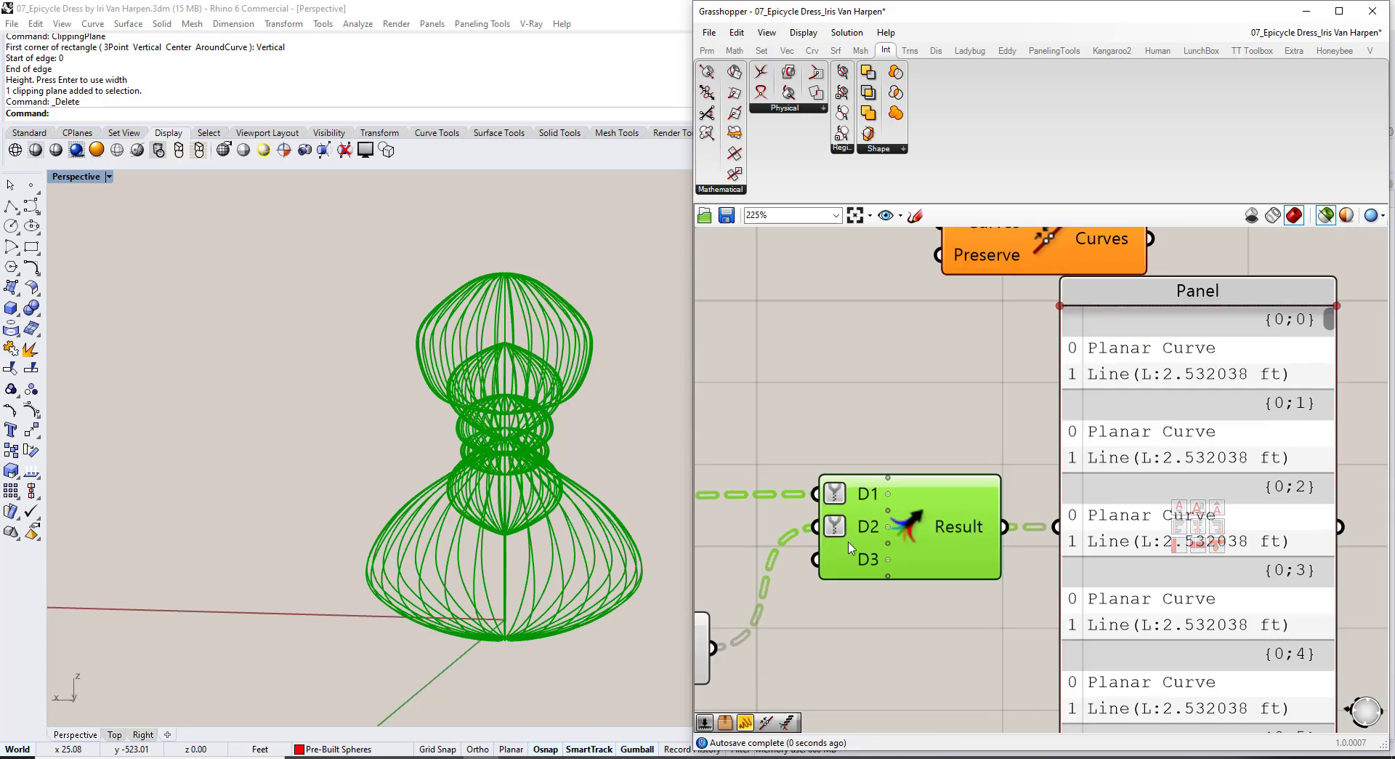
pyautogui.moveTo(1232, 404); pyautogui.dragTo(984, 402, button='right')
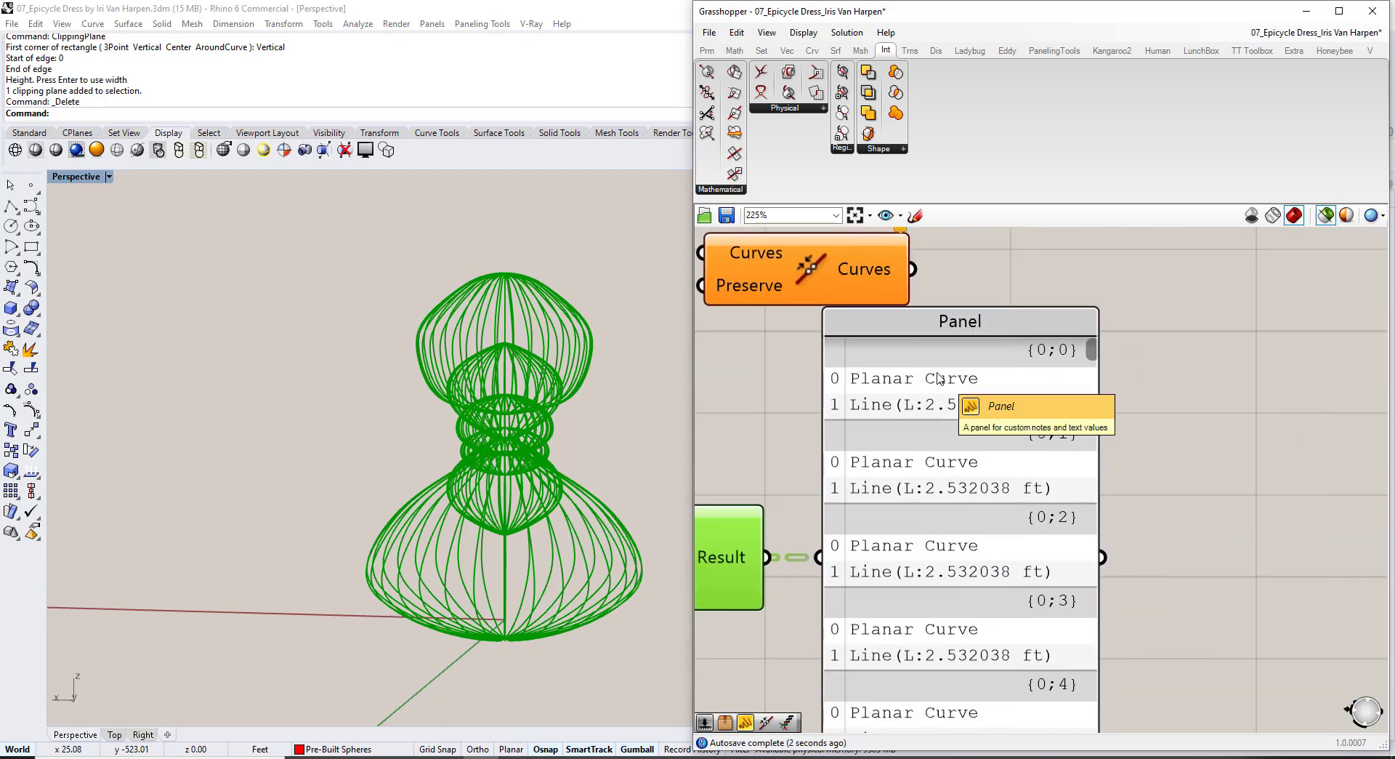
pyautogui.scroll(-4, 876, 436)
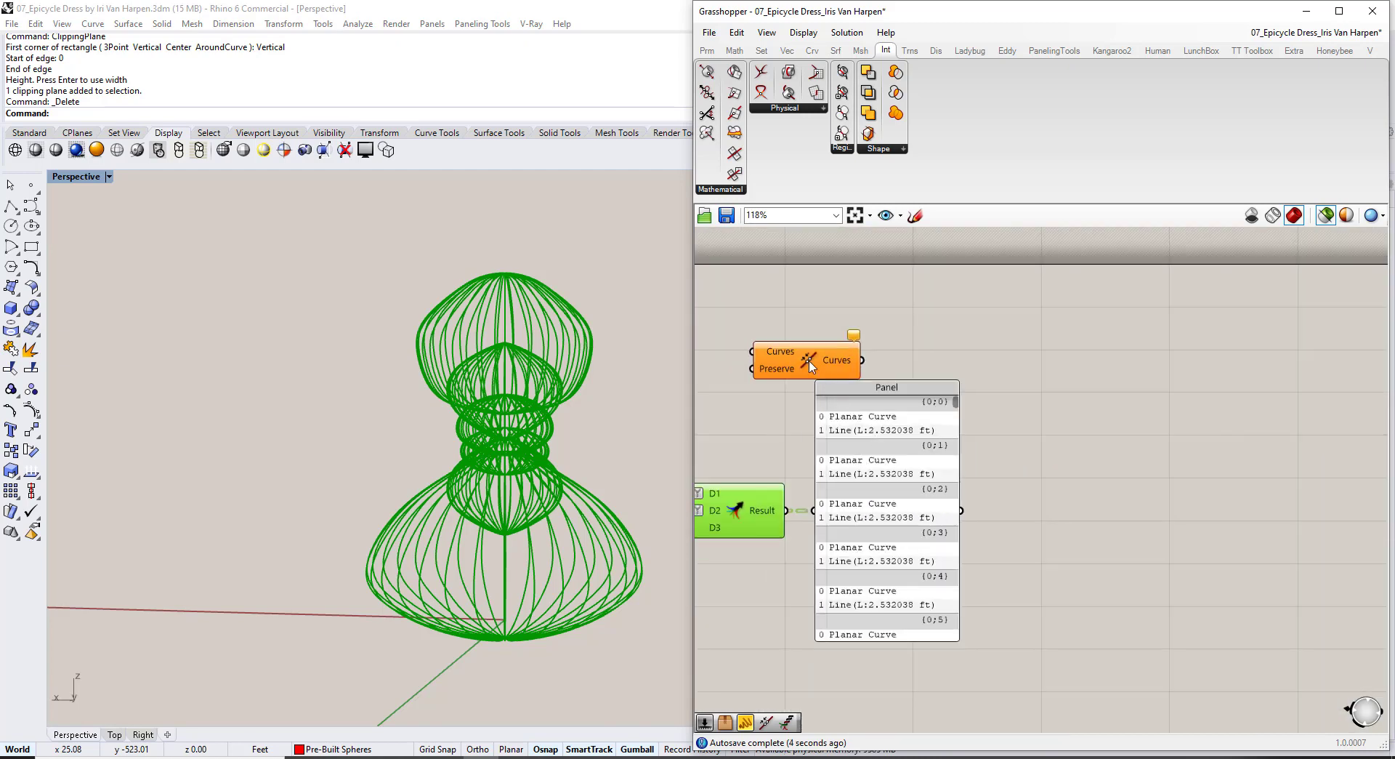
# Connect the Merge Result to the Curves input of Join Curves and place Join Curves beyond the Panel.
pyautogui.moveTo(809, 363); pyautogui.dragTo(906, 349)
pyautogui.moveTo(787, 510); pyautogui.dragTo(850, 339)
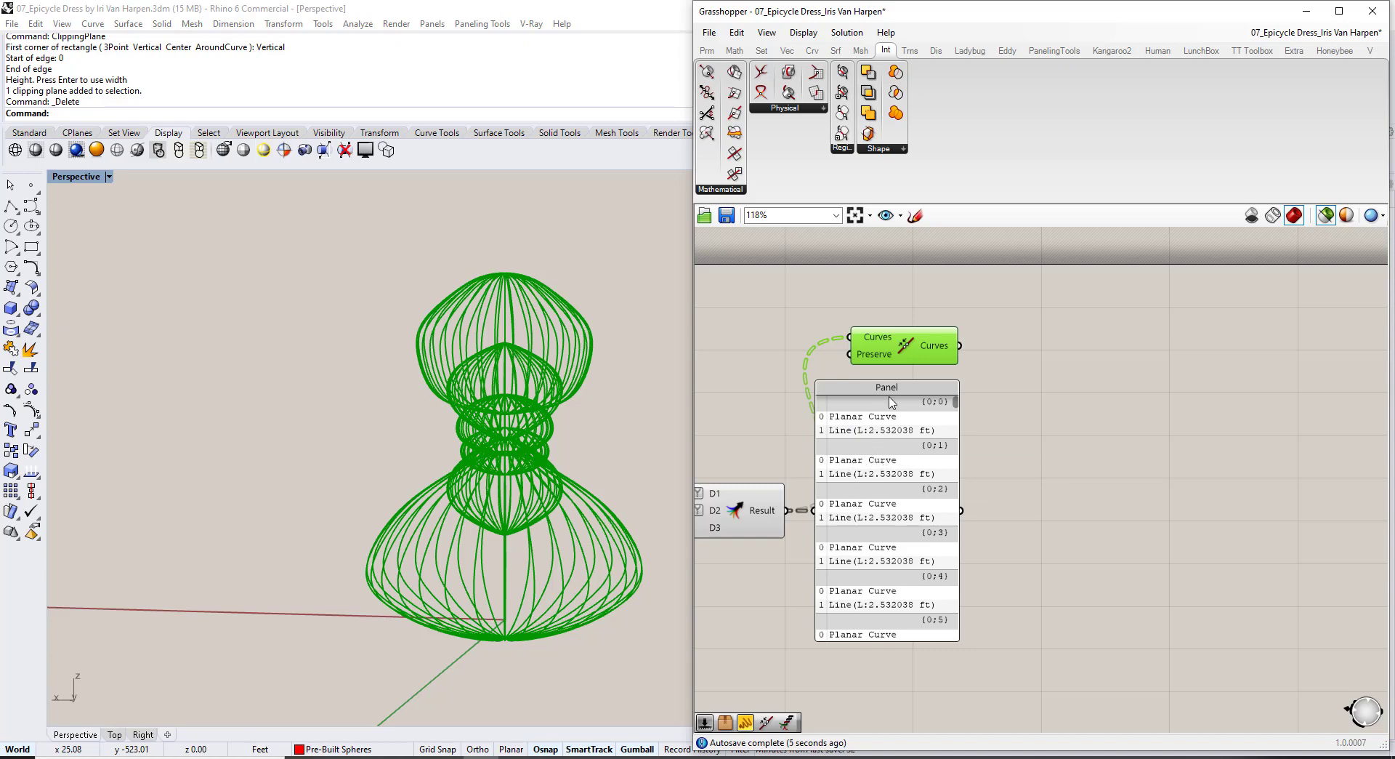
pyautogui.moveTo(906, 349); pyautogui.dragTo(1044, 522)
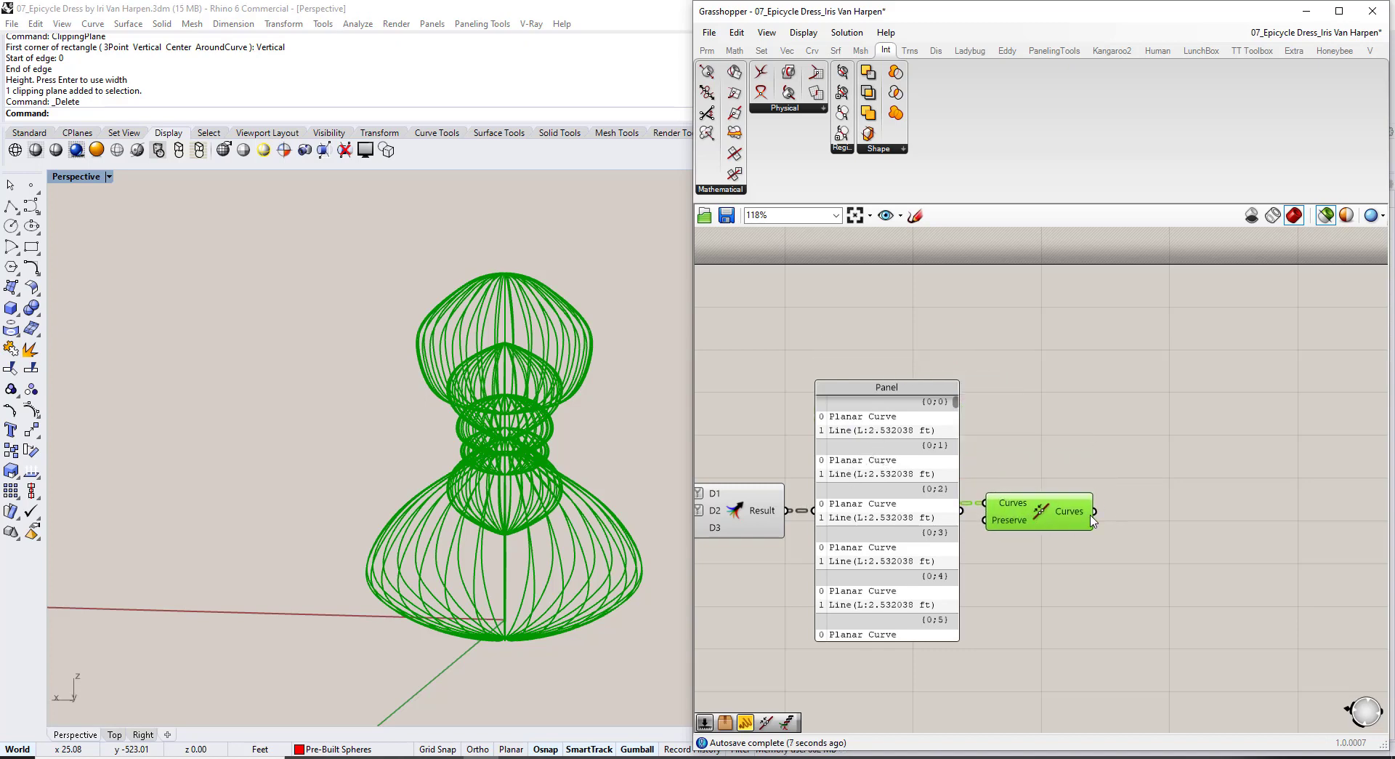
pyautogui.moveTo(1074, 516)
# Move the Panel past Join Curves and connect the joined Curves output to it for checking.
pyautogui.moveTo(918, 501); pyautogui.dragTo(1229, 453)
pyautogui.moveTo(1124, 463); pyautogui.dragTo(1123, 464)
pyautogui.moveTo(1064, 471); pyautogui.dragTo(824, 462, button='right')
pyautogui.click(788, 529)
pyautogui.click(791, 513)
pyautogui.moveTo(564, 411); pyautogui.dragTo(540, 428, button='right')
pyautogui.moveTo(935, 461); pyautogui.dragTo(1056, 409)
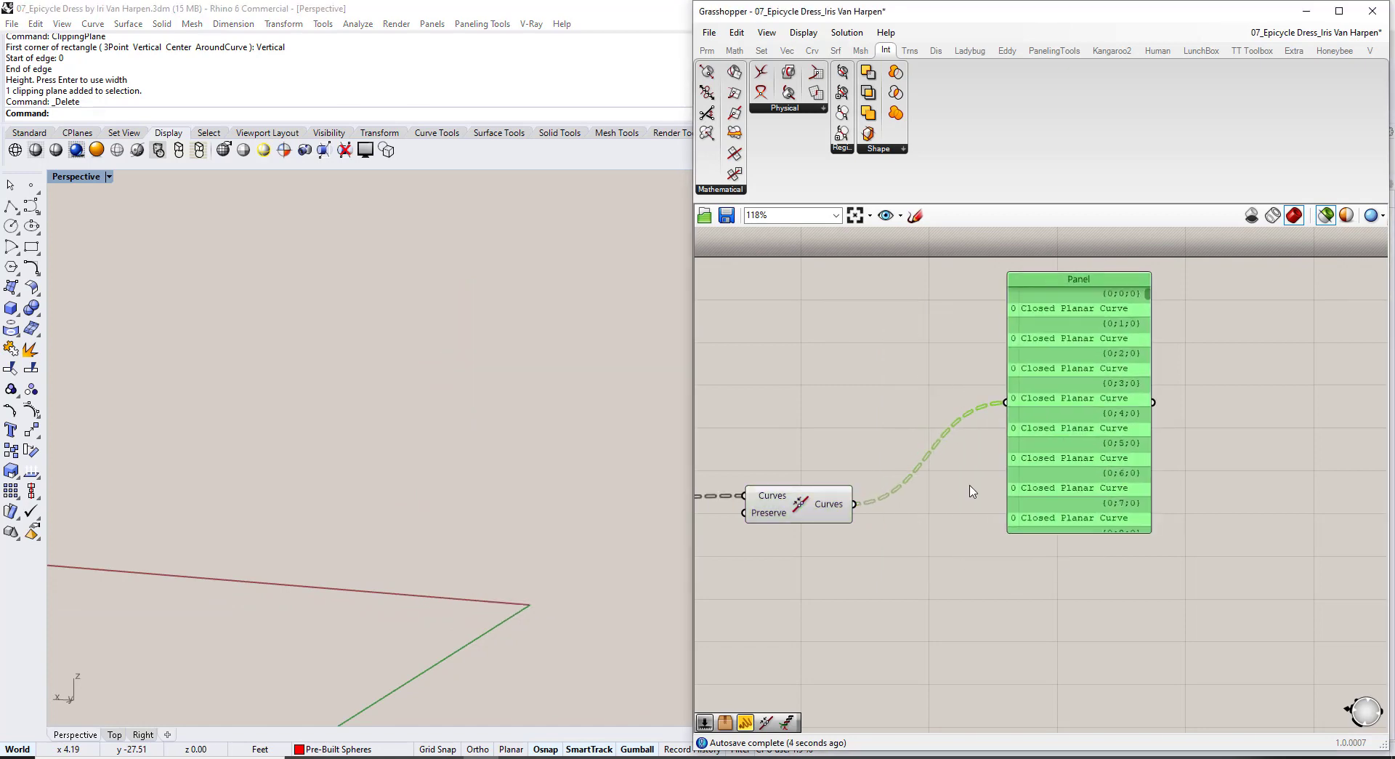
# Add a Boundary Surfaces component and connect the Join Curves output to its Edges input.
pyautogui.doubleClick(966, 546)
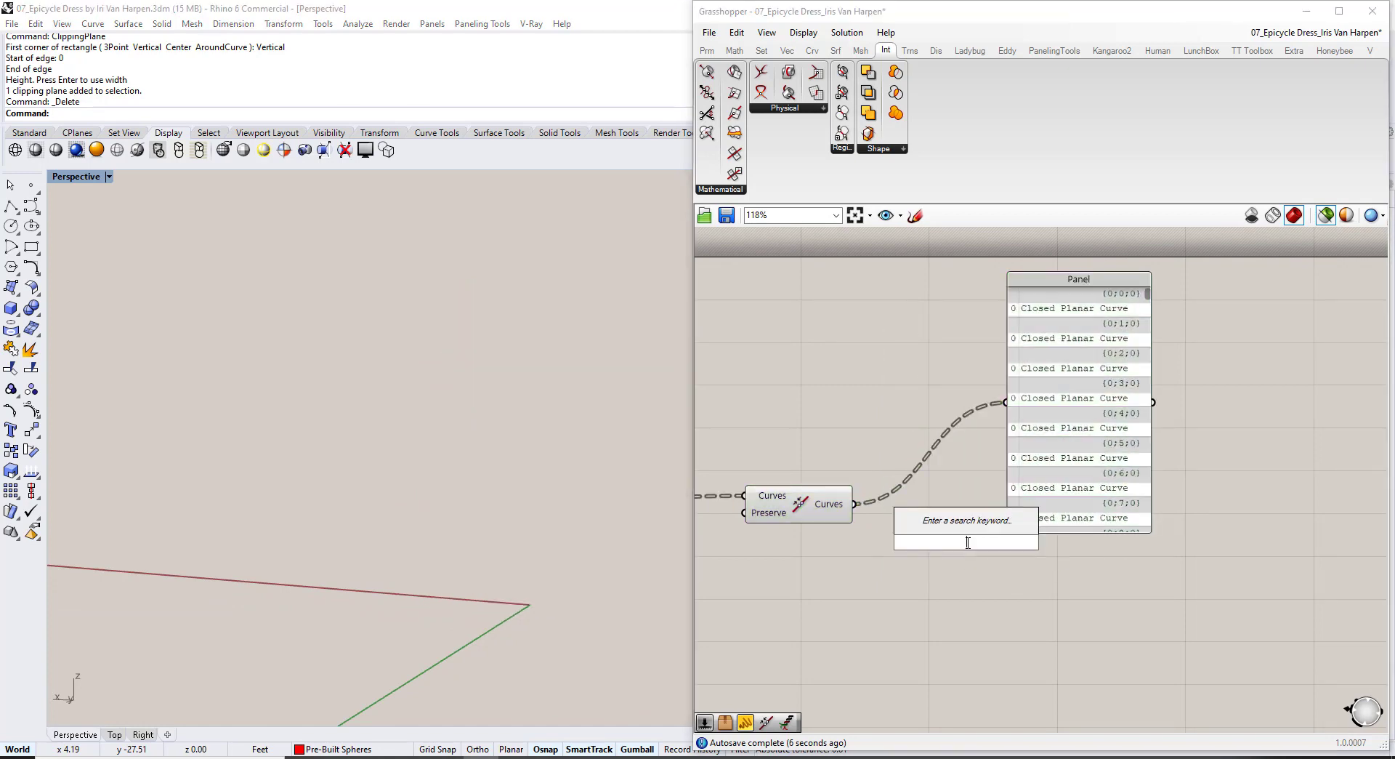
pyautogui.write('bou')
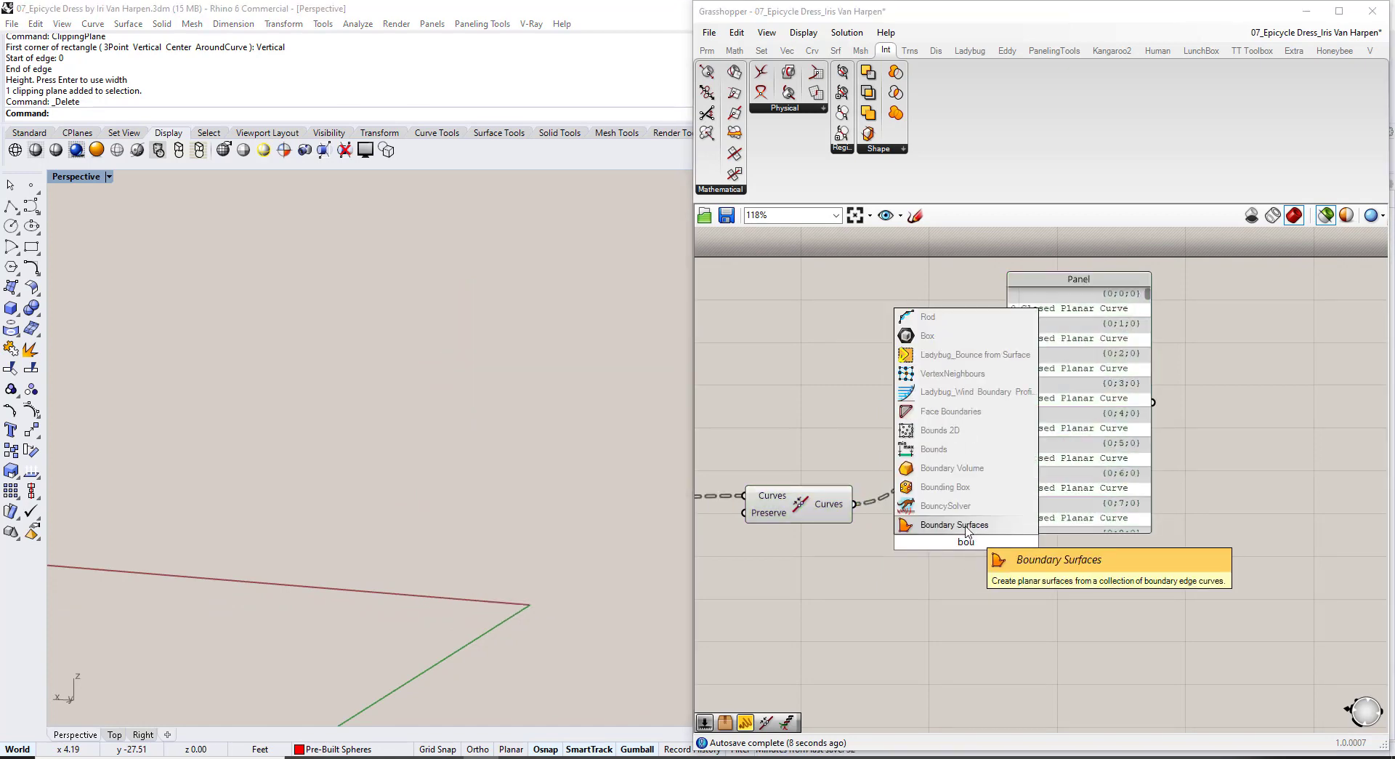
pyautogui.click(961, 526)
pyautogui.moveTo(954, 547); pyautogui.dragTo(904, 505)
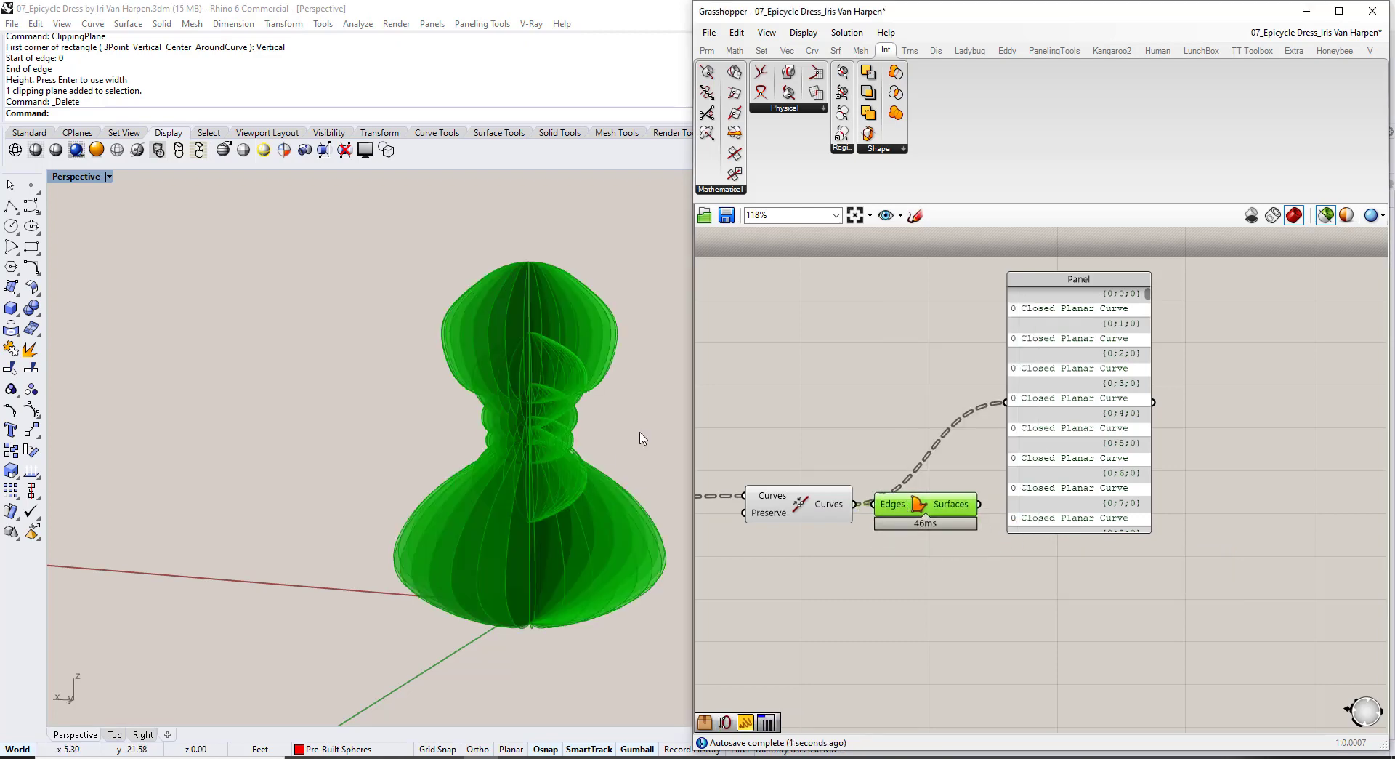
# Deselect Boundary Surfaces and turn off selected-only preview to check the surfaces in the viewport.
pyautogui.moveTo(642, 439); pyautogui.dragTo(658, 498, button='right')
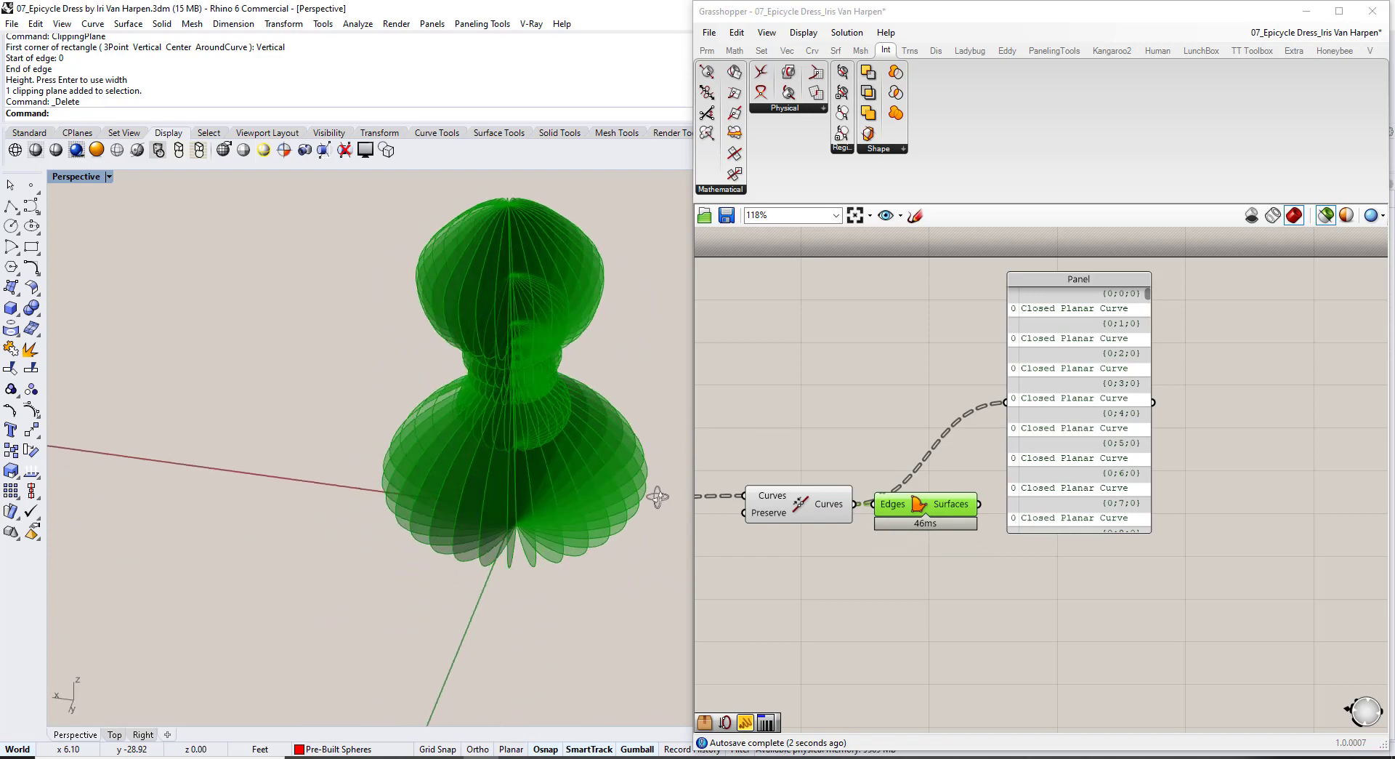
pyautogui.click(836, 430)
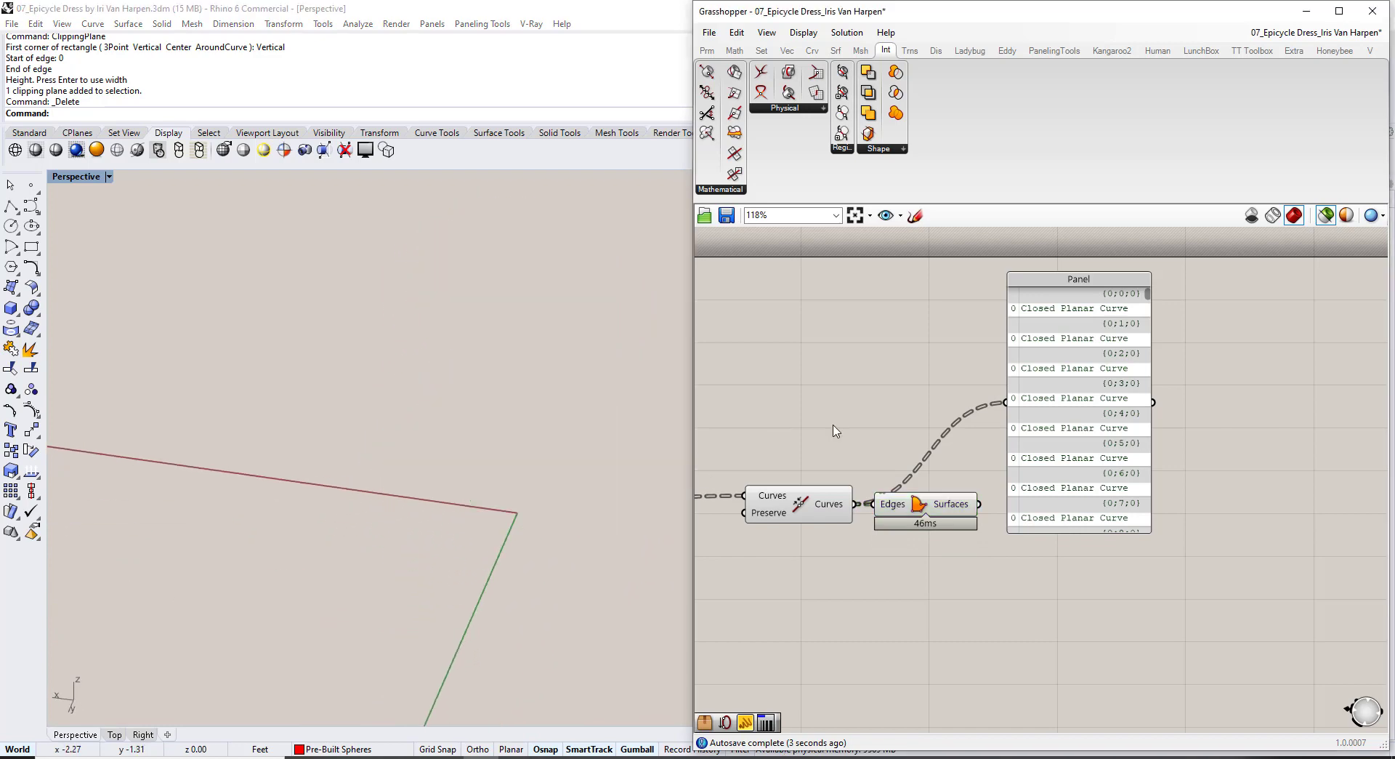
pyautogui.click(1327, 217)
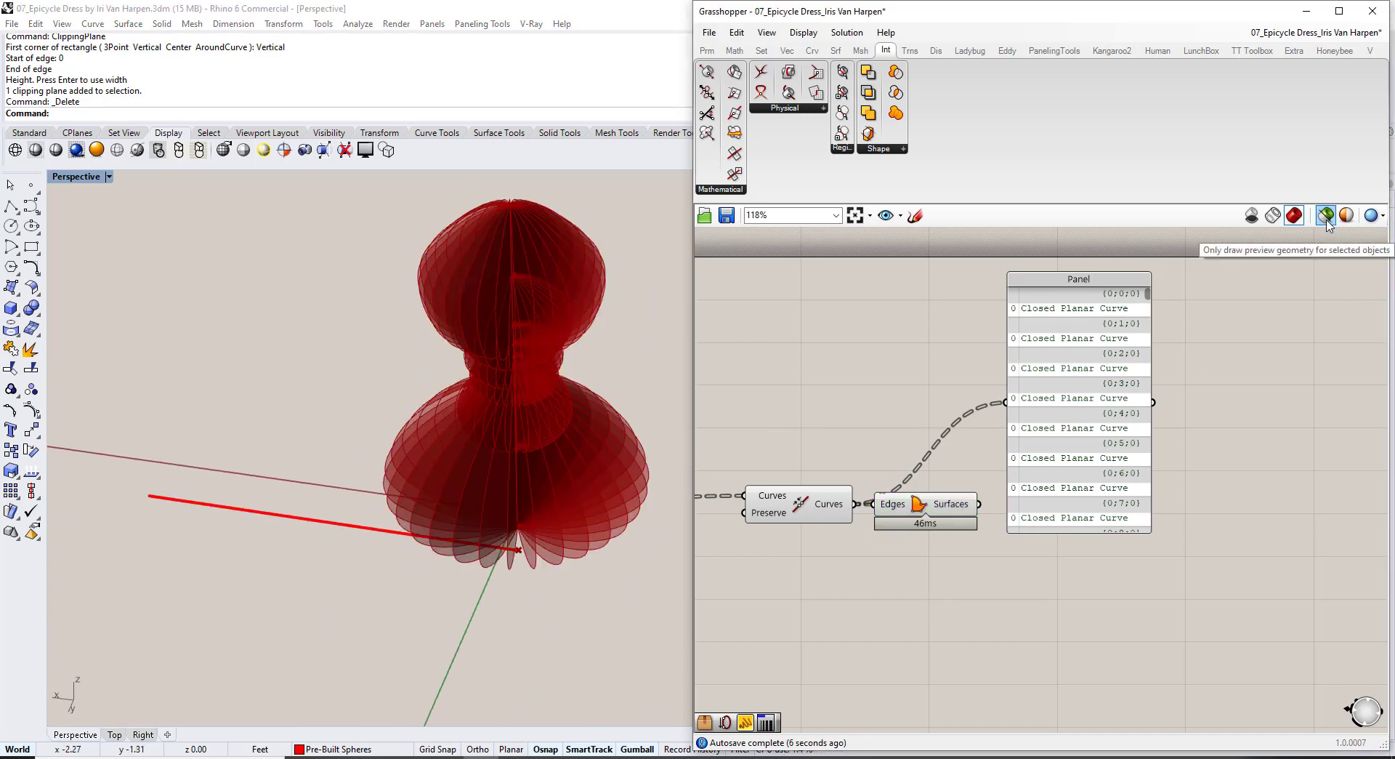
pyautogui.moveTo(445, 463); pyautogui.dragTo(422, 430, button='right')
# Delete the Panel checking the joined curves and add an LC_Brep Preview component in its place.
pyautogui.click(1047, 442)
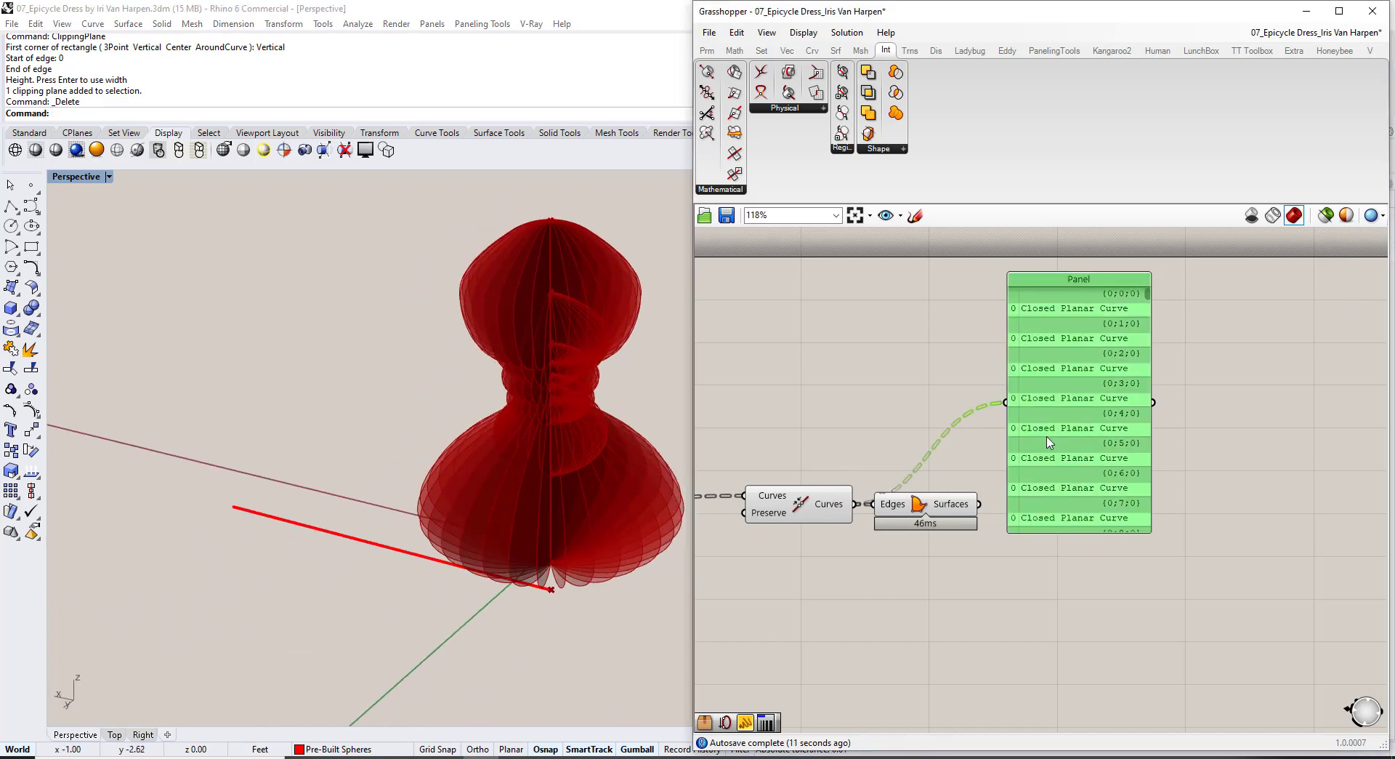
pyautogui.press('Delete')
pyautogui.doubleClick(1043, 419)
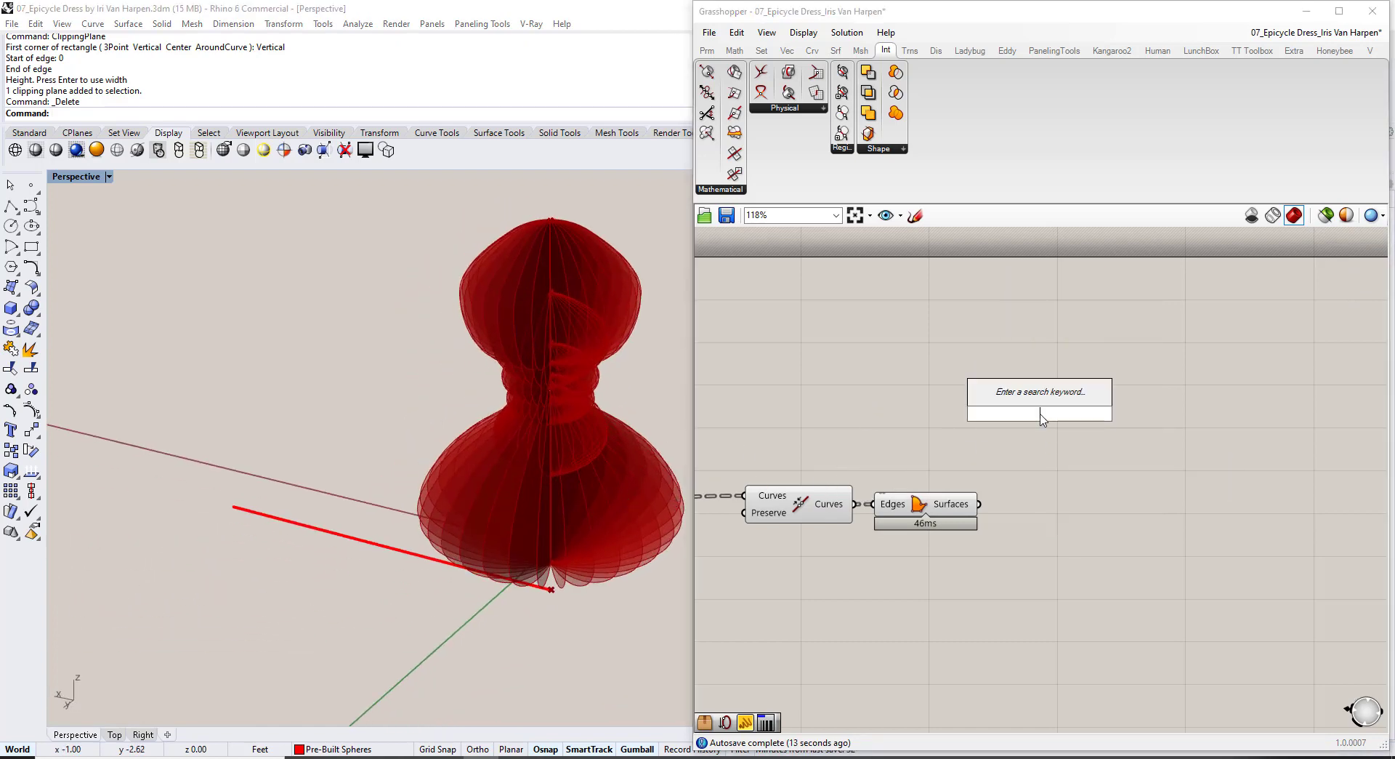
pyautogui.write('prev')
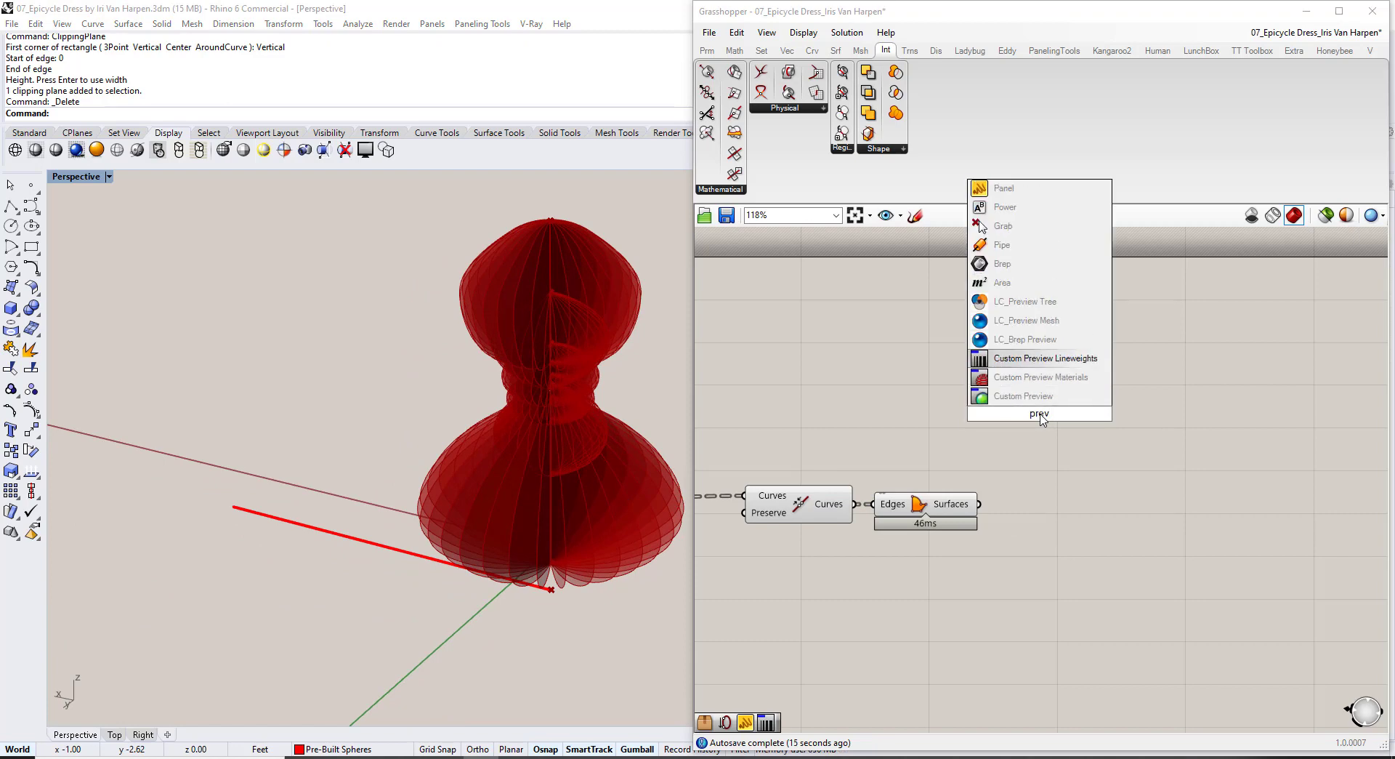
pyautogui.press('Return')
# Turn off the preview of Boundary Surfaces and Join Curves and connect the Surfaces output to the preview component's Brep input.
pyautogui.click(933, 518)
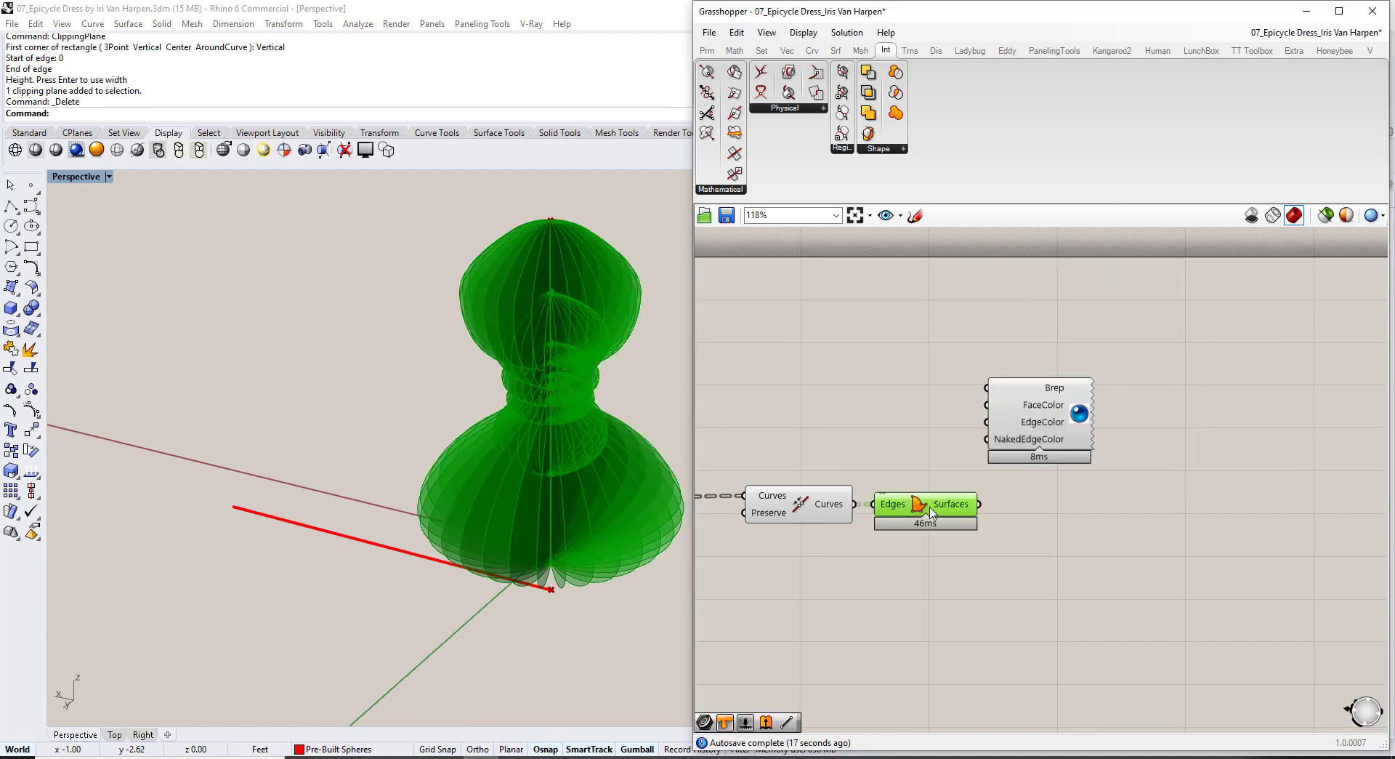
pyautogui.click(814, 511)
pyautogui.moveTo(980, 504); pyautogui.dragTo(1084, 536)
pyautogui.click(911, 646)
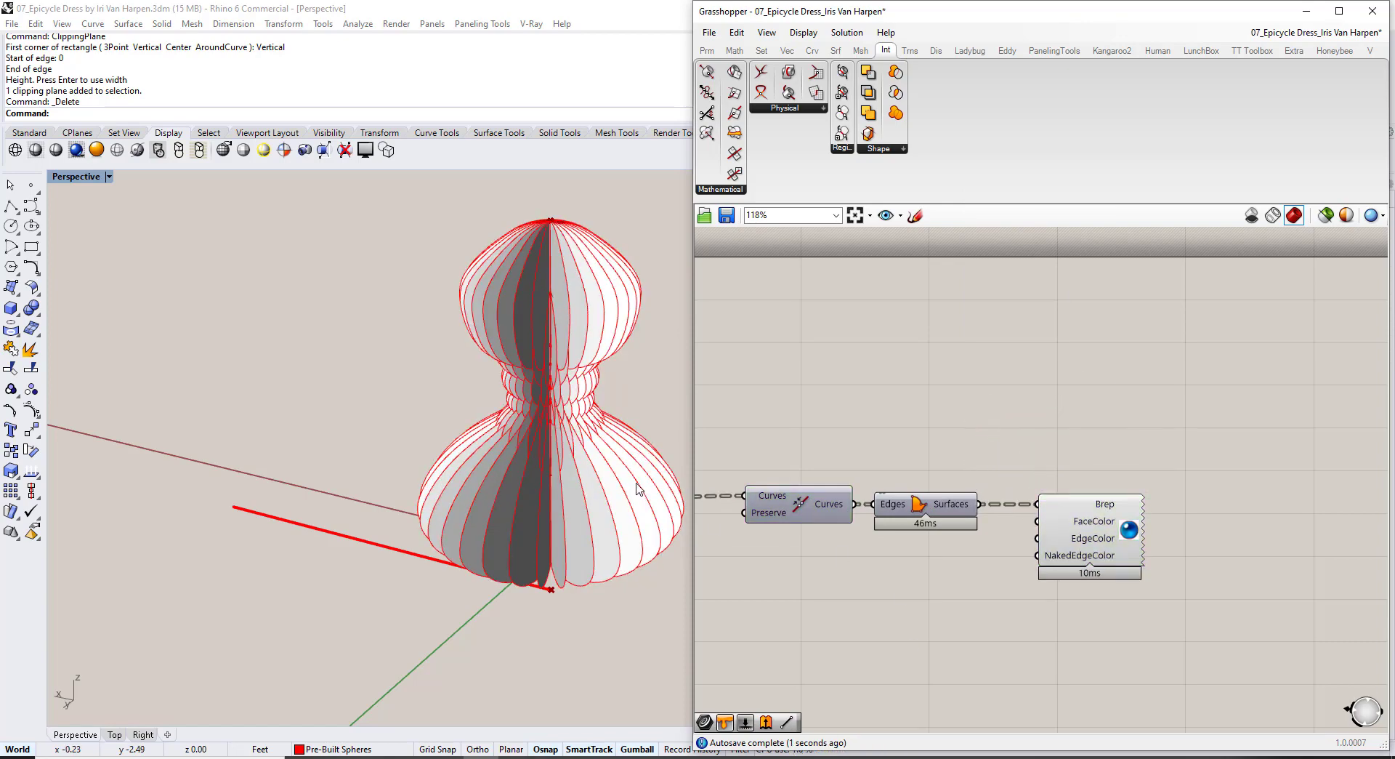
# Add a Colour Swatch below Boundary Surfaces and connect it to the NakedEdgeColor input.
pyautogui.moveTo(613, 443); pyautogui.dragTo(544, 561, button='right')
pyautogui.scroll(5, 561, 405)
pyautogui.scroll(-3, 562, 405)
pyautogui.moveTo(517, 458); pyautogui.dragTo(469, 403, button='right')
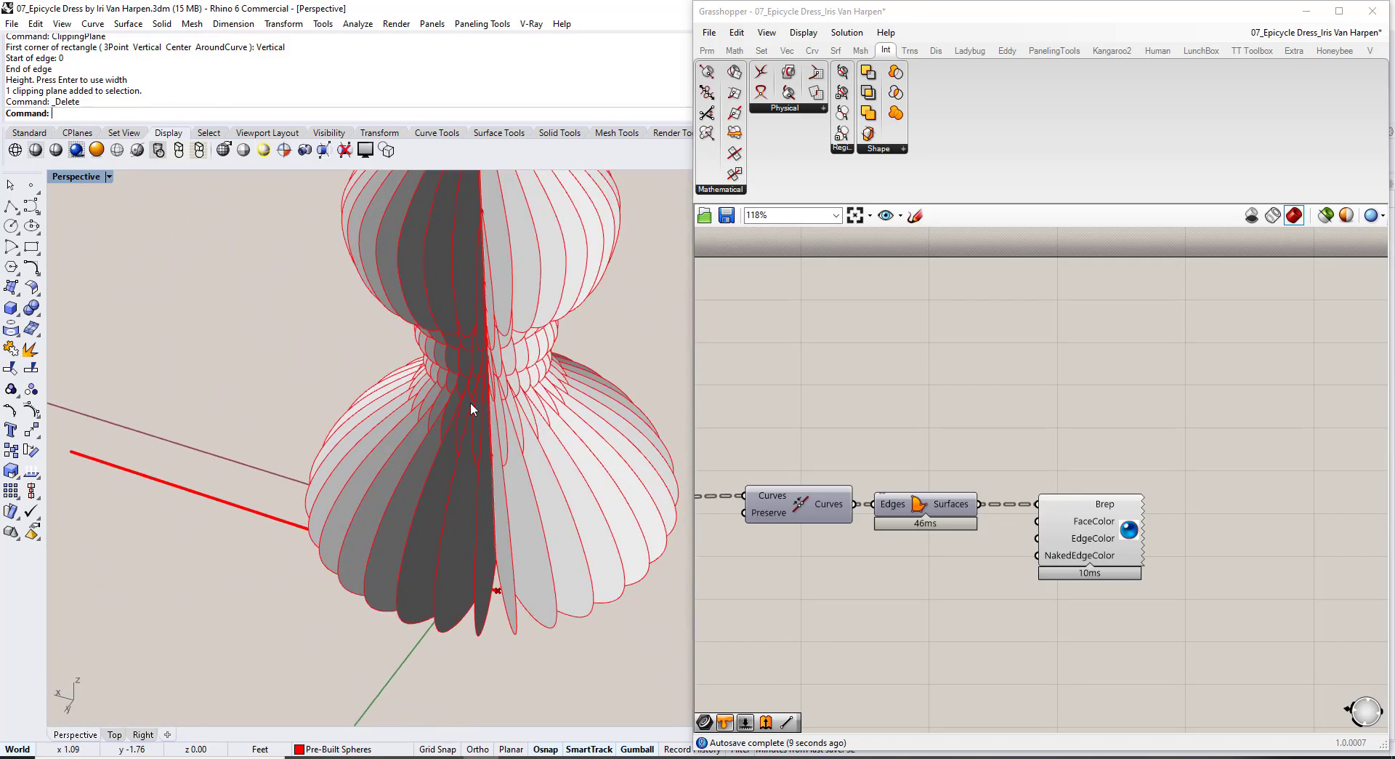
pyautogui.scroll(3, 1071, 531)
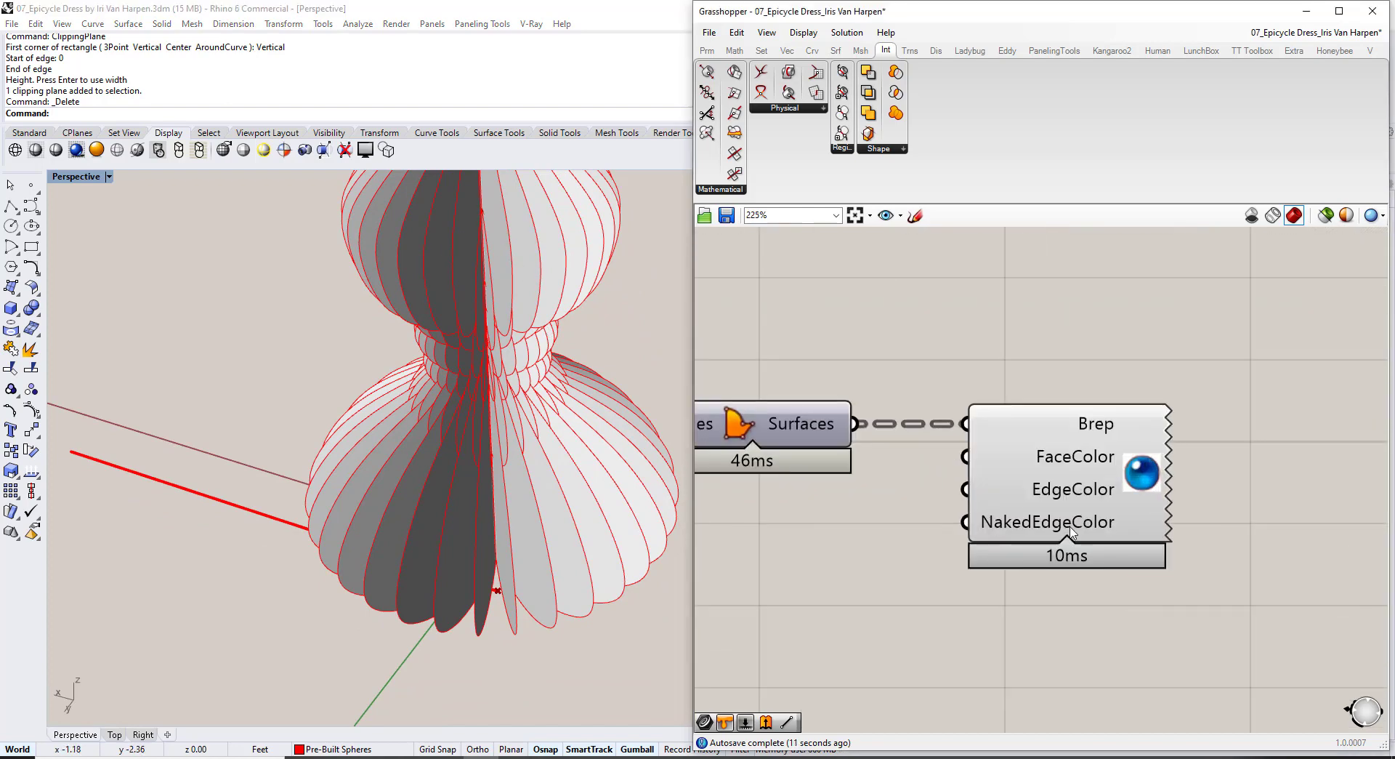
pyautogui.doubleClick(759, 564)
pyautogui.write('swatch')
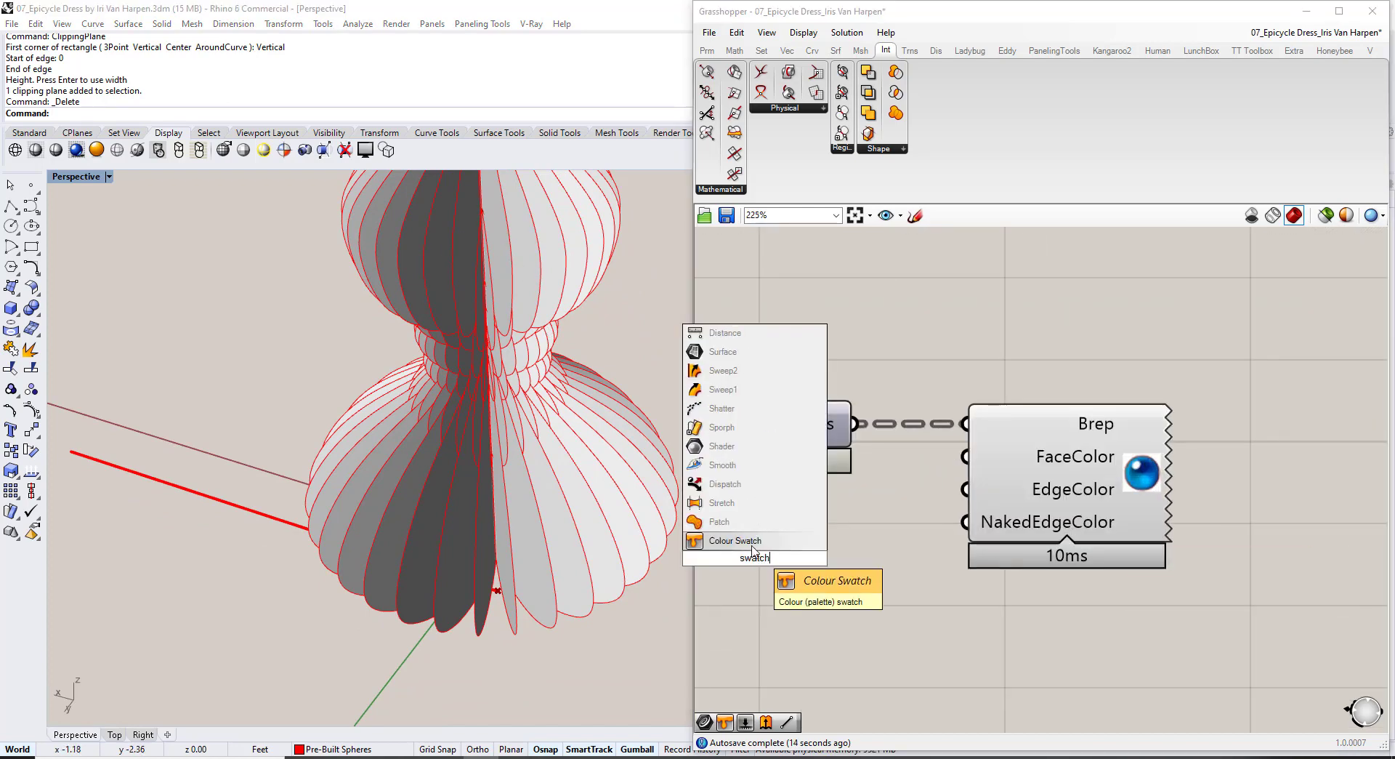
pyautogui.click(765, 542)
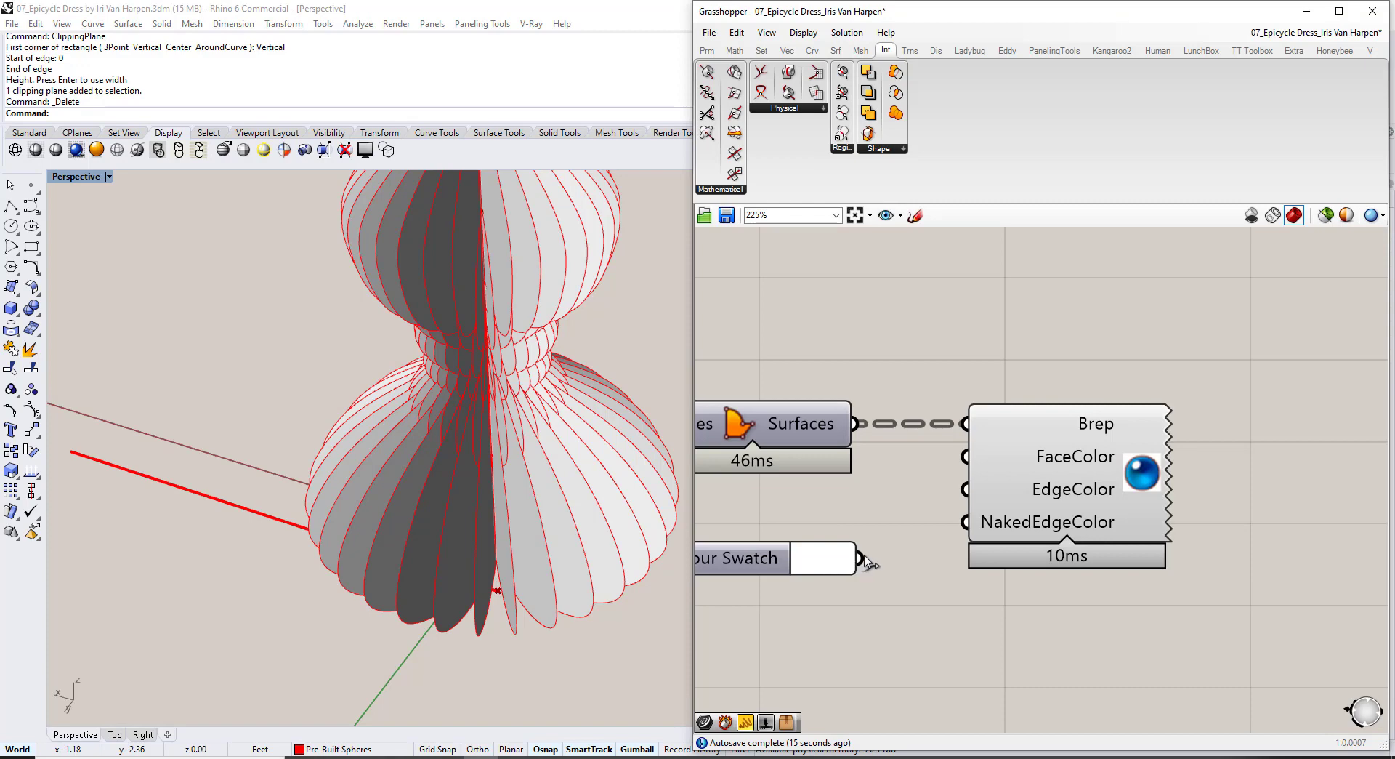
pyautogui.moveTo(864, 557); pyautogui.dragTo(967, 523)
# Set the Colour Swatch feeding NakedEdgeColor to black.
pyautogui.moveTo(925, 559); pyautogui.dragTo(1008, 515, button='right')
pyautogui.moveTo(536, 467); pyautogui.dragTo(576, 437, button='right')
pyautogui.click(924, 517)
pyautogui.moveTo(978, 611); pyautogui.dragTo(939, 652)
pyautogui.click(812, 597)
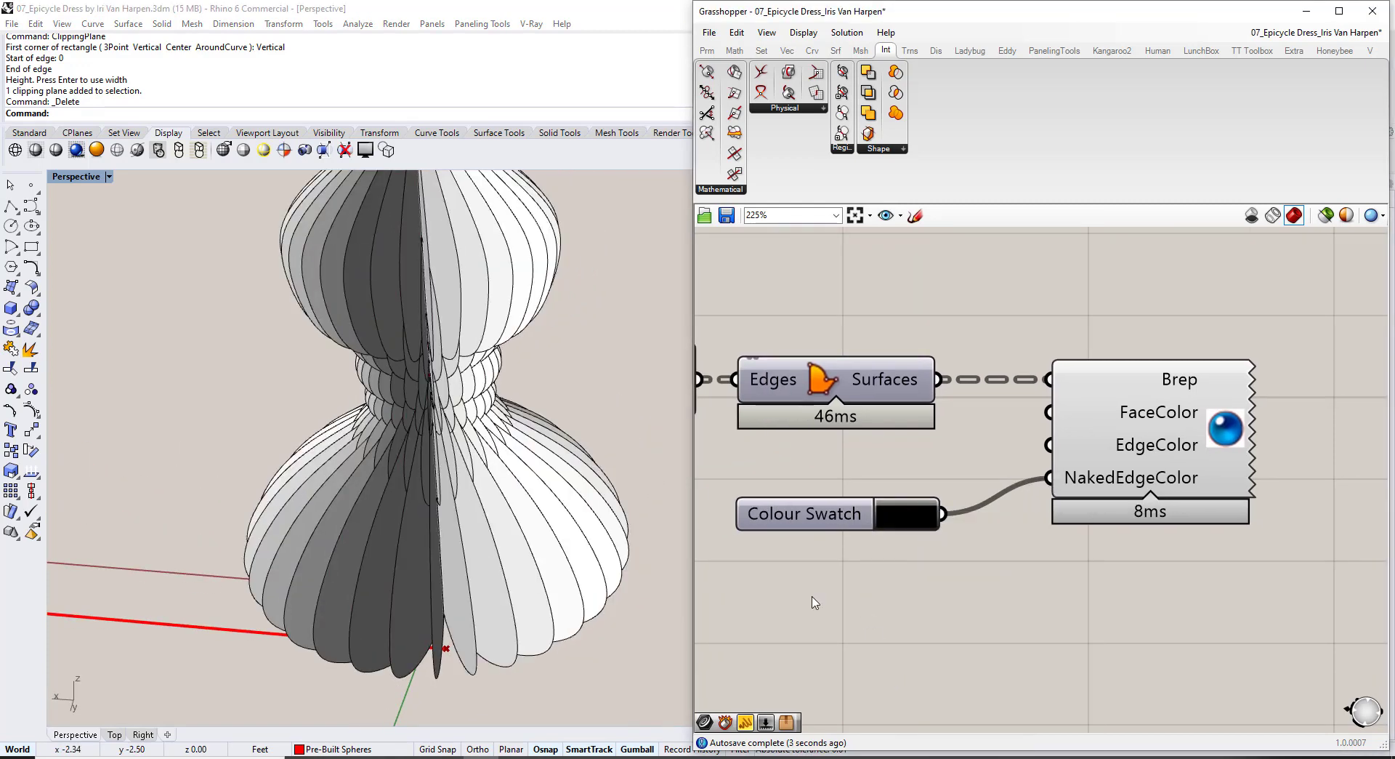
# Set the Number of Fins slider's maximum to 200 and its value to 128.
pyautogui.moveTo(471, 438); pyautogui.dragTo(385, 473, button='right')
pyautogui.scroll(-7, 487, 402)
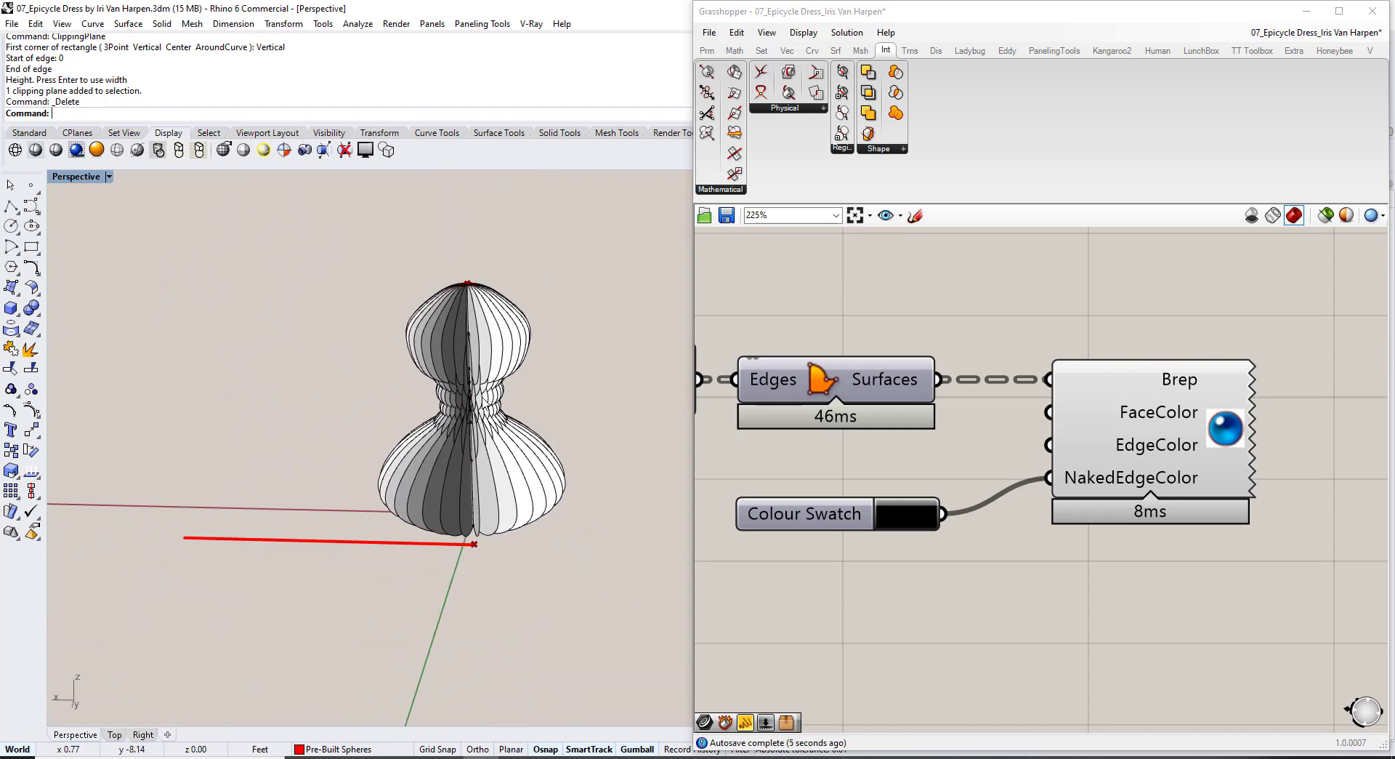
pyautogui.moveTo(487, 402); pyautogui.dragTo(478, 548, button='right')
pyautogui.scroll(-5, 1129, 419)
pyautogui.moveTo(800, 504); pyautogui.dragTo(1014, 467, button='right')
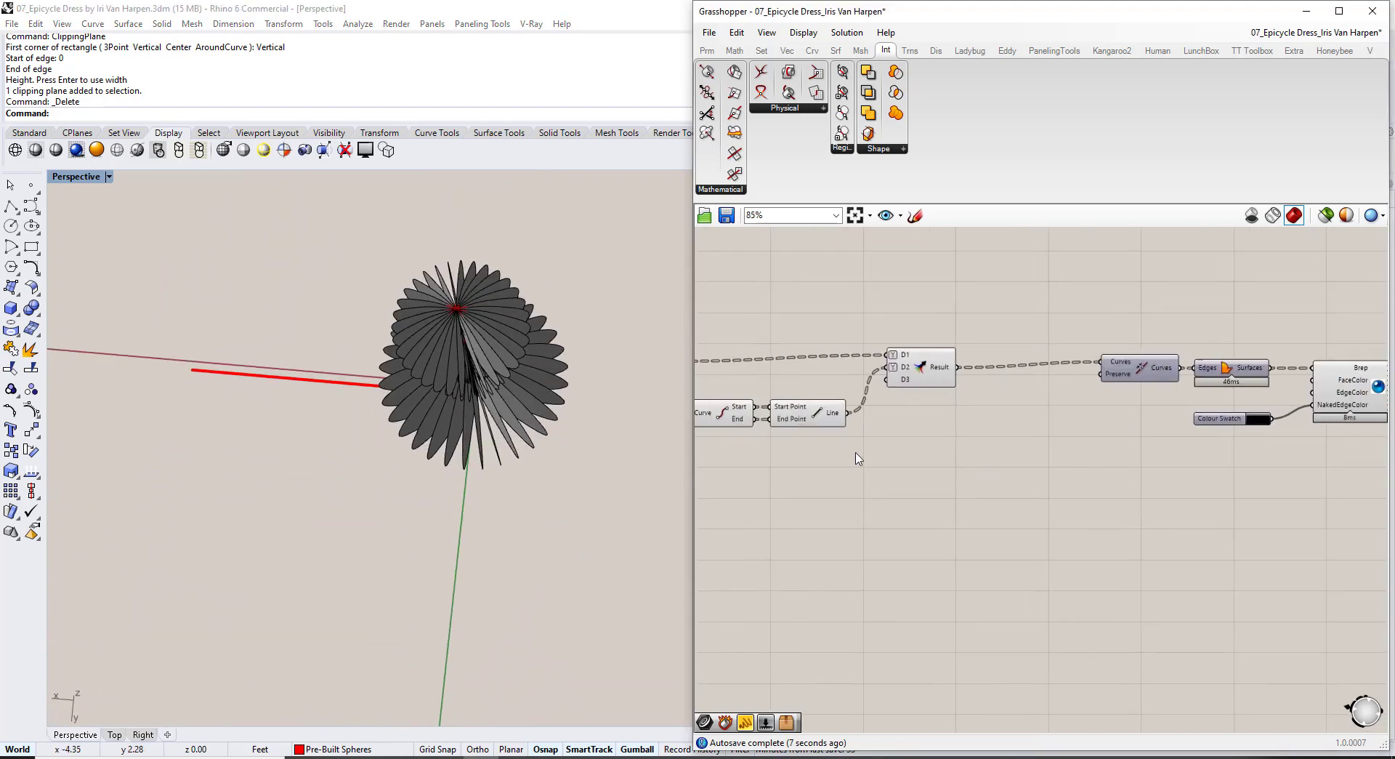
pyautogui.moveTo(818, 435); pyautogui.dragTo(1046, 426, button='right')
pyautogui.moveTo(903, 423); pyautogui.dragTo(1233, 387, button='right')
pyautogui.moveTo(990, 451); pyautogui.dragTo(1310, 406, button='right')
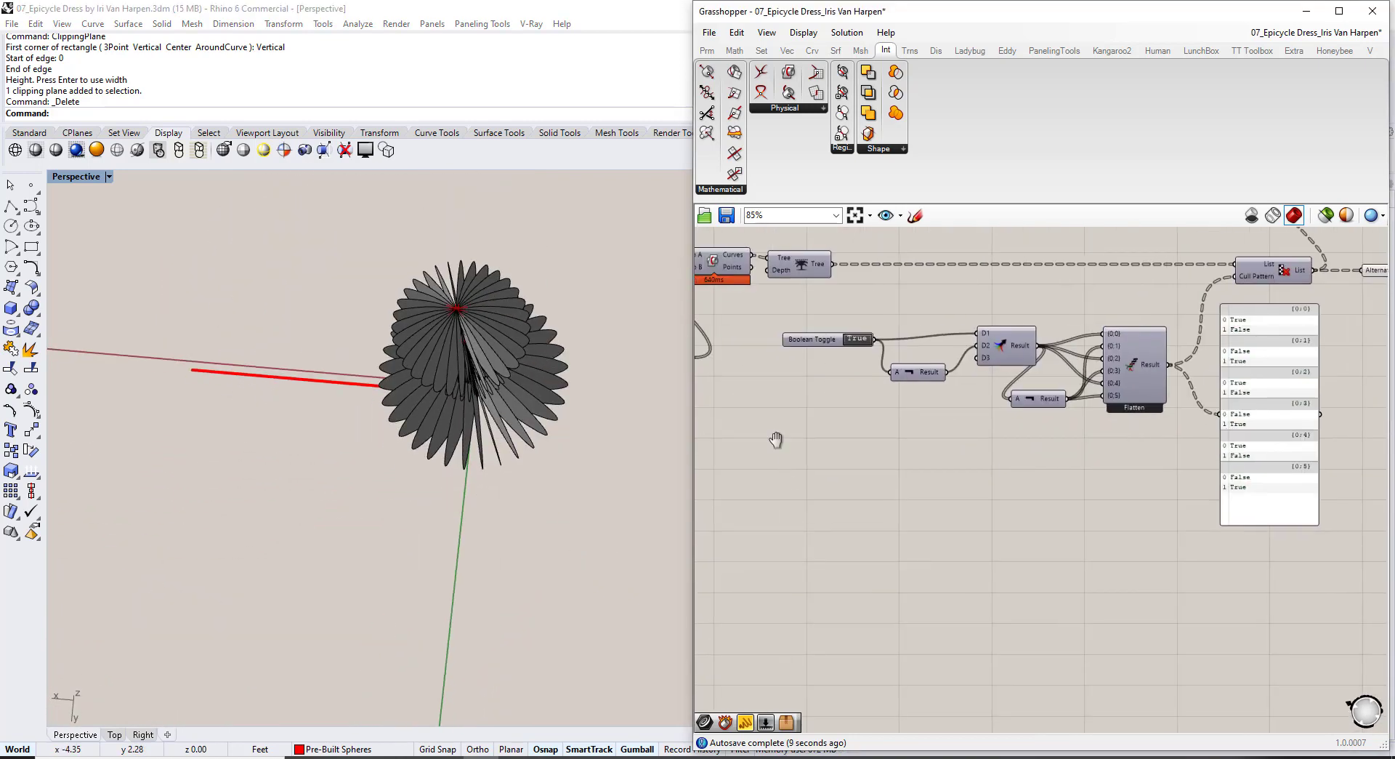
pyautogui.moveTo(778, 440); pyautogui.dragTo(1117, 444, button='right')
pyautogui.moveTo(844, 490); pyautogui.dragTo(1058, 450, button='right')
pyautogui.scroll(5, 901, 458)
pyautogui.doubleClick(869, 457)
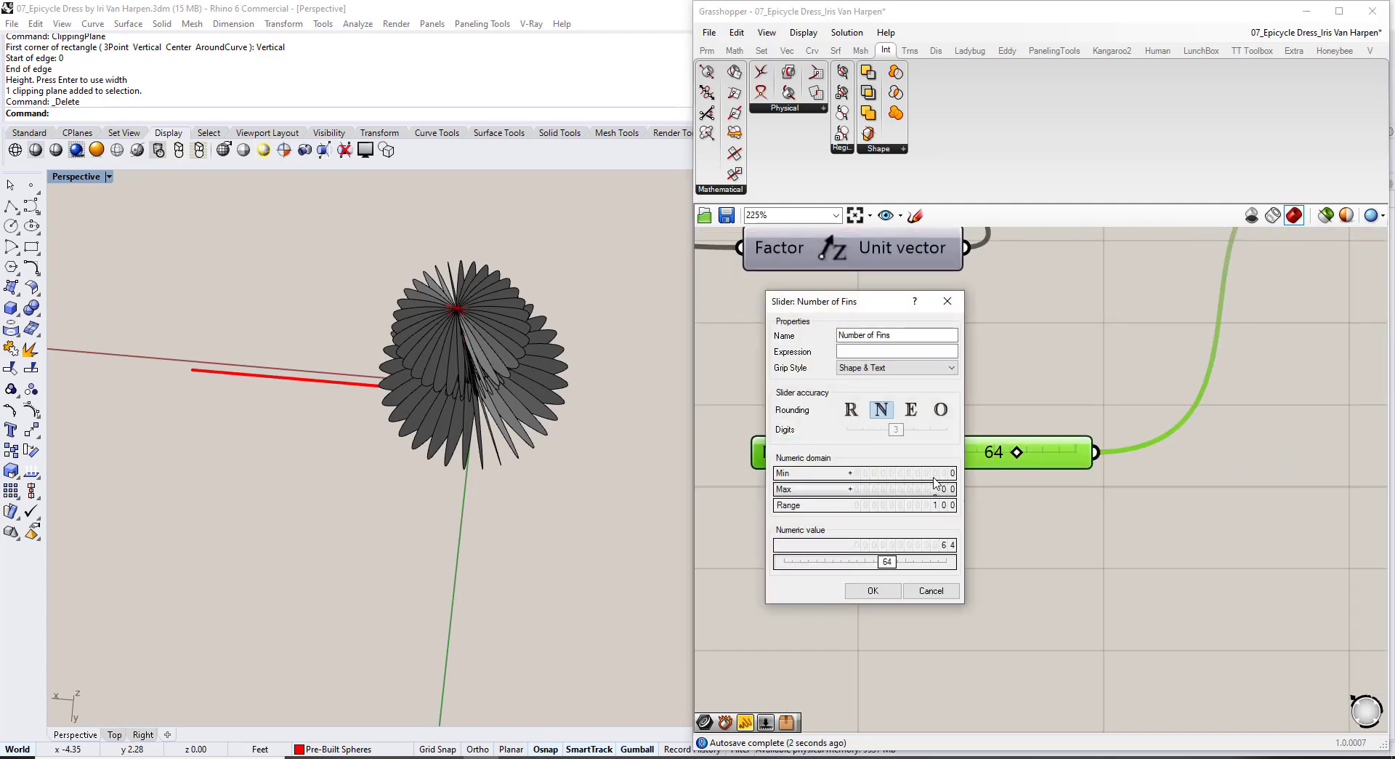
pyautogui.doubleClick(947, 545)
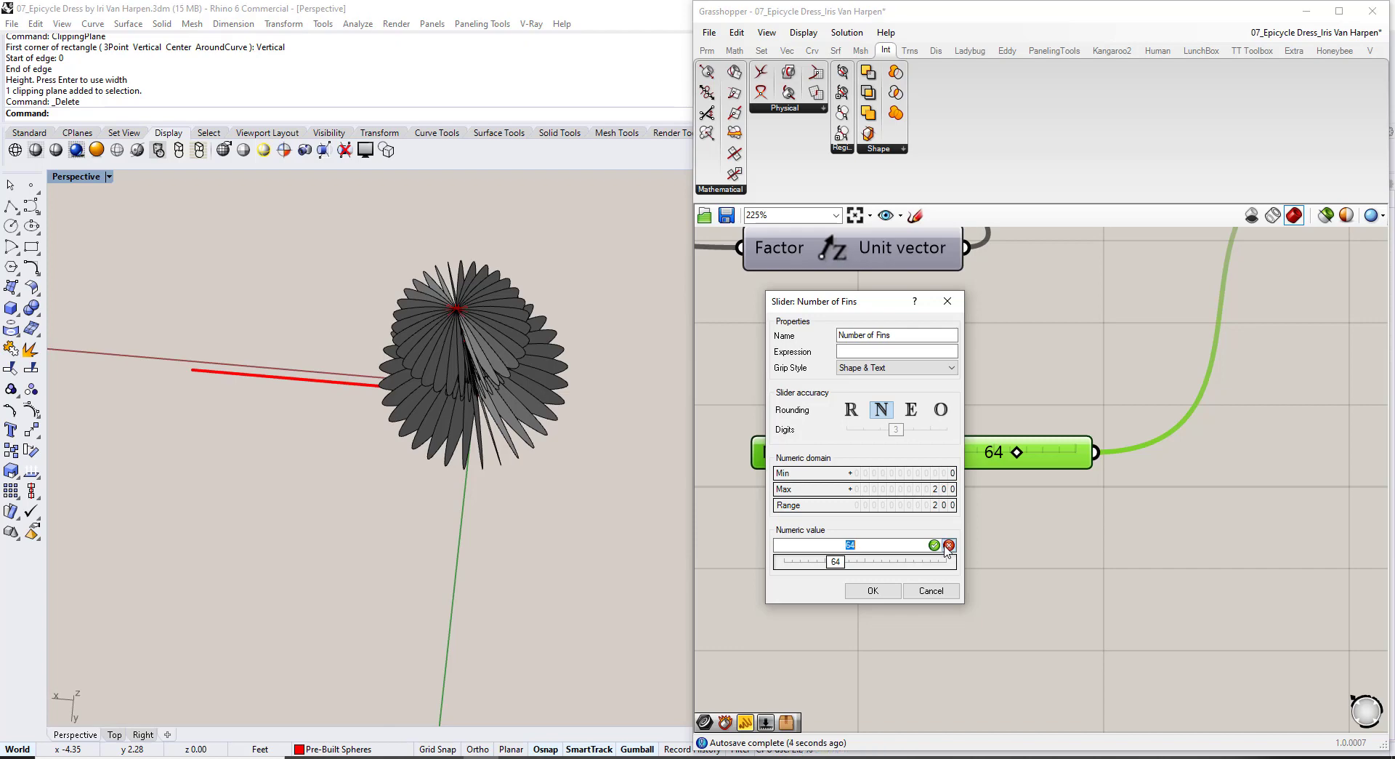
pyautogui.press('Return')
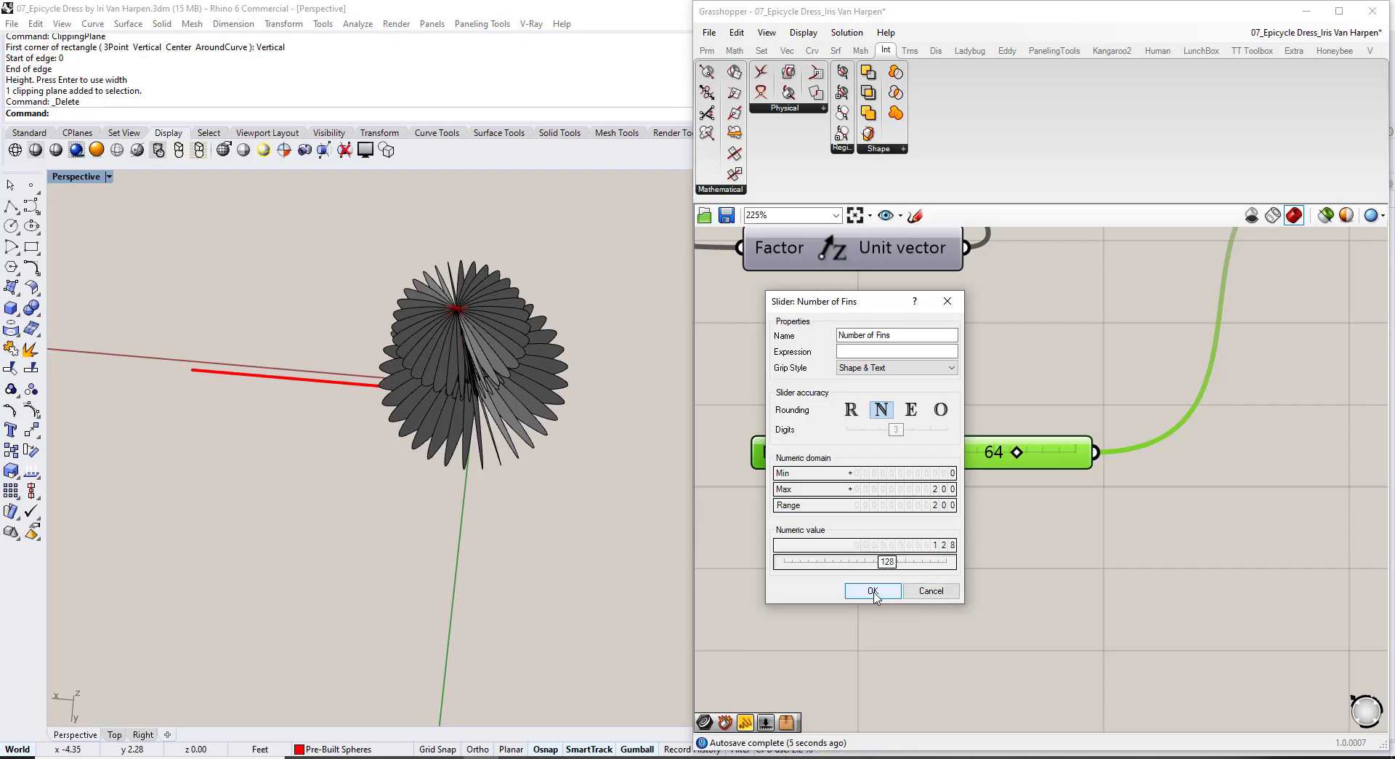
pyautogui.click(873, 592)
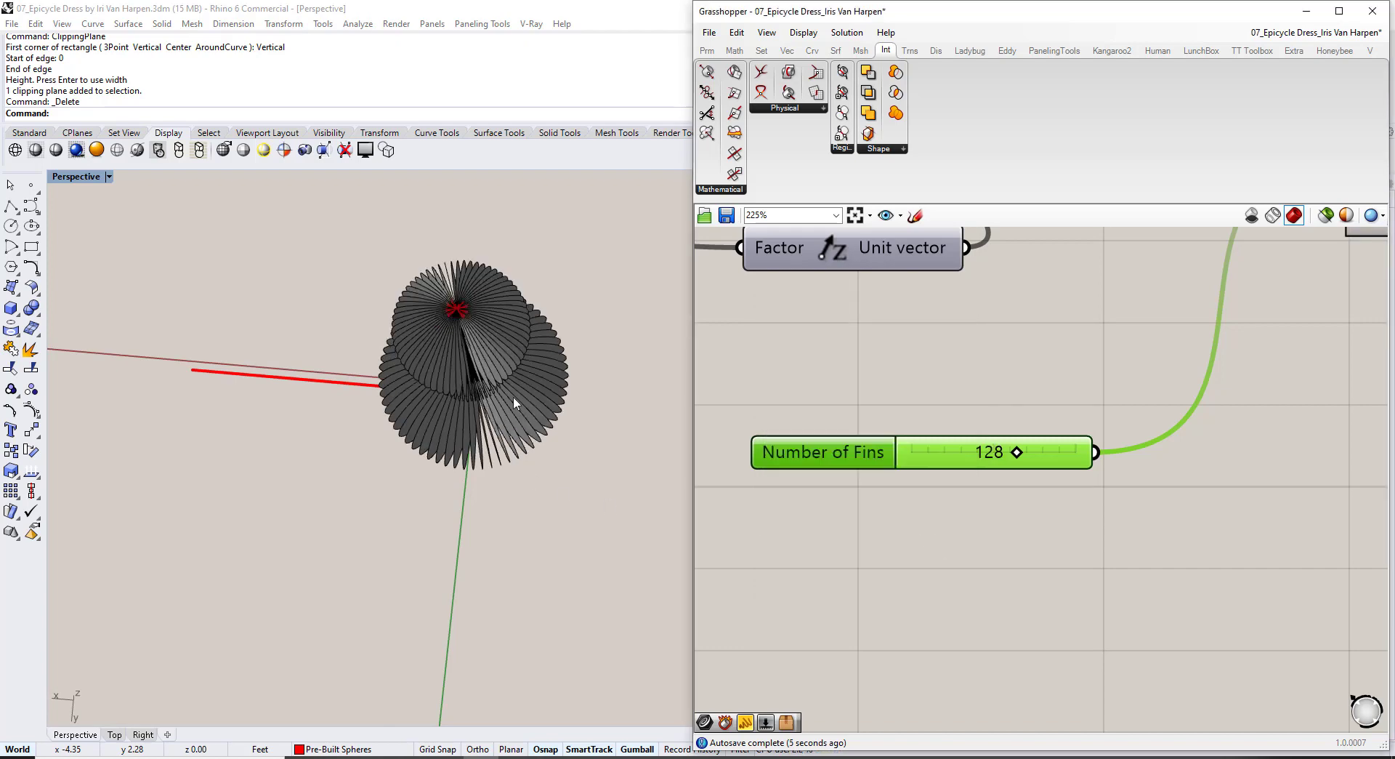
# Show the hidden sphere geometry in Rhino and set the Perspective viewport to Wireframe display.
pyautogui.moveTo(519, 331); pyautogui.dragTo(534, 497, button='right')
pyautogui.scroll(5, 398, 525)
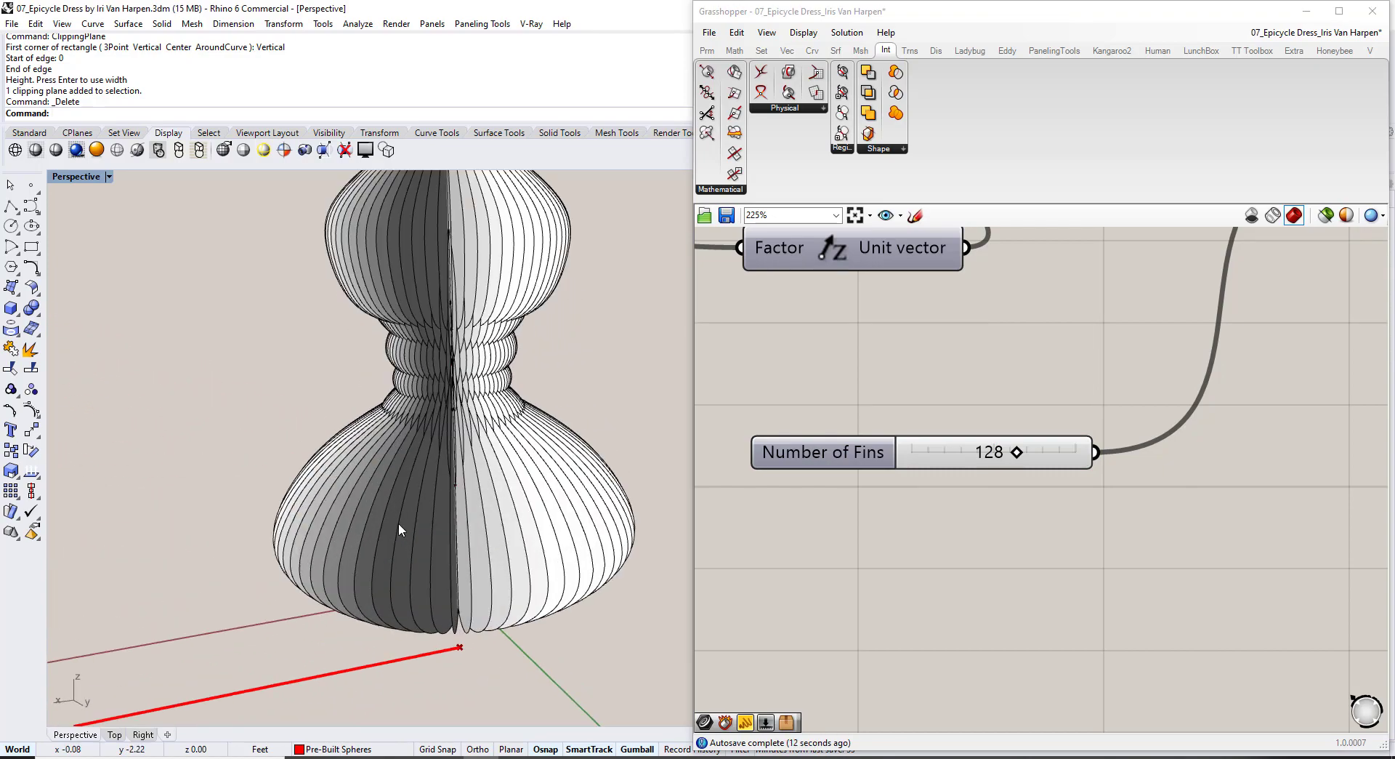
pyautogui.scroll(2, 399, 525)
pyautogui.moveTo(399, 525); pyautogui.dragTo(390, 457, button='right')
pyautogui.scroll(-4, 430, 532)
pyautogui.write('Dh')
pyautogui.press('Return')
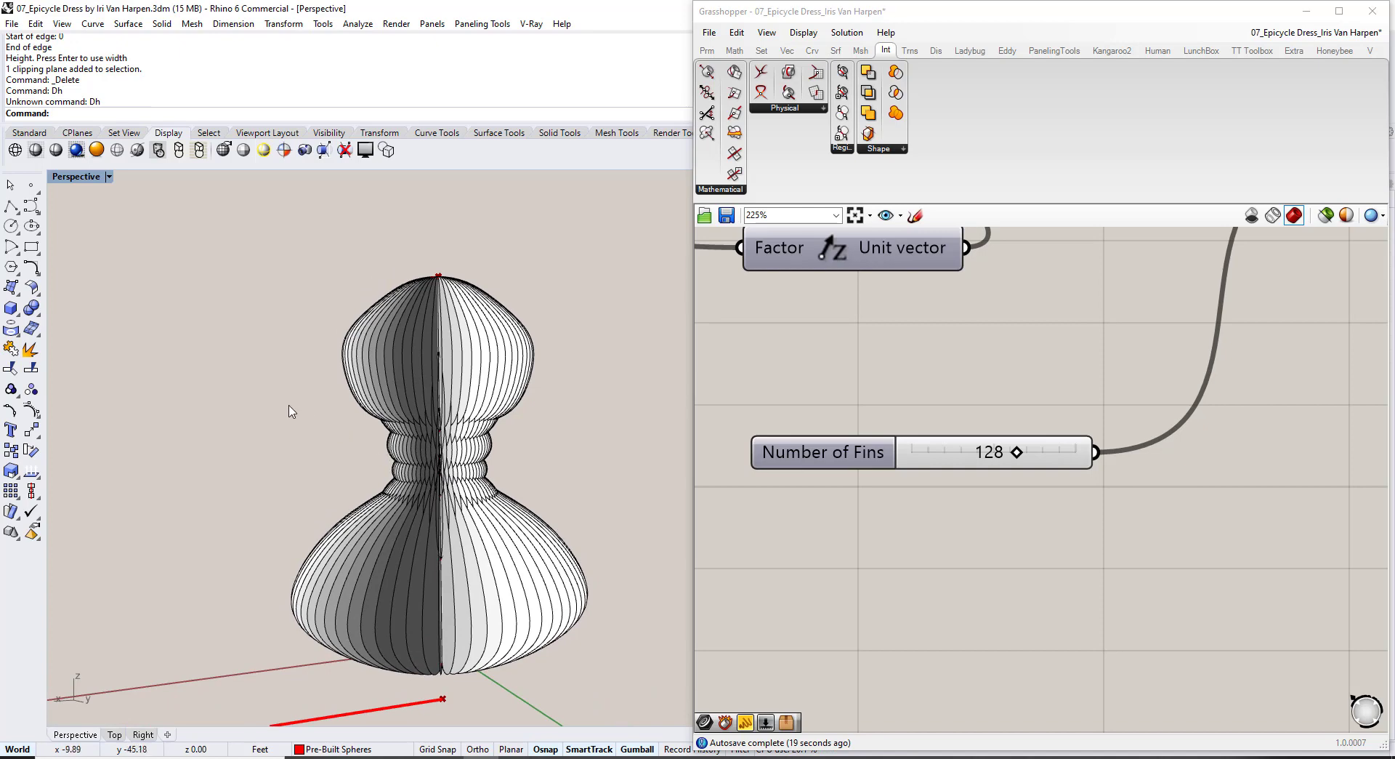
pyautogui.write('SH')
pyautogui.press('Return')
pyautogui.moveTo(287, 411)
pyautogui.mouseDown(button='right')
pyautogui.moveTo(405, 395)
pyautogui.moveTo(479, 433)
pyautogui.moveTo(423, 459)
pyautogui.moveTo(404, 412)
pyautogui.moveTo(428, 365)
pyautogui.mouseUp(button='right')
pyautogui.hotkey('ctrl', 'alt', 's')
pyautogui.hotkey('ctrl', 'alt', 'w')
# Try scaling the dress's upper sphere surface wider in Rhino and undo the scaling.
pyautogui.click(494, 327)
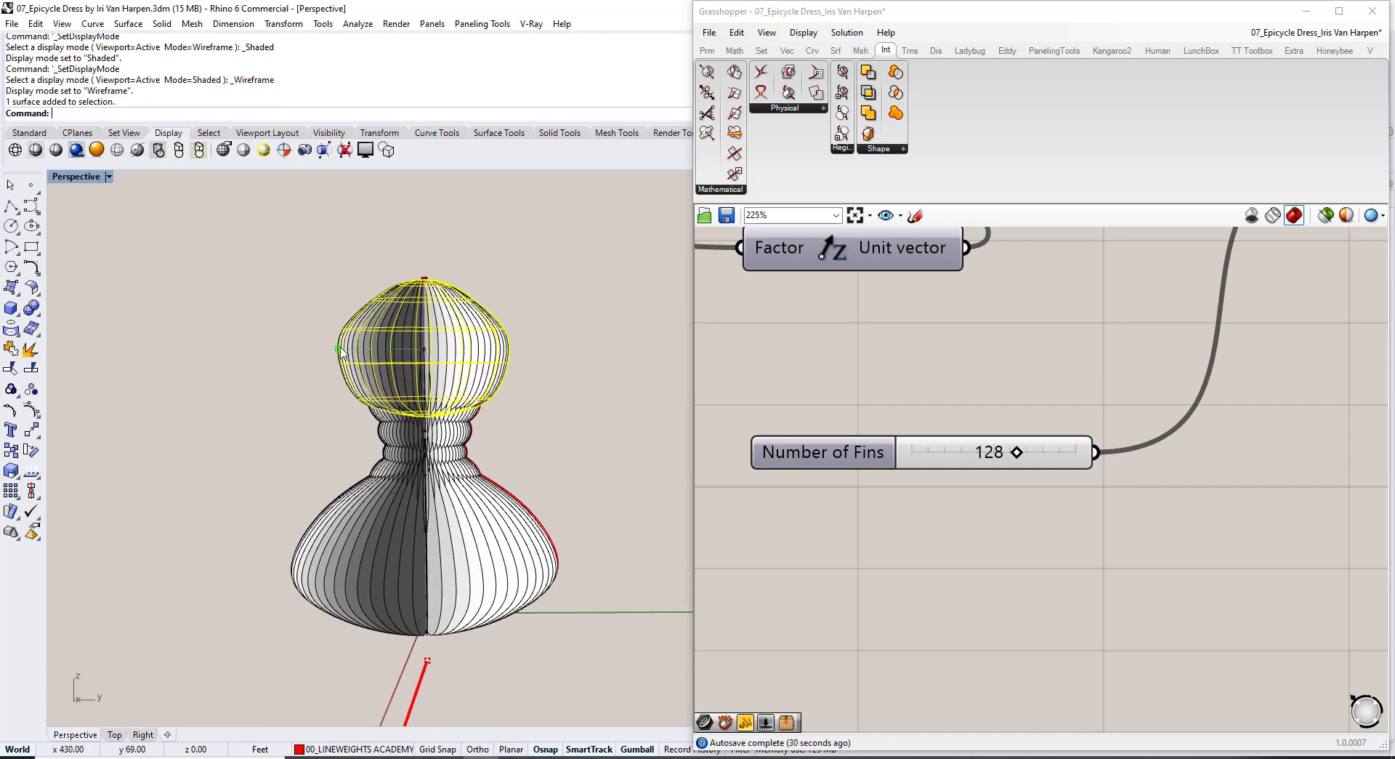
pyautogui.moveTo(339, 349); pyautogui.dragTo(386, 469)
pyautogui.click(295, 442)
pyautogui.moveTo(475, 376); pyautogui.dragTo(450, 449, button='right')
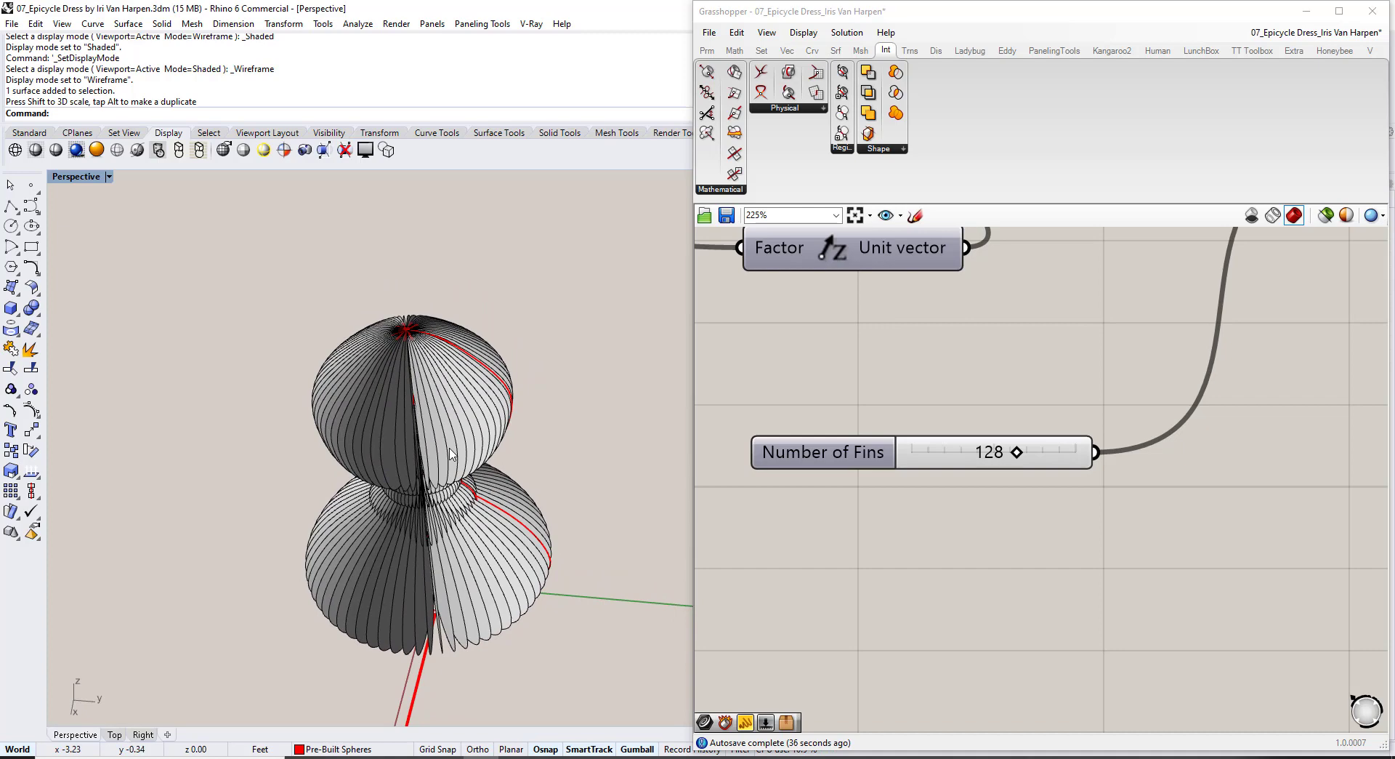
pyautogui.hotkey('ctrl', 'z')
pyautogui.click(214, 401)
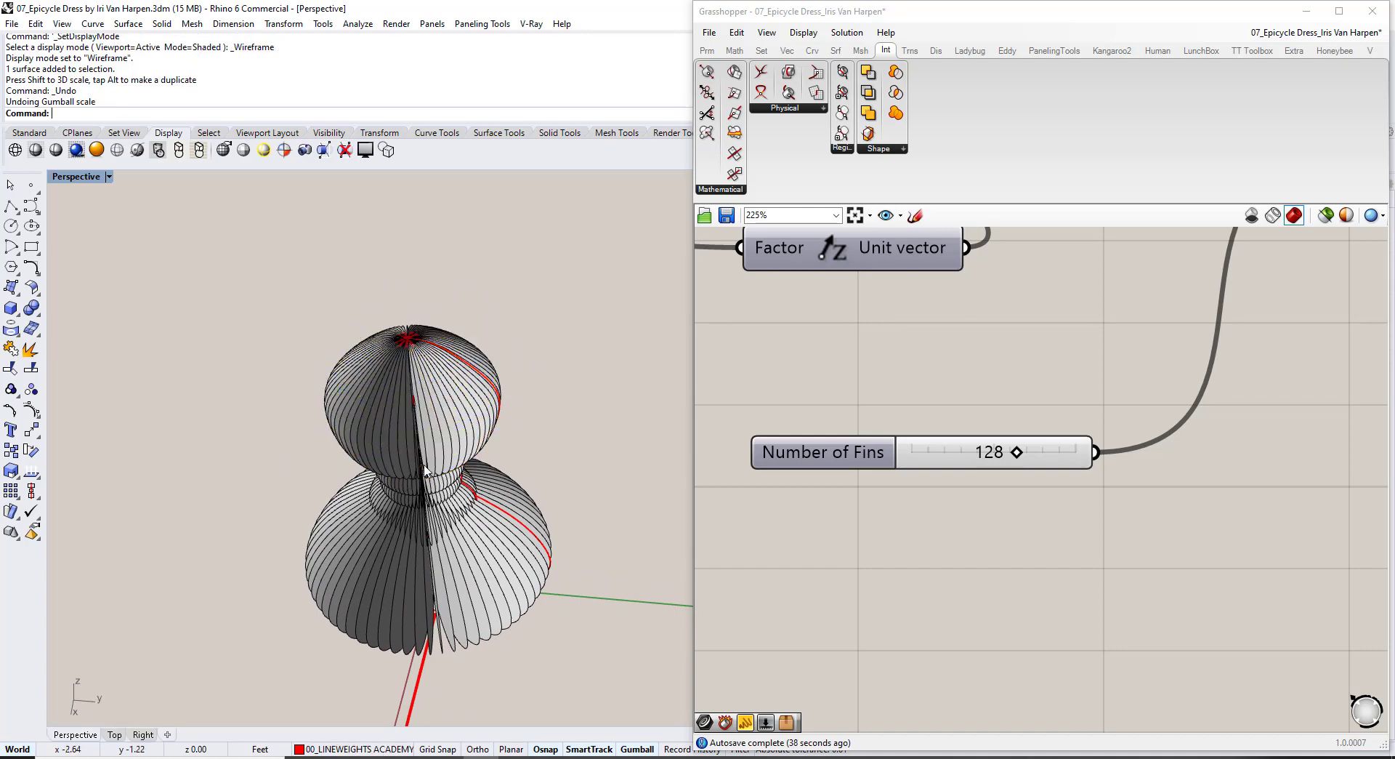
# Switch to the browser to study the dress's reference photo and return to Rhino and Grasshopper.
pyautogui.moveTo(261, 525); pyautogui.dragTo(275, 424, button='right')
pyautogui.moveTo(513, 449); pyautogui.dragTo(454, 450, button='right')
pyautogui.scroll(-5, 1050, 361)
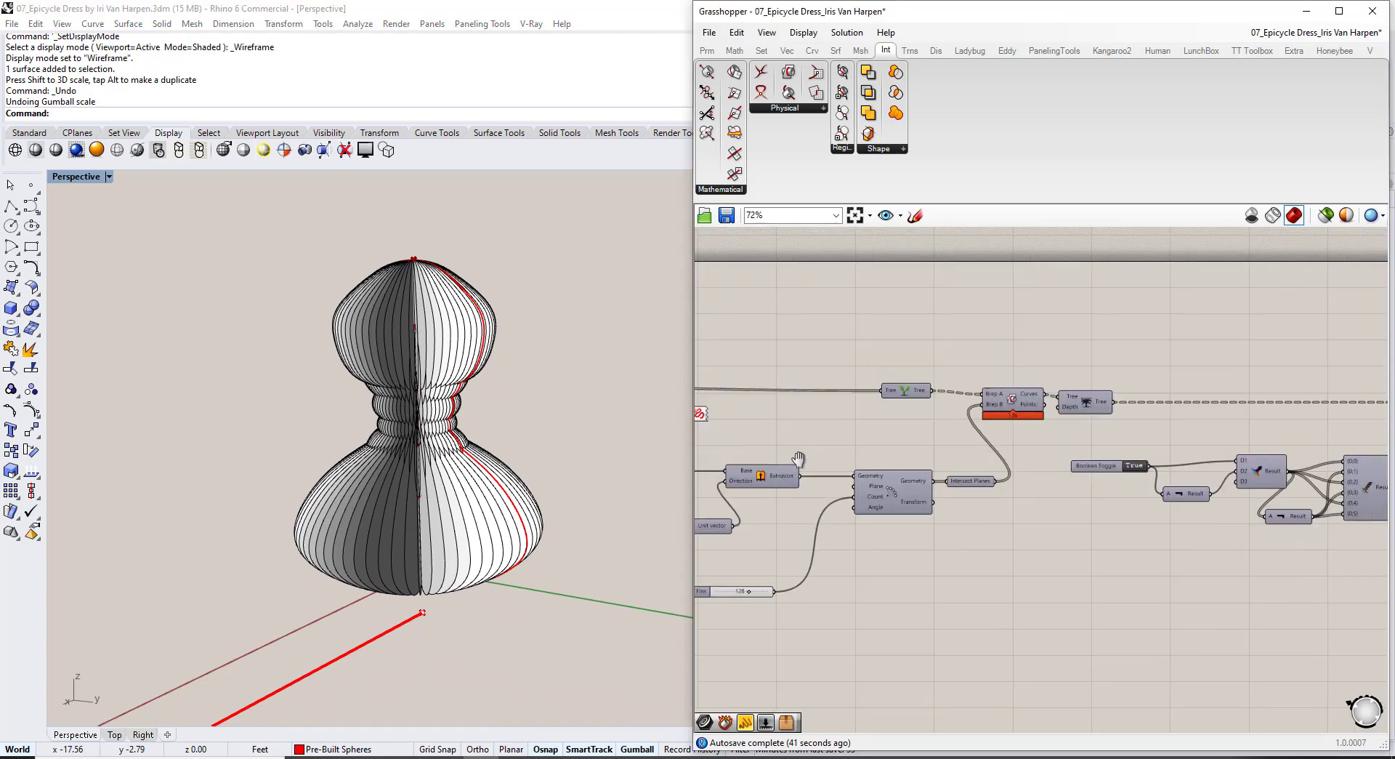
pyautogui.press('alt')
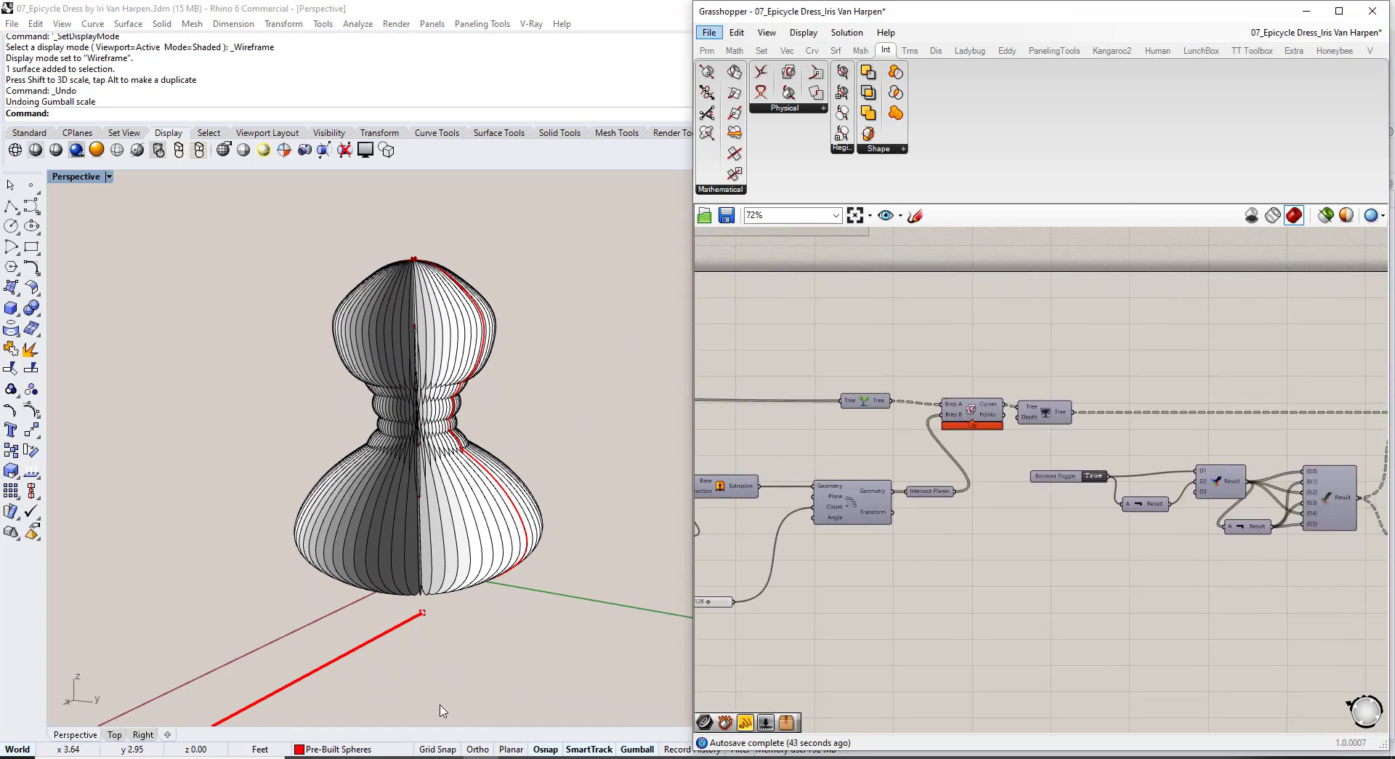
pyautogui.click(402, 699)
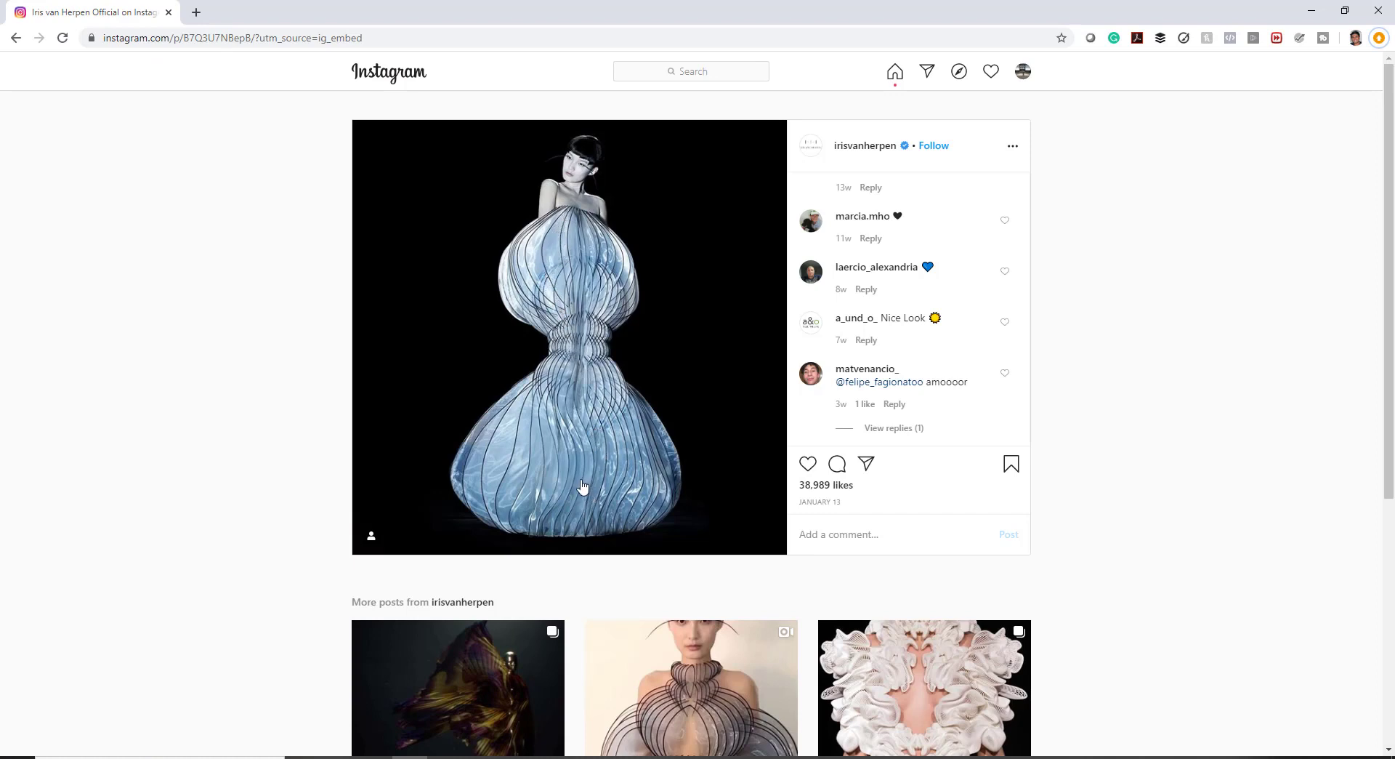
pyautogui.click(451, 698)
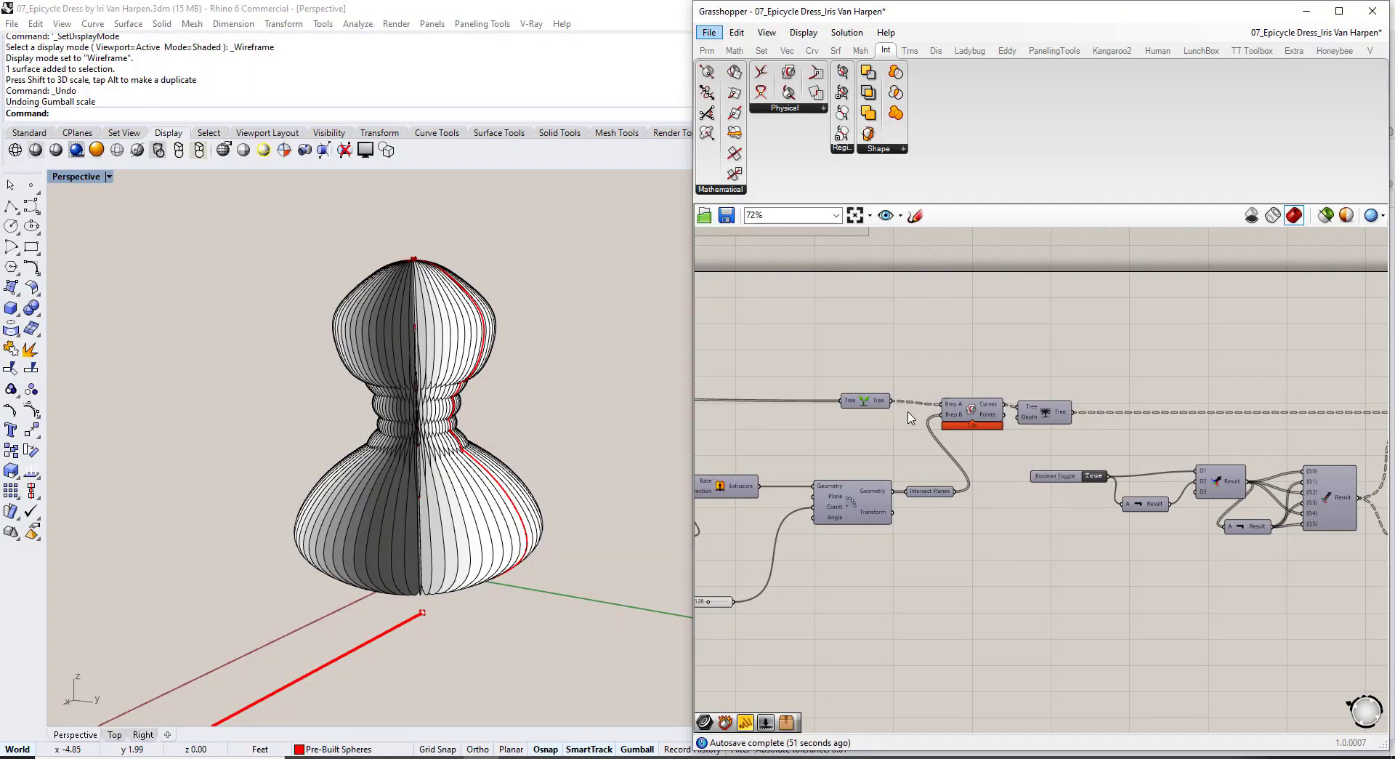
# Put the Alternating Fabric Curves parameter into a group to highlight it on the canvas.
pyautogui.moveTo(782, 474); pyautogui.dragTo(807, 455, button='right')
pyautogui.moveTo(1161, 433); pyautogui.dragTo(838, 445, button='right')
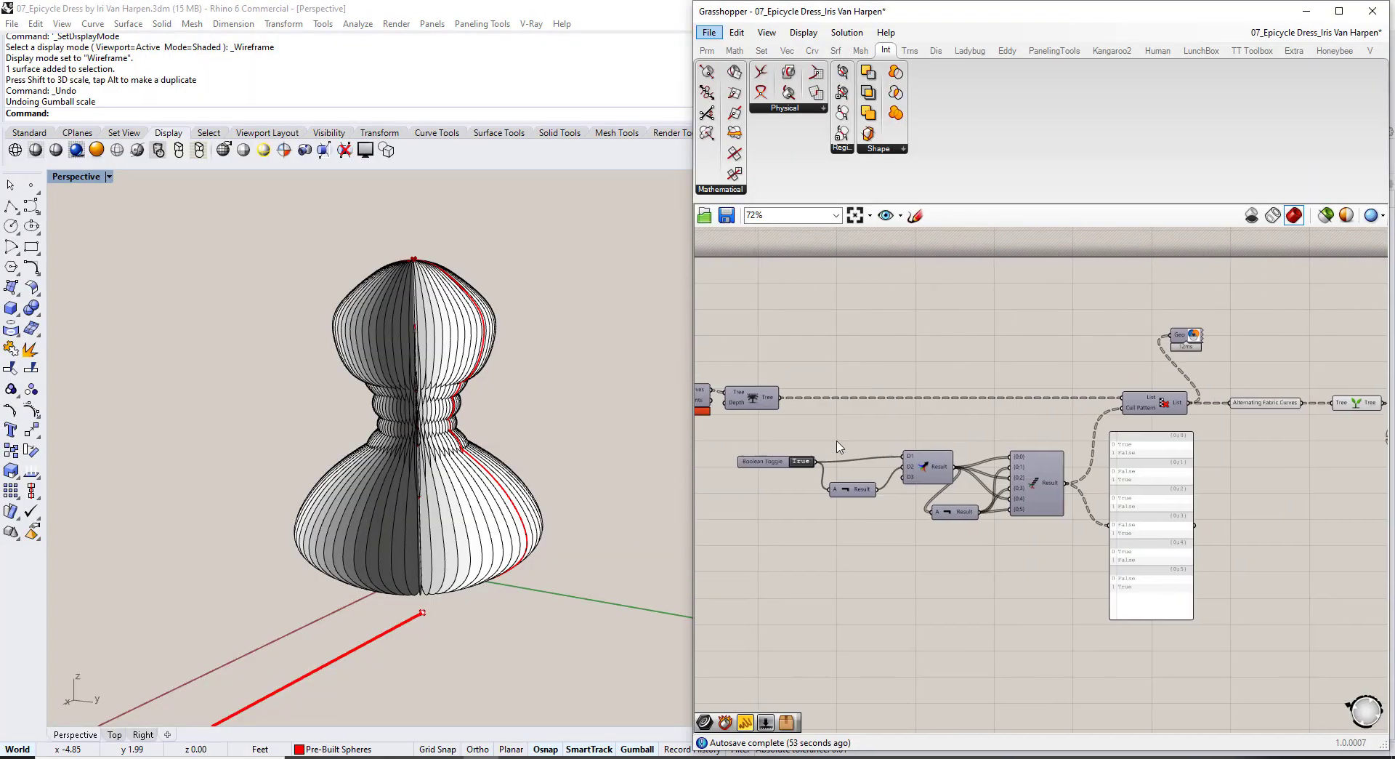
pyautogui.moveTo(1161, 406); pyautogui.dragTo(873, 430, button='right')
pyautogui.click(977, 425)
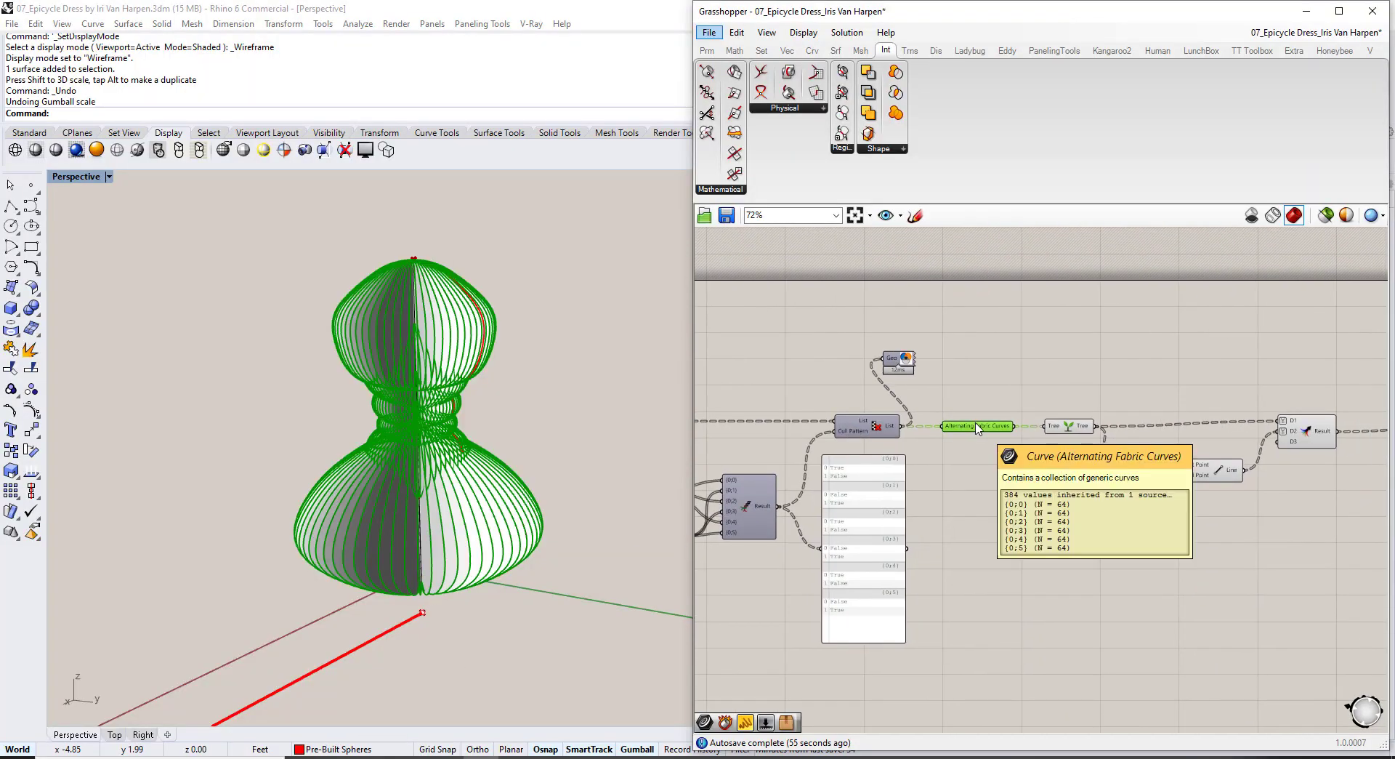
pyautogui.hotkey('ctrl', 'g')
pyautogui.click(1059, 374)
# Add a Pipe component above Alternating Fabric Curves and connect those curves to its Curve input.
pyautogui.scroll(4, 1059, 374)
pyautogui.doubleClick(942, 399)
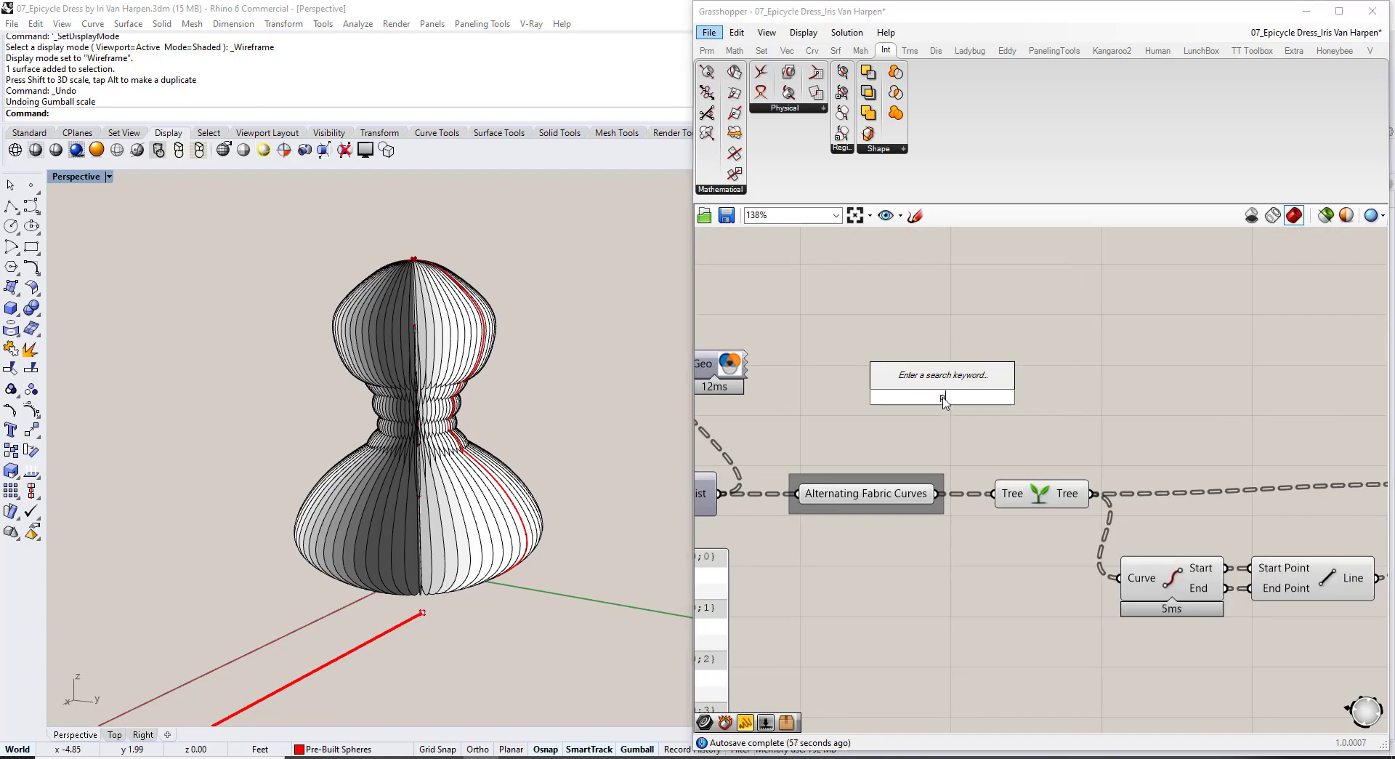
pyautogui.write('pipe')
pyautogui.press('Return')
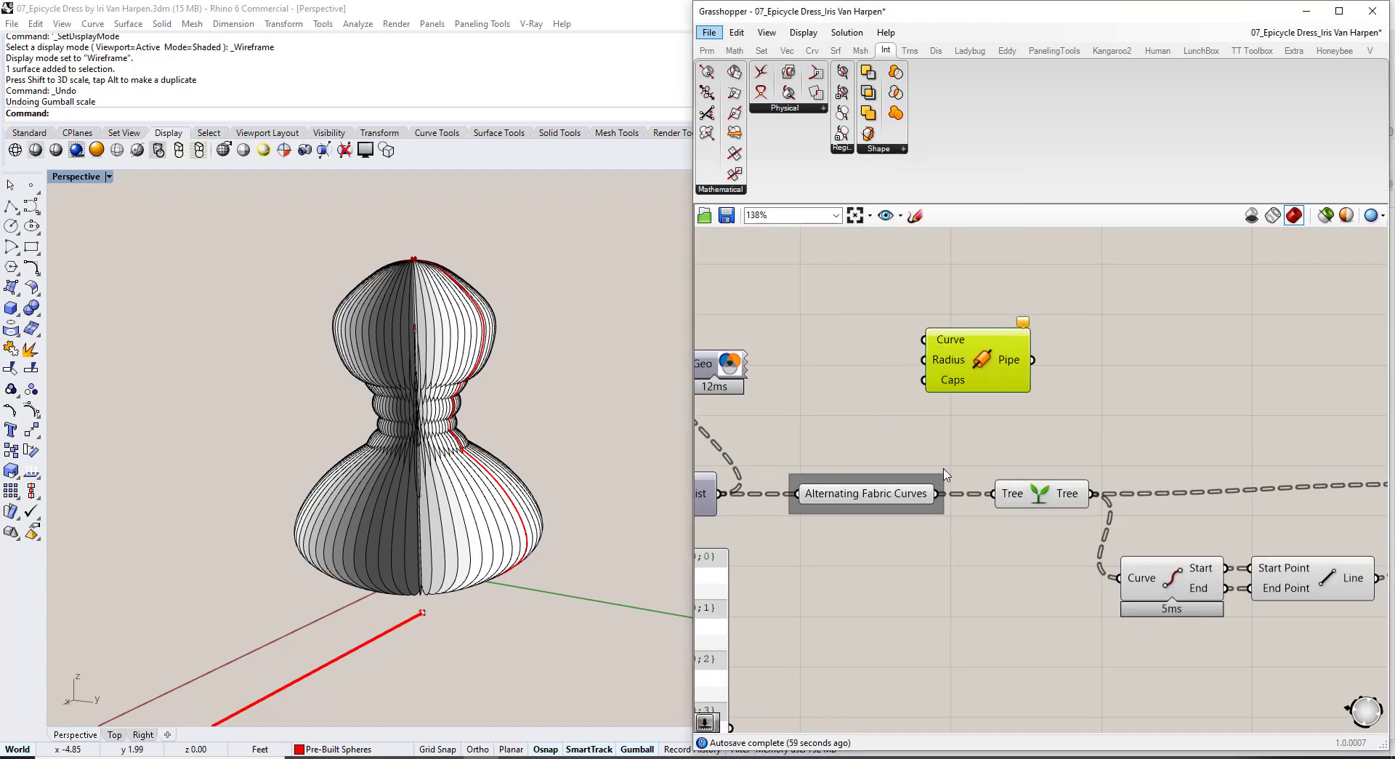
pyautogui.moveTo(936, 493); pyautogui.dragTo(950, 372)
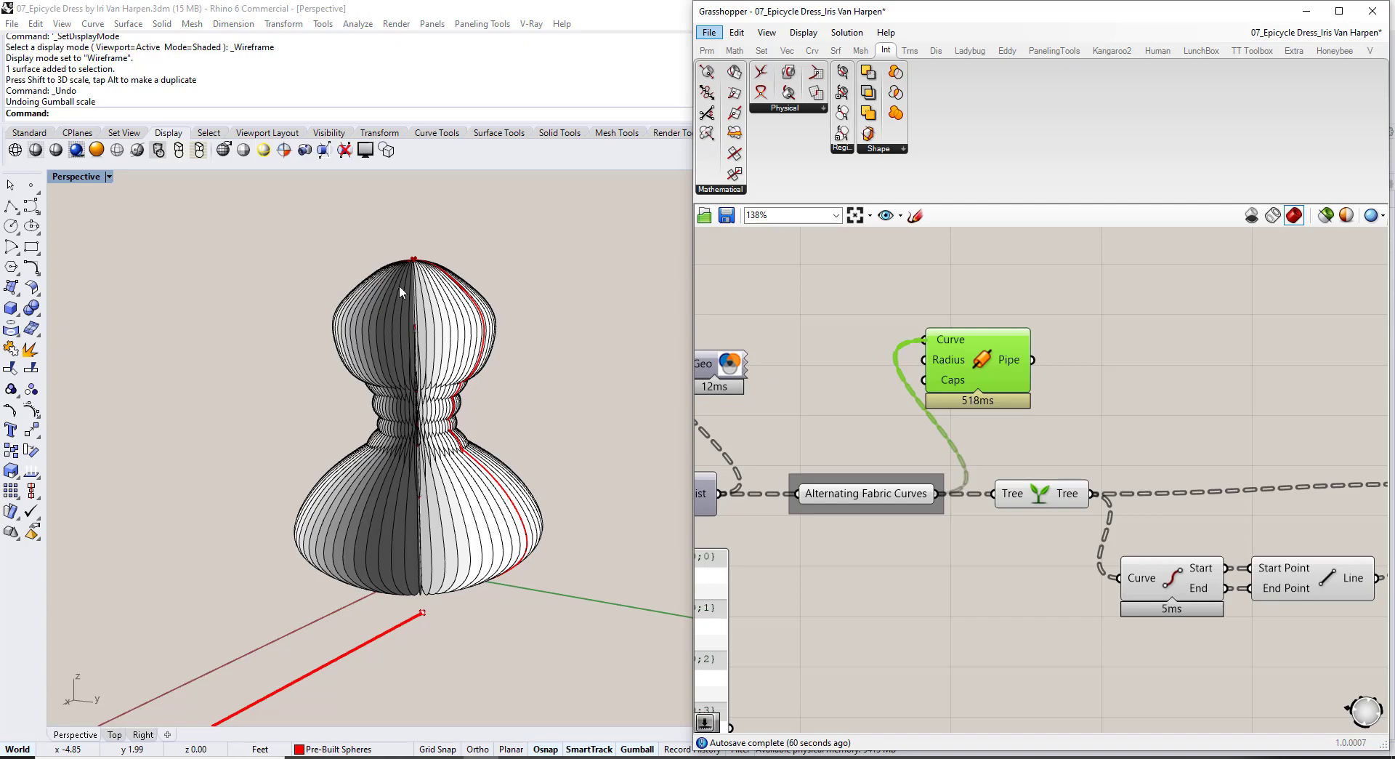
# Add a number slider with the value 0.05 and connect it to the Pipe's Radius input.
pyautogui.doubleClick(835, 352)
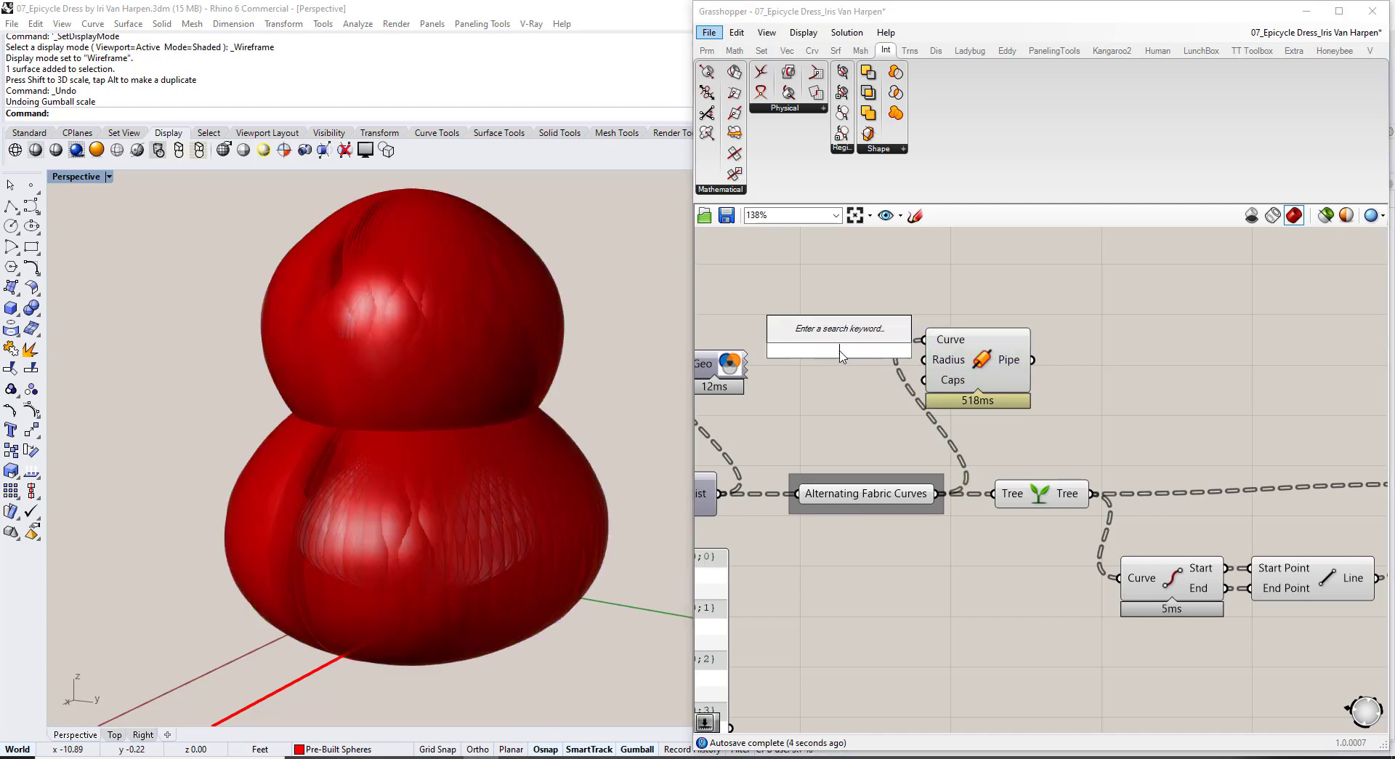
pyautogui.write('0.05')
pyautogui.press('Return')
pyautogui.moveTo(912, 351); pyautogui.dragTo(898, 360)
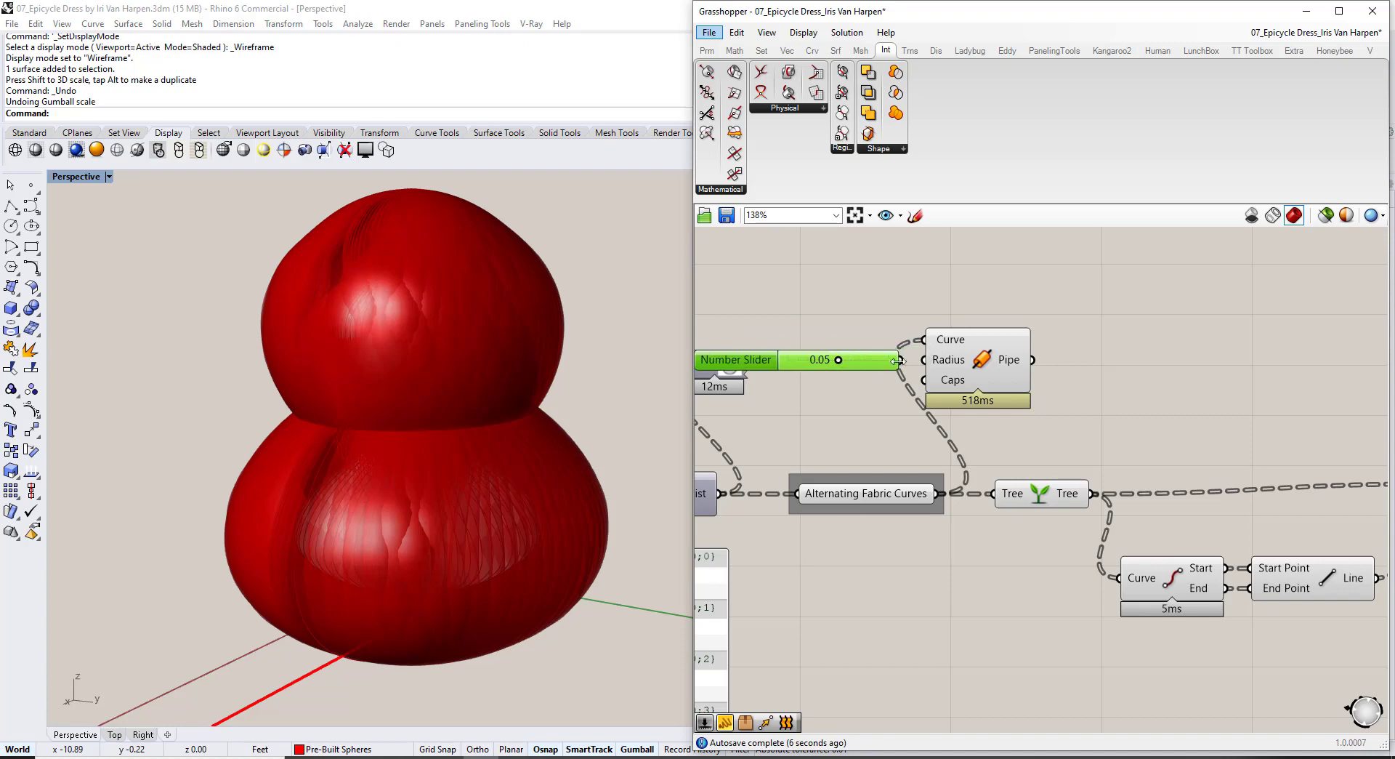
pyautogui.click(923, 304)
pyautogui.click(468, 520)
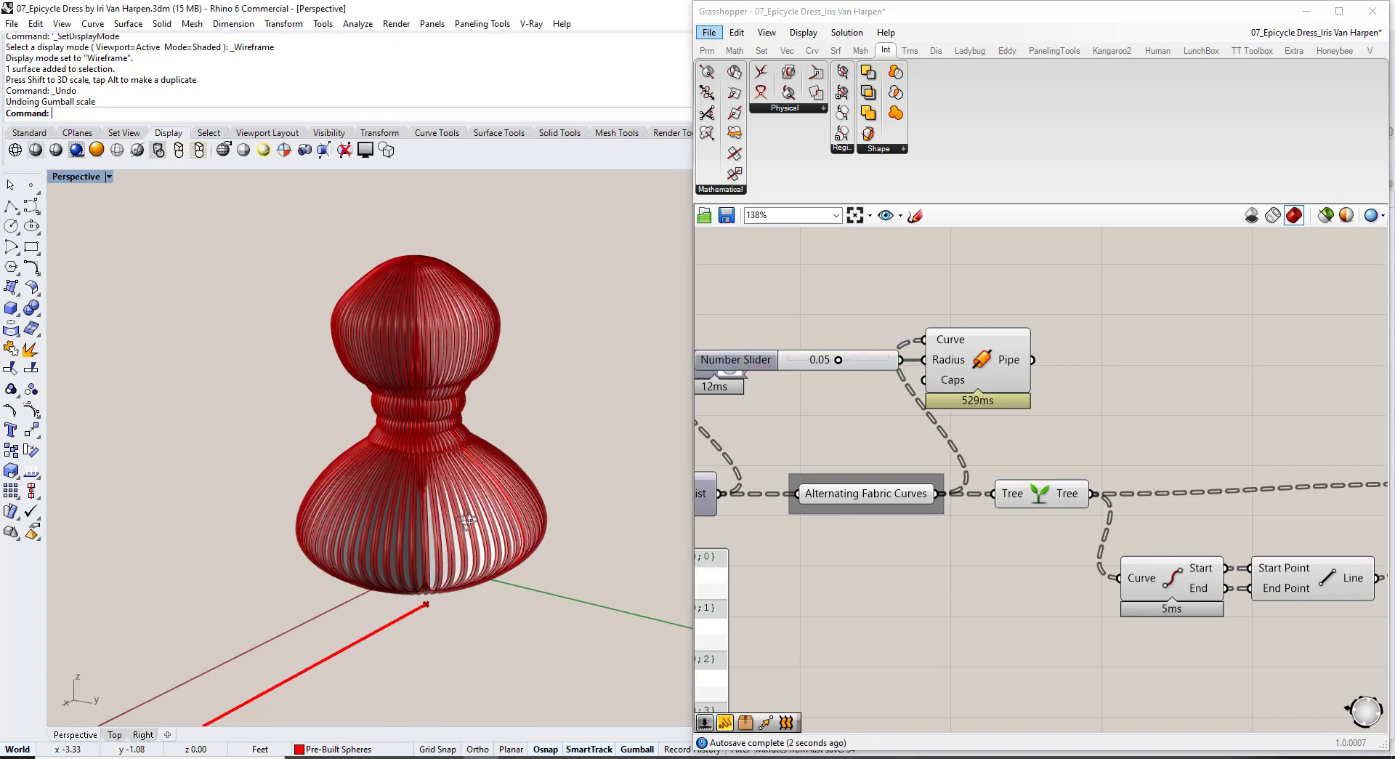
# Set the Pipe radius slider to 0.01.
pyautogui.doubleClick(874, 366)
pyautogui.write('0.01')
pyautogui.click(876, 360)
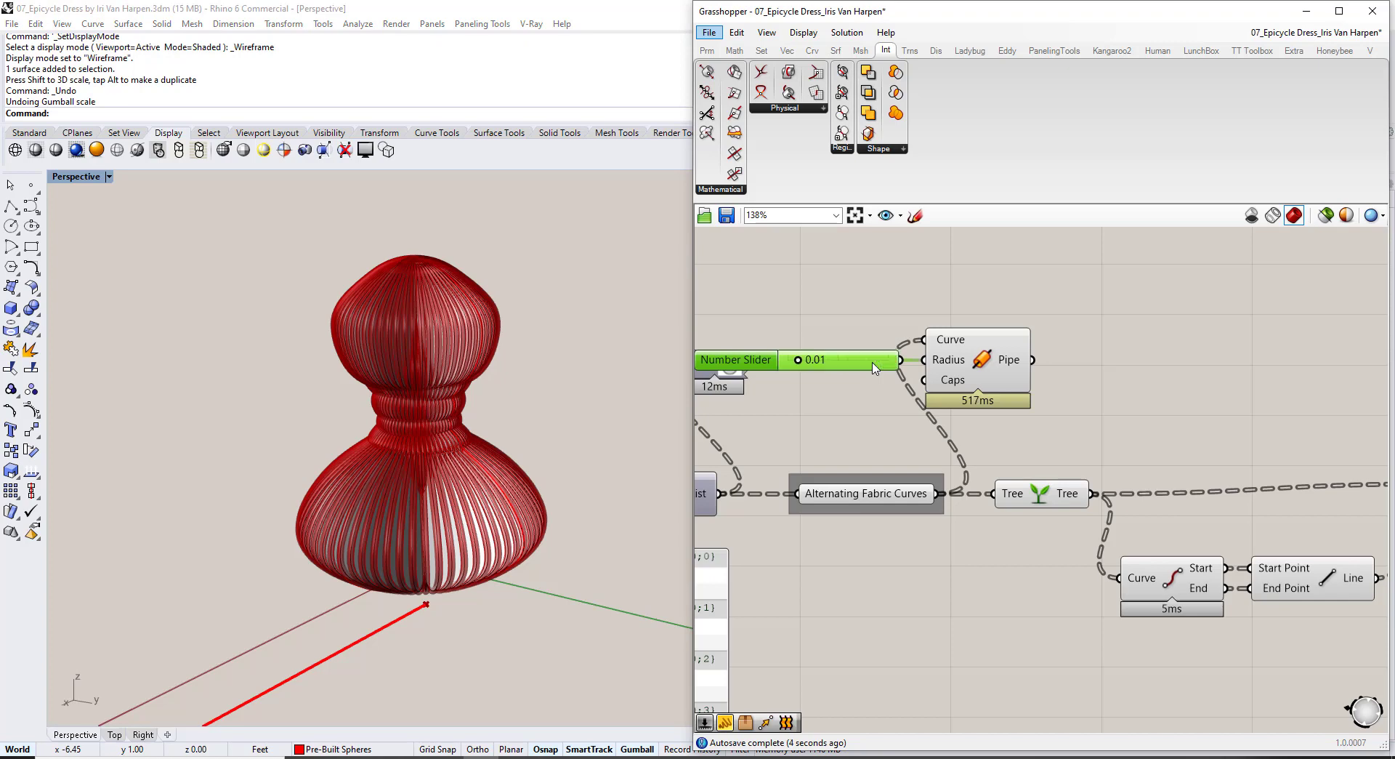
# Turn off the preview of the Pipe component built from Alternating Fabric Curves.
pyautogui.click(849, 306)
pyautogui.moveTo(983, 374); pyautogui.dragTo(929, 374, button='right')
pyautogui.click(929, 374)
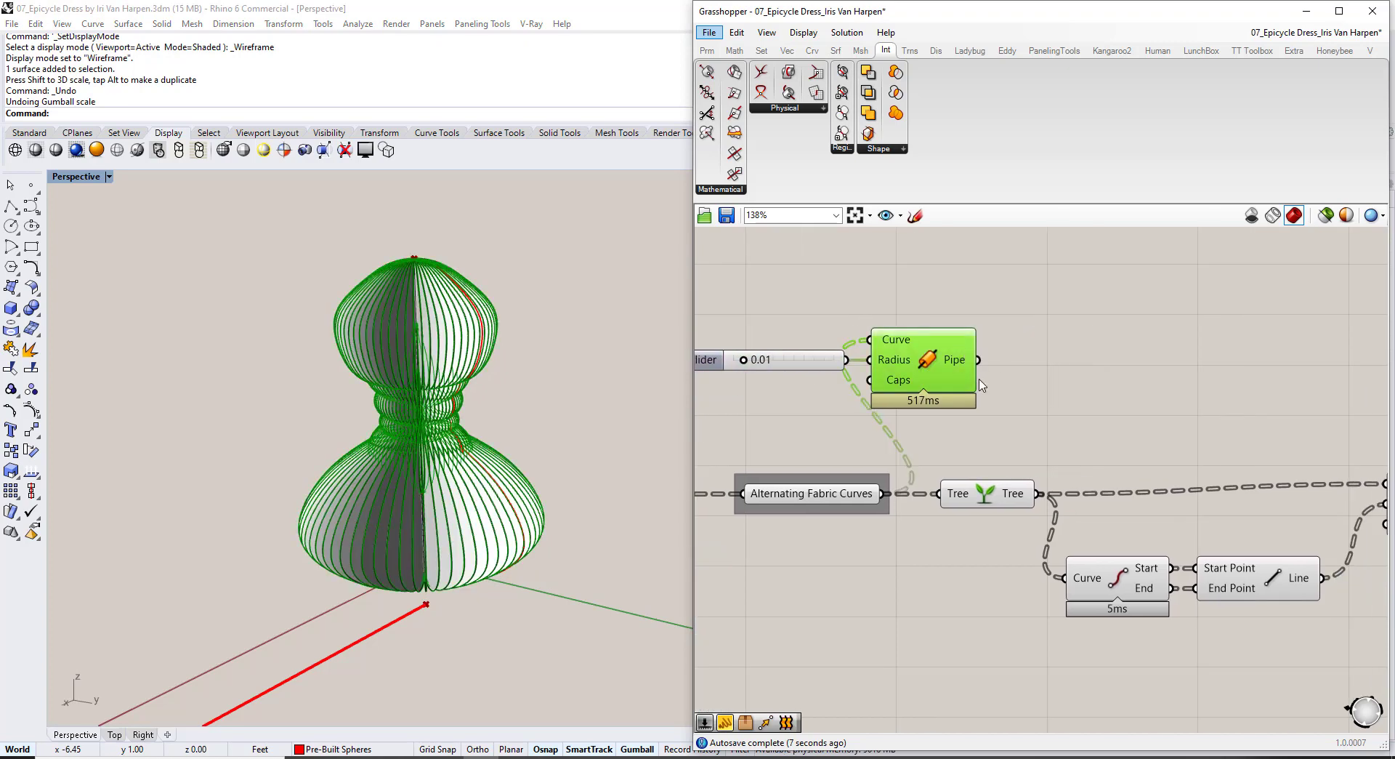
# Add a brep preview component with face and edge colour inputs beside Pipe, and connect the Pipe output to its Brep input.
pyautogui.doubleClick(1086, 340)
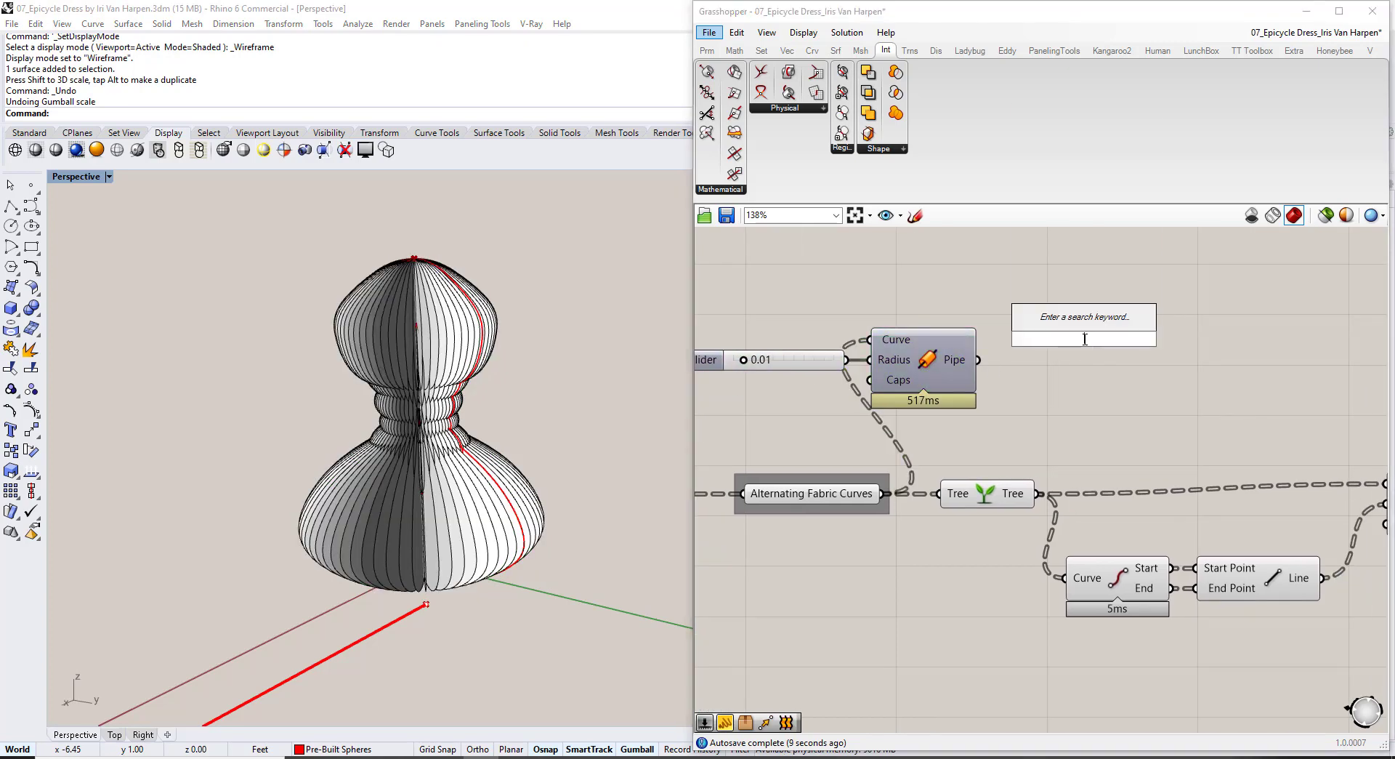
pyautogui.write('brep')
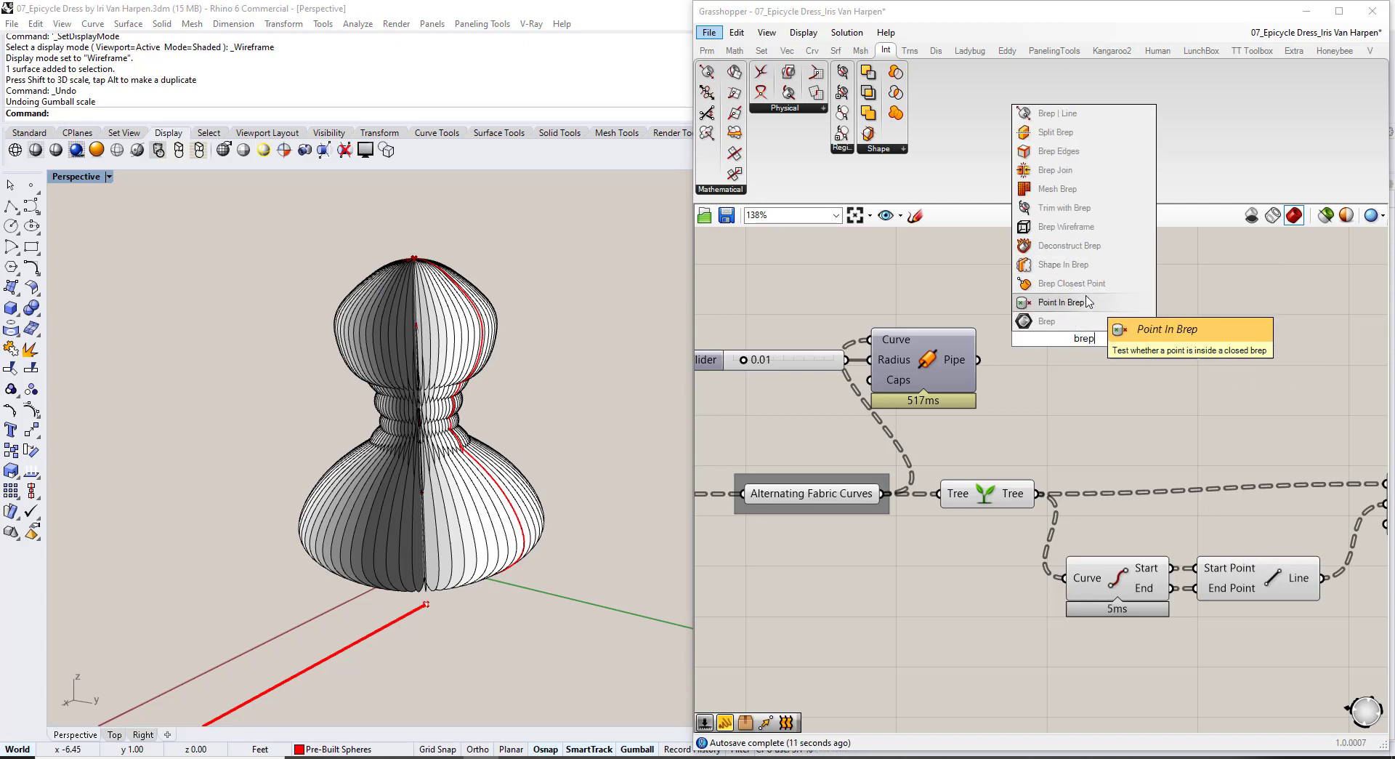
pyautogui.write(' preview')
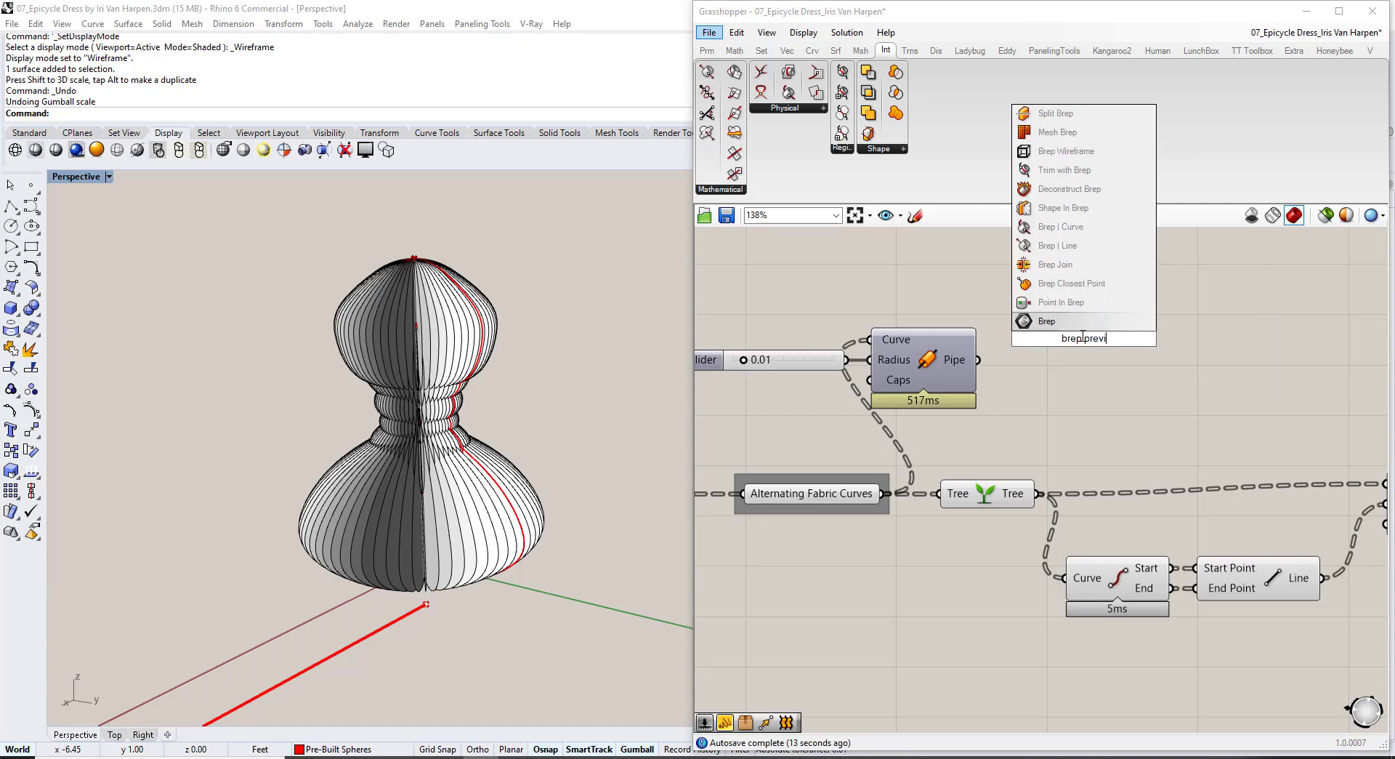
pyautogui.click(1083, 284)
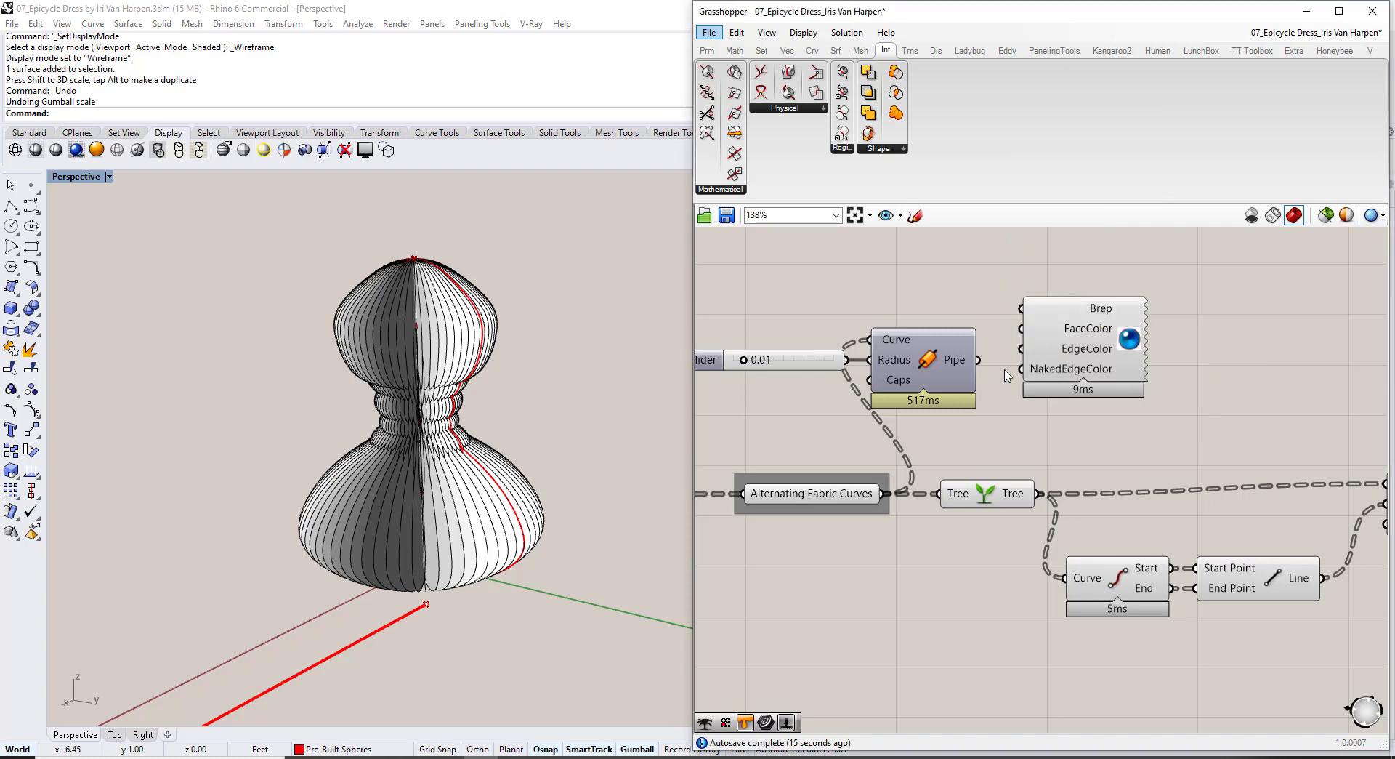
pyautogui.moveTo(979, 361); pyautogui.dragTo(1234, 313)
pyautogui.click(1132, 395)
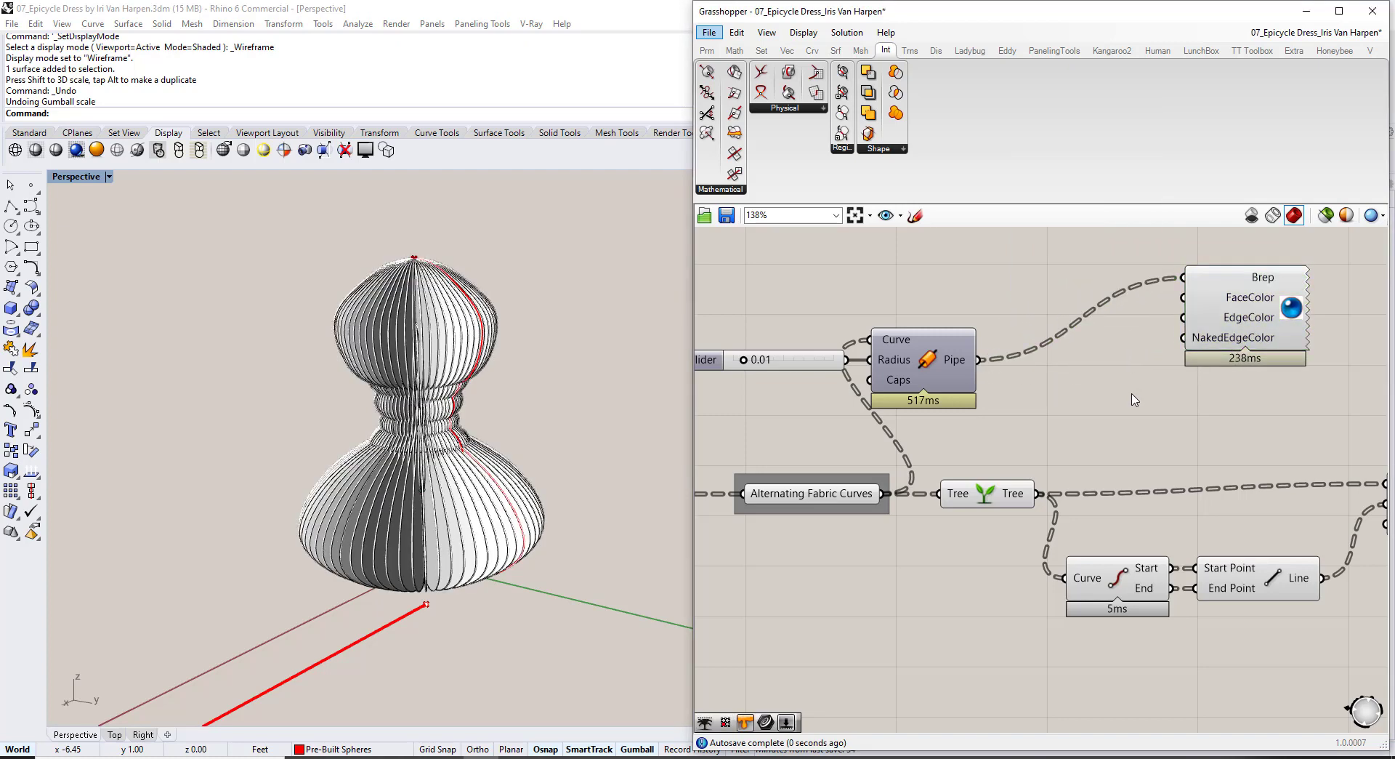
# Add a Colour Swatch next to the pipes' preview component and set its colour to black.
pyautogui.doubleClick(1057, 310)
pyautogui.write('swatch')
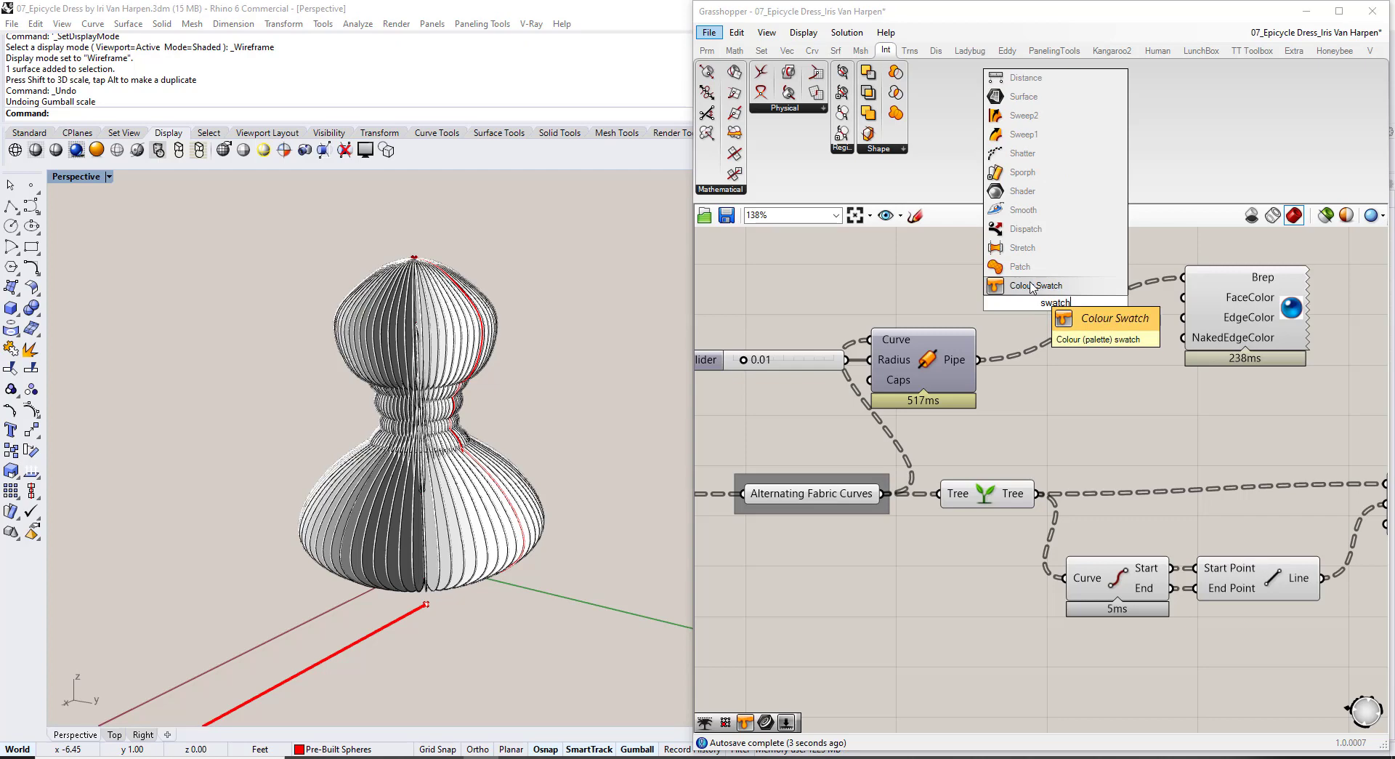
pyautogui.click(1031, 284)
pyautogui.click(1108, 304)
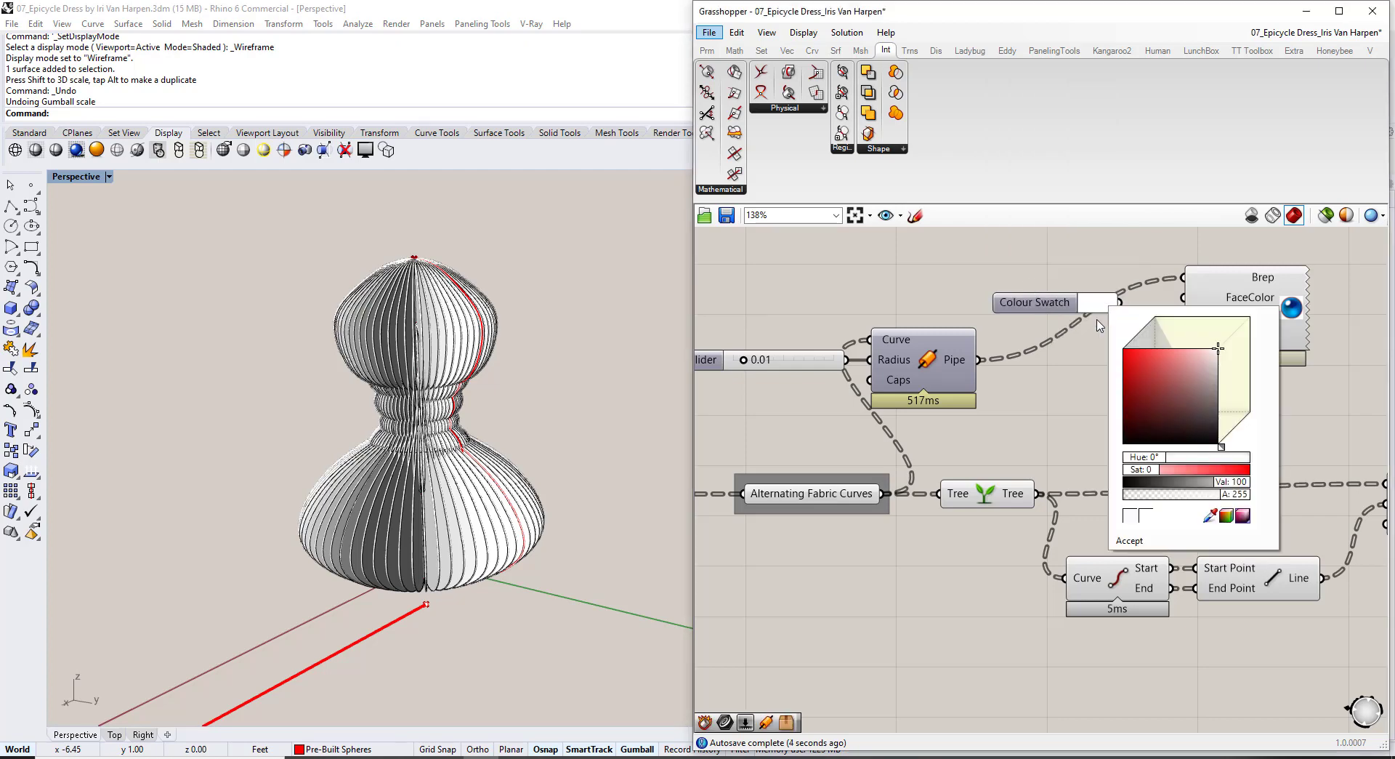
pyautogui.moveTo(1128, 385); pyautogui.dragTo(1061, 409)
pyautogui.click(1061, 409)
# Connect the black swatch to the FaceColor, EdgeColor and NakedEdgeColor inputs of the pipes' preview component.
pyautogui.moveTo(1121, 304); pyautogui.dragTo(1186, 340)
pyautogui.rightClick(1186, 299)
pyautogui.rightClick(1187, 320)
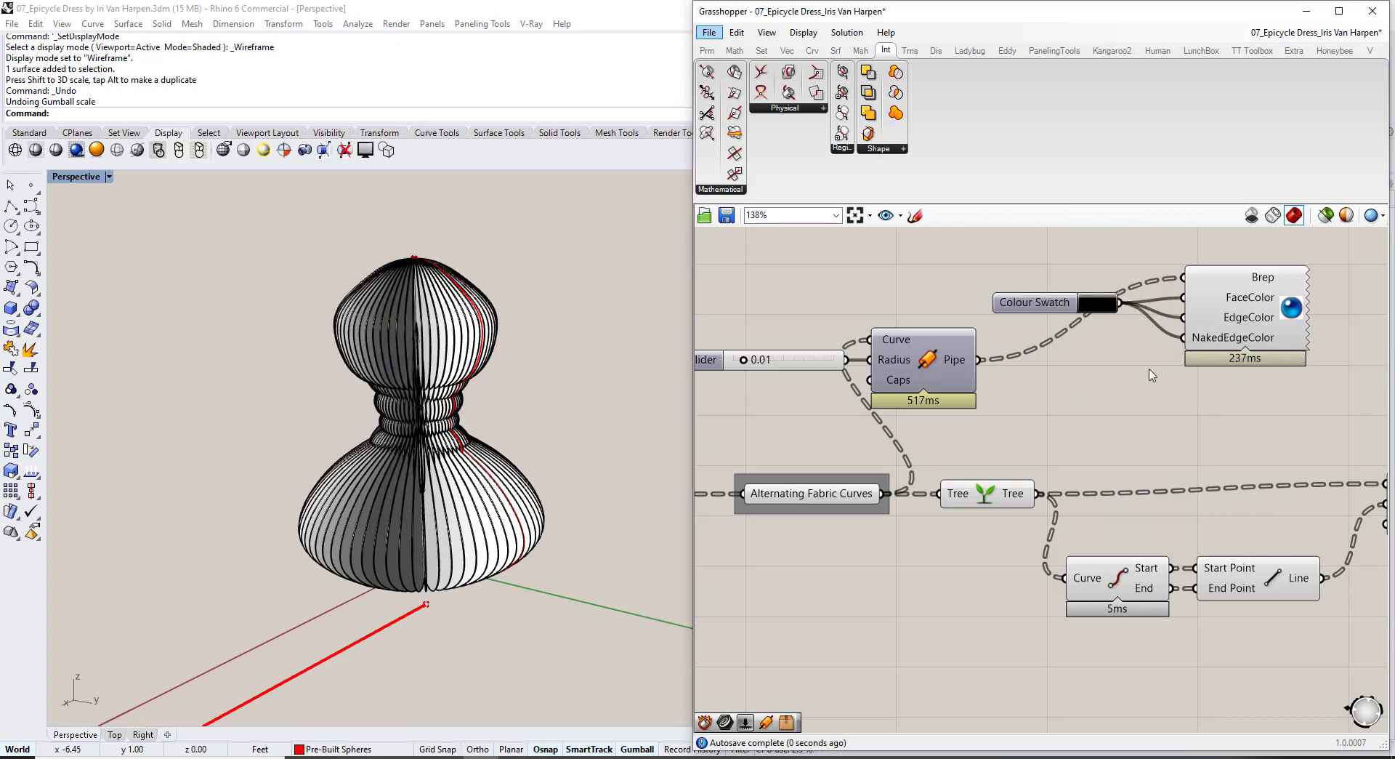
pyautogui.scroll(8, 574, 457)
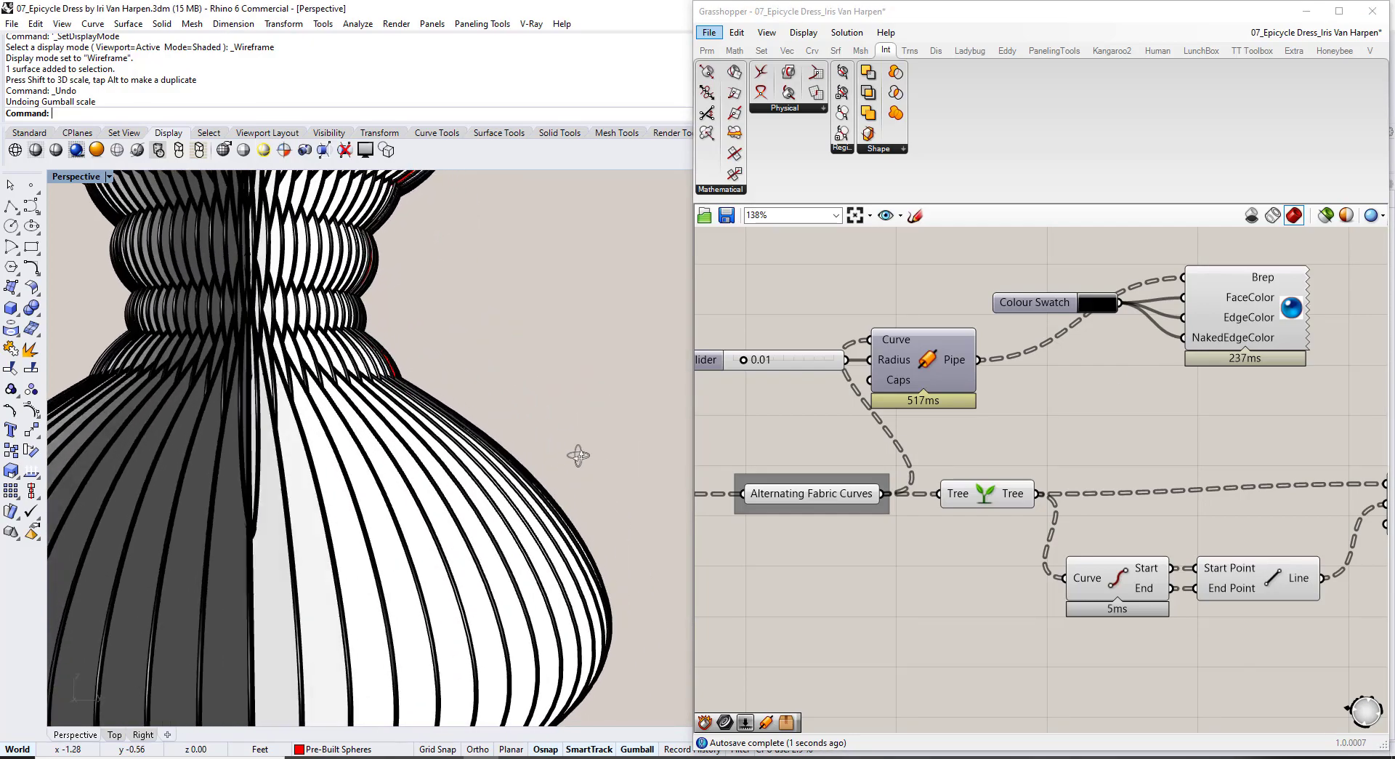
pyautogui.scroll(-10, 554, 491)
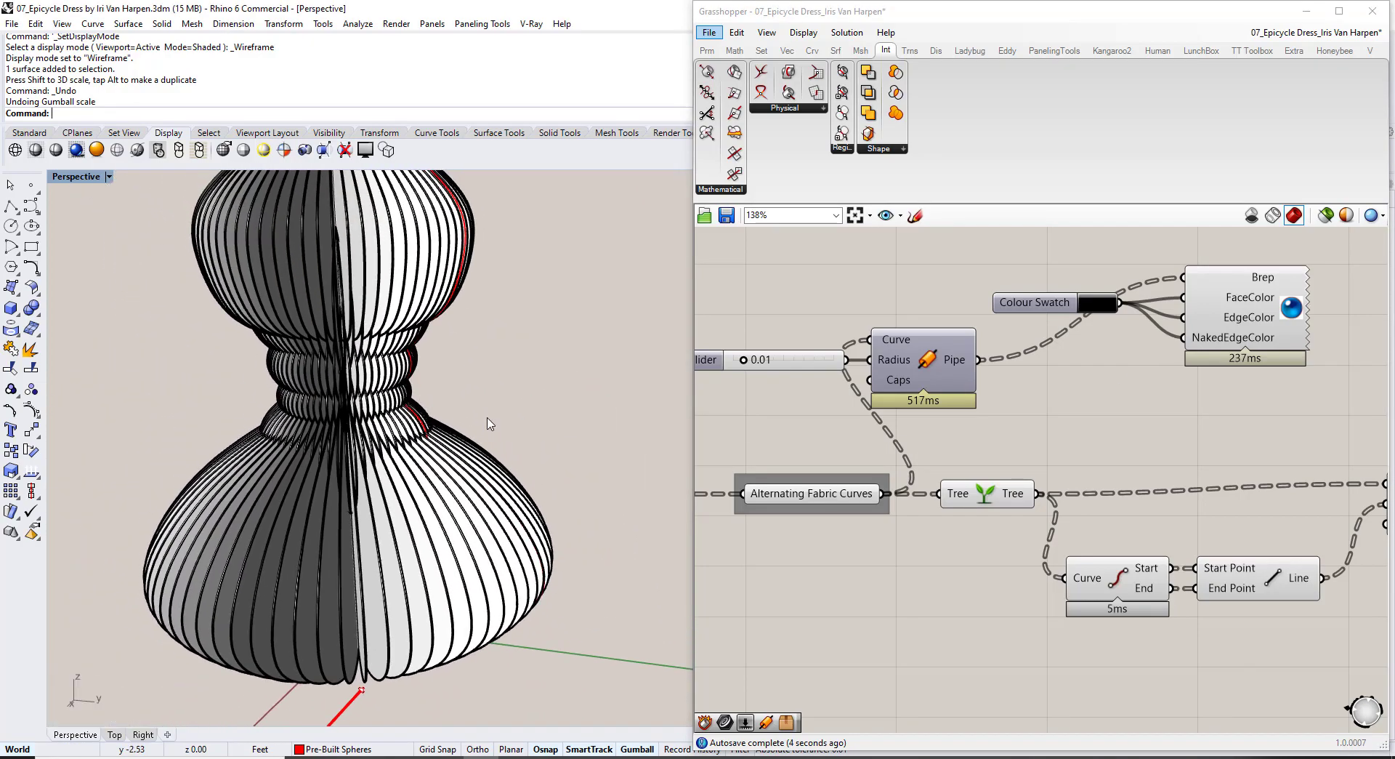
# Duplicate the black Colour Swatch beside the fin surfaces' preview component and set the copy's colour to white.
pyautogui.moveTo(1339, 580); pyautogui.dragTo(1018, 437, button='right')
pyautogui.scroll(-4, 1020, 440)
pyautogui.moveTo(1359, 468); pyautogui.dragTo(968, 442, button='right')
pyautogui.scroll(3, 955, 423)
pyautogui.moveTo(913, 402)
pyautogui.mouseDown()
pyautogui.moveTo(892, 461)
pyautogui.moveTo(916, 411)
pyautogui.mouseUp()
pyautogui.hotkey('ctrl', 'c')
pyautogui.hotkey('ctrl', 'v')
pyautogui.click(947, 415)
pyautogui.click(1036, 586)
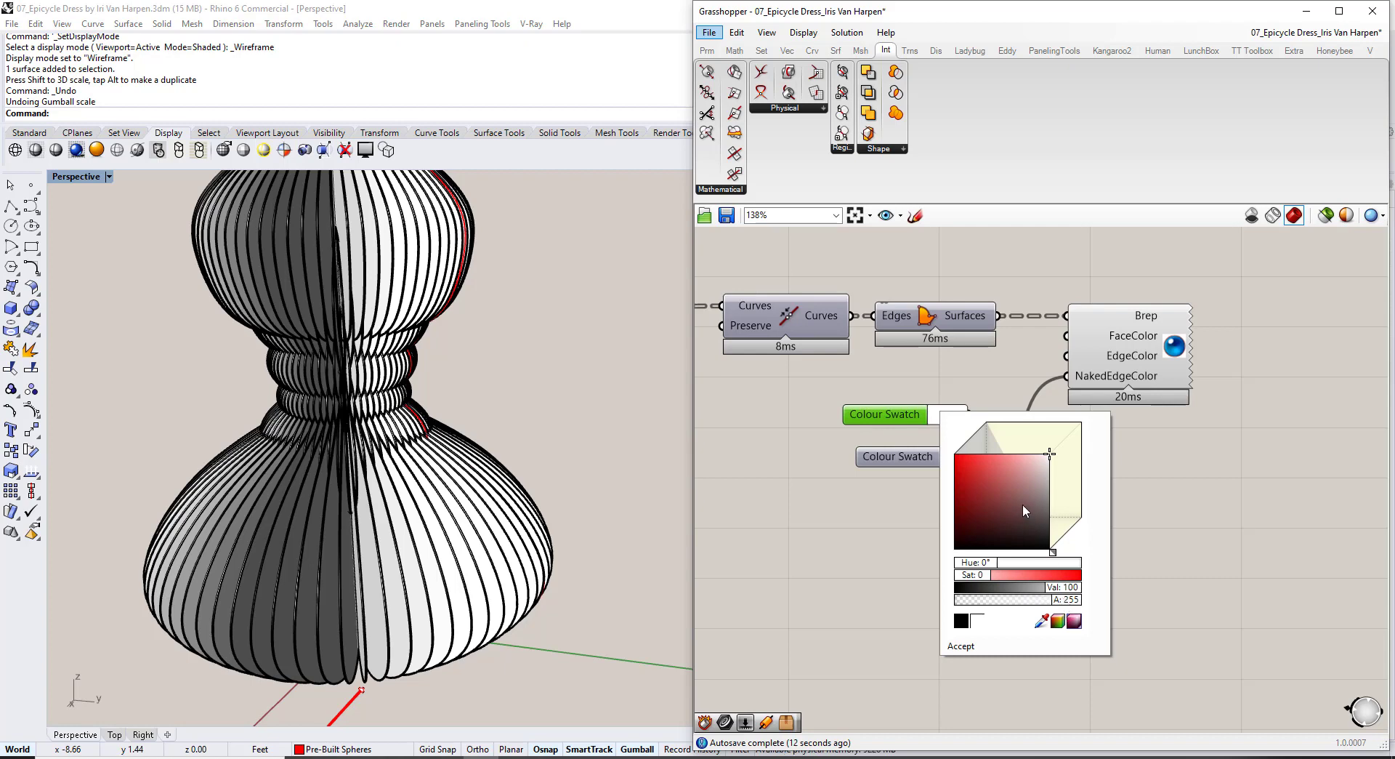
pyautogui.click(886, 530)
pyautogui.click(945, 415)
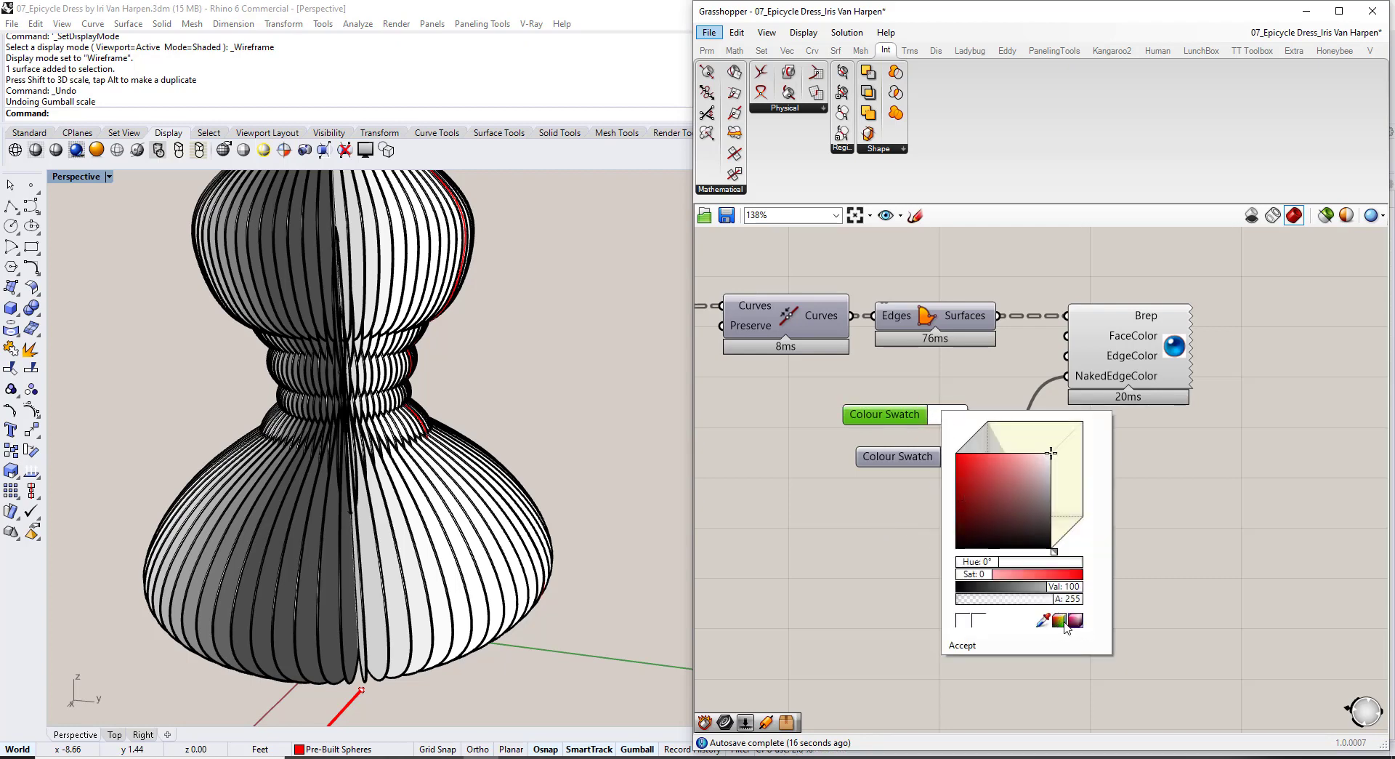
pyautogui.click(1076, 622)
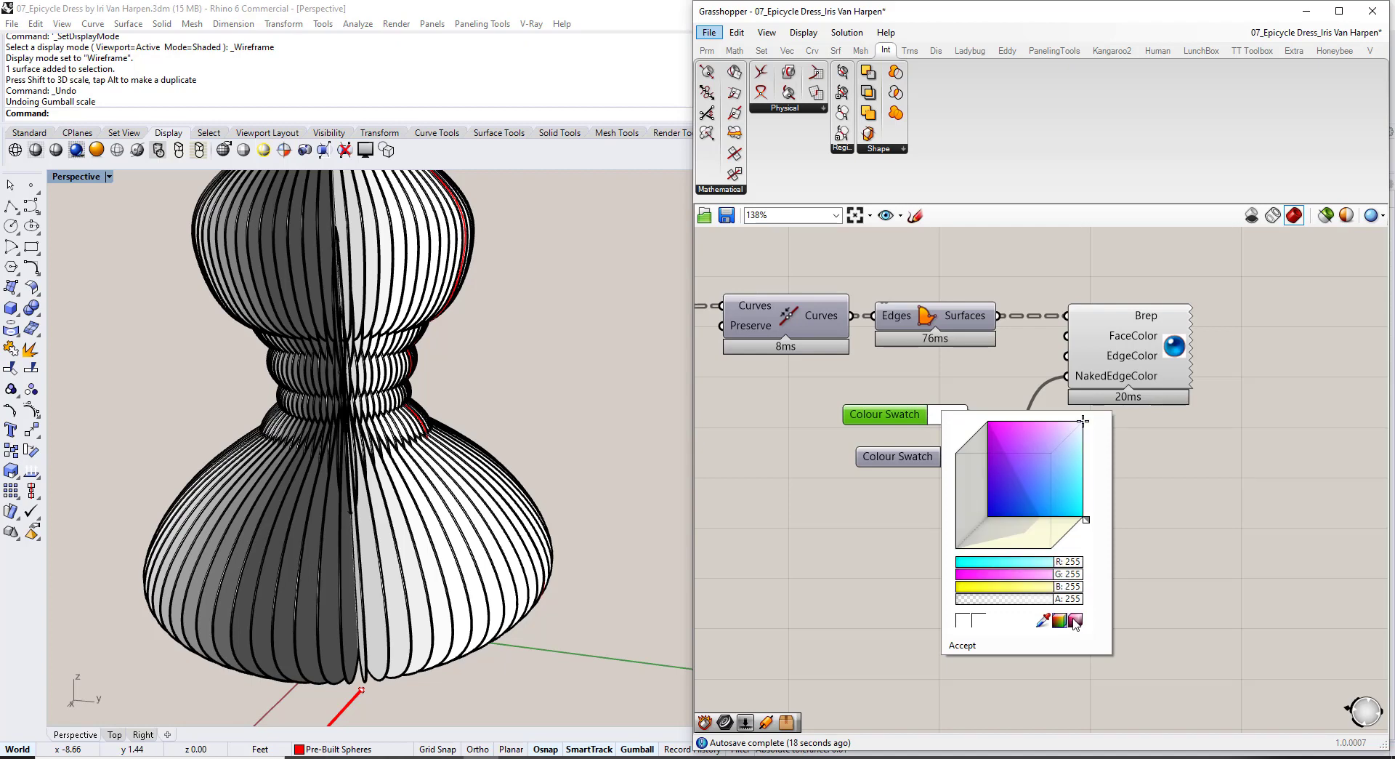
pyautogui.click(1075, 623)
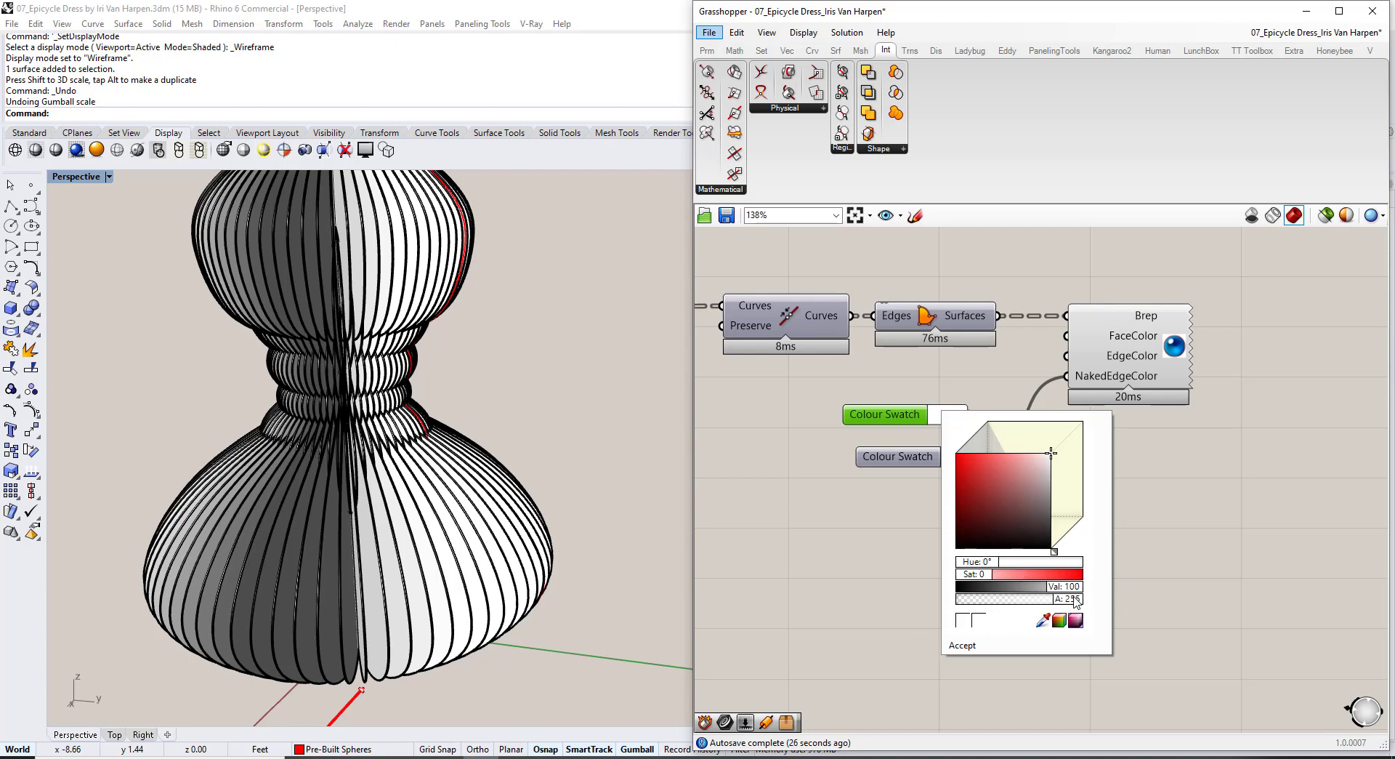
pyautogui.moveTo(1074, 604)
pyautogui.mouseDown()
pyautogui.moveTo(999, 606)
pyautogui.moveTo(1089, 591)
pyautogui.mouseUp()
pyautogui.click(899, 507)
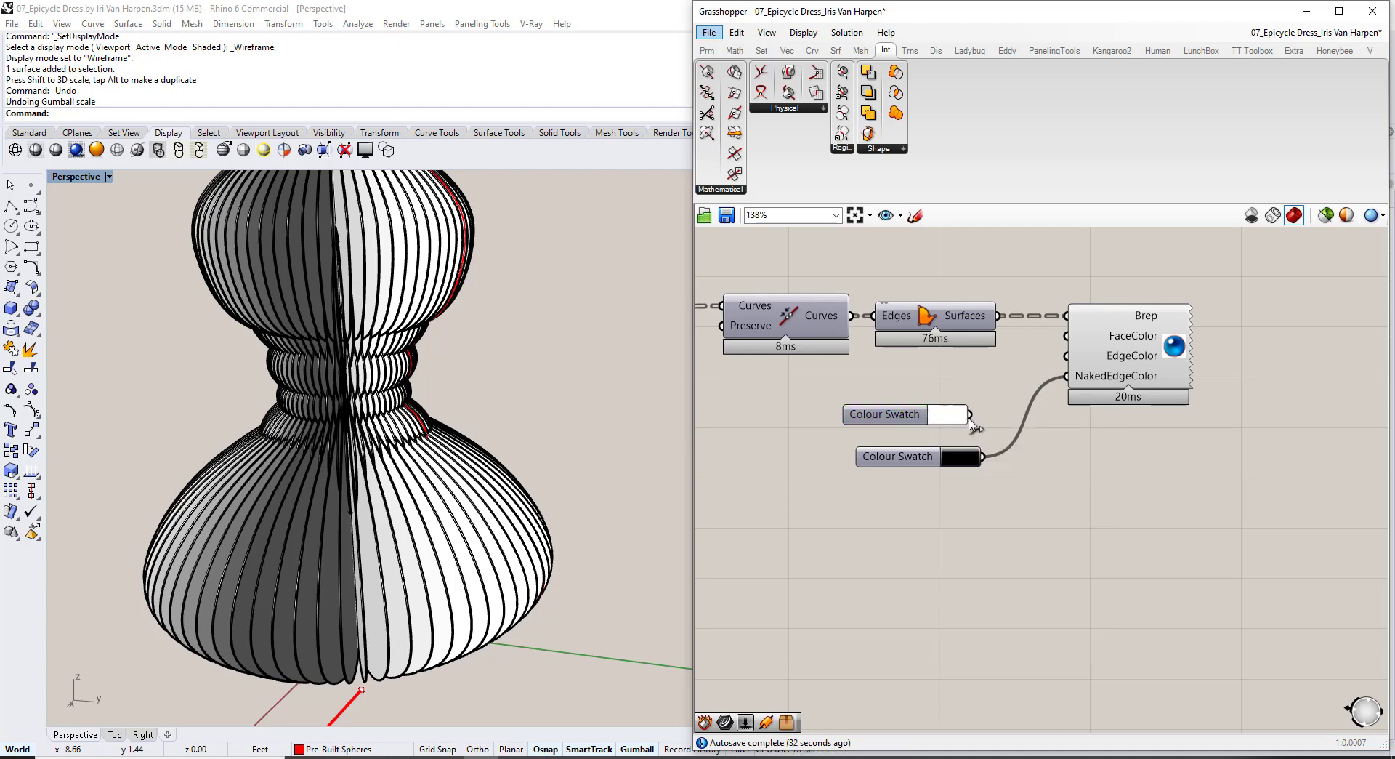
# Connect the white swatch to the fin surfaces' FaceColor input and expand the Rhino perspective viewport to full screen.
pyautogui.moveTo(970, 416); pyautogui.dragTo(1066, 335)
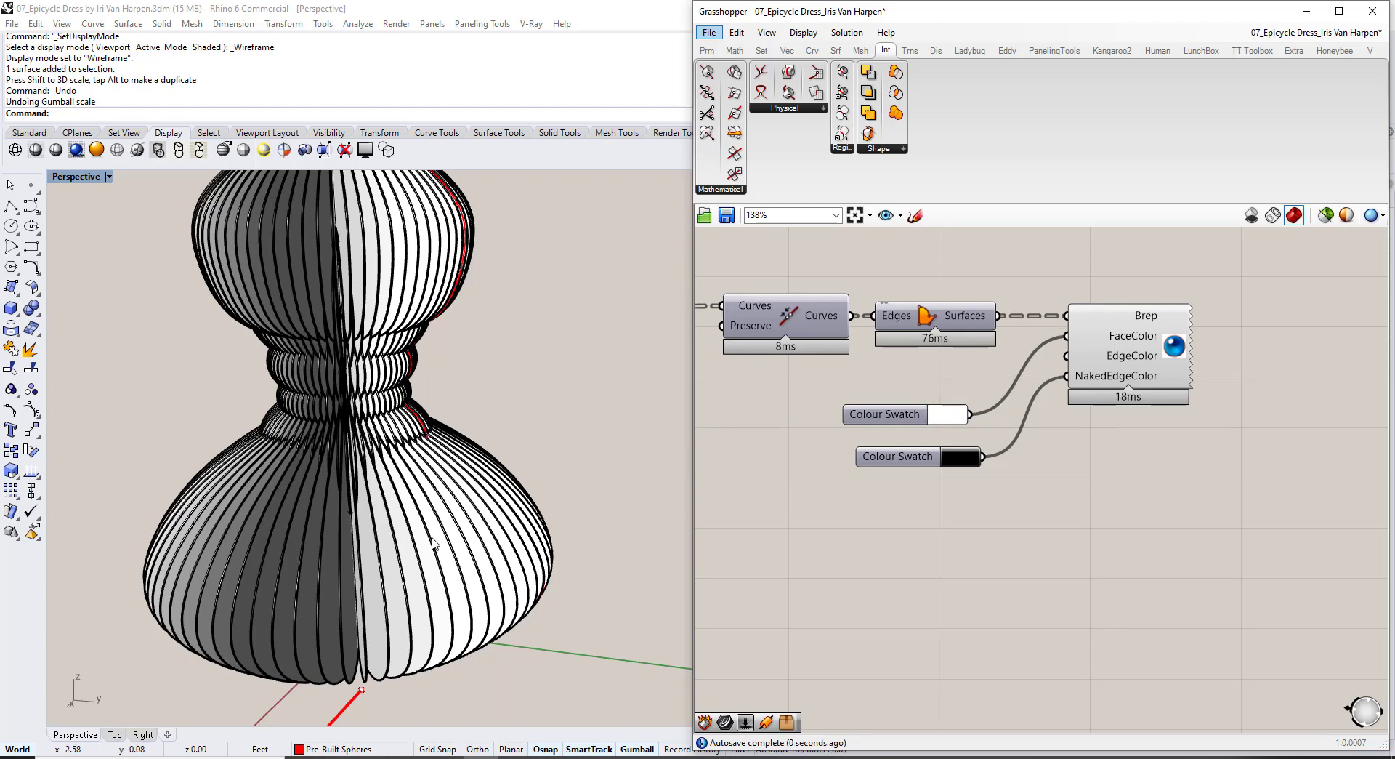
pyautogui.moveTo(432, 538); pyautogui.dragTo(438, 439, button='right')
pyautogui.moveTo(366, 494); pyautogui.dragTo(407, 494, button='right')
pyautogui.press('F11')
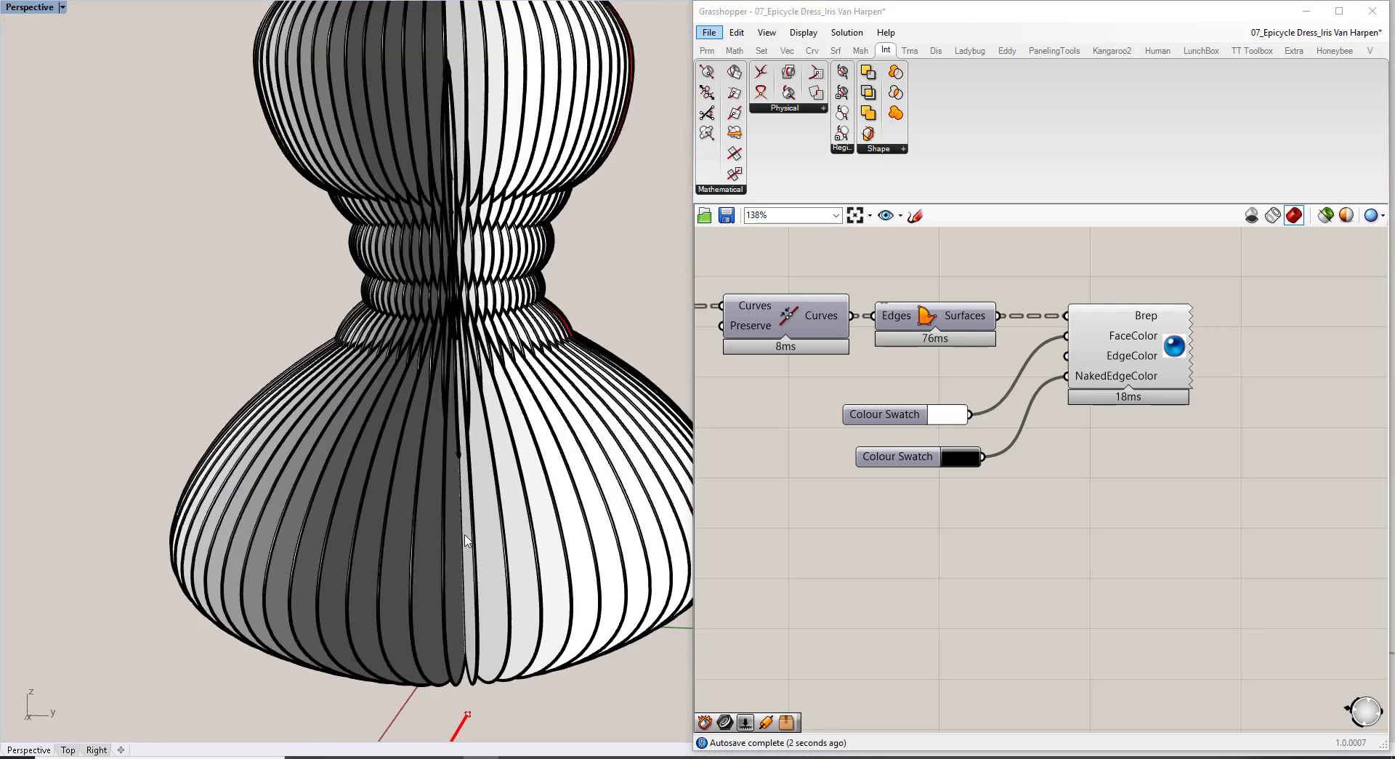
pyautogui.moveTo(465, 540); pyautogui.dragTo(503, 486, button='right')
# Make the fin surfaces semi-transparent by setting the white swatch's alpha to 91.
pyautogui.click(952, 411)
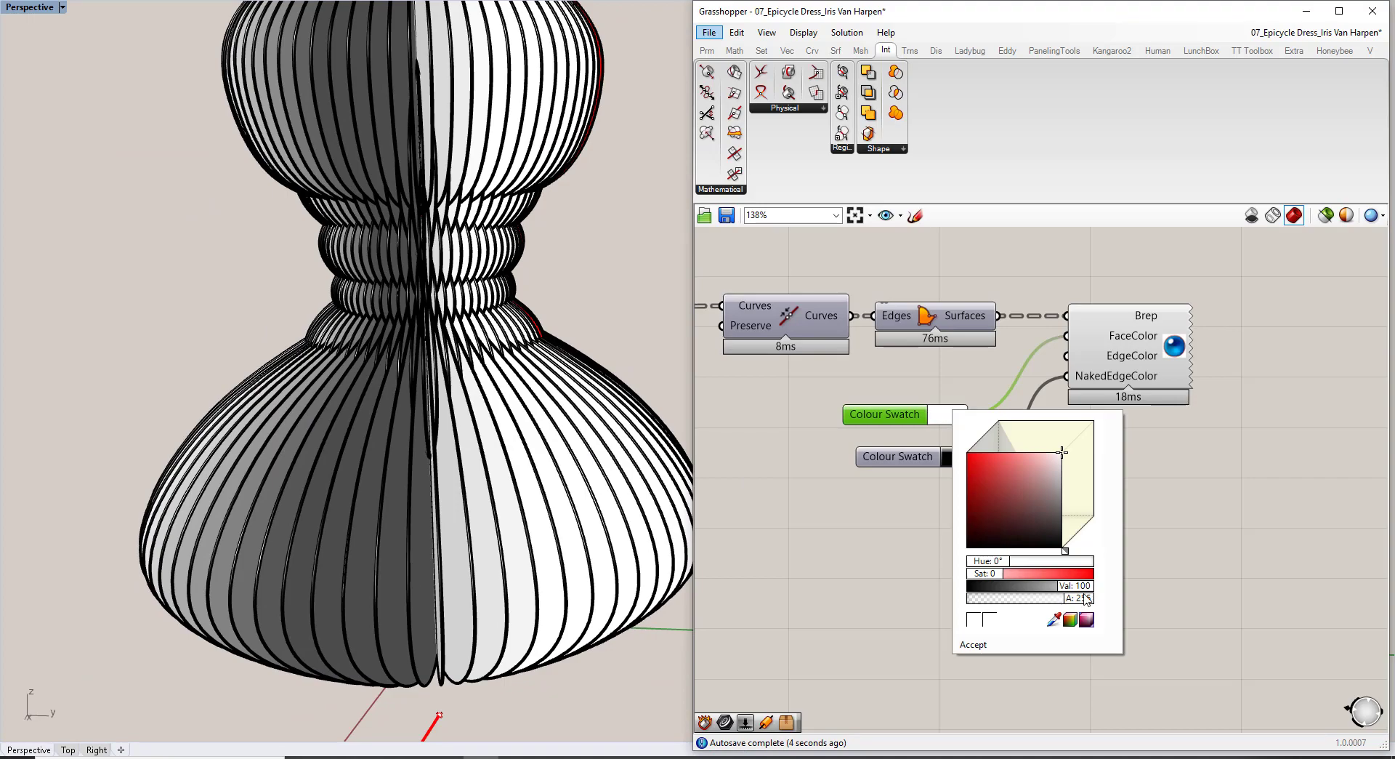
pyautogui.moveTo(1085, 598); pyautogui.dragTo(1016, 598)
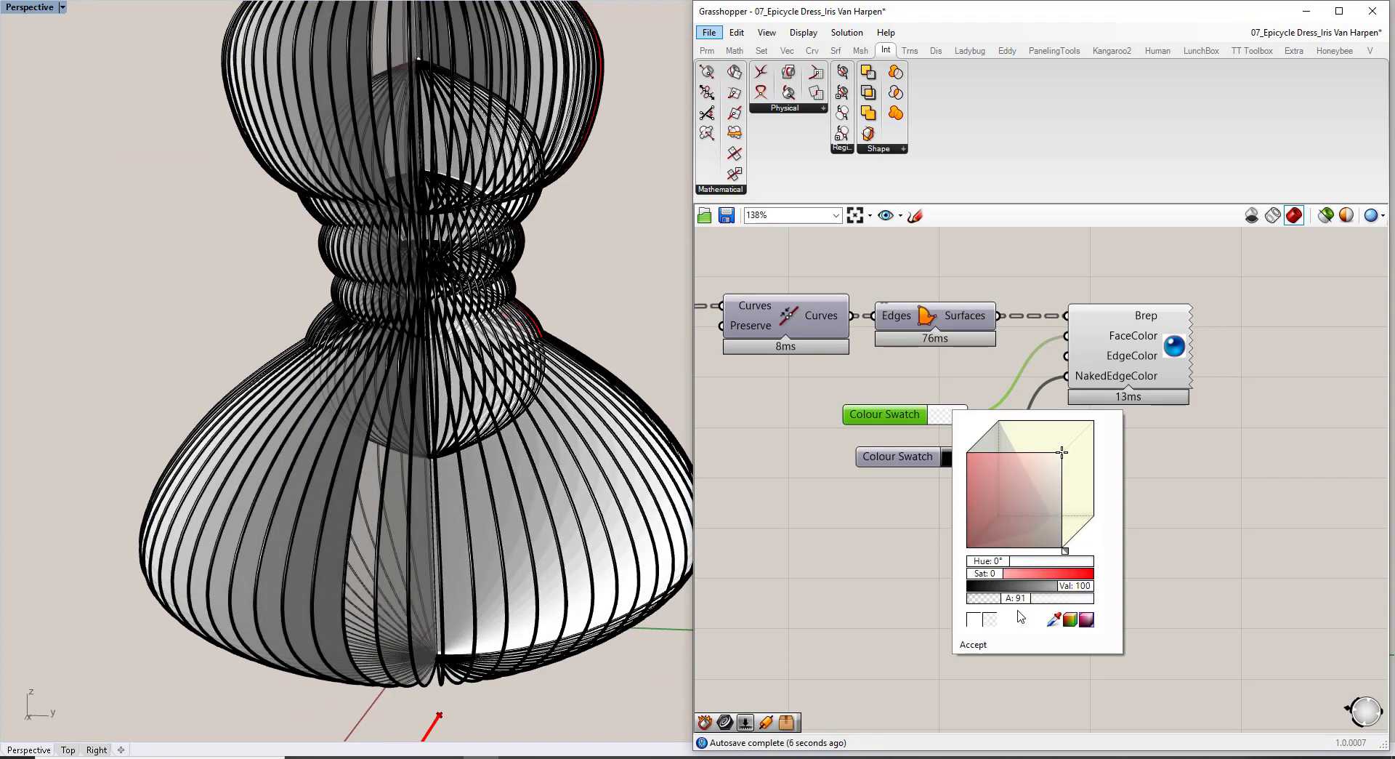
pyautogui.moveTo(497, 196); pyautogui.dragTo(467, 426, button='right')
pyautogui.scroll(-8, 467, 426)
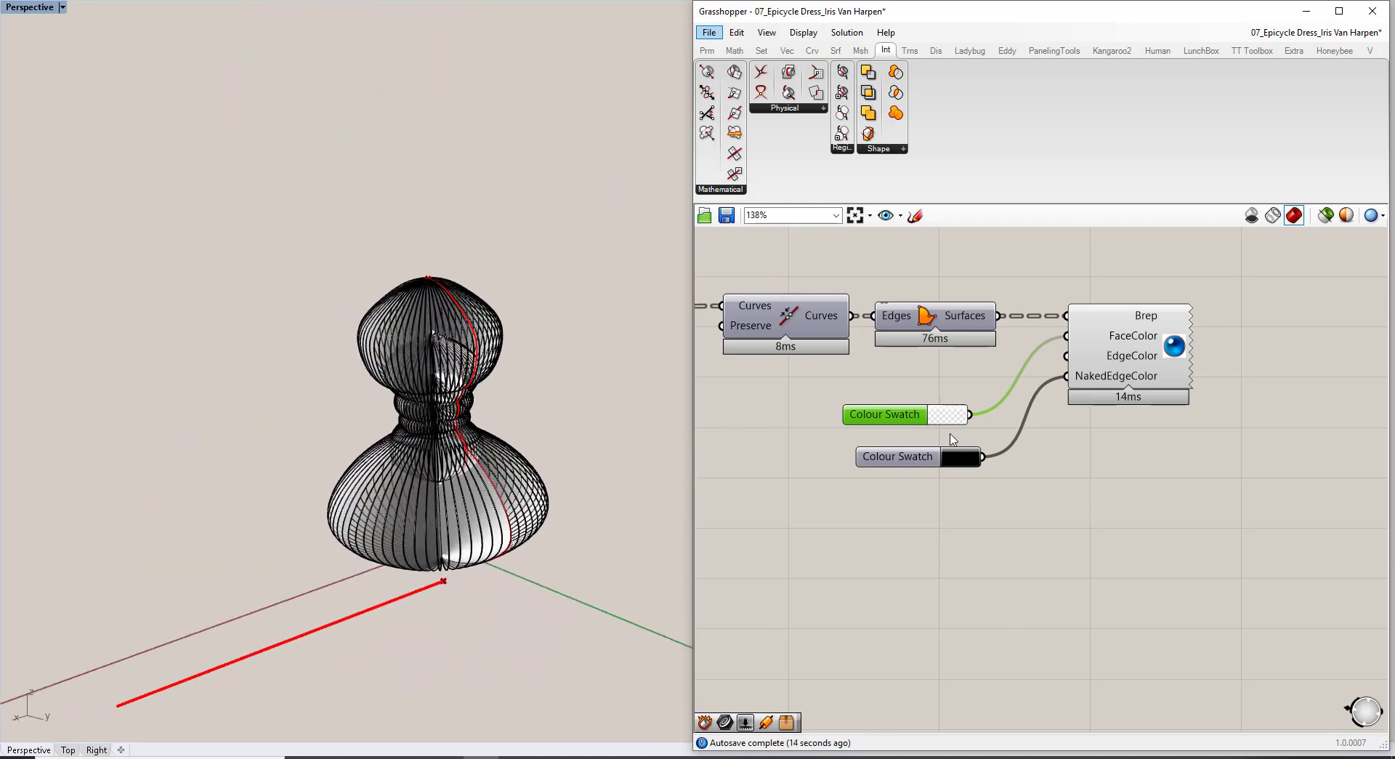
pyautogui.click(1014, 373)
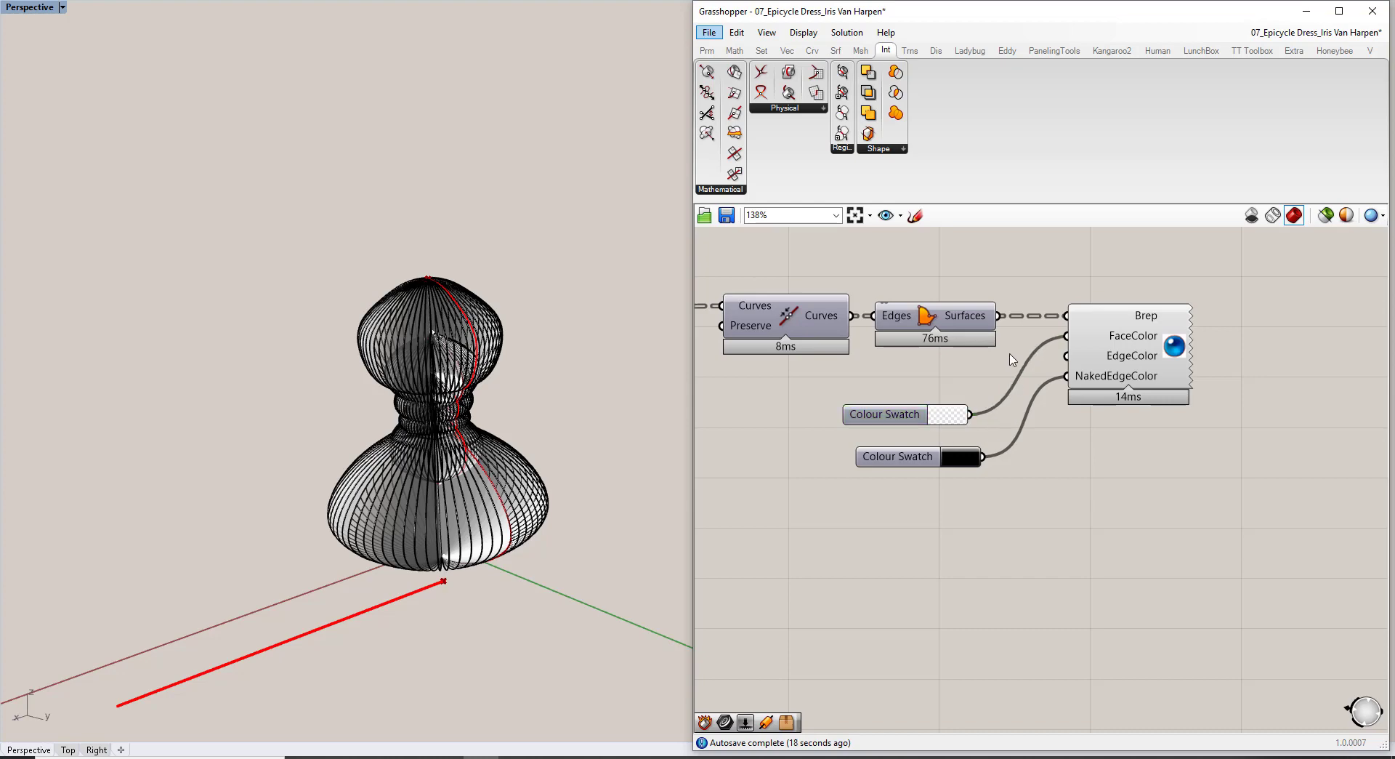
# Examine the transparent dress model from another angle and review the complete definition from end to end on the canvas.
pyautogui.moveTo(532, 461); pyautogui.dragTo(477, 473, button='right')
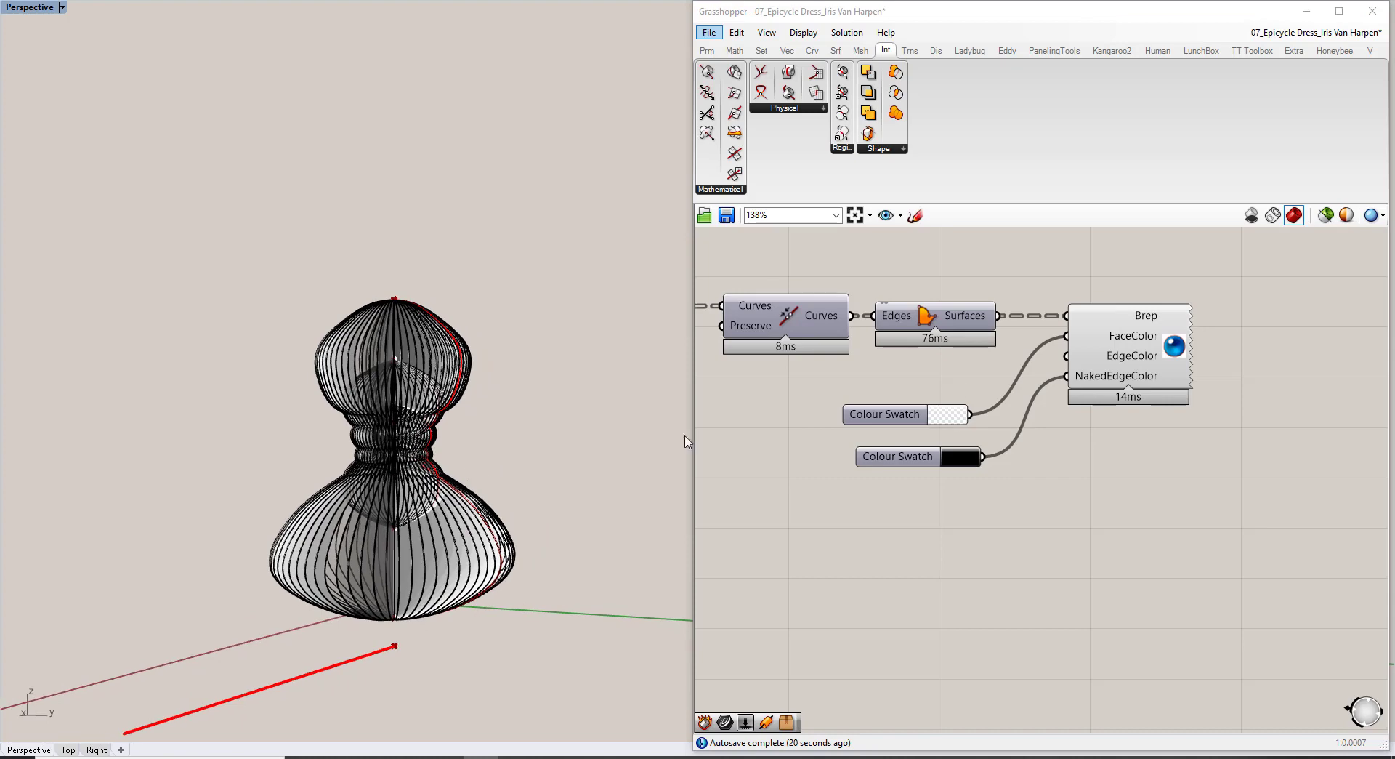
pyautogui.moveTo(995, 391); pyautogui.dragTo(1038, 528, button='right')
pyautogui.scroll(-3, 1040, 529)
pyautogui.moveTo(1064, 372); pyautogui.dragTo(1180, 315, button='right')
pyautogui.scroll(-3, 1181, 316)
pyautogui.moveTo(965, 439); pyautogui.dragTo(1061, 469, button='right')
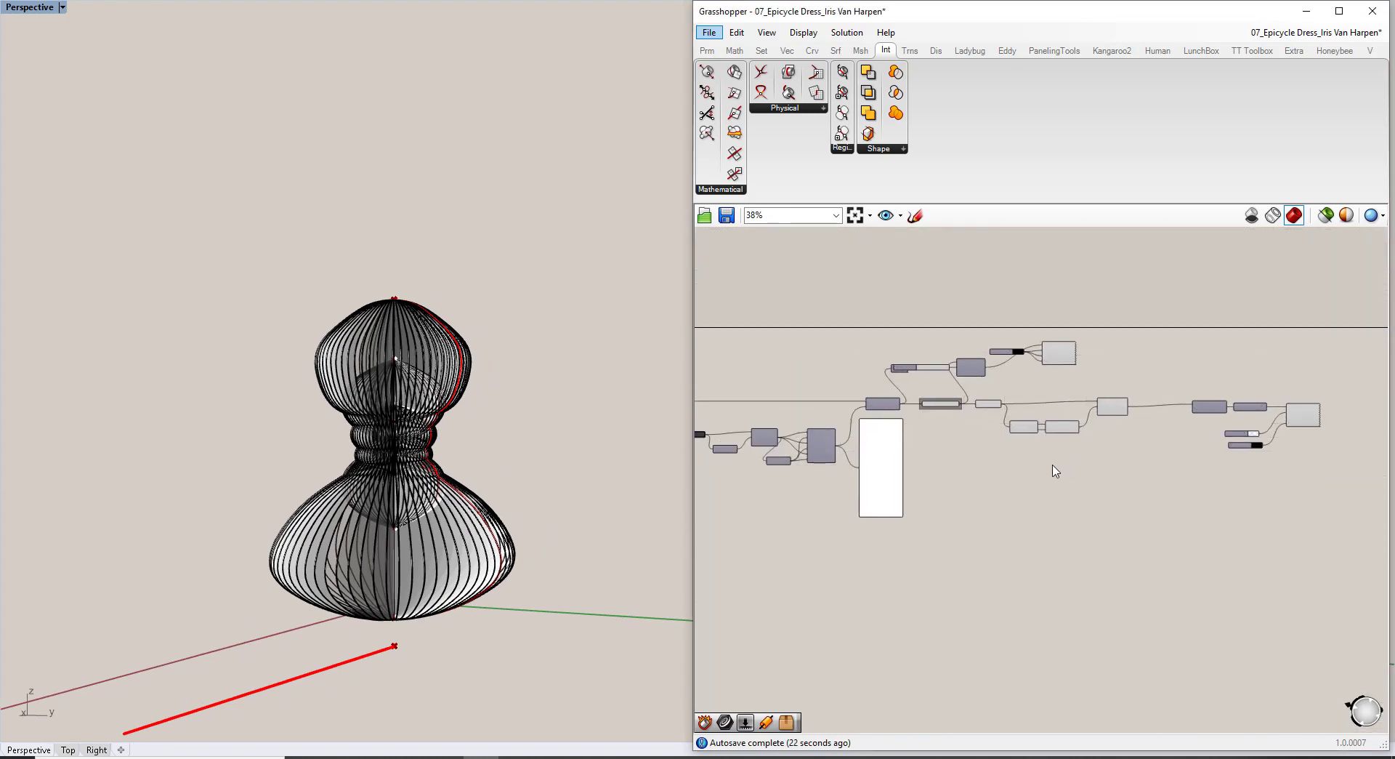
pyautogui.scroll(-2, 872, 466)
pyautogui.moveTo(863, 449); pyautogui.dragTo(1010, 452, button='right')
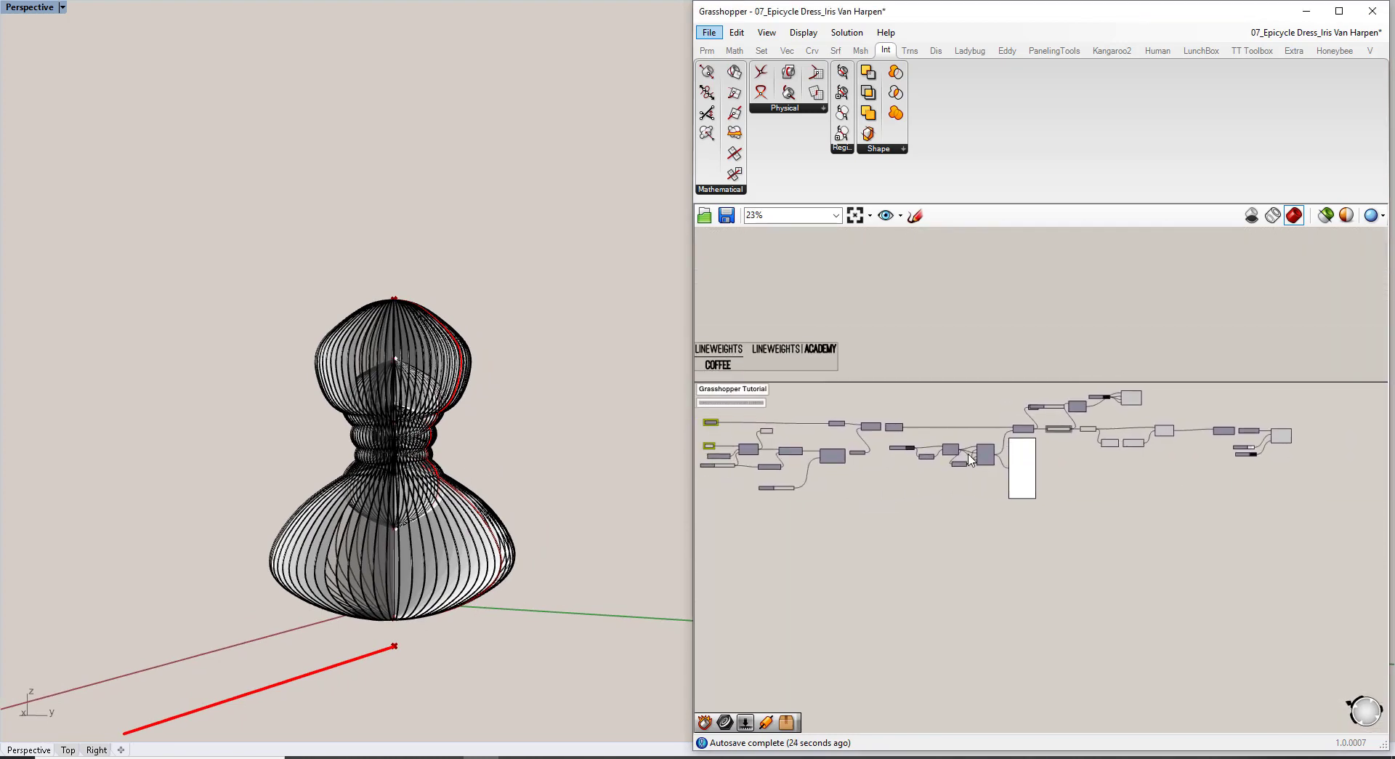